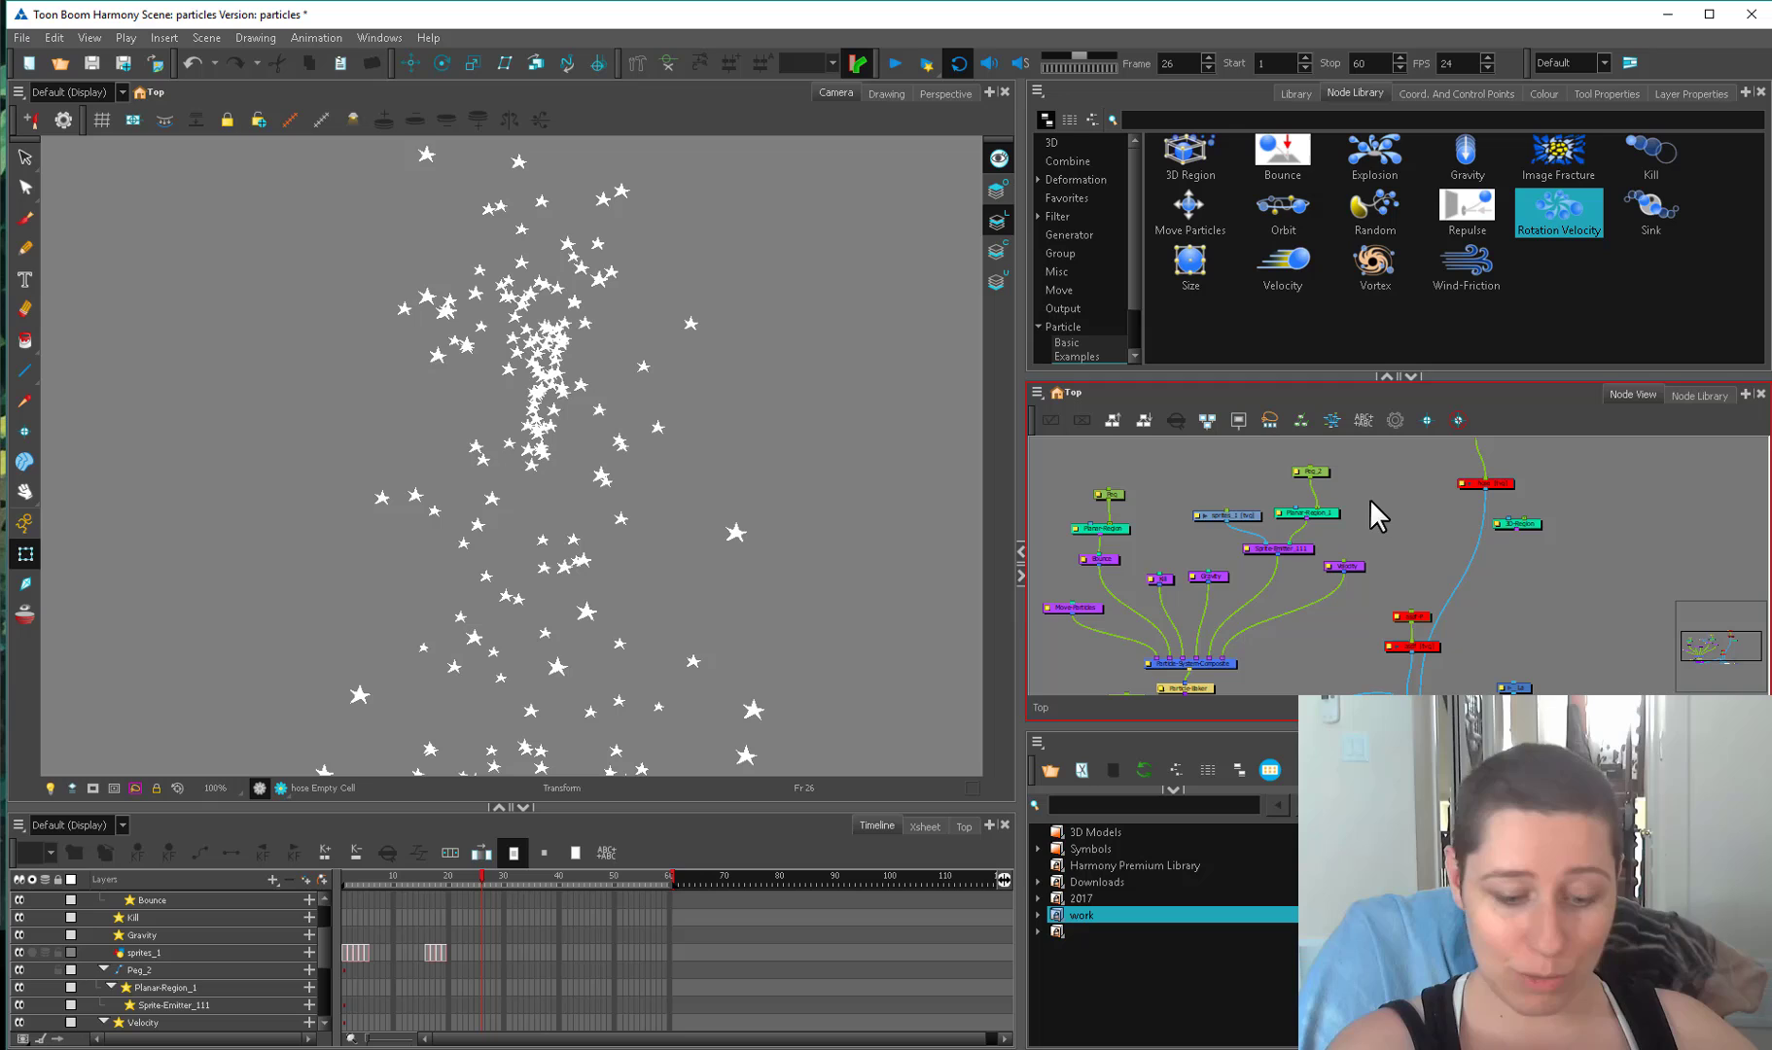
Examine the particle node network, from Peg_2 and its planar region down to the Gravity and Velocity nodes.
{"action": "left_click", "coordinate": [1361, 826]}
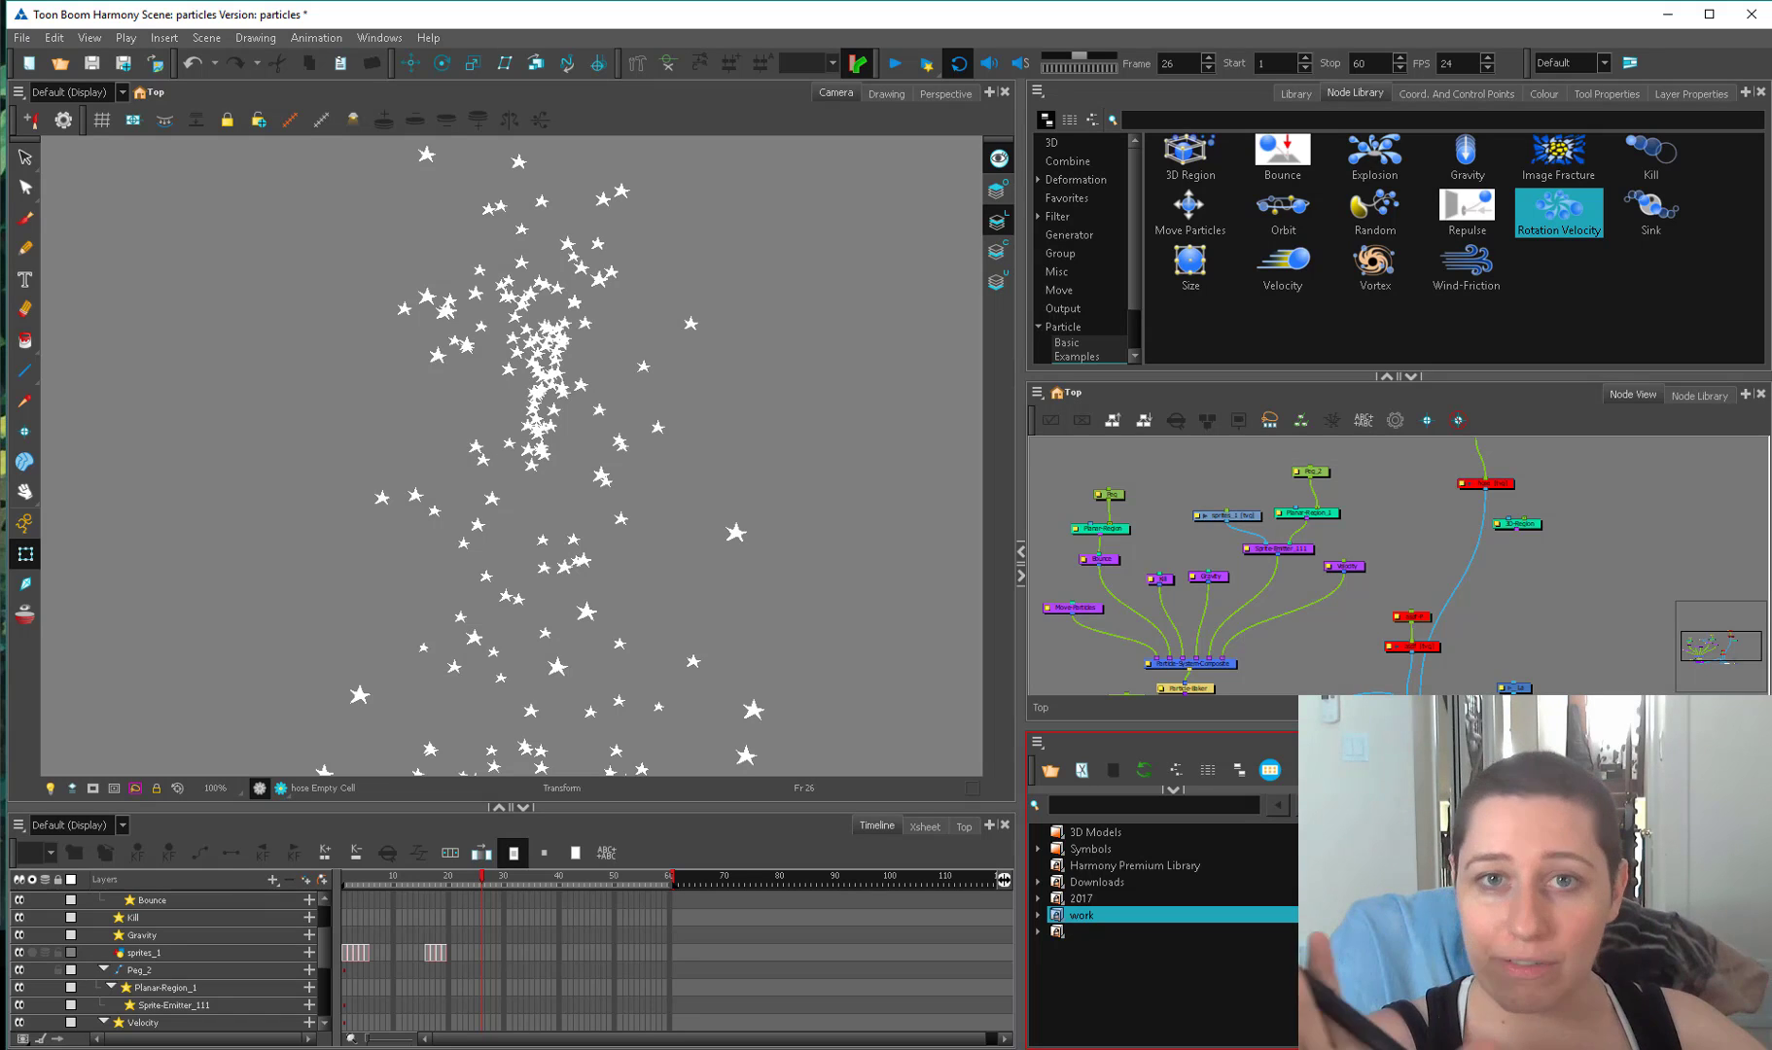
{"action": "left_click_drag", "start_coordinate": [1208, 683], "coordinate": [1206, 651]}
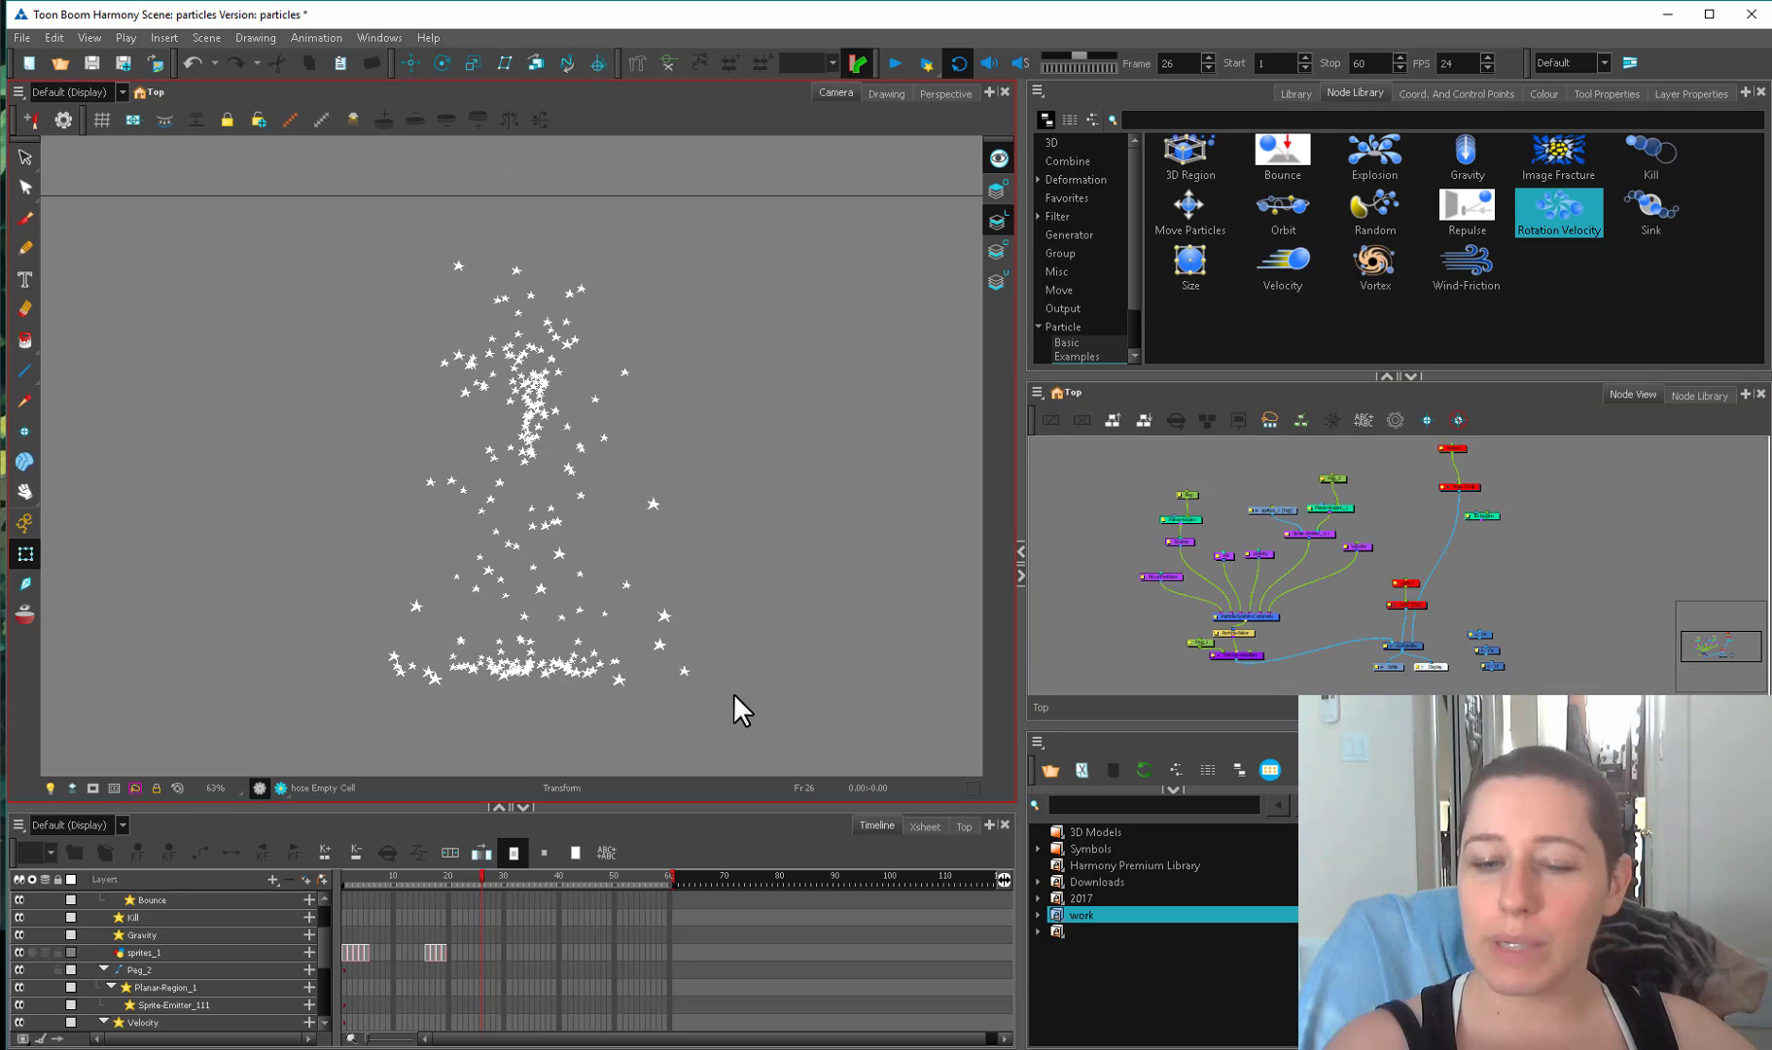
{"action": "left_click_drag", "start_coordinate": [803, 558], "coordinate": [830, 537]}
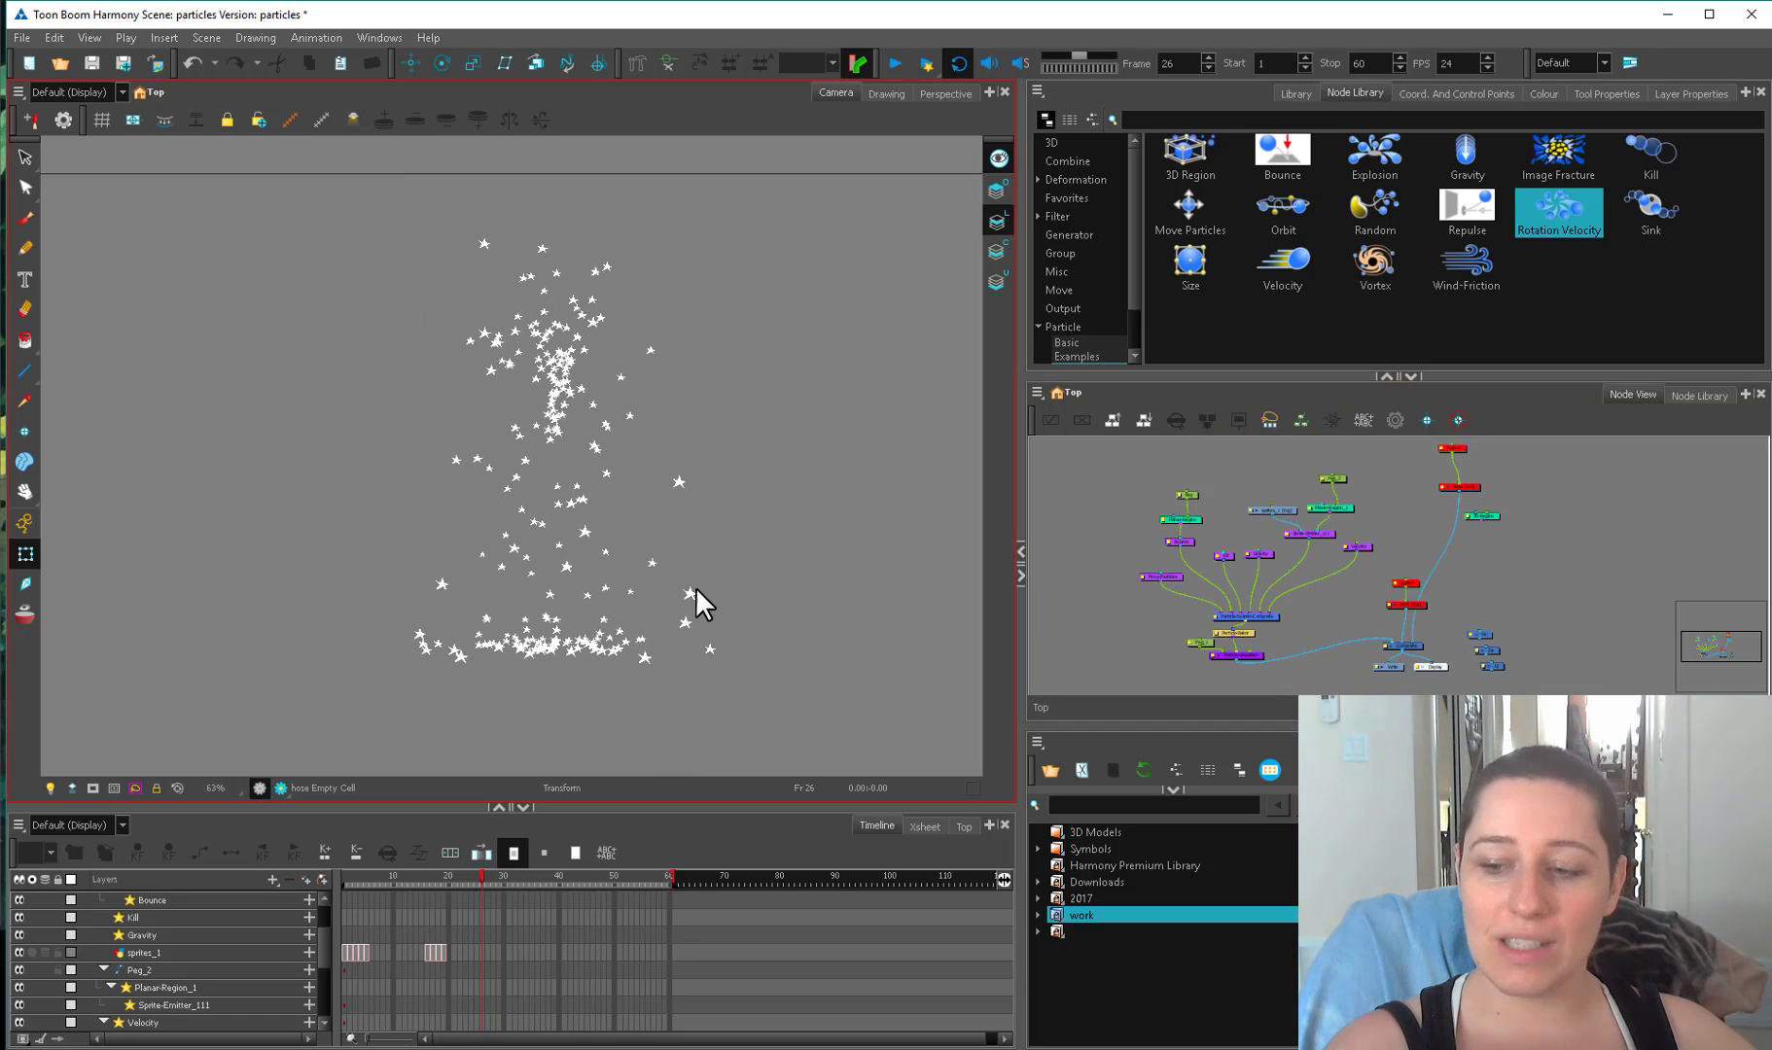
{"action": "left_click", "coordinate": [1202, 642]}
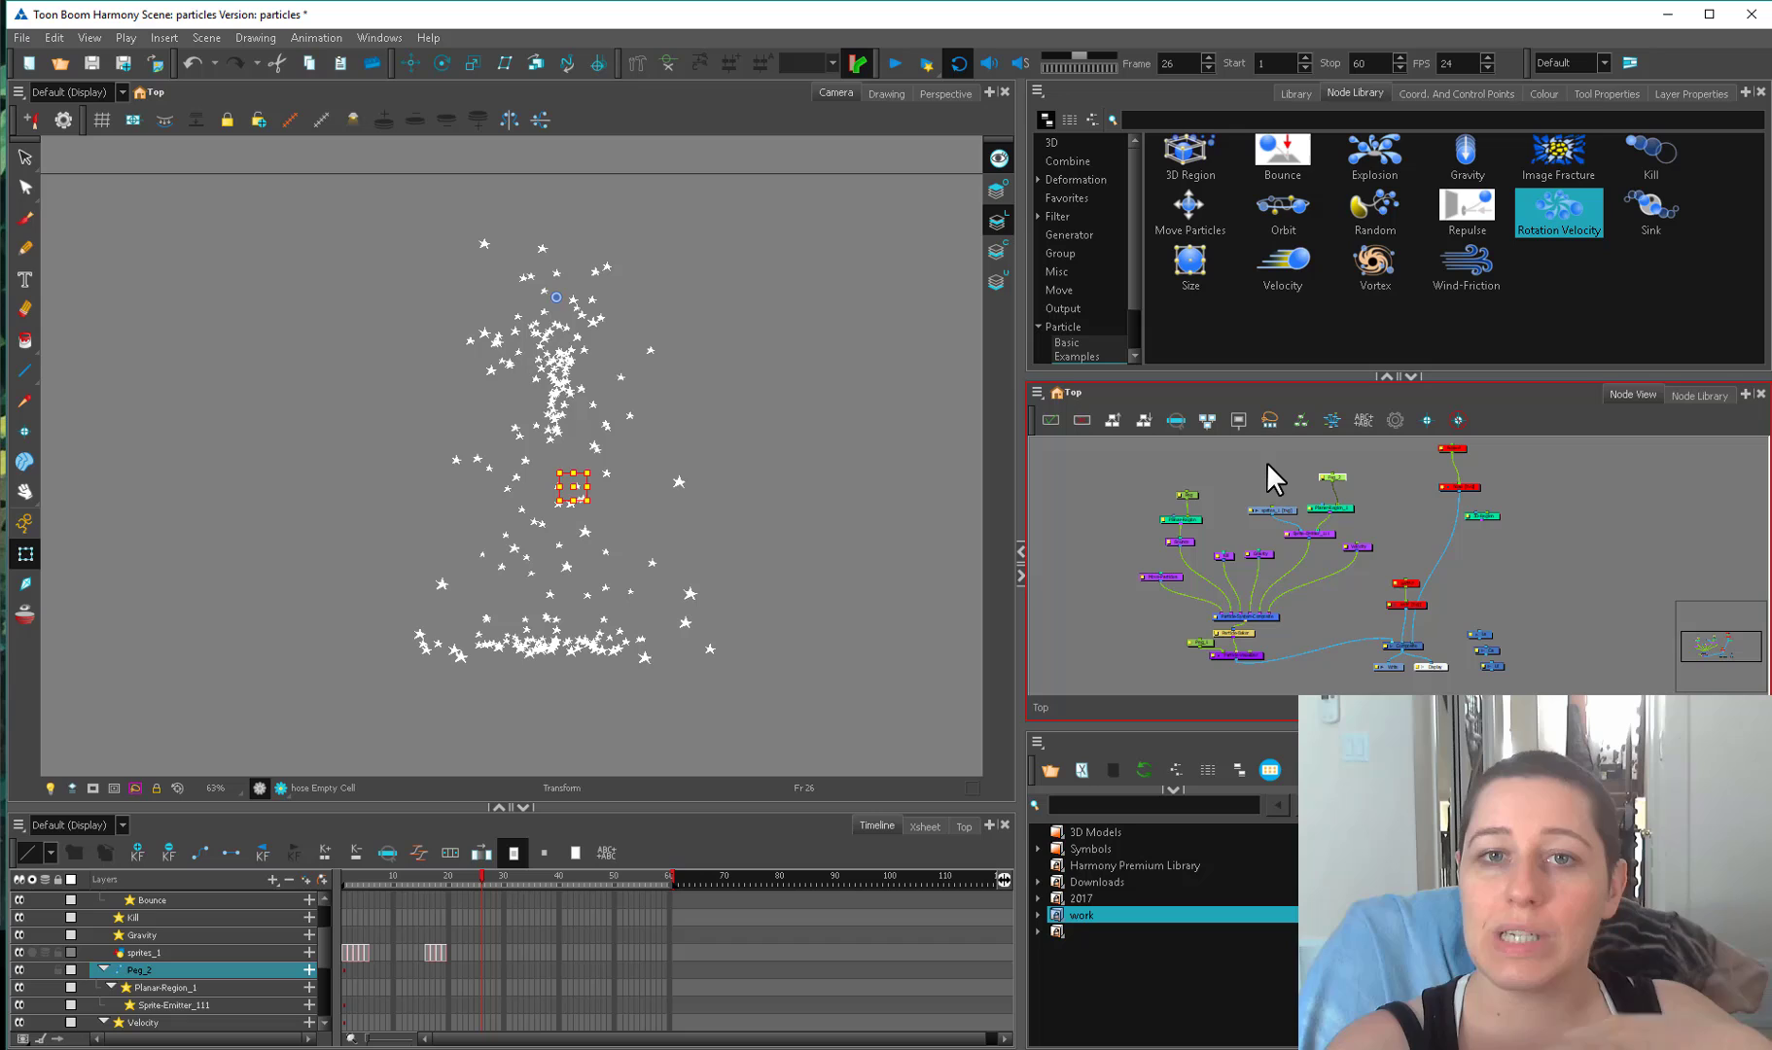
{"action": "left_click_drag", "start_coordinate": [1351, 507], "coordinate": [1336, 461]}
{"action": "scroll", "coordinate": [1344, 495], "scroll_direction": "up", "scroll_amount": 1}
{"action": "left_click", "coordinate": [1336, 479]}
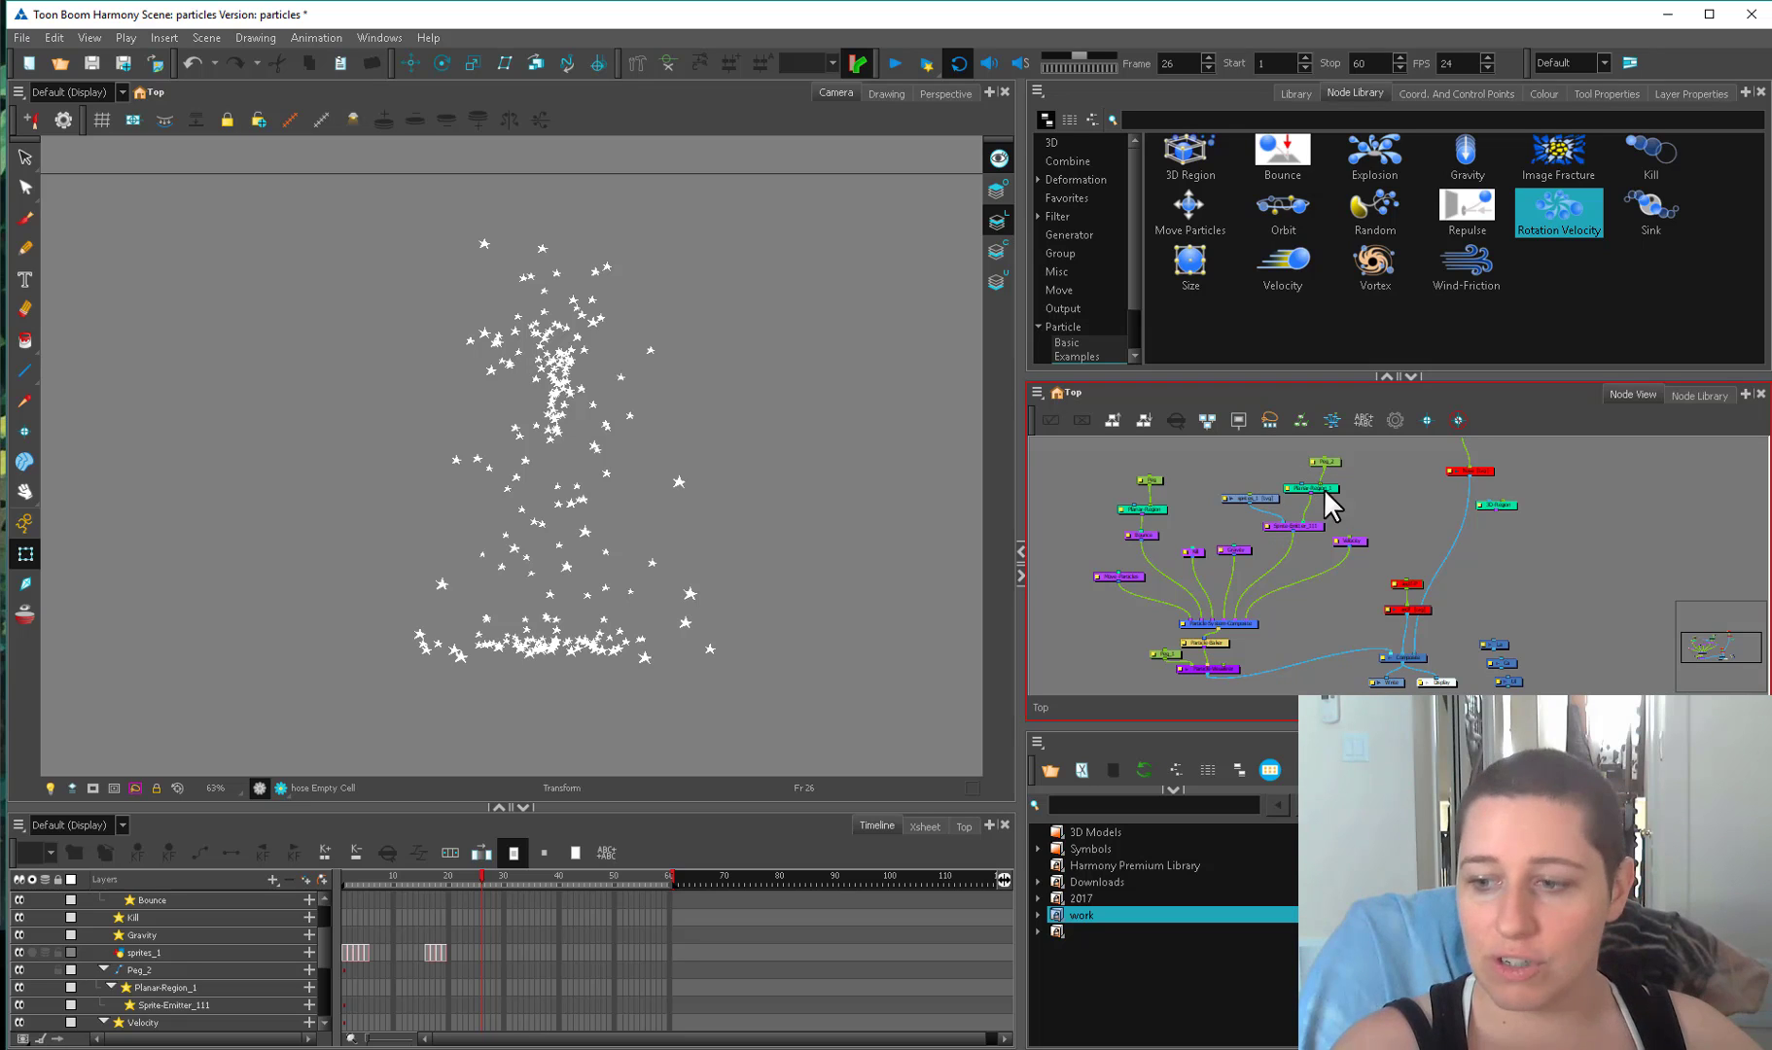
{"action": "left_click_drag", "start_coordinate": [1308, 526], "coordinate": [1338, 555]}
{"action": "left_click", "coordinate": [1236, 550]}
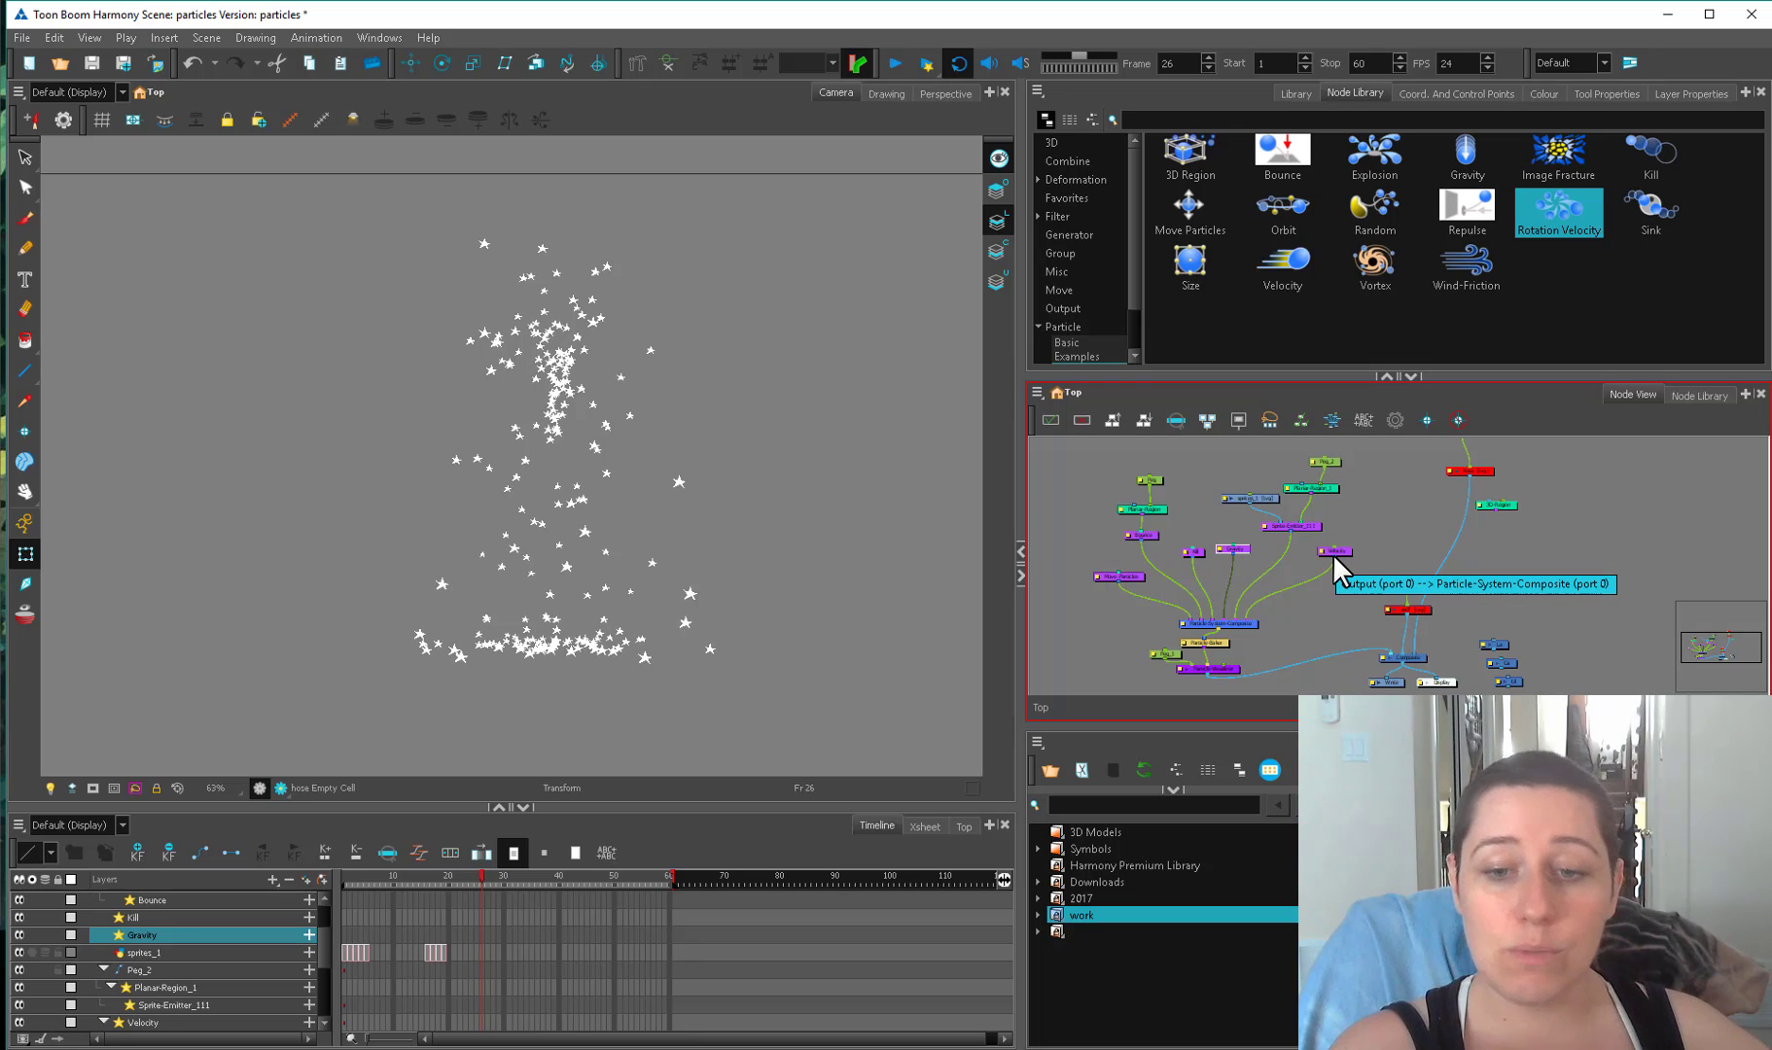
Delete the peg attached above the particle visualizer node and return to frame 1.
{"action": "left_click", "coordinate": [1159, 640]}
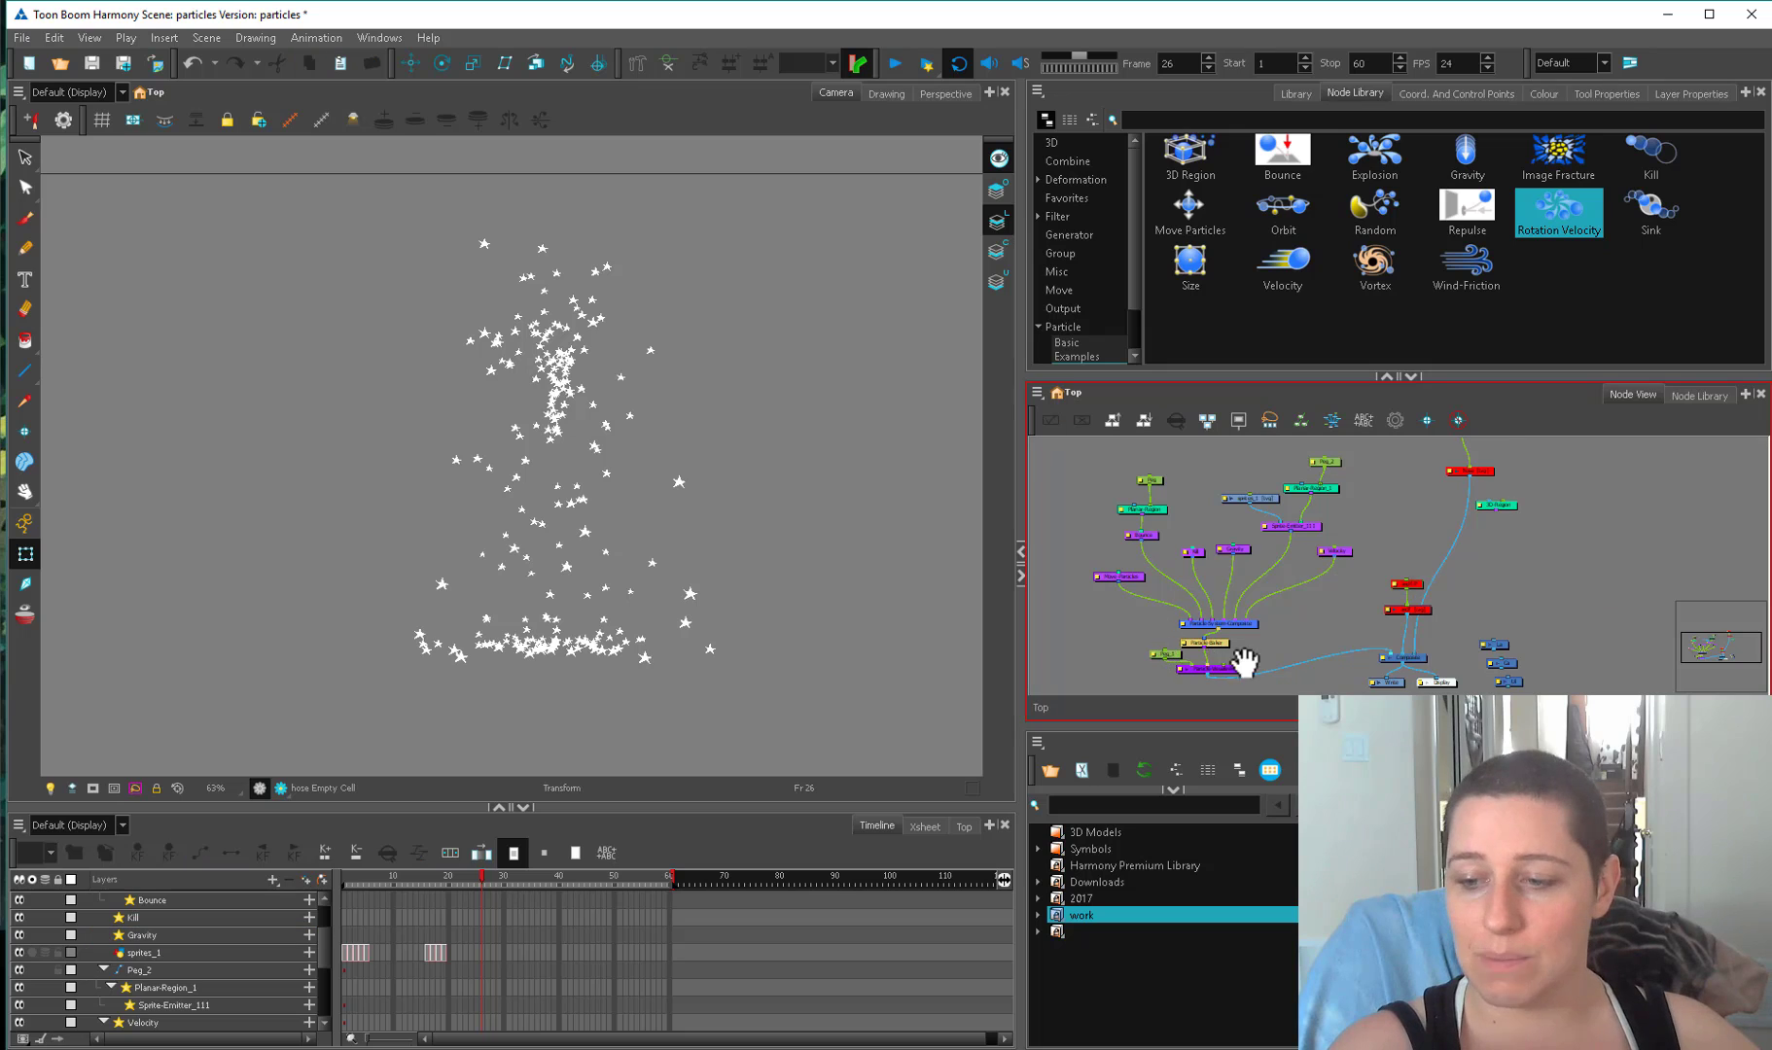
{"action": "scroll", "coordinate": [1255, 642], "scroll_direction": "up", "scroll_amount": 1}
{"action": "left_click_drag", "start_coordinate": [1242, 664], "coordinate": [1158, 628]}
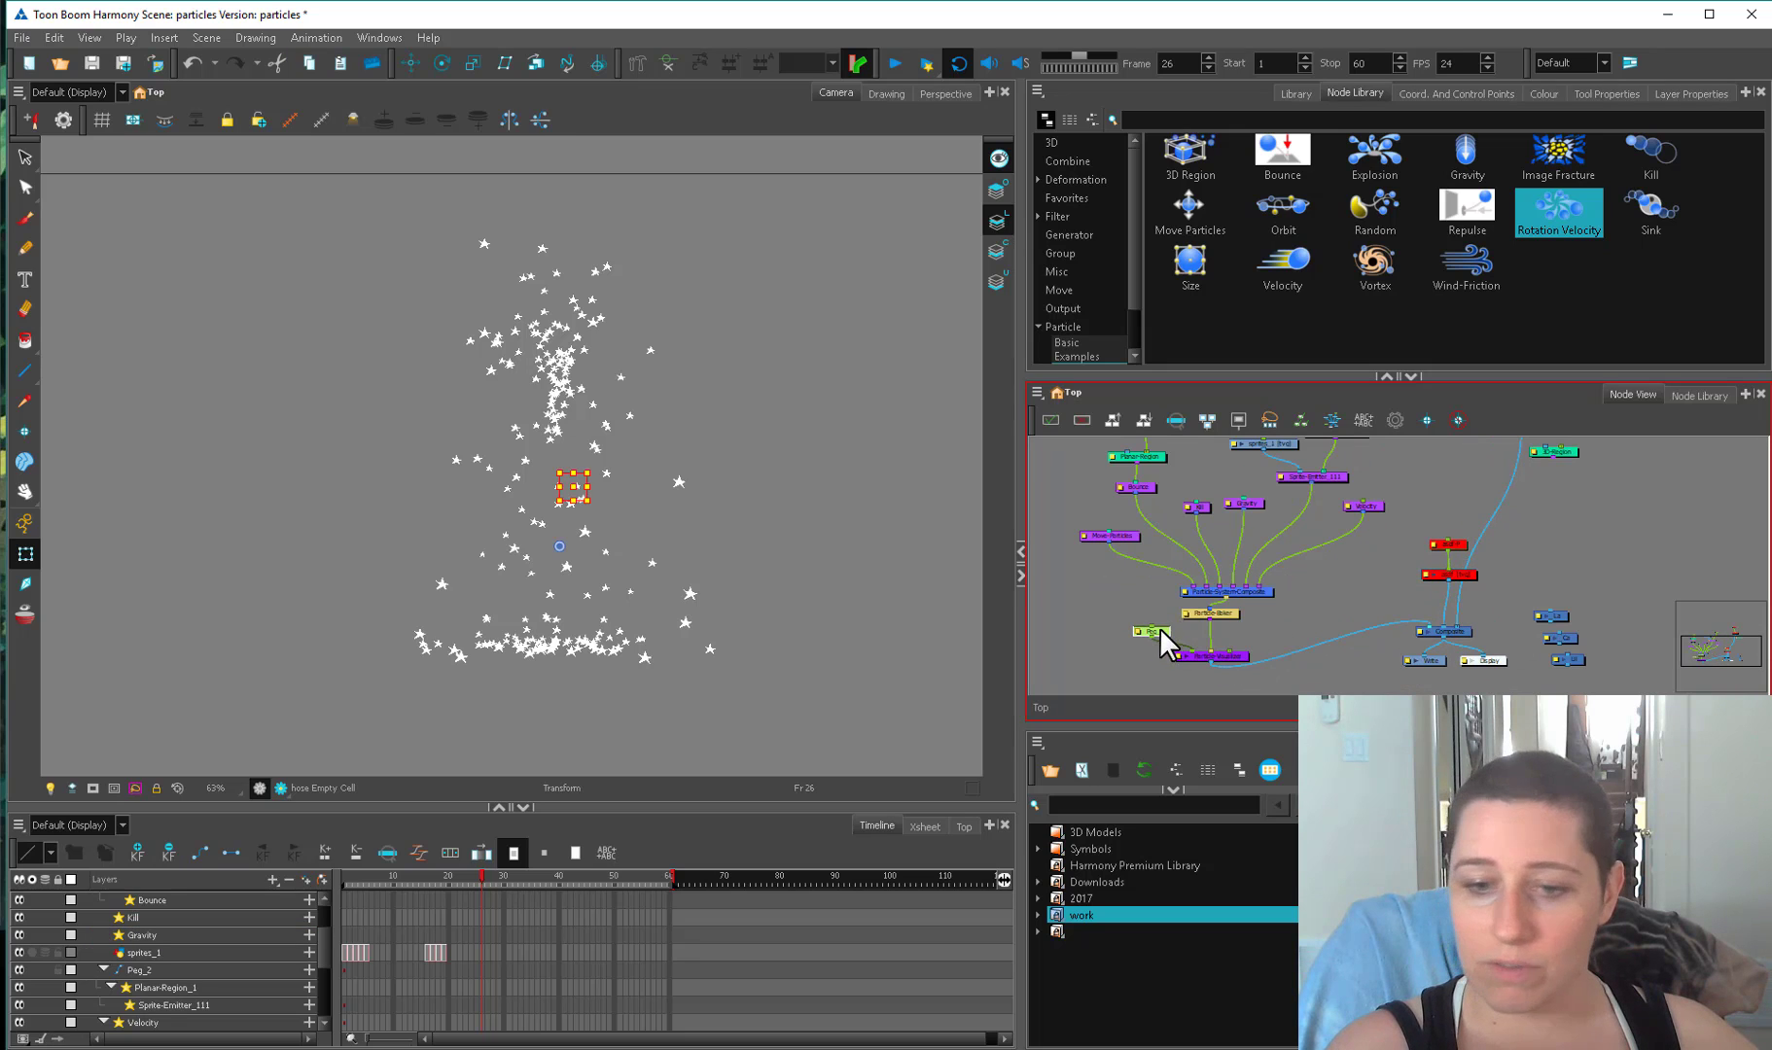
{"action": "scroll", "coordinate": [597, 483], "scroll_direction": "down", "scroll_amount": 1}
{"action": "scroll", "coordinate": [1197, 579], "scroll_direction": "up", "scroll_amount": 1}
{"action": "left_click", "coordinate": [1225, 528]}
{"action": "left_click_drag", "start_coordinate": [1293, 480], "coordinate": [1206, 524]}
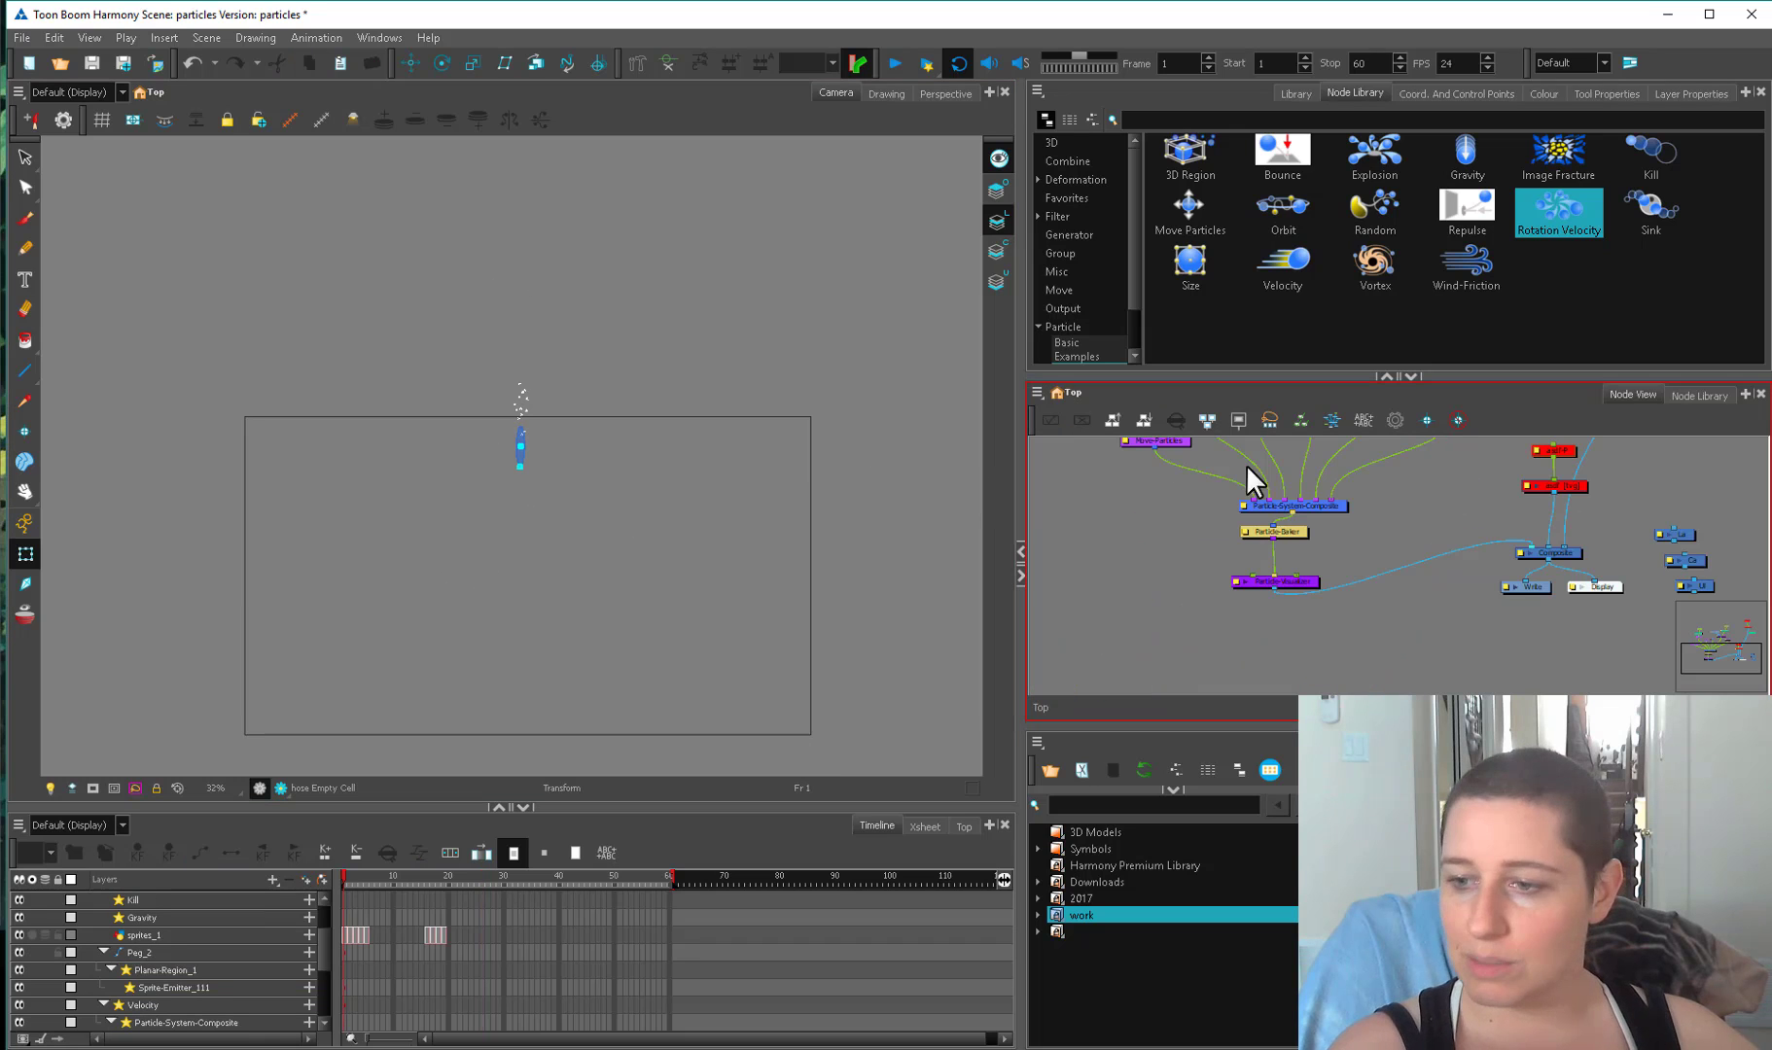
Using Peg_2, shrink the emitter region and place it just inside the upper edge of the camera frame at its centre, and preview the particles.
{"action": "left_click_drag", "start_coordinate": [1395, 449], "coordinate": [1309, 557]}
{"action": "left_click", "coordinate": [1273, 520]}
{"action": "left_click_drag", "start_coordinate": [515, 692], "coordinate": [510, 611]}
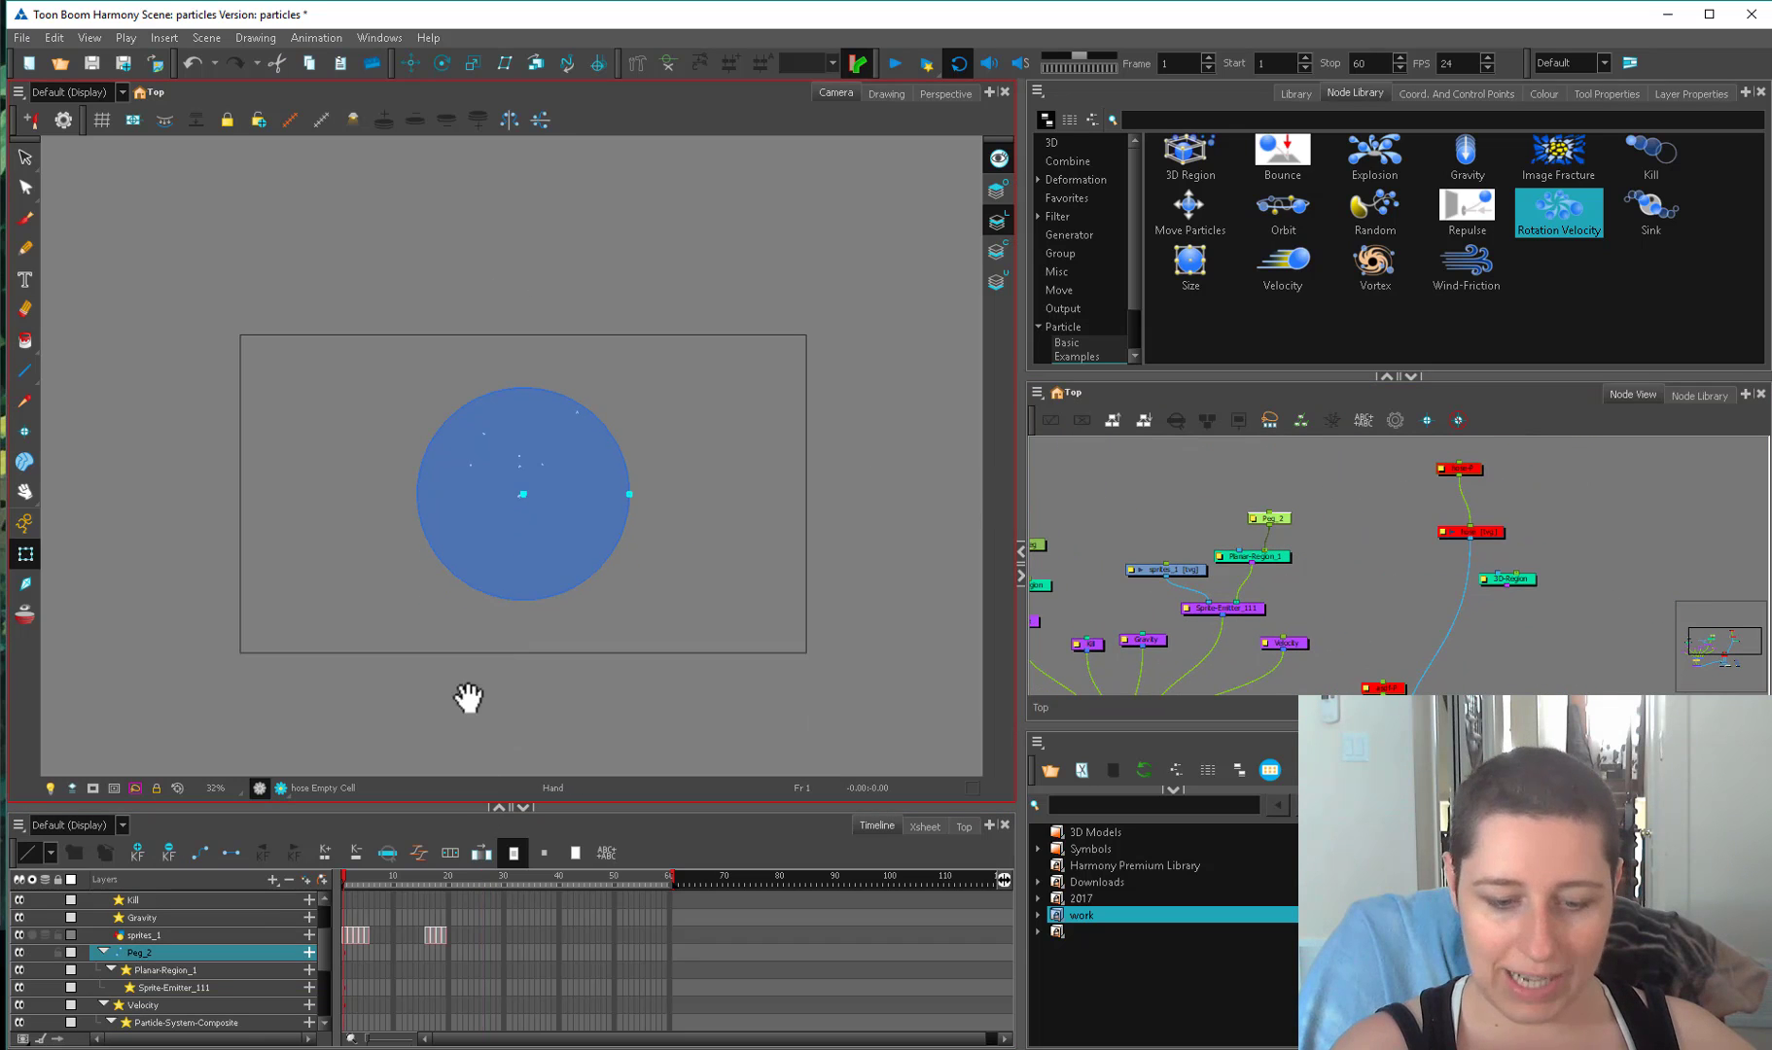
{"action": "left_click_drag", "start_coordinate": [397, 878], "coordinate": [487, 874]}
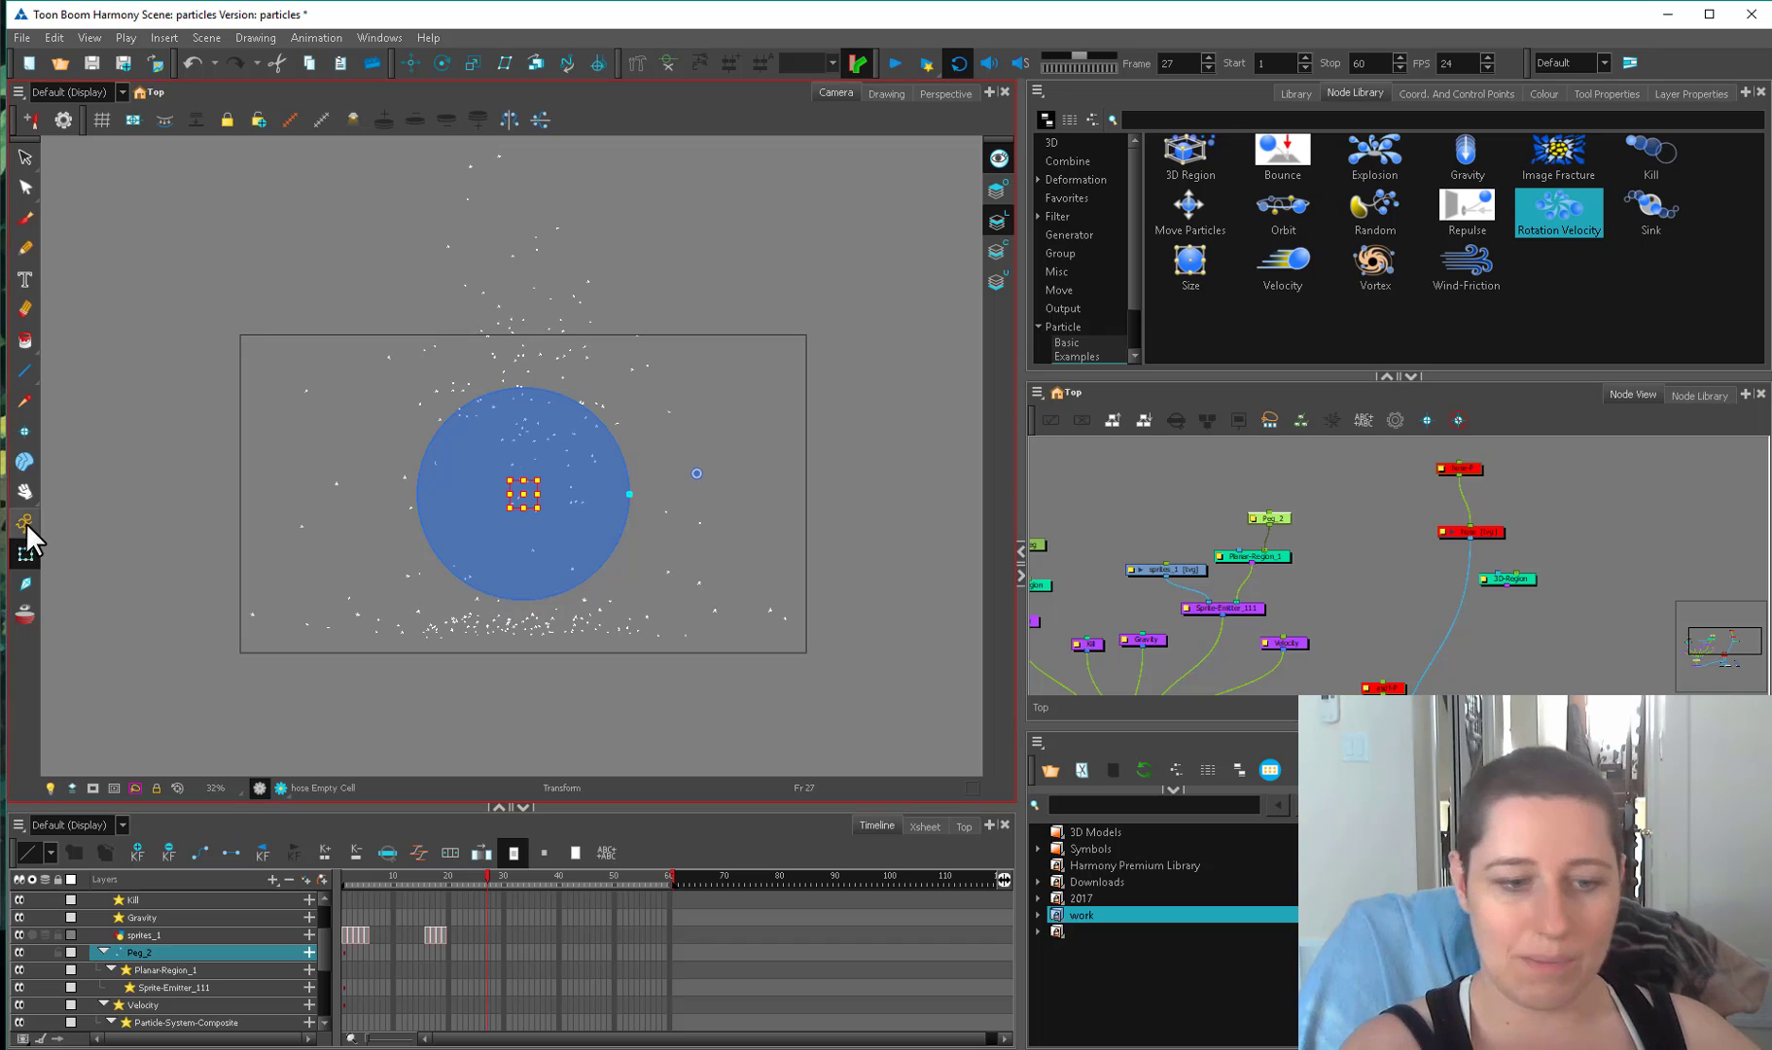
{"action": "left_click_drag", "start_coordinate": [530, 502], "coordinate": [521, 374]}
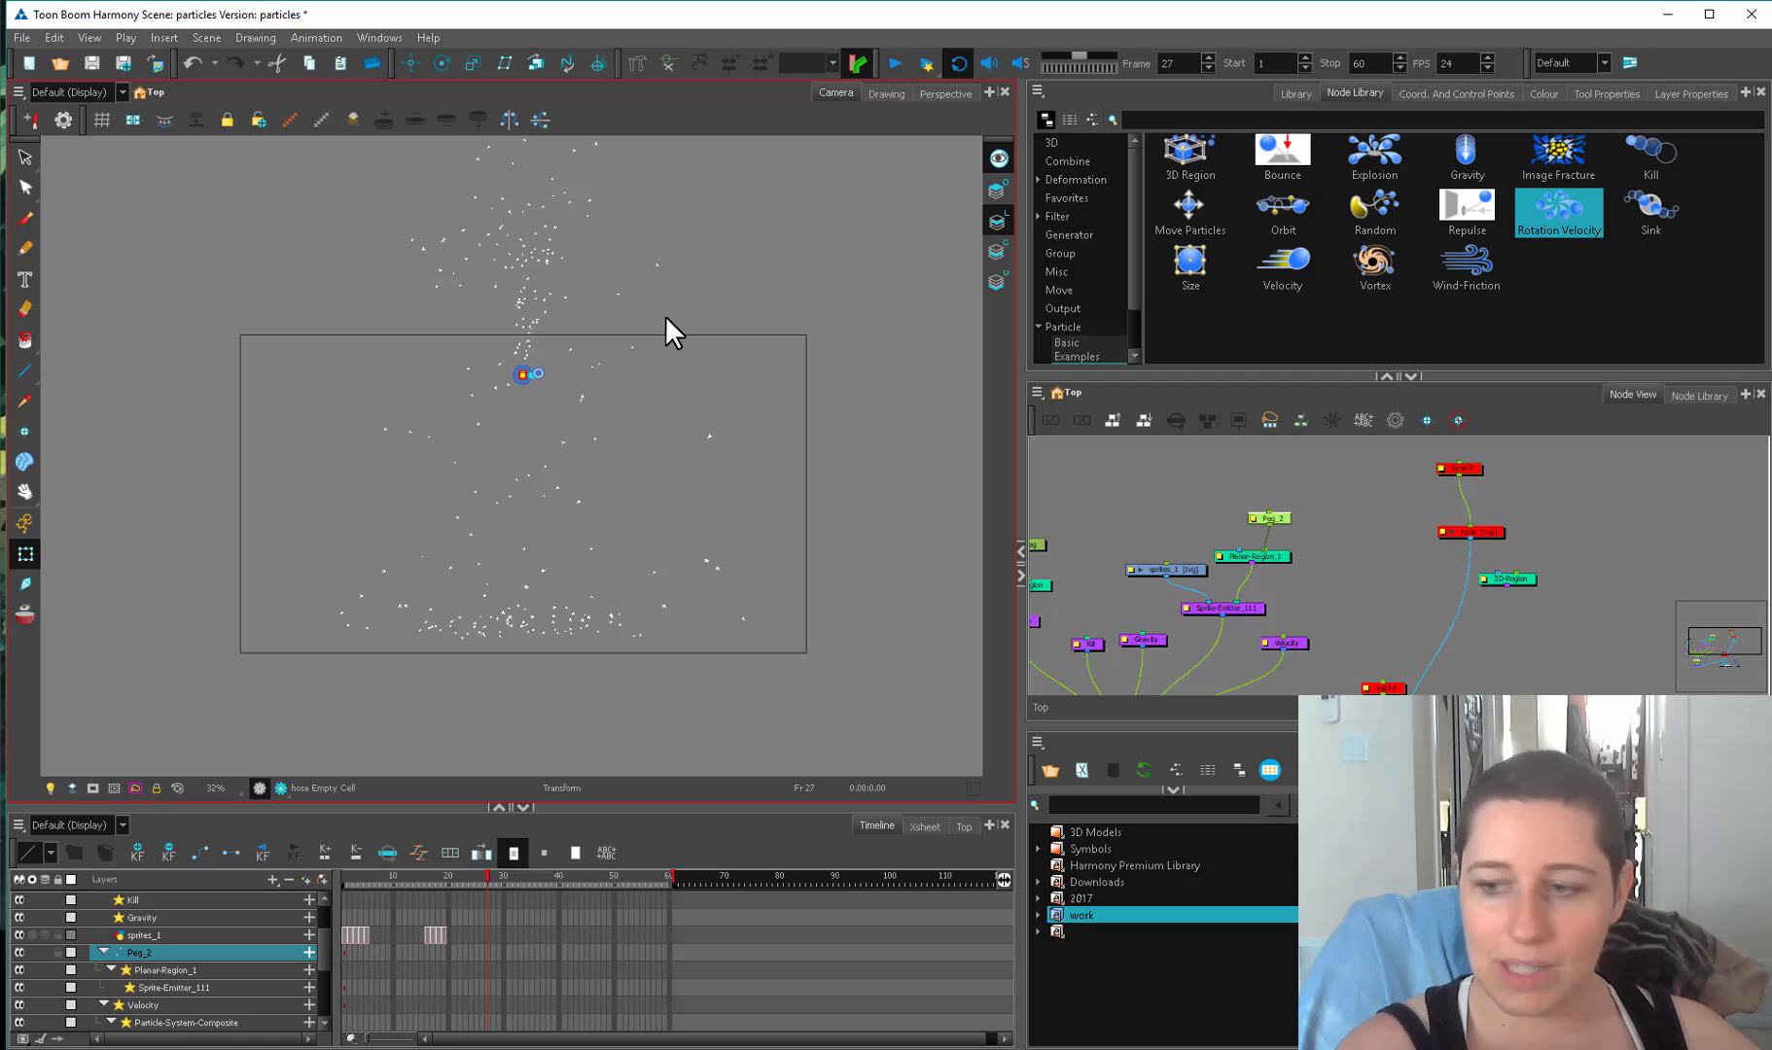
{"action": "left_click", "coordinate": [1269, 515]}
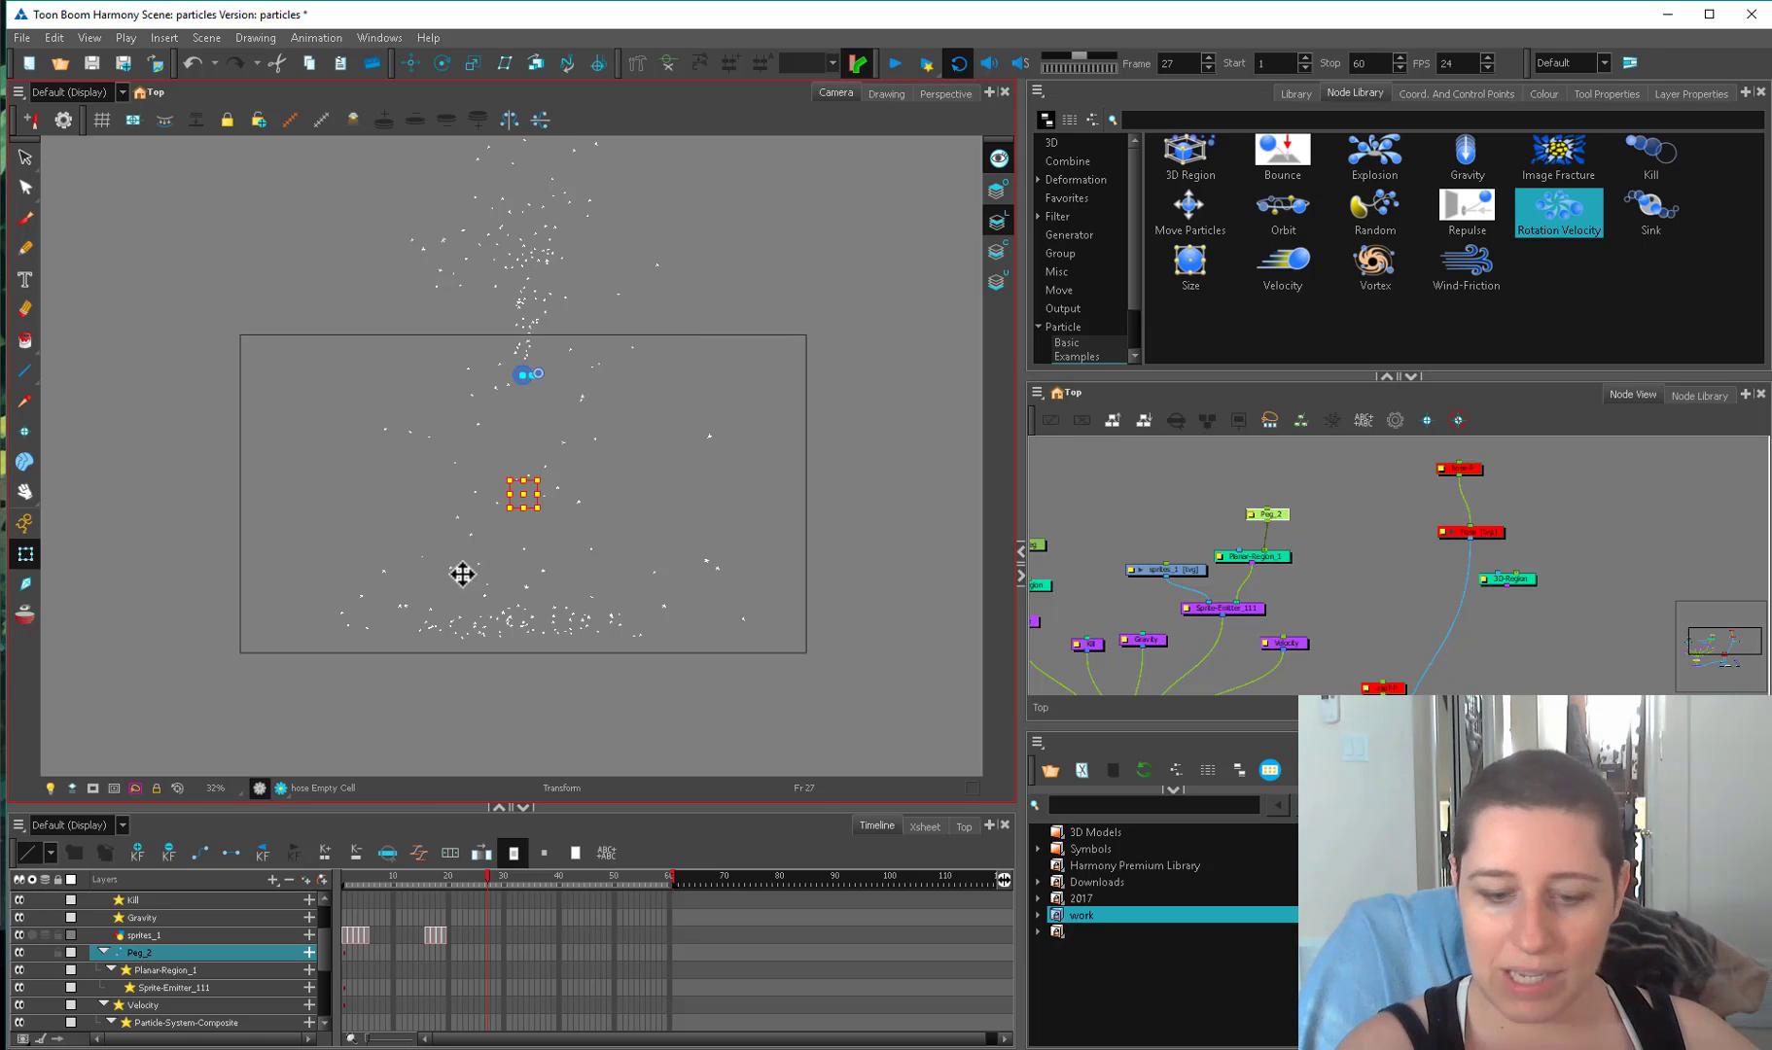
{"action": "left_click", "coordinate": [361, 882]}
{"action": "left_click_drag", "start_coordinate": [425, 865], "coordinate": [546, 827]}
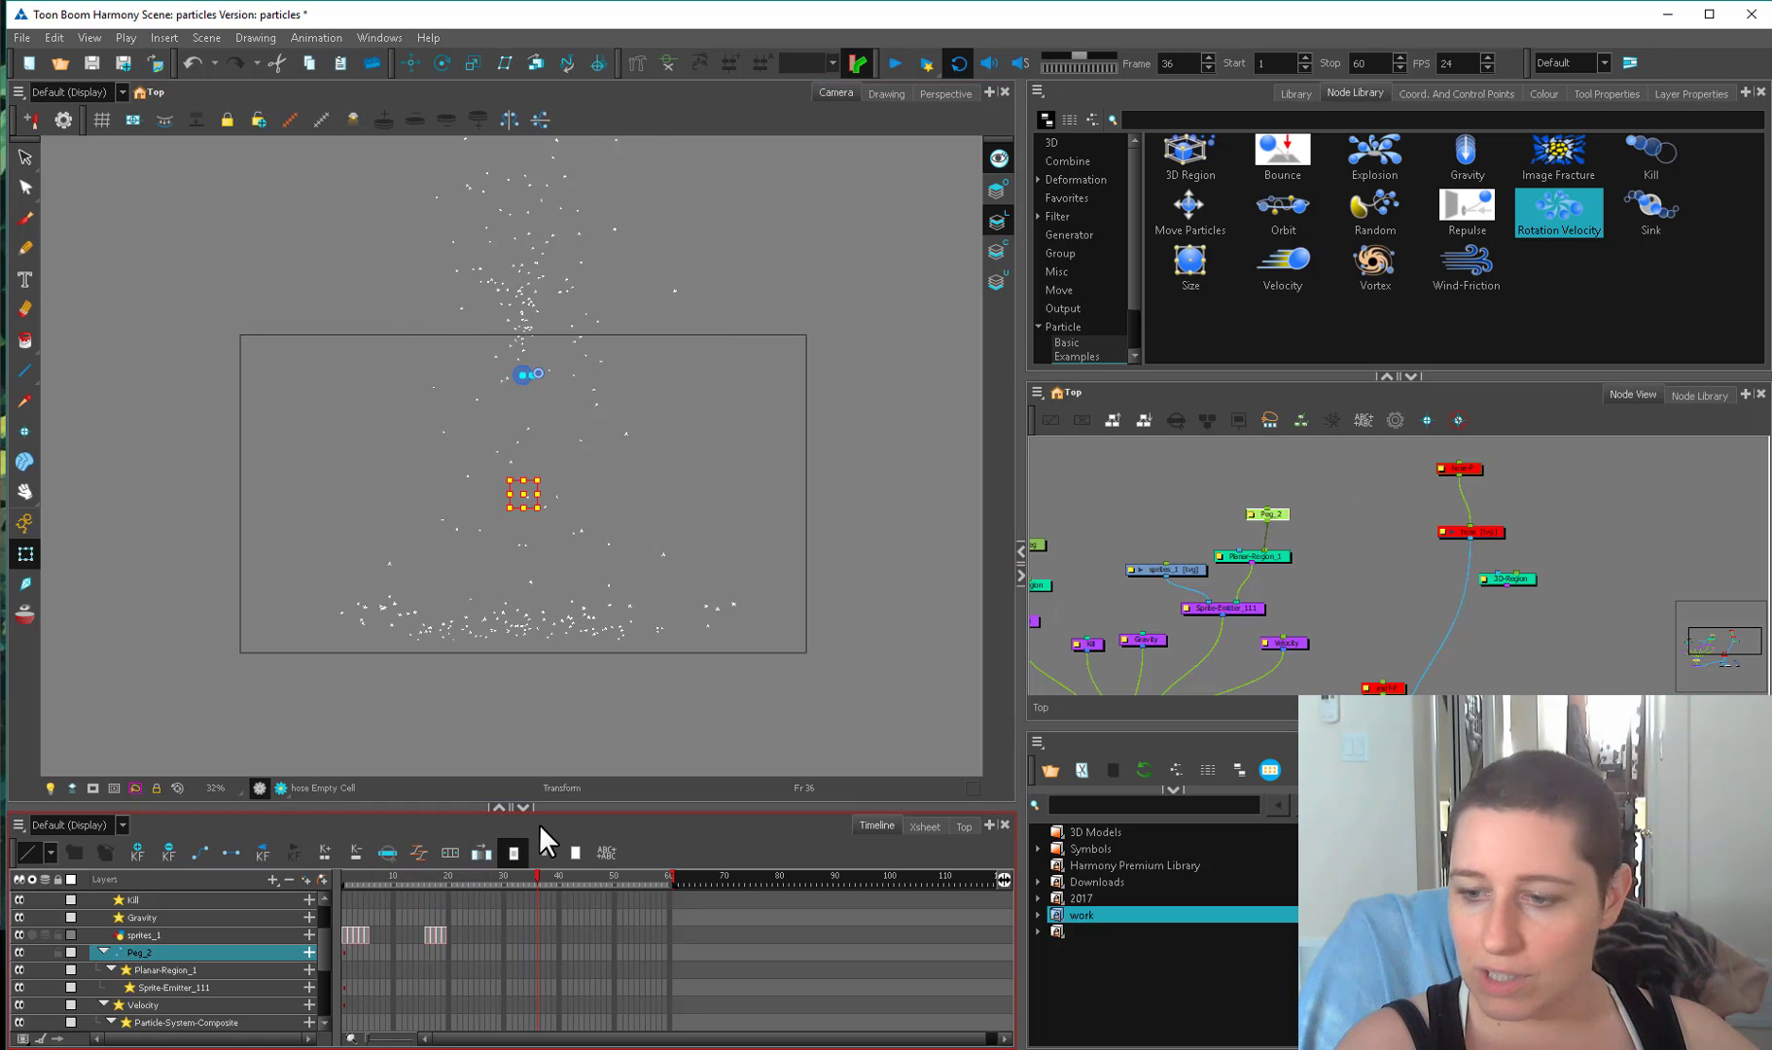
Disconnect the Gravity node from the Particle-System-Composite and preview the particles through frame 60.
{"action": "left_click", "coordinate": [1146, 630]}
{"action": "left_click_drag", "start_coordinate": [1149, 634], "coordinate": [1145, 627]}
{"action": "left_click", "coordinate": [1166, 541]}
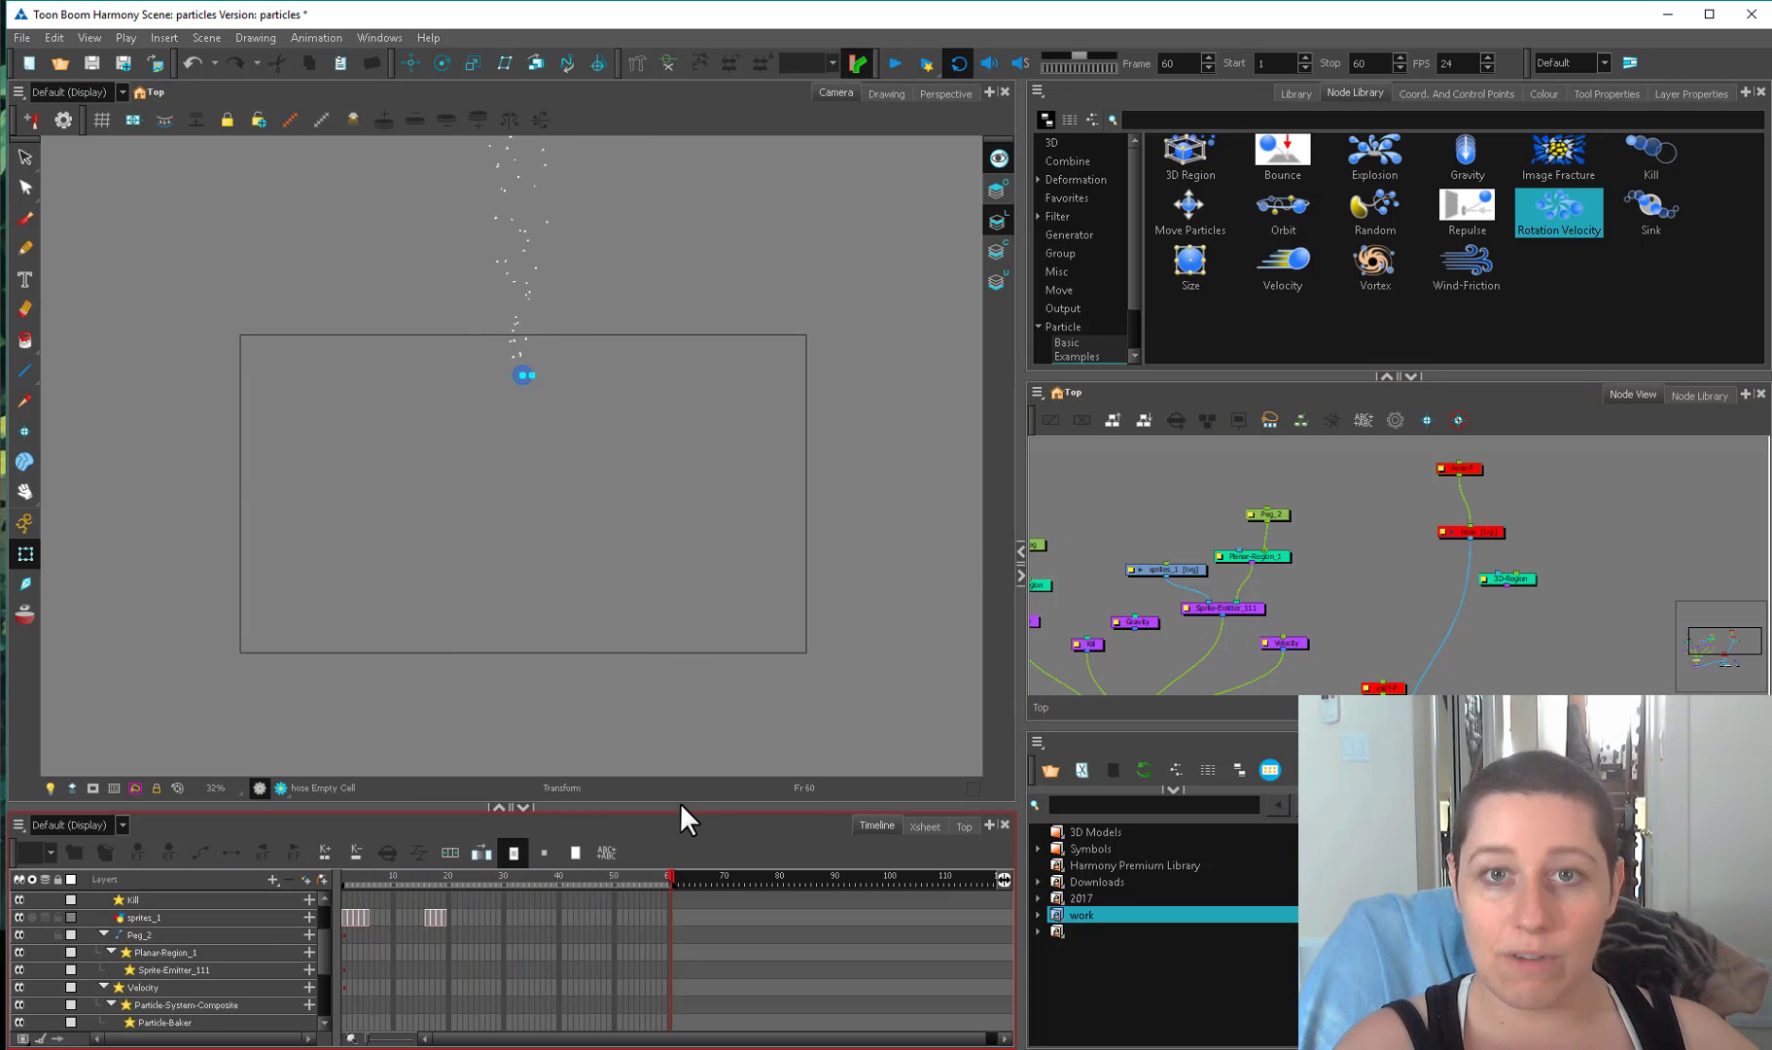
Animate Peg_2 so the emitter travels from the camera frame's left side at frame 1 to its right side at frame 59.
{"action": "left_click", "coordinate": [369, 887]}
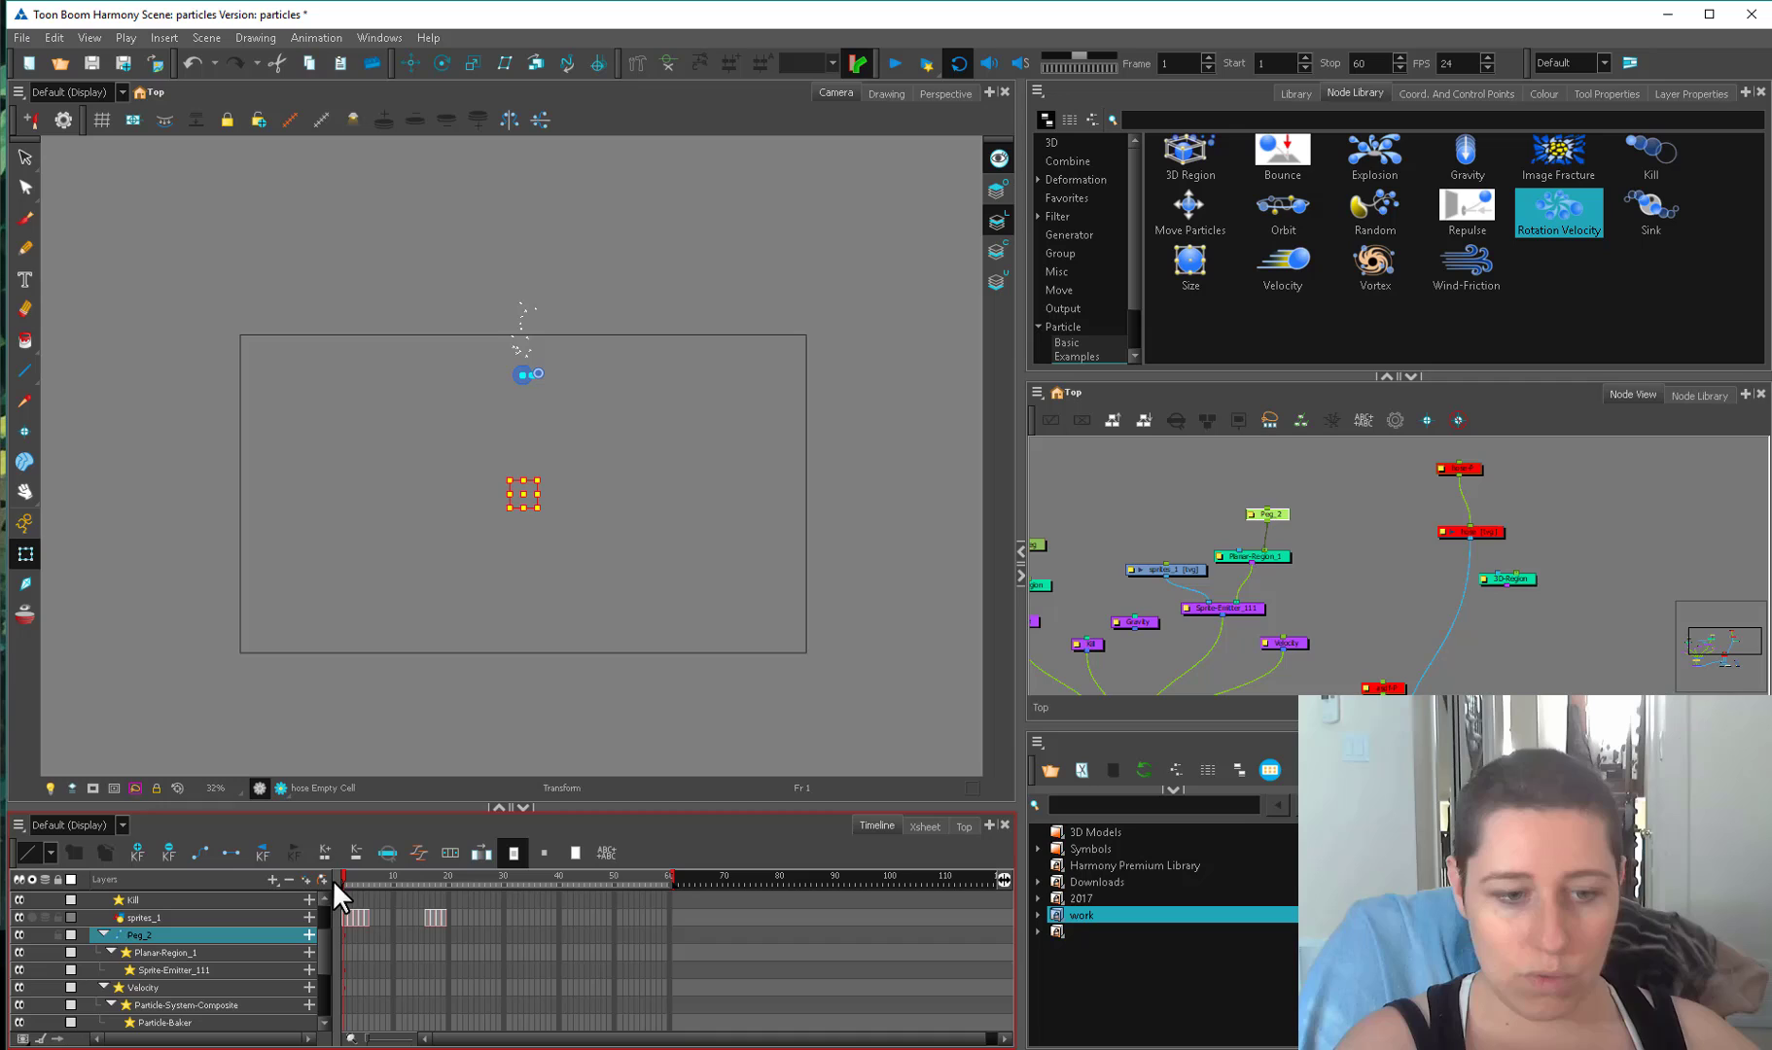
{"action": "left_click_drag", "start_coordinate": [523, 496], "coordinate": [348, 632]}
{"action": "left_click", "coordinate": [397, 878]}
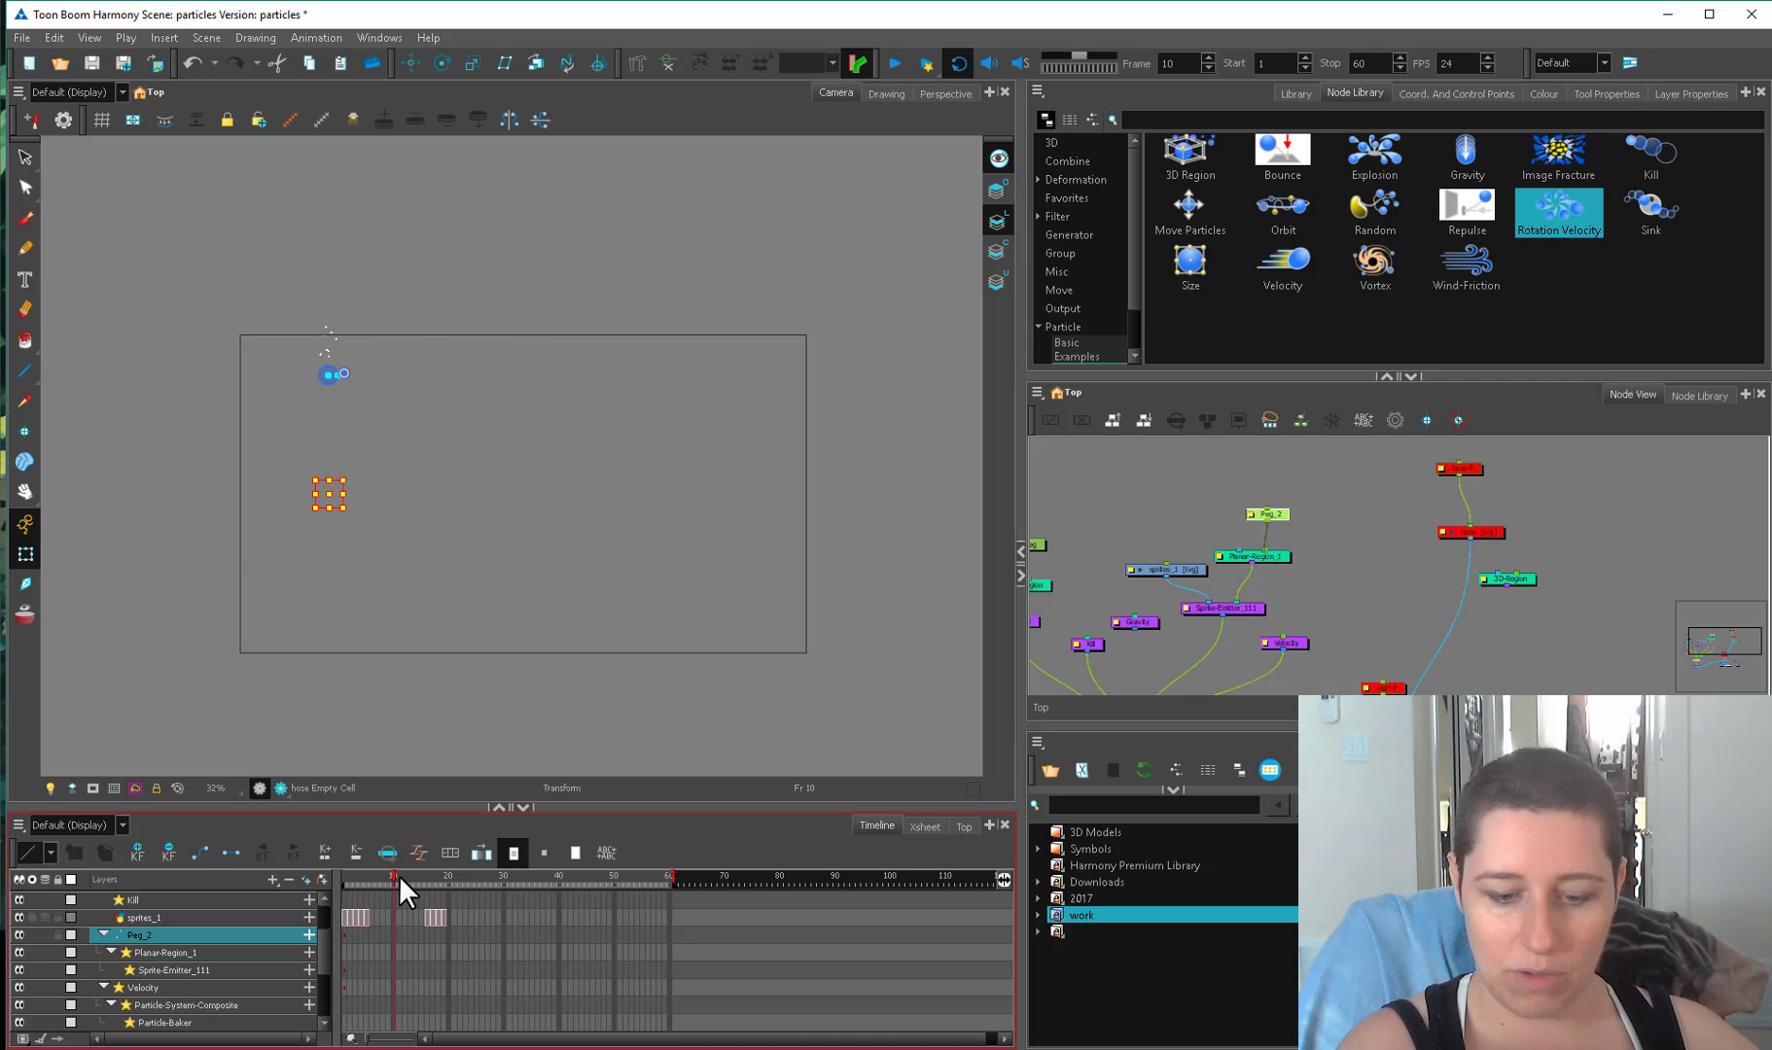
{"action": "left_click_drag", "start_coordinate": [399, 875], "coordinate": [665, 875]}
{"action": "left_click_drag", "start_coordinate": [526, 494], "coordinate": [882, 496]}
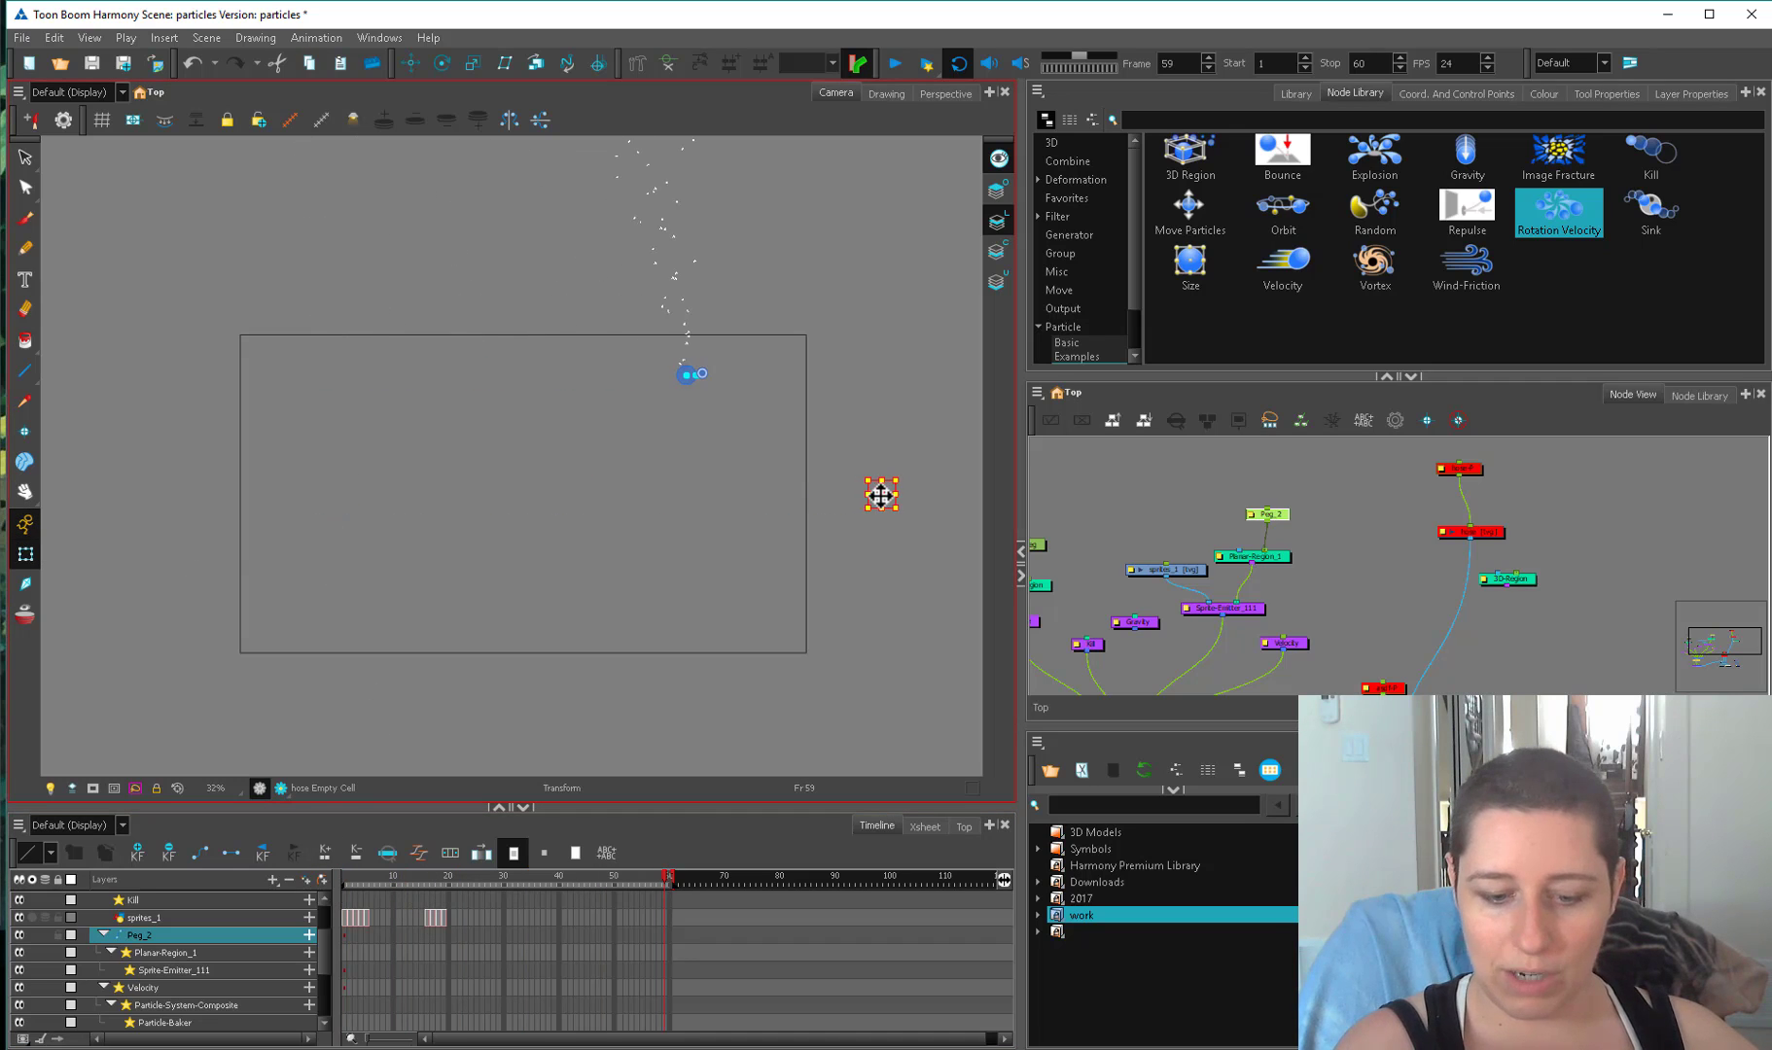
{"action": "left_click_drag", "start_coordinate": [348, 878], "coordinate": [642, 760]}
Reconnect the Gravity node to the Particle-System-Composite and preview the particles up to frame 30.
{"action": "left_click_drag", "start_coordinate": [1188, 583], "coordinate": [1246, 486]}
{"action": "left_click_drag", "start_coordinate": [1195, 531], "coordinate": [1185, 634]}
{"action": "left_click", "coordinate": [1207, 501]}
{"action": "left_click_drag", "start_coordinate": [606, 518], "coordinate": [610, 567]}
{"action": "left_click_drag", "start_coordinate": [422, 873], "coordinate": [503, 836]}
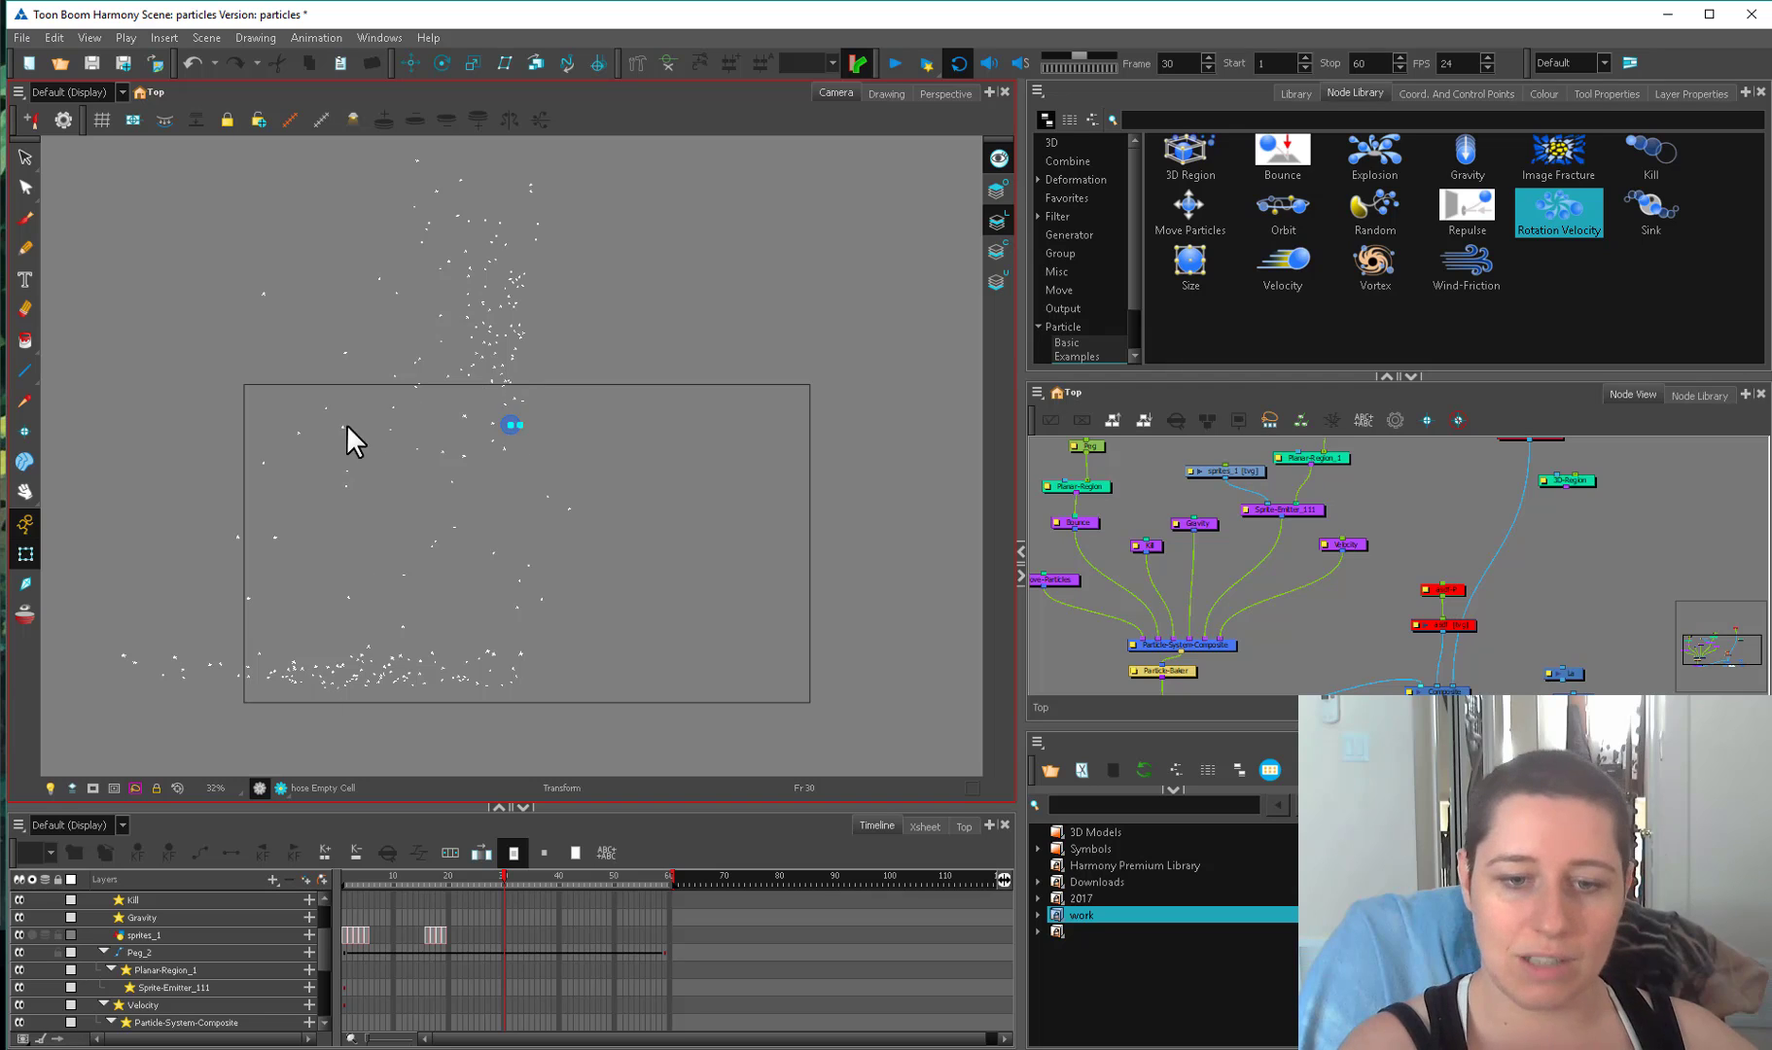
Scrub through the animation from frame 1 to 60 to examine how the particles follow the moving emitter.
{"action": "key", "text": "shift+comma"}
{"action": "left_click", "coordinate": [371, 860]}
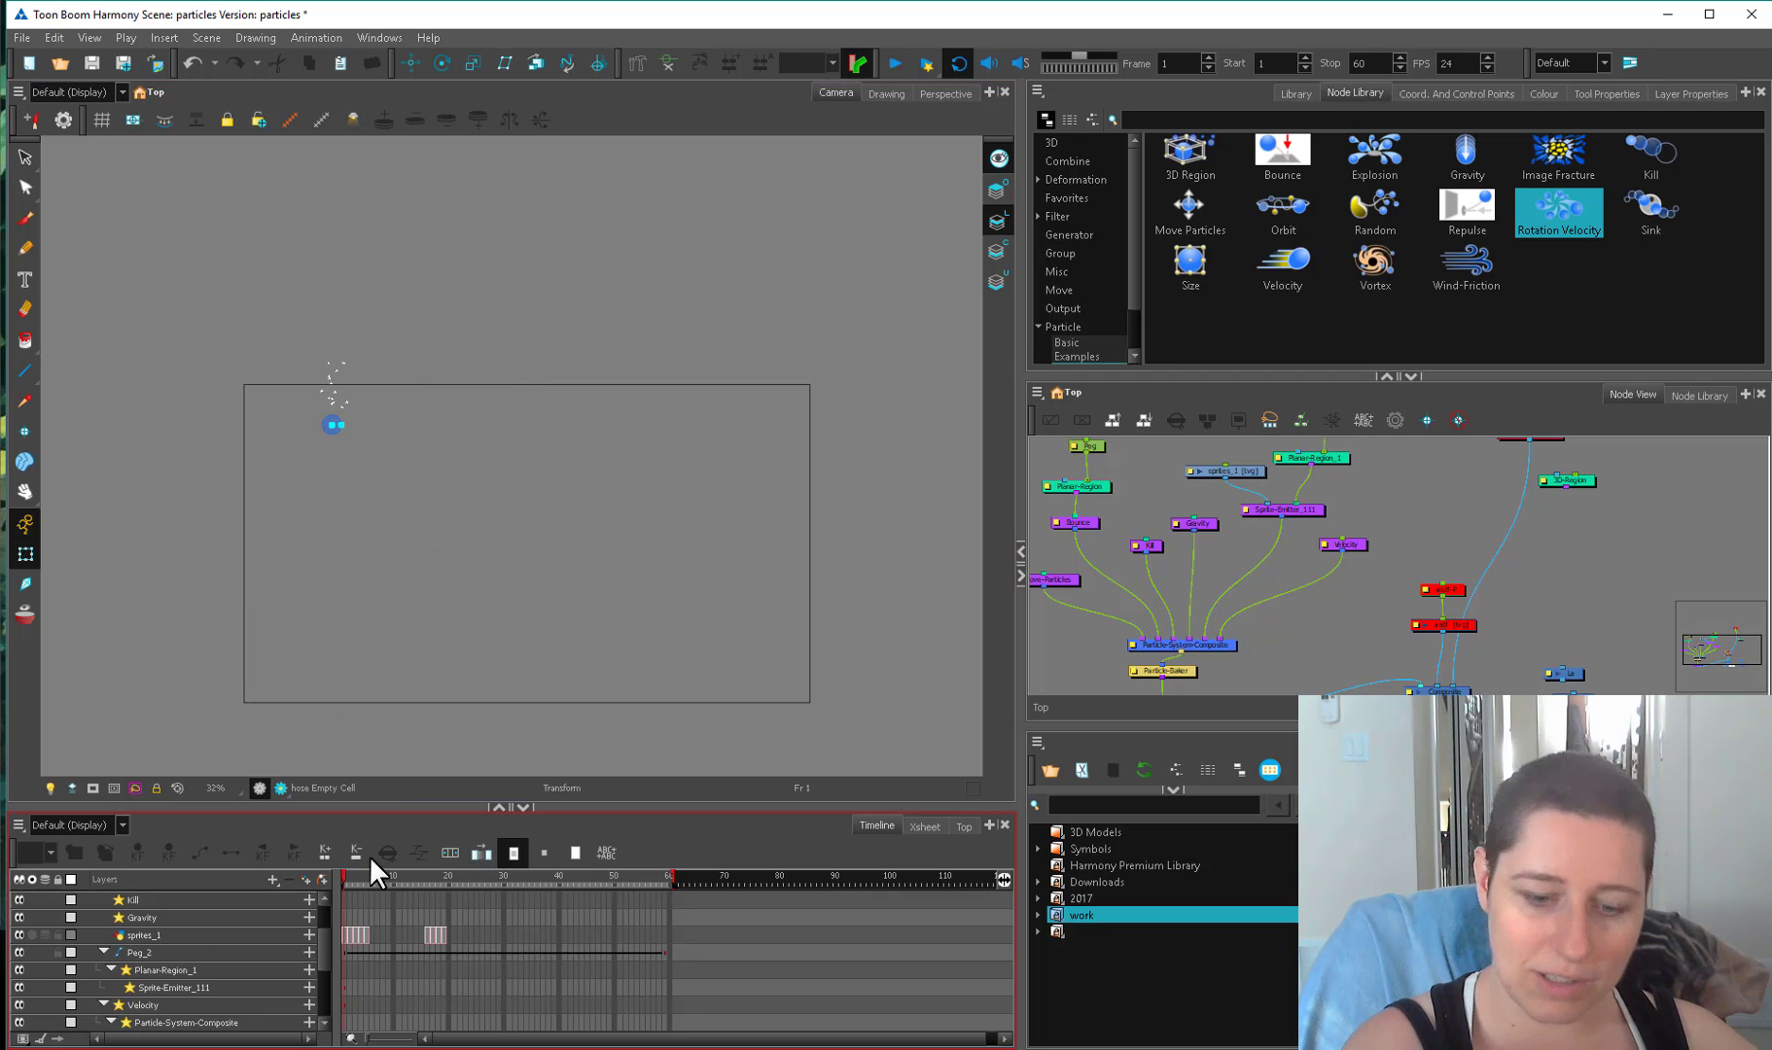
{"action": "left_click_drag", "start_coordinate": [402, 870], "coordinate": [669, 875]}
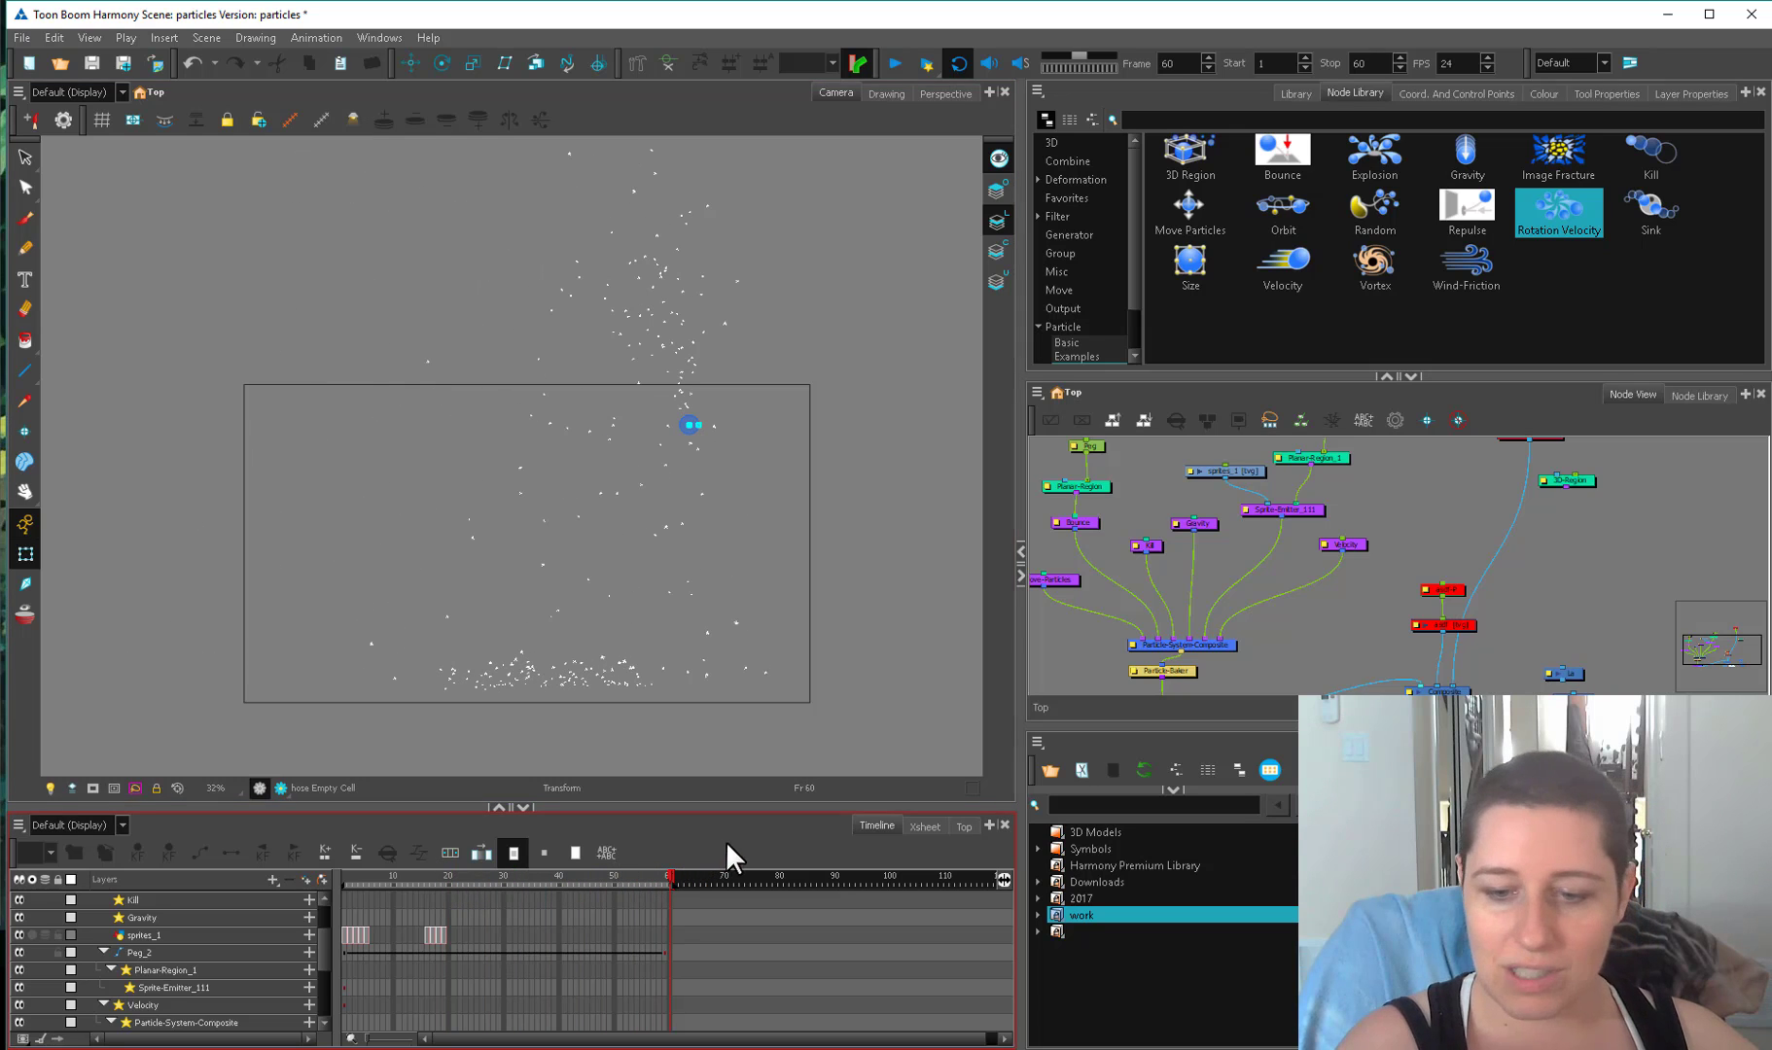
{"action": "left_click", "coordinate": [696, 455]}
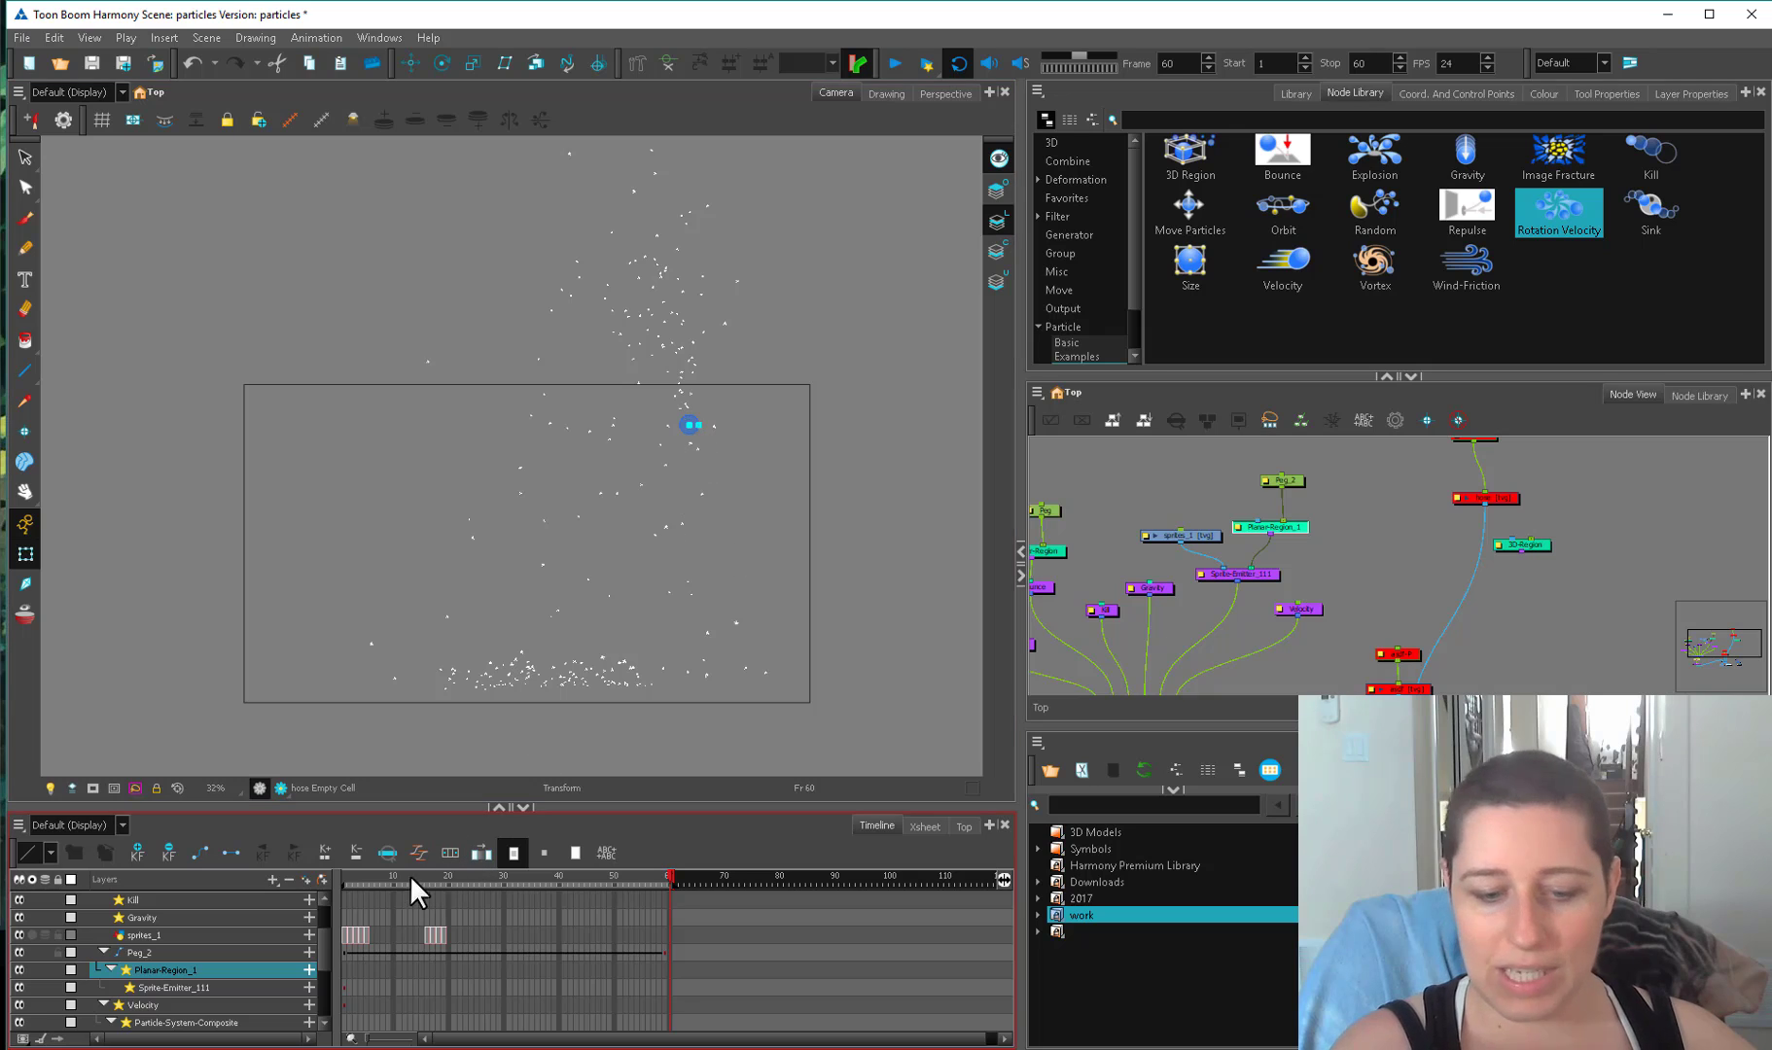
{"action": "left_click_drag", "start_coordinate": [409, 876], "coordinate": [662, 789]}
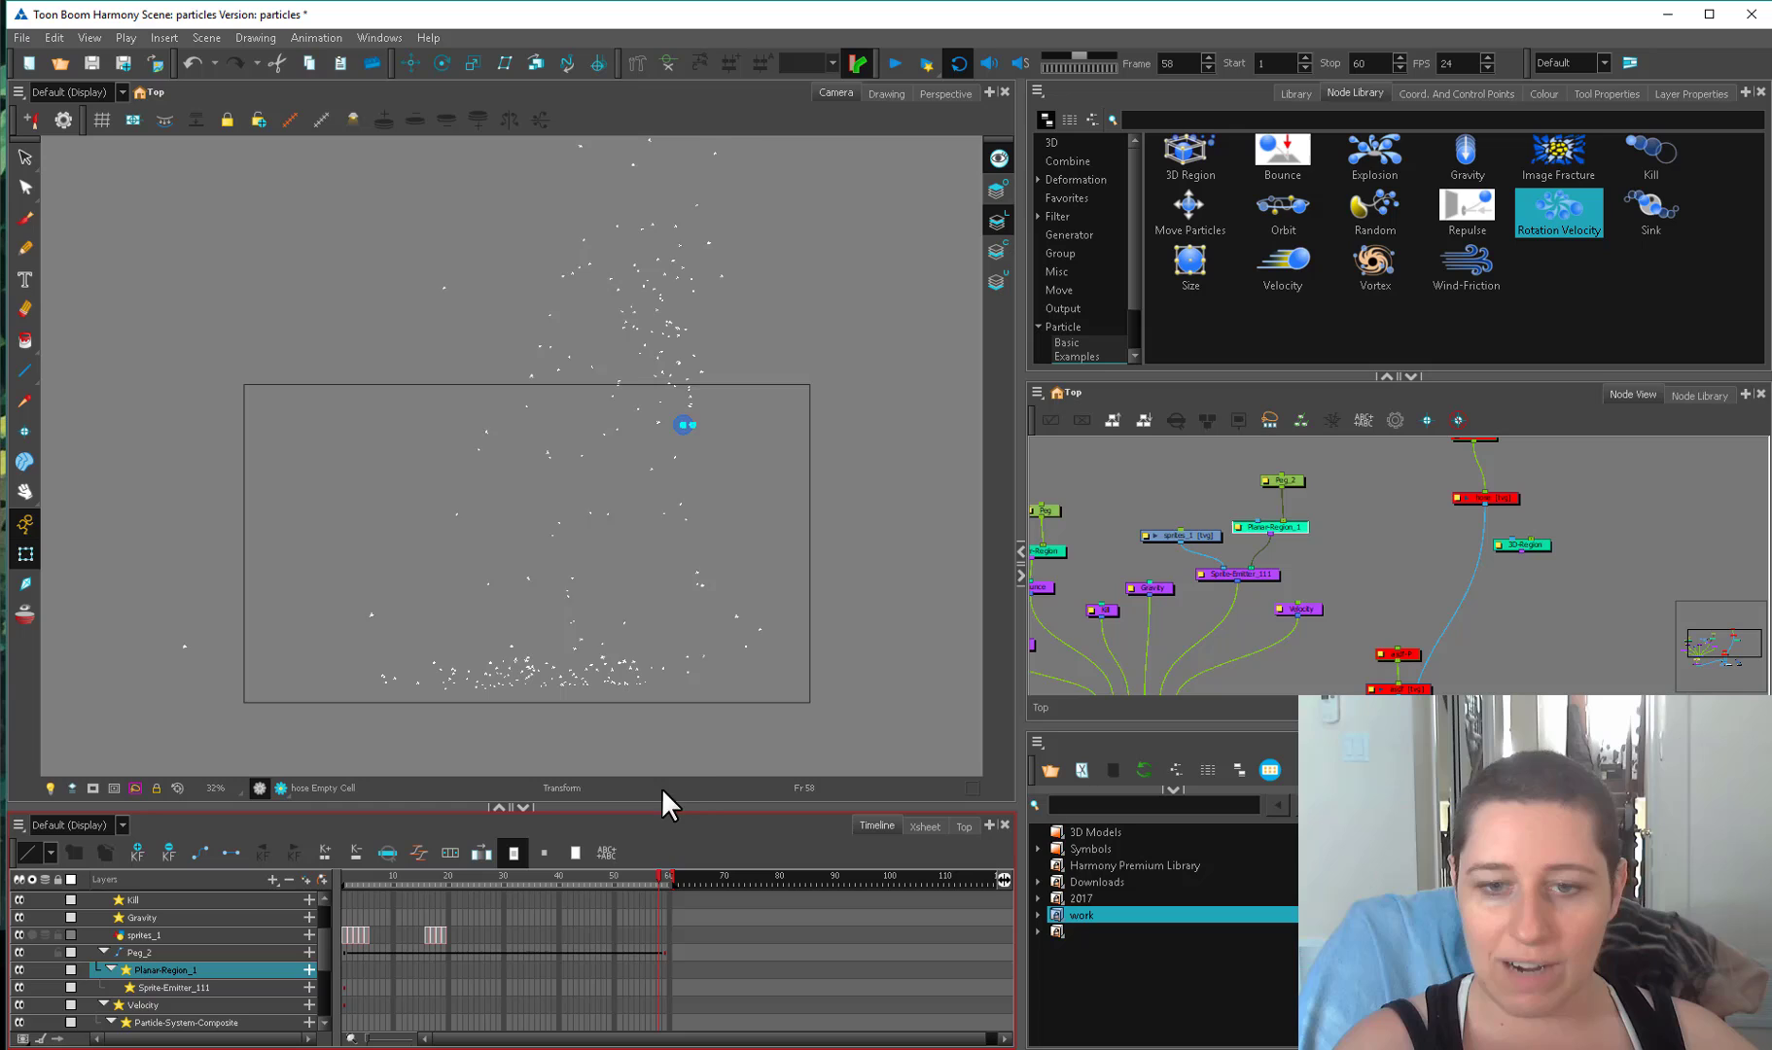
Key Peg_2 at frame 26 with an enlarged emitter region at the centre of the camera frame, and preview the result.
{"action": "left_click", "coordinate": [1285, 482]}
{"action": "left_click_drag", "start_coordinate": [526, 545], "coordinate": [590, 503]}
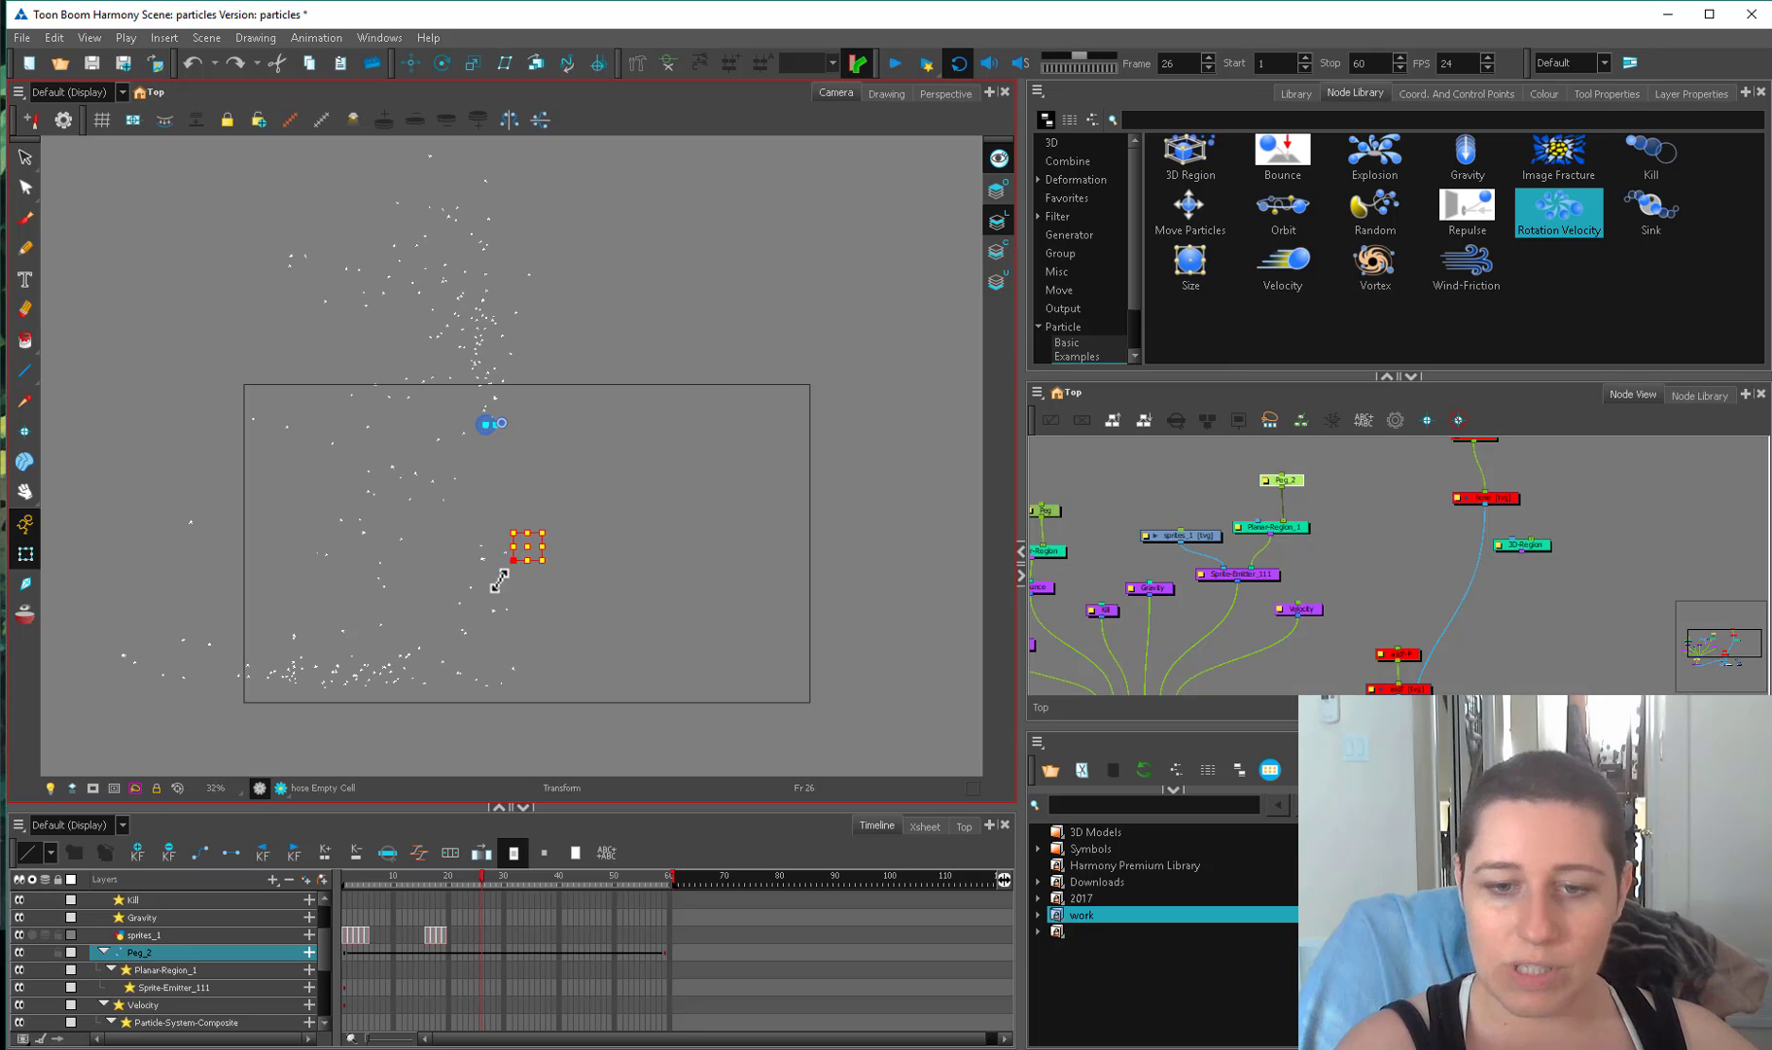
{"action": "left_click_drag", "start_coordinate": [499, 580], "coordinate": [309, 963]}
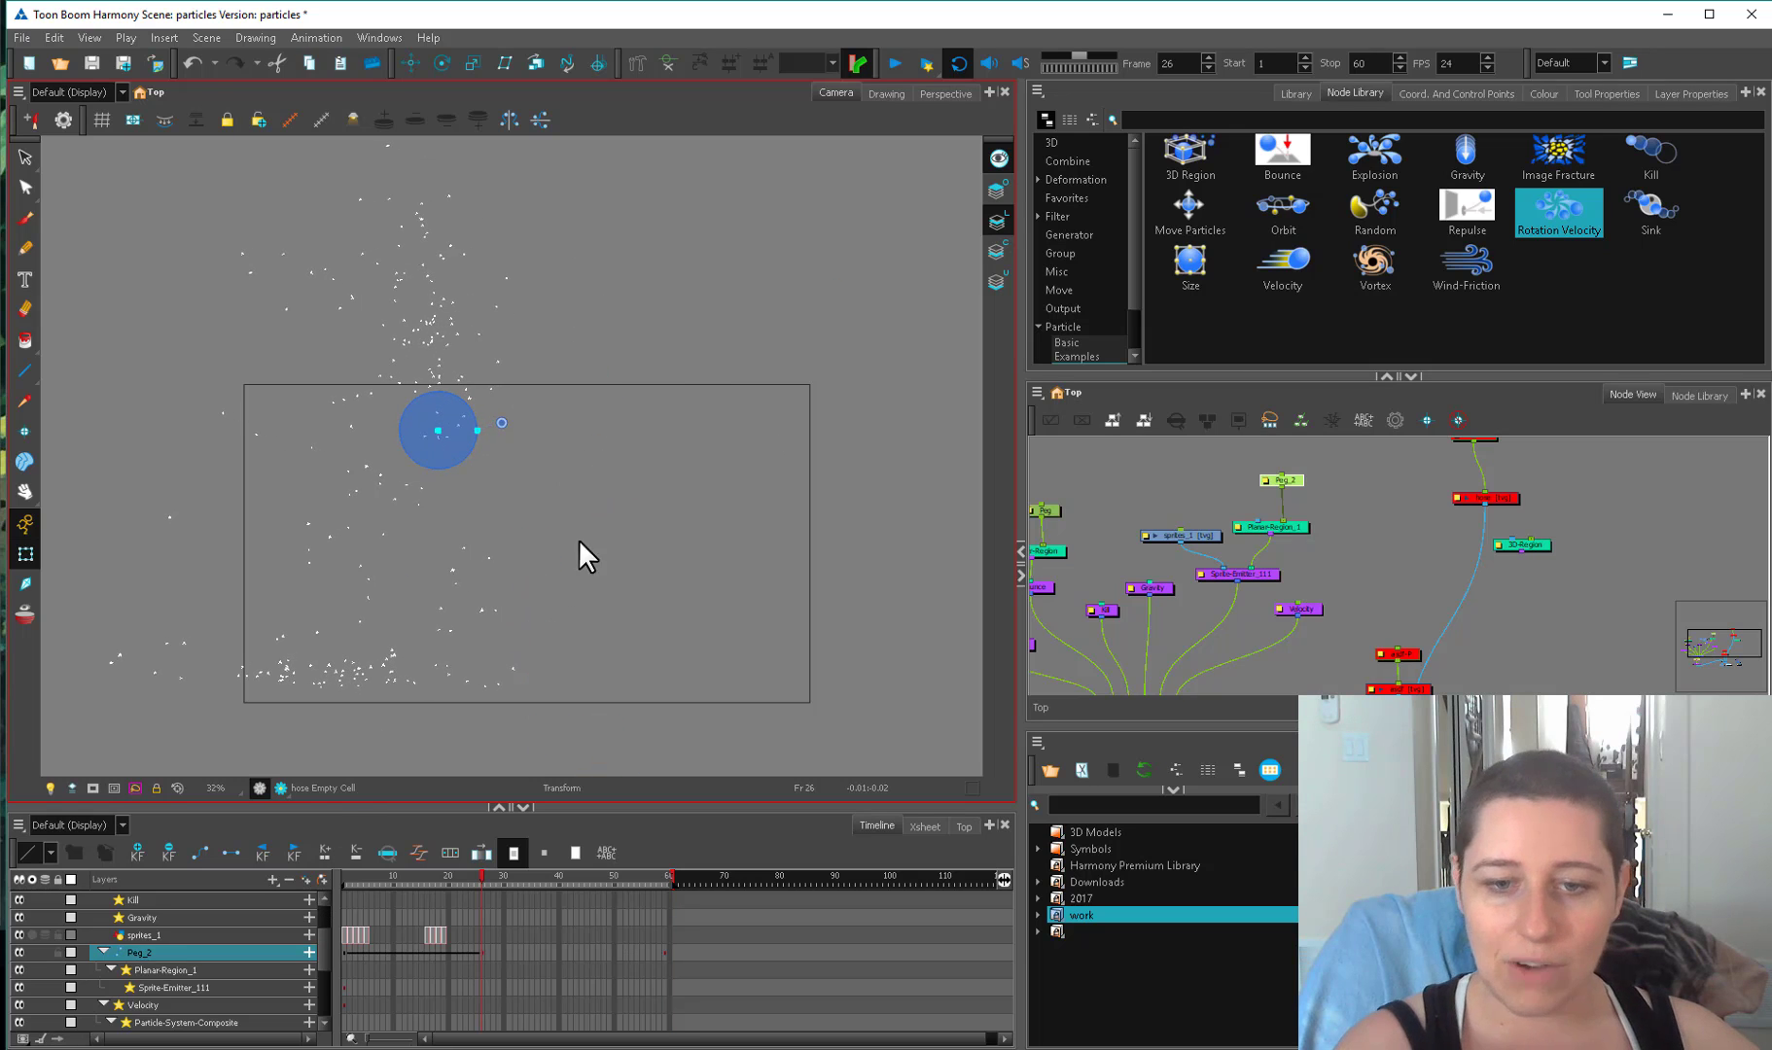
{"action": "scroll", "coordinate": [472, 543], "scroll_direction": "down", "scroll_amount": 1}
{"action": "left_click_drag", "start_coordinate": [632, 643], "coordinate": [660, 440]}
{"action": "left_click_drag", "start_coordinate": [598, 502], "coordinate": [562, 667]}
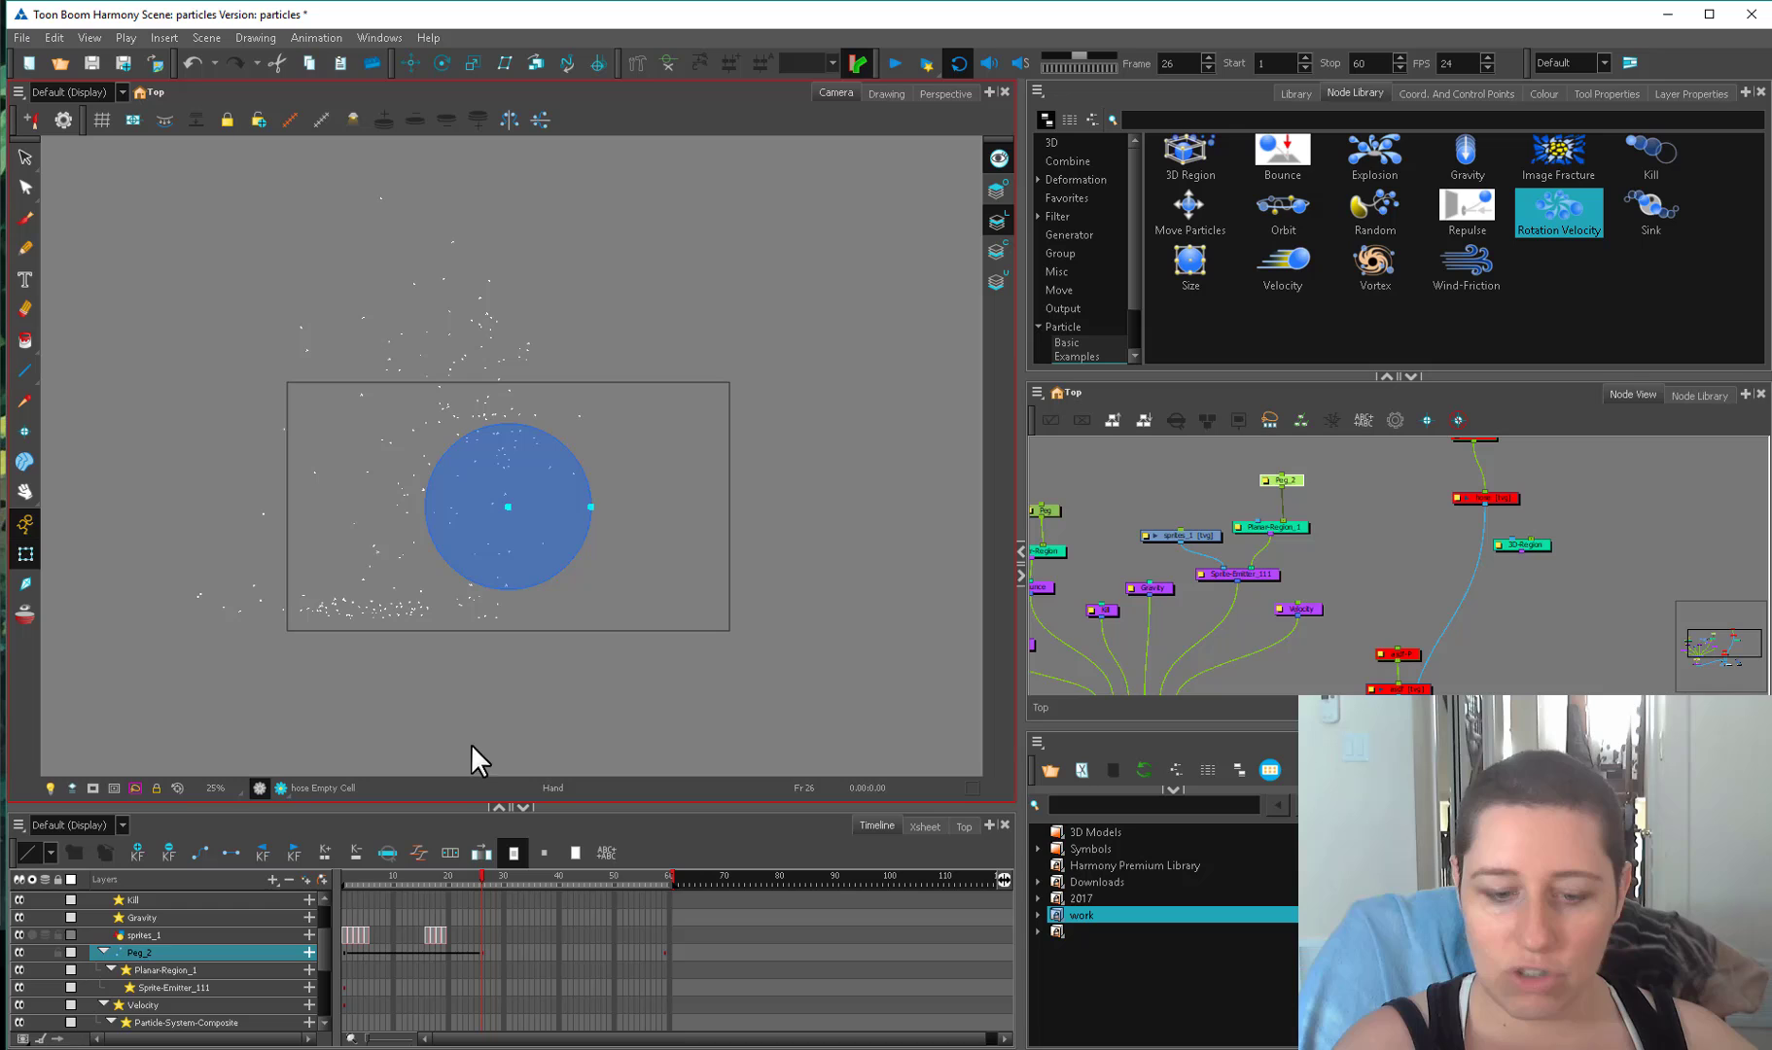
{"action": "left_click_drag", "start_coordinate": [365, 877], "coordinate": [541, 873]}
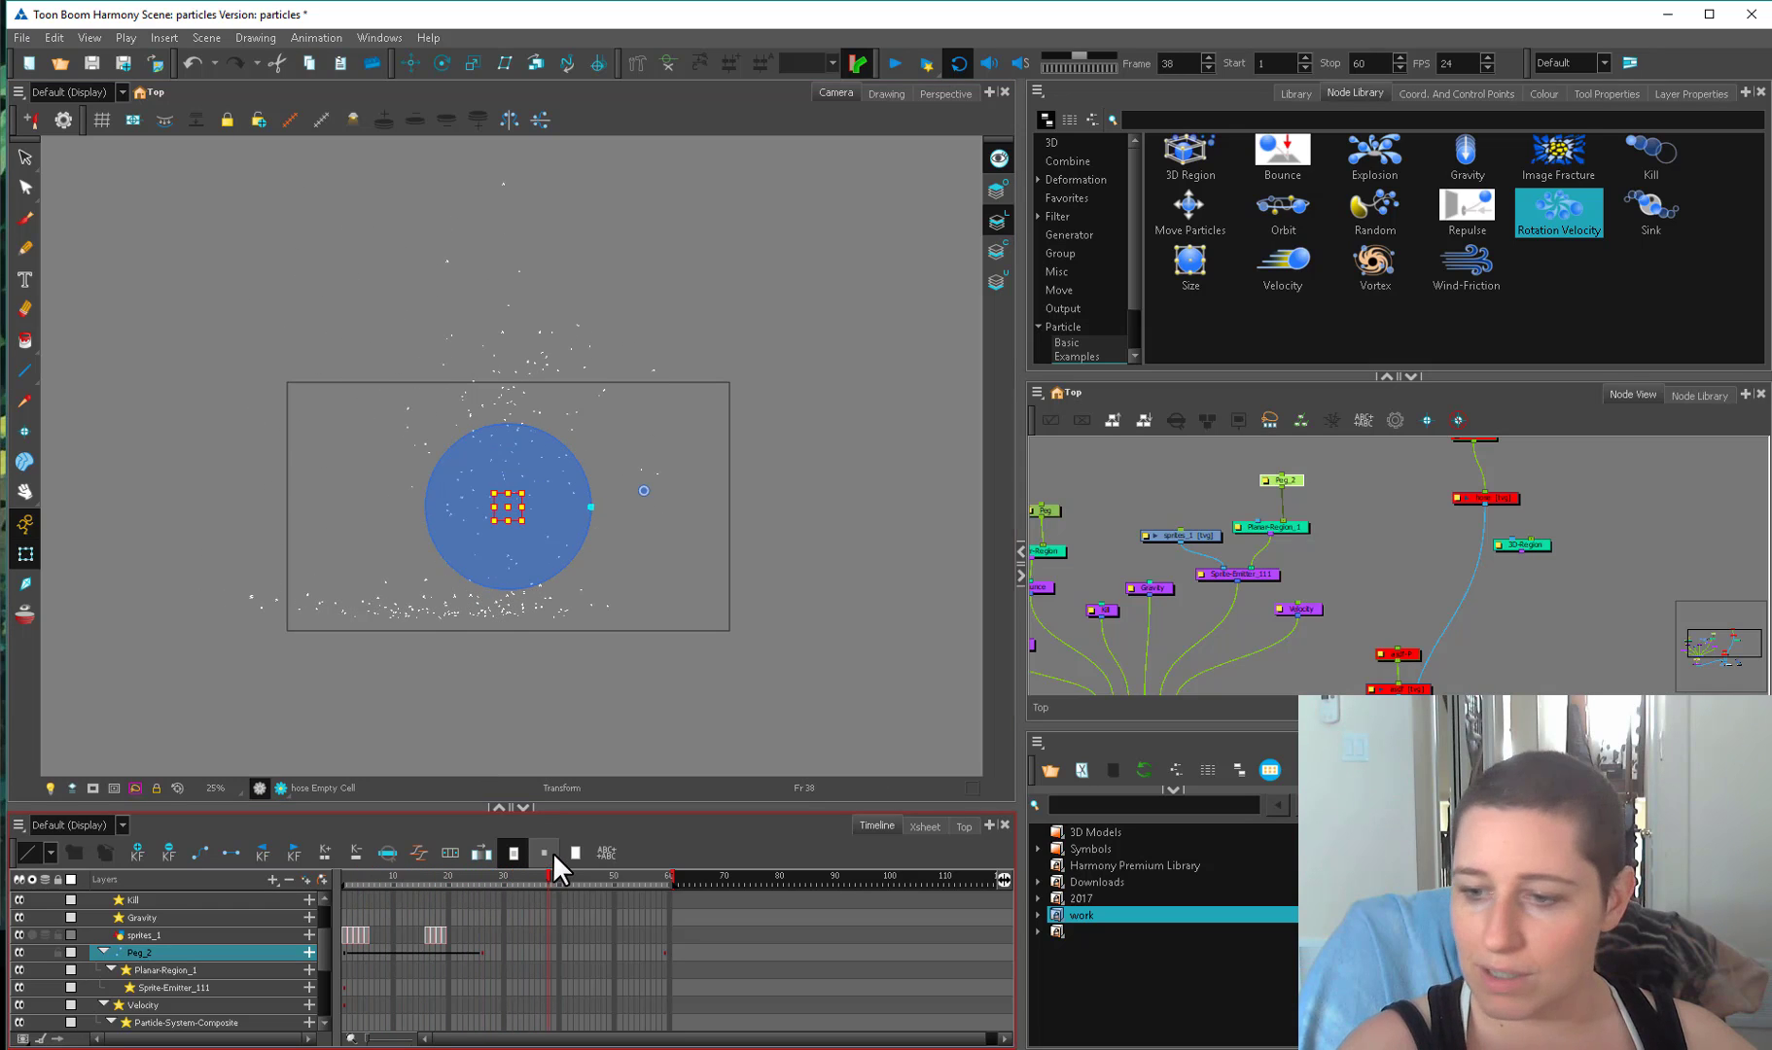
Disconnect the Gravity node from the particle system and scrub through the frames to check the emission.
{"action": "left_click", "coordinate": [1141, 633]}
{"action": "left_click", "coordinate": [545, 872]}
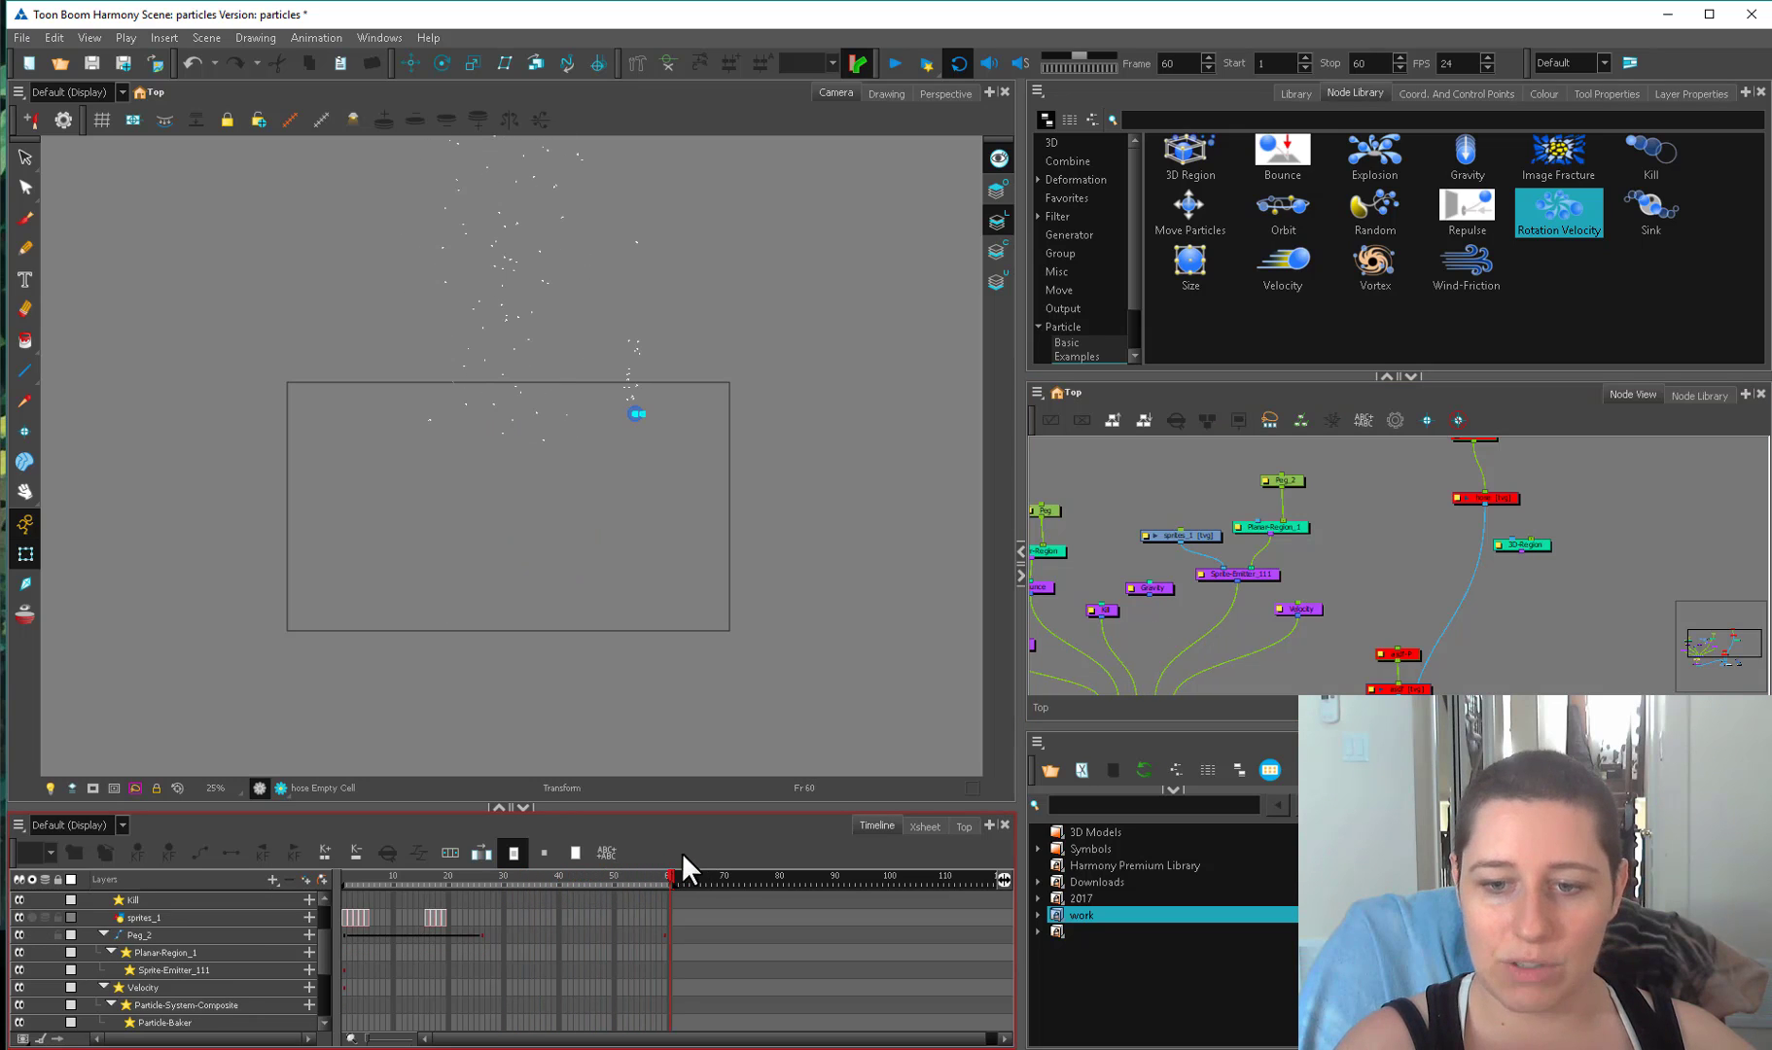
{"action": "left_click_drag", "start_coordinate": [486, 883], "coordinate": [346, 912]}
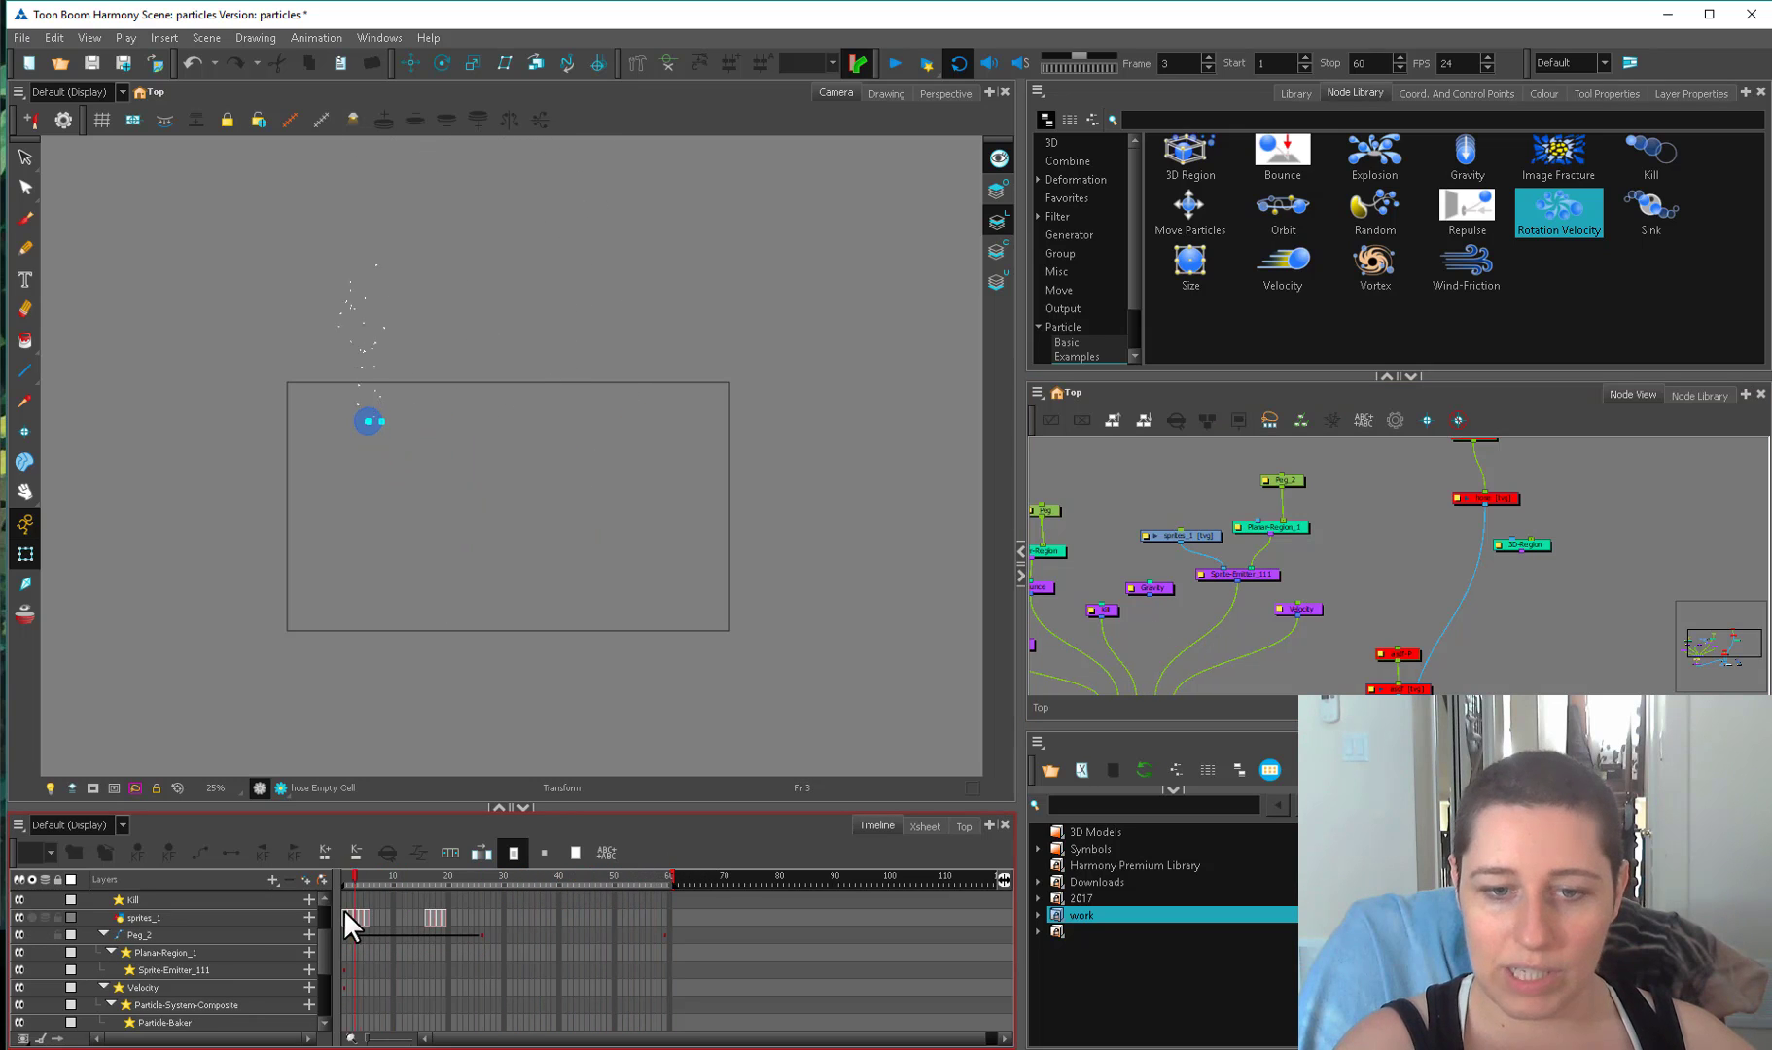
Delete Peg_2's keyframe at frame 26 and try stretching the emitter region horizontally at frame 1.
{"action": "left_click", "coordinate": [482, 935]}
{"action": "left_click", "coordinate": [444, 874]}
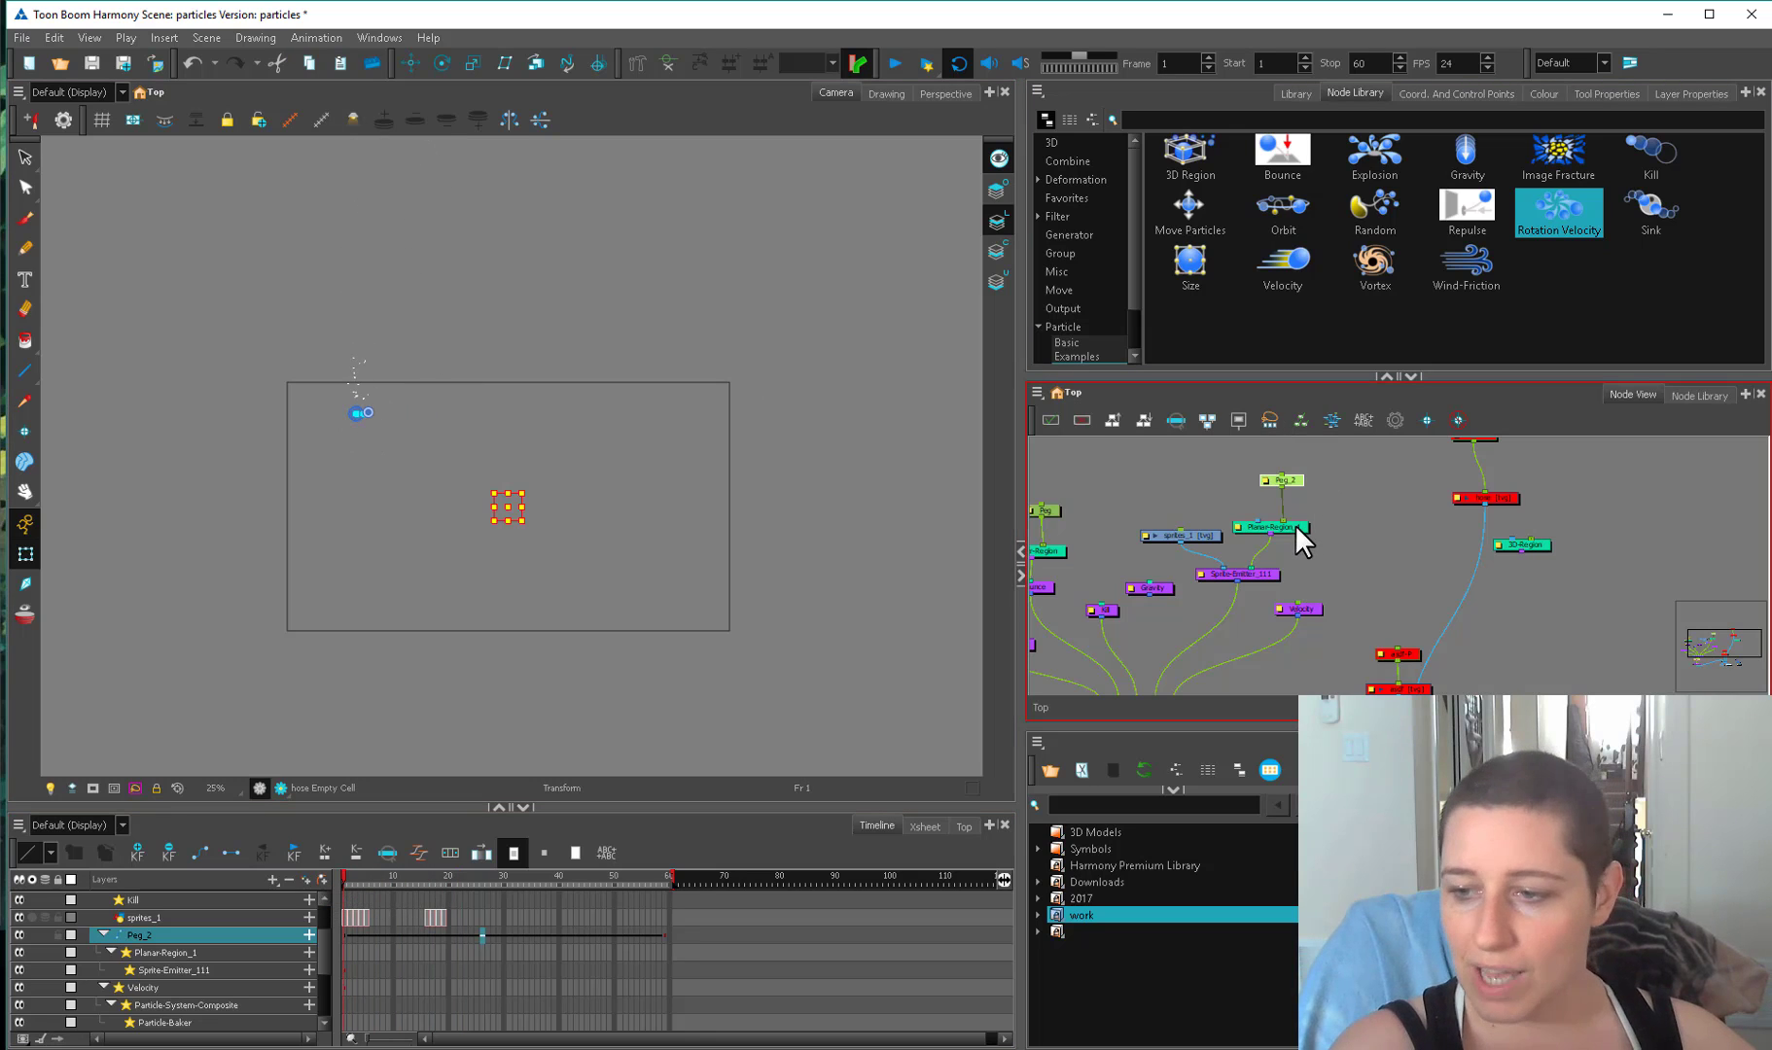
{"action": "left_click_drag", "start_coordinate": [528, 531], "coordinate": [1635, 531]}
{"action": "key", "text": "ctrl+z"}
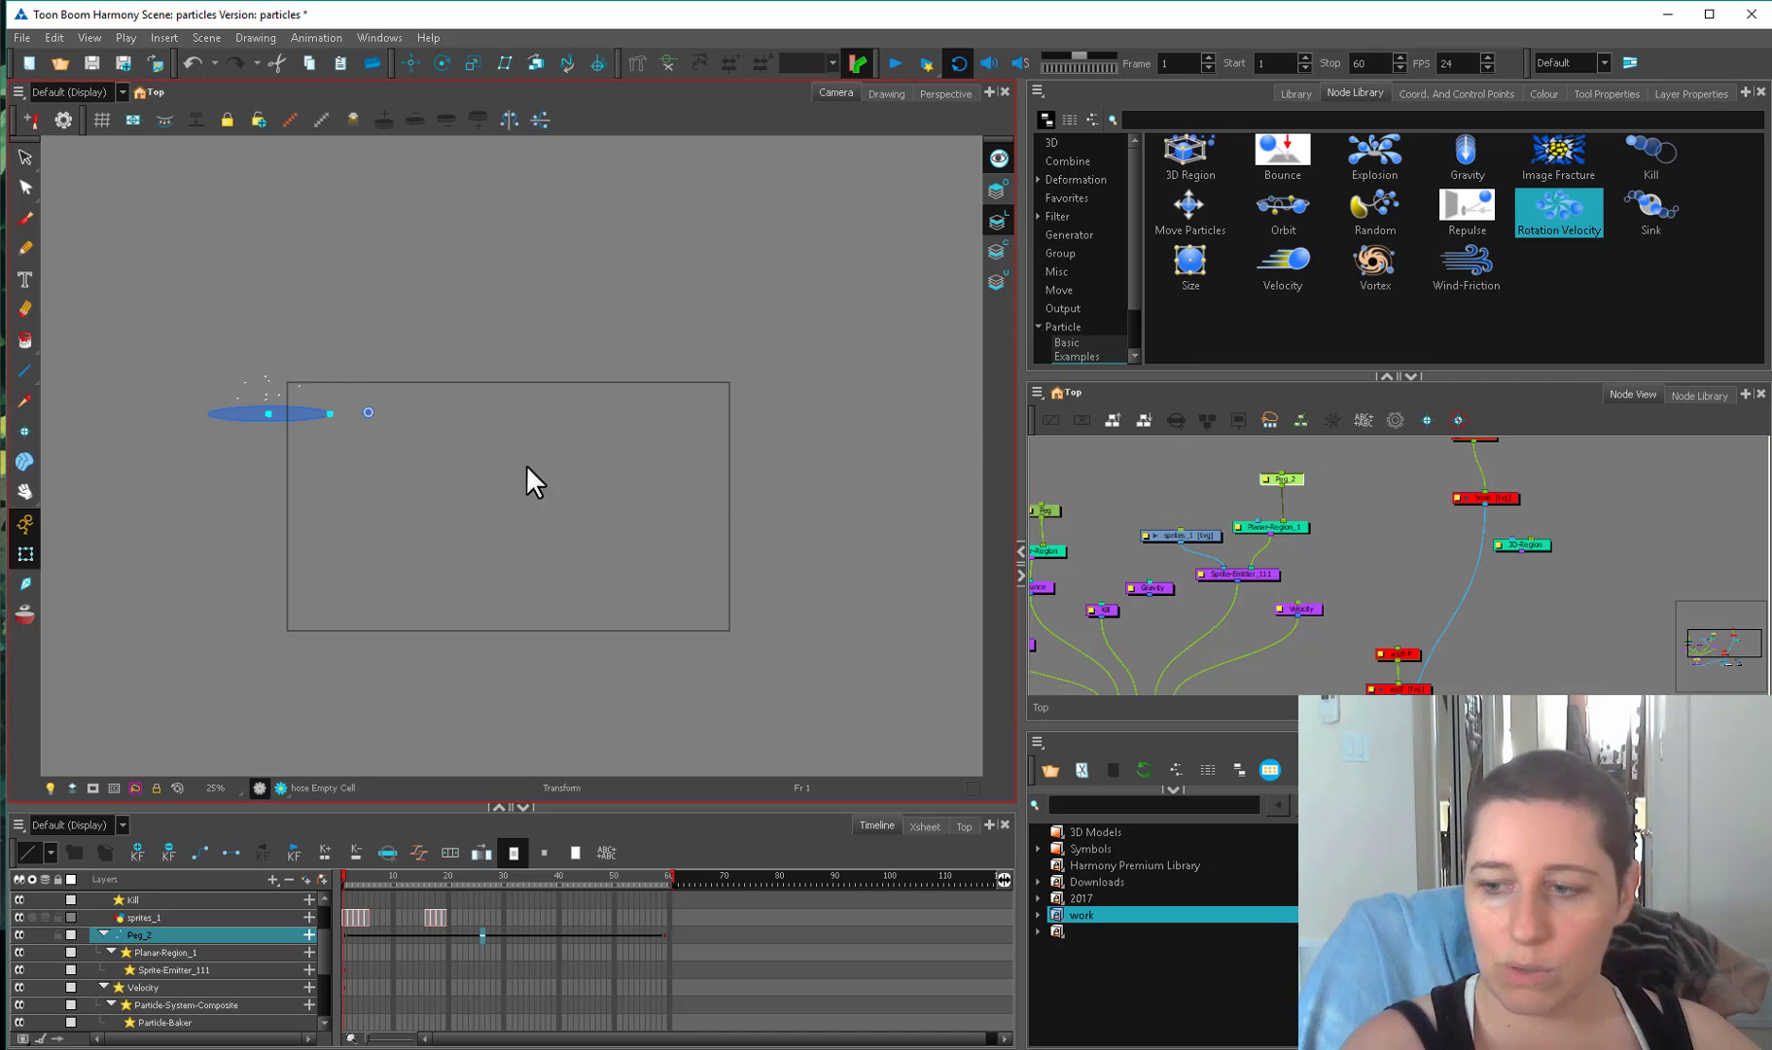
Stretch the emitter region vertically with Peg_2 at frame 1 and preview the emission.
{"action": "left_click", "coordinate": [1345, 493]}
{"action": "left_click", "coordinate": [1285, 479]}
{"action": "left_click_drag", "start_coordinate": [529, 532], "coordinate": [266, 635]}
{"action": "left_click_drag", "start_coordinate": [385, 879], "coordinate": [306, 805]}
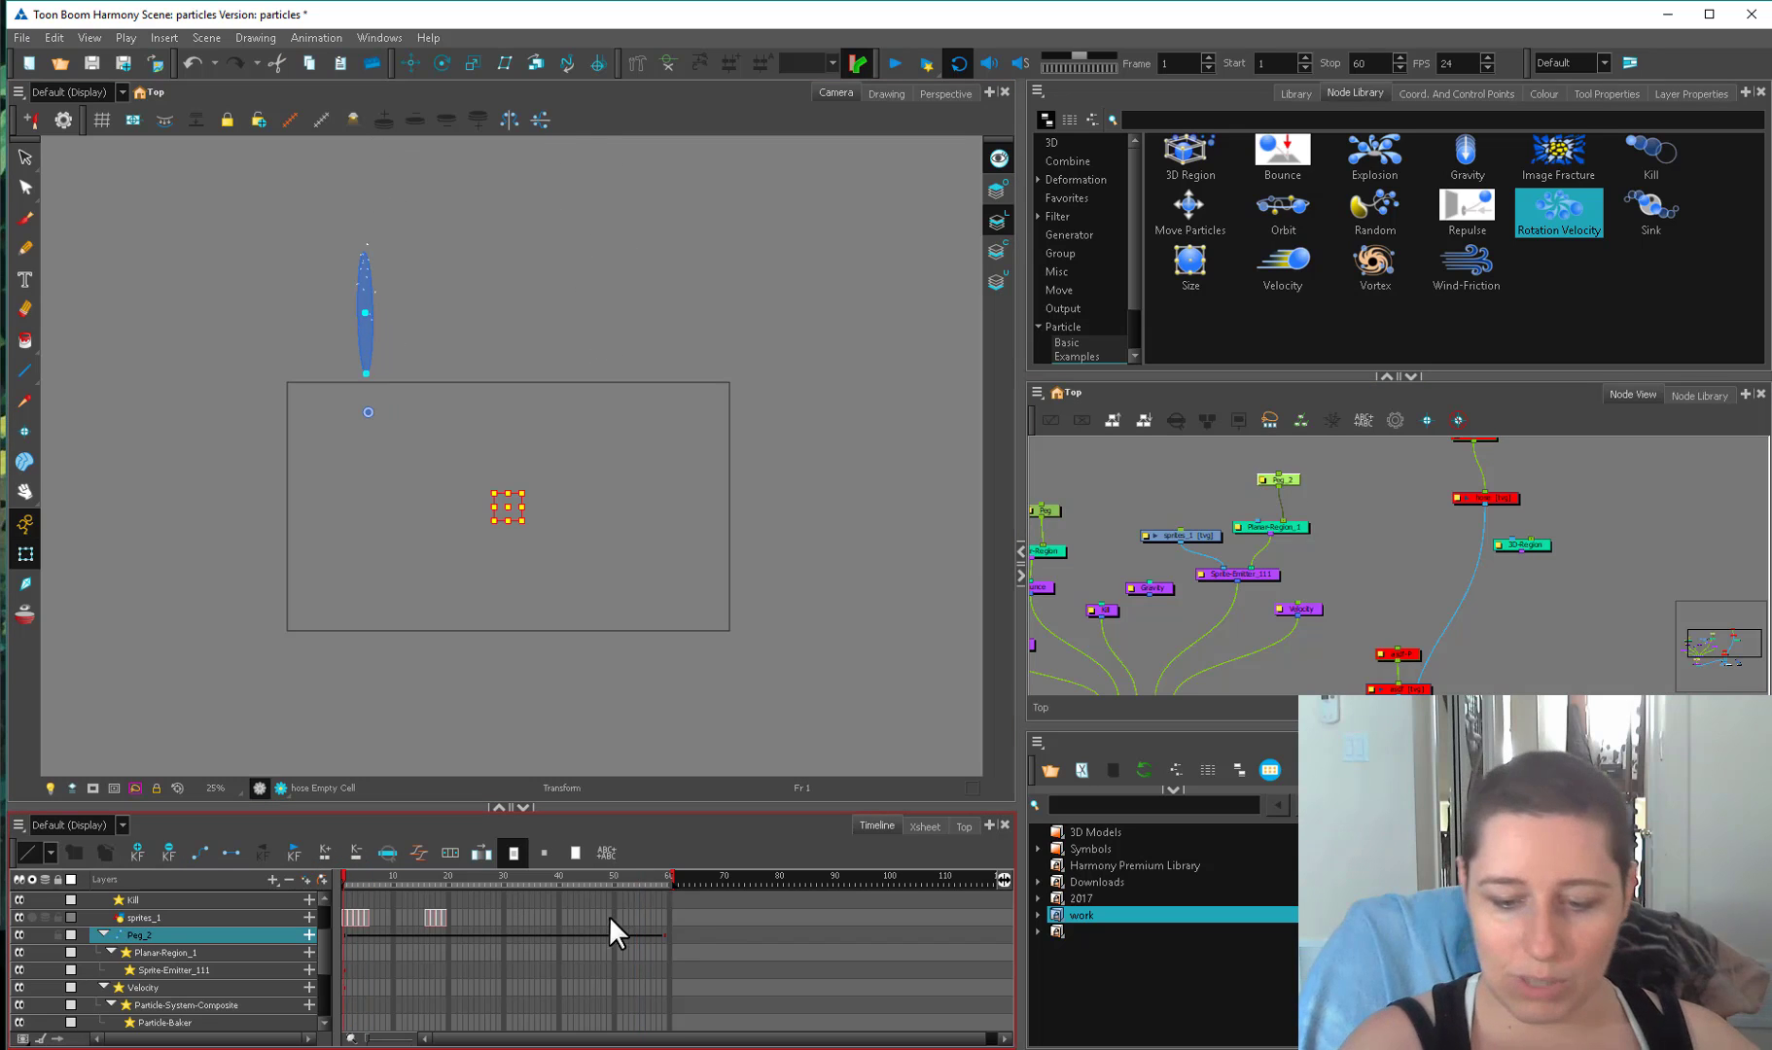
Move Peg_2's keyframe from the end of the scene to frame 1 so the emitter stays in one place.
{"action": "left_click_drag", "start_coordinate": [666, 936], "coordinate": [345, 935]}
{"action": "left_click_drag", "start_coordinate": [462, 878], "coordinate": [433, 861]}
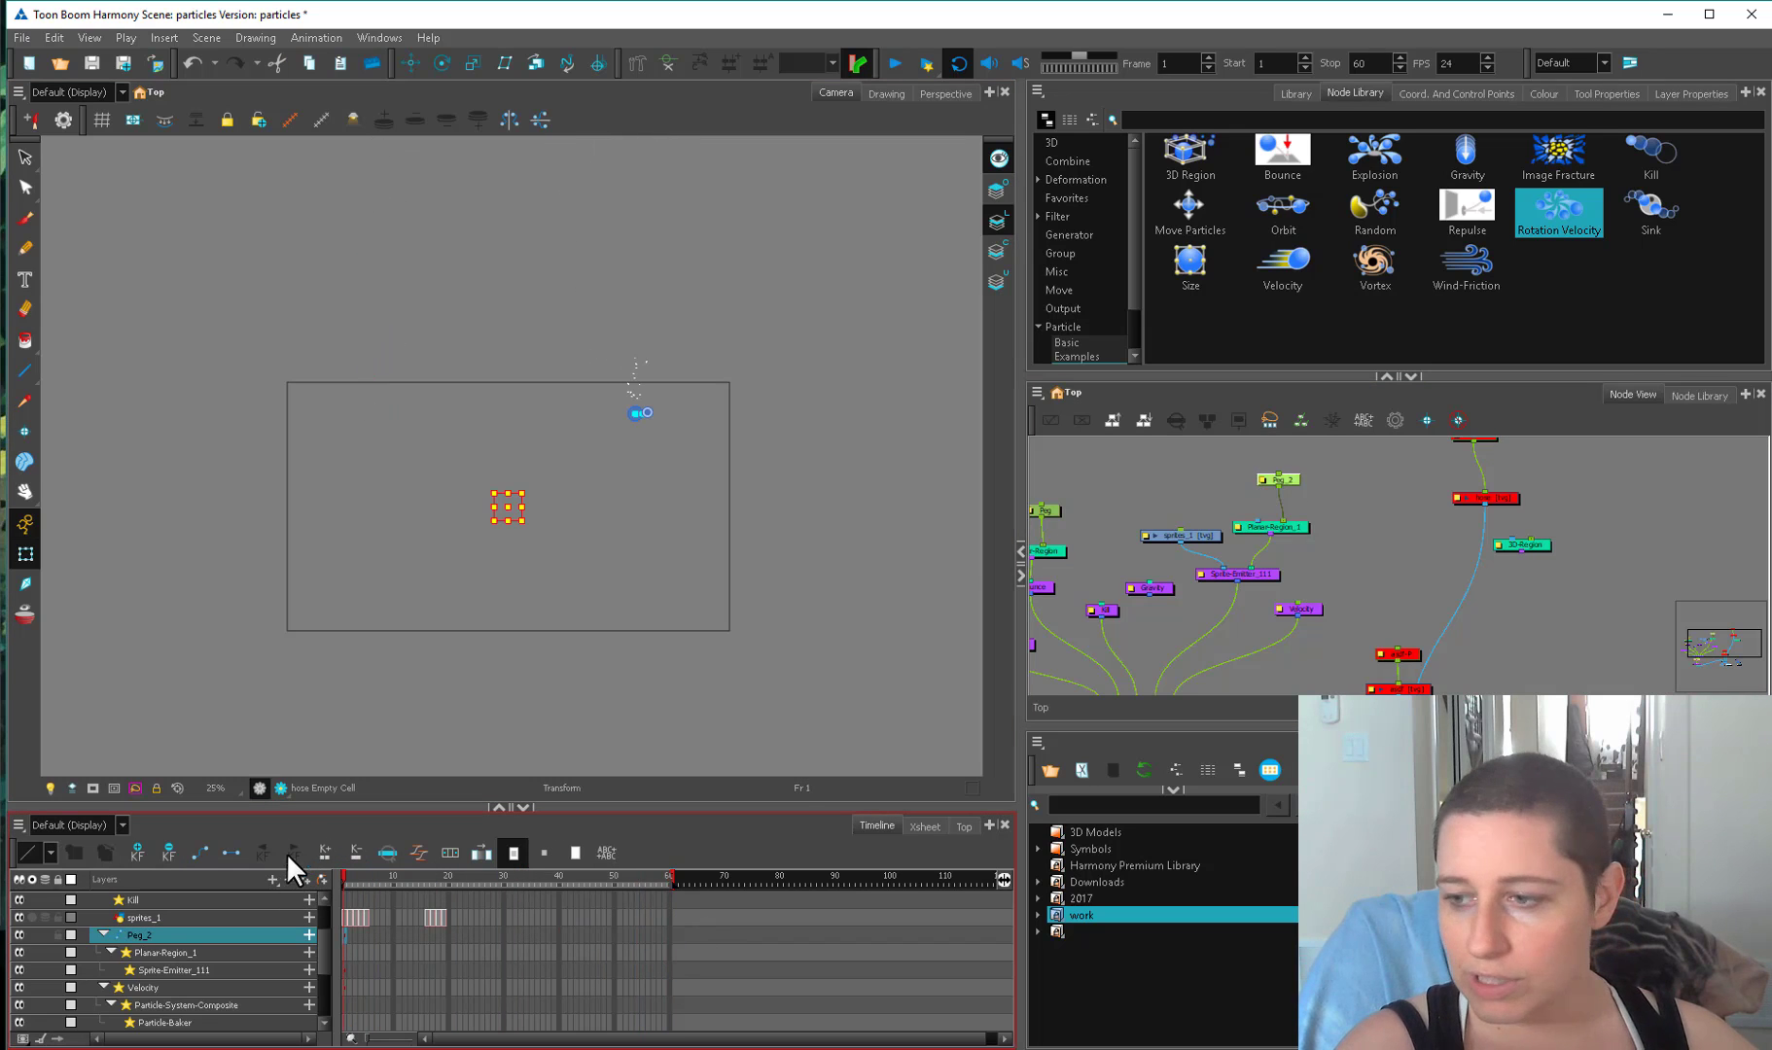
Add a drawing layer named asdf with its own parent peg, containing a line drawing of a hose.
{"action": "left_click_drag", "start_coordinate": [1301, 455], "coordinate": [1310, 552]}
{"action": "mouse_move", "coordinate": [1315, 610]}
{"action": "left_mouse_down"}
{"action": "mouse_move", "coordinate": [1331, 702]}
{"action": "mouse_move", "coordinate": [1307, 448]}
{"action": "left_mouse_up"}
{"action": "key", "text": "a"}
Connect the asdf-P peg to Peg_2 as its parent and select Peg_2.
{"action": "left_click_drag", "start_coordinate": [1298, 455], "coordinate": [1205, 482]}
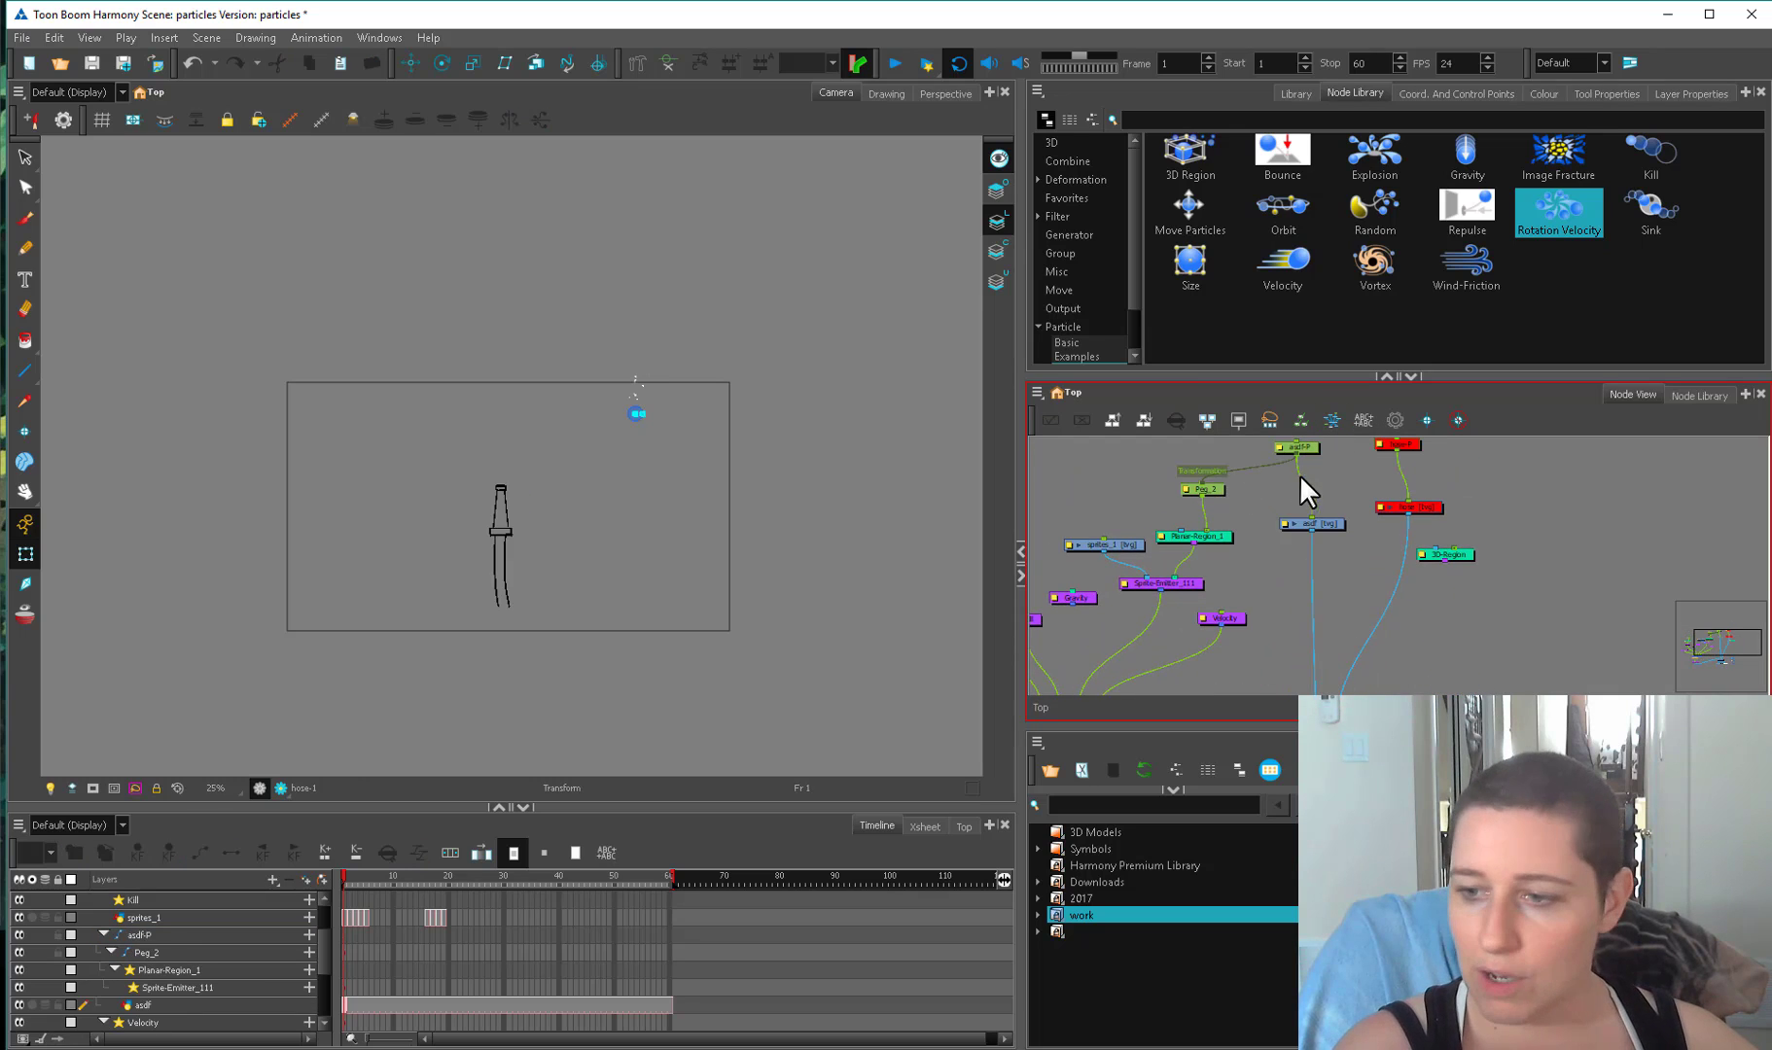
{"action": "left_click_drag", "start_coordinate": [1308, 448], "coordinate": [1317, 445]}
{"action": "left_click", "coordinate": [1216, 492]}
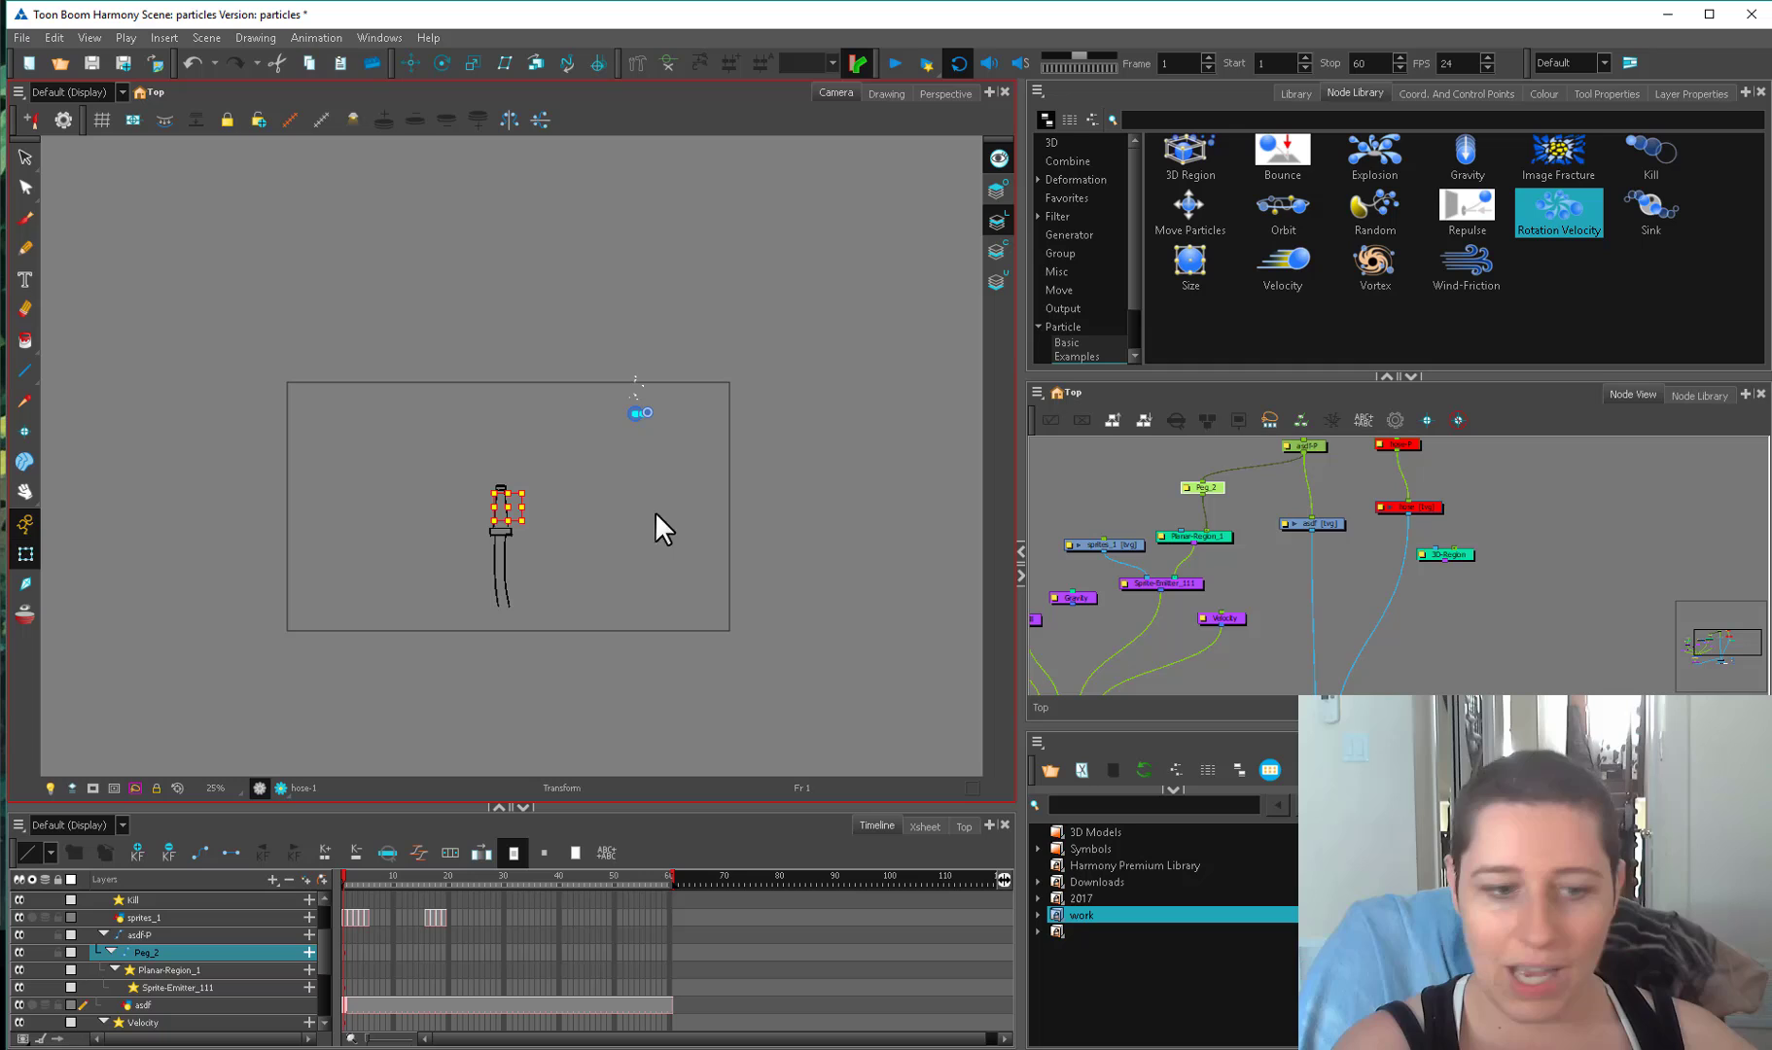
Move Peg_2 at frame 1 so the emitter sits on the hose's tip, and preview the emission up to frame 38.
{"action": "left_click_drag", "start_coordinate": [508, 507], "coordinate": [427, 535]}
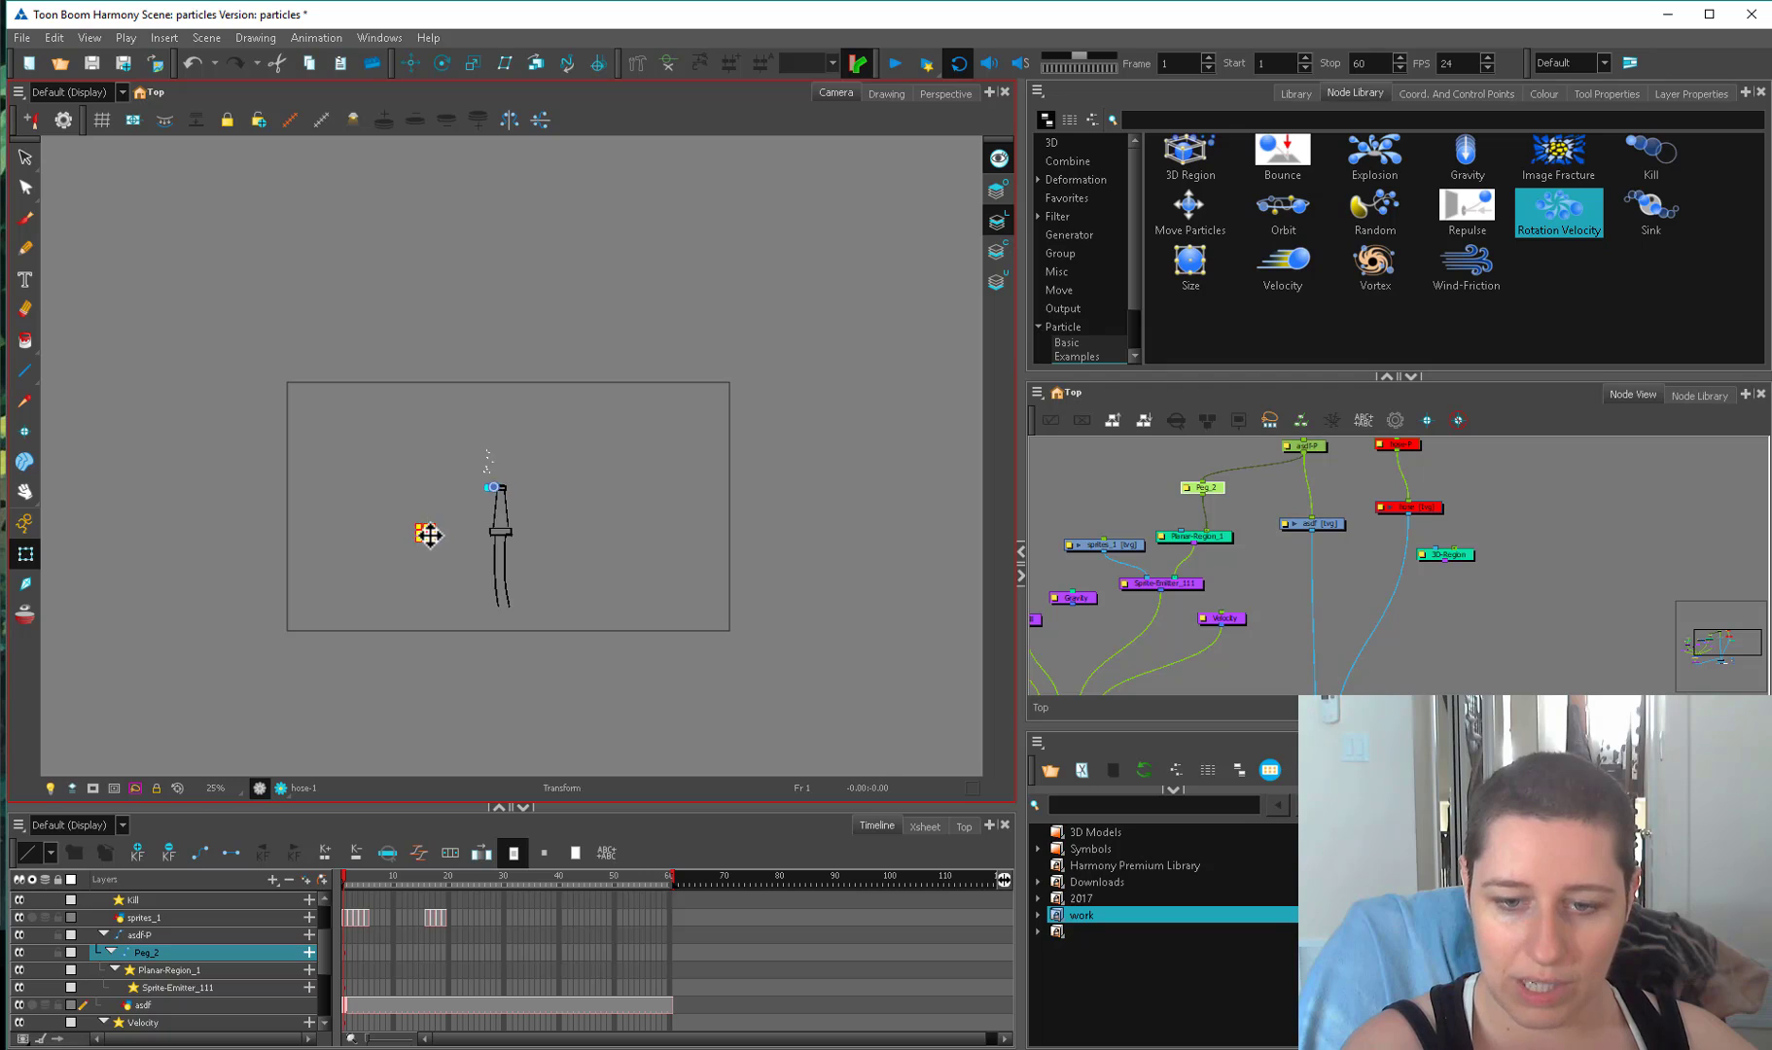
{"action": "left_click", "coordinate": [1045, 470]}
{"action": "left_click_drag", "start_coordinate": [353, 879], "coordinate": [549, 879]}
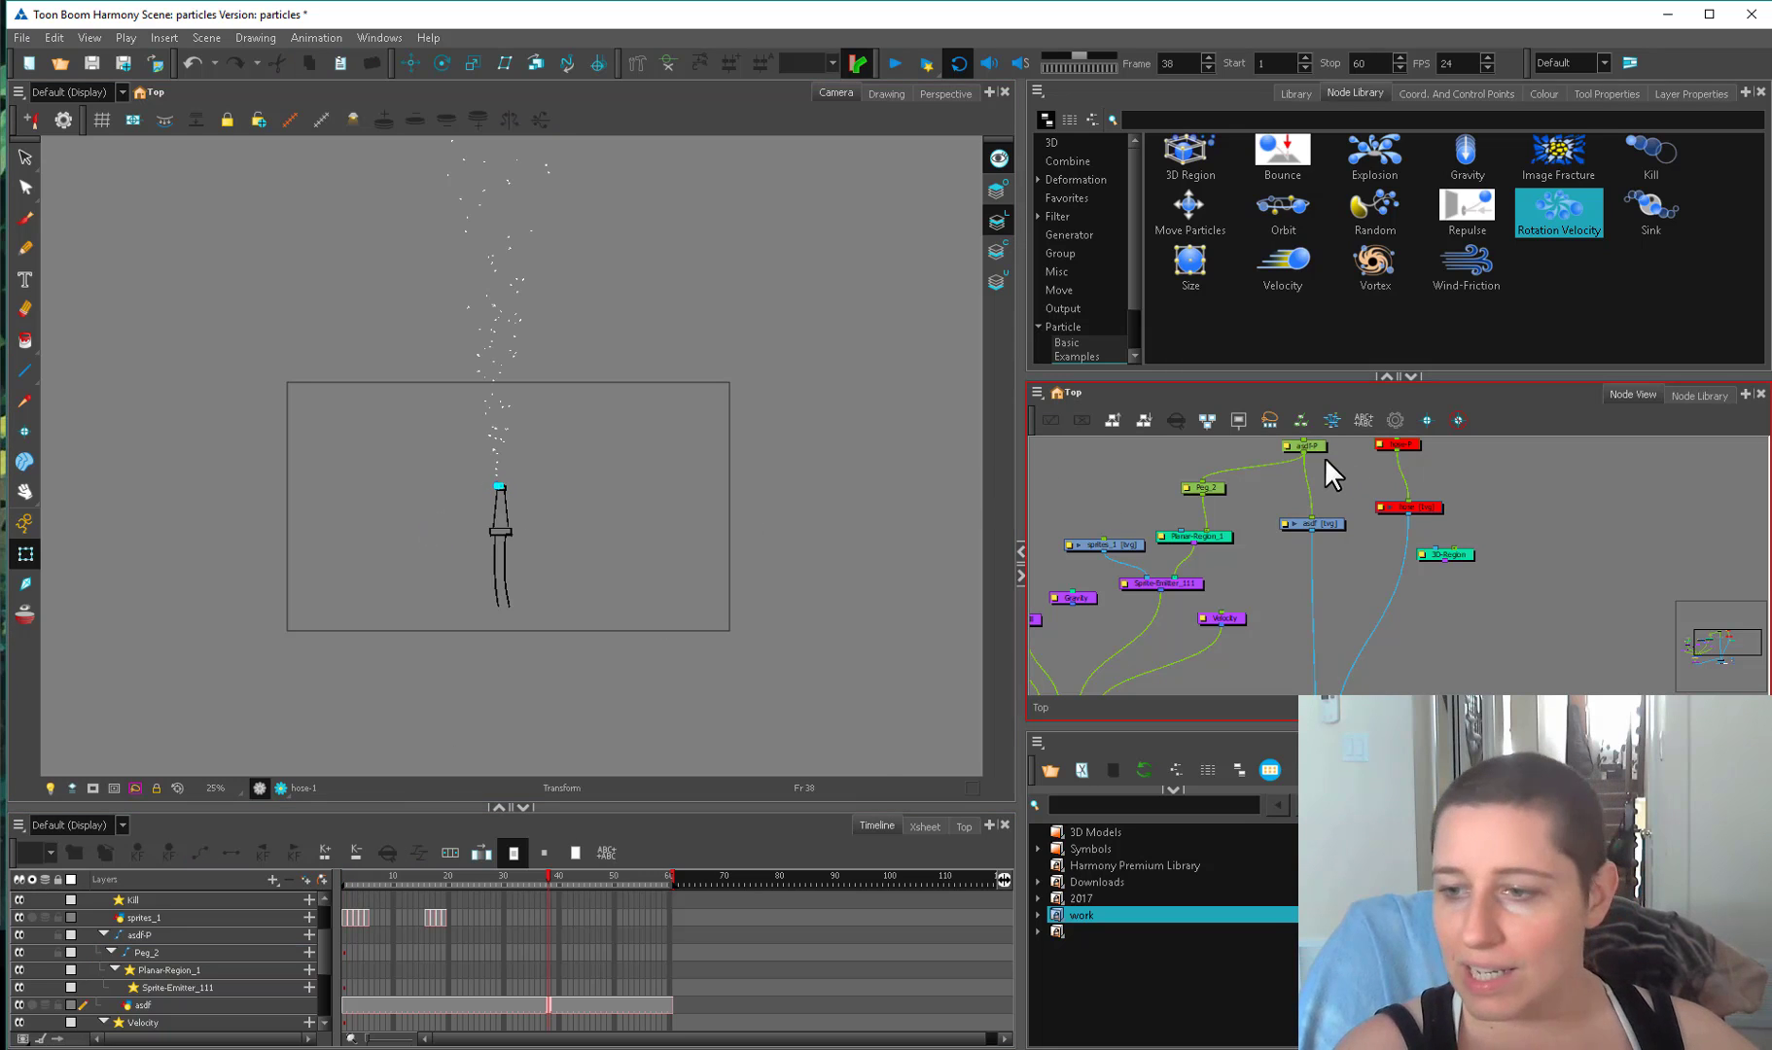
Move the hose and its attached emitter to the left with the asdf-P peg, keeping asdf-P selected.
{"action": "scroll", "coordinate": [1325, 457], "scroll_direction": "up", "scroll_amount": 1}
{"action": "left_click_drag", "start_coordinate": [1324, 457], "coordinate": [1243, 500]}
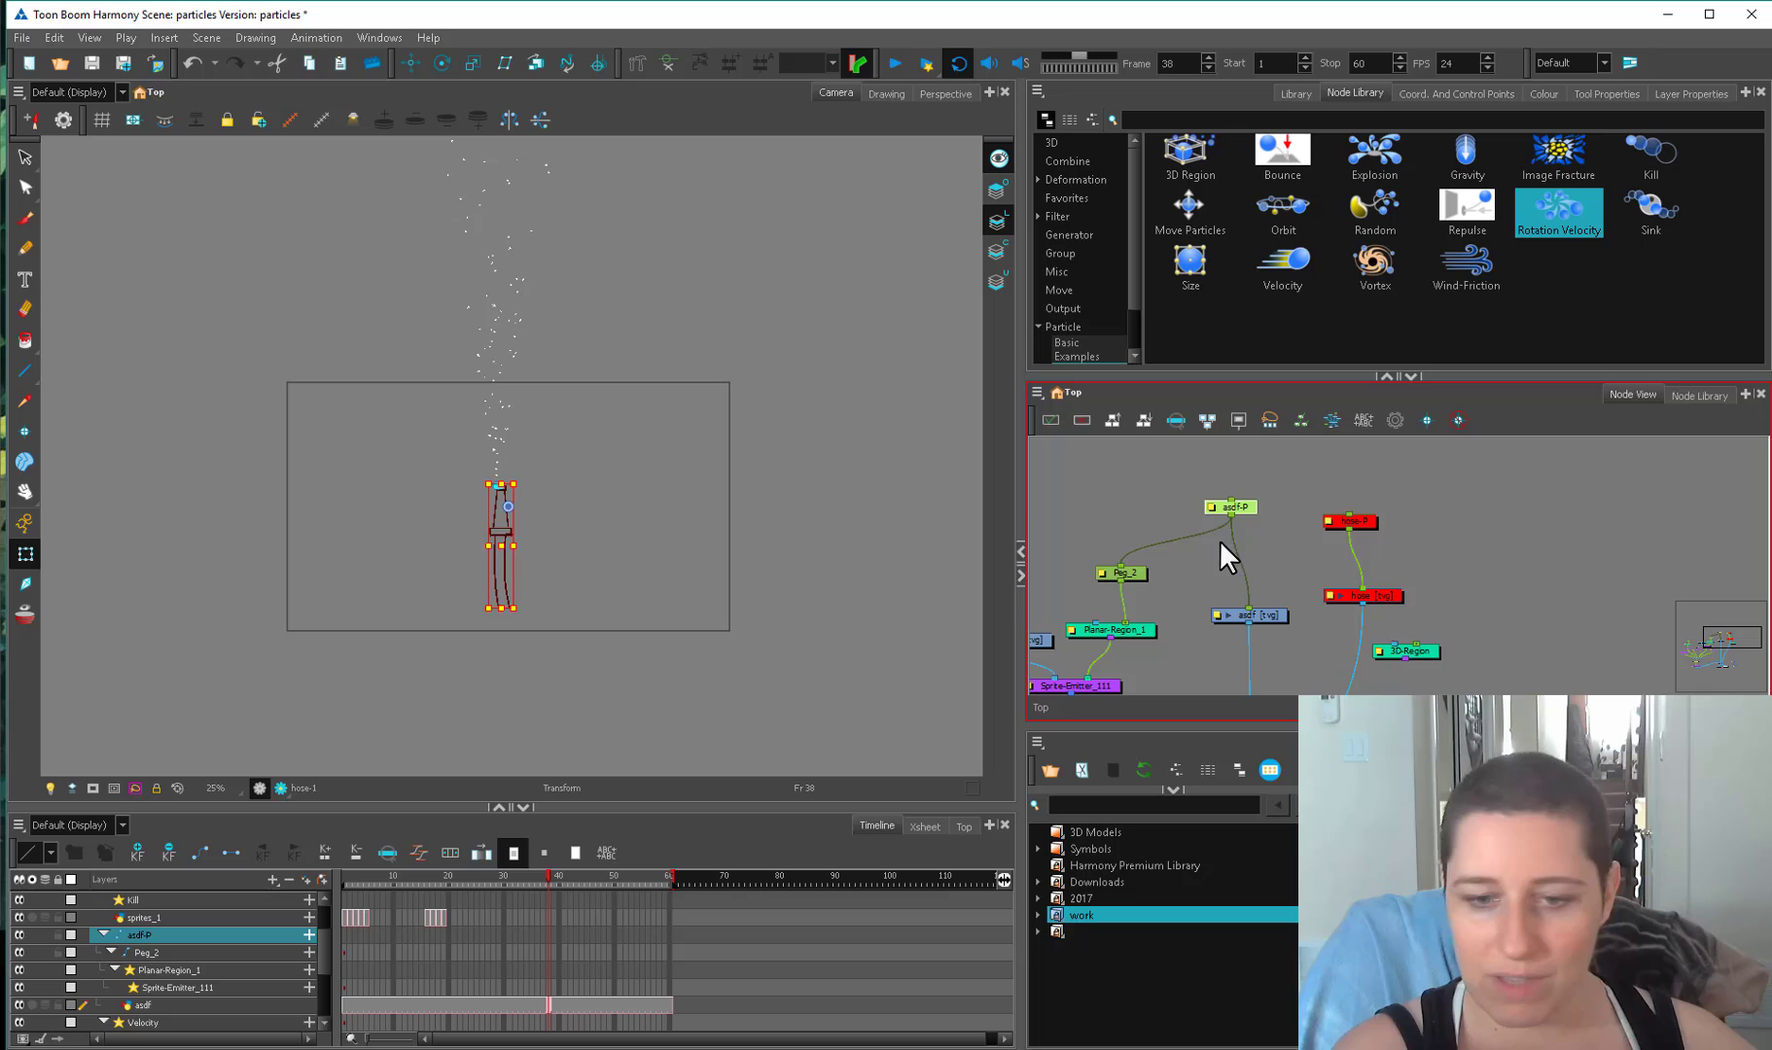
{"action": "mouse_move", "coordinate": [496, 544]}
{"action": "left_mouse_down"}
{"action": "mouse_move", "coordinate": [795, 491]}
{"action": "mouse_move", "coordinate": [449, 539]}
{"action": "left_mouse_up"}
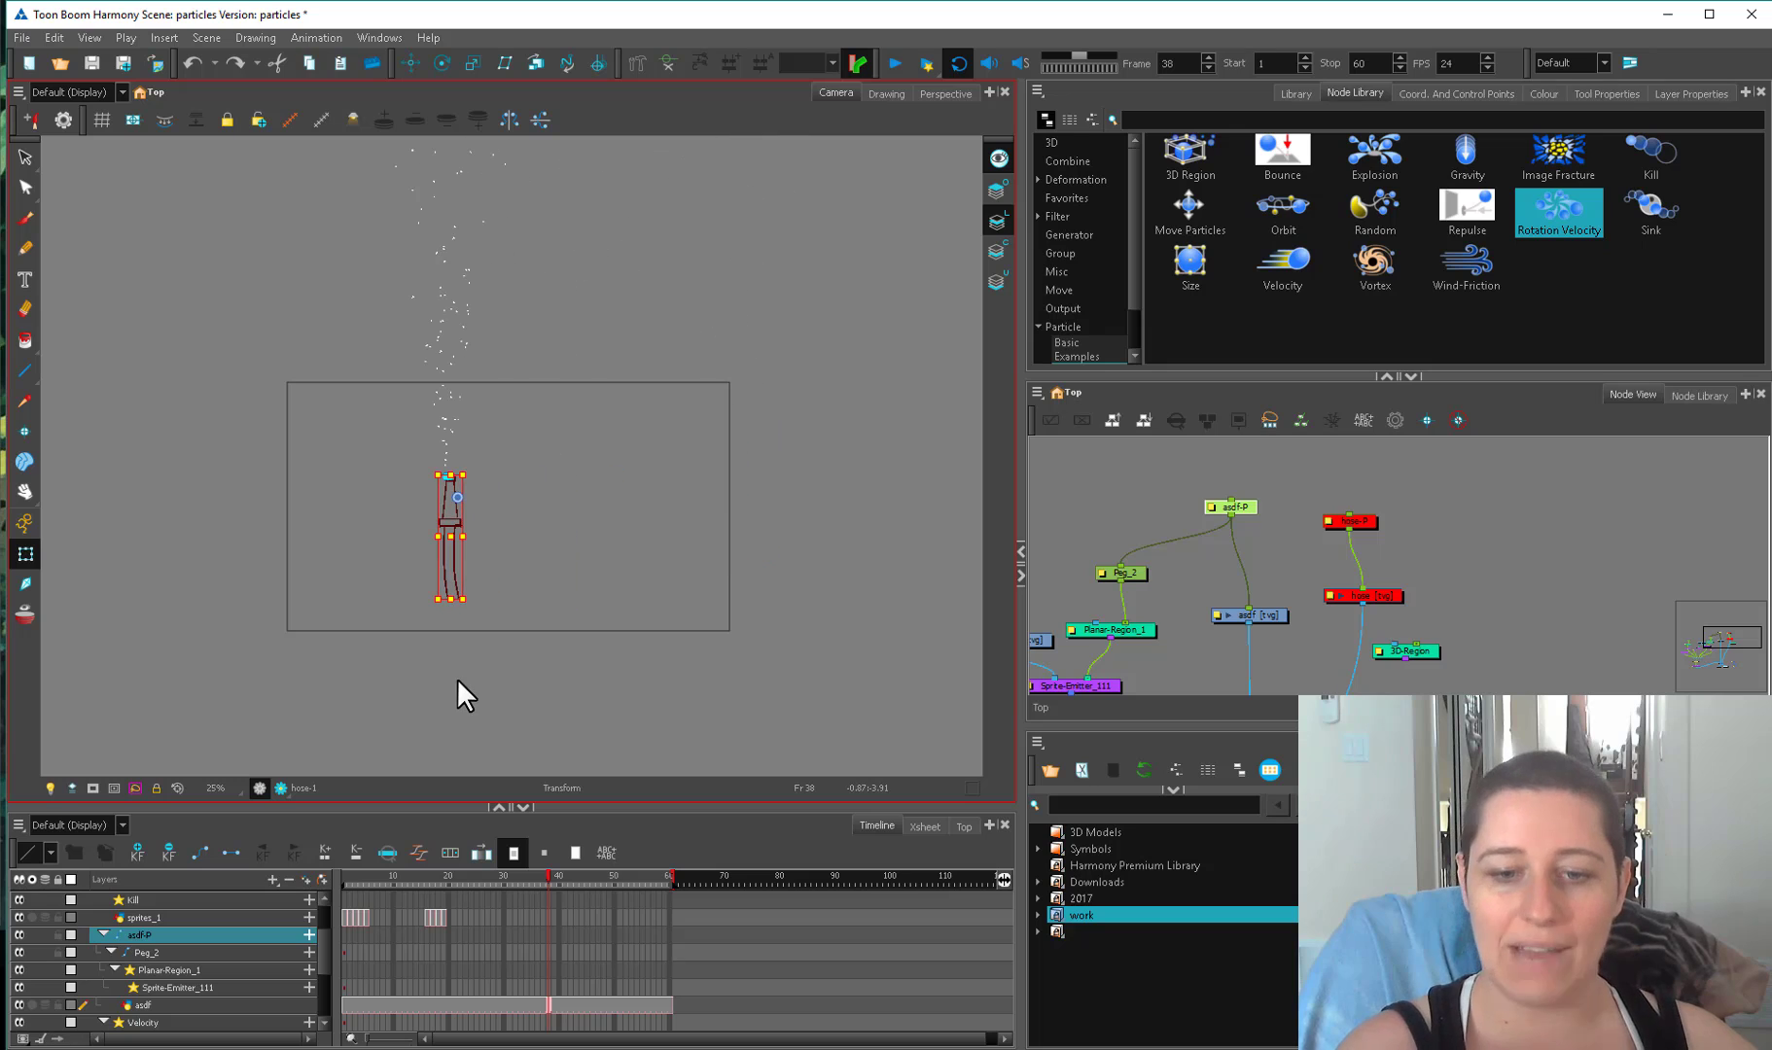
{"action": "left_click_drag", "start_coordinate": [1144, 572], "coordinate": [1149, 589]}
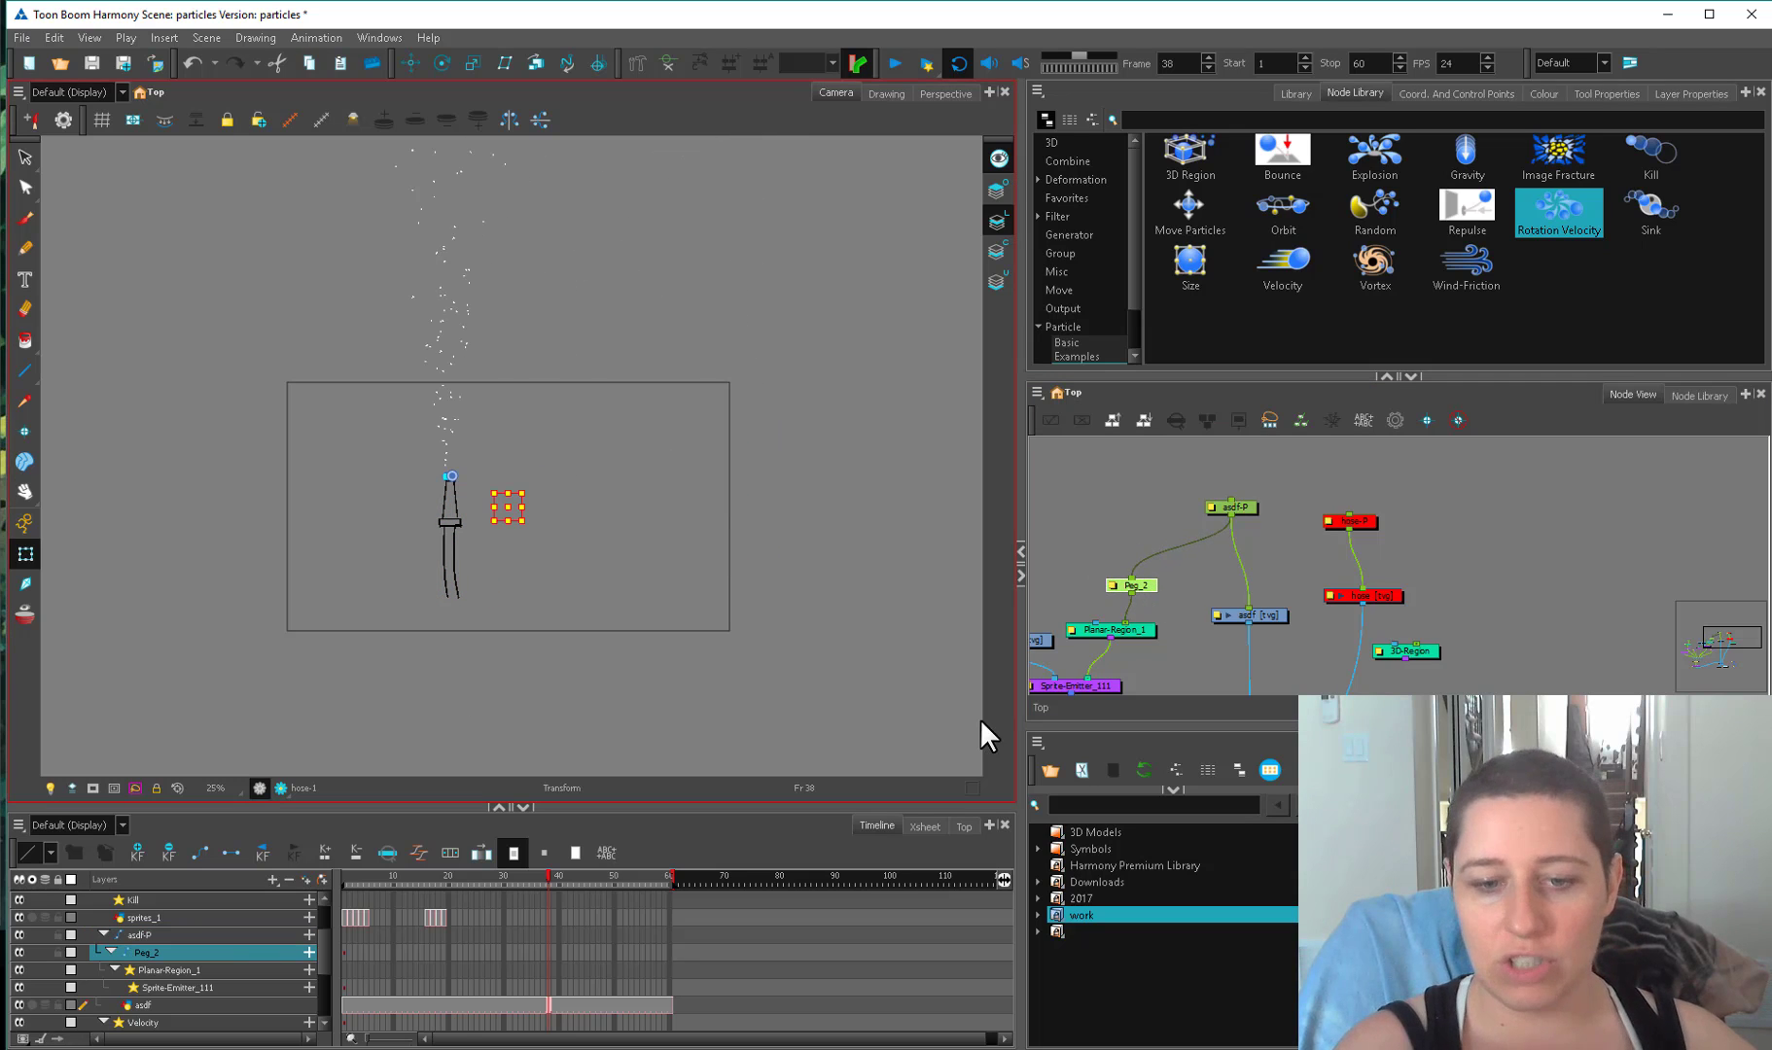
{"action": "left_click_drag", "start_coordinate": [1248, 506], "coordinate": [1240, 498]}
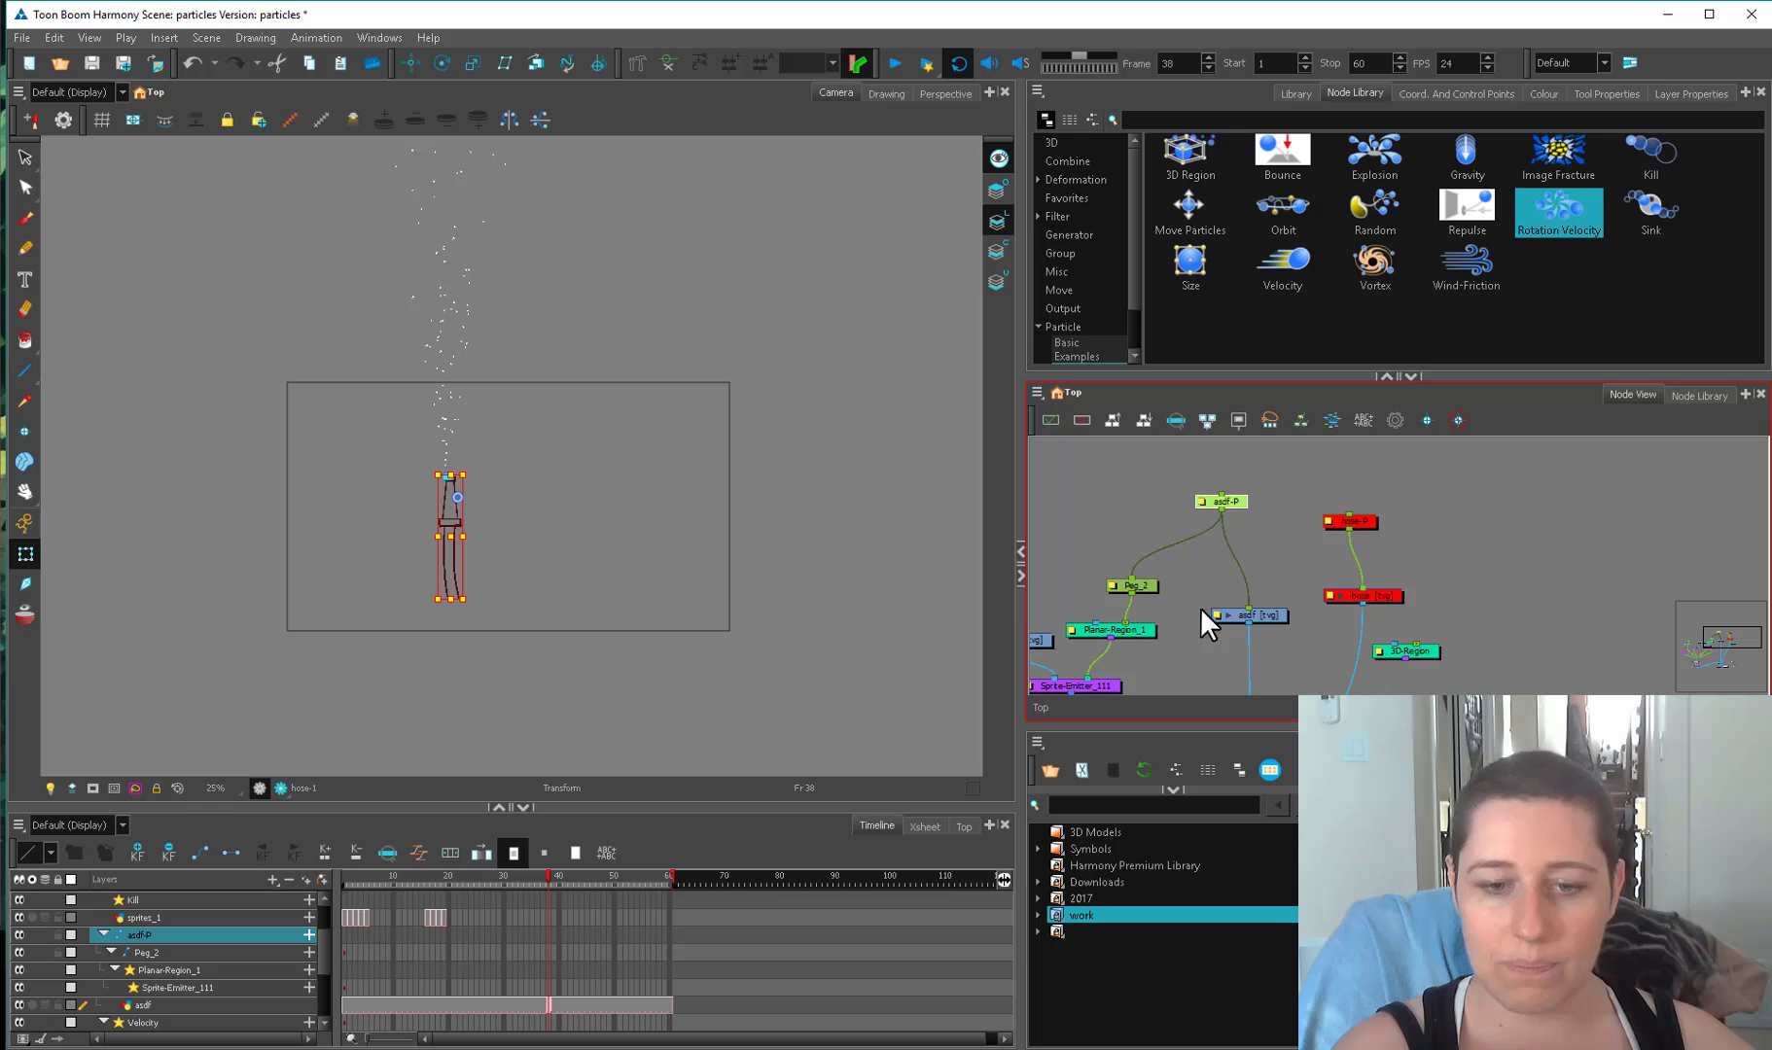
Rotate the hose to horizontal with asdf-P, preview the particle direction, and rotate the hose back upright.
{"action": "mouse_move", "coordinate": [467, 604]}
{"action": "left_mouse_down"}
{"action": "mouse_move", "coordinate": [574, 506]}
{"action": "mouse_move", "coordinate": [584, 467]}
{"action": "left_mouse_up"}
{"action": "left_click", "coordinate": [466, 878]}
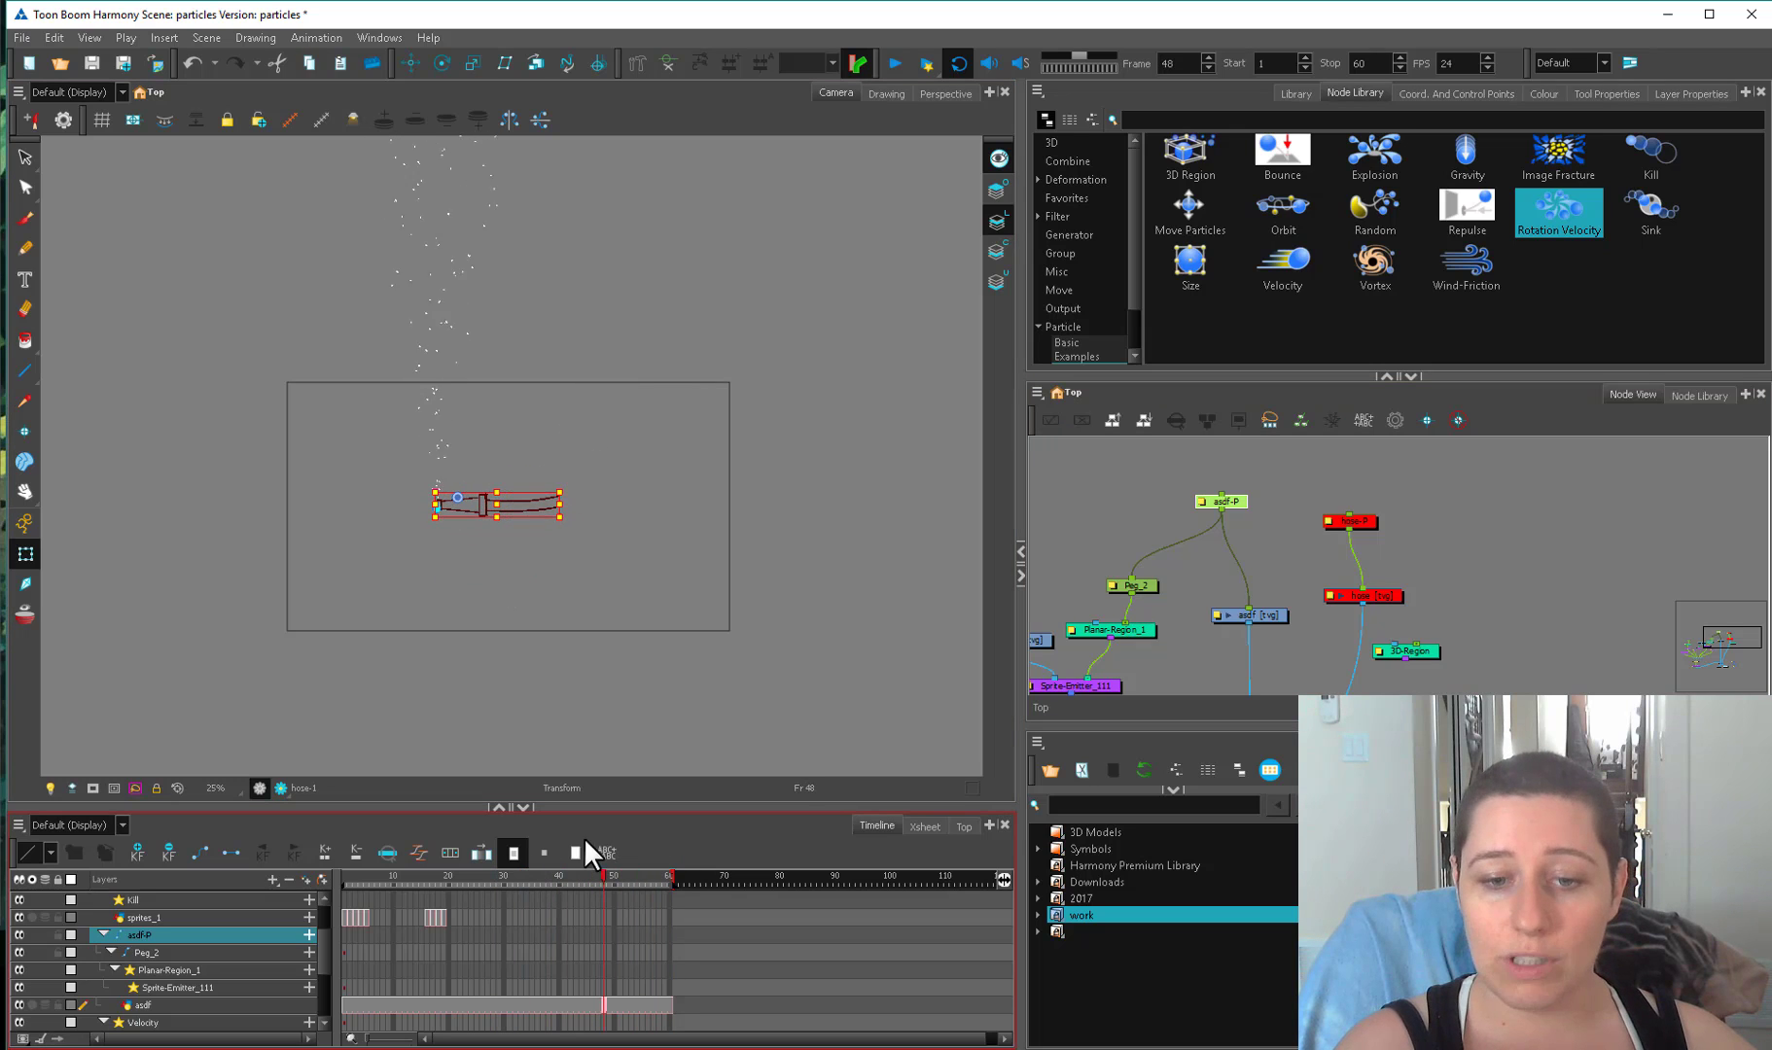
{"action": "left_click", "coordinate": [362, 875]}
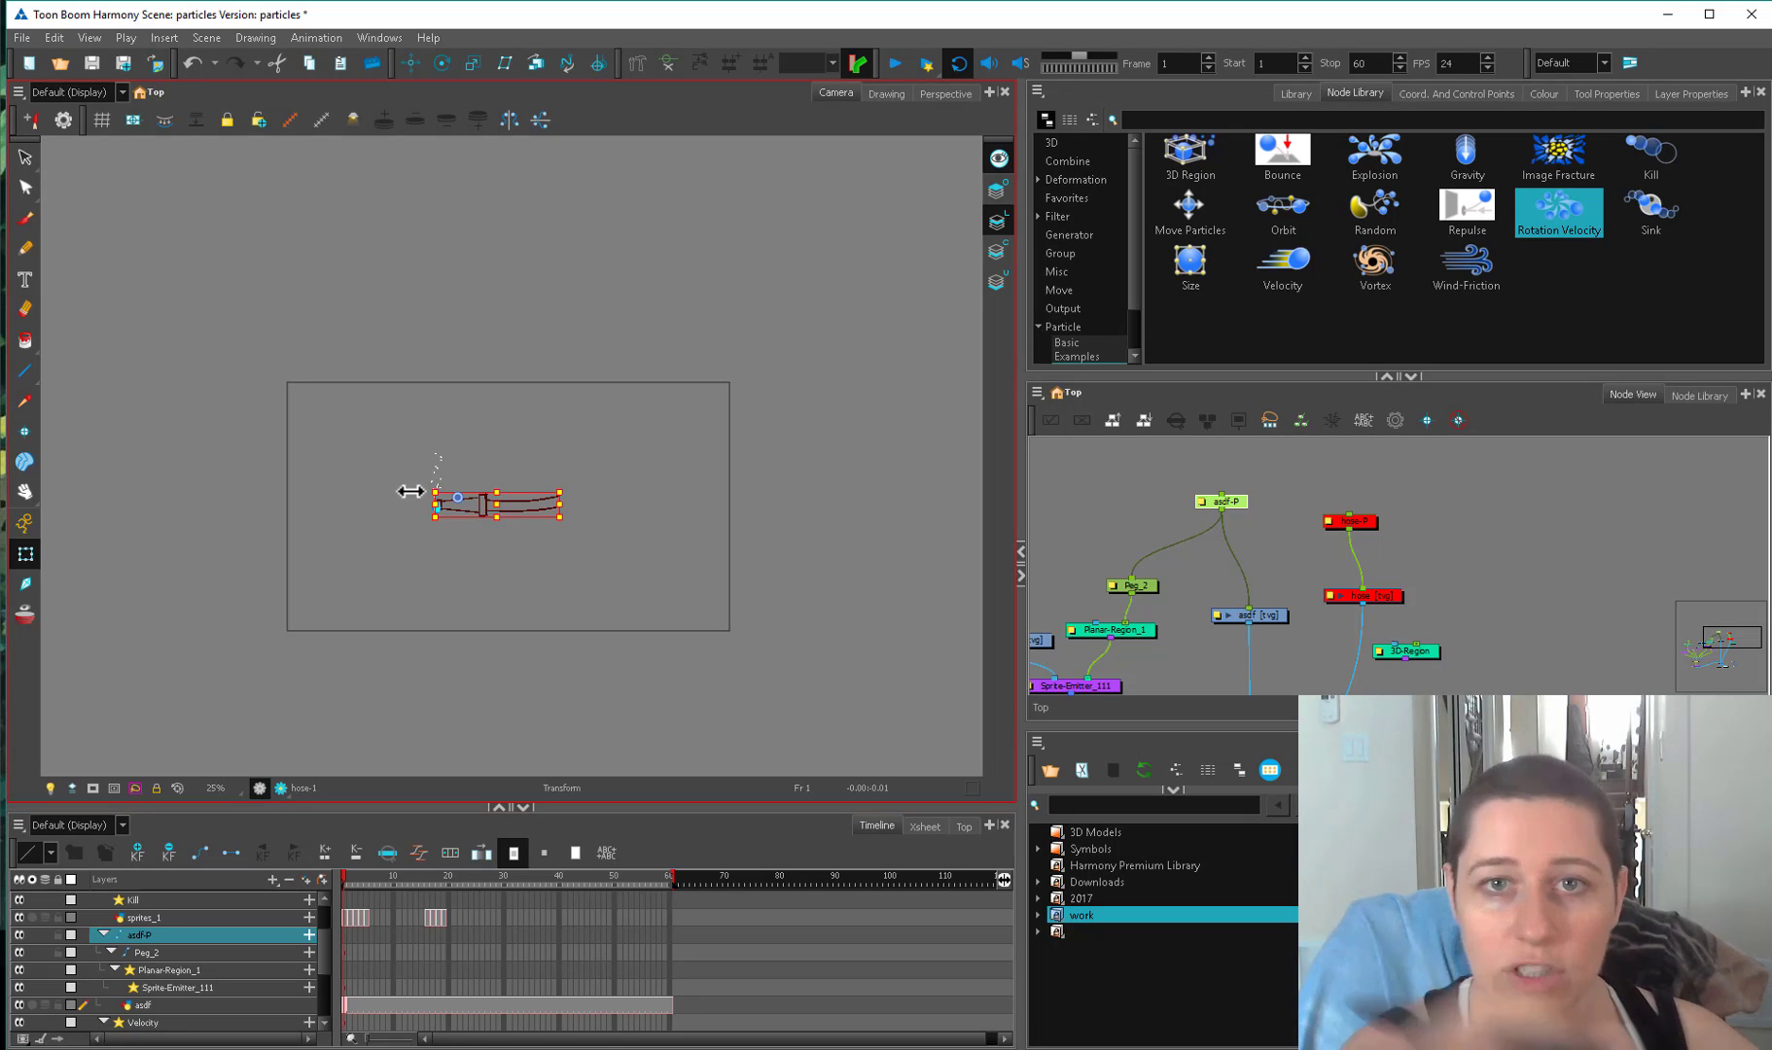
{"action": "left_click_drag", "start_coordinate": [409, 491], "coordinate": [453, 449]}
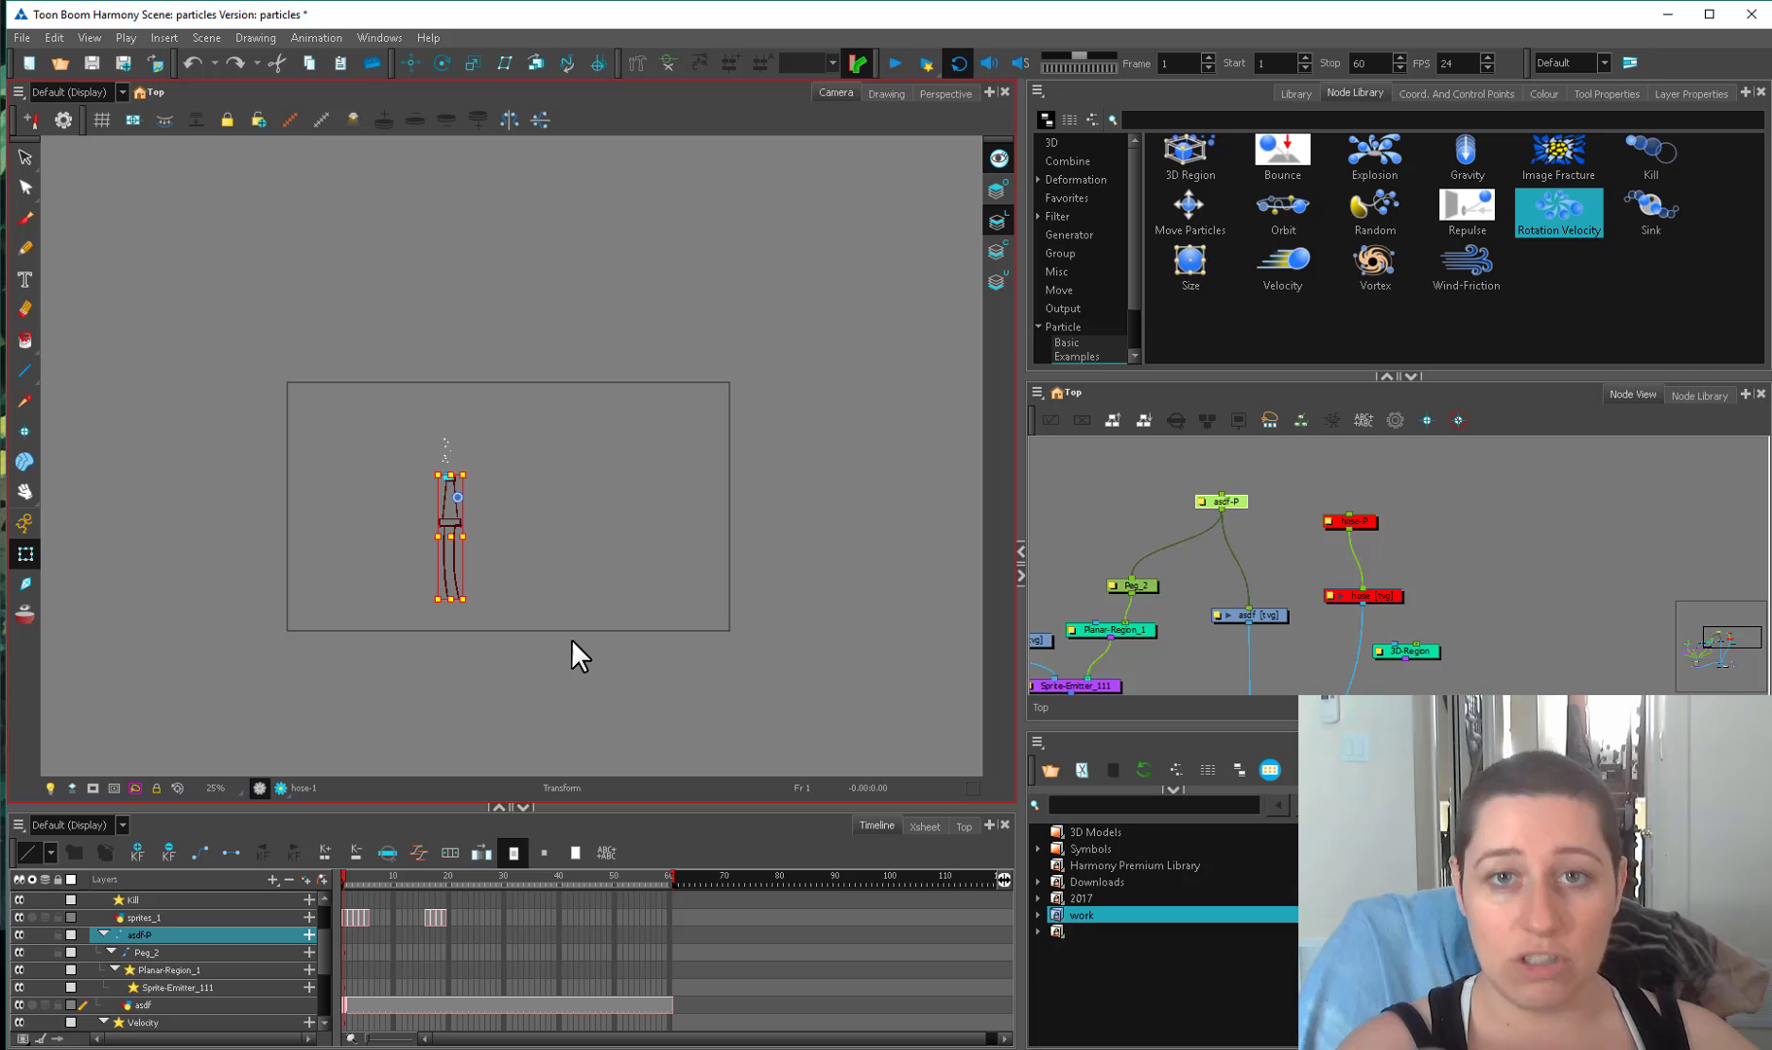
Connect the Gravity node to the Particle-System-Composite and preview the falling particles through frame 60.
{"action": "key", "text": "space"}
{"action": "left_click_drag", "start_coordinate": [1183, 633], "coordinate": [1329, 492]}
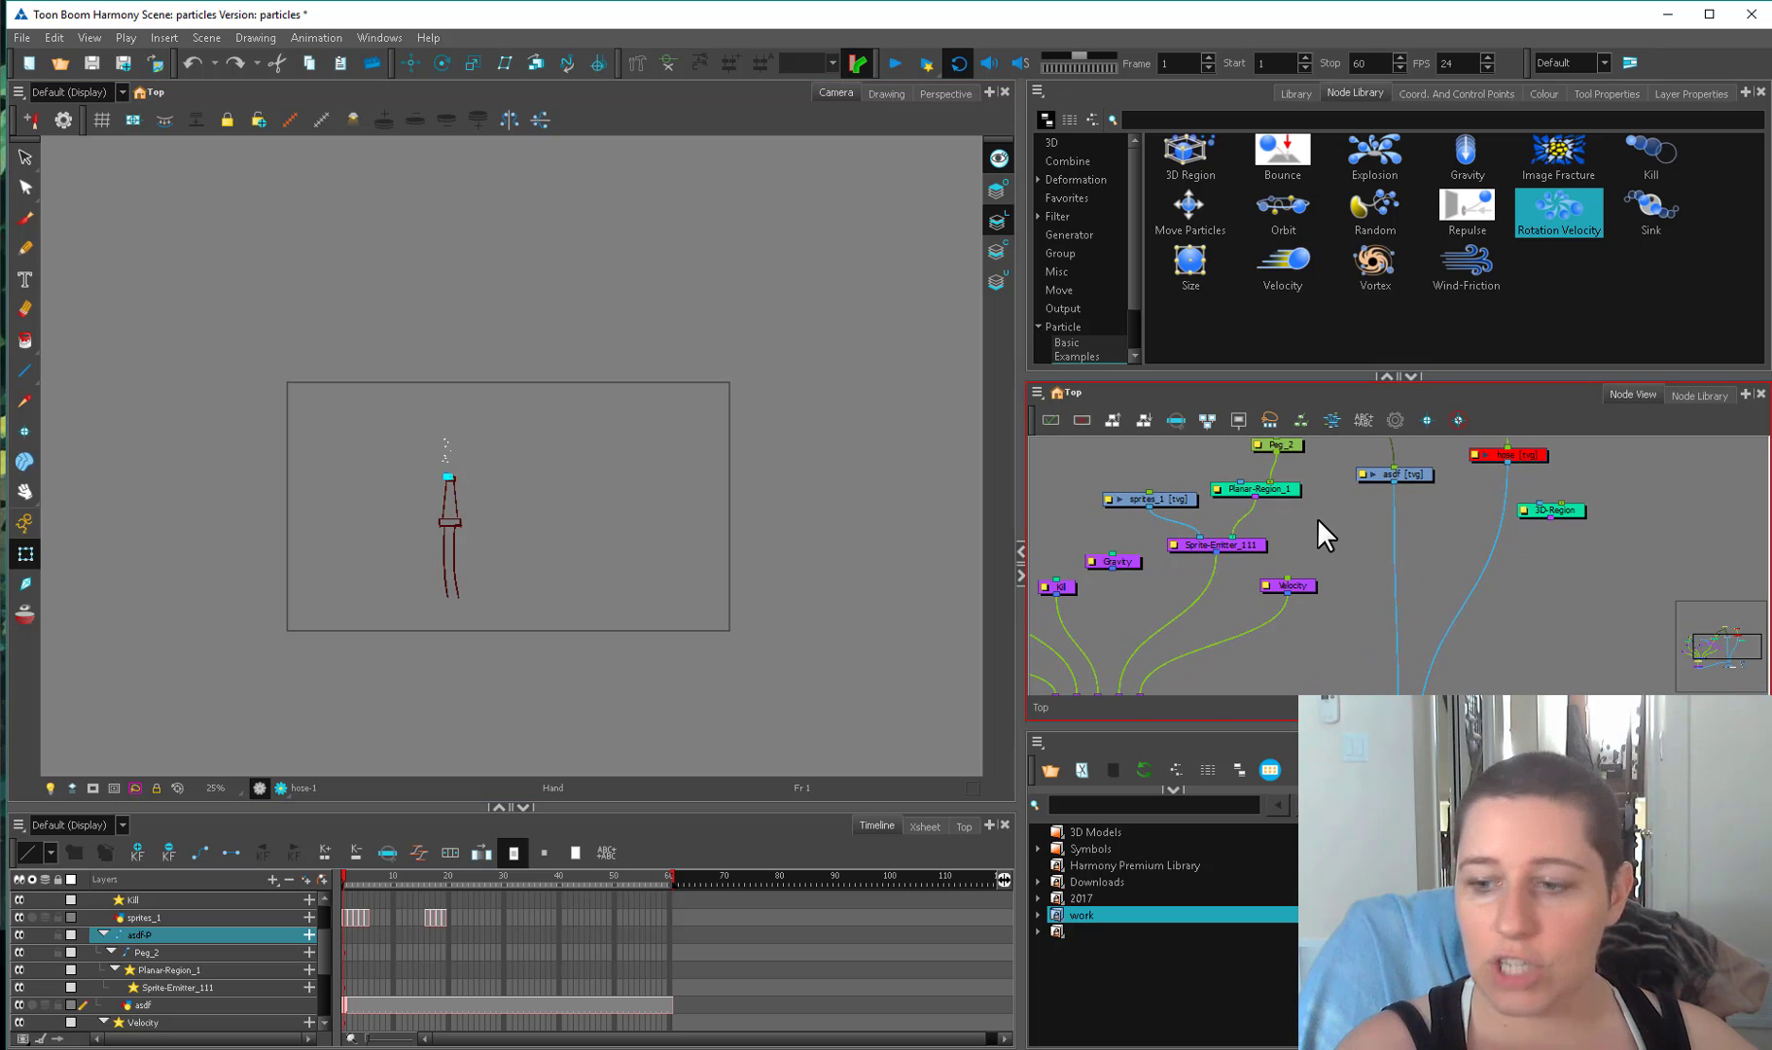
{"action": "left_click_drag", "start_coordinate": [1179, 547], "coordinate": [1135, 644]}
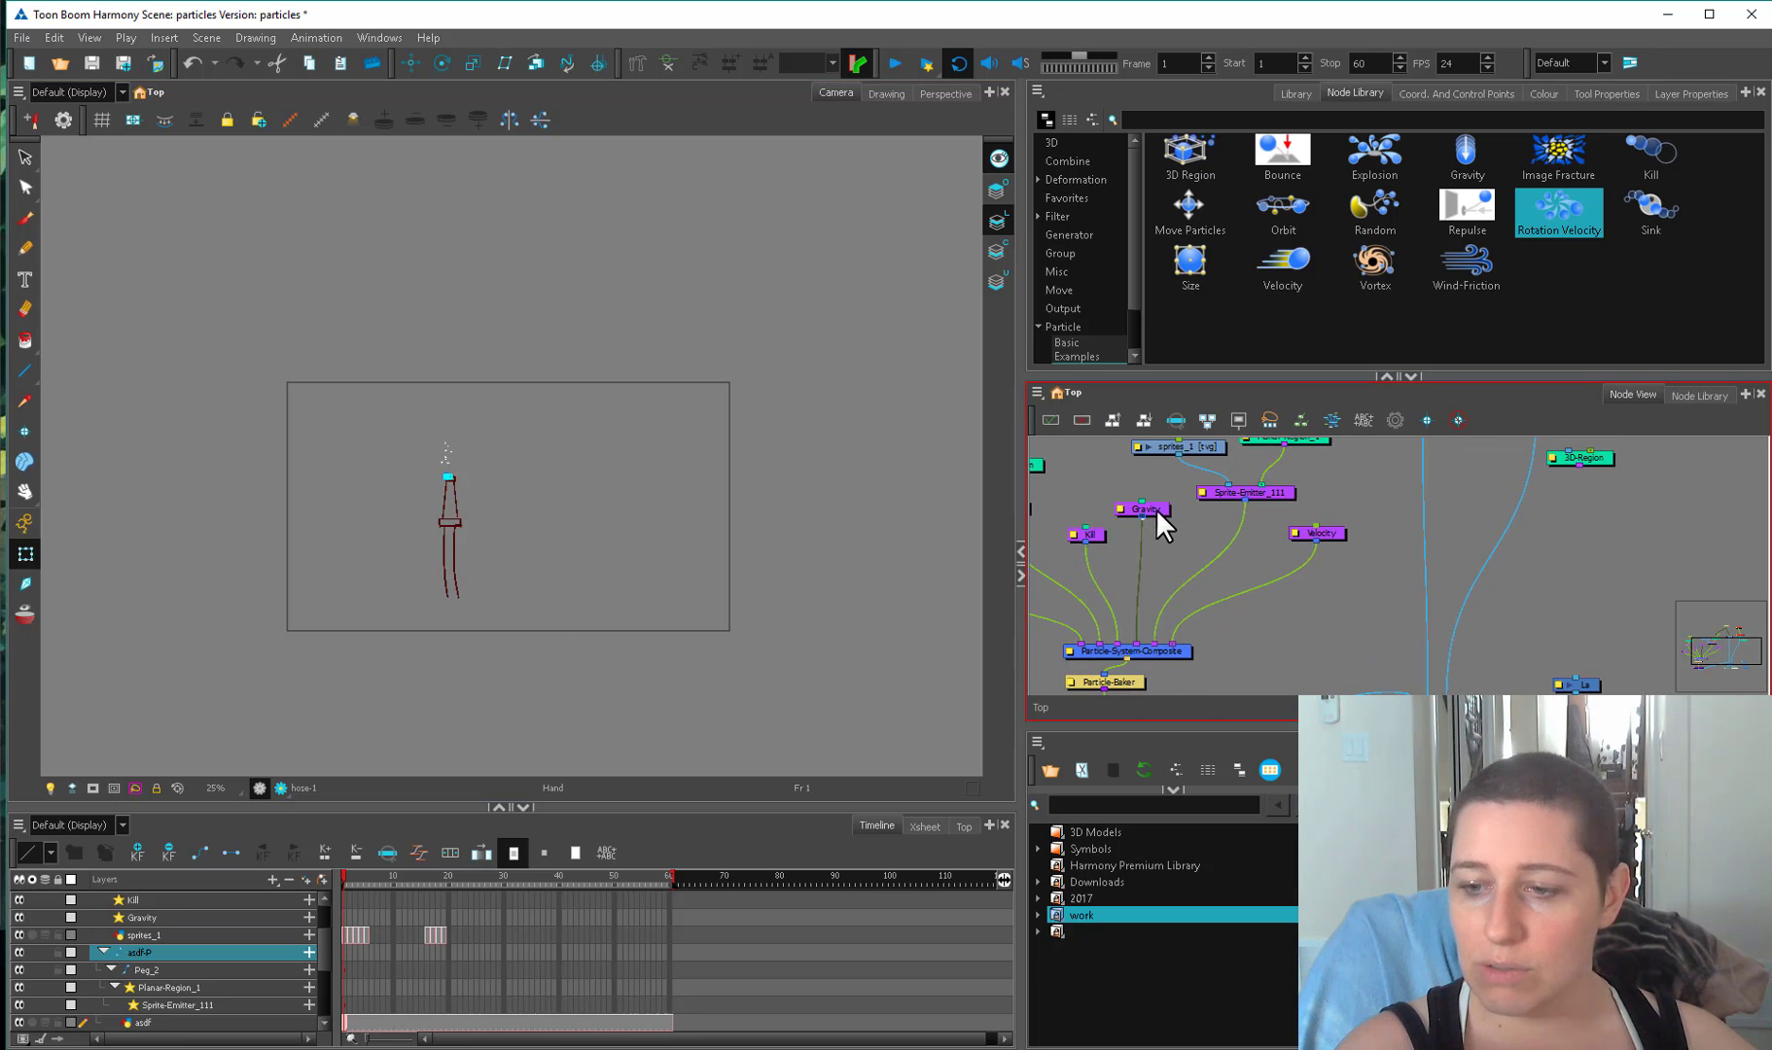
{"action": "left_click_drag", "start_coordinate": [1159, 508], "coordinate": [1167, 540]}
{"action": "left_click_drag", "start_coordinate": [1341, 532], "coordinate": [1330, 537]}
{"action": "left_click_drag", "start_coordinate": [1157, 541], "coordinate": [1172, 538]}
{"action": "scroll", "coordinate": [1171, 537], "scroll_direction": "up", "scroll_amount": 1}
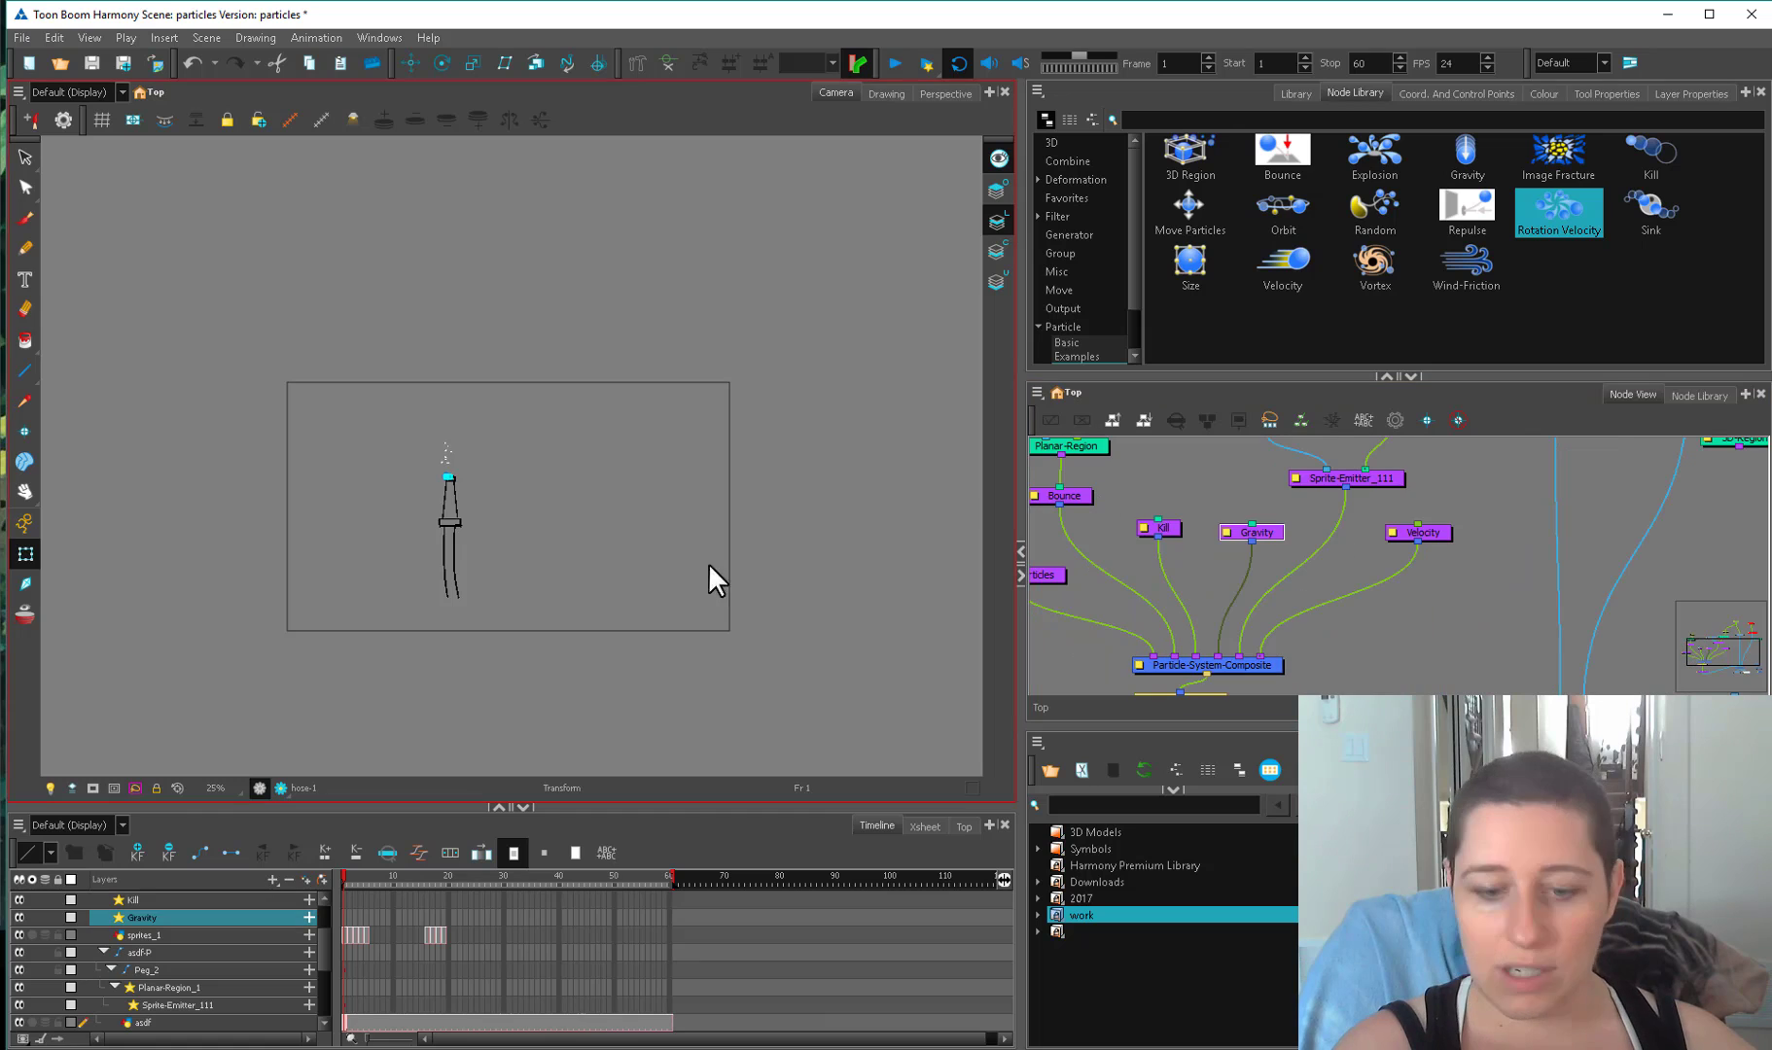
{"action": "left_click_drag", "start_coordinate": [346, 878], "coordinate": [700, 832]}
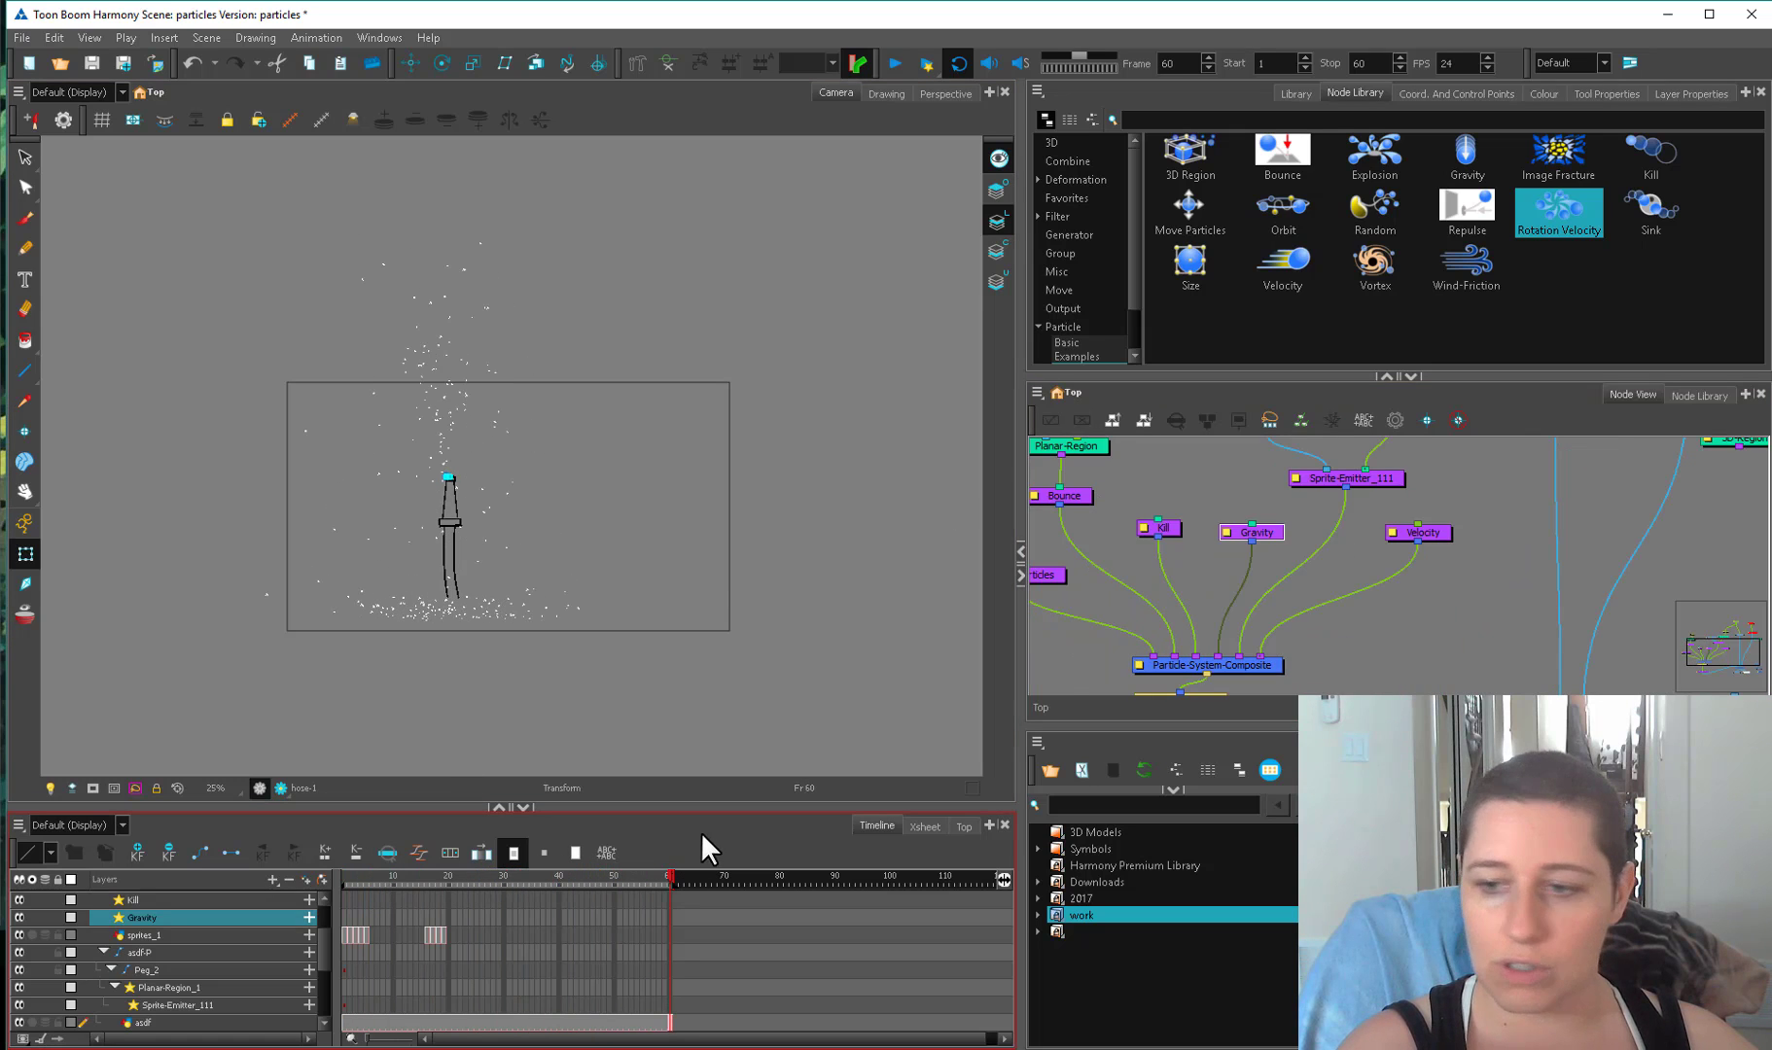
Rotate the hose to roughly horizontal with the asdf-P peg and preview the emission with gravity up to frame 50.
{"action": "key", "text": "space"}
{"action": "left_click_drag", "start_coordinate": [1444, 447], "coordinate": [1357, 523]}
{"action": "left_click", "coordinate": [1314, 516]}
{"action": "mouse_move", "coordinate": [530, 533]}
{"action": "left_mouse_down"}
{"action": "mouse_move", "coordinate": [534, 397]}
{"action": "mouse_move", "coordinate": [540, 455]}
{"action": "left_mouse_up"}
{"action": "key", "text": "ctrl+z"}
{"action": "key", "text": "space"}
{"action": "left_click_drag", "start_coordinate": [1413, 494], "coordinate": [1352, 549]}
{"action": "left_click", "coordinate": [1357, 468]}
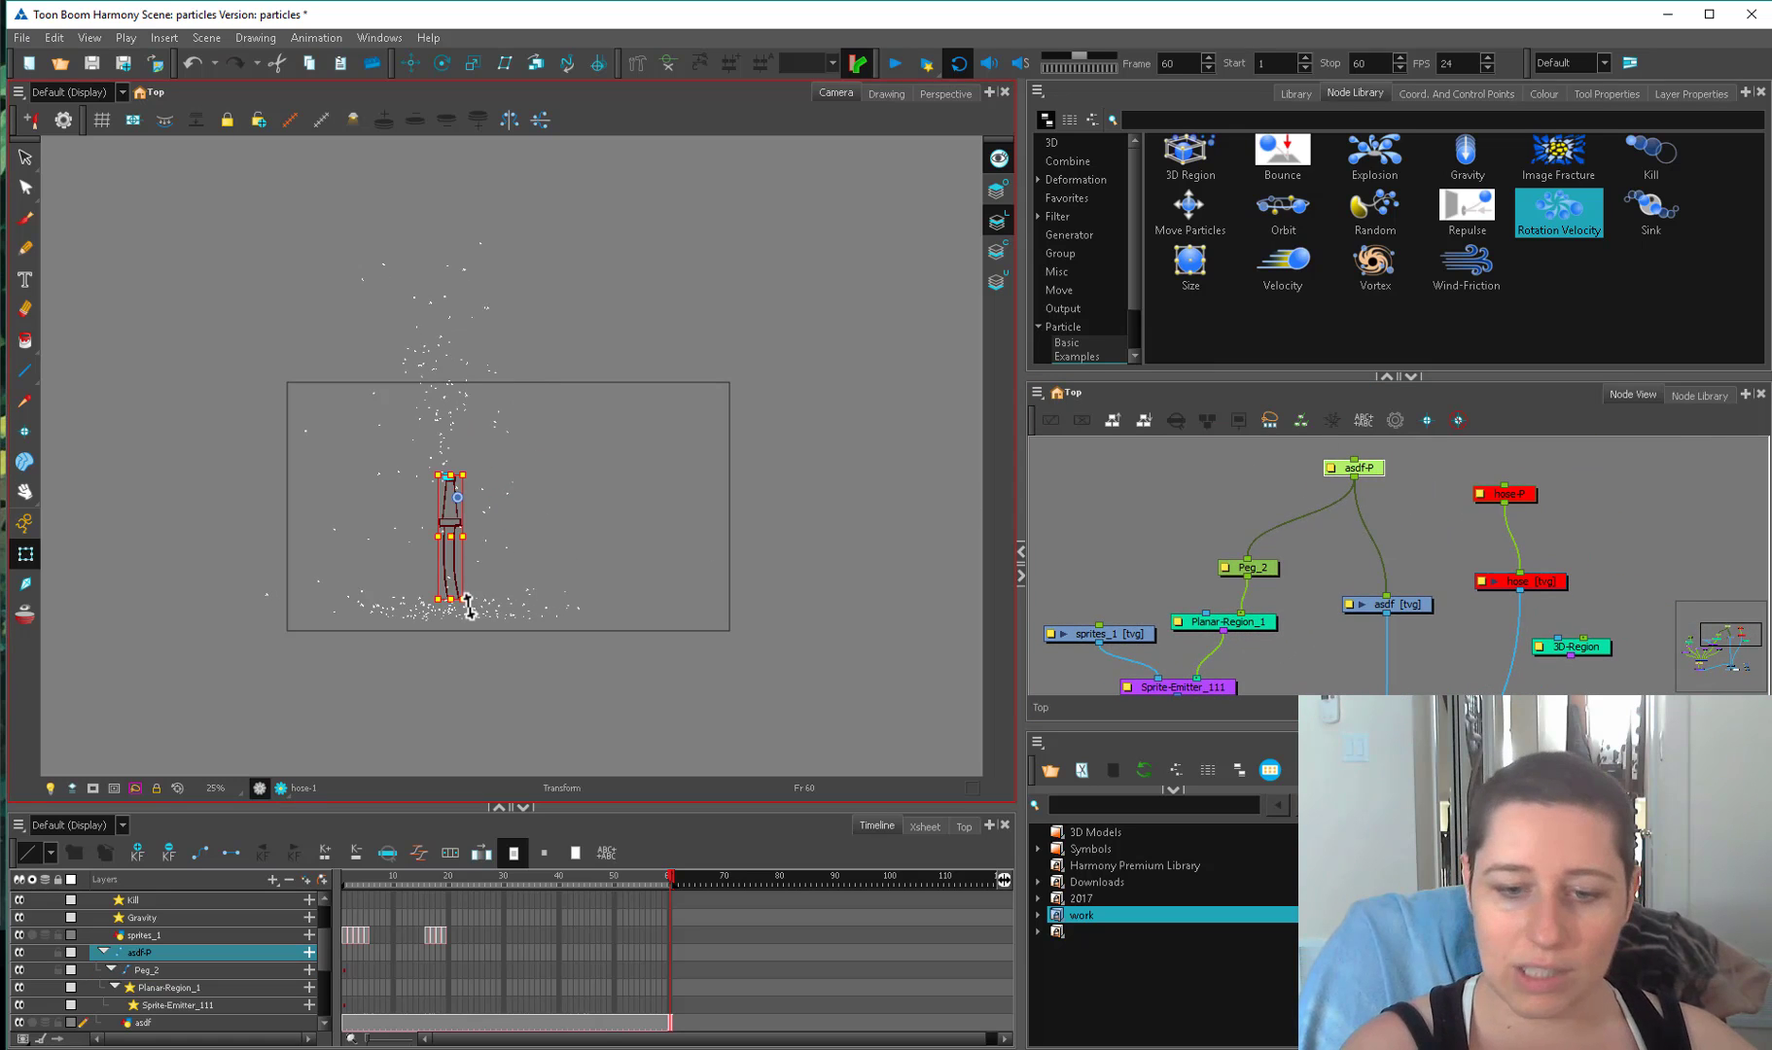
{"action": "mouse_move", "coordinate": [500, 587]}
{"action": "left_mouse_down"}
{"action": "mouse_move", "coordinate": [571, 473]}
{"action": "mouse_move", "coordinate": [583, 498]}
{"action": "left_mouse_up"}
{"action": "left_click_drag", "start_coordinate": [371, 879], "coordinate": [613, 849]}
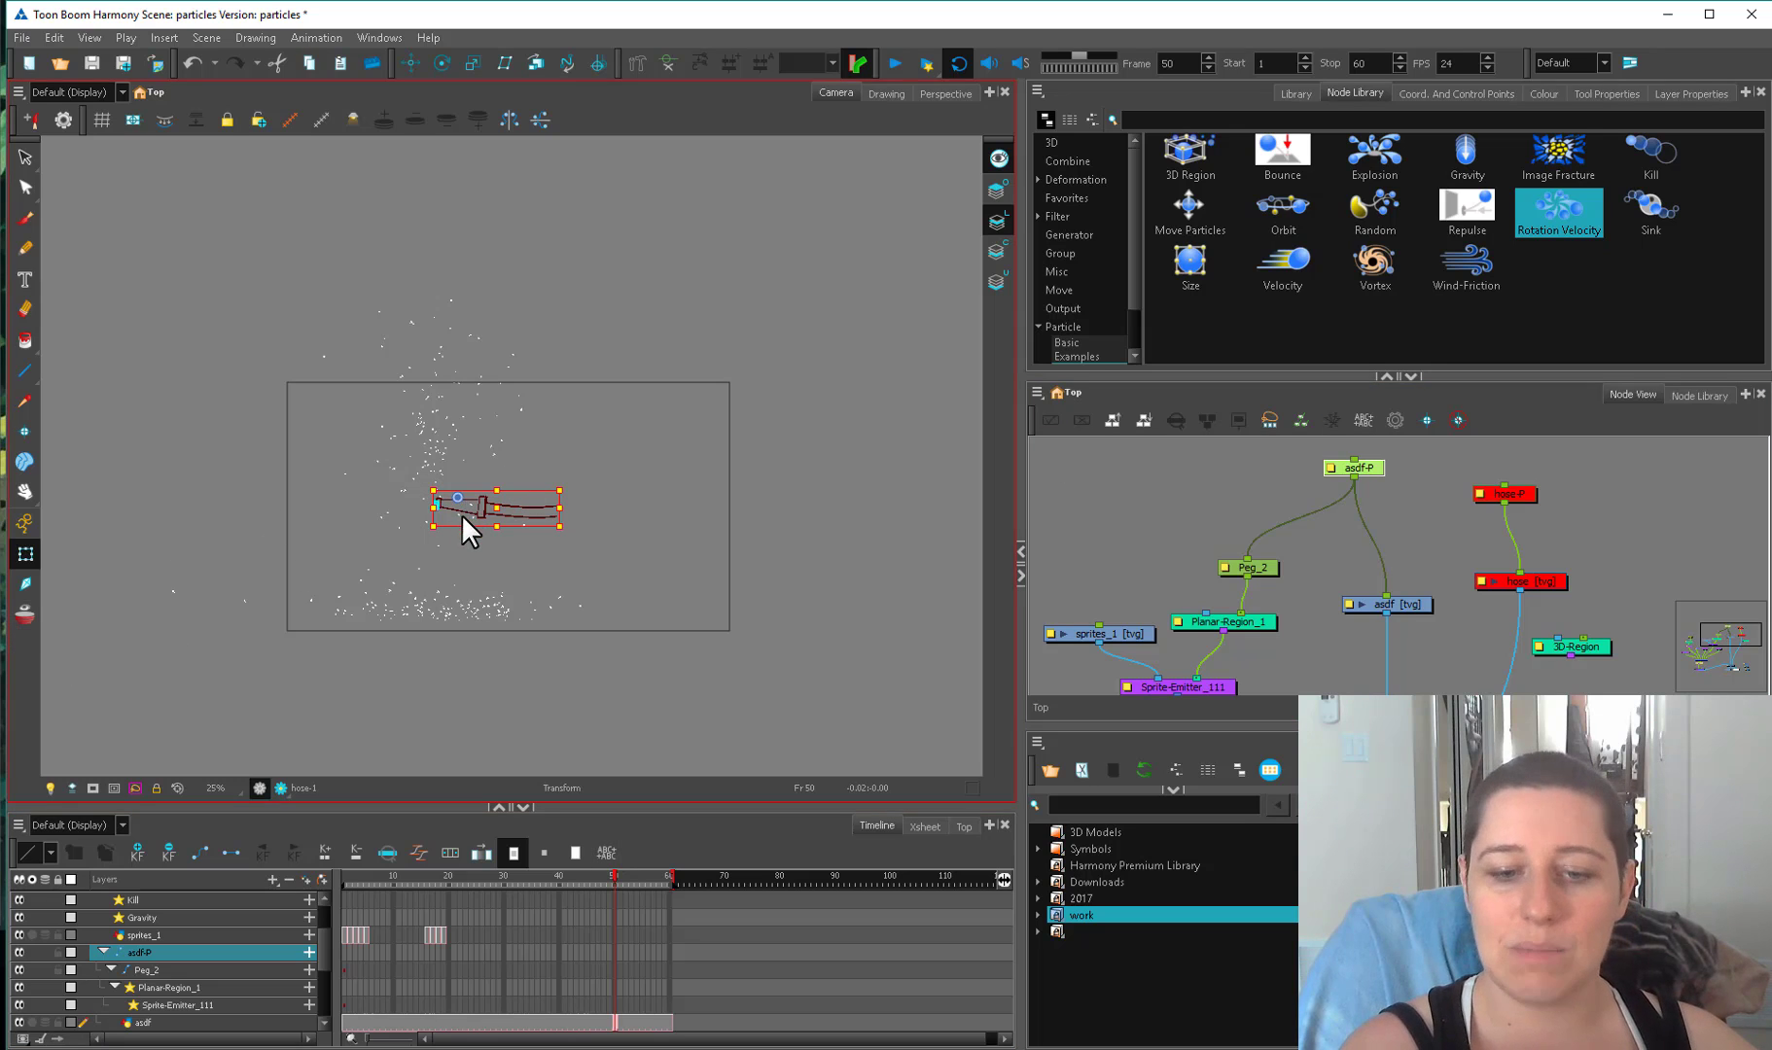
Examine the Velocity node's direction values and try rotating the hose with the asdf-P peg.
{"action": "left_click_drag", "start_coordinate": [1393, 631], "coordinate": [1294, 564]}
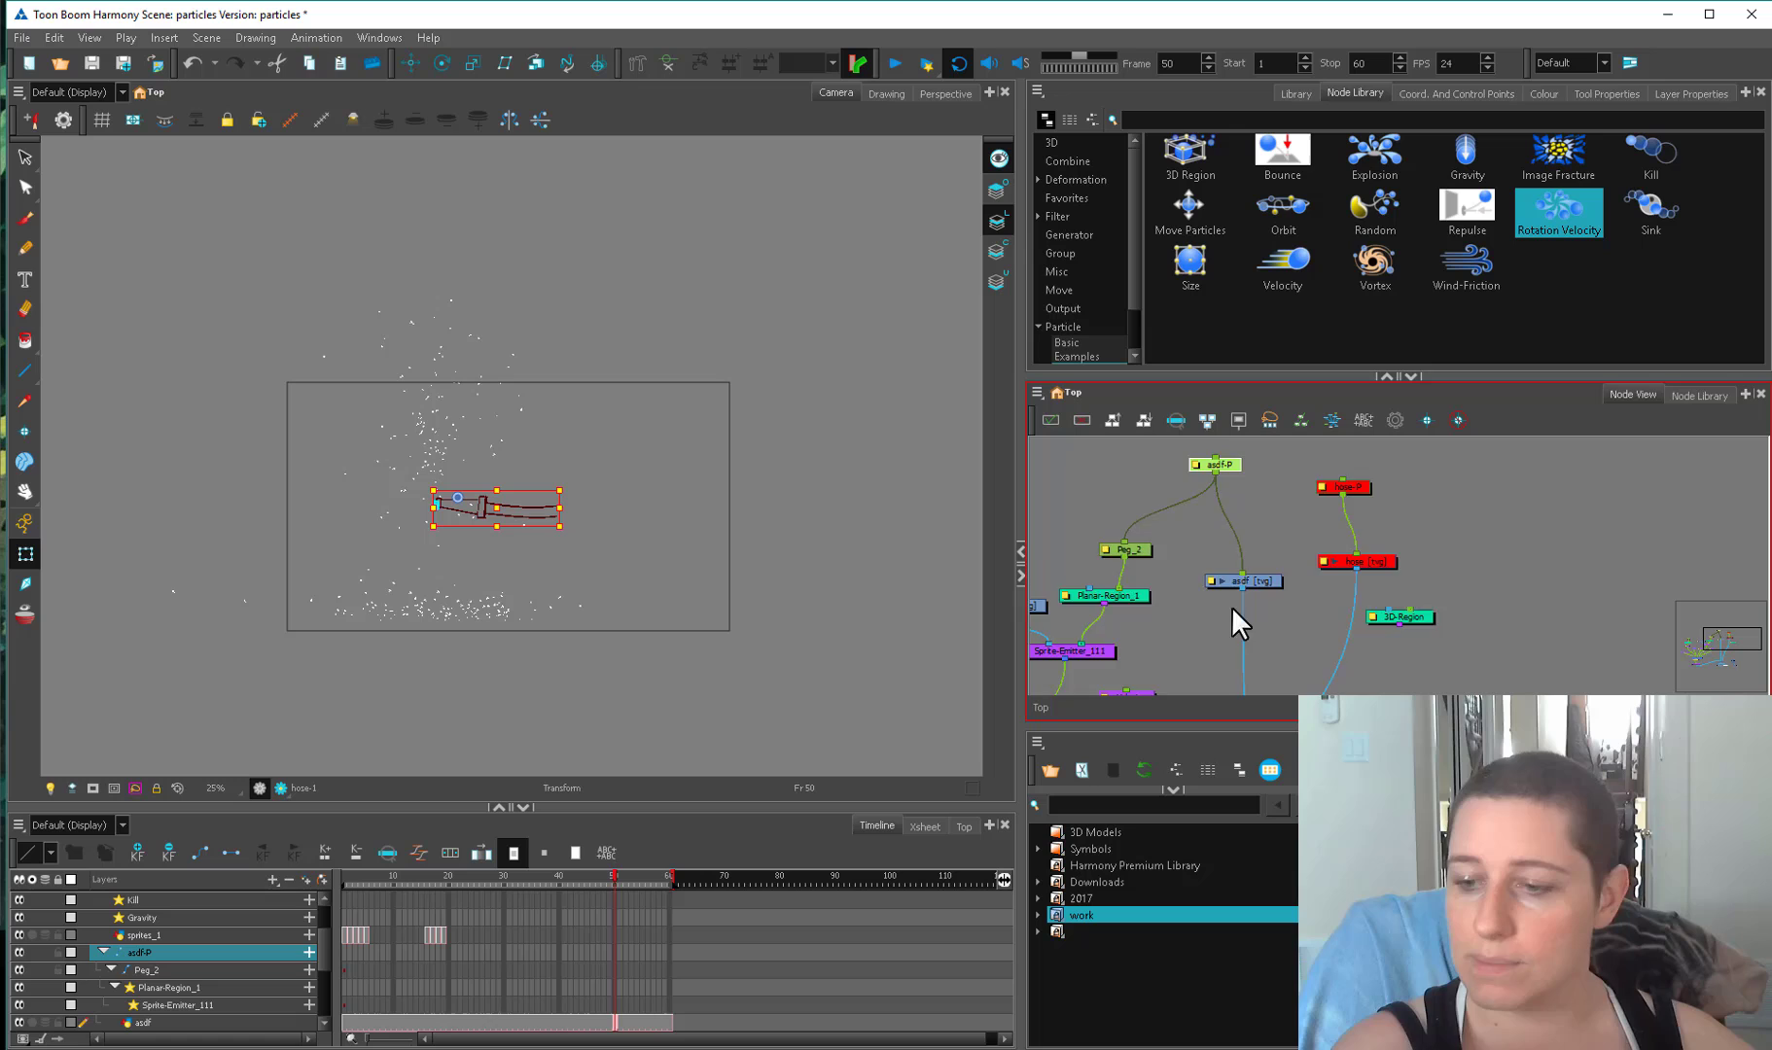
{"action": "scroll", "coordinate": [1227, 544], "scroll_direction": "down", "scroll_amount": 1}
{"action": "left_click_drag", "start_coordinate": [1230, 506], "coordinate": [1126, 666]}
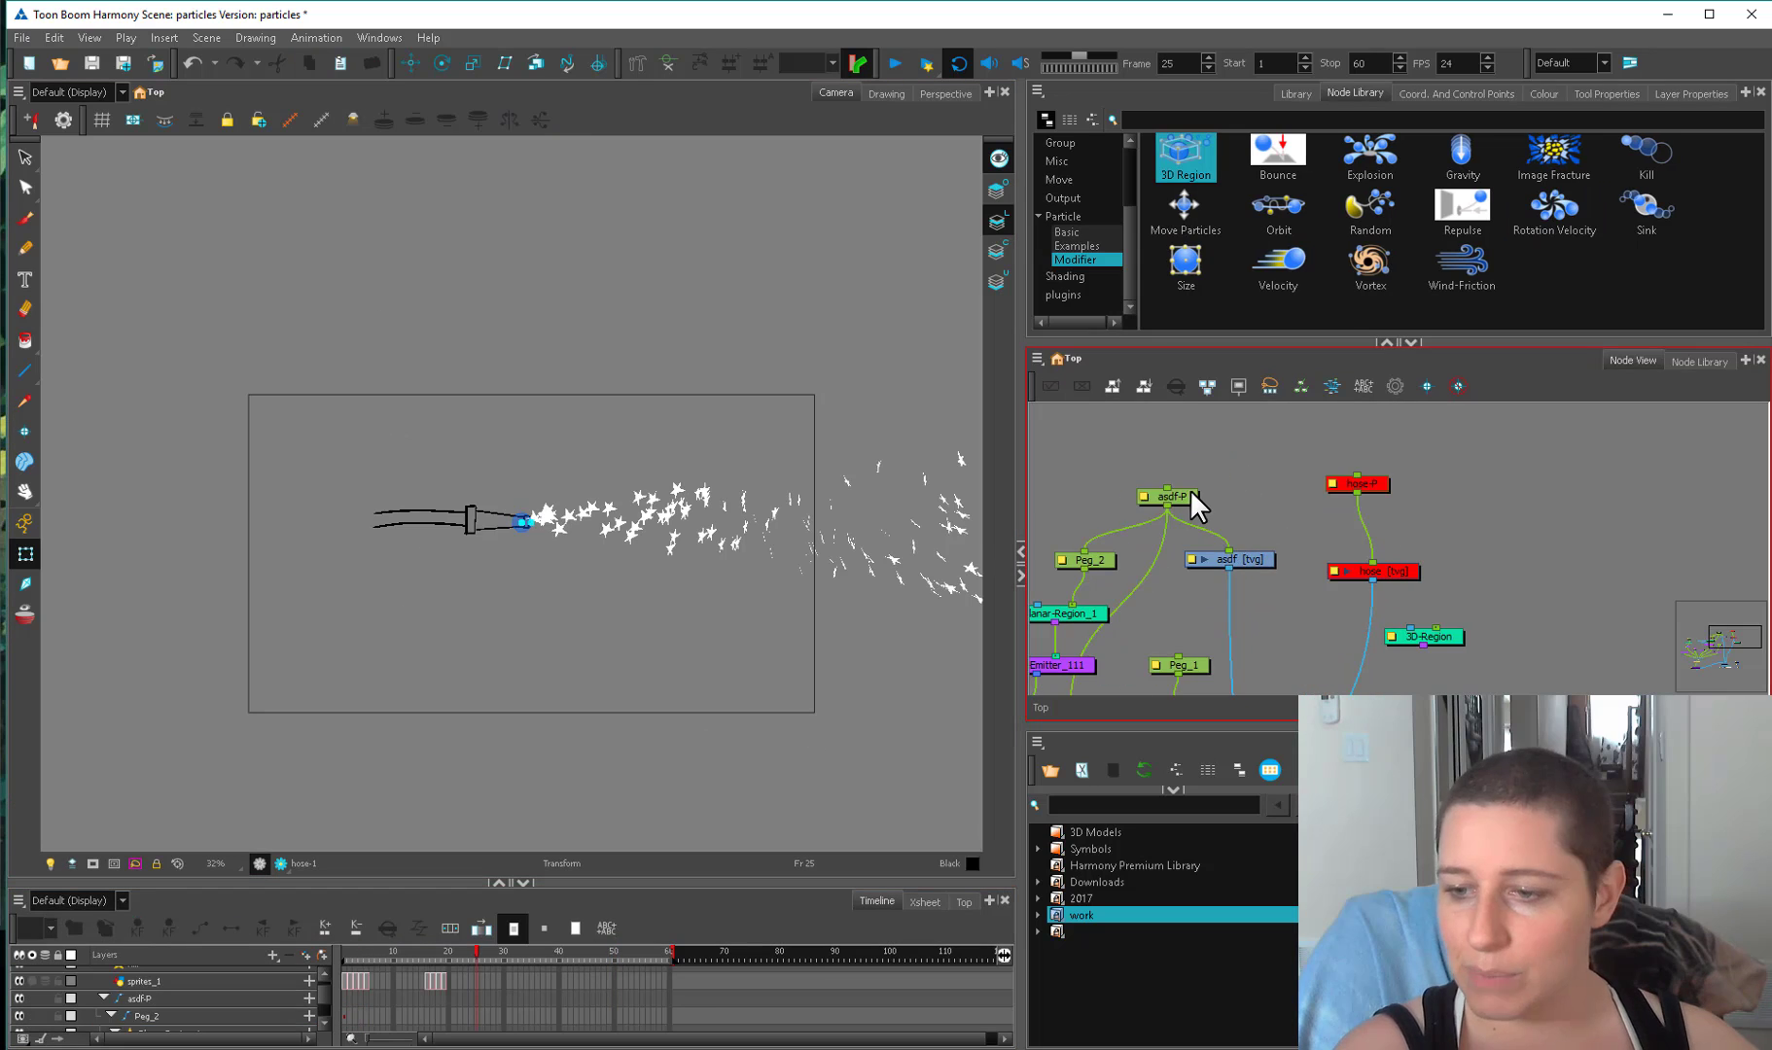
{"action": "left_click", "coordinate": [1221, 564]}
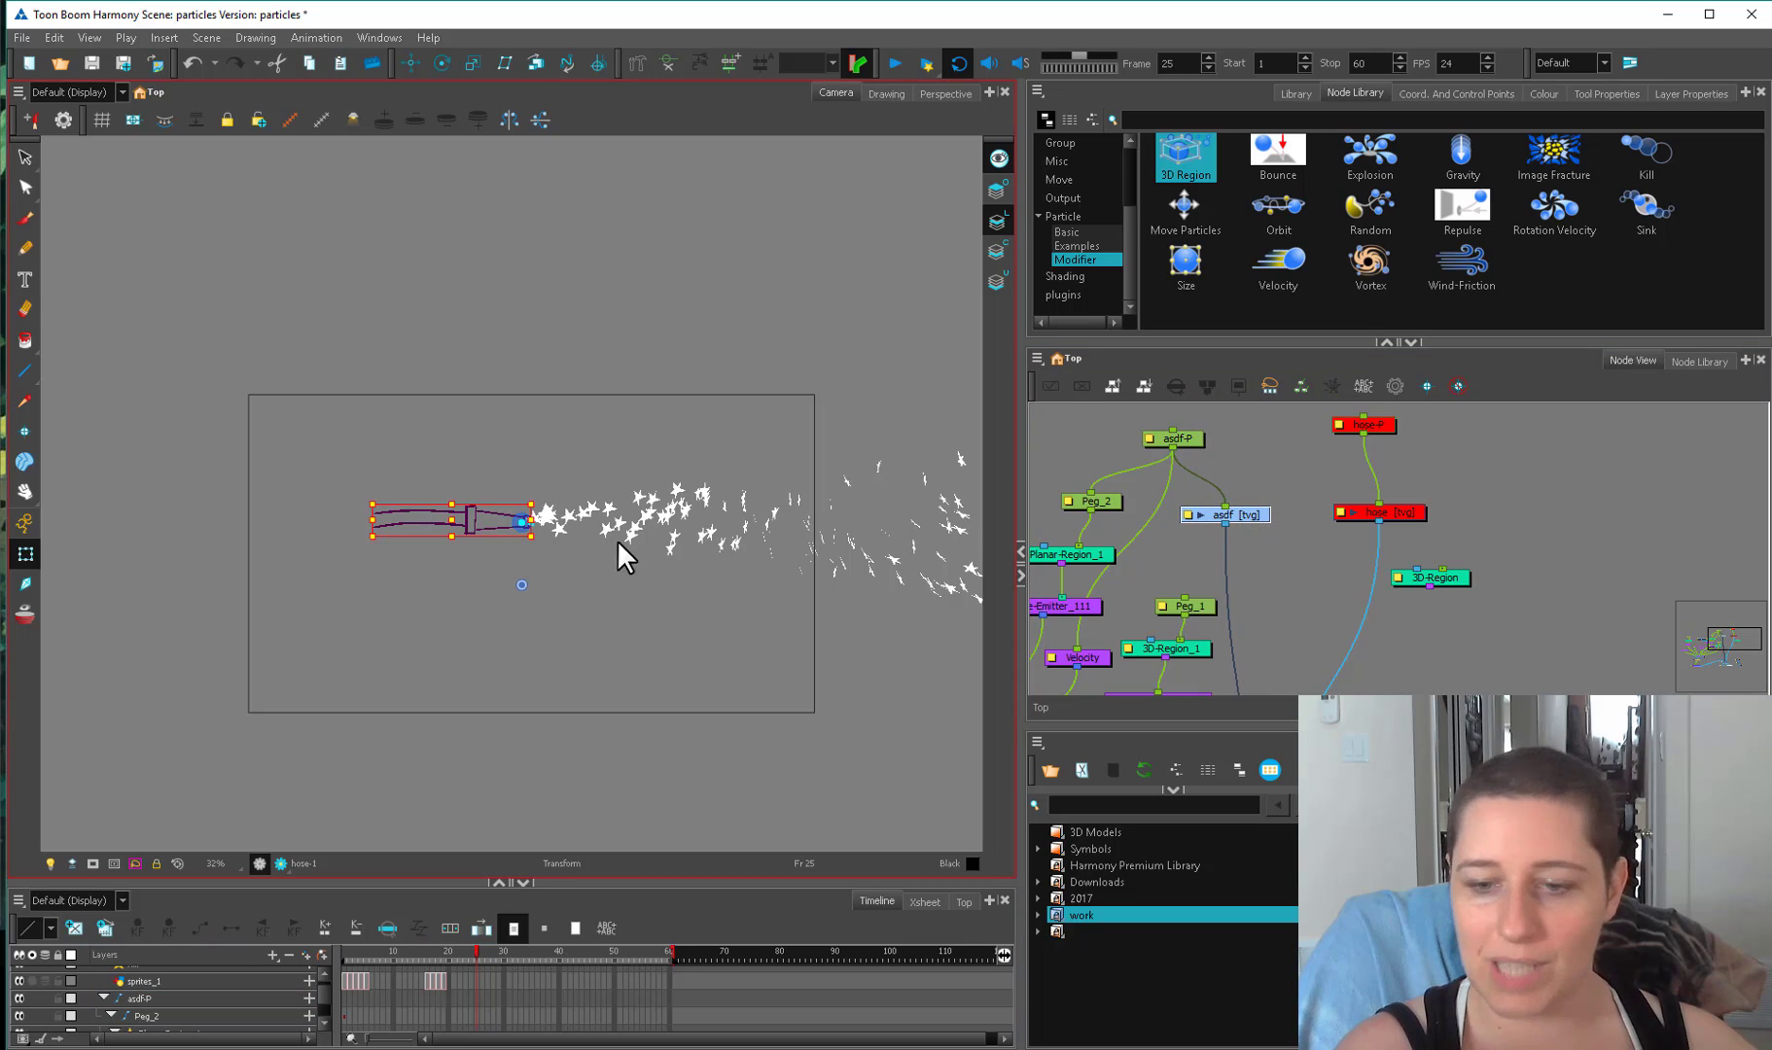
{"action": "double_click", "coordinate": [1082, 588]}
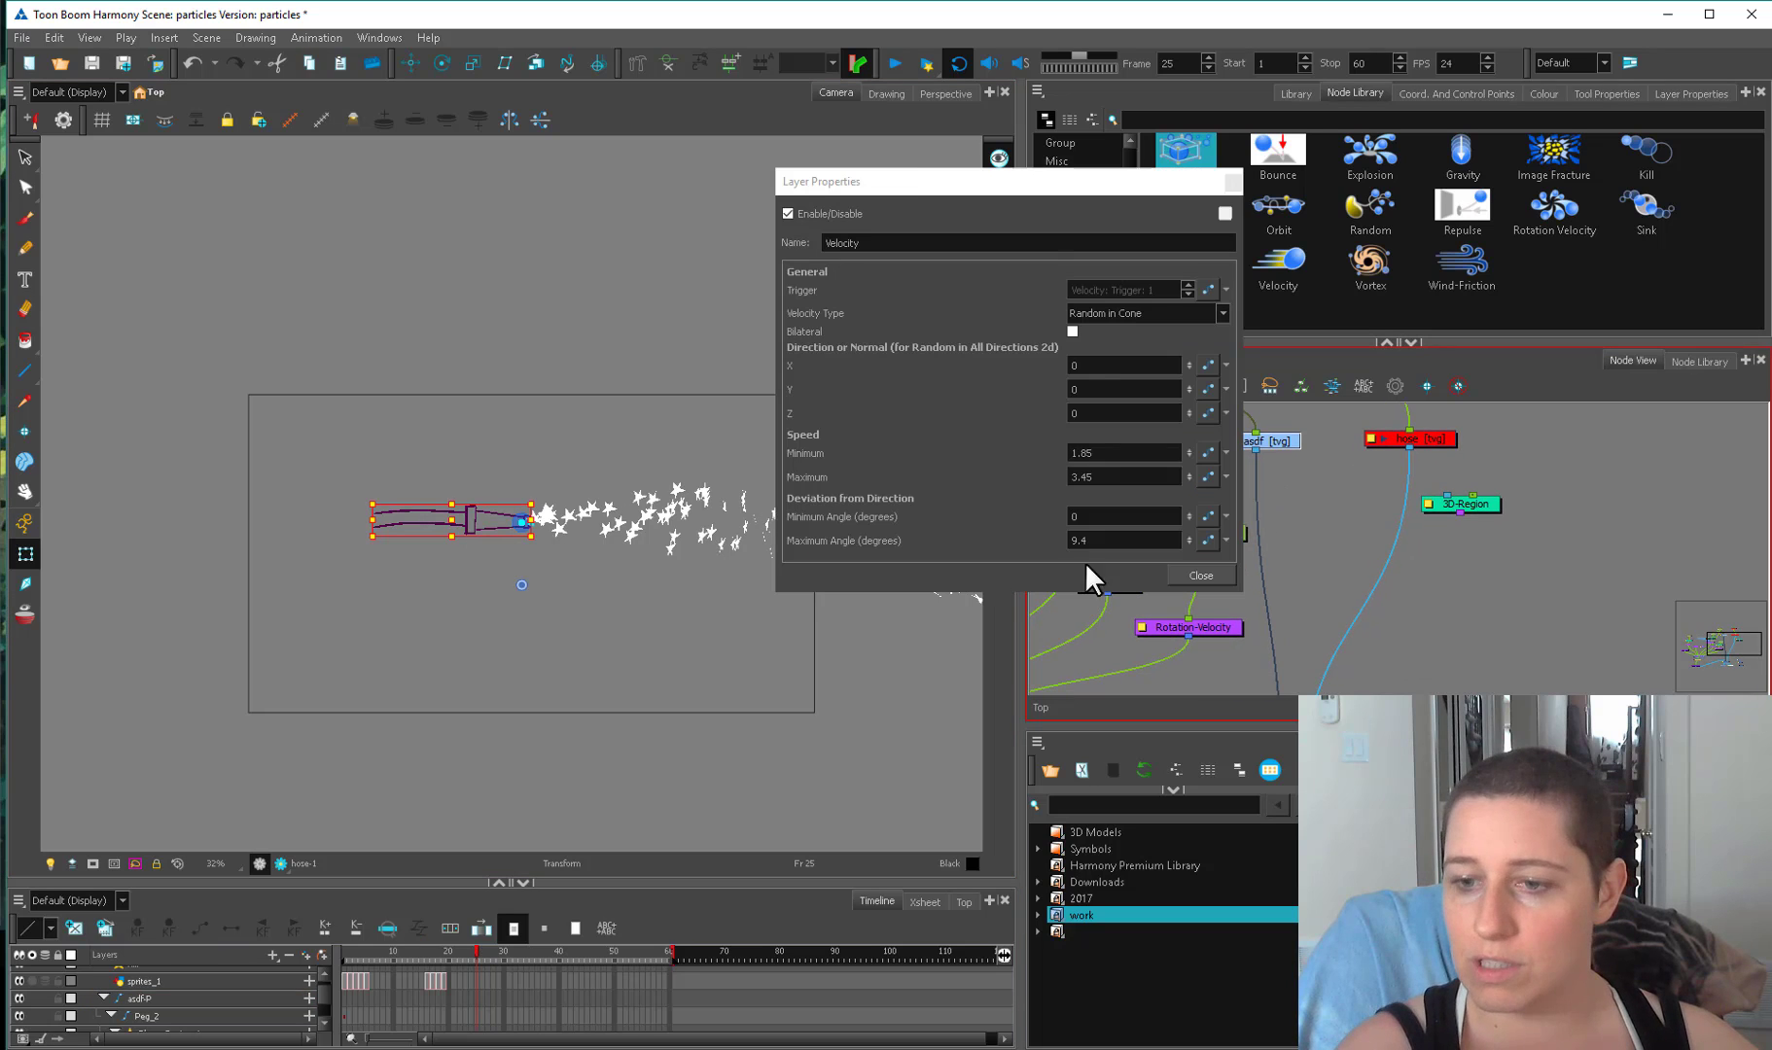
{"action": "left_click", "coordinate": [1102, 414]}
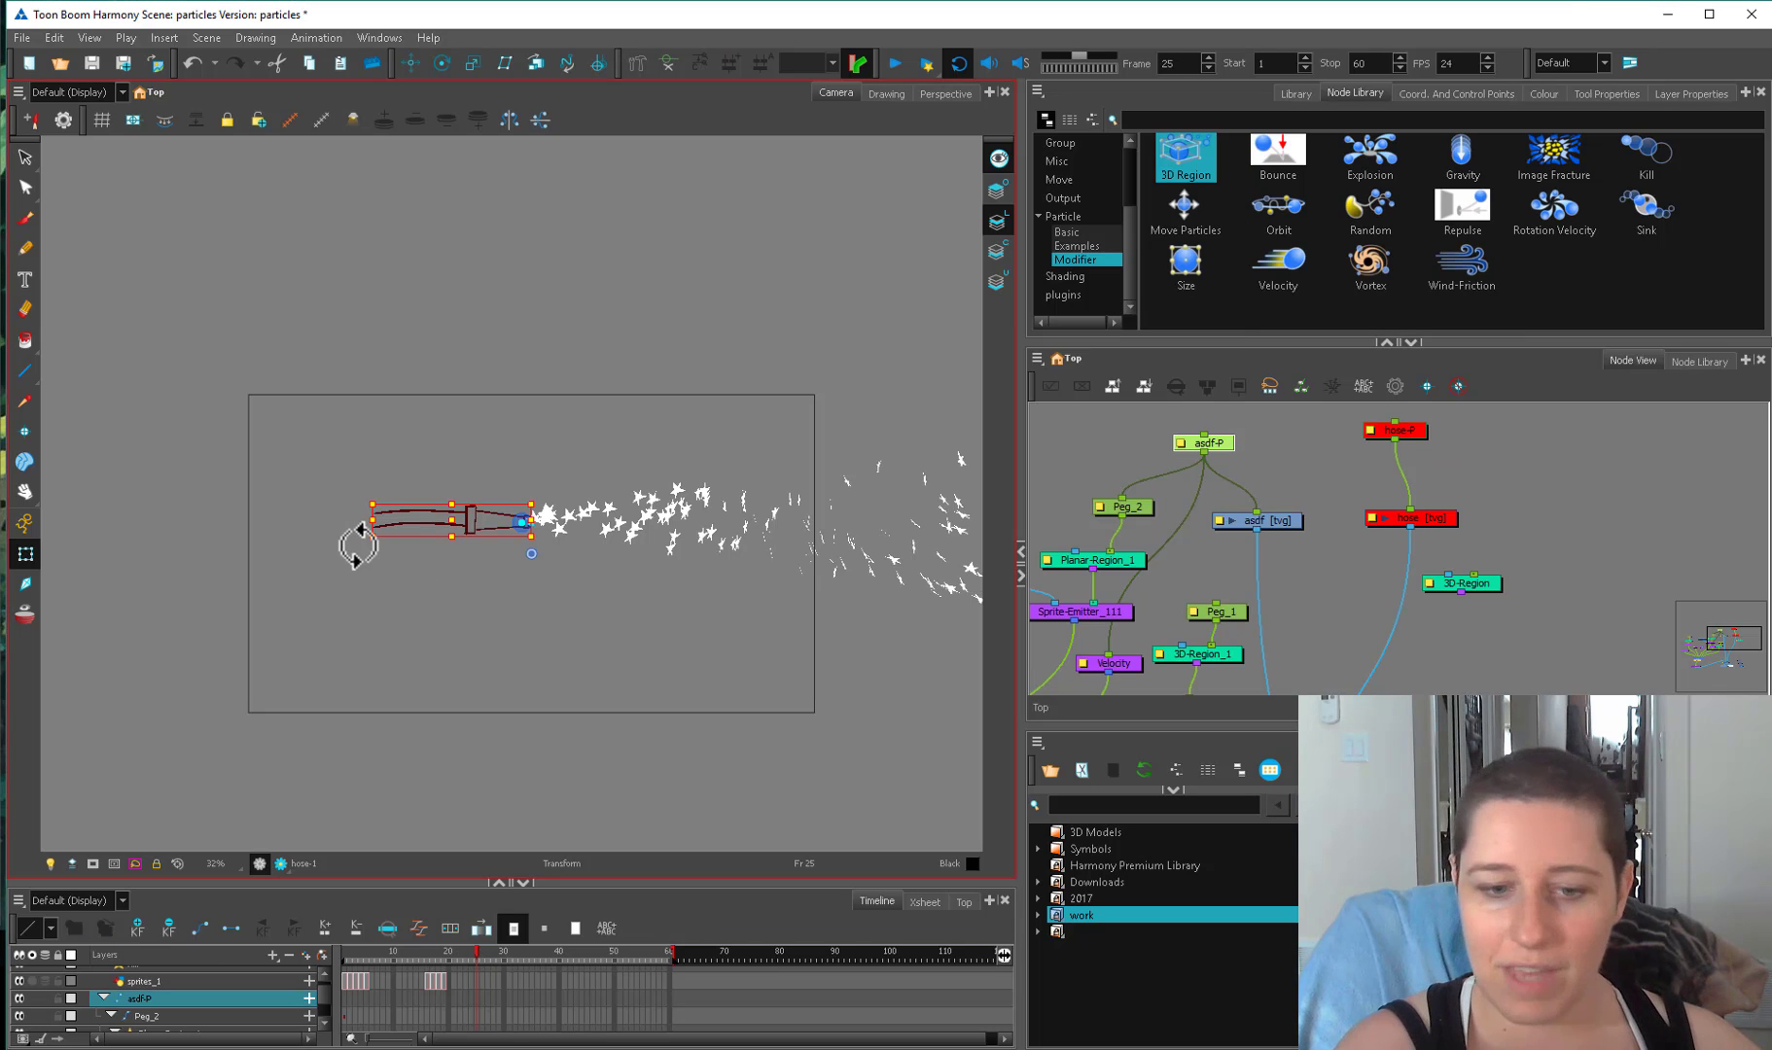
{"action": "left_click_drag", "start_coordinate": [352, 545], "coordinate": [519, 669]}
{"action": "key", "text": "ctrl+z"}
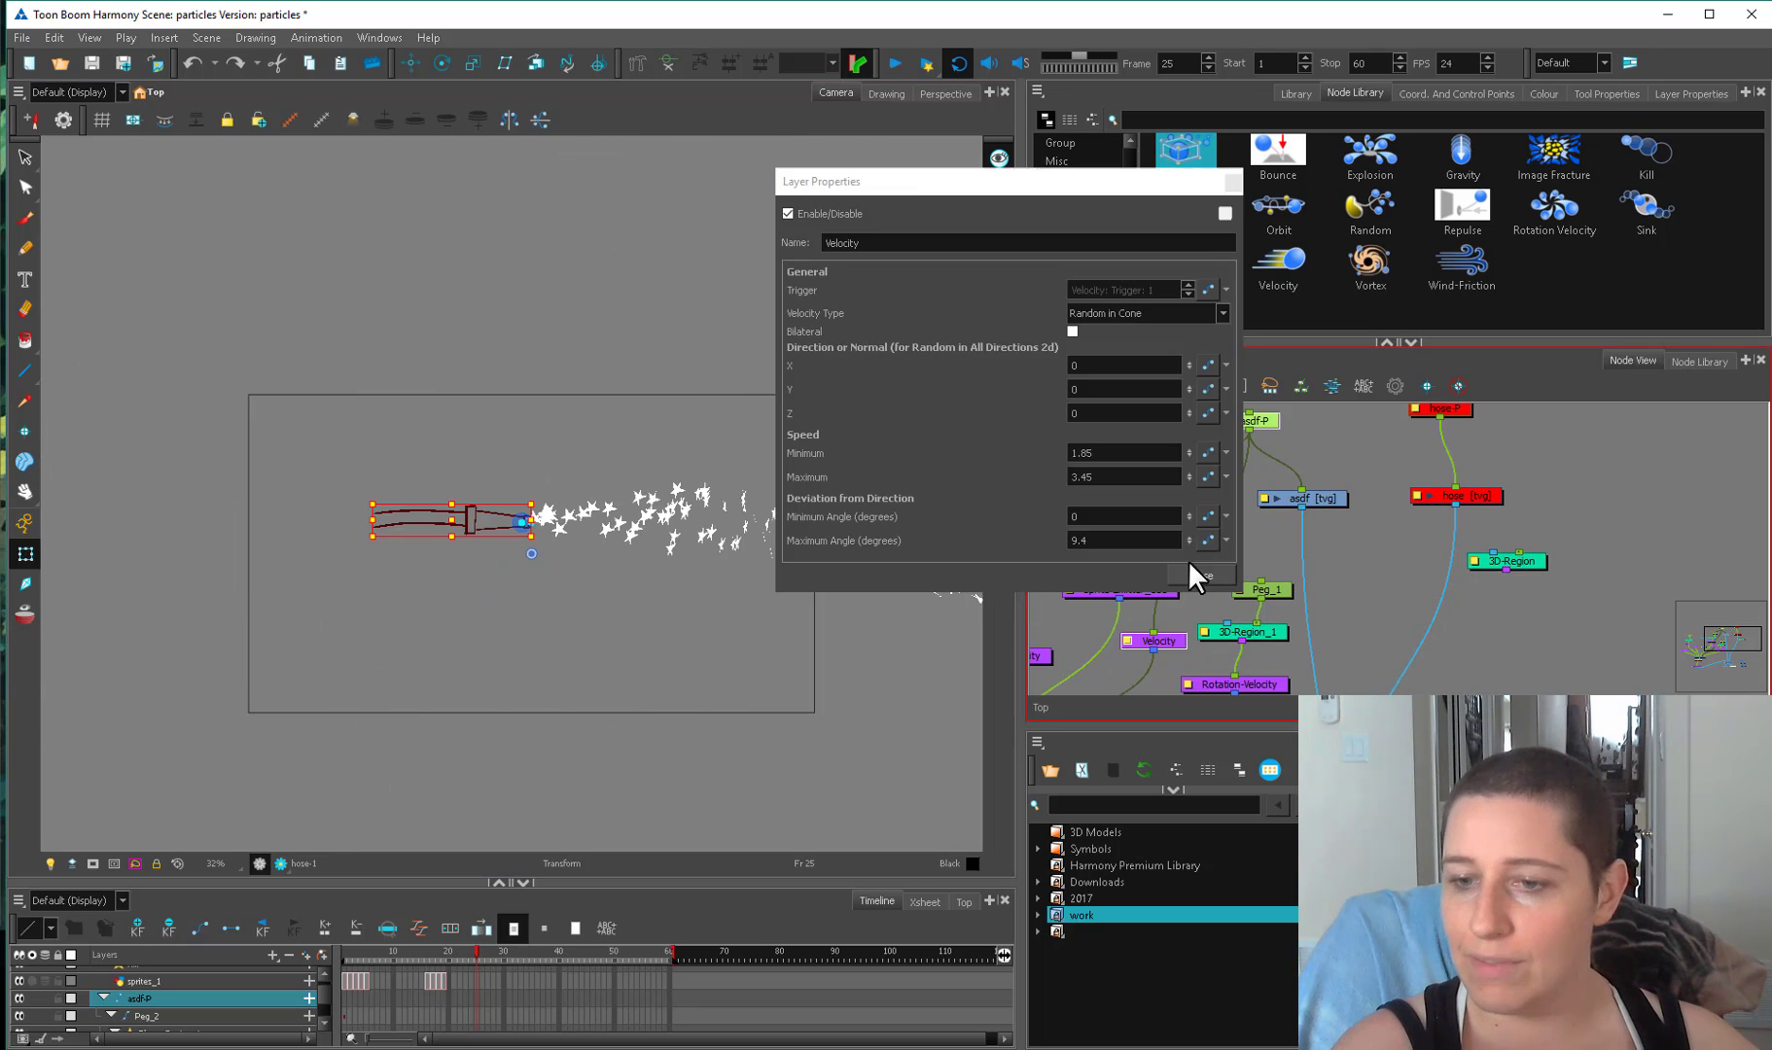
Set the Velocity node's X direction to 1 and rotate the hose with asdf-P so its tip points upward.
{"action": "double_click", "coordinate": [1091, 364]}
{"action": "type", "text": "1"}
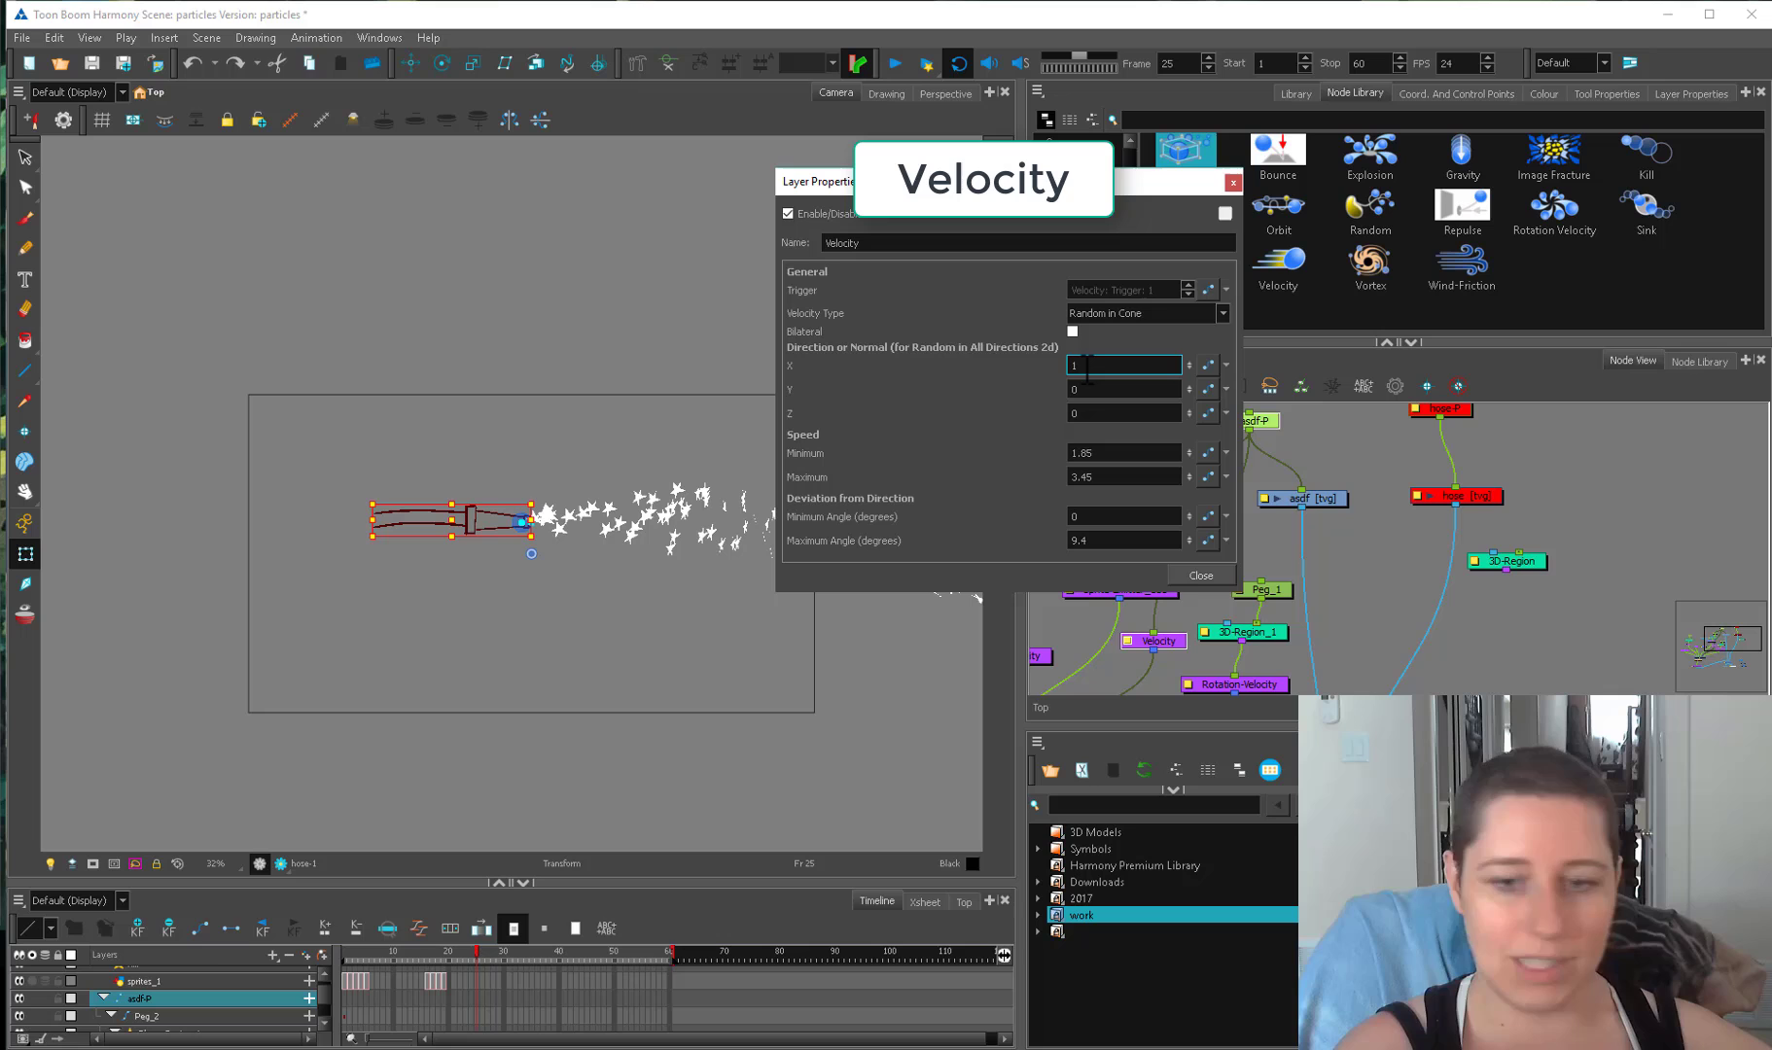
{"action": "left_click", "coordinate": [1232, 181]}
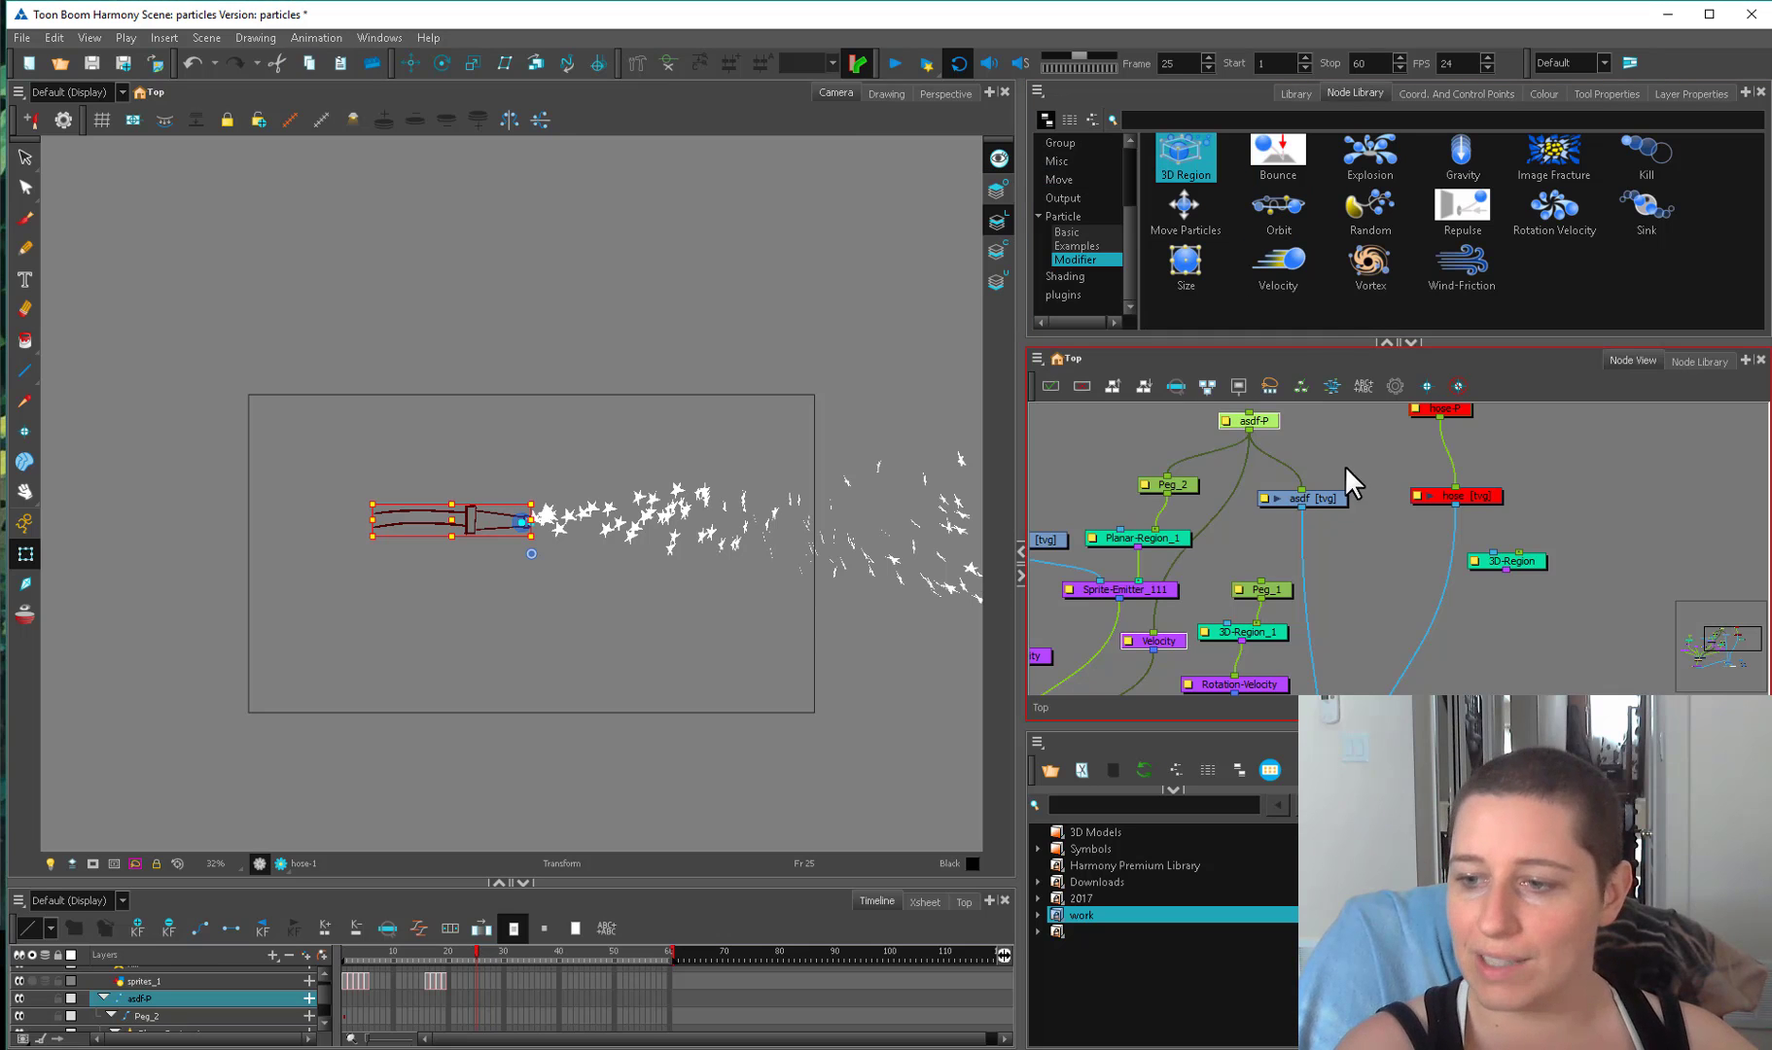
{"action": "mouse_move", "coordinate": [379, 557]}
{"action": "left_mouse_down"}
{"action": "mouse_move", "coordinate": [380, 585]}
{"action": "mouse_move", "coordinate": [533, 679]}
{"action": "mouse_move", "coordinate": [482, 671]}
{"action": "mouse_move", "coordinate": [408, 544]}
{"action": "mouse_move", "coordinate": [540, 428]}
{"action": "mouse_move", "coordinate": [609, 574]}
{"action": "mouse_move", "coordinate": [603, 525]}
{"action": "mouse_move", "coordinate": [494, 574]}
{"action": "mouse_move", "coordinate": [526, 601]}
{"action": "mouse_move", "coordinate": [476, 544]}
{"action": "mouse_move", "coordinate": [569, 560]}
{"action": "mouse_move", "coordinate": [515, 594]}
{"action": "mouse_move", "coordinate": [494, 547]}
{"action": "mouse_move", "coordinate": [488, 572]}
{"action": "left_mouse_up"}
Review the Velocity node's direction settings and the asdf drawing's transformation properties.
{"action": "double_click", "coordinate": [1138, 642]}
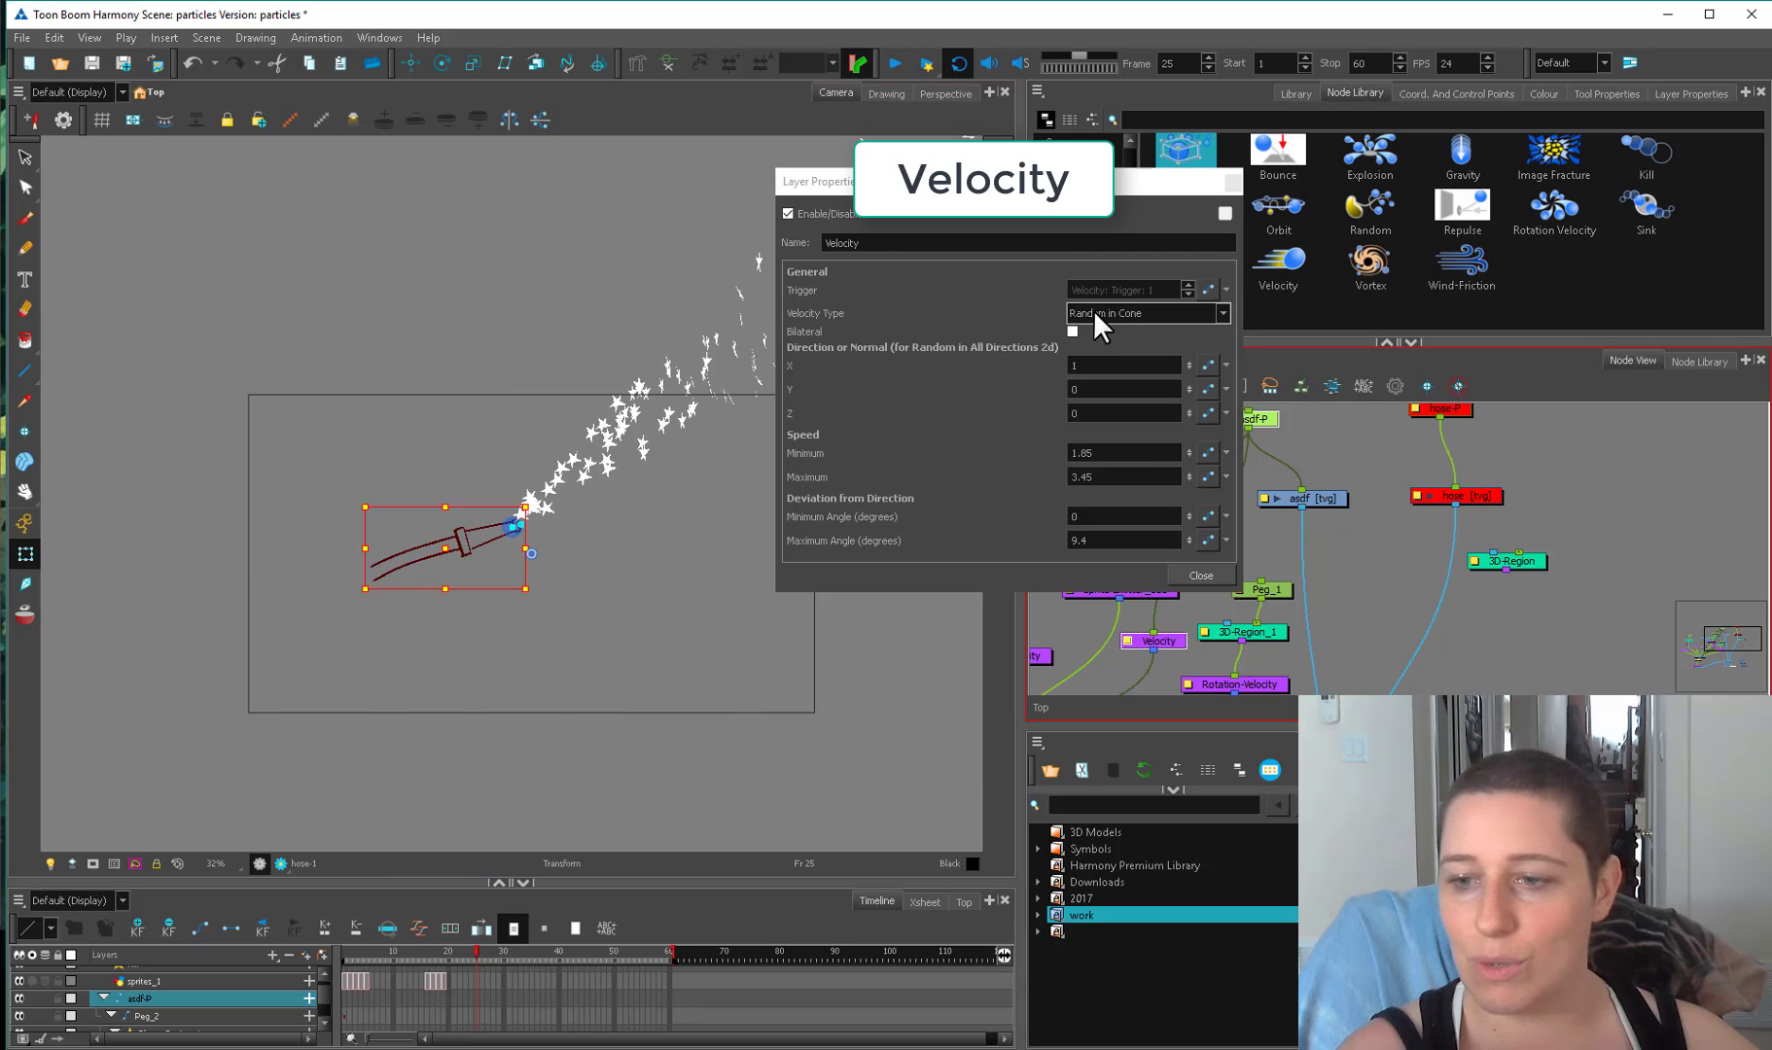
{"action": "left_click", "coordinate": [1108, 367]}
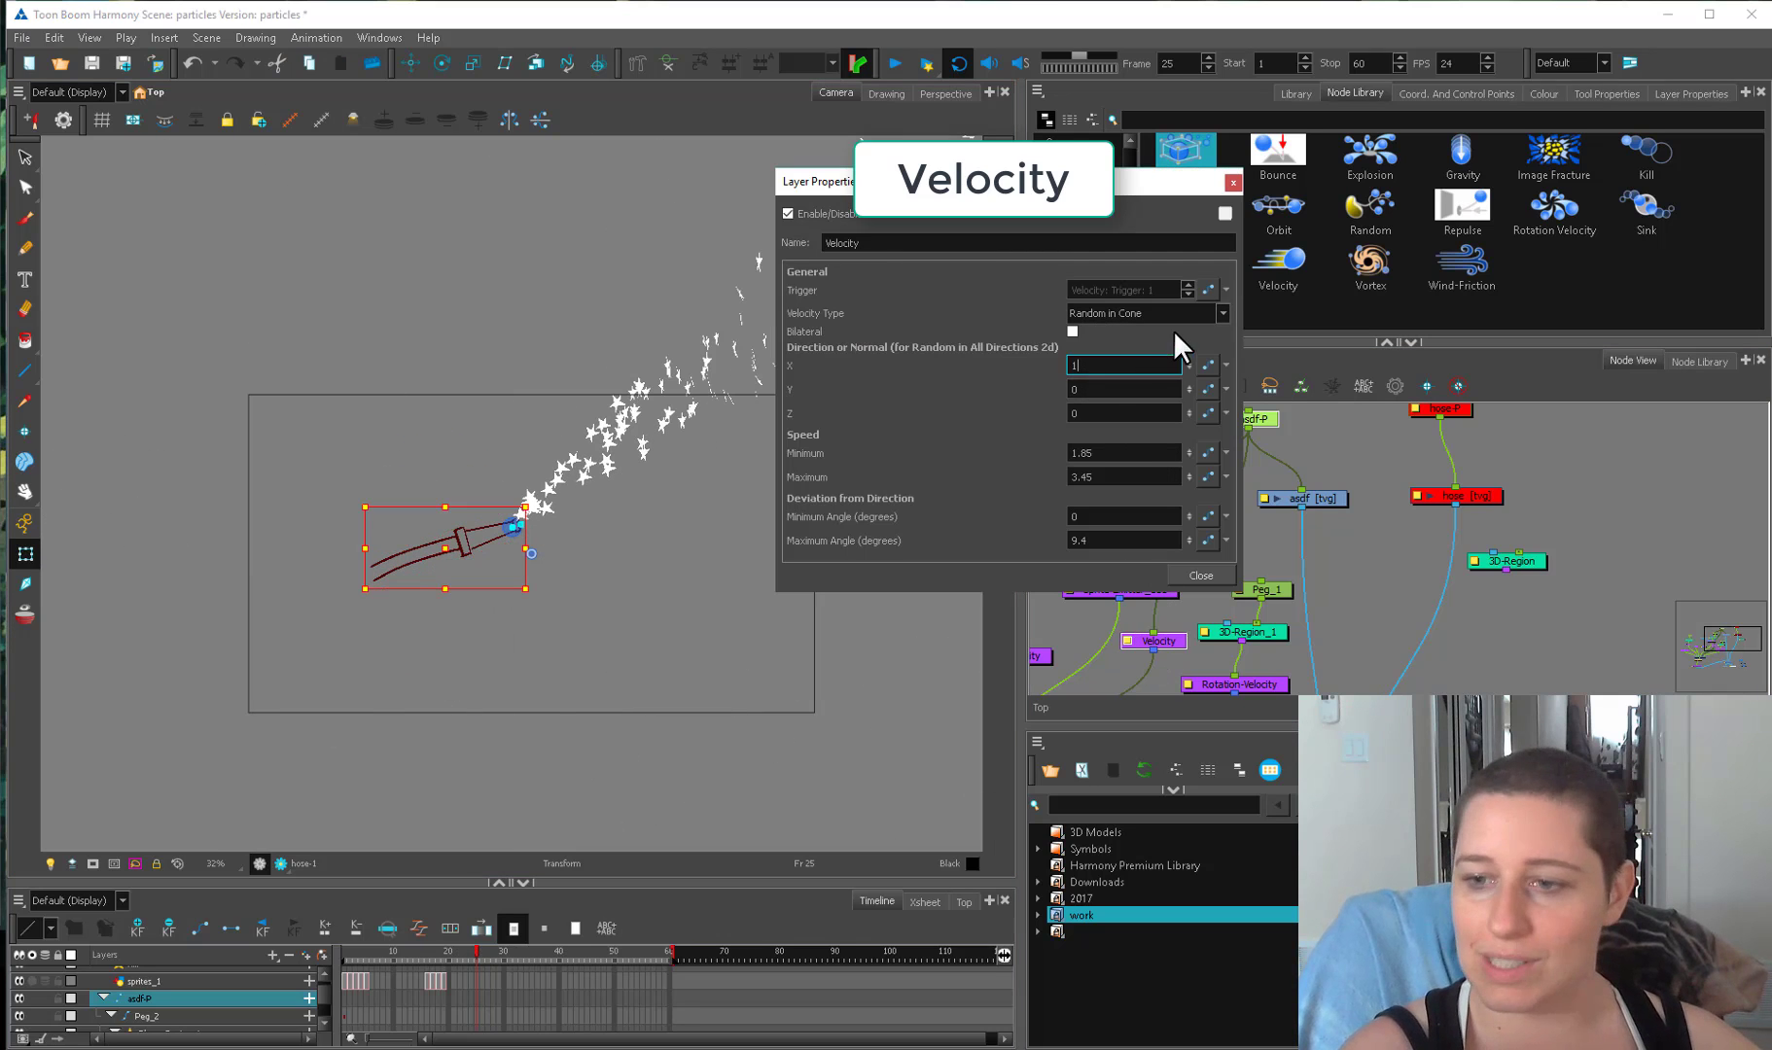
{"action": "left_click", "coordinate": [1232, 182]}
{"action": "double_click", "coordinate": [1269, 498]}
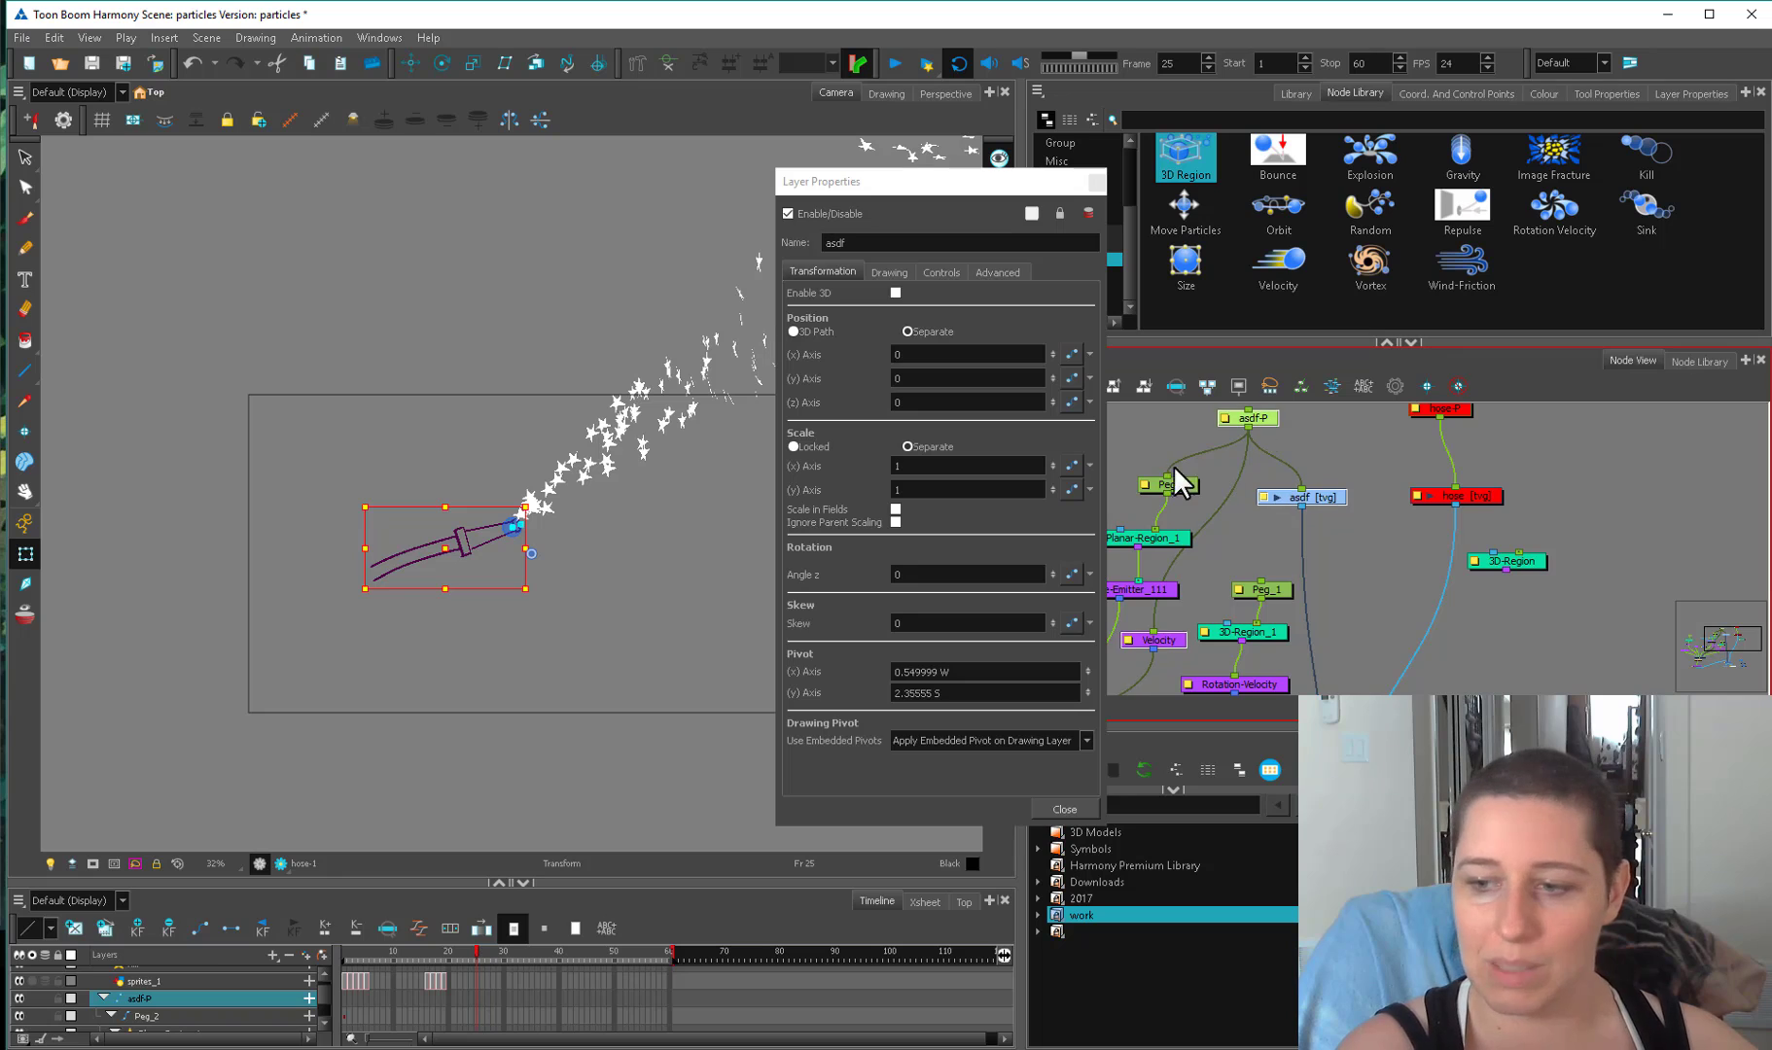
{"action": "left_click", "coordinate": [1074, 805]}
{"action": "left_click", "coordinate": [1254, 418]}
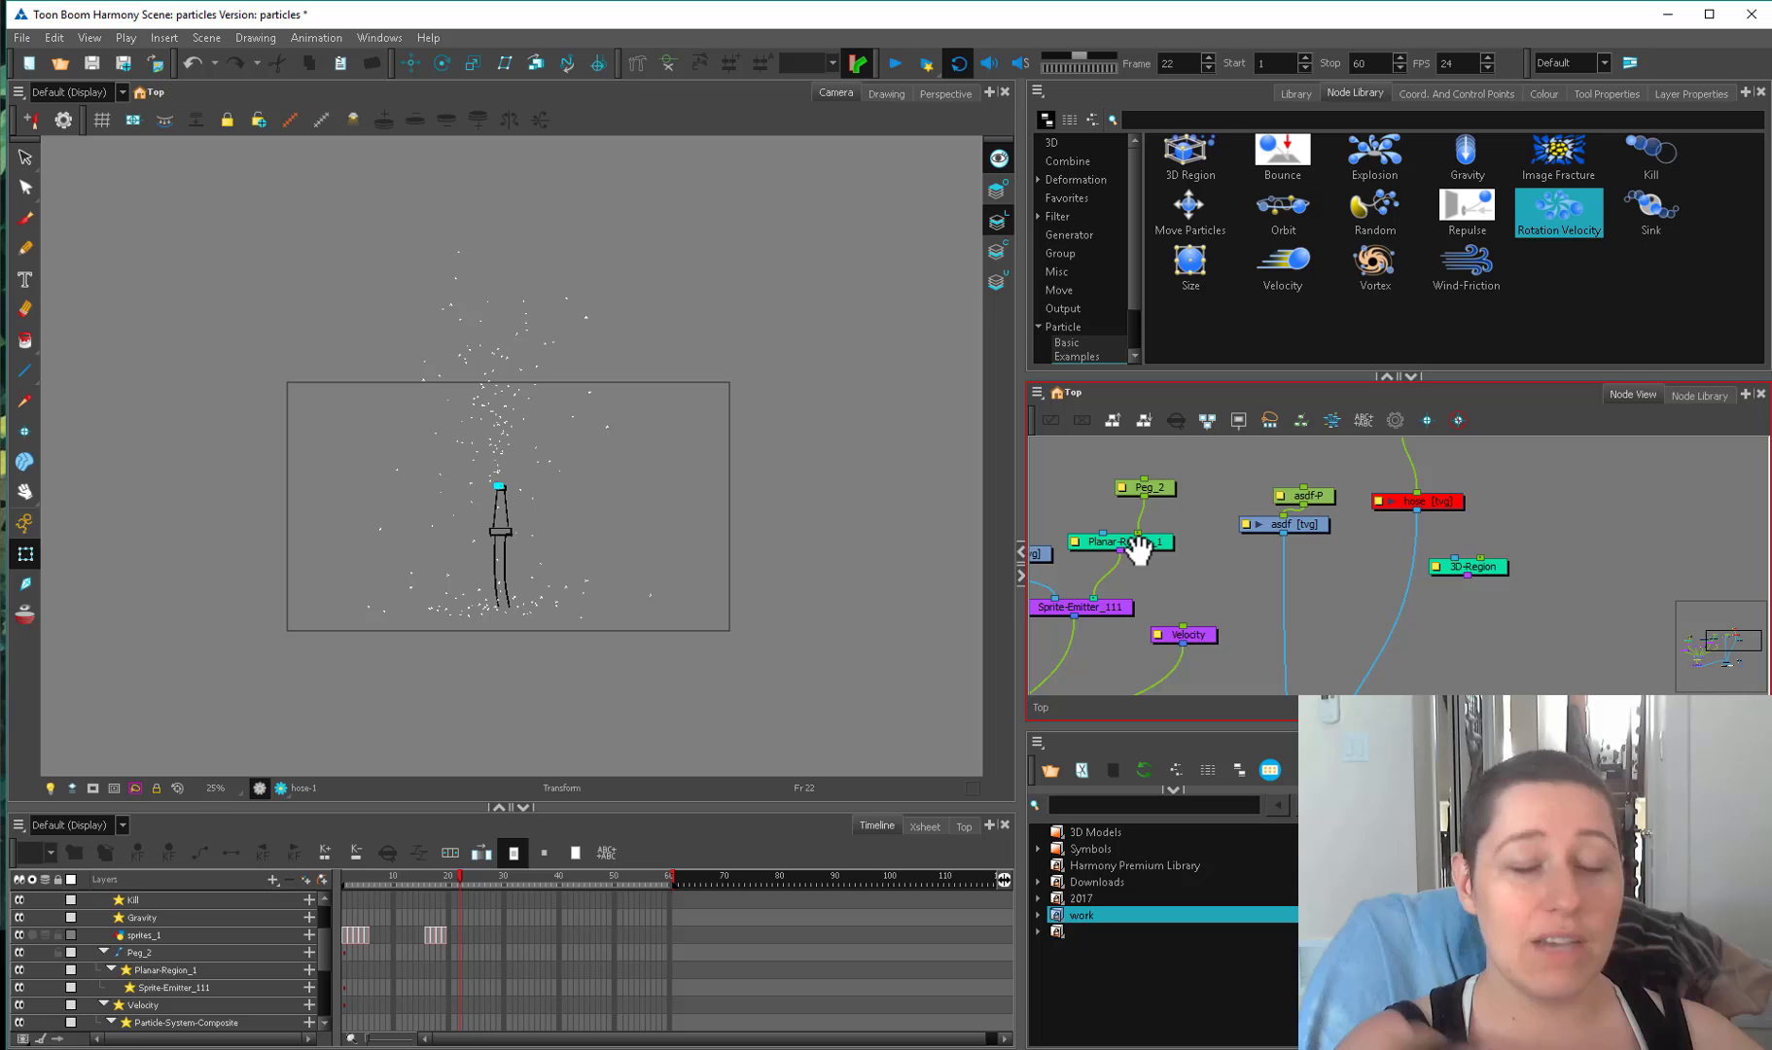
Add a parent peg to the Particle-Visualizer node and select it.
{"action": "left_click_drag", "start_coordinate": [1081, 607], "coordinate": [1313, 498]}
{"action": "scroll", "coordinate": [1313, 498], "scroll_direction": "down", "scroll_amount": 1}
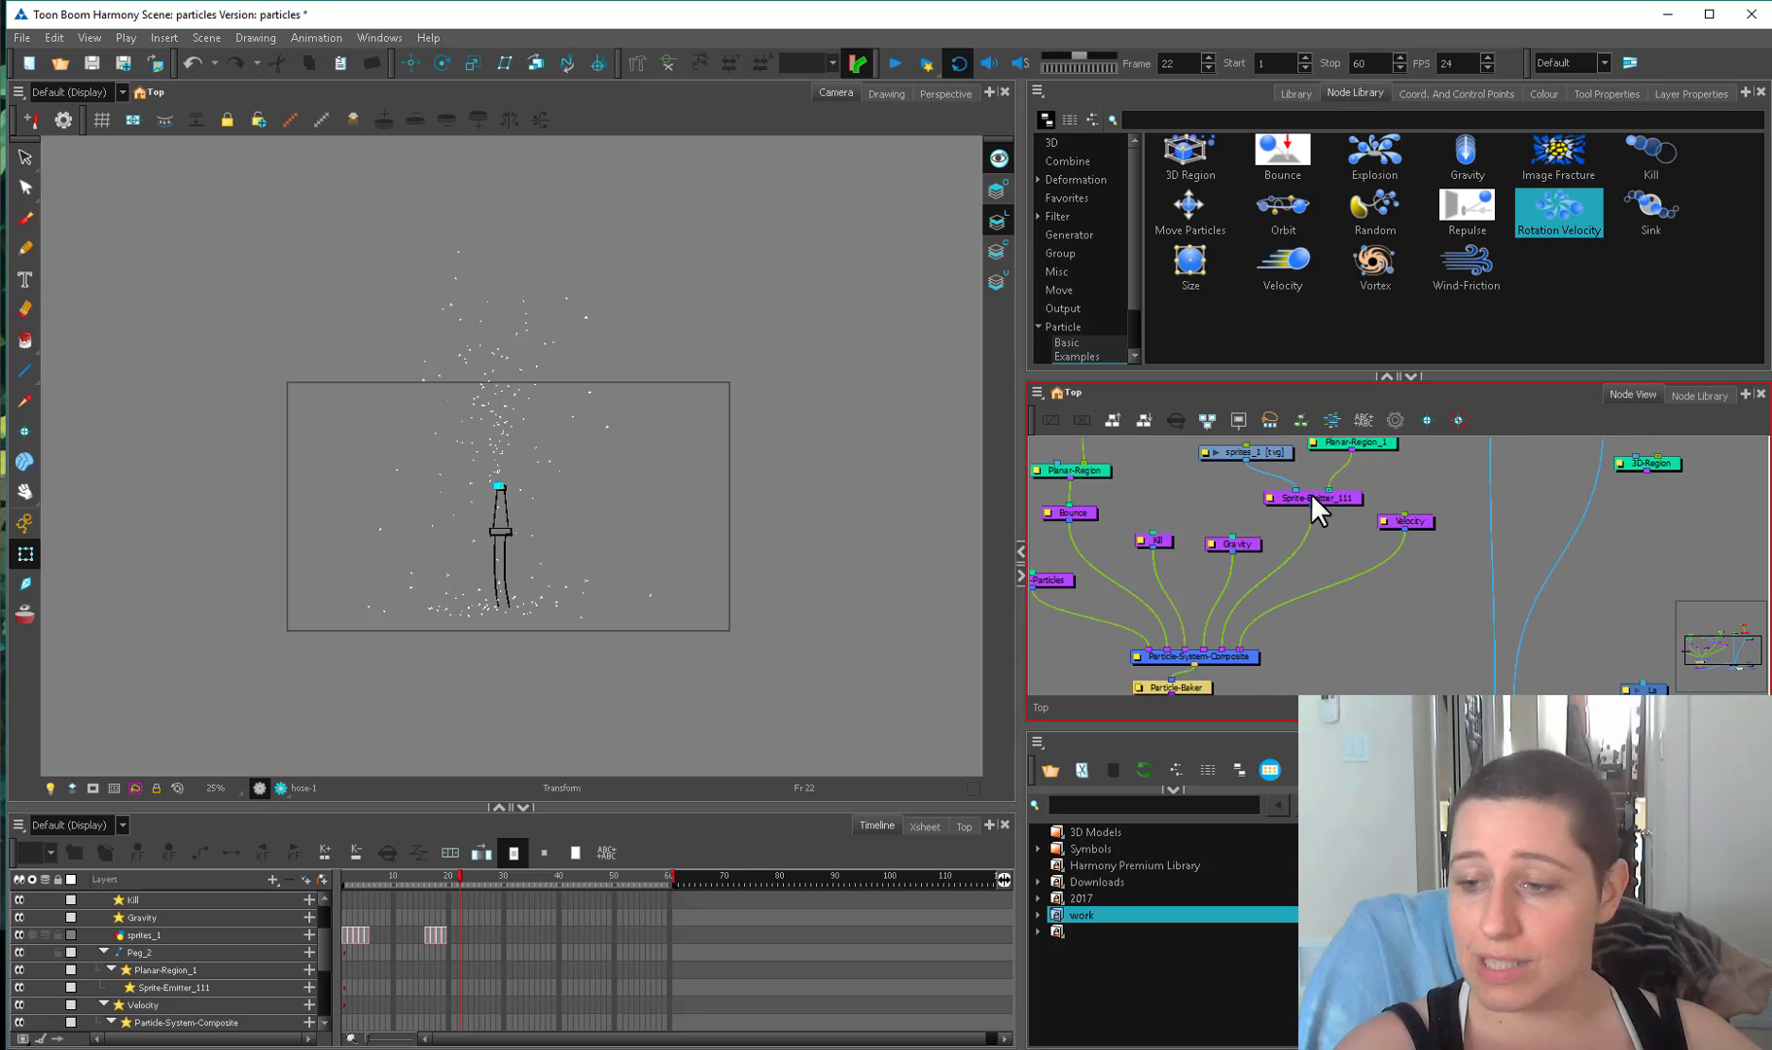
{"action": "left_click_drag", "start_coordinate": [1257, 581], "coordinate": [1183, 447]}
{"action": "left_click", "coordinate": [1154, 618]}
{"action": "left_click_drag", "start_coordinate": [1154, 618], "coordinate": [1225, 618]}
{"action": "scroll", "coordinate": [1224, 618], "scroll_direction": "up", "scroll_amount": 1}
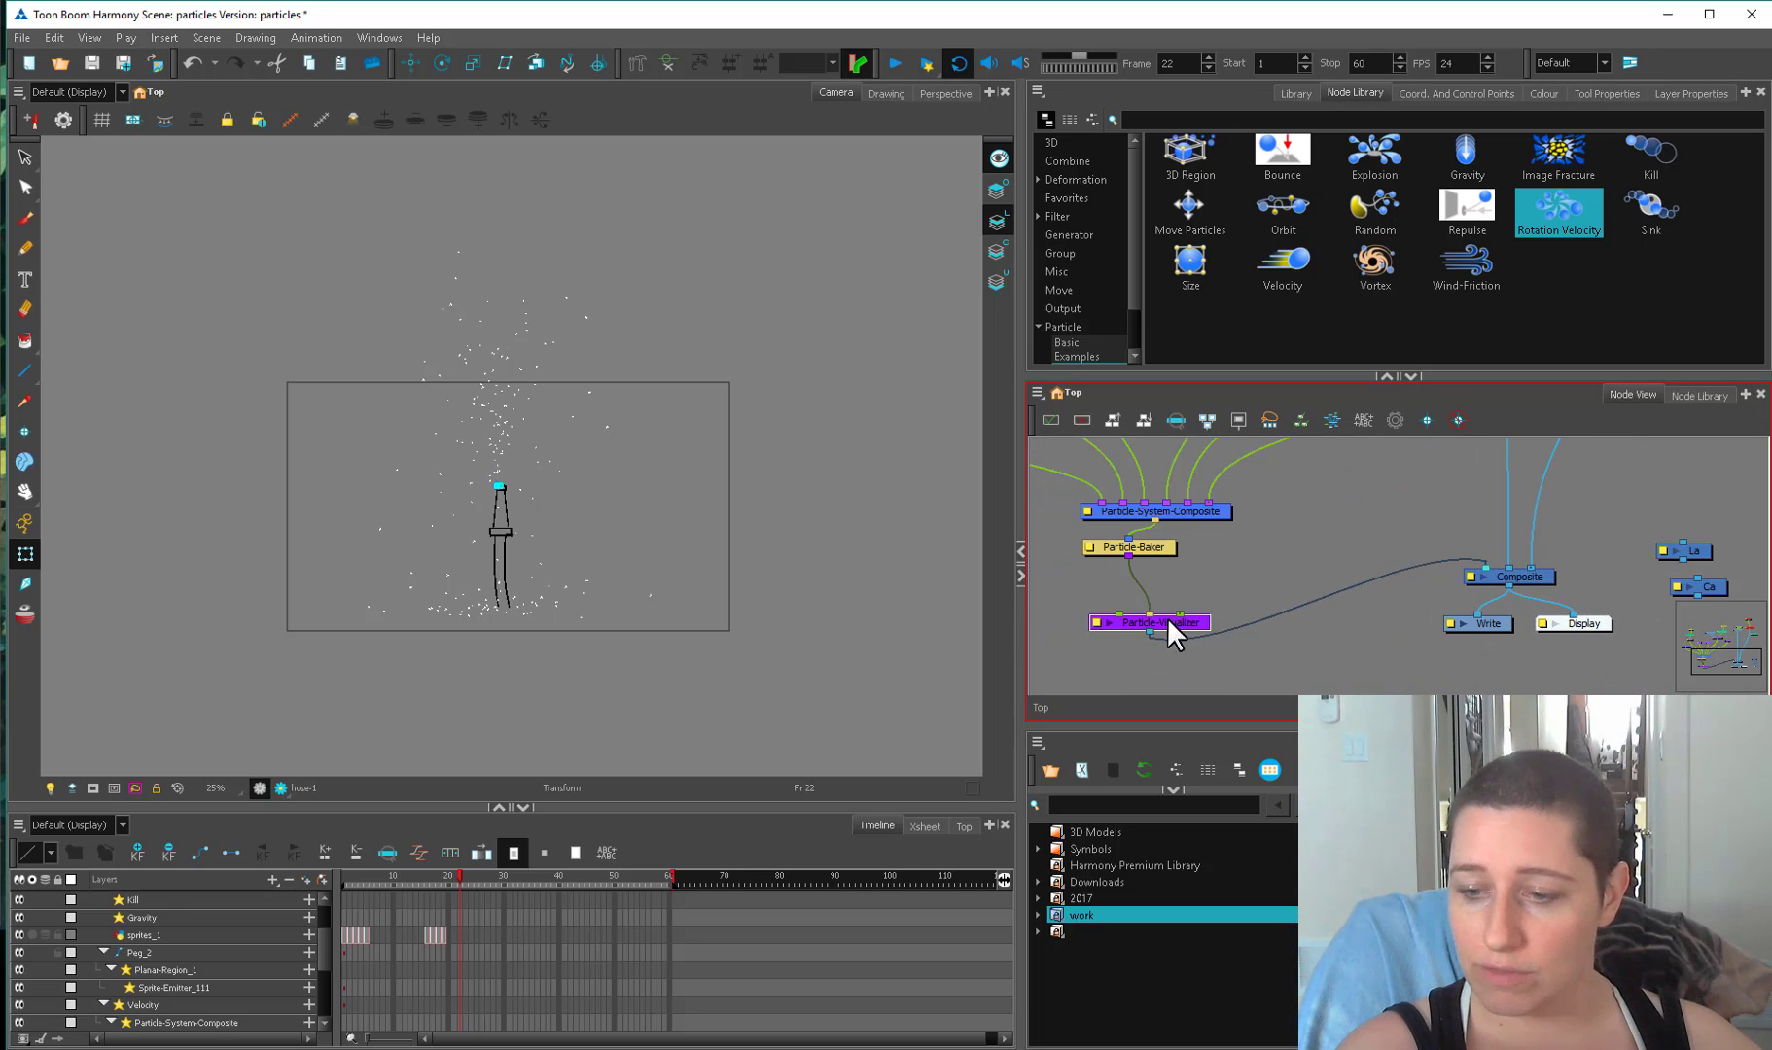
{"action": "left_click", "coordinate": [1048, 588]}
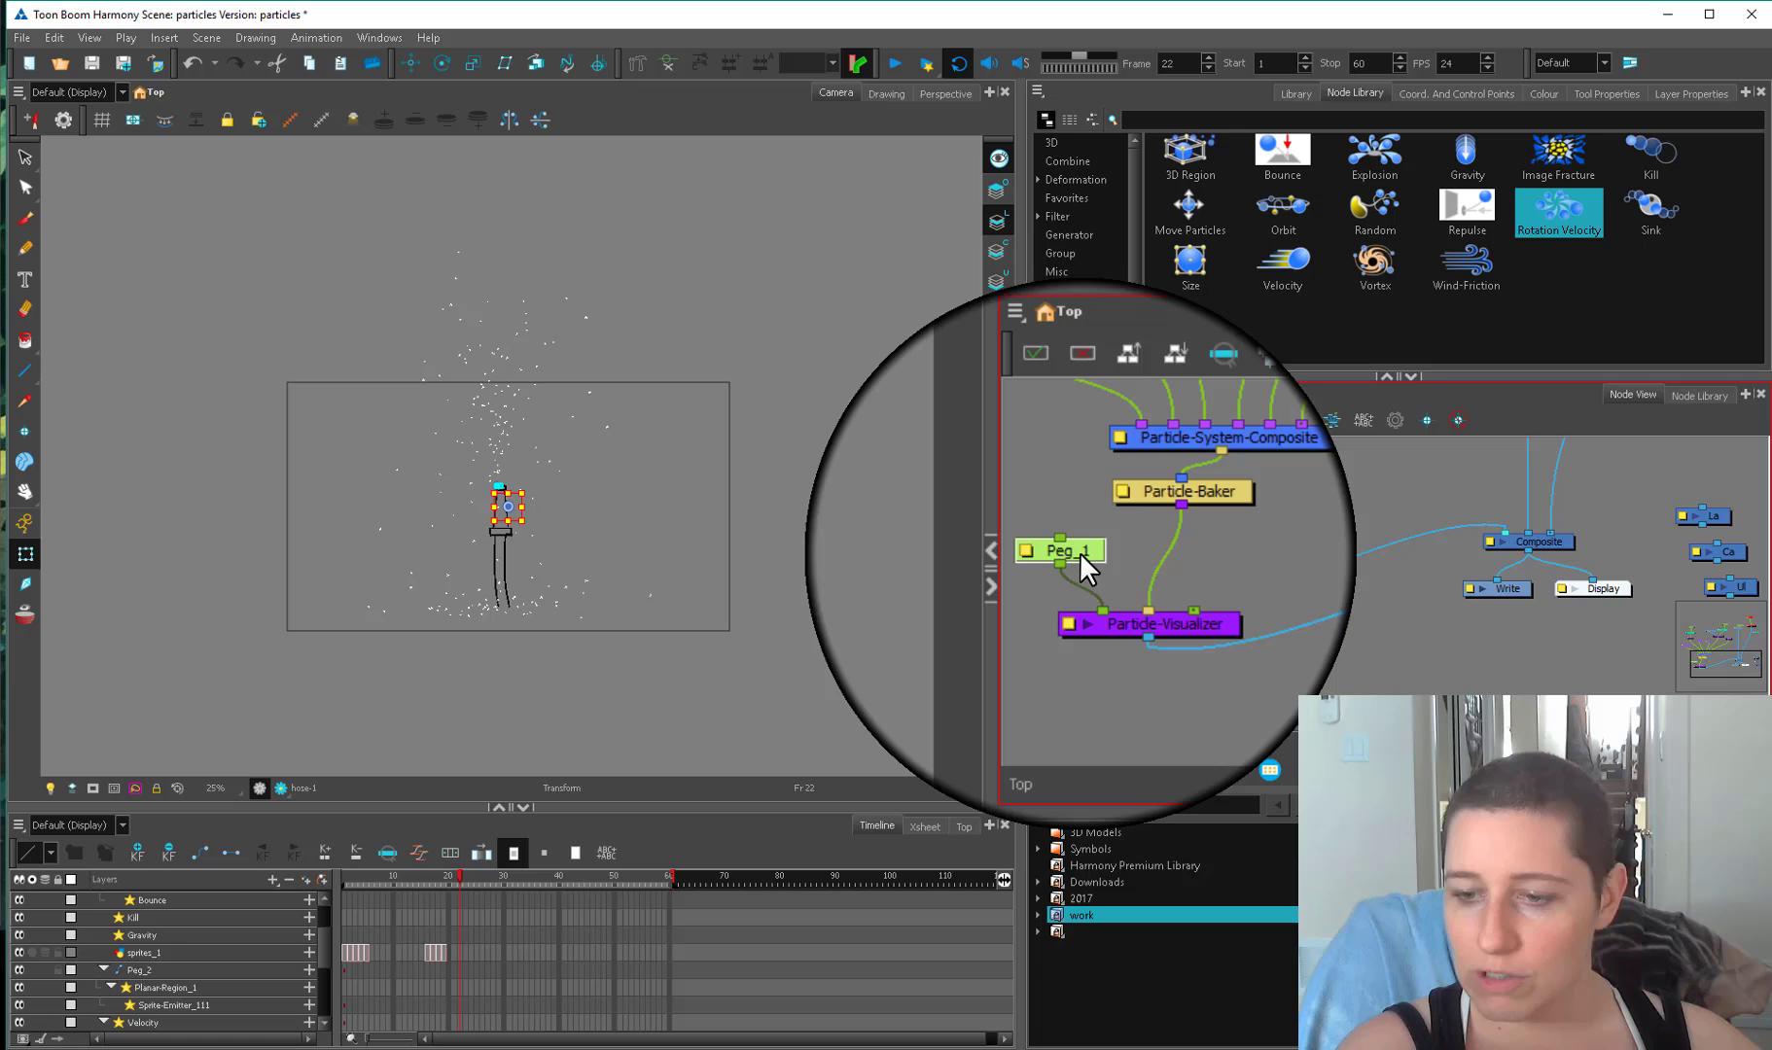
Move all the particles to the right and rotate them with the Particle-Visualizer's Peg_1 at frame 22.
{"action": "left_click_drag", "start_coordinate": [1132, 562], "coordinate": [1188, 548]}
{"action": "scroll", "coordinate": [1188, 548], "scroll_direction": "up", "scroll_amount": 1}
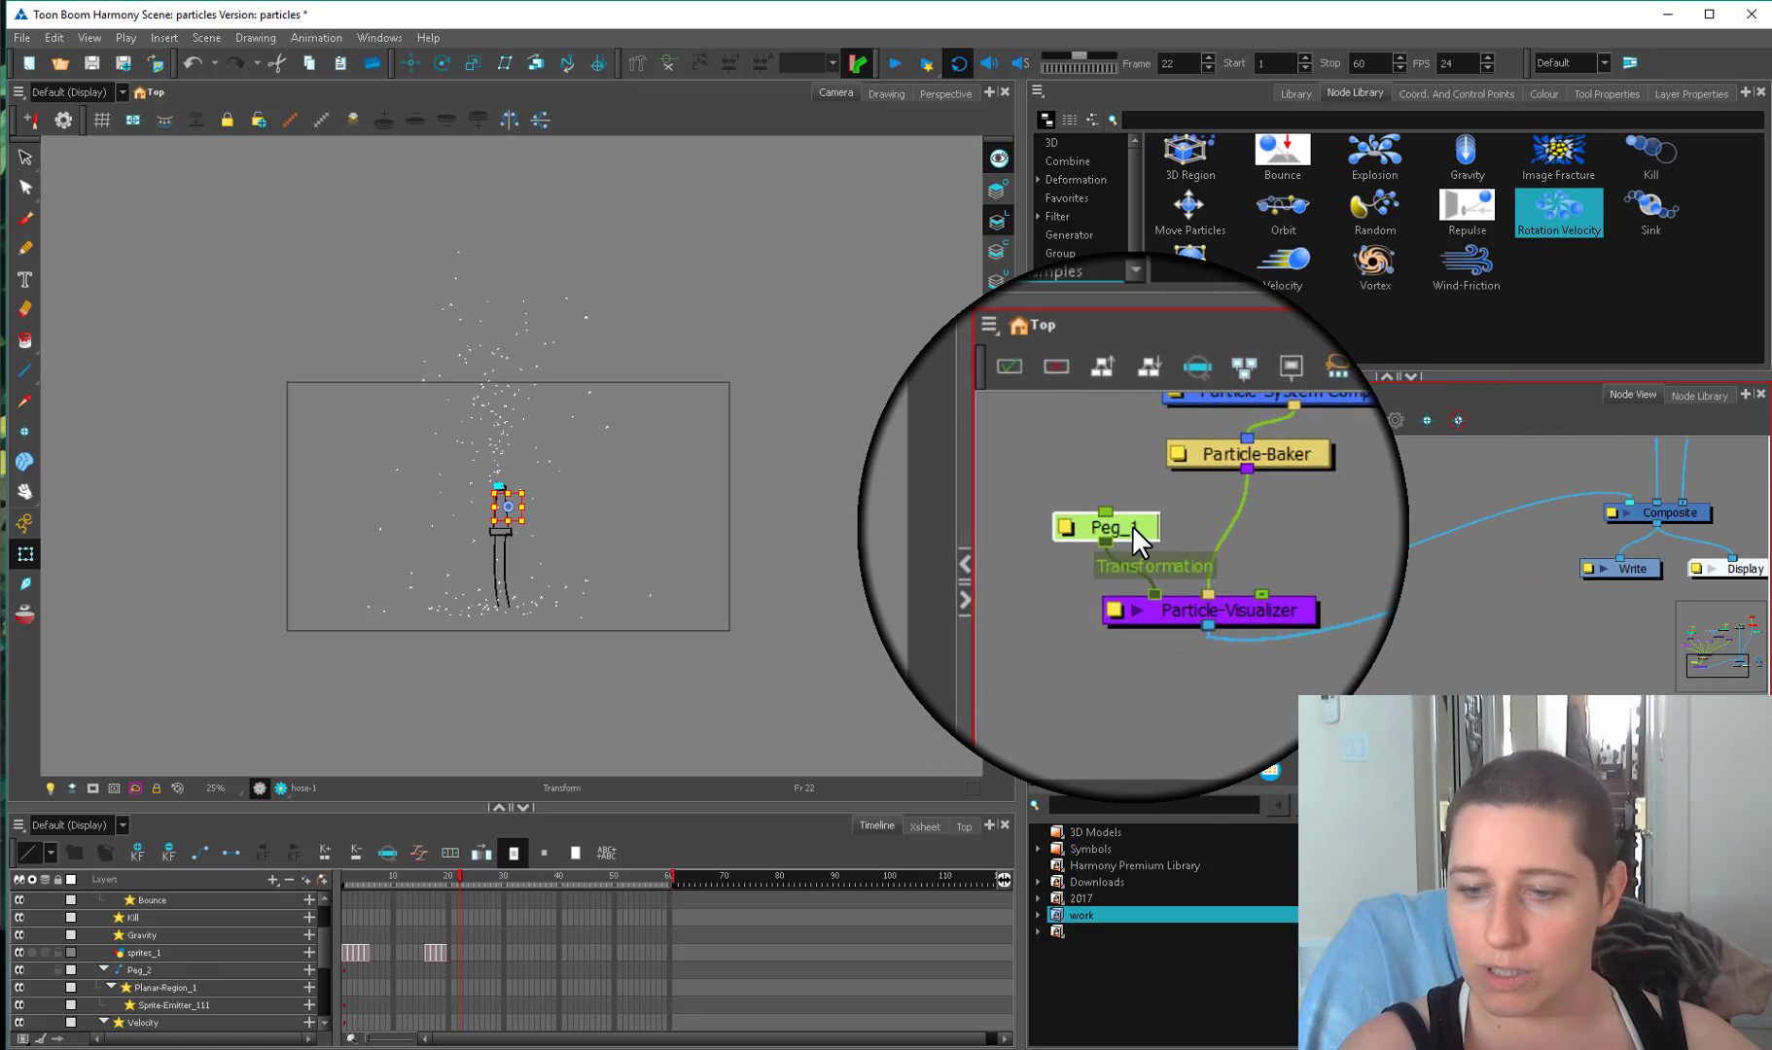
{"action": "mouse_move", "coordinate": [526, 518]}
{"action": "left_mouse_down"}
{"action": "mouse_move", "coordinate": [540, 457]}
{"action": "mouse_move", "coordinate": [358, 543]}
{"action": "mouse_move", "coordinate": [550, 474]}
{"action": "mouse_move", "coordinate": [708, 484]}
{"action": "mouse_move", "coordinate": [781, 446]}
{"action": "left_mouse_up"}
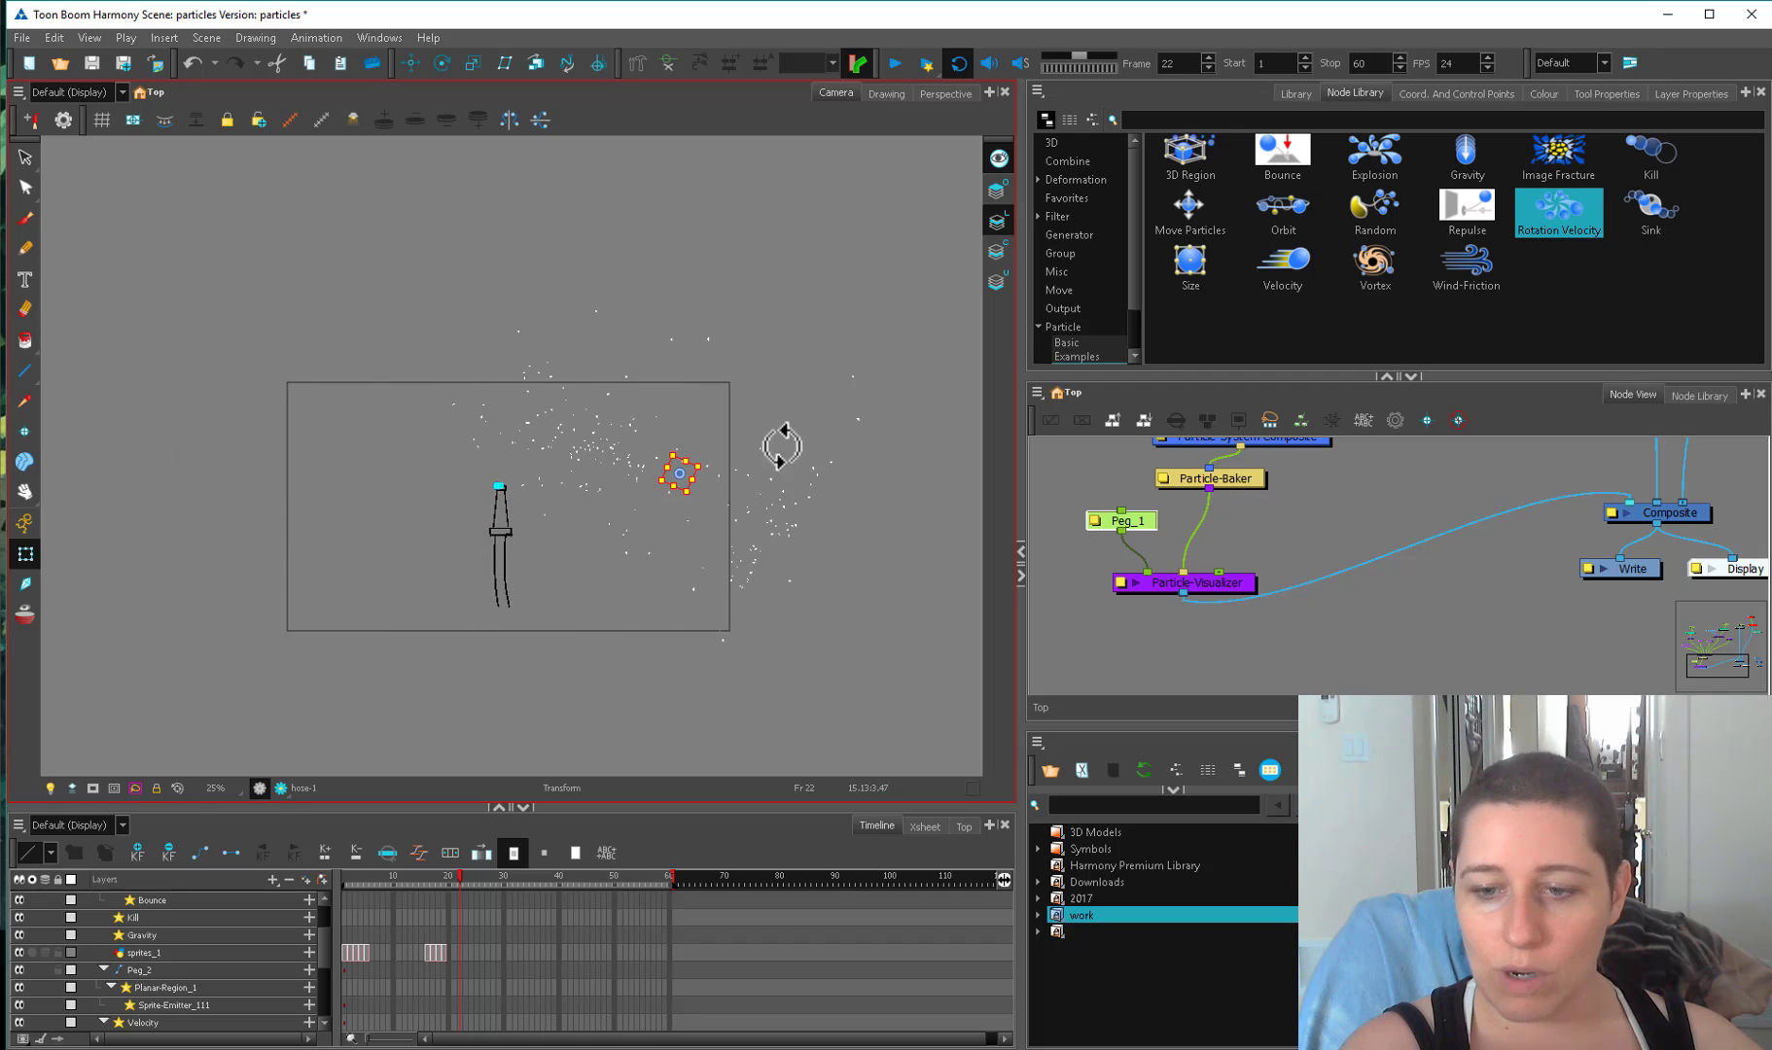
Select Planar-Region_1 and Planar-Region and show their controls in the camera view.
{"action": "left_click_drag", "start_coordinate": [1280, 496], "coordinate": [1341, 695]}
{"action": "left_click_drag", "start_coordinate": [1472, 546], "coordinate": [1434, 591]}
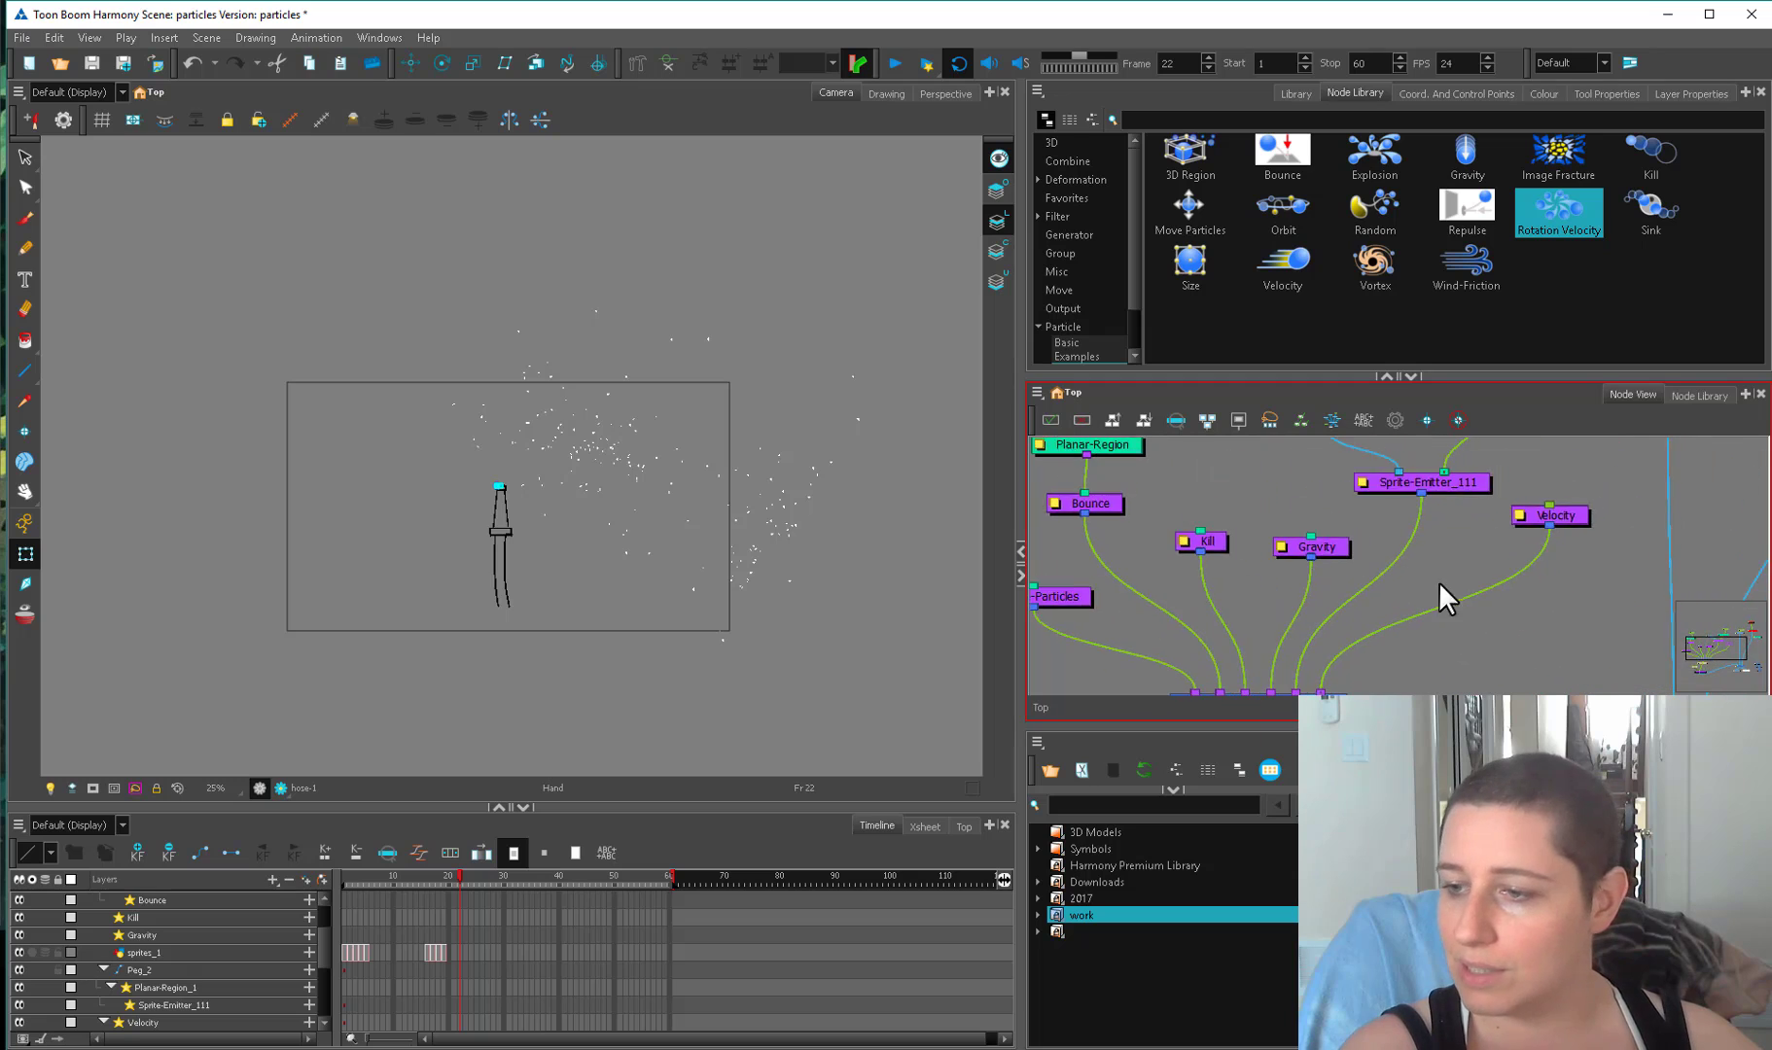
{"action": "key", "text": "1"}
{"action": "left_click", "coordinate": [1444, 512]}
{"action": "scroll", "coordinate": [1390, 504], "scroll_direction": "up", "scroll_amount": 2}
{"action": "left_click", "coordinate": [1452, 502]}
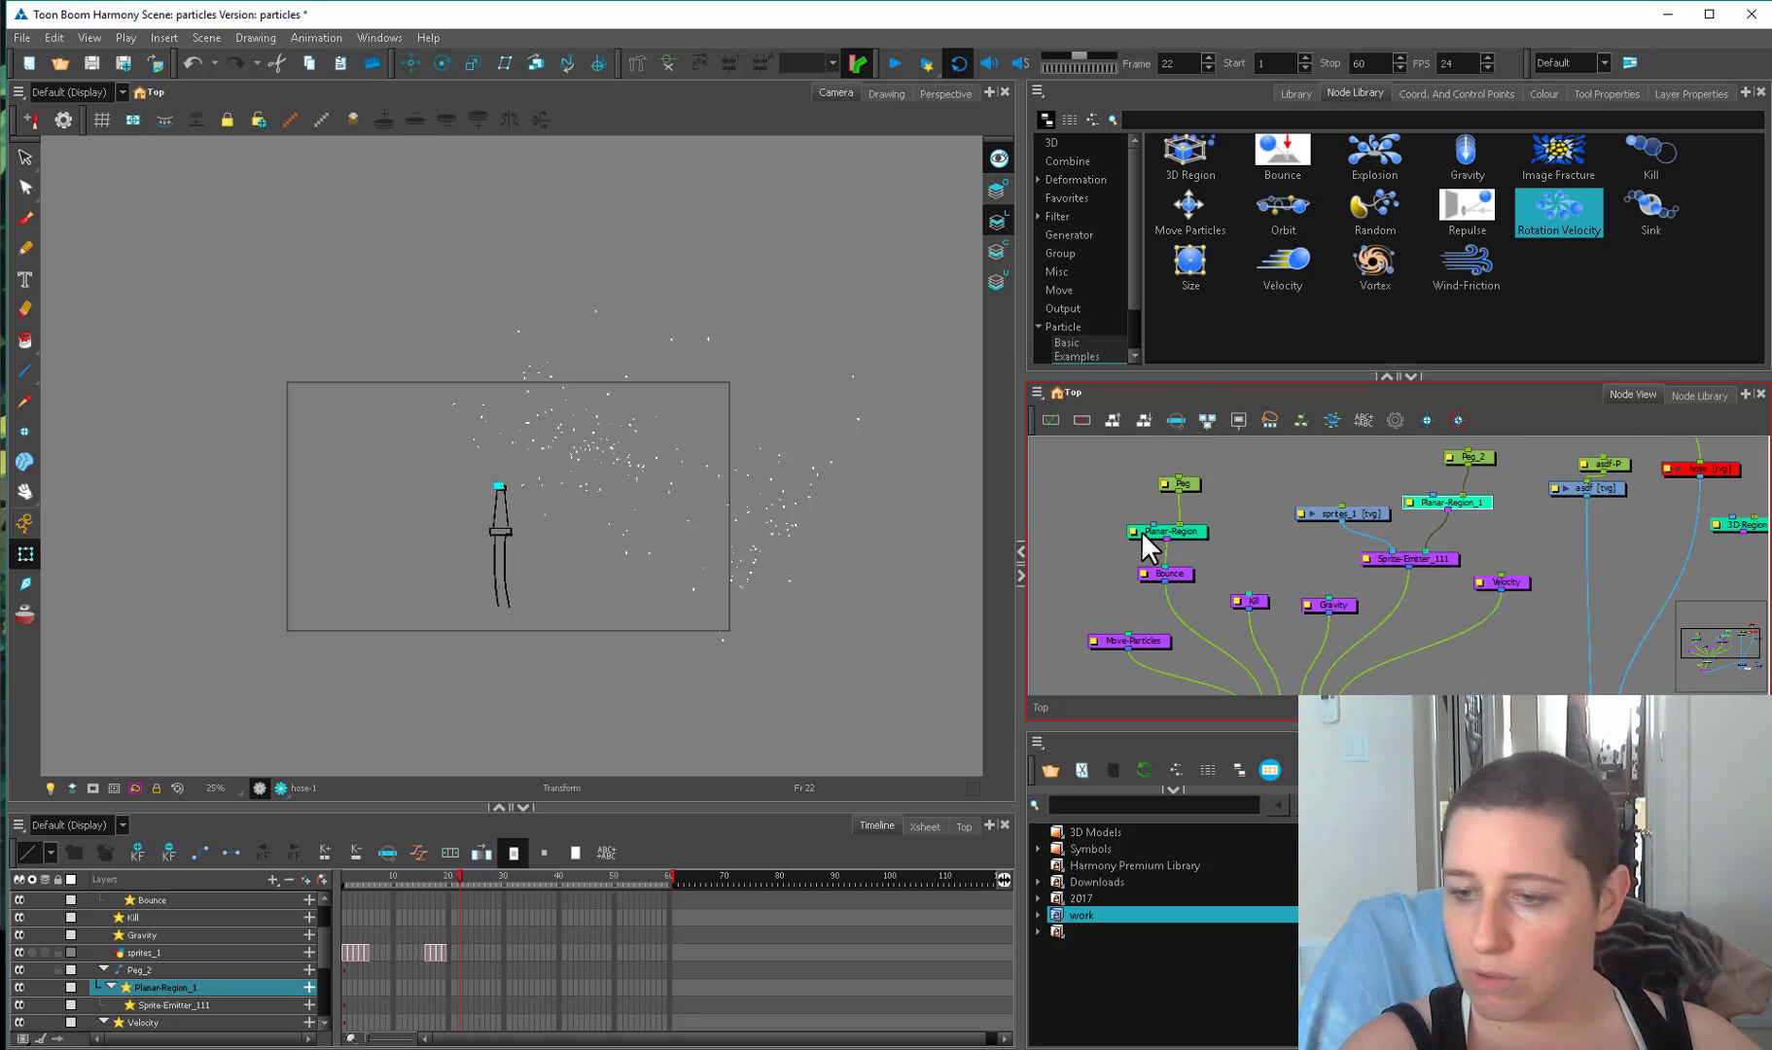
{"action": "key", "text": "shift+F11"}
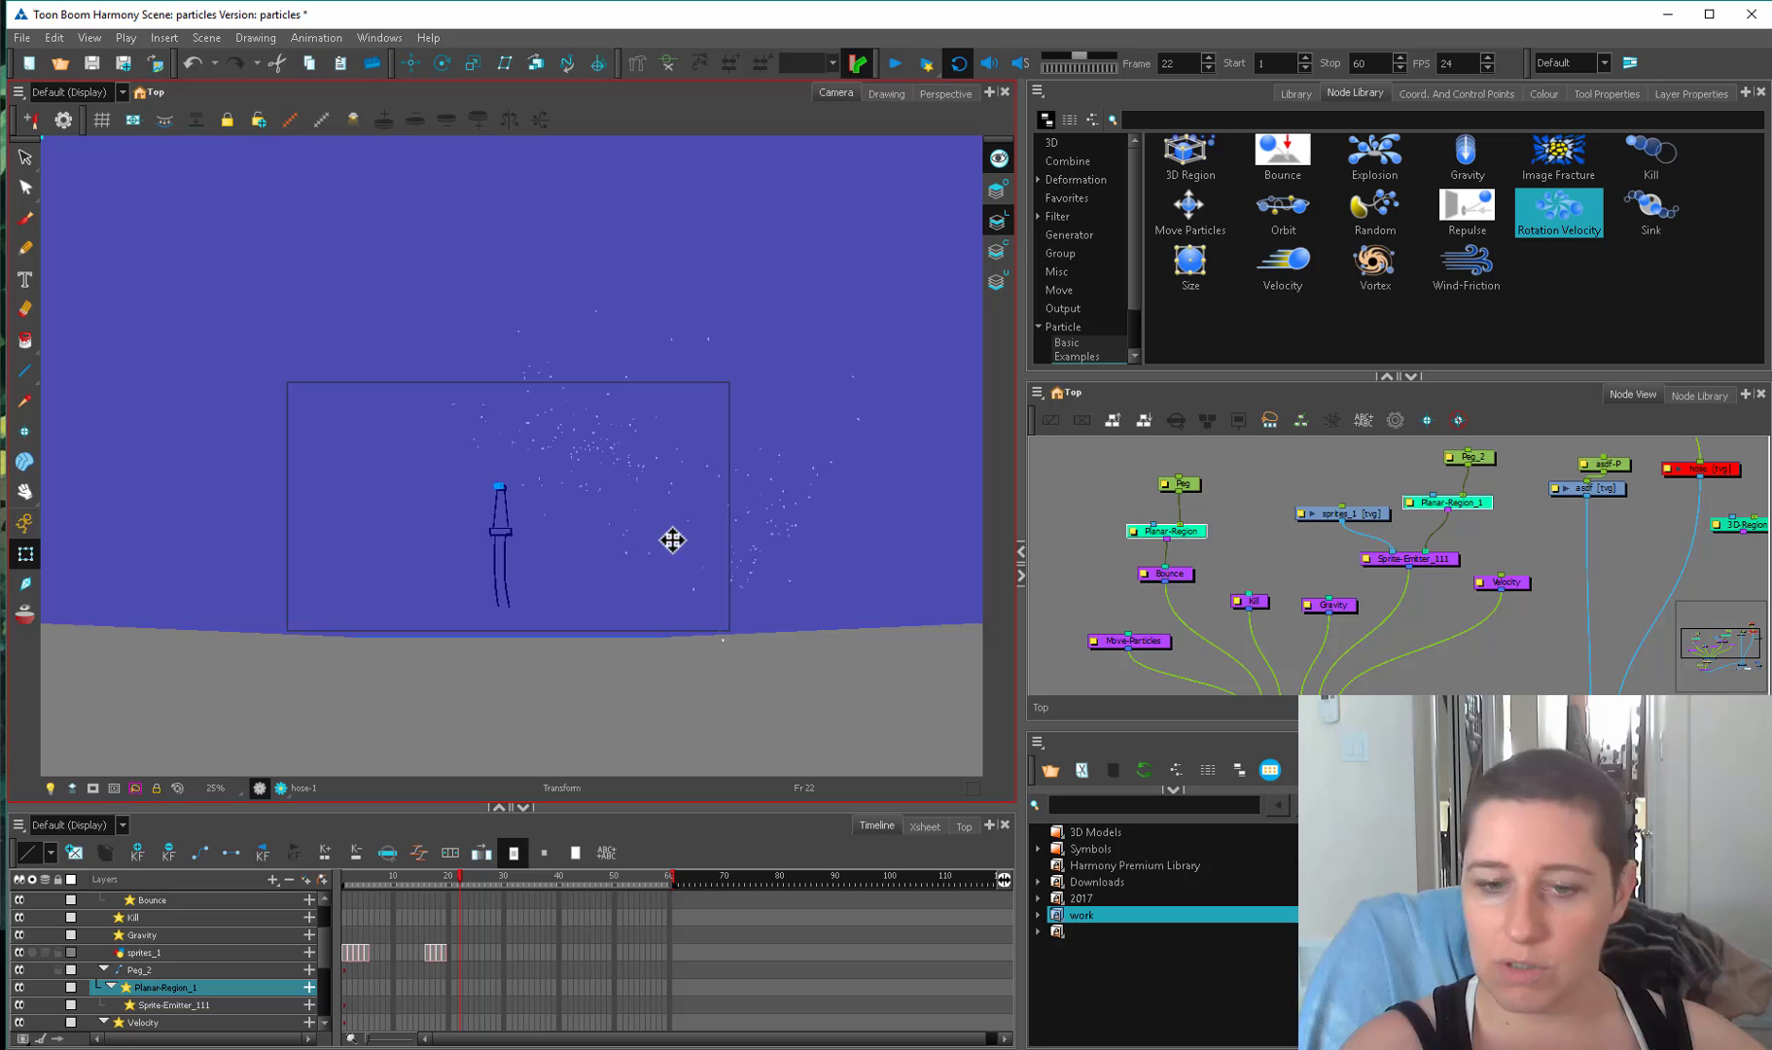
Move all the particles up and to the right with Peg_1 at frame 27 and inspect Planar-Region_1 in the node network.
{"action": "left_click", "coordinate": [903, 464]}
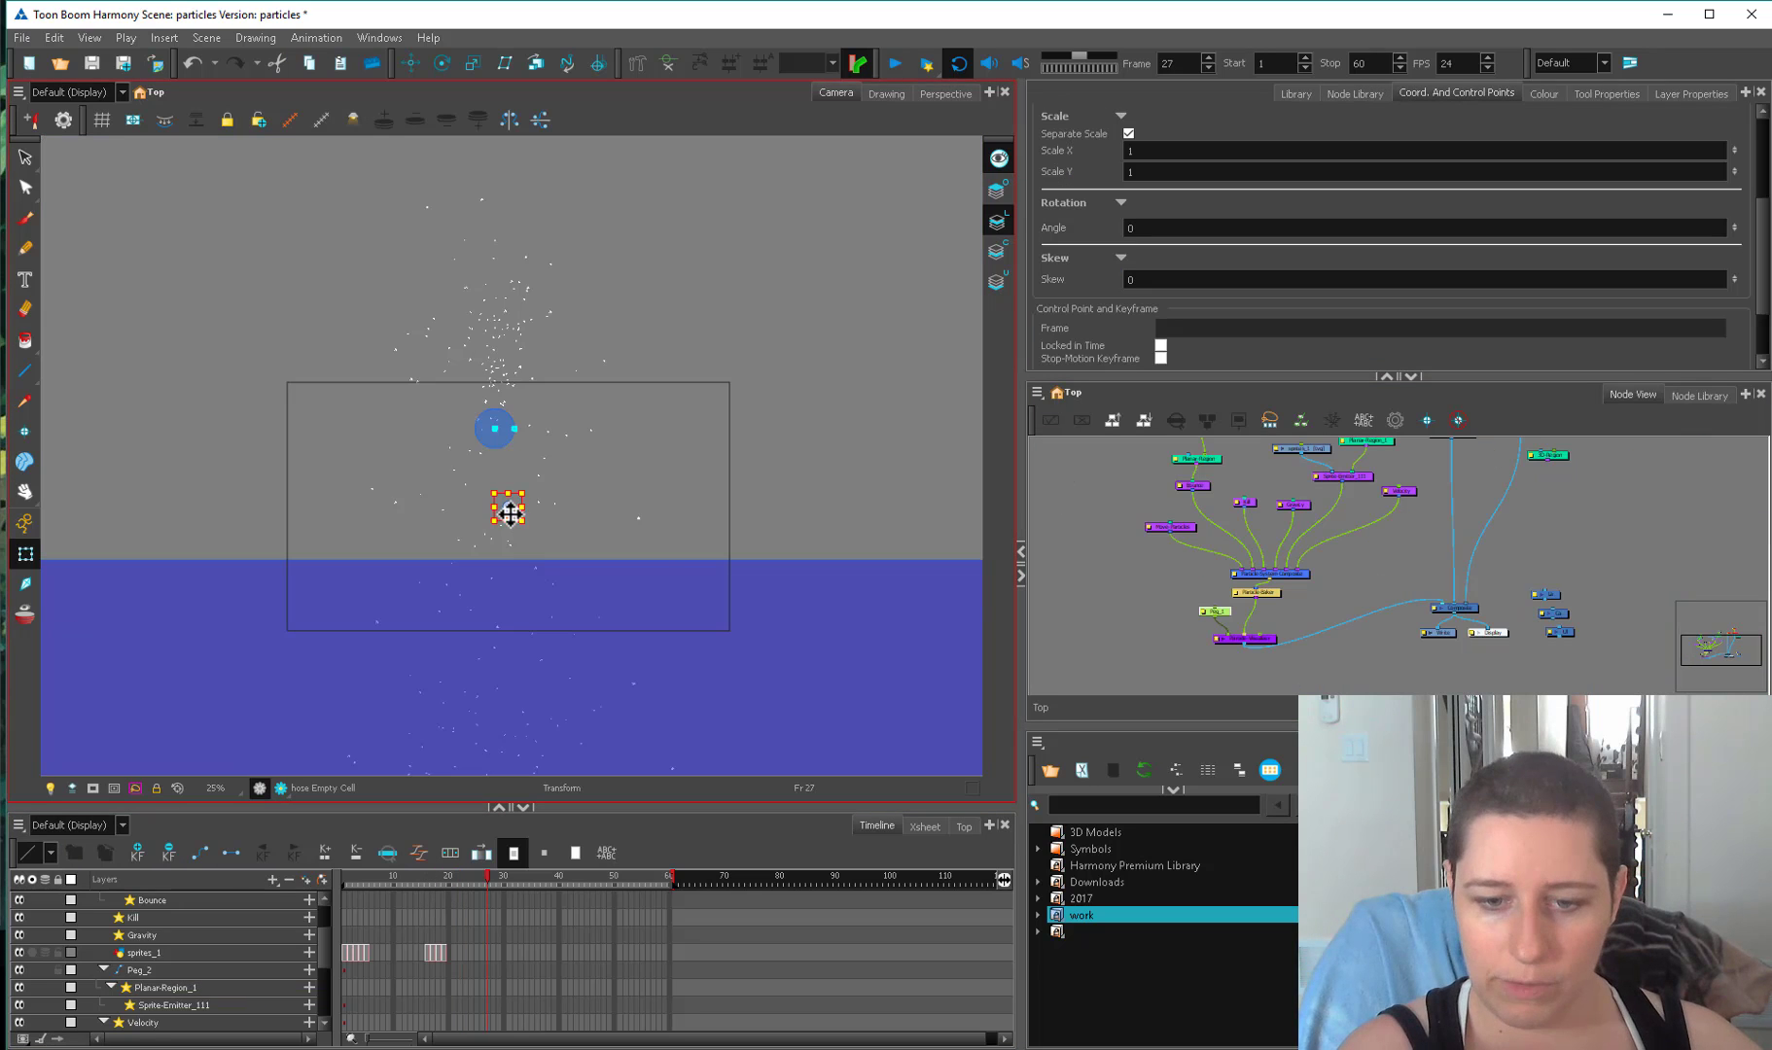
{"action": "left_click_drag", "start_coordinate": [515, 506], "coordinate": [772, 287]}
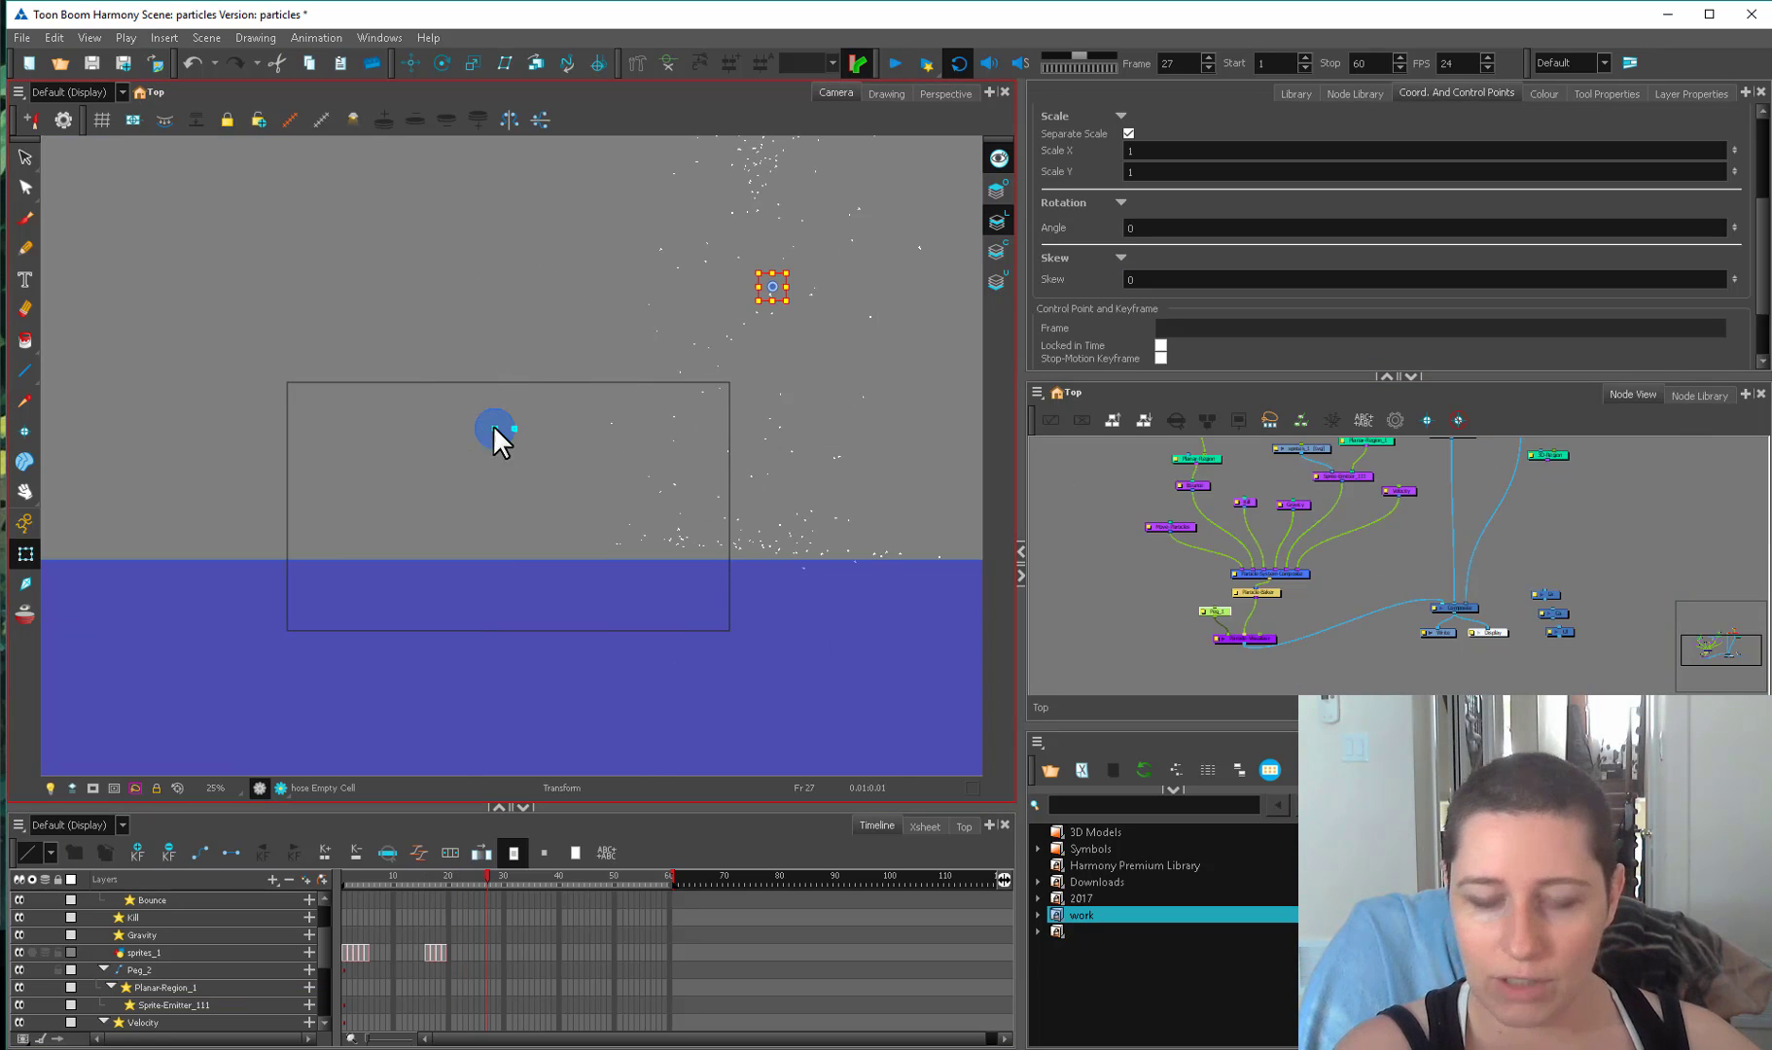
{"action": "scroll", "coordinate": [1317, 553], "scroll_direction": "up", "scroll_amount": 3}
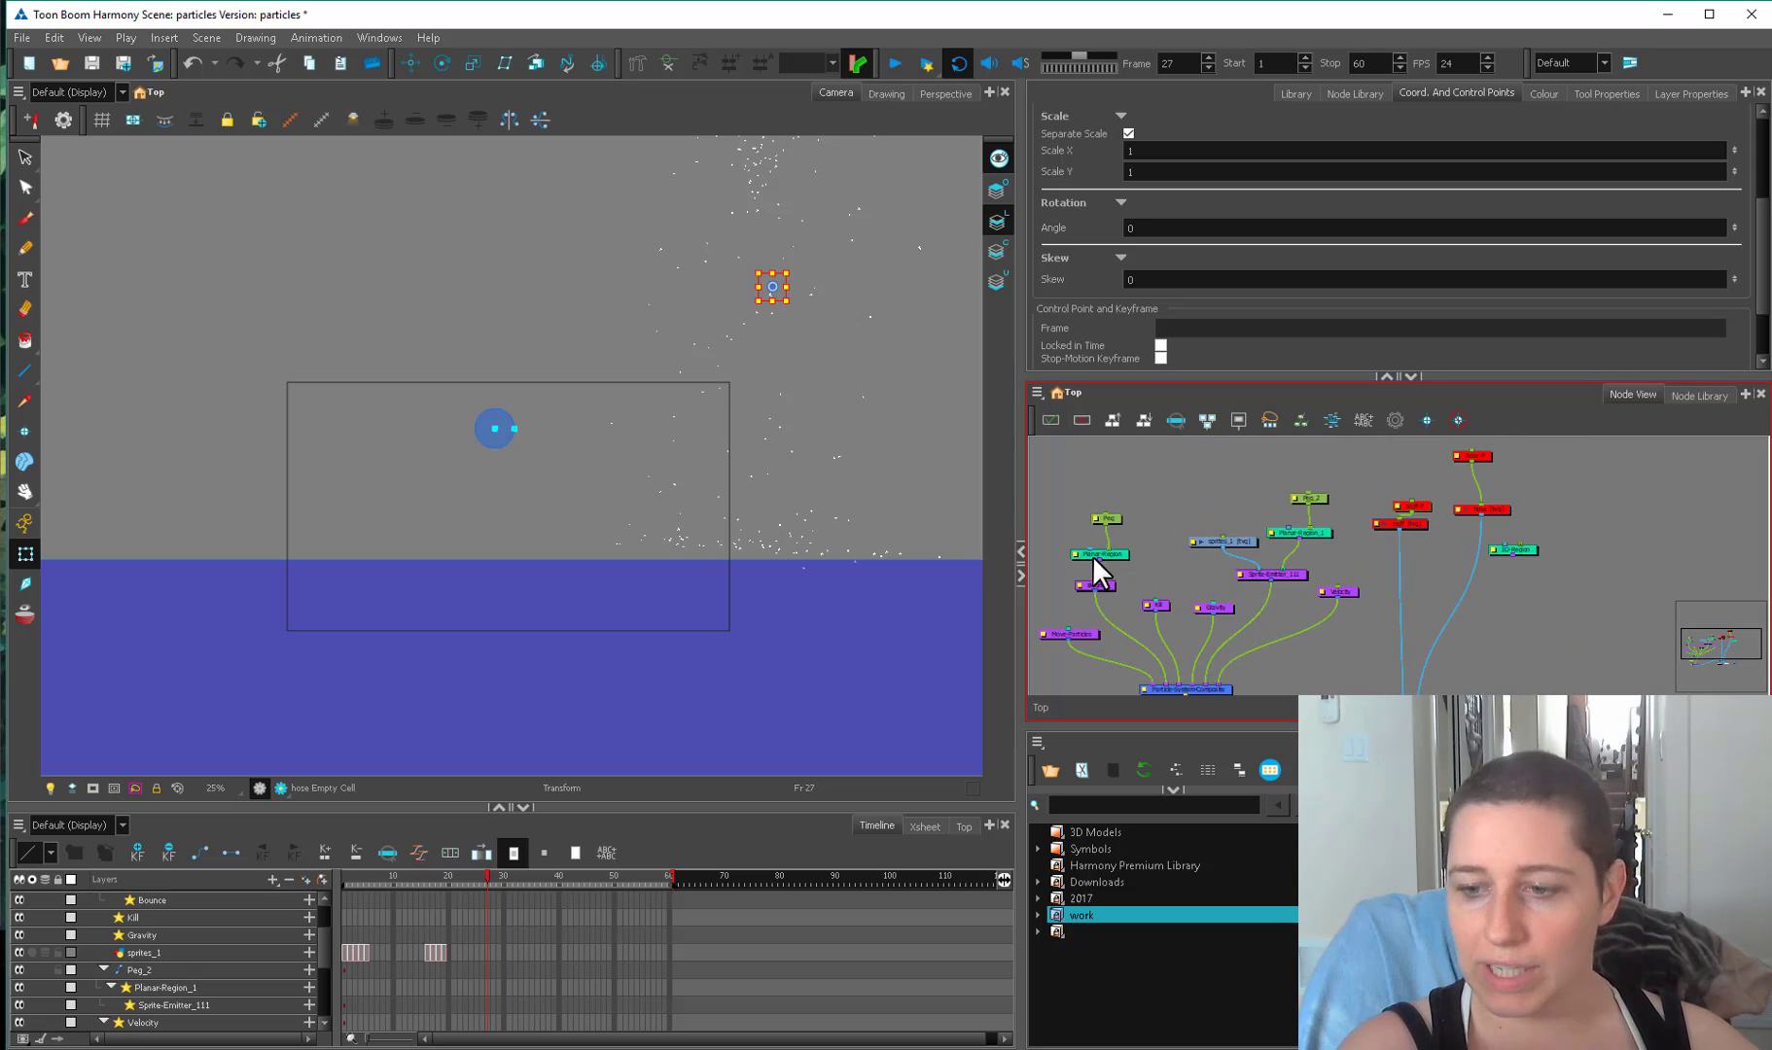
{"action": "left_click", "coordinate": [1309, 534]}
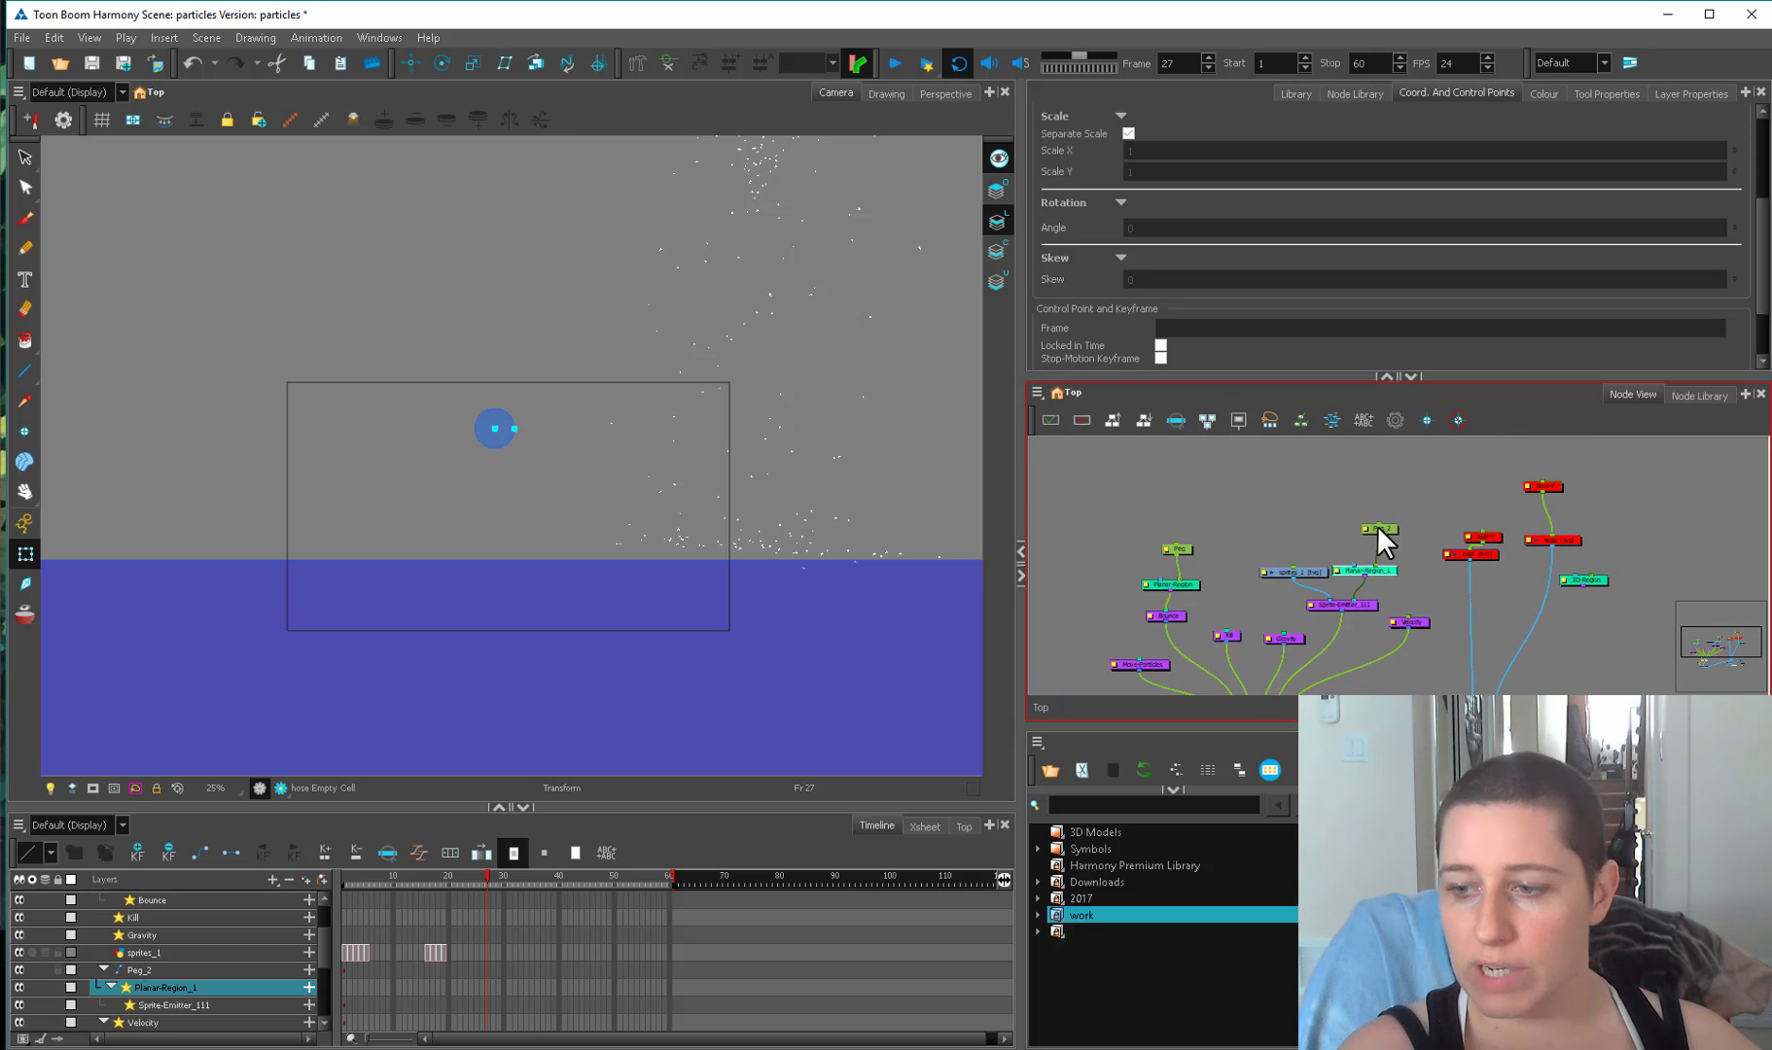
{"action": "scroll", "coordinate": [1347, 630], "scroll_direction": "up", "scroll_amount": 2}
{"action": "left_click_drag", "start_coordinate": [1276, 599], "coordinate": [1302, 571]}
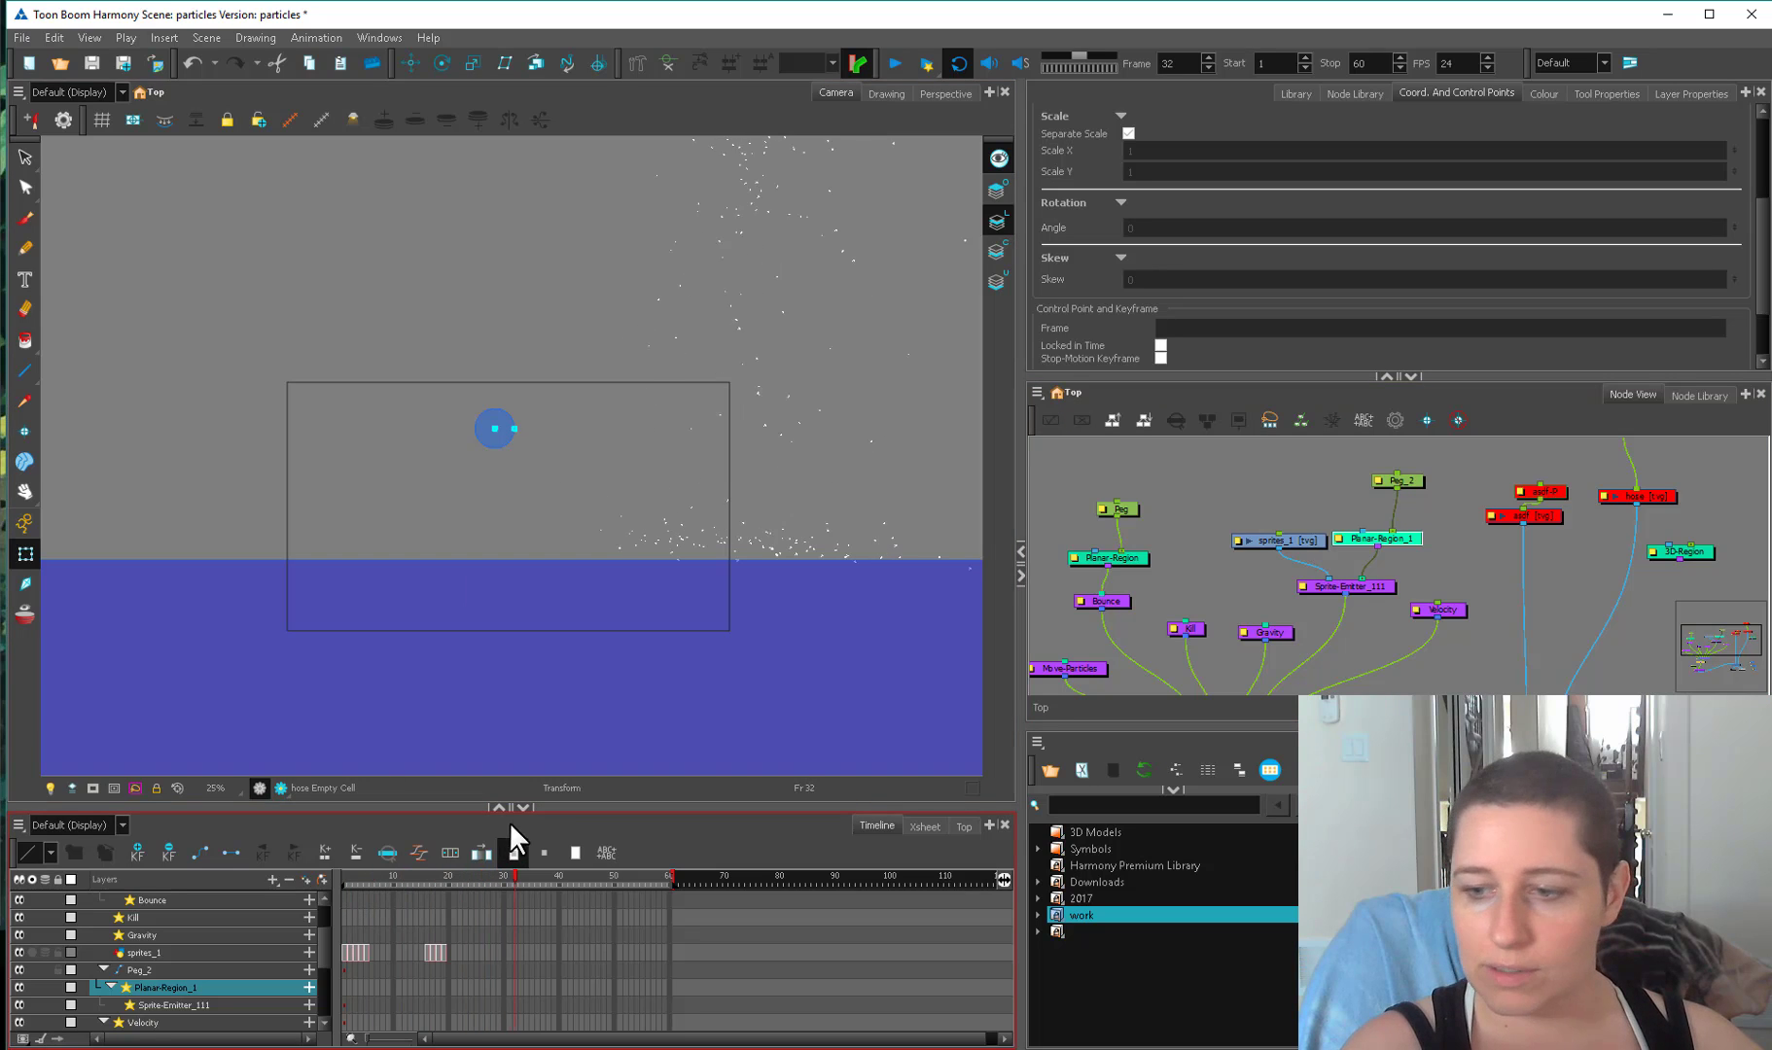
Rotate all the particles to about 87.19 degrees with Peg_1 and scrub through the animation to frame 36.
{"action": "left_click_drag", "start_coordinate": [510, 824], "coordinate": [508, 823]}
{"action": "left_click_drag", "start_coordinate": [1225, 625], "coordinate": [1251, 375]}
{"action": "left_click", "coordinate": [1173, 554]}
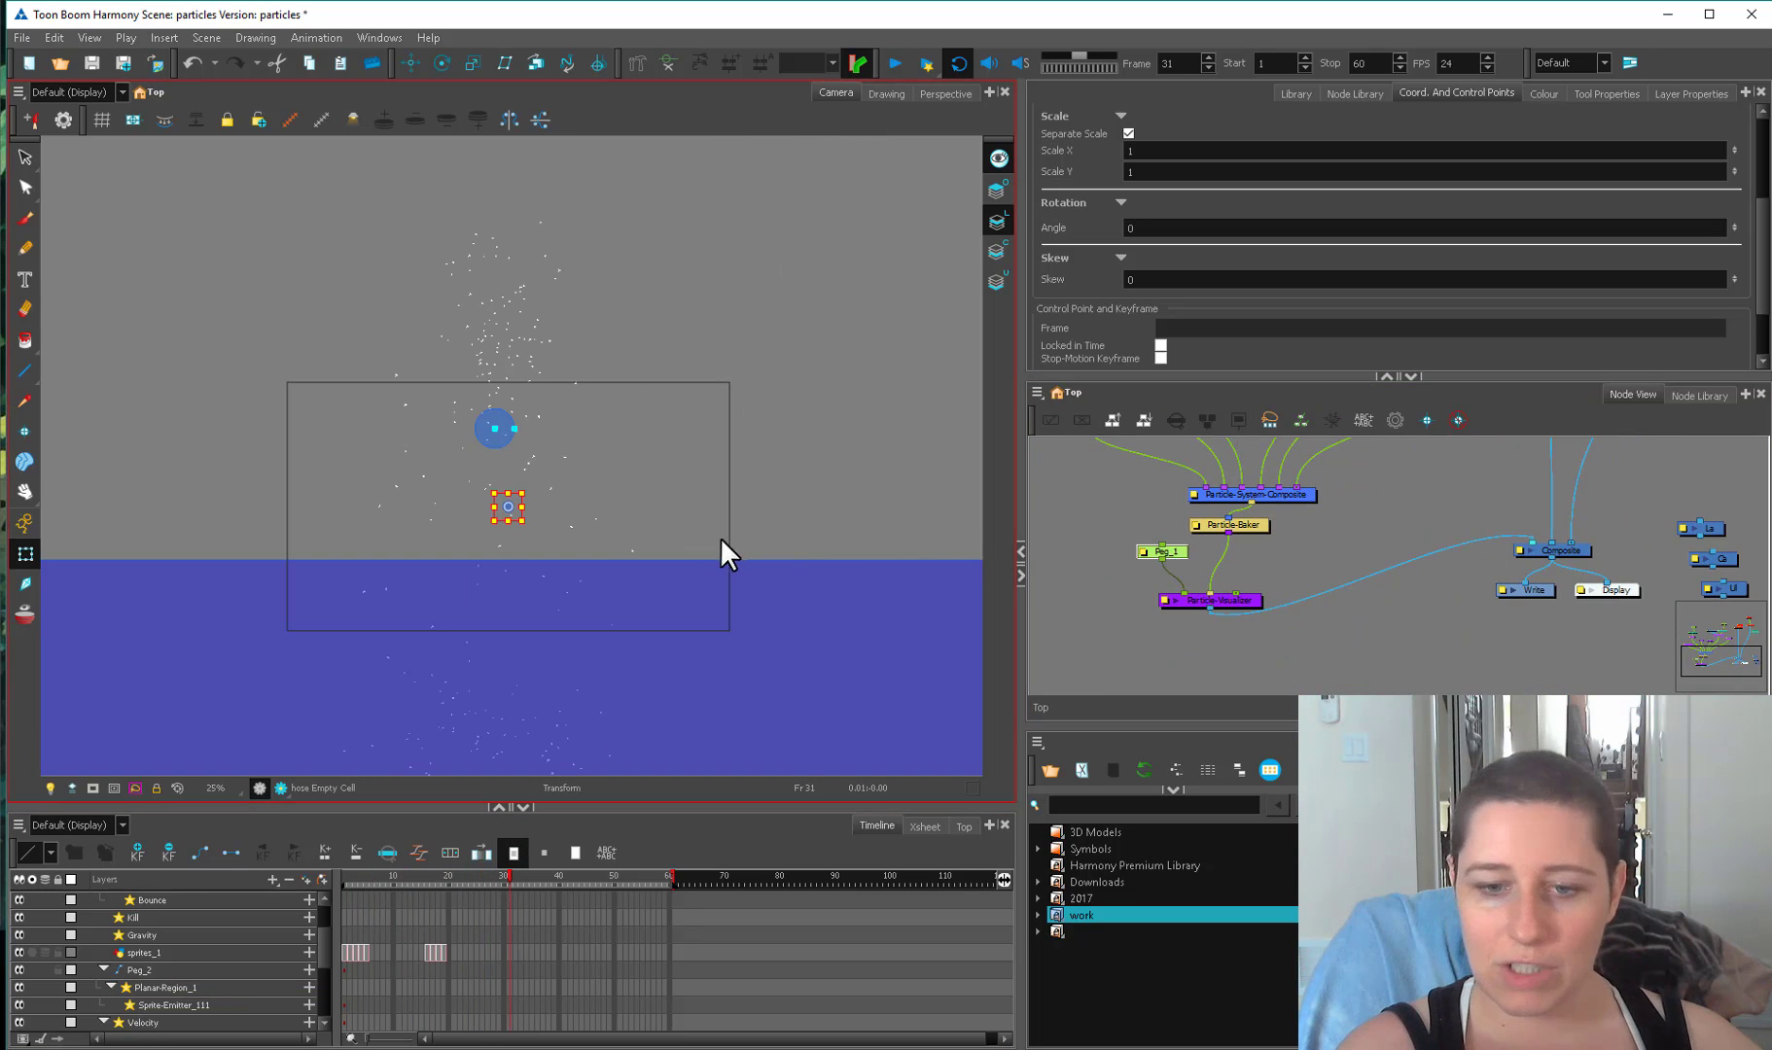
{"action": "left_click_drag", "start_coordinate": [525, 530], "coordinate": [541, 479]}
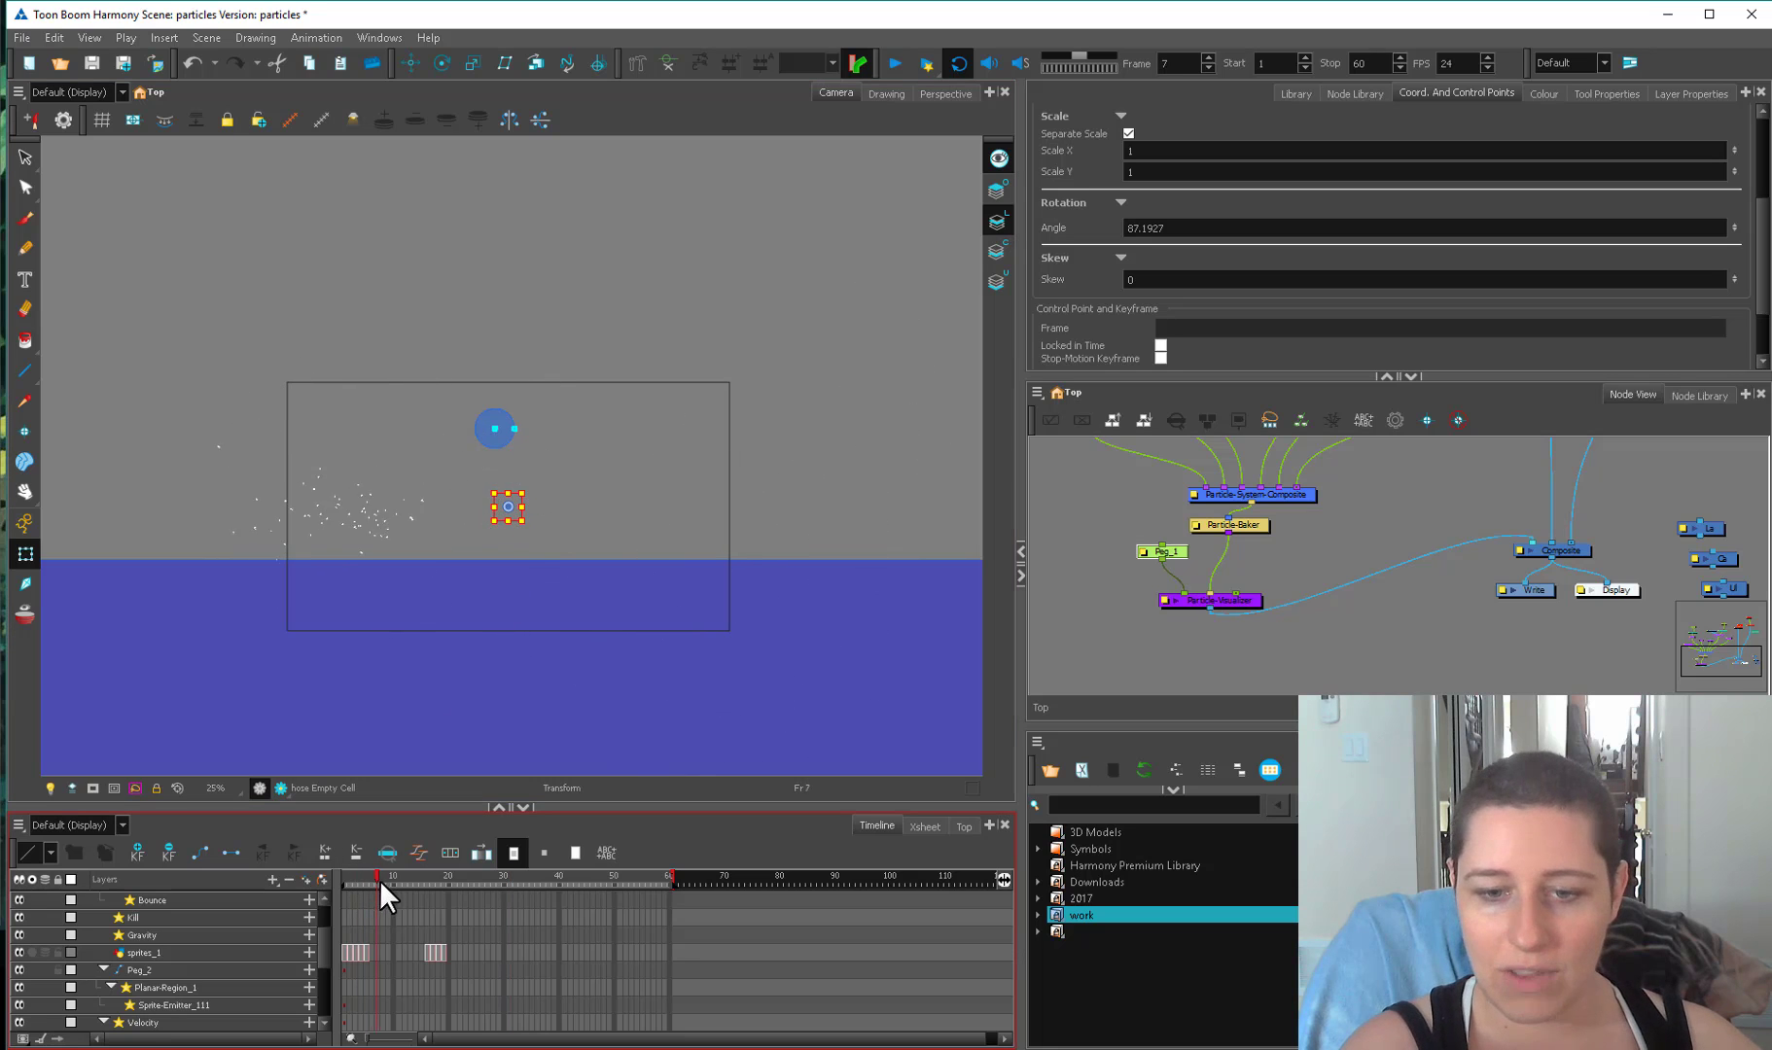
{"action": "left_click_drag", "start_coordinate": [428, 877], "coordinate": [538, 879]}
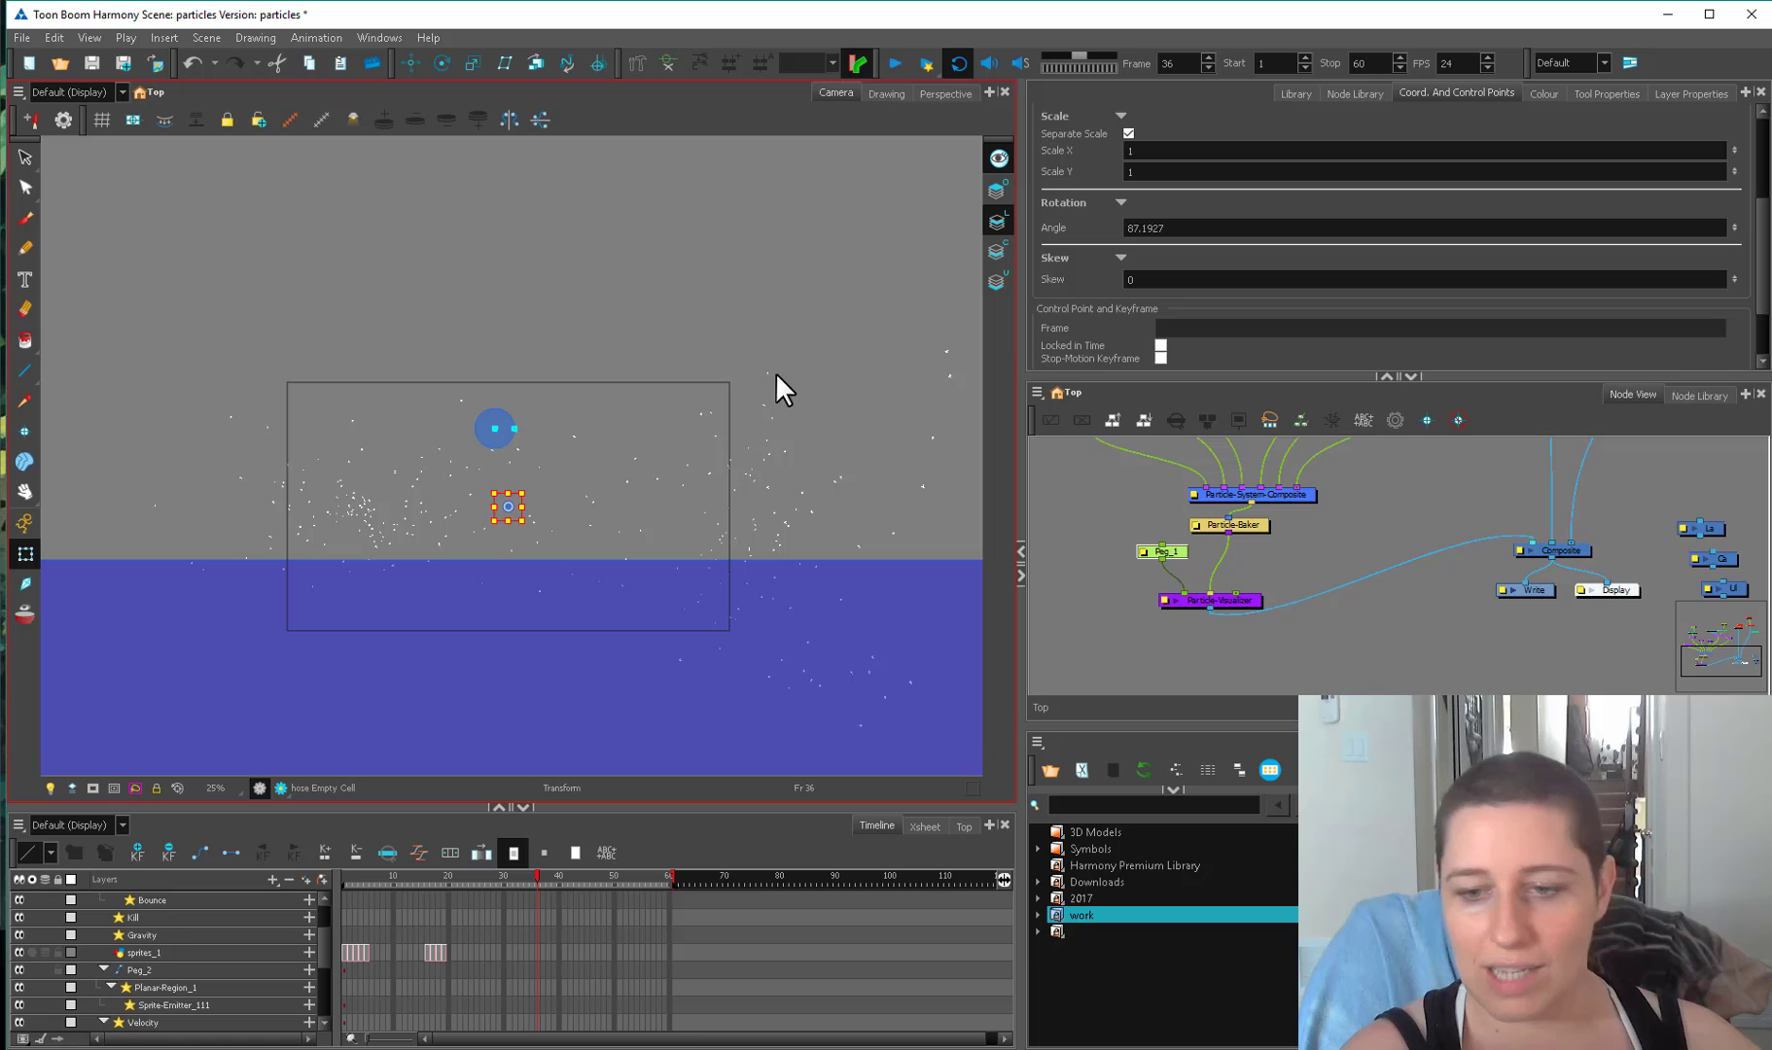
Tilt the bounce region's Planar-Region to an X rotation of about -111.96 degrees using its parent Peg.
{"action": "scroll", "coordinate": [1196, 523], "scroll_direction": "up", "scroll_amount": 5}
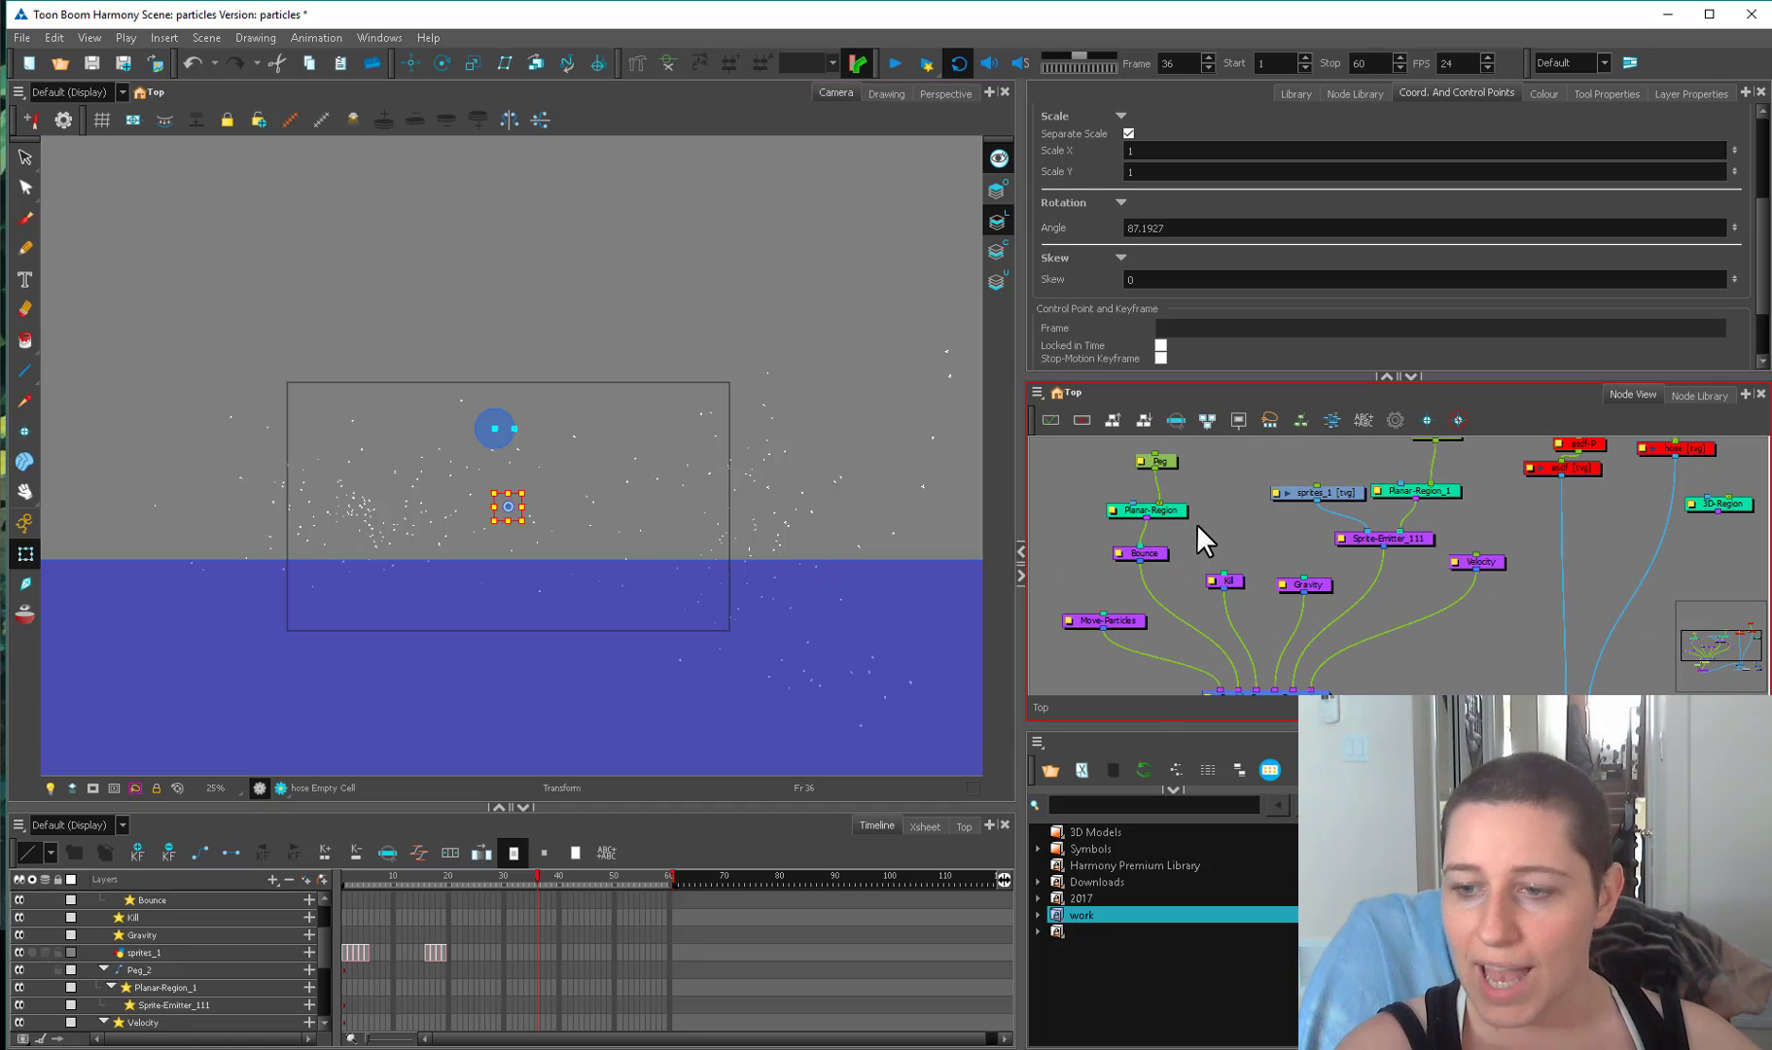
{"action": "left_click", "coordinate": [1154, 461]}
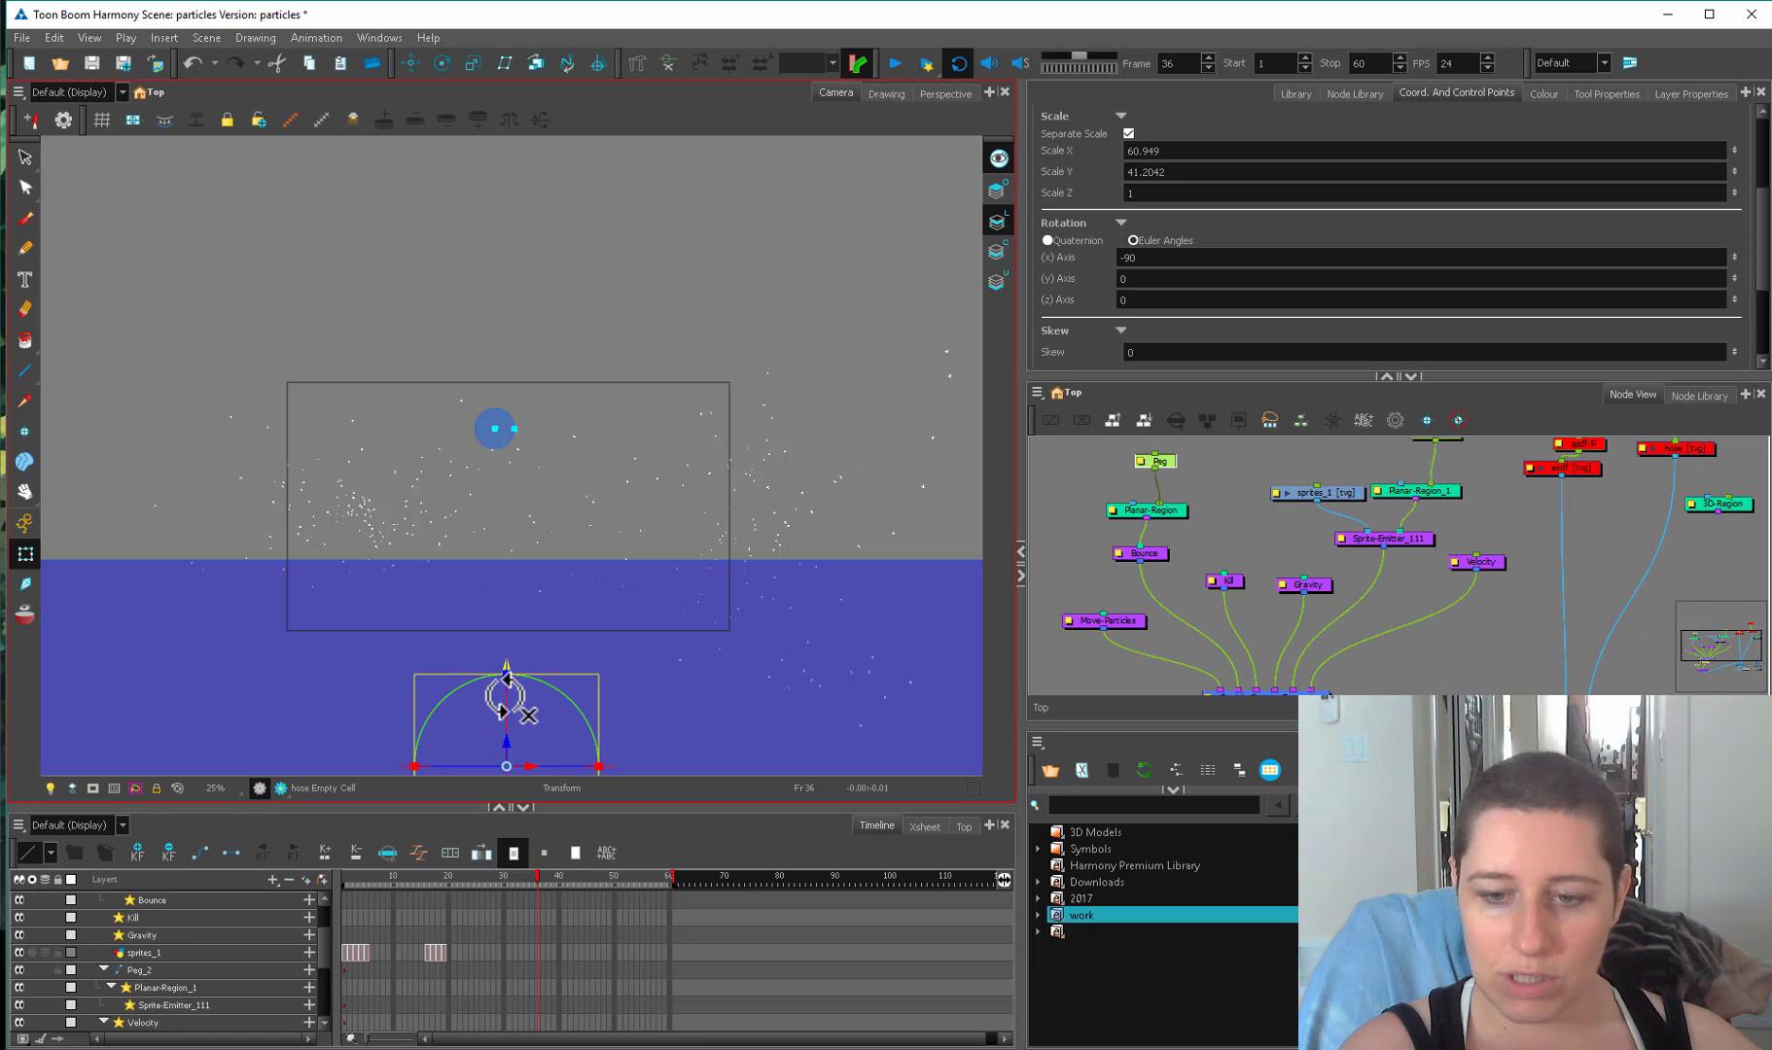
{"action": "mouse_move", "coordinate": [502, 704]}
{"action": "left_mouse_down"}
{"action": "mouse_move", "coordinate": [502, 744]}
{"action": "mouse_move", "coordinate": [501, 676]}
{"action": "left_mouse_up"}
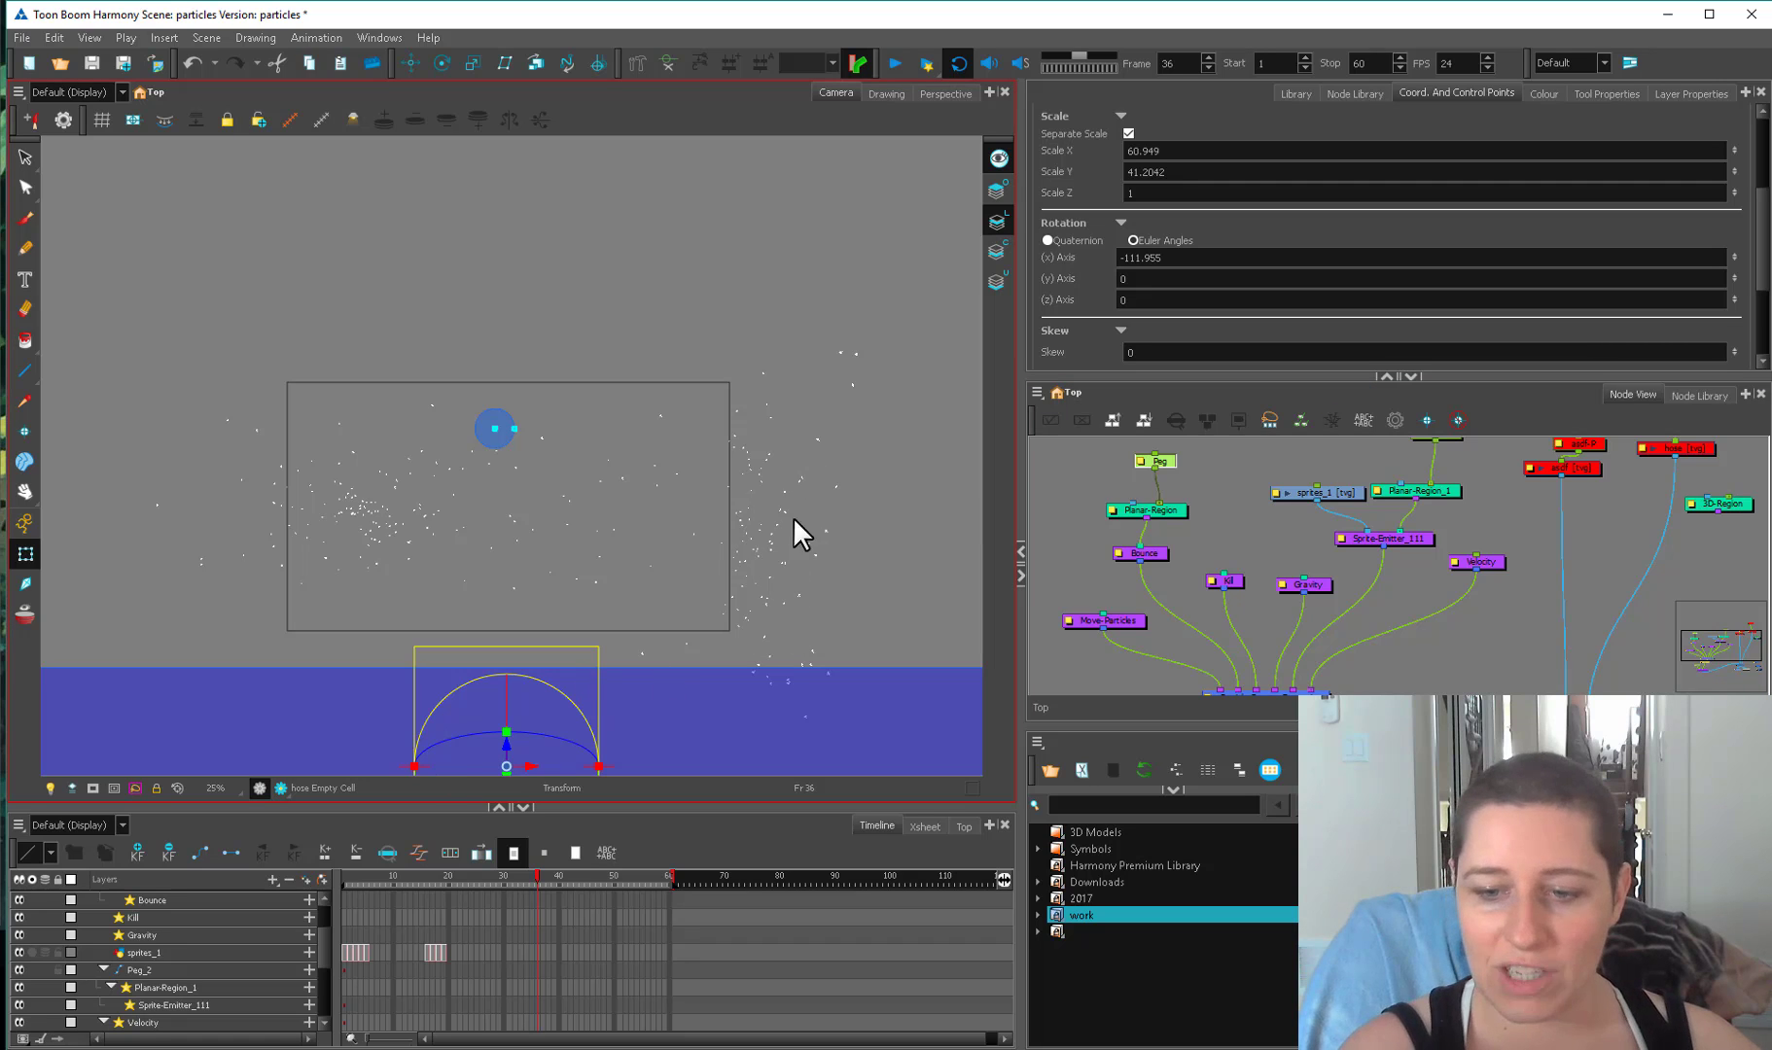
Reset the transformation of Peg_1 above the Particle-Visualizer.
{"action": "left_click_drag", "start_coordinate": [1207, 631], "coordinate": [1204, 545]}
{"action": "key", "text": "1"}
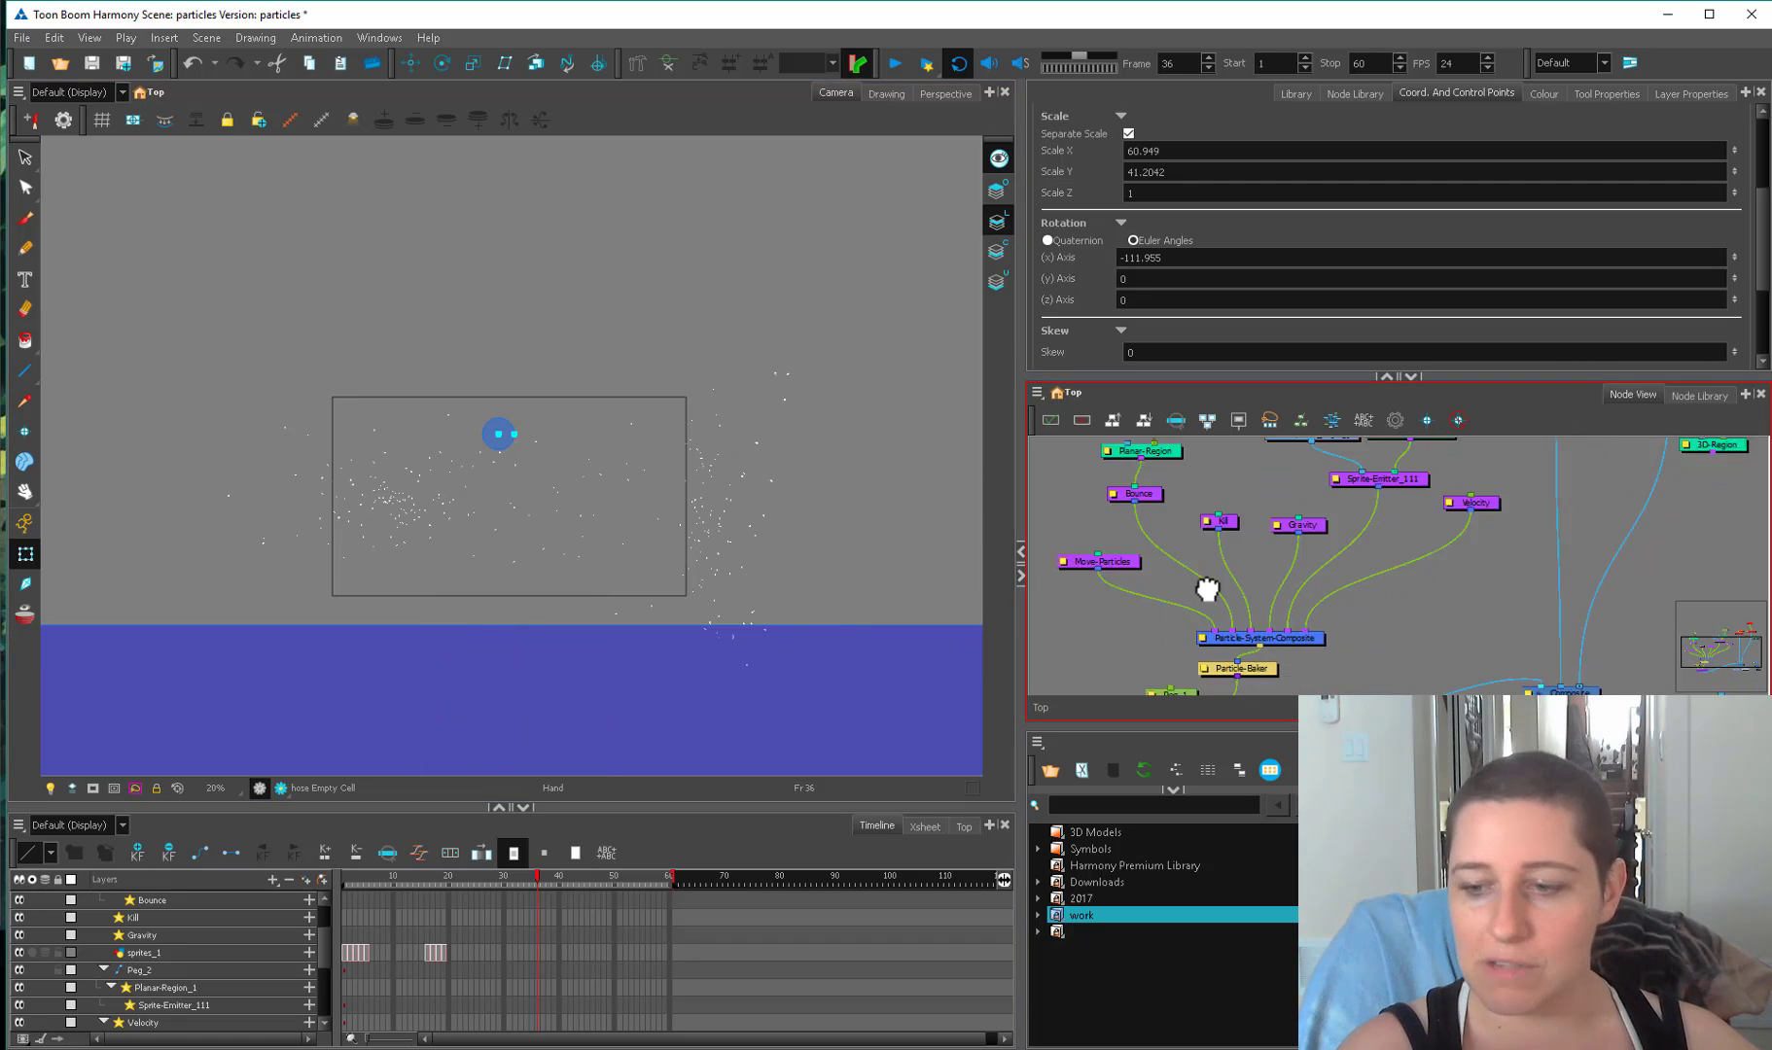
{"action": "left_click", "coordinate": [1192, 650]}
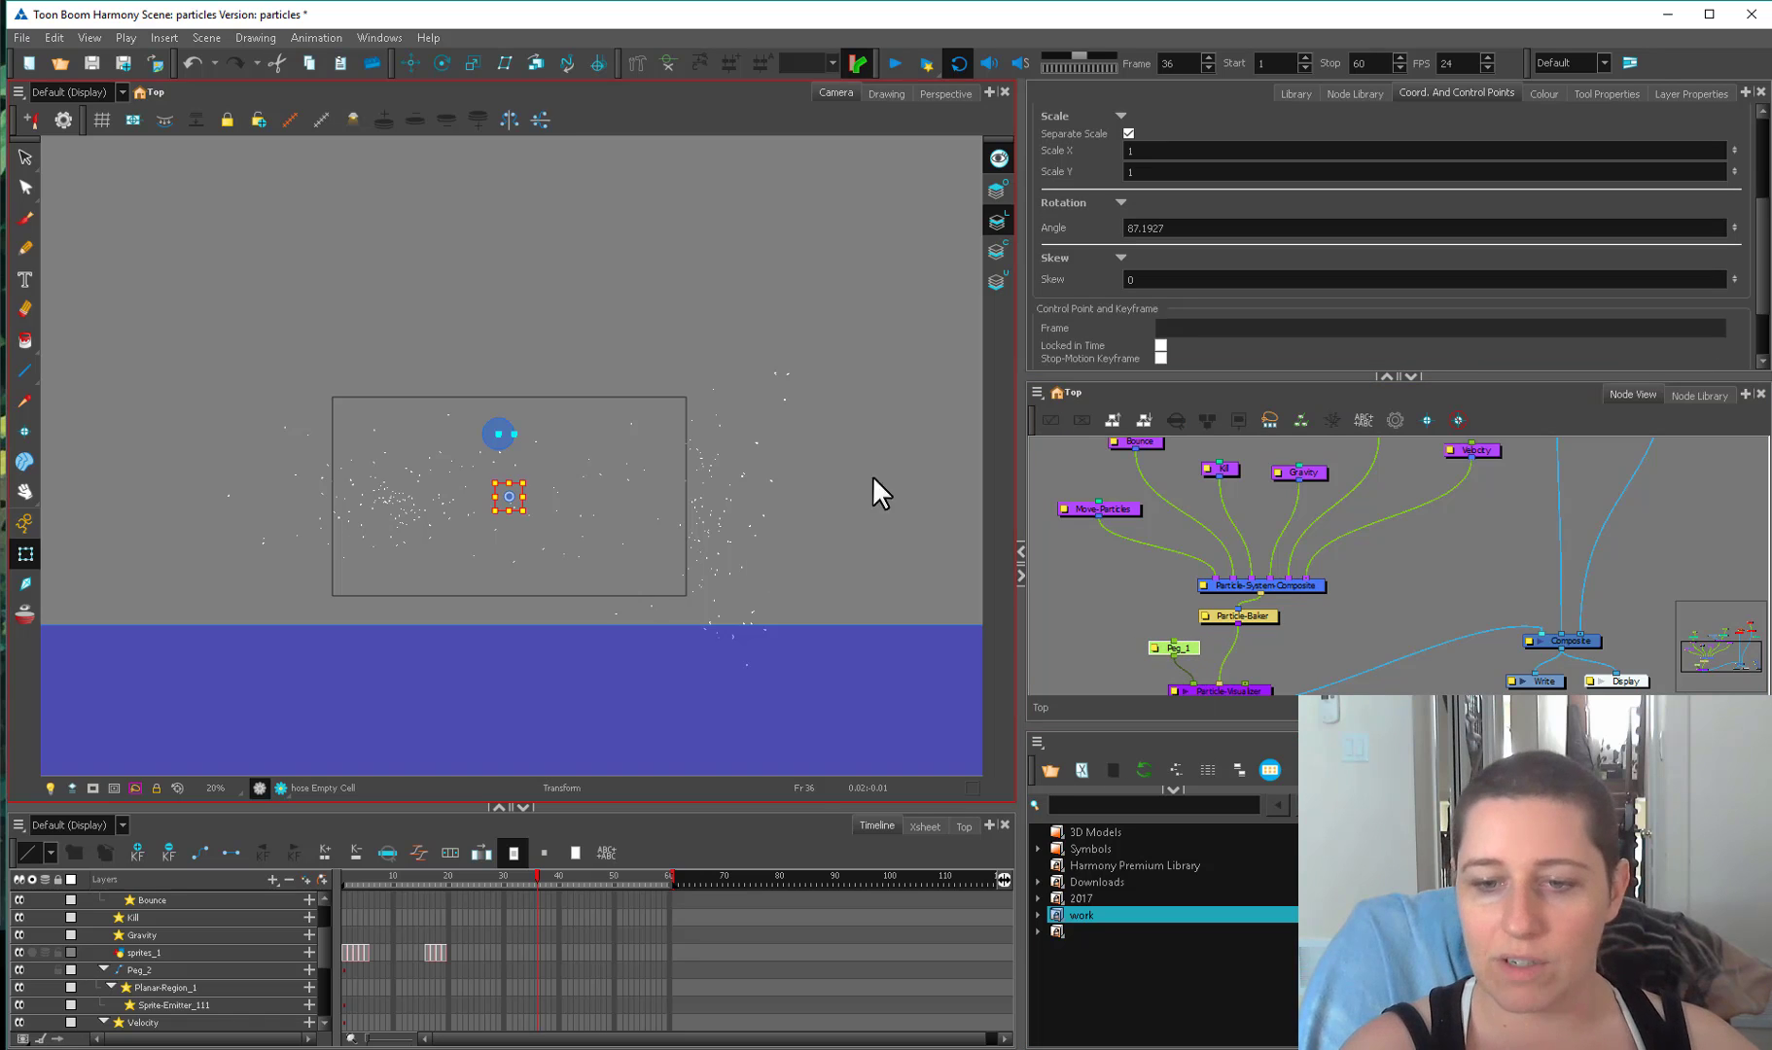
{"action": "key", "text": "r"}
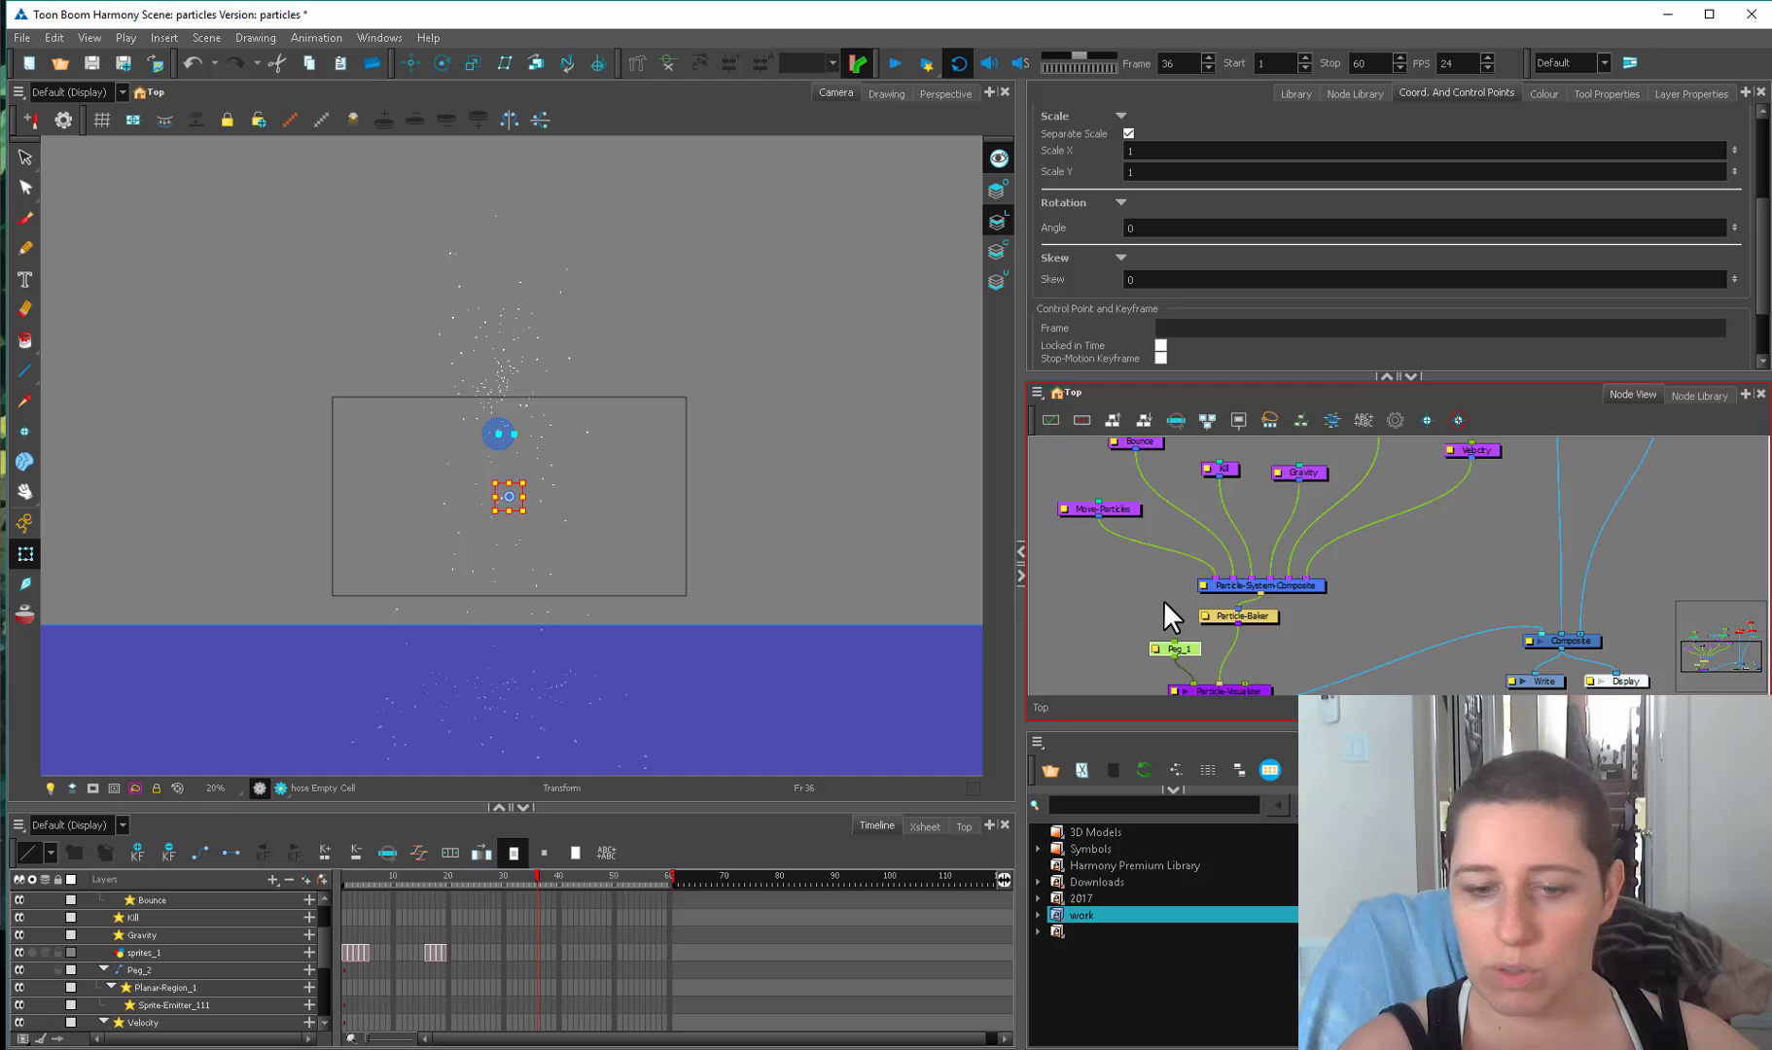
Scale the whole particle system down to about 0.22 with Peg_1 and check it at frame 50.
{"action": "left_click_drag", "start_coordinate": [1154, 513], "coordinate": [1163, 473]}
{"action": "left_click", "coordinate": [1181, 574]}
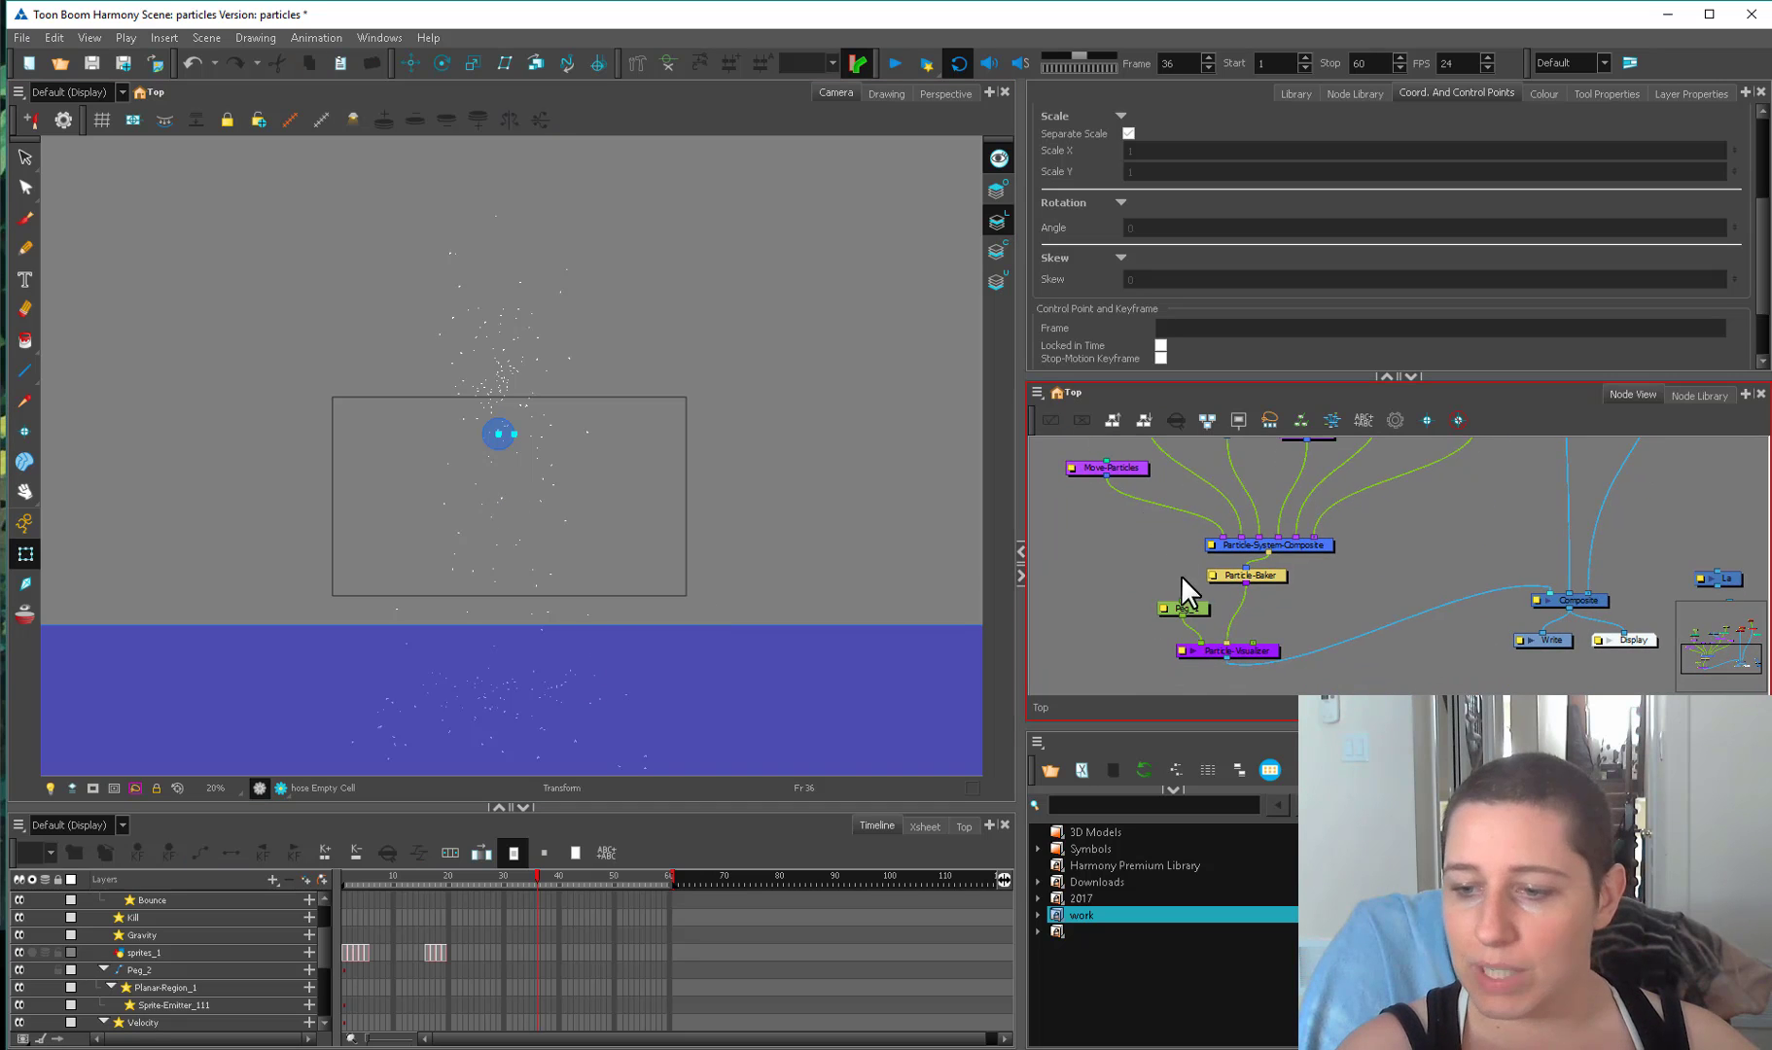
{"action": "left_click_drag", "start_coordinate": [1183, 609], "coordinate": [1182, 604]}
{"action": "mouse_move", "coordinate": [512, 500]}
{"action": "left_mouse_down"}
{"action": "mouse_move", "coordinate": [754, 465]}
{"action": "mouse_move", "coordinate": [511, 496]}
{"action": "left_mouse_up"}
{"action": "left_click", "coordinate": [1183, 594]}
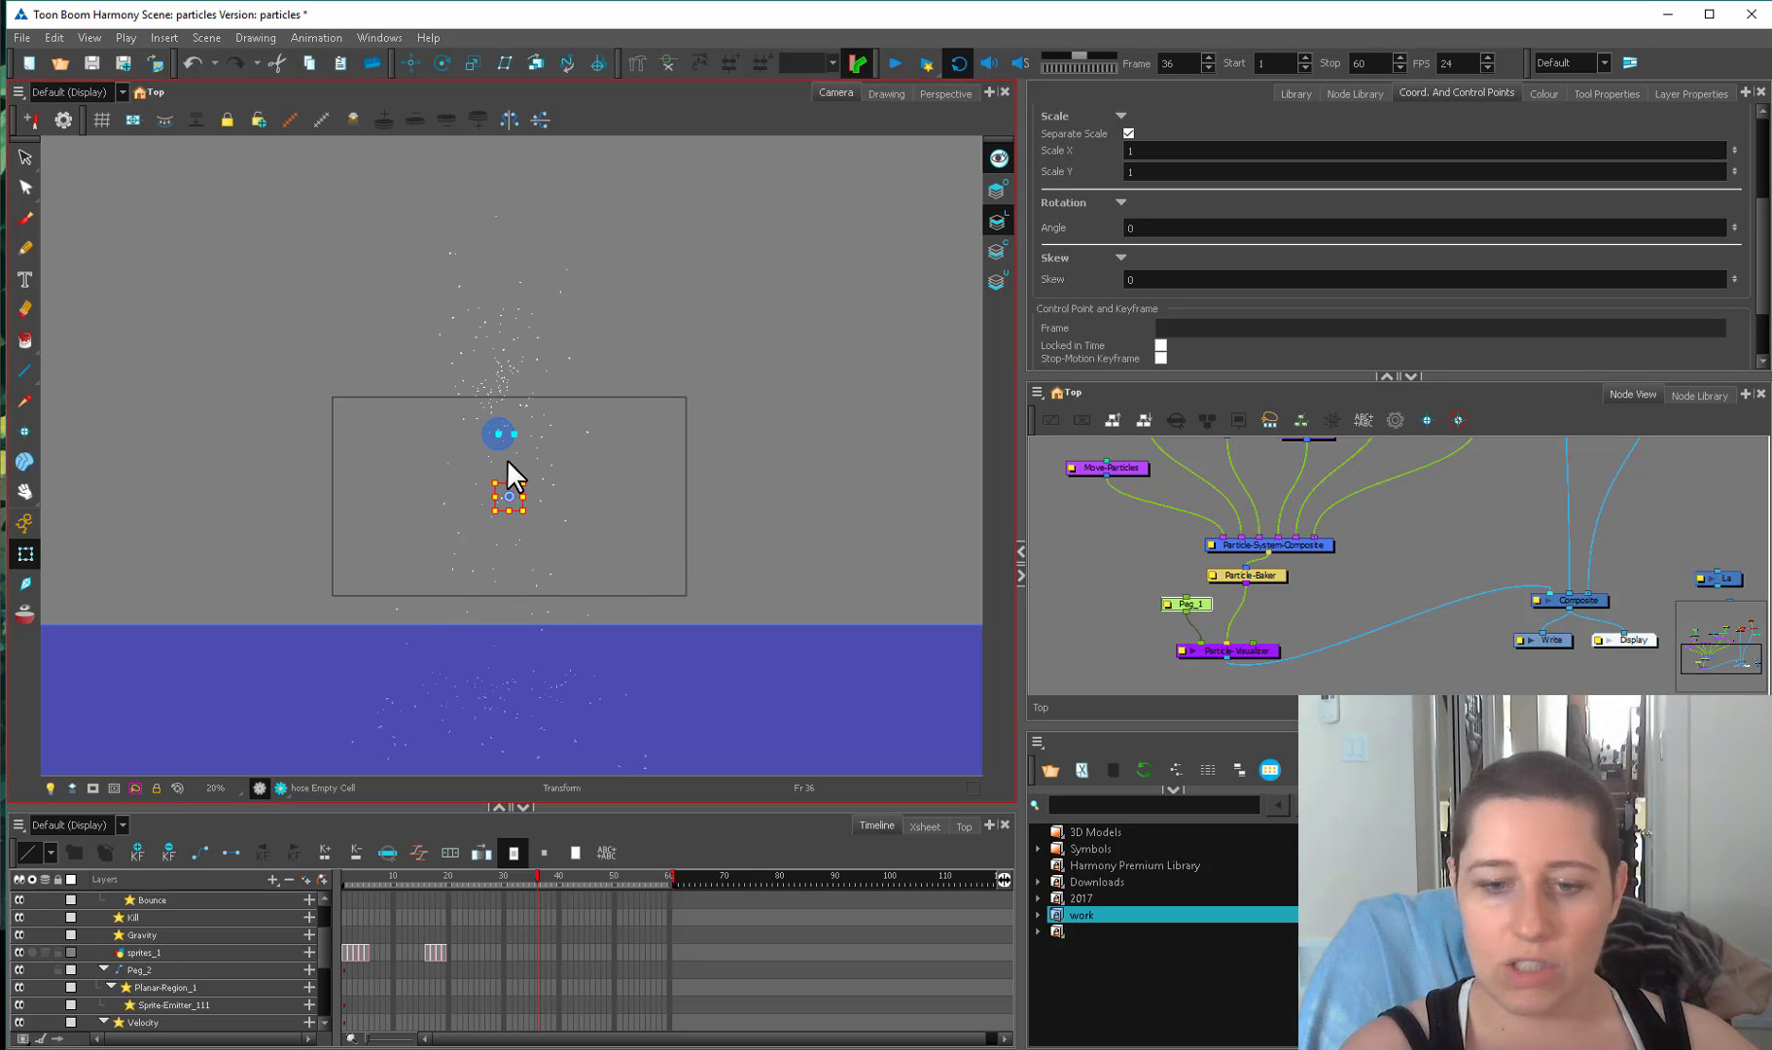
{"action": "scroll", "coordinate": [507, 460], "scroll_direction": "up", "scroll_amount": 1}
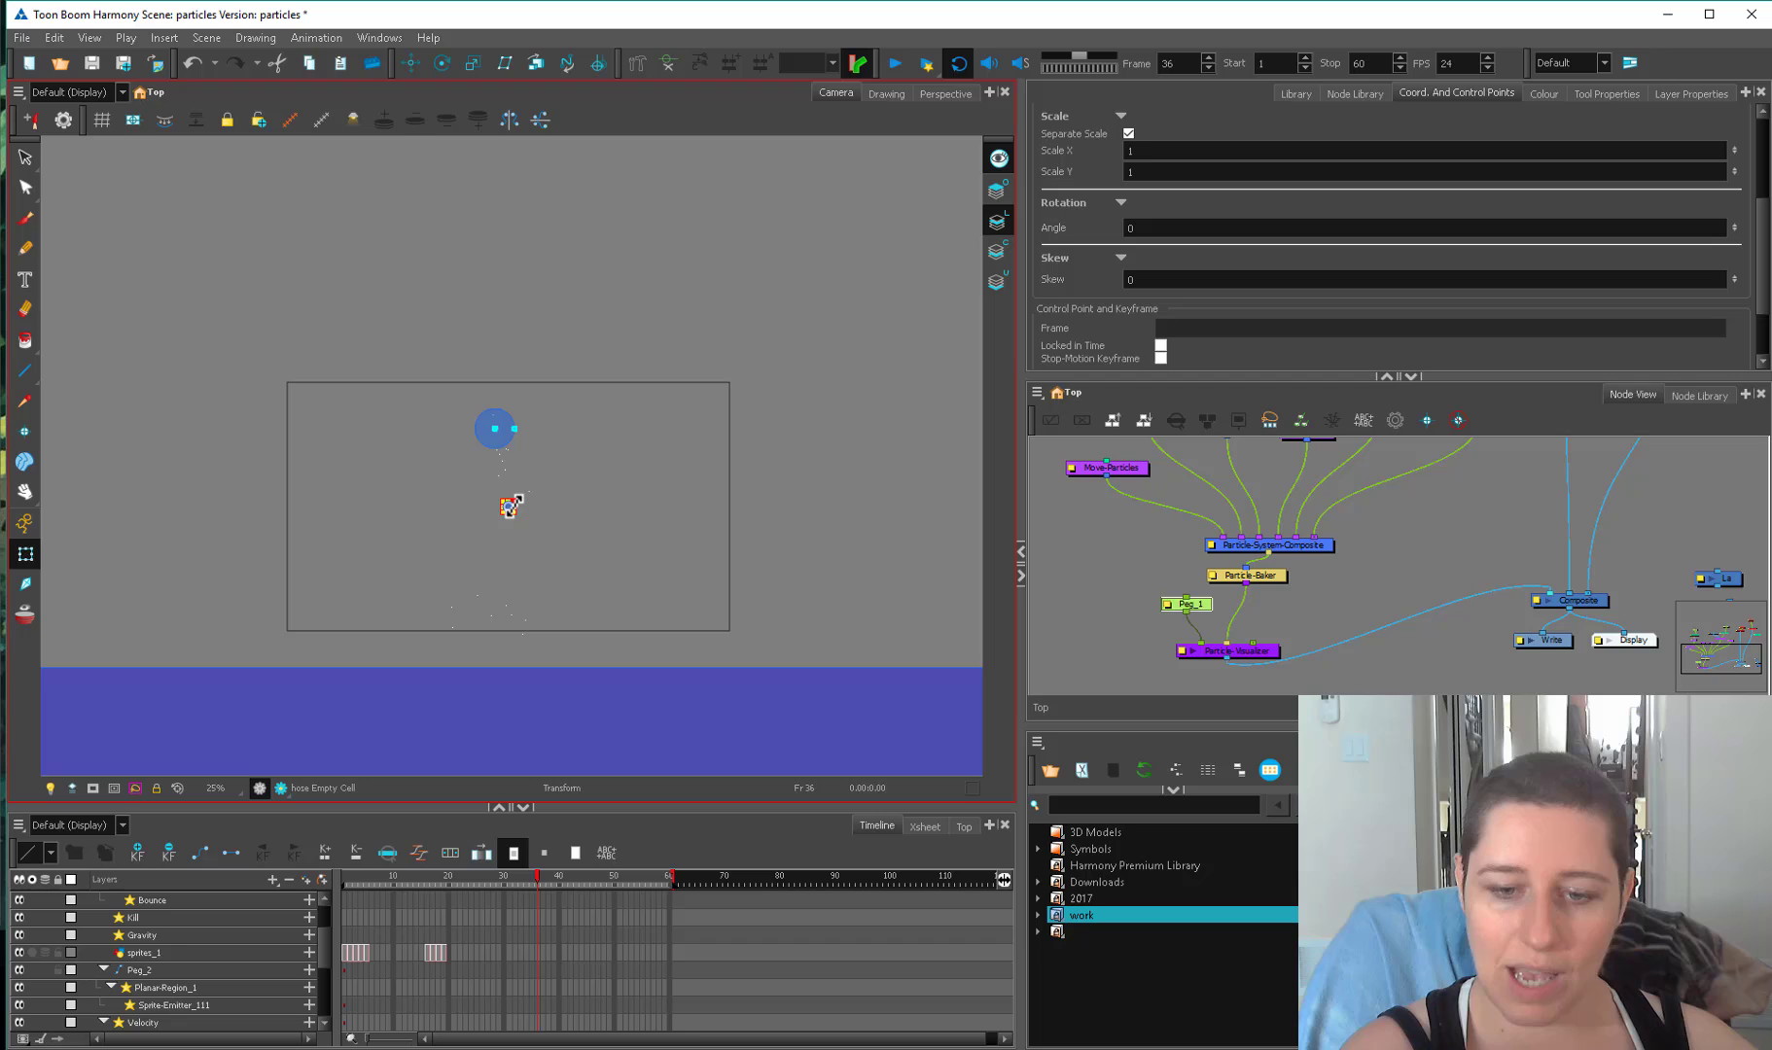
{"action": "scroll", "coordinate": [517, 501], "scroll_direction": "up", "scroll_amount": 2}
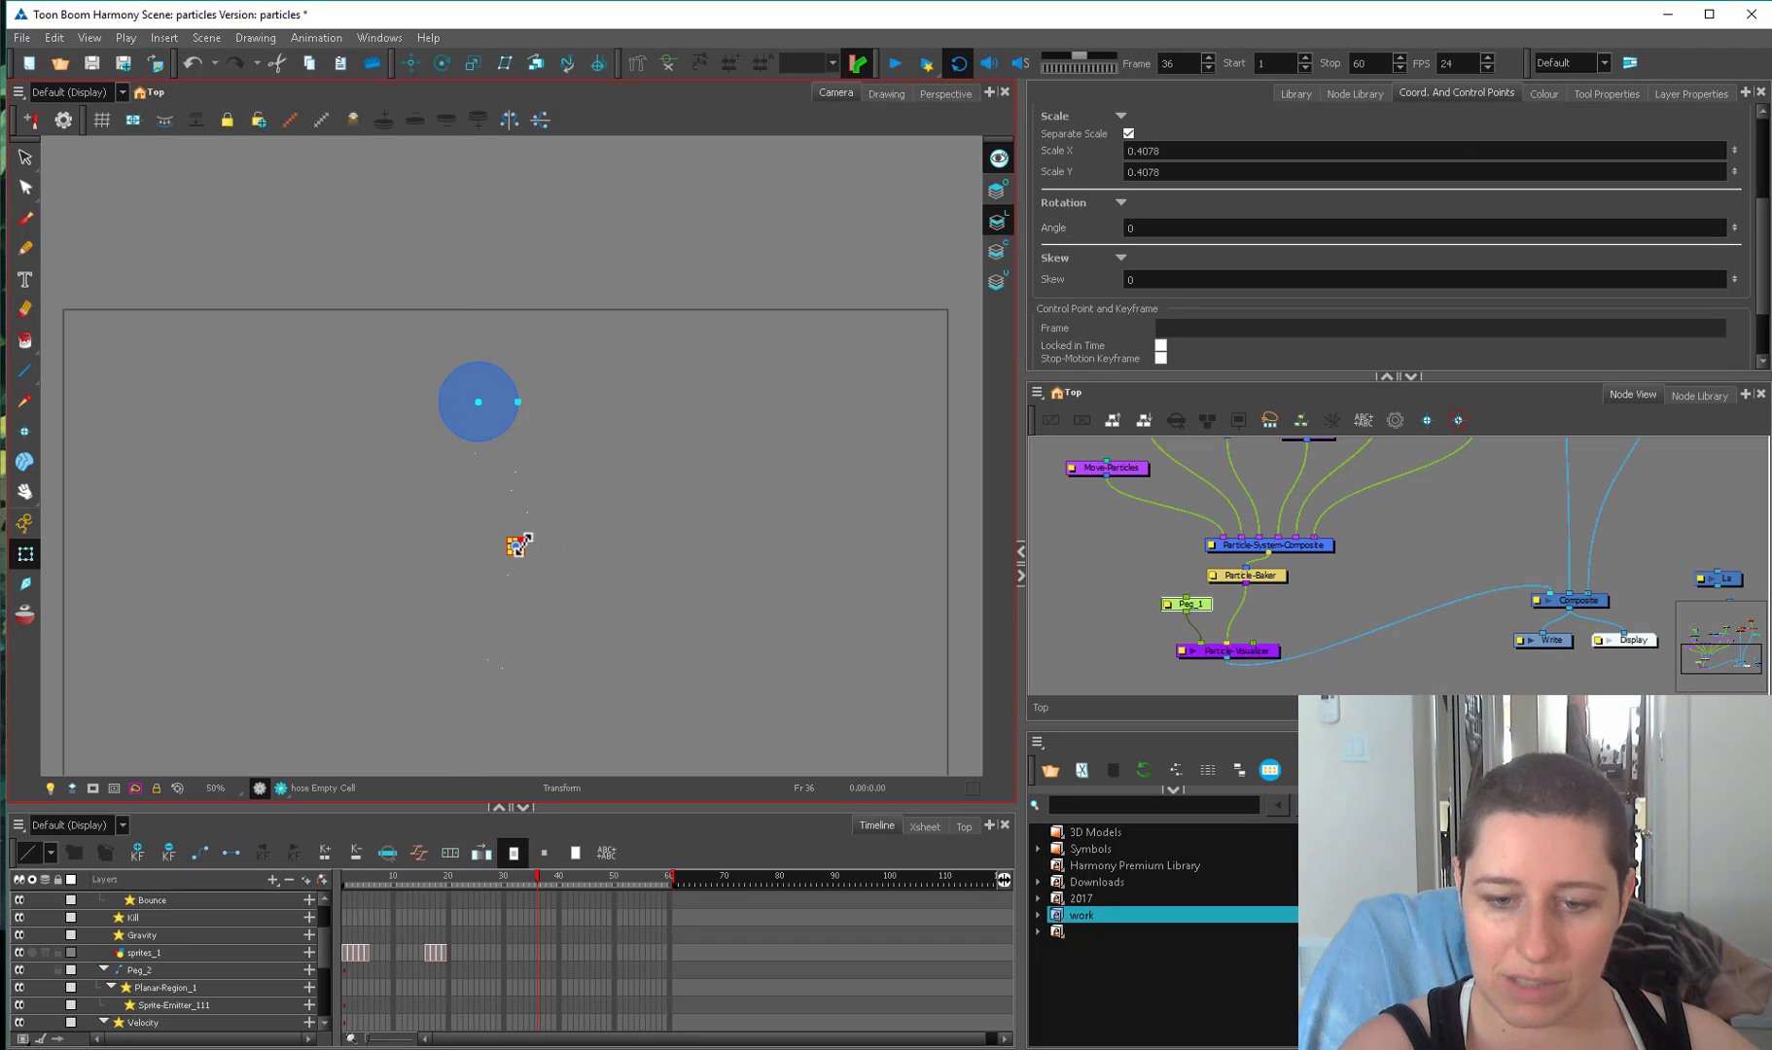
{"action": "scroll", "coordinate": [593, 573], "scroll_direction": "down", "scroll_amount": 1}
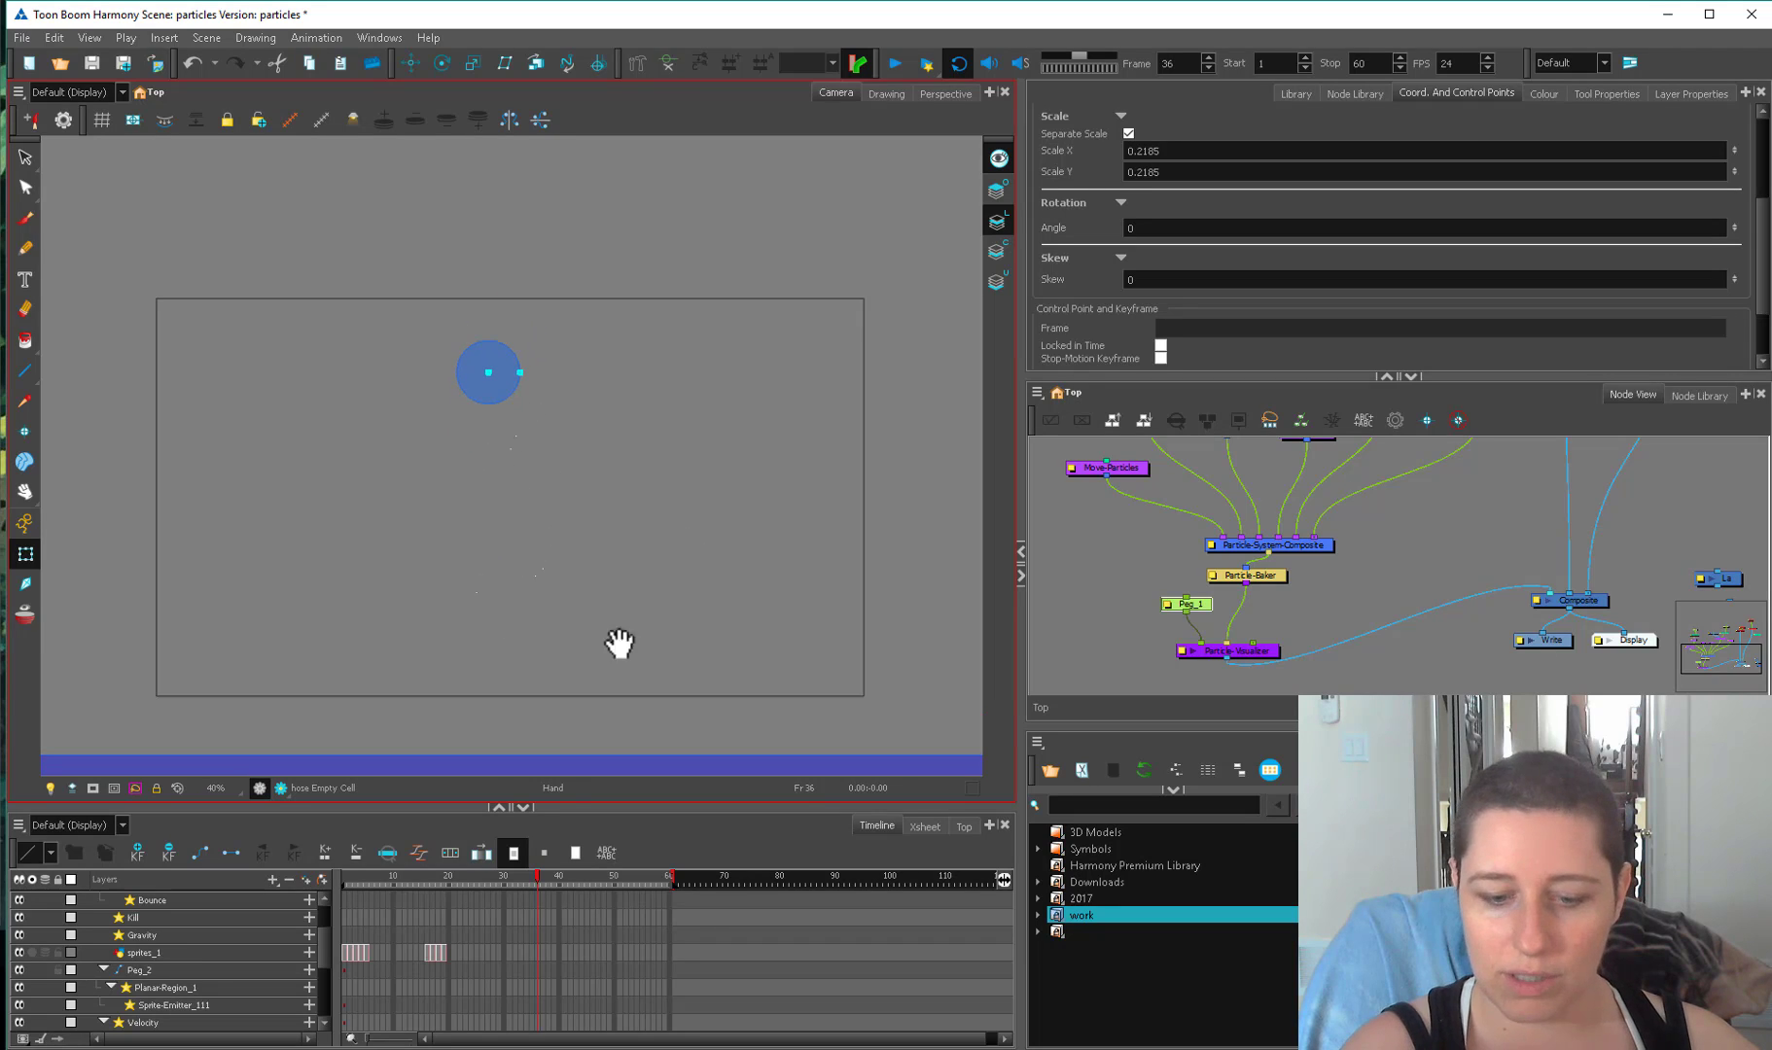
{"action": "left_click", "coordinate": [620, 876]}
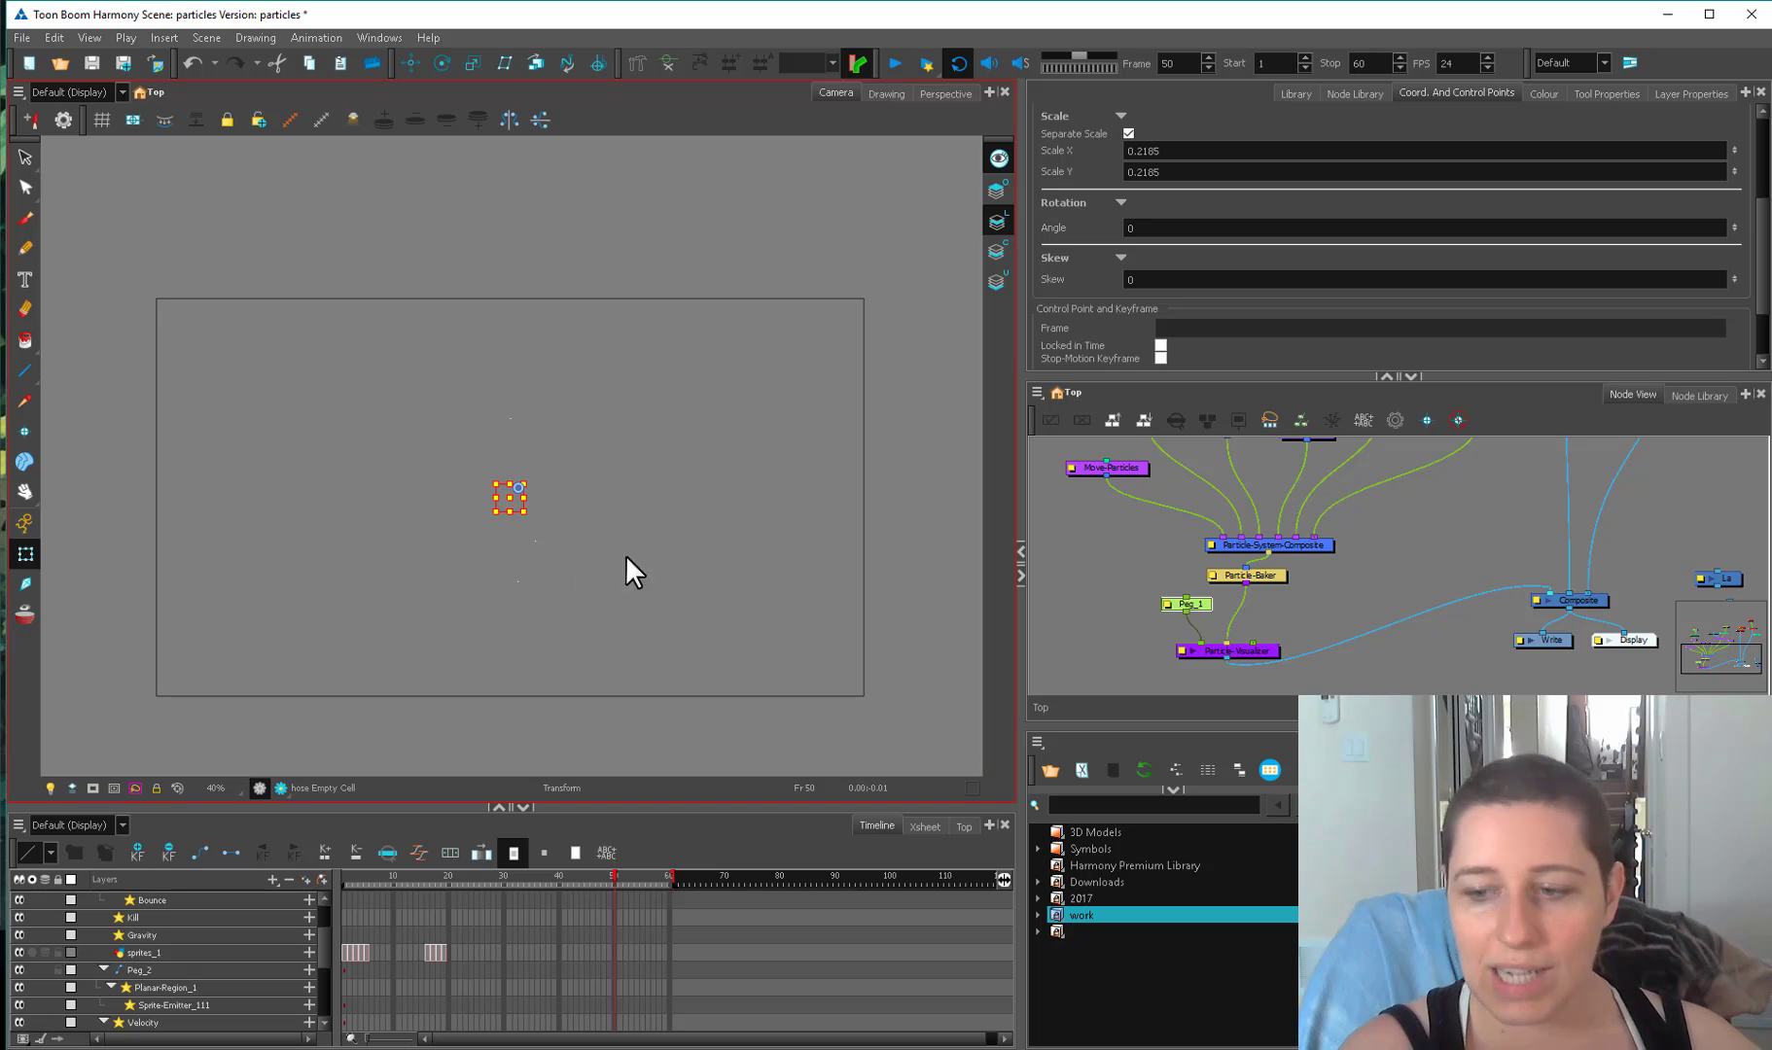
Scale the particle system to about 0.36 in X and Y with Peg_1 at frame 50.
{"action": "scroll", "coordinate": [1190, 625], "scroll_direction": "up", "scroll_amount": 1}
{"action": "left_click_drag", "start_coordinate": [1222, 637], "coordinate": [1297, 598]}
{"action": "left_click", "coordinate": [1151, 661]}
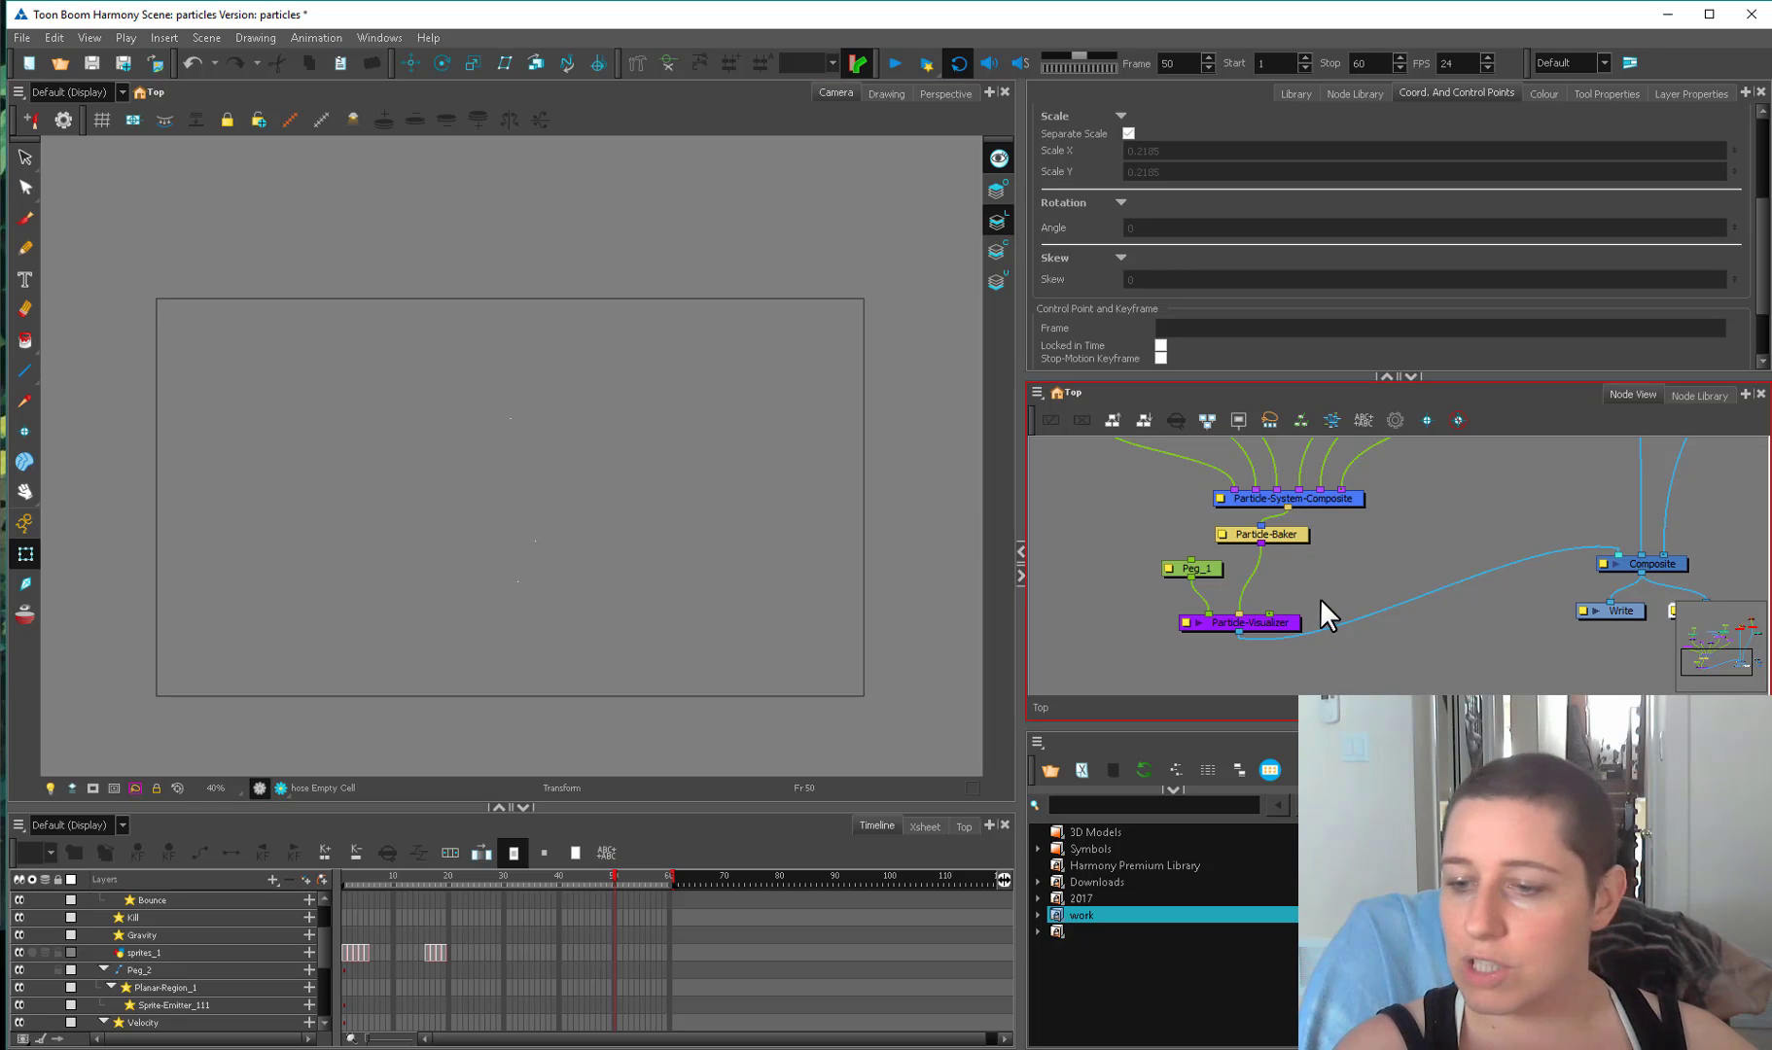
{"action": "left_click_drag", "start_coordinate": [1209, 570], "coordinate": [1218, 573]}
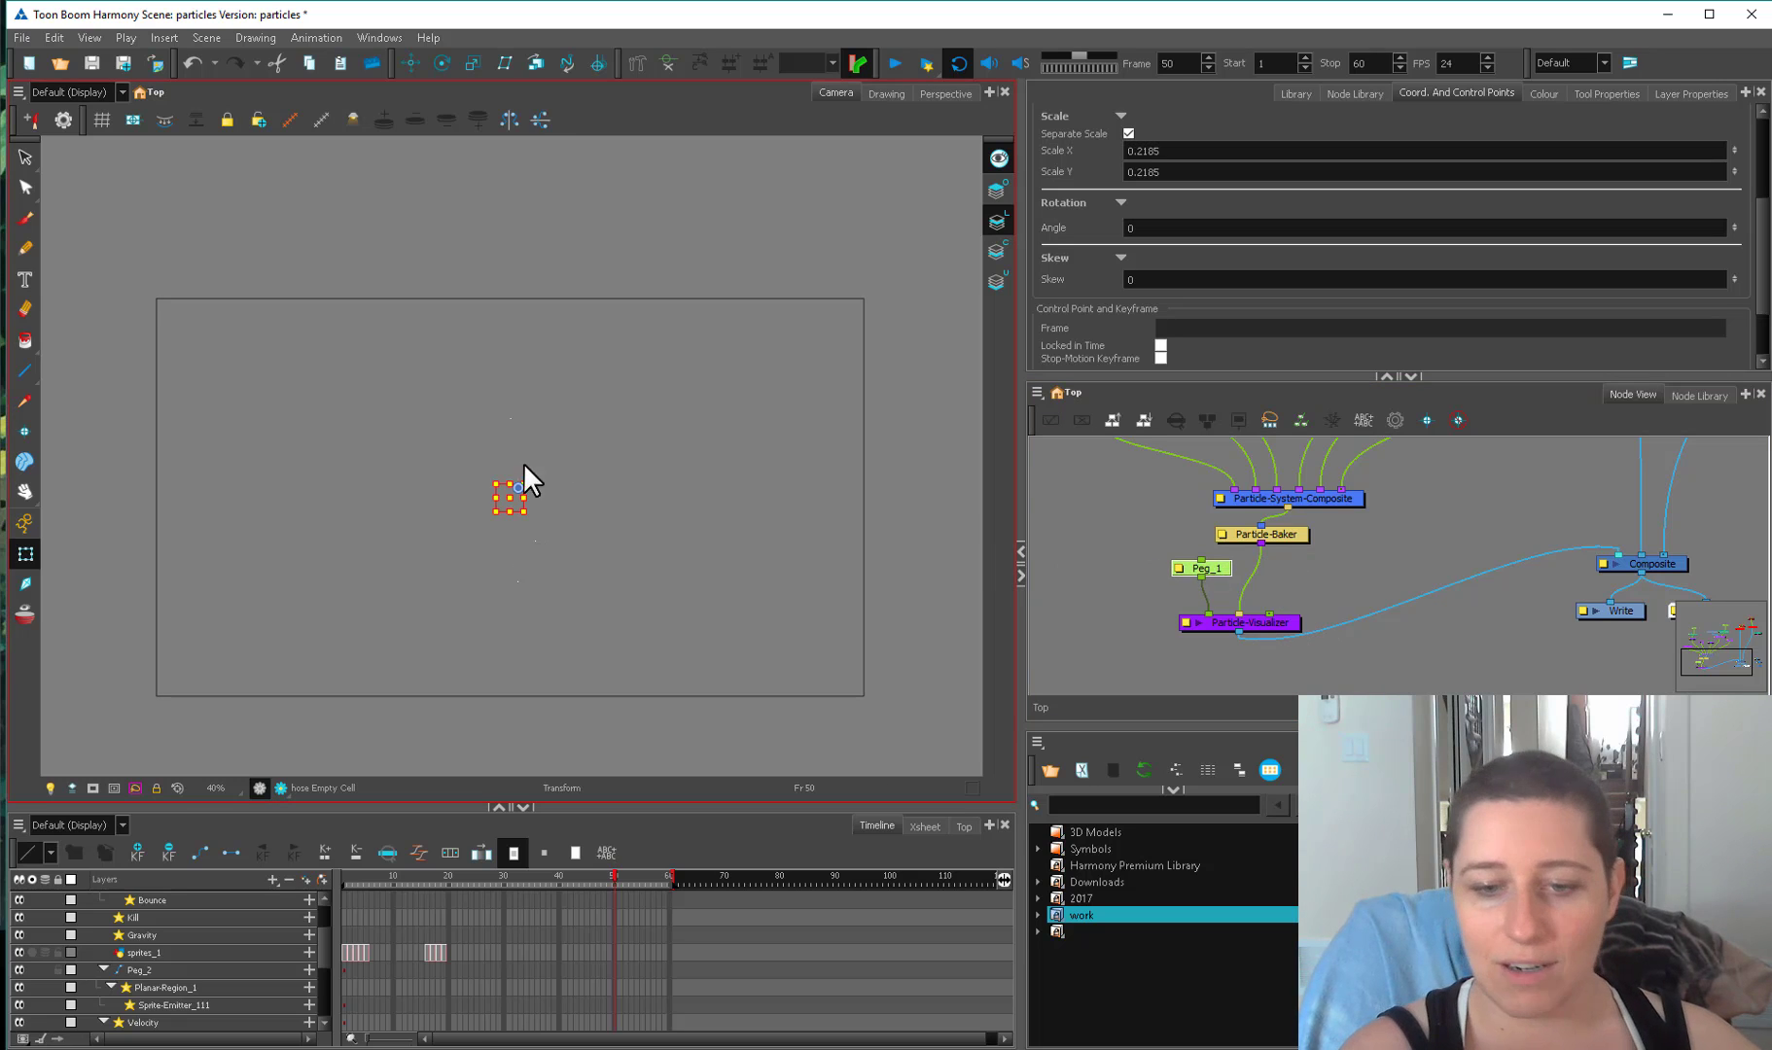
{"action": "mouse_move", "coordinate": [490, 519]}
{"action": "left_mouse_down"}
{"action": "mouse_move", "coordinate": [333, 752]}
{"action": "mouse_move", "coordinate": [474, 533]}
{"action": "left_mouse_up"}
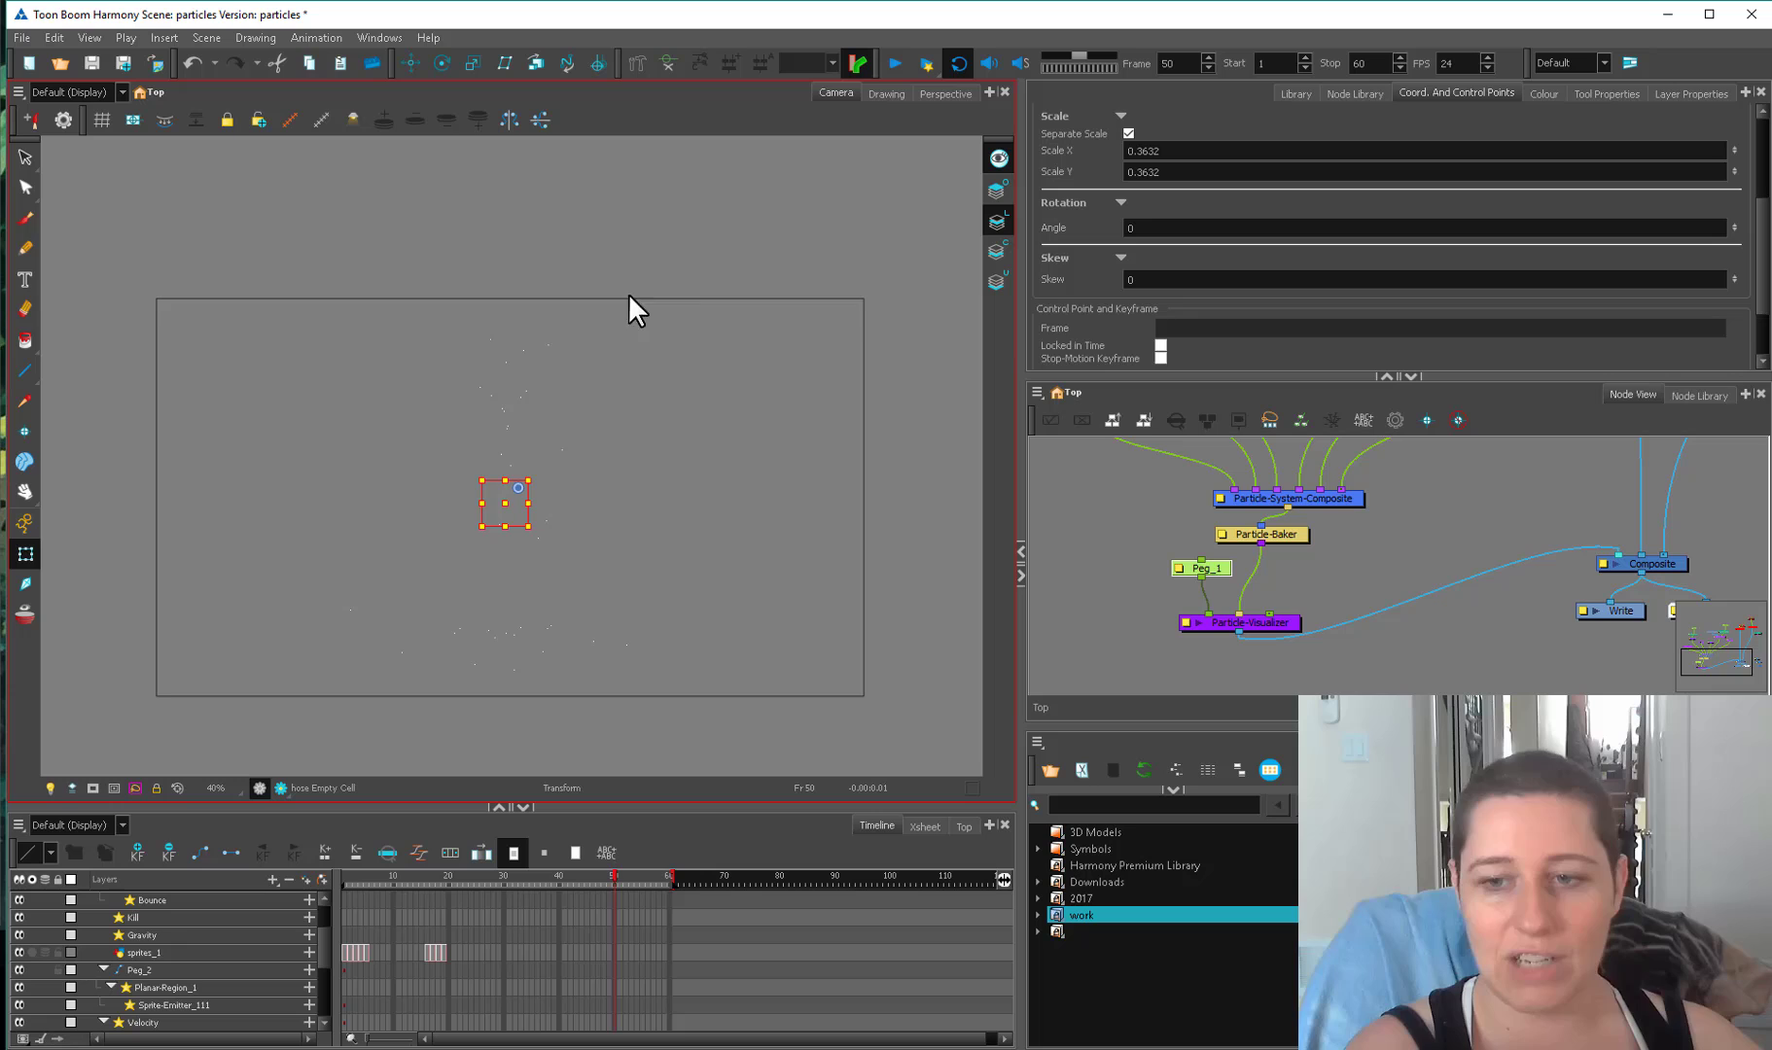
Set the Particle-Visualizer's Global Scaling Factor to 9.5 and close its layer properties.
{"action": "double_click", "coordinate": [1186, 622]}
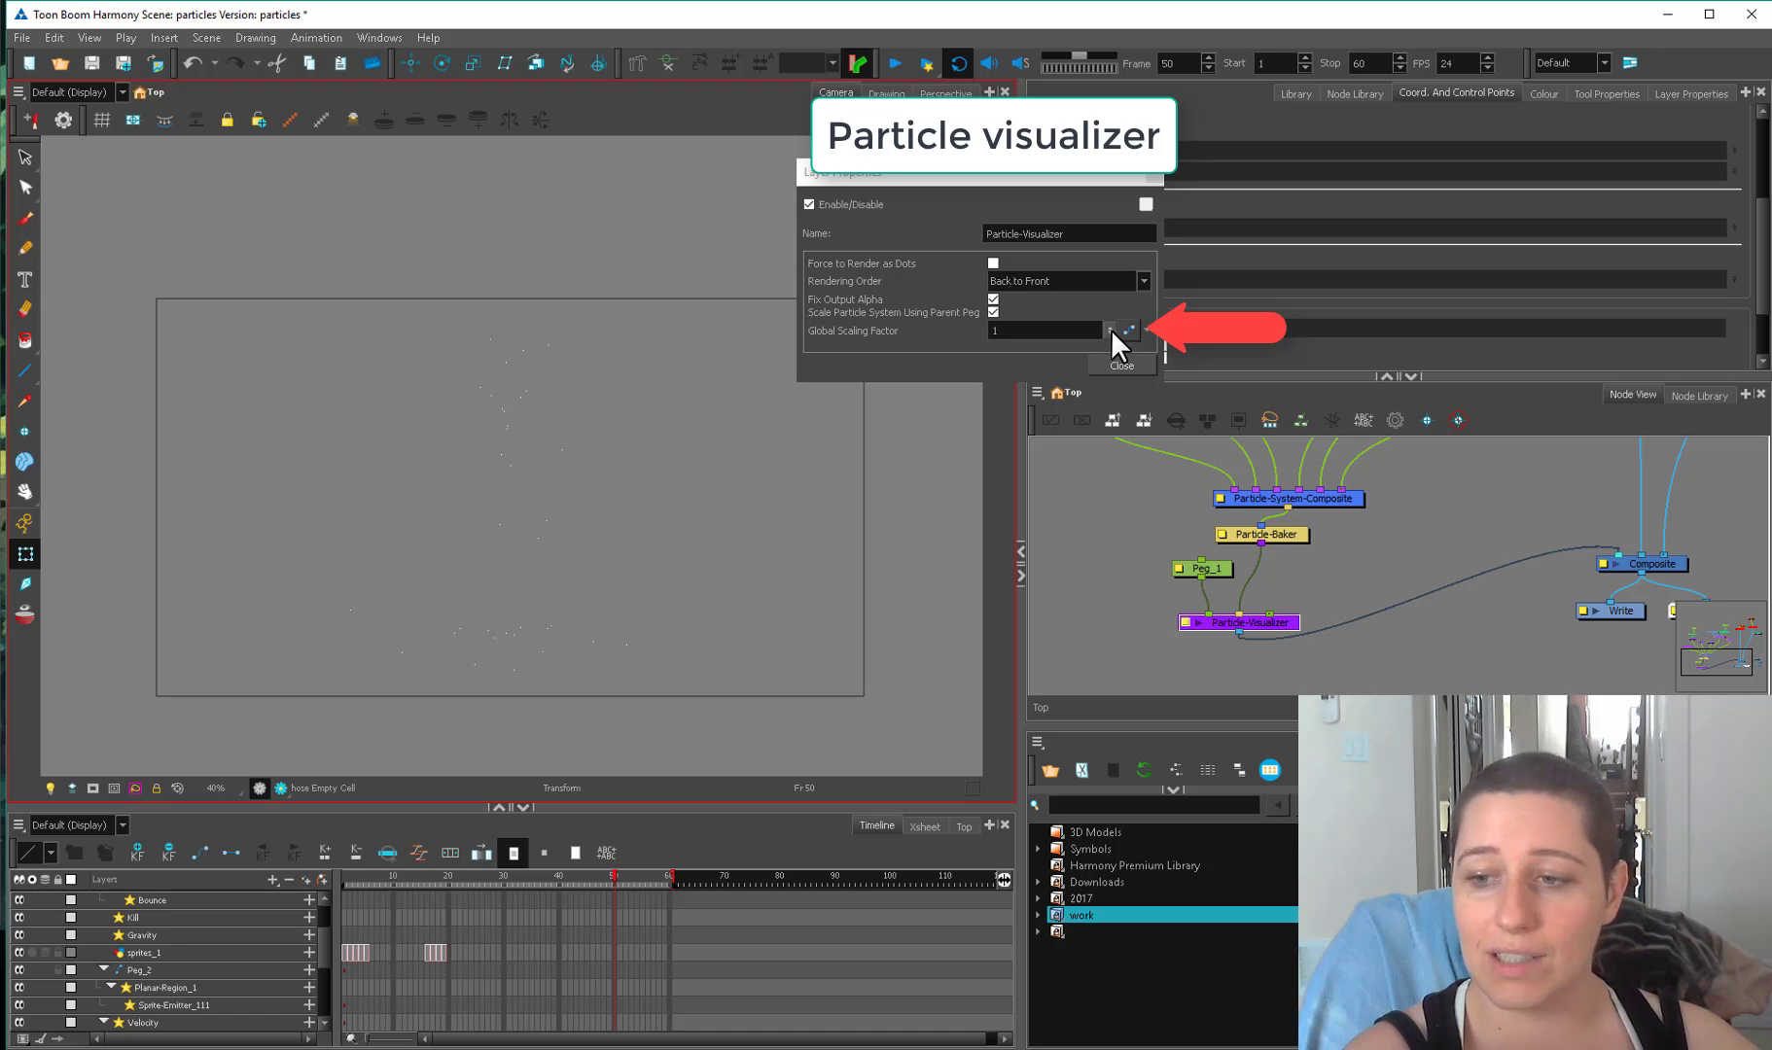
{"action": "left_click_drag", "start_coordinate": [1110, 328], "coordinate": [1109, 307]}
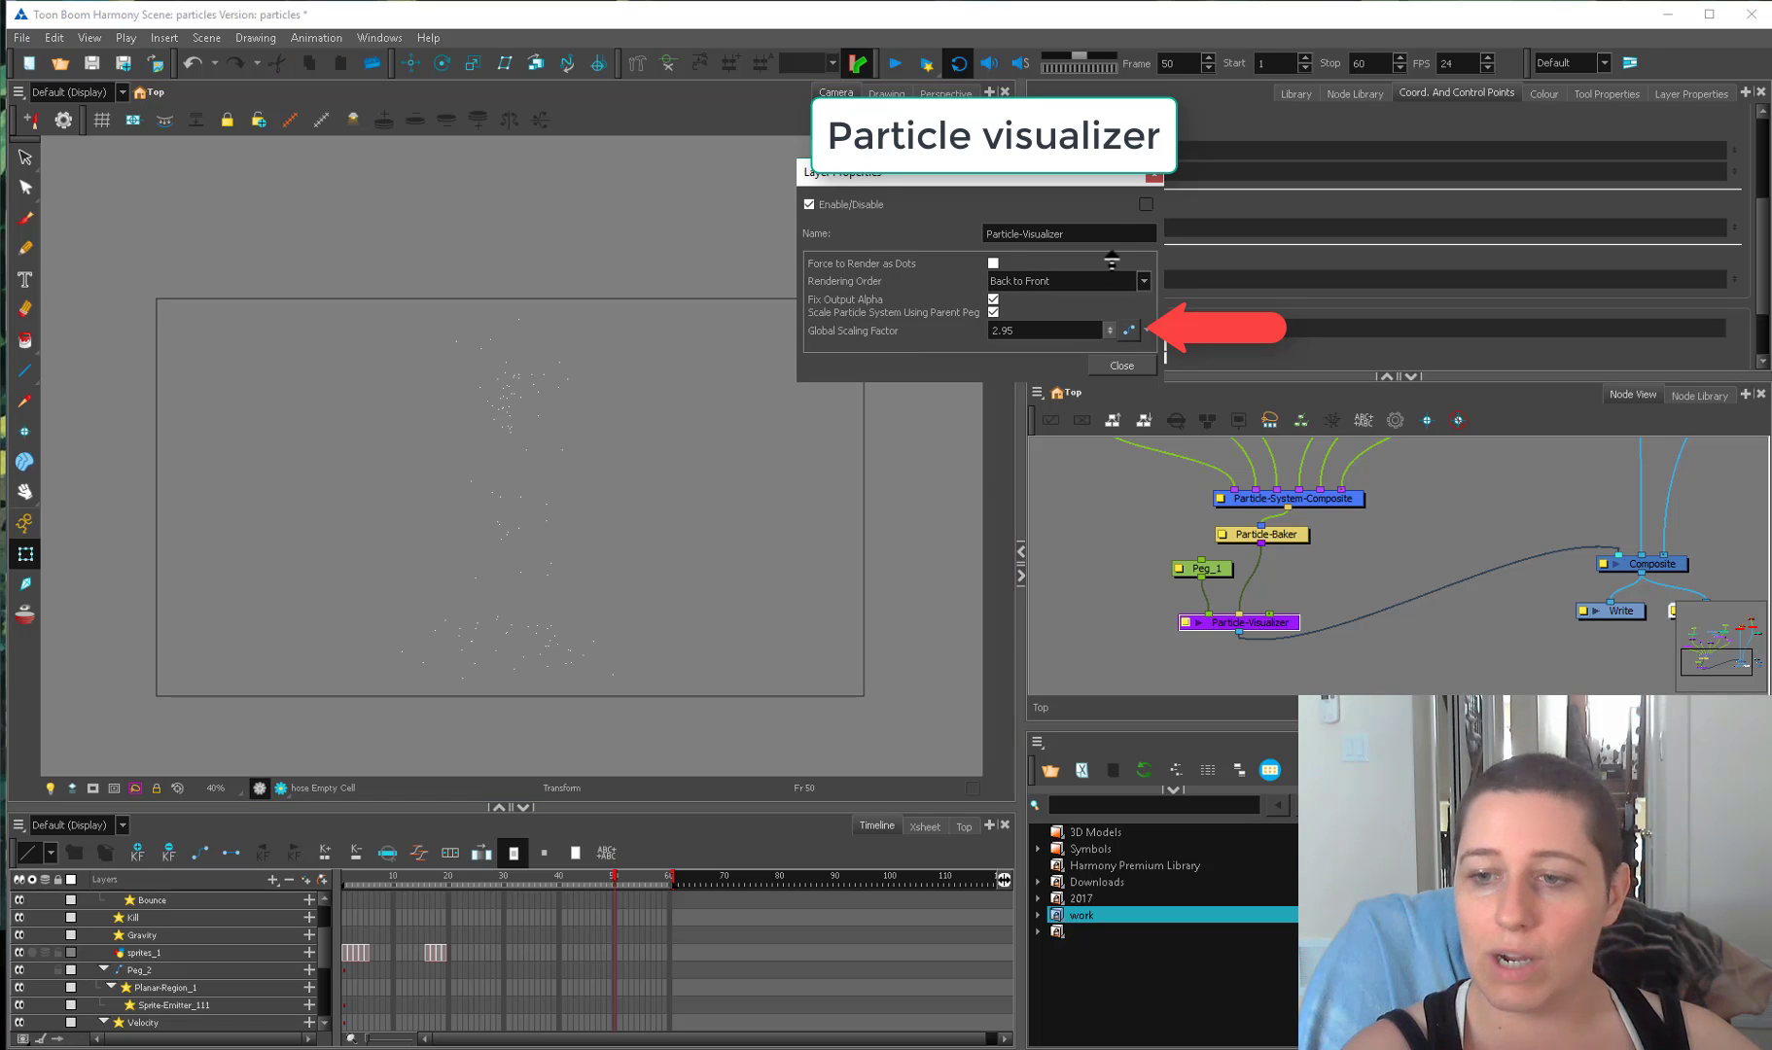
{"action": "left_click_drag", "start_coordinate": [1108, 328], "coordinate": [1120, 178]}
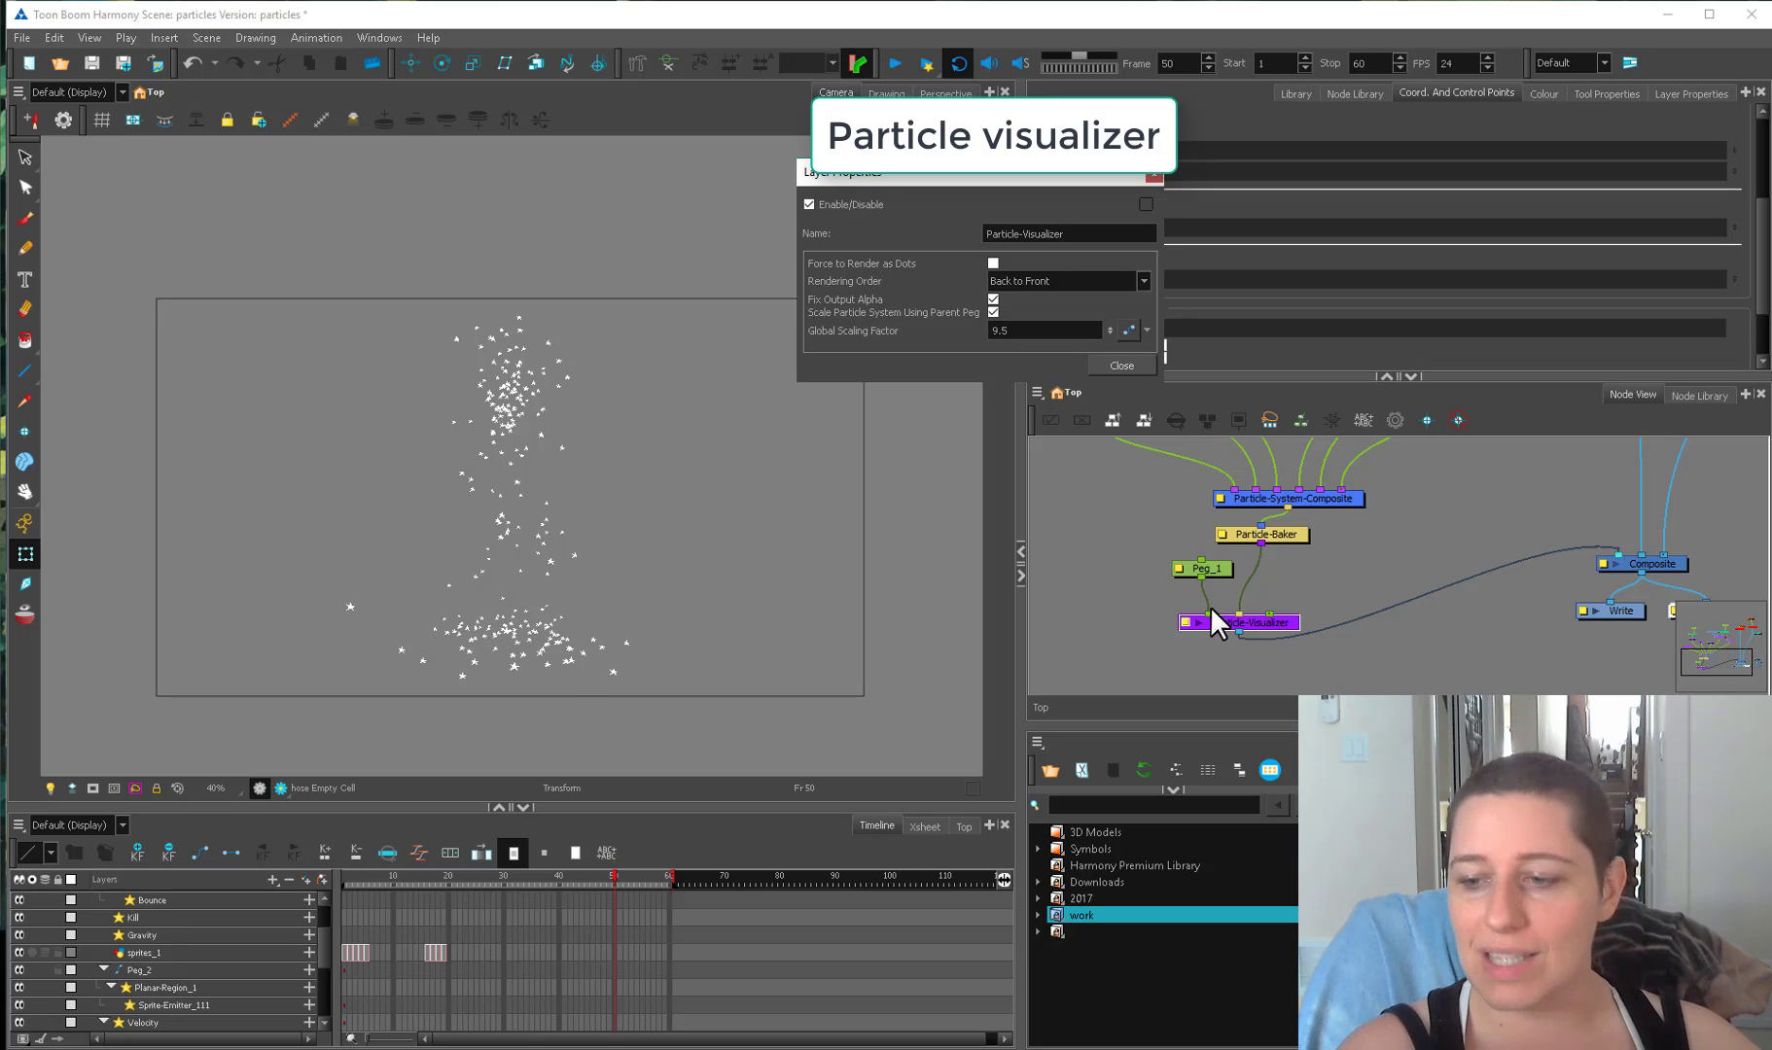
{"action": "left_click_drag", "start_coordinate": [1275, 624], "coordinate": [1282, 609]}
{"action": "right_click", "coordinate": [1303, 516]}
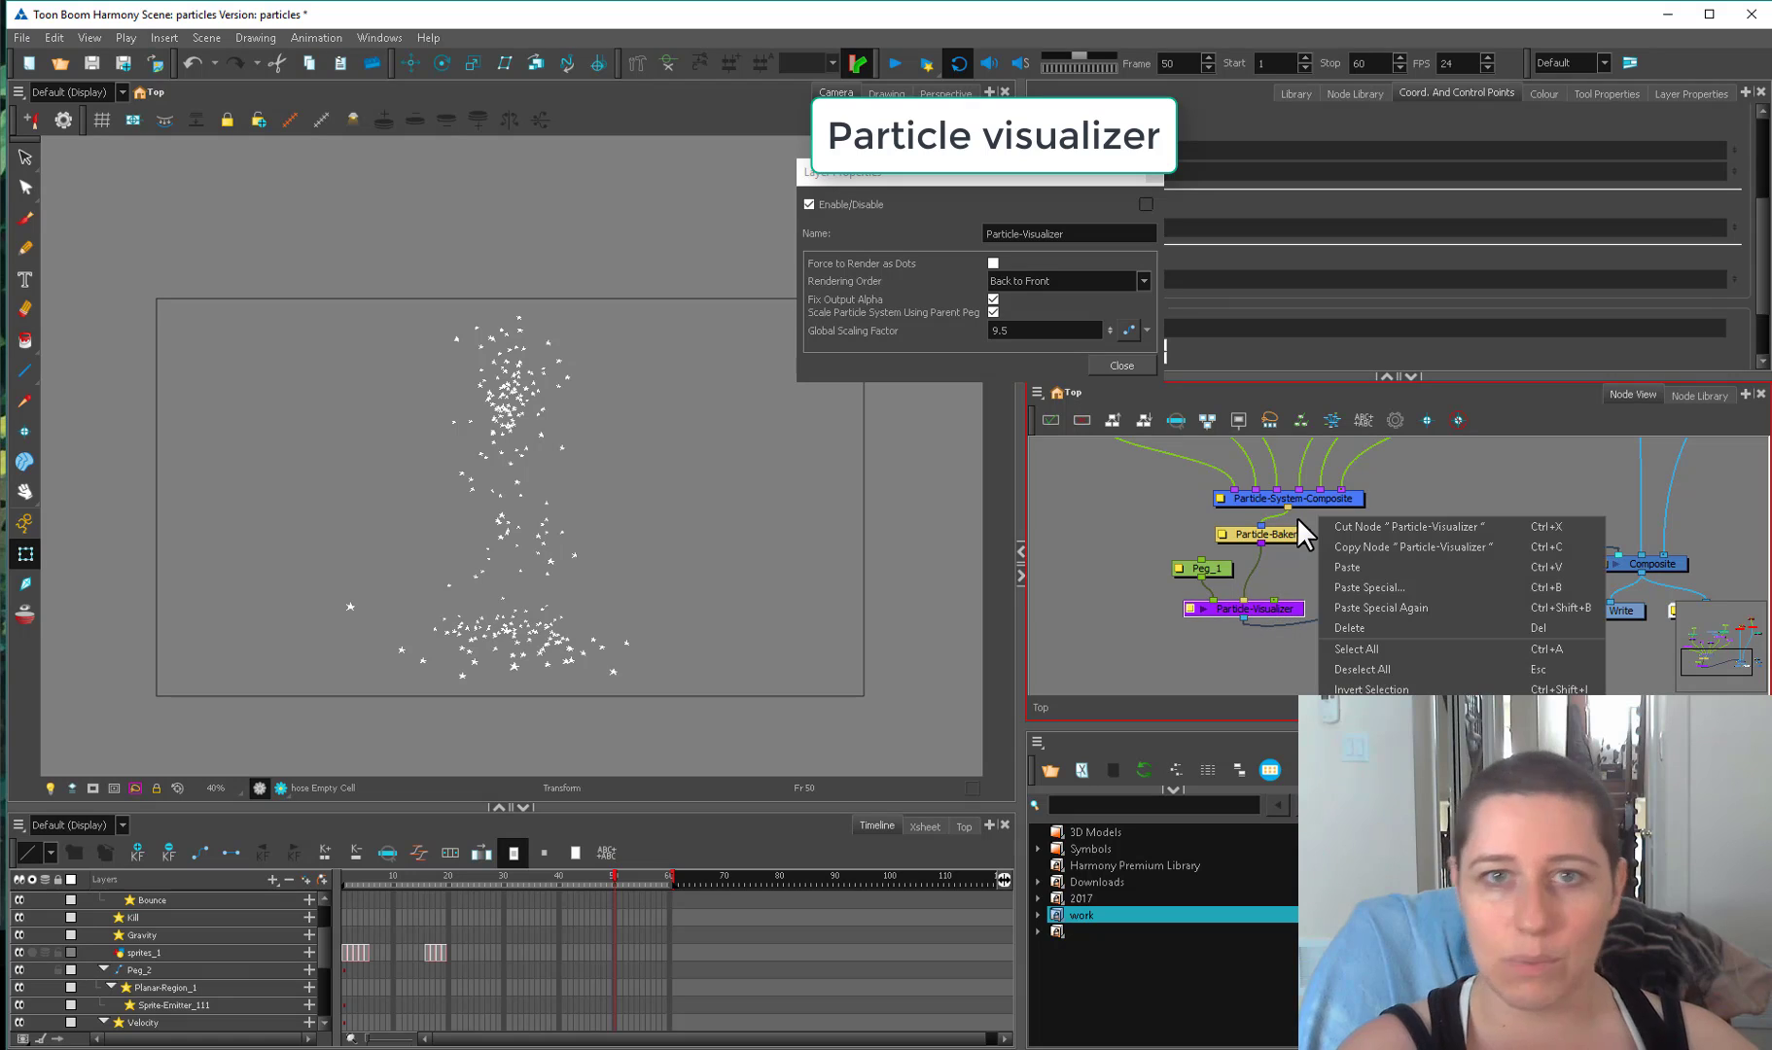
{"action": "left_click", "coordinate": [1122, 365]}
{"action": "left_click", "coordinate": [831, 508]}
{"action": "left_click", "coordinate": [364, 883]}
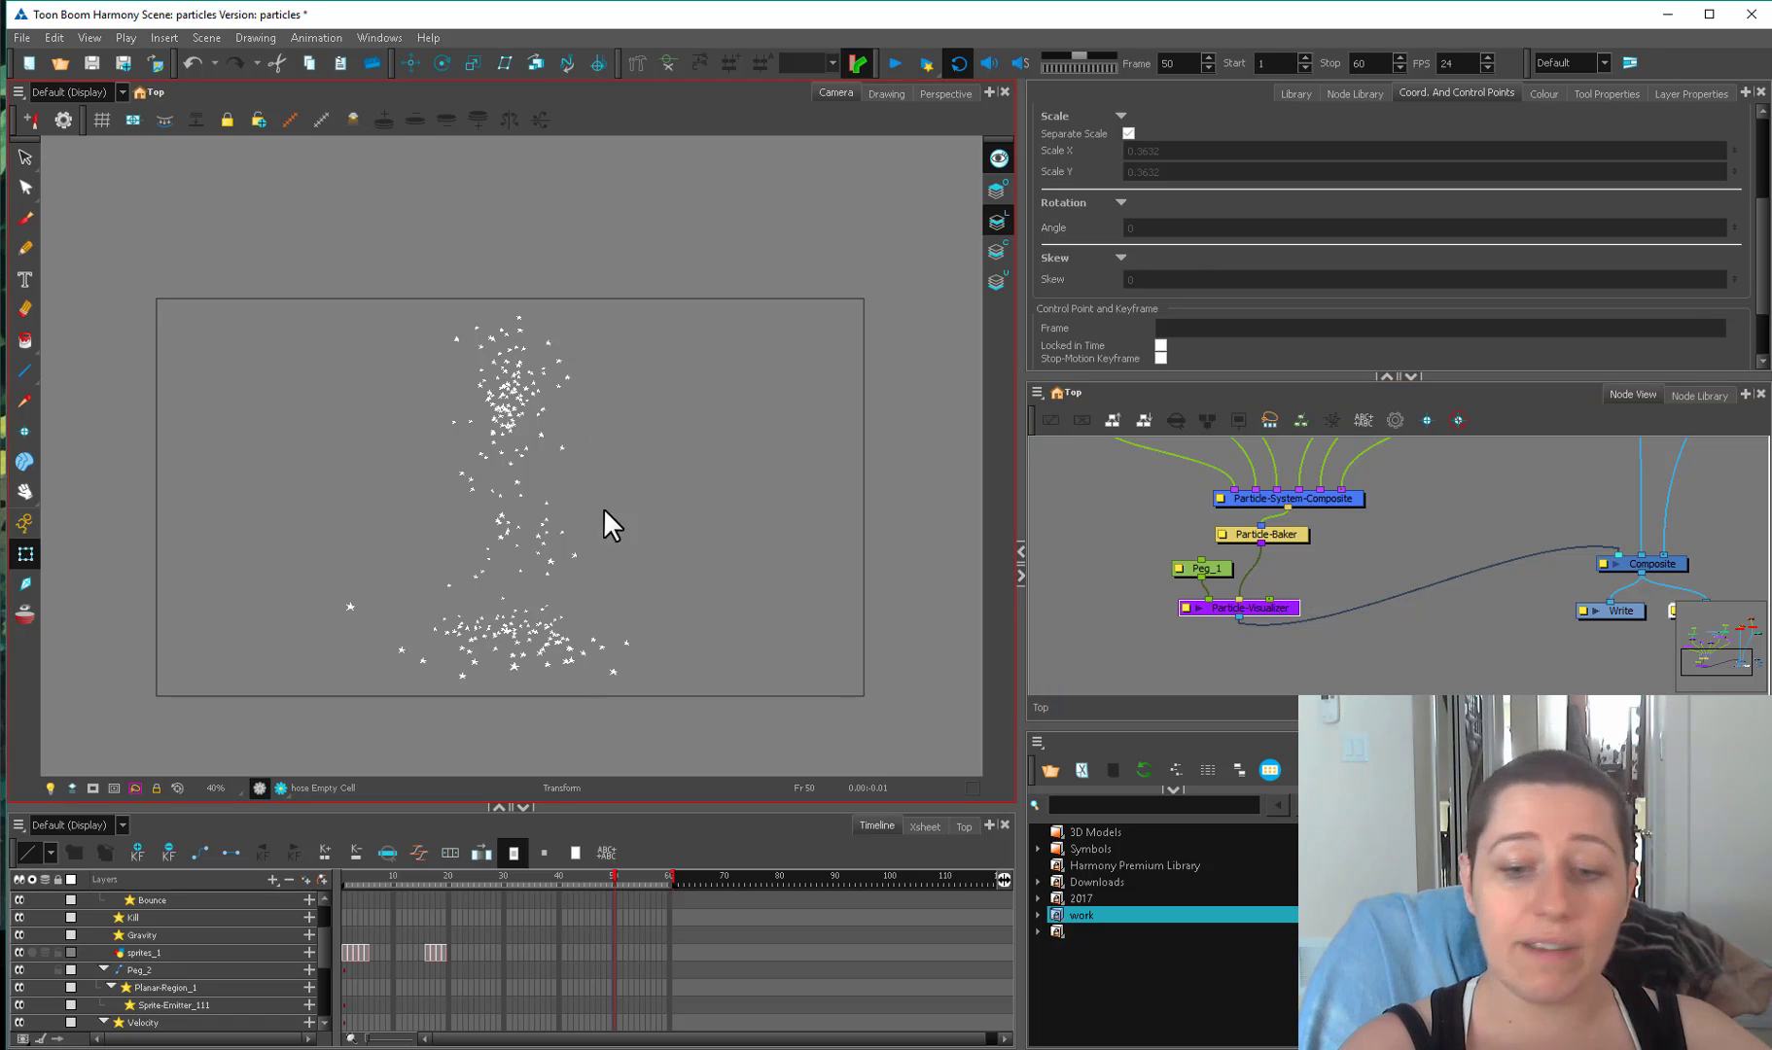
{"action": "left_click", "coordinate": [630, 490]}
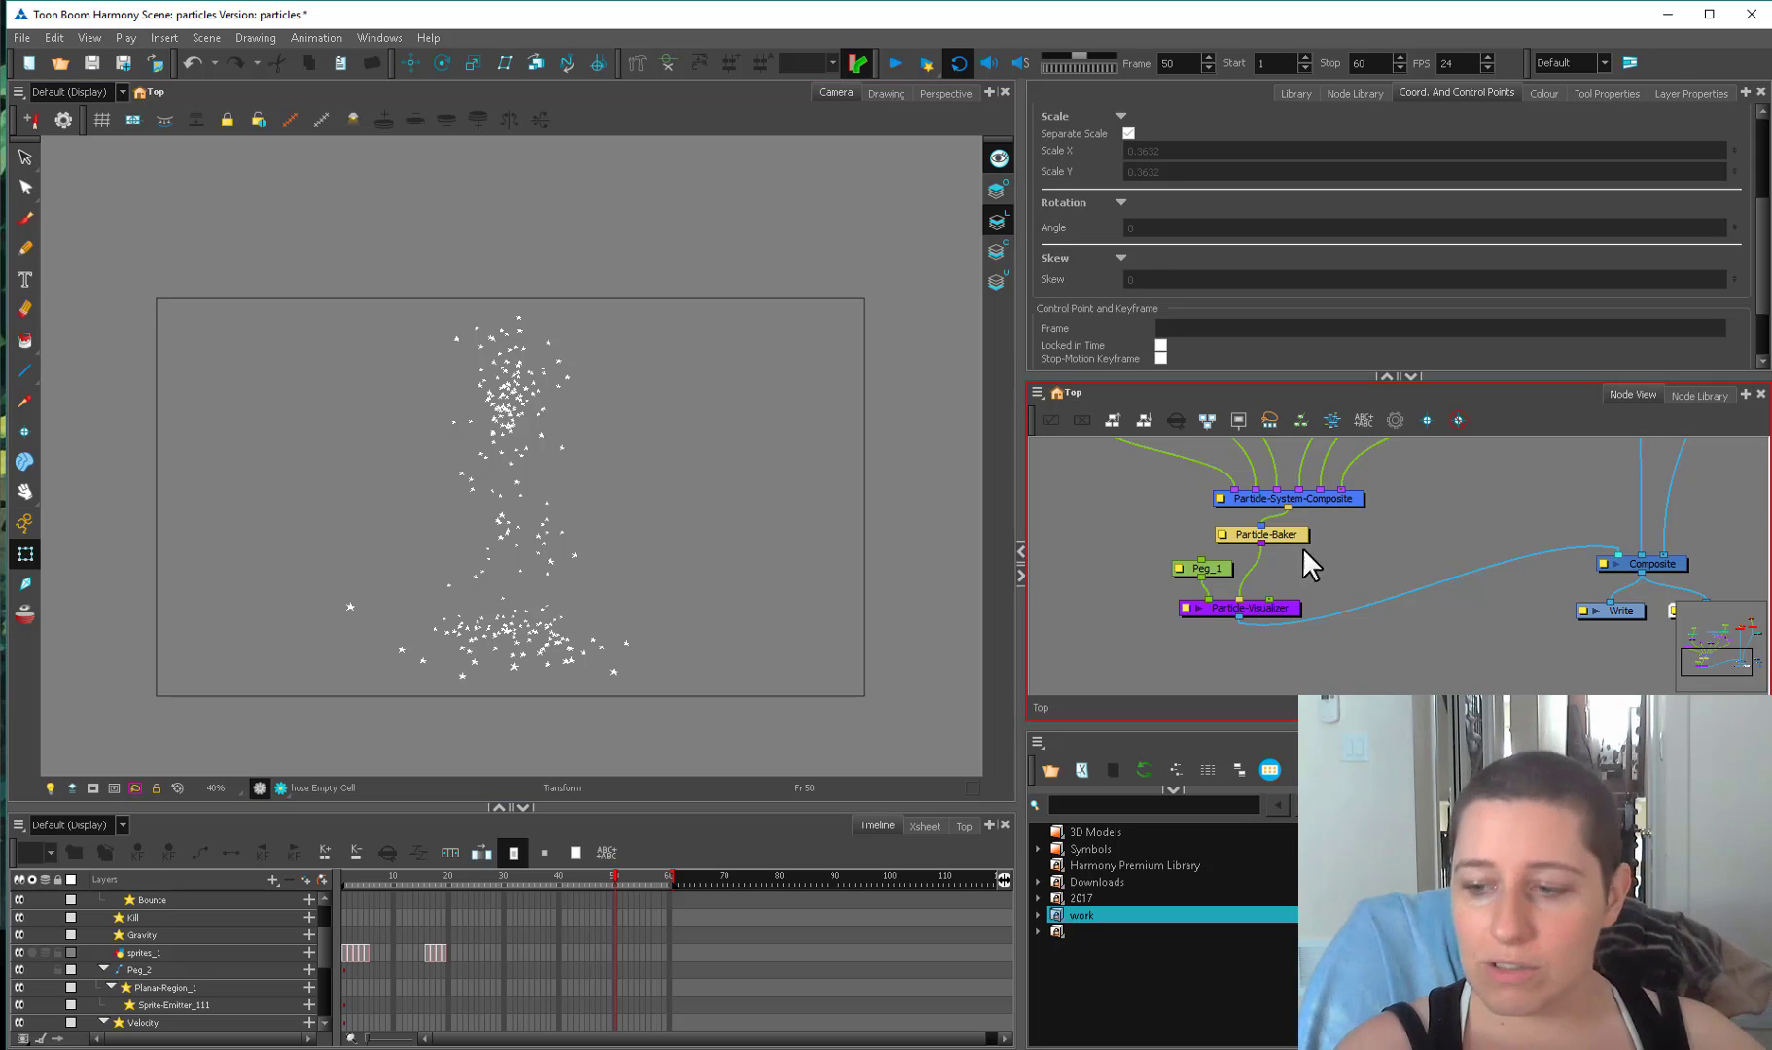
Show the Particle-Visualizer's properties and its functions in the timeline, and add a Global Scaling Factor keyframe at frame 1.
{"action": "left_click_drag", "start_coordinate": [1231, 574], "coordinate": [1200, 562]}
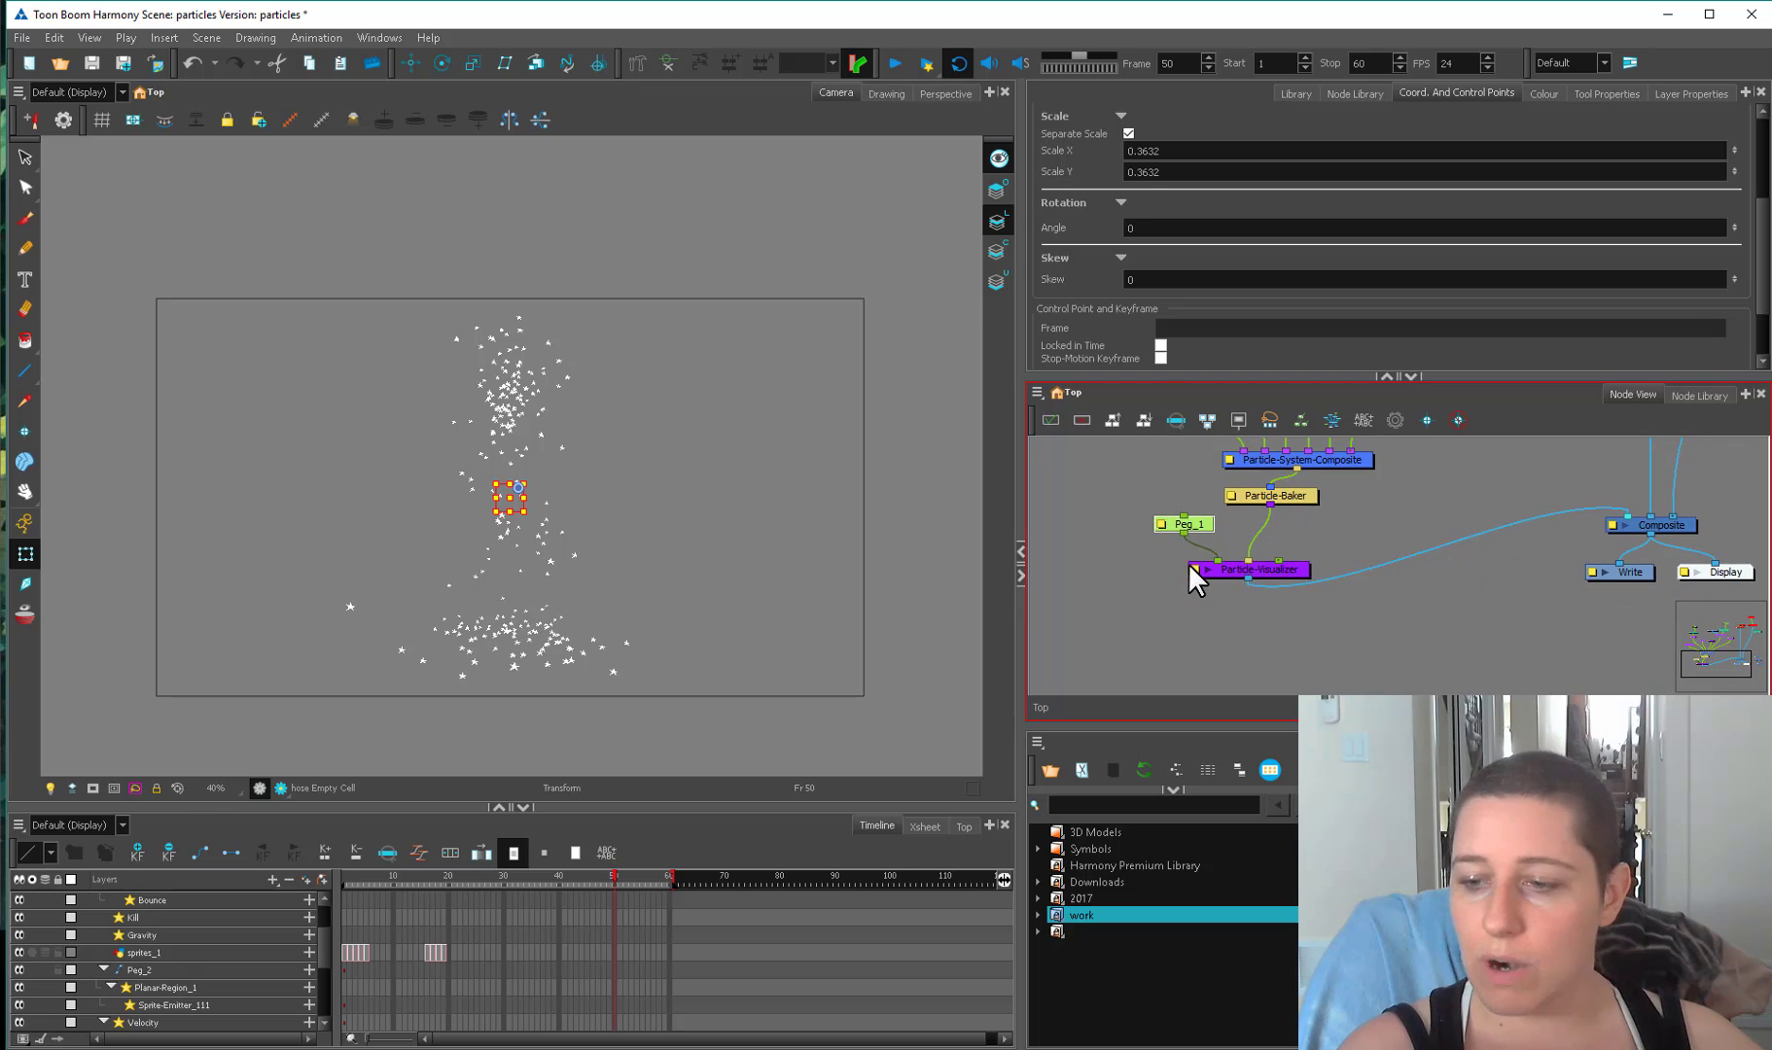
{"action": "double_click", "coordinate": [1193, 566]}
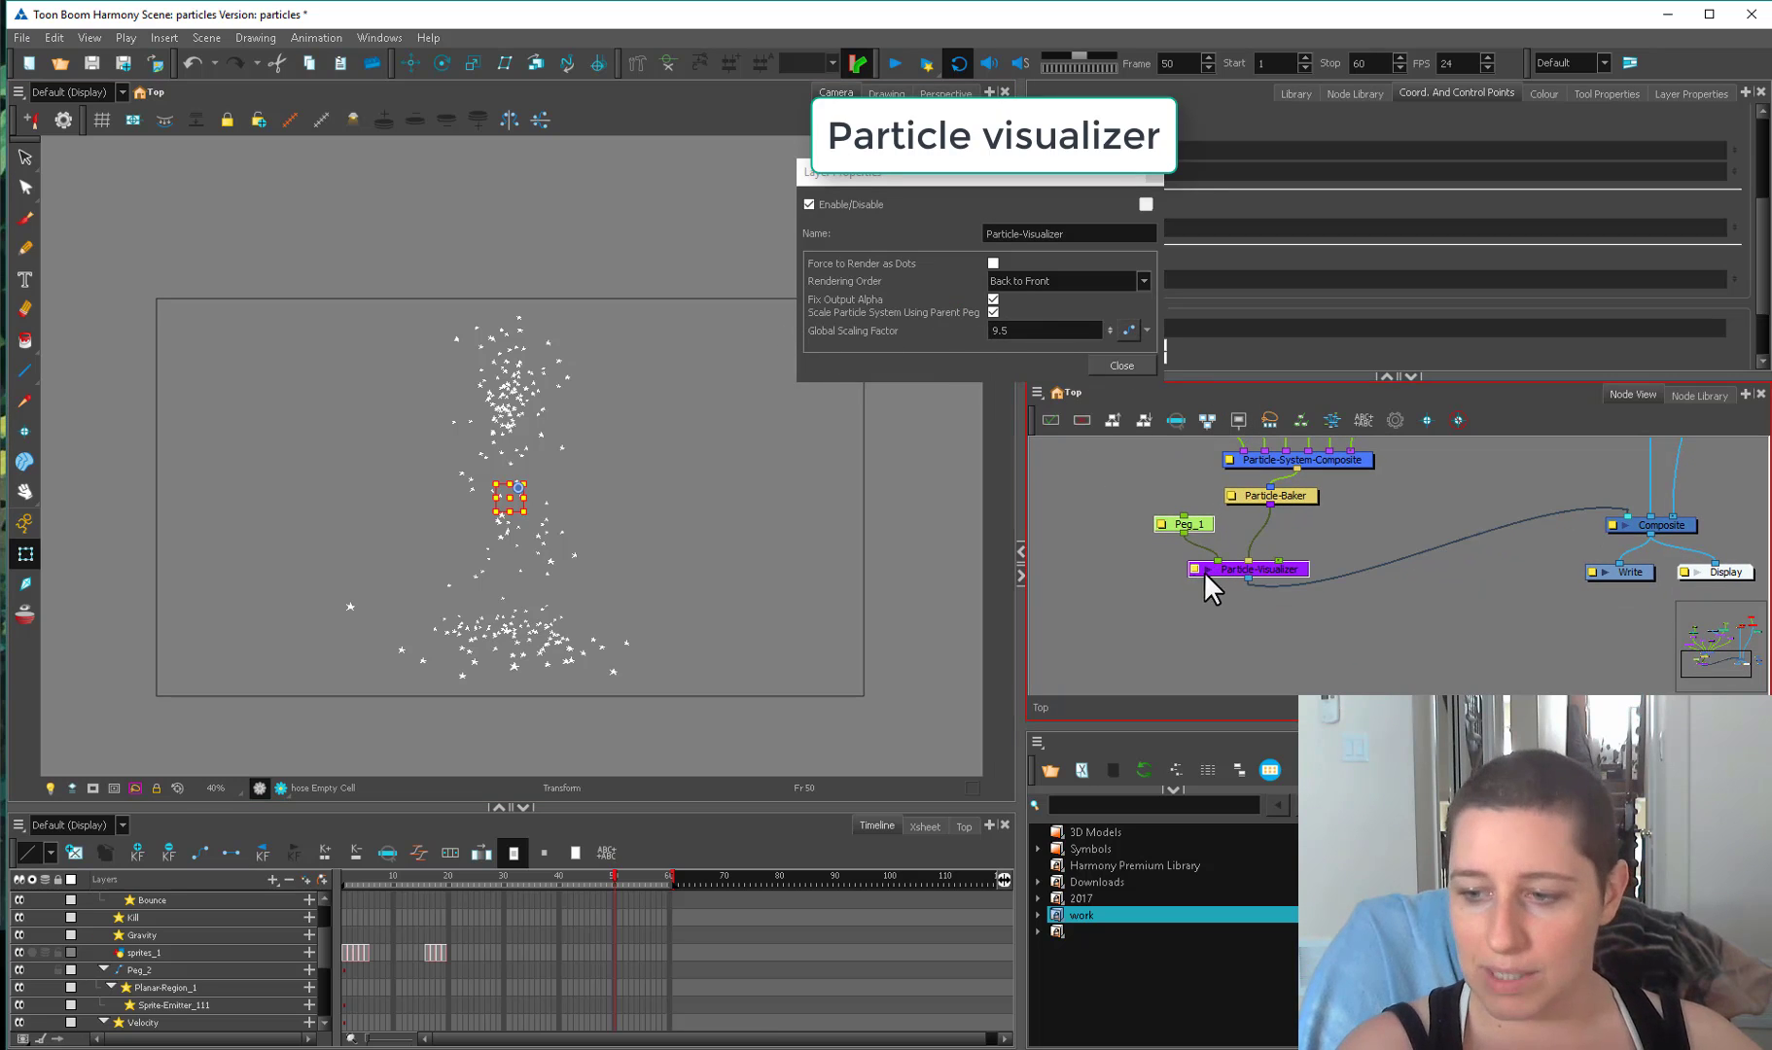
{"action": "left_click_drag", "start_coordinate": [1205, 572], "coordinate": [1204, 568]}
{"action": "scroll", "coordinate": [383, 951], "scroll_direction": "down", "scroll_amount": 4}
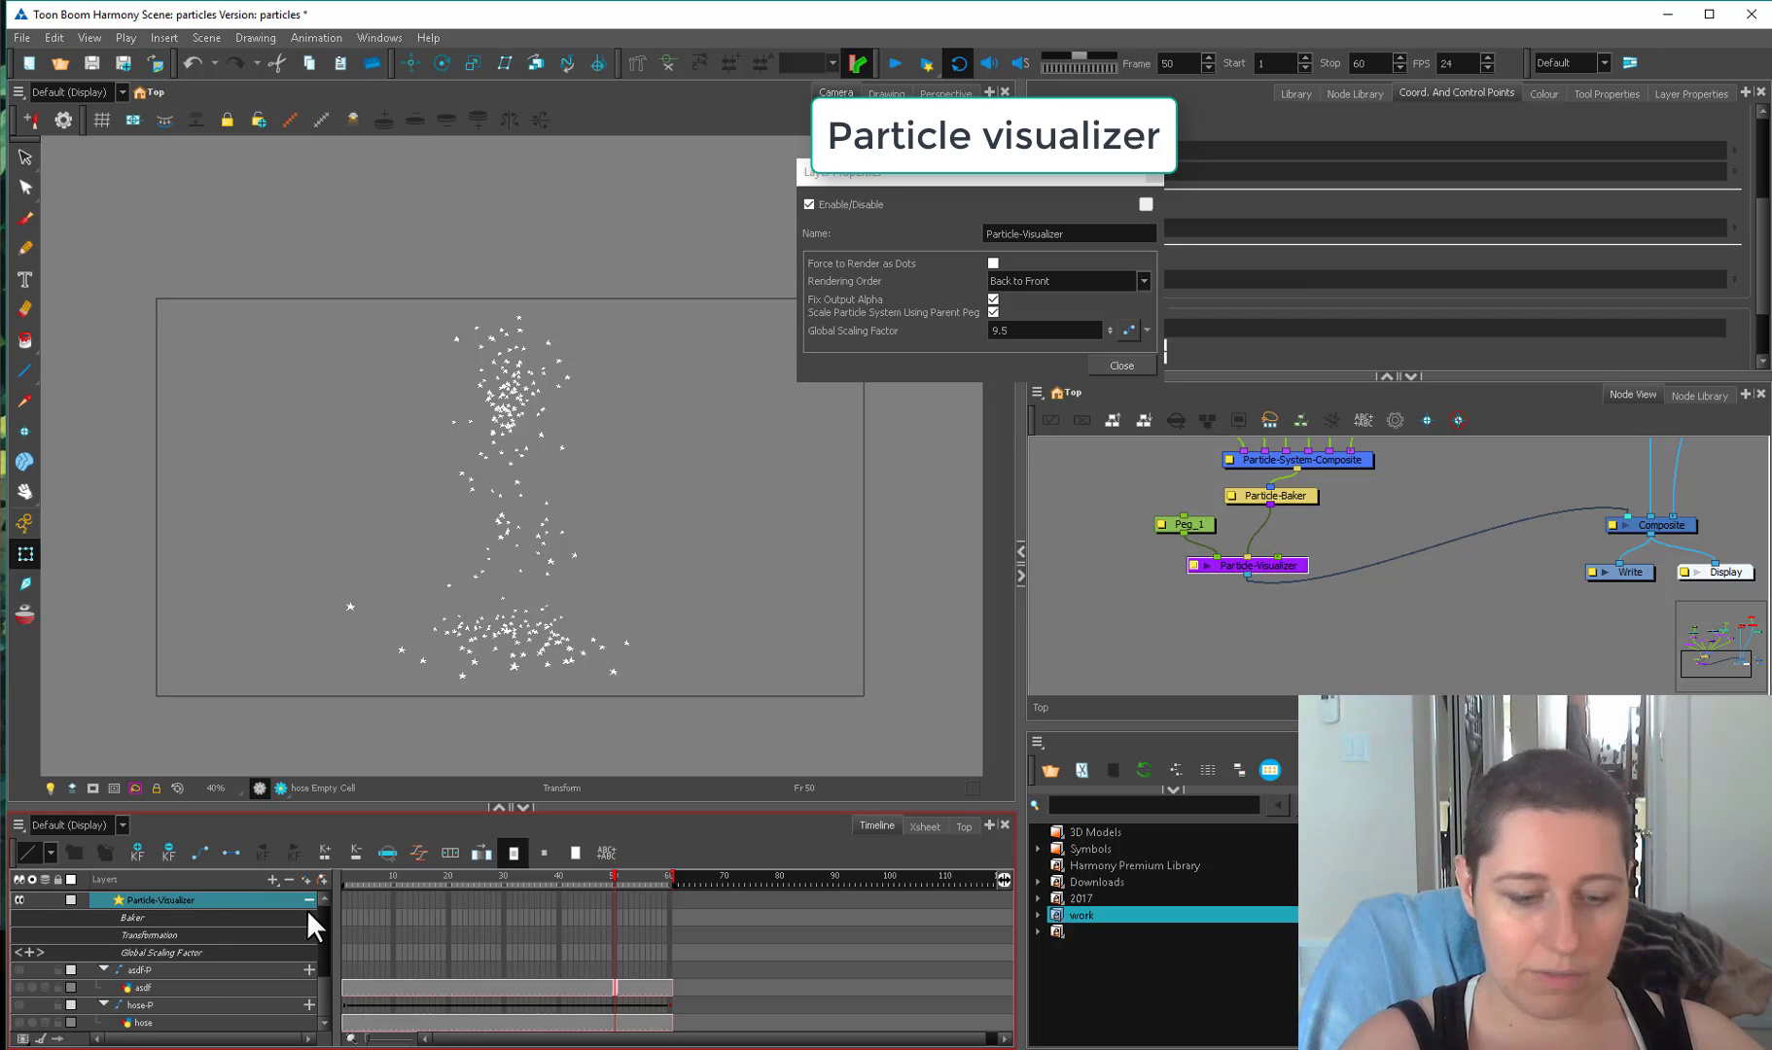
{"action": "left_click", "coordinate": [346, 952]}
{"action": "left_click_drag", "start_coordinate": [570, 952], "coordinate": [664, 952]}
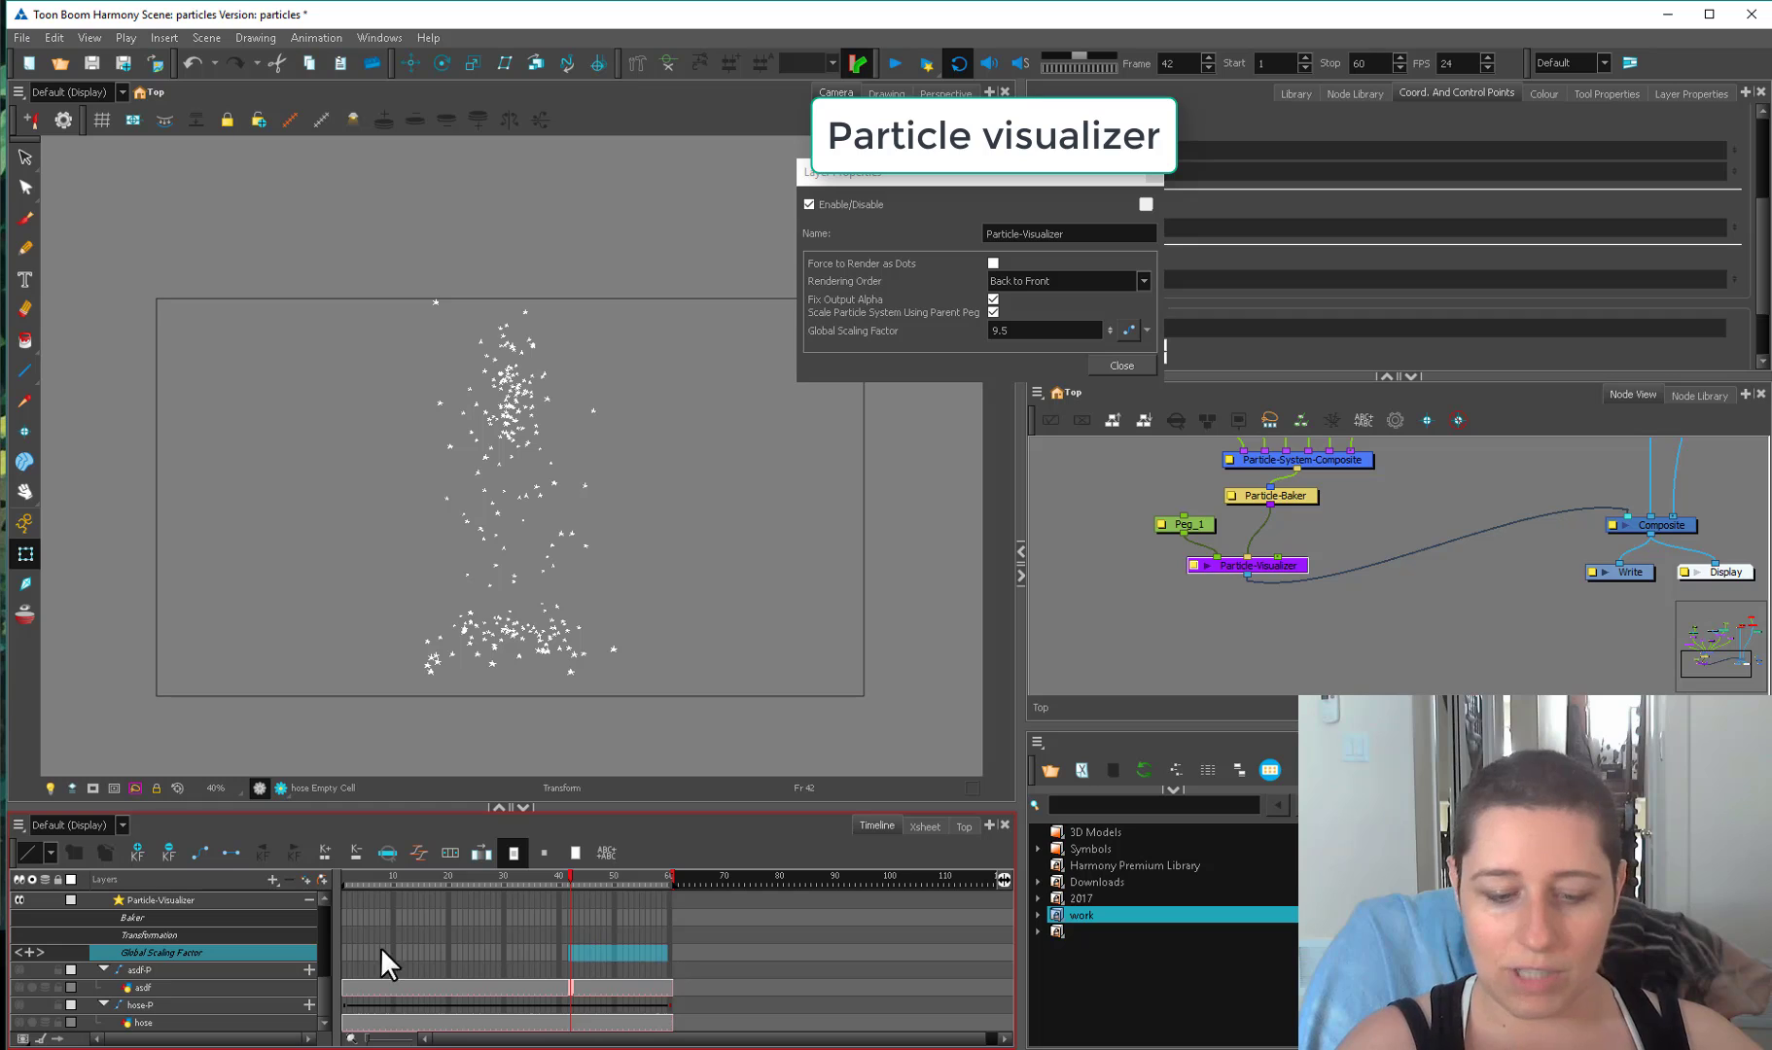
{"action": "left_click", "coordinate": [347, 954]}
{"action": "key", "text": "F6"}
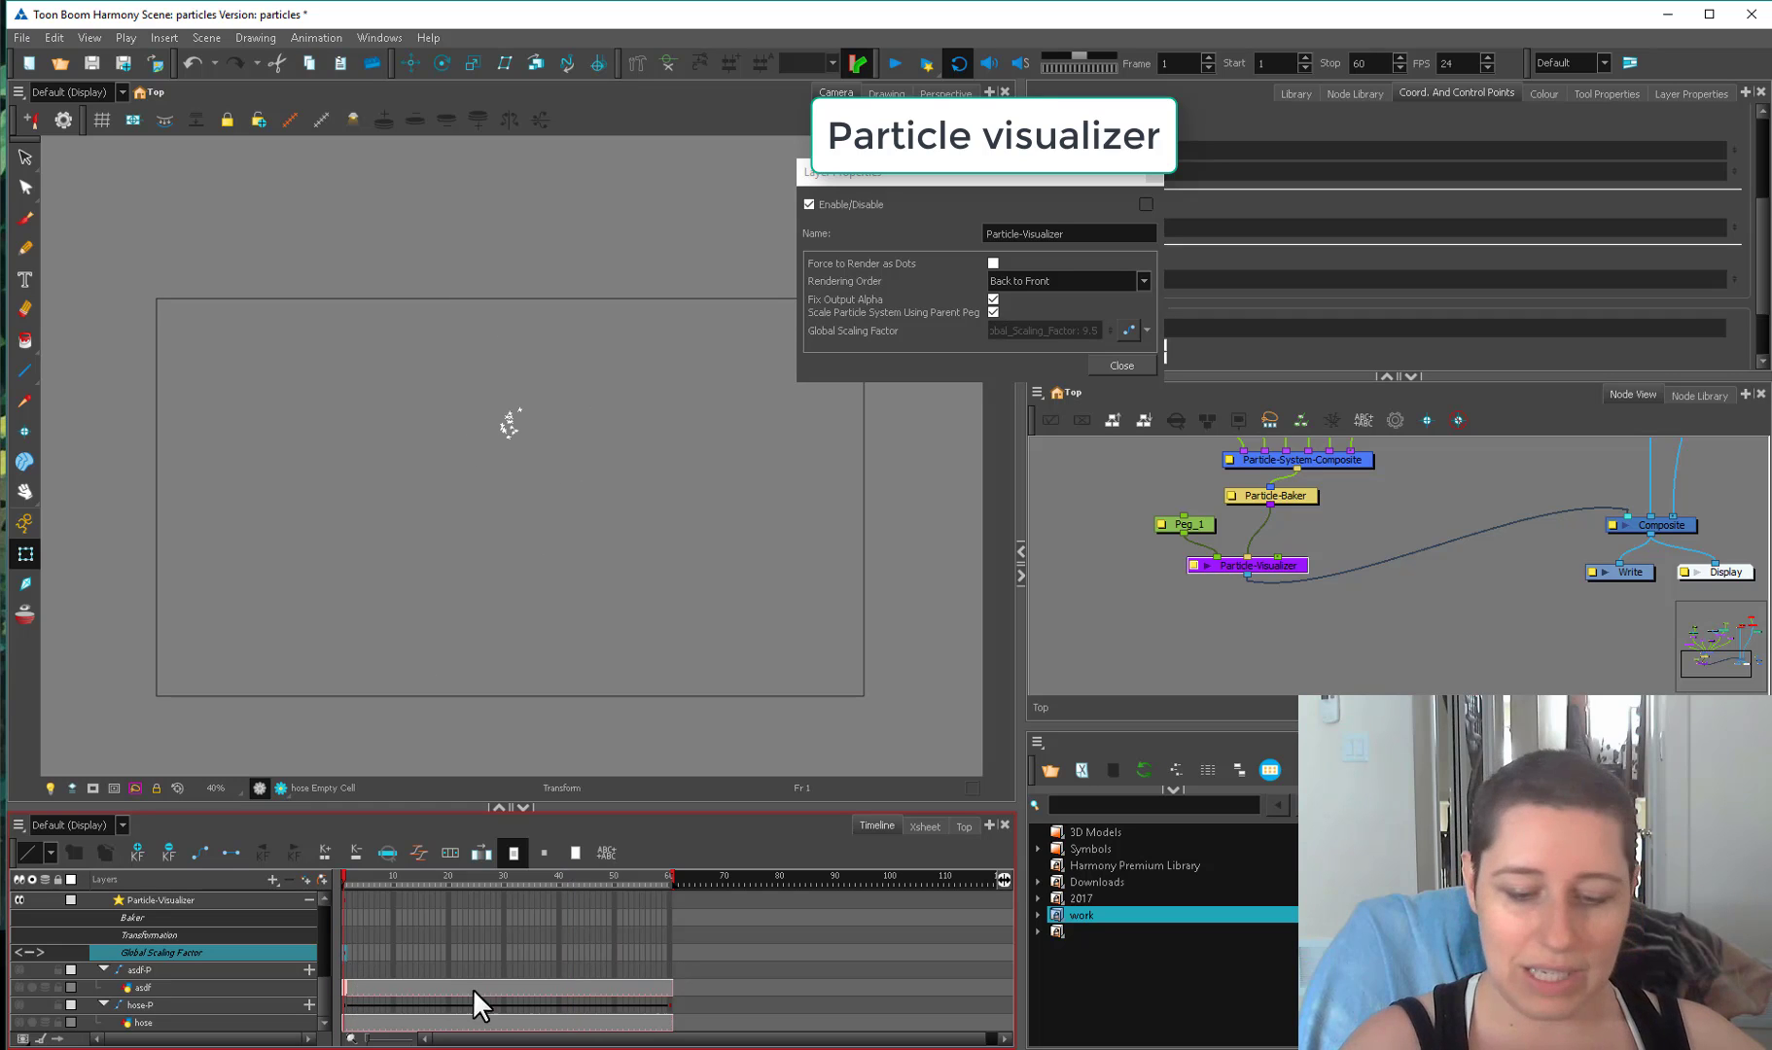
Add a Global Scaling Factor keyframe at frame 60 and set its value to 22.
{"action": "left_click", "coordinate": [669, 952]}
{"action": "key", "text": "F6"}
{"action": "double_click", "coordinate": [669, 952]}
{"action": "left_click_drag", "start_coordinate": [1055, 592], "coordinate": [1054, 501]}
{"action": "type", "text": "22"}
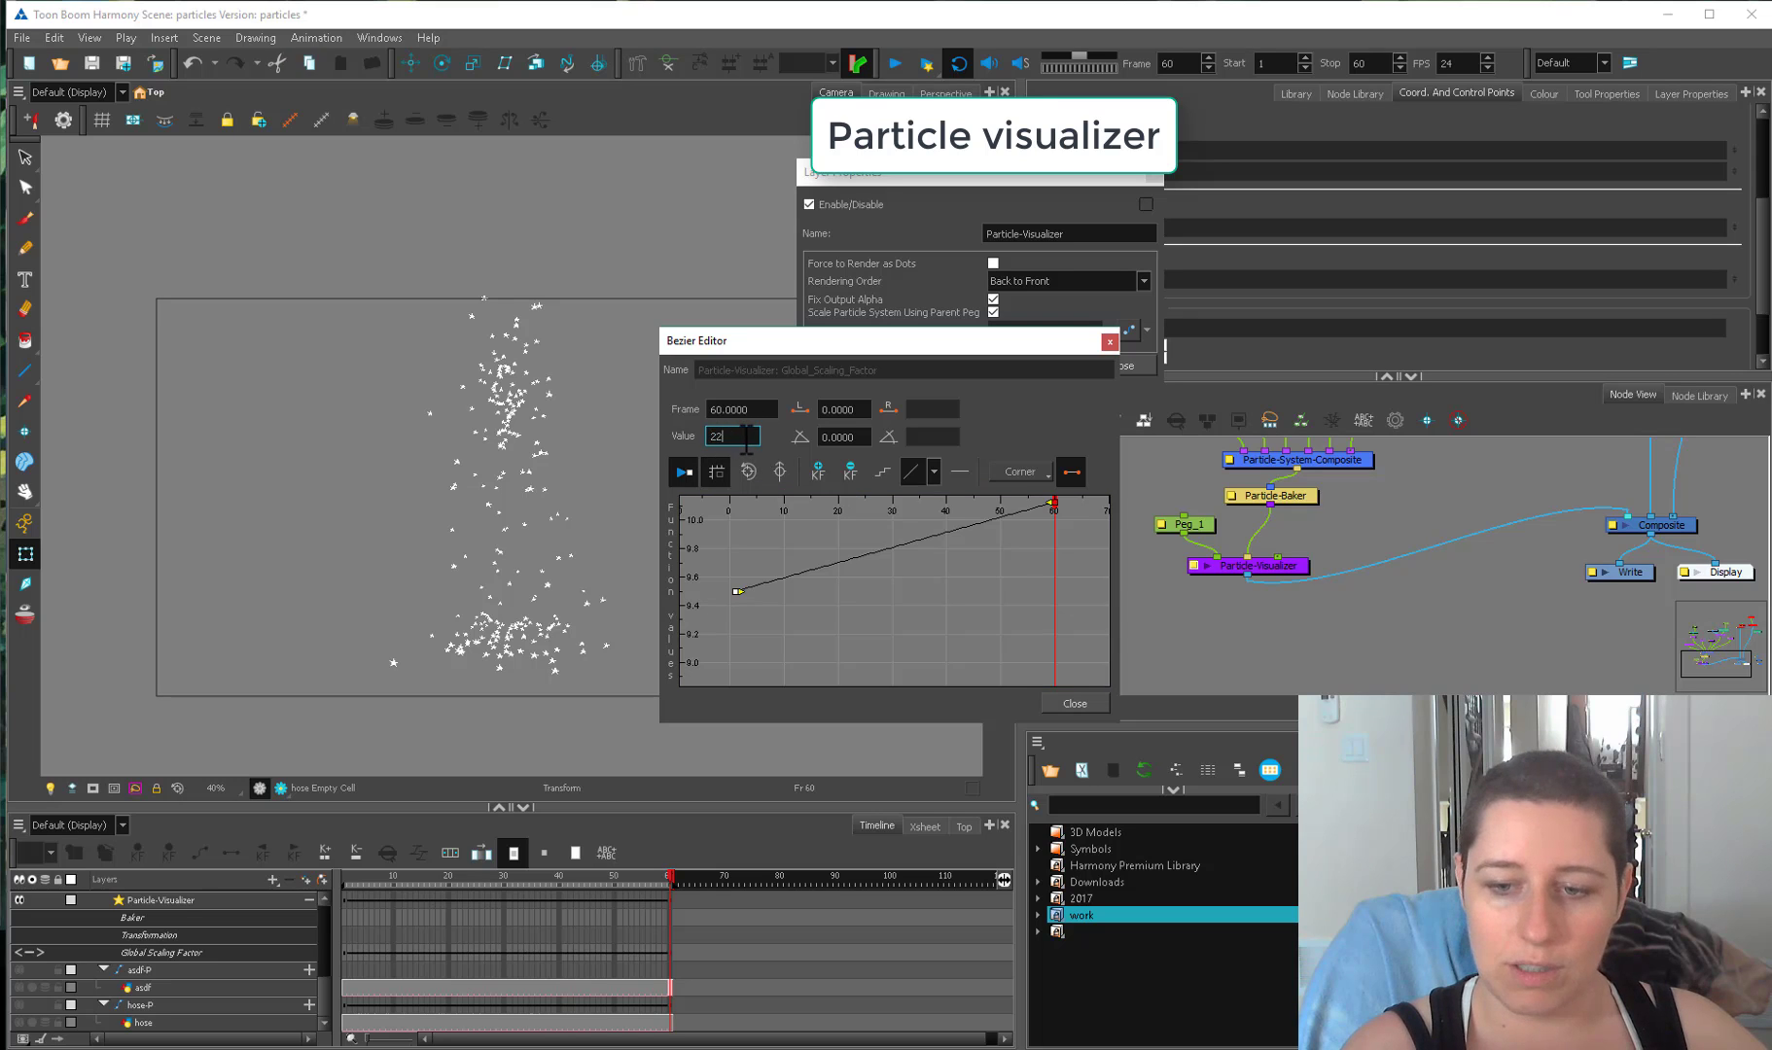
{"action": "key", "text": "Return"}
{"action": "left_click", "coordinate": [1071, 708]}
Scrub the timeline to check the animated particle scale, and delete the Global Scaling Factor keyframe at frame 60.
{"action": "left_click_drag", "start_coordinate": [393, 875], "coordinate": [327, 887]}
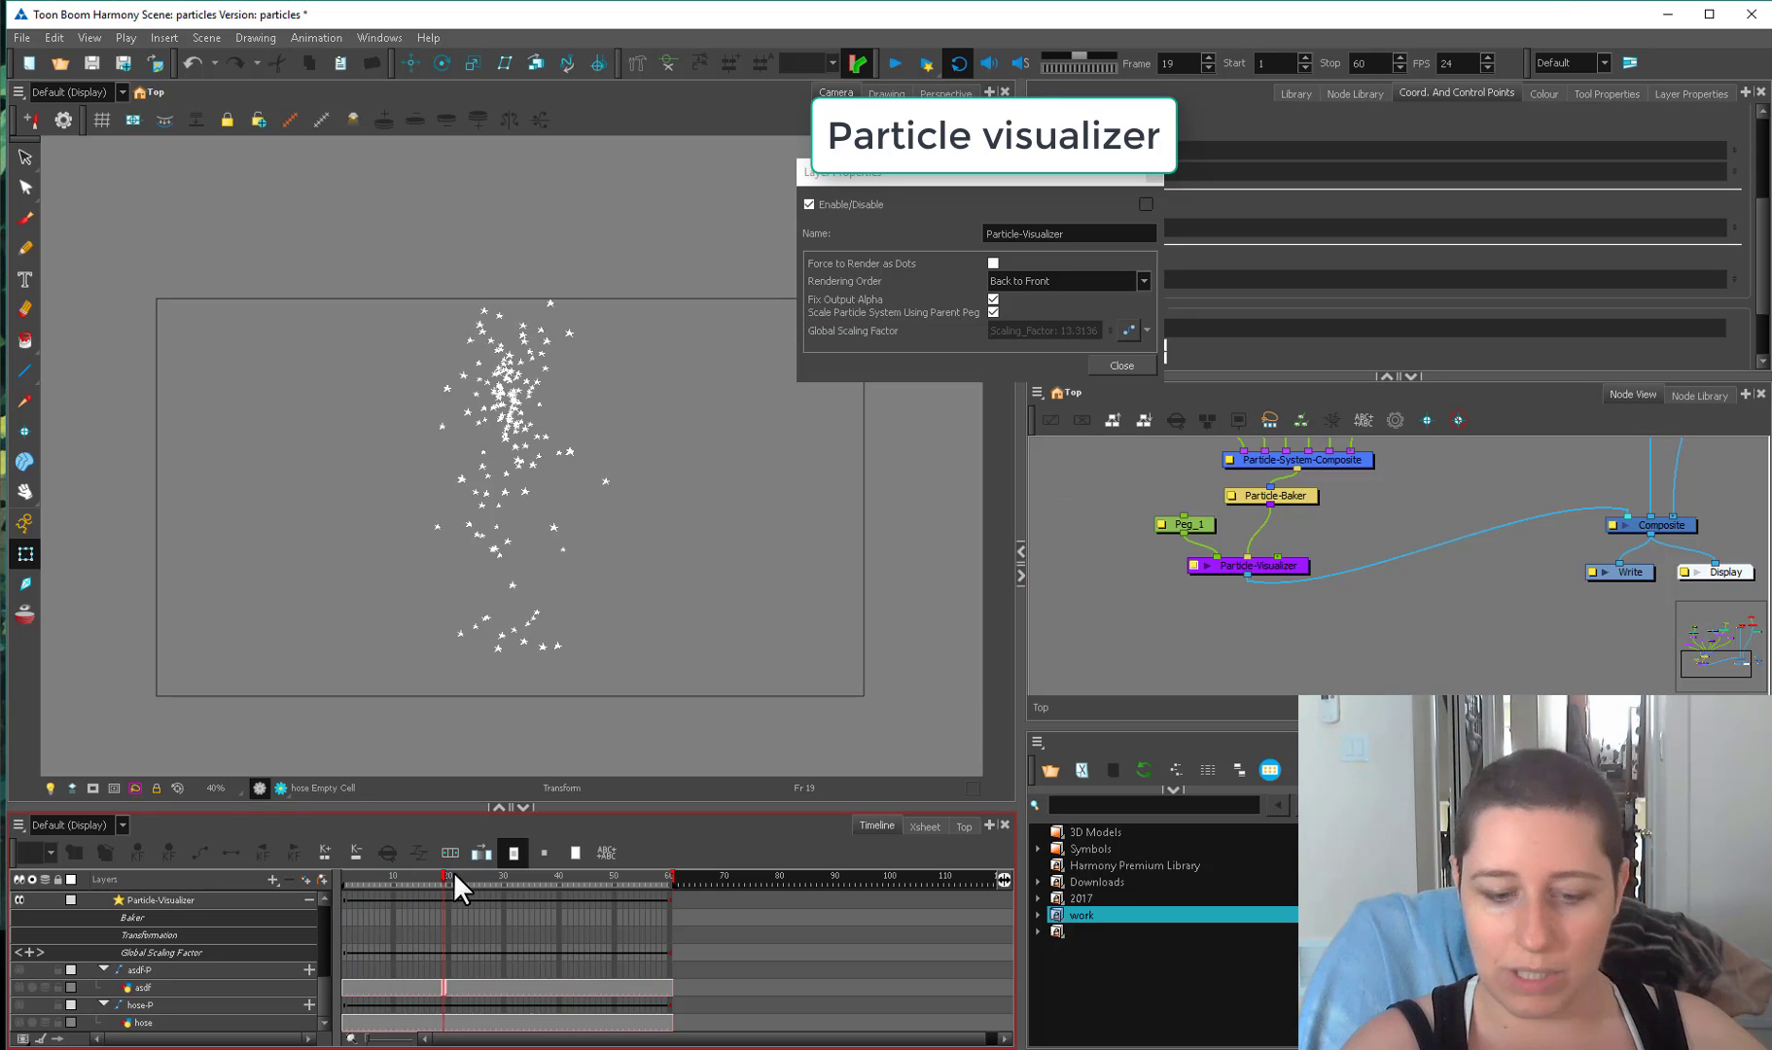
{"action": "left_click_drag", "start_coordinate": [452, 871], "coordinate": [632, 801]}
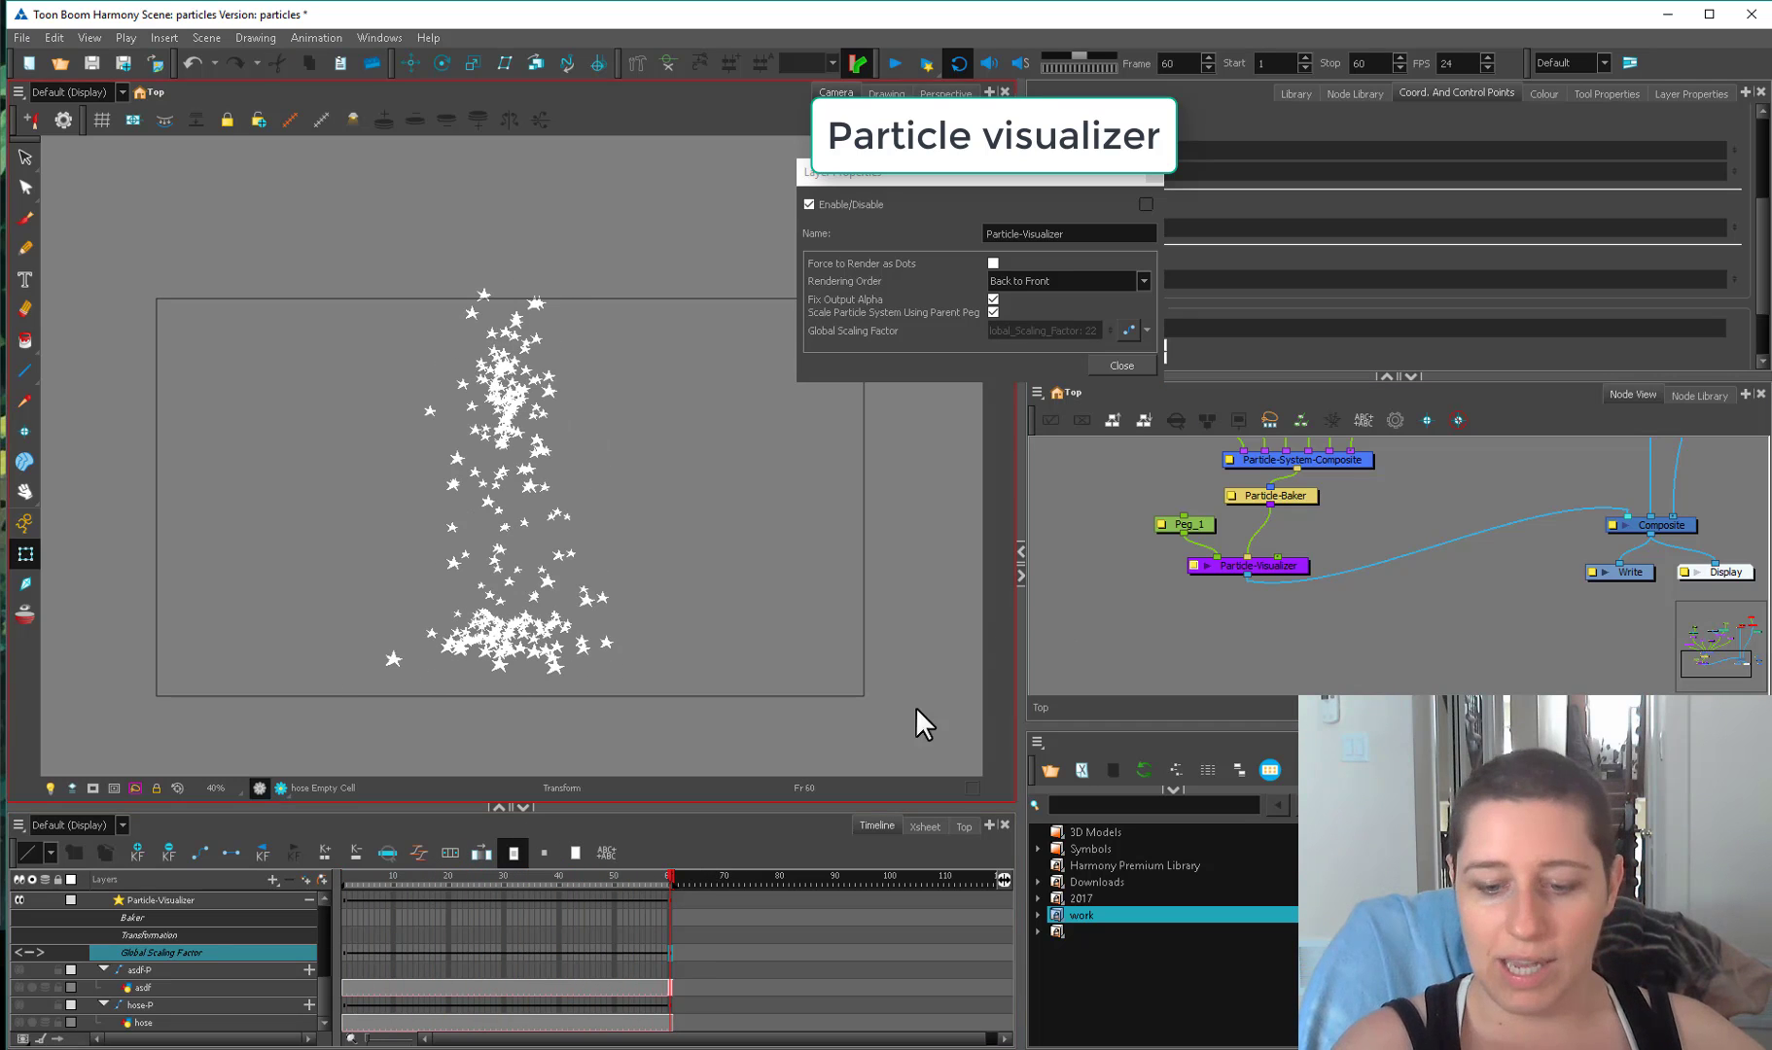
{"action": "left_click", "coordinate": [671, 956]}
{"action": "key", "text": "Delete"}
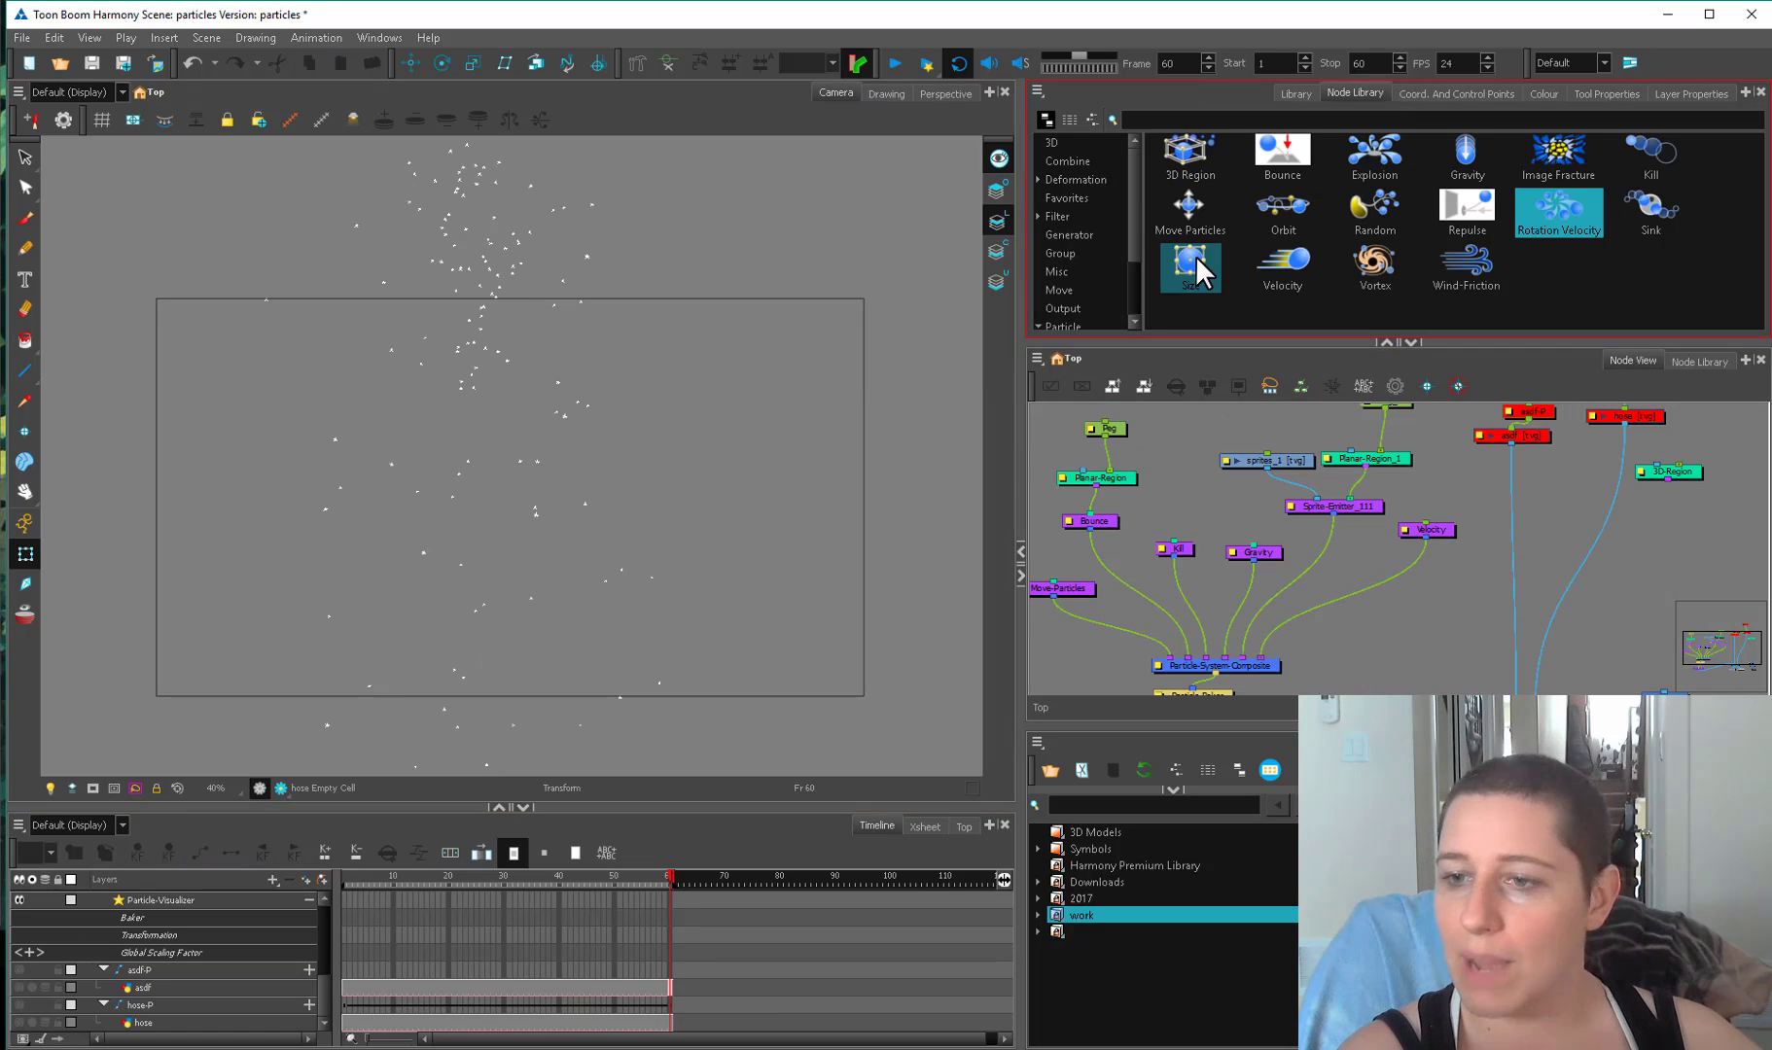
Add a Size node connected to the Particle-System-Composite and open its properties, keeping Constant Size as the size type.
{"action": "left_click_drag", "start_coordinate": [1191, 271], "coordinate": [1271, 603]}
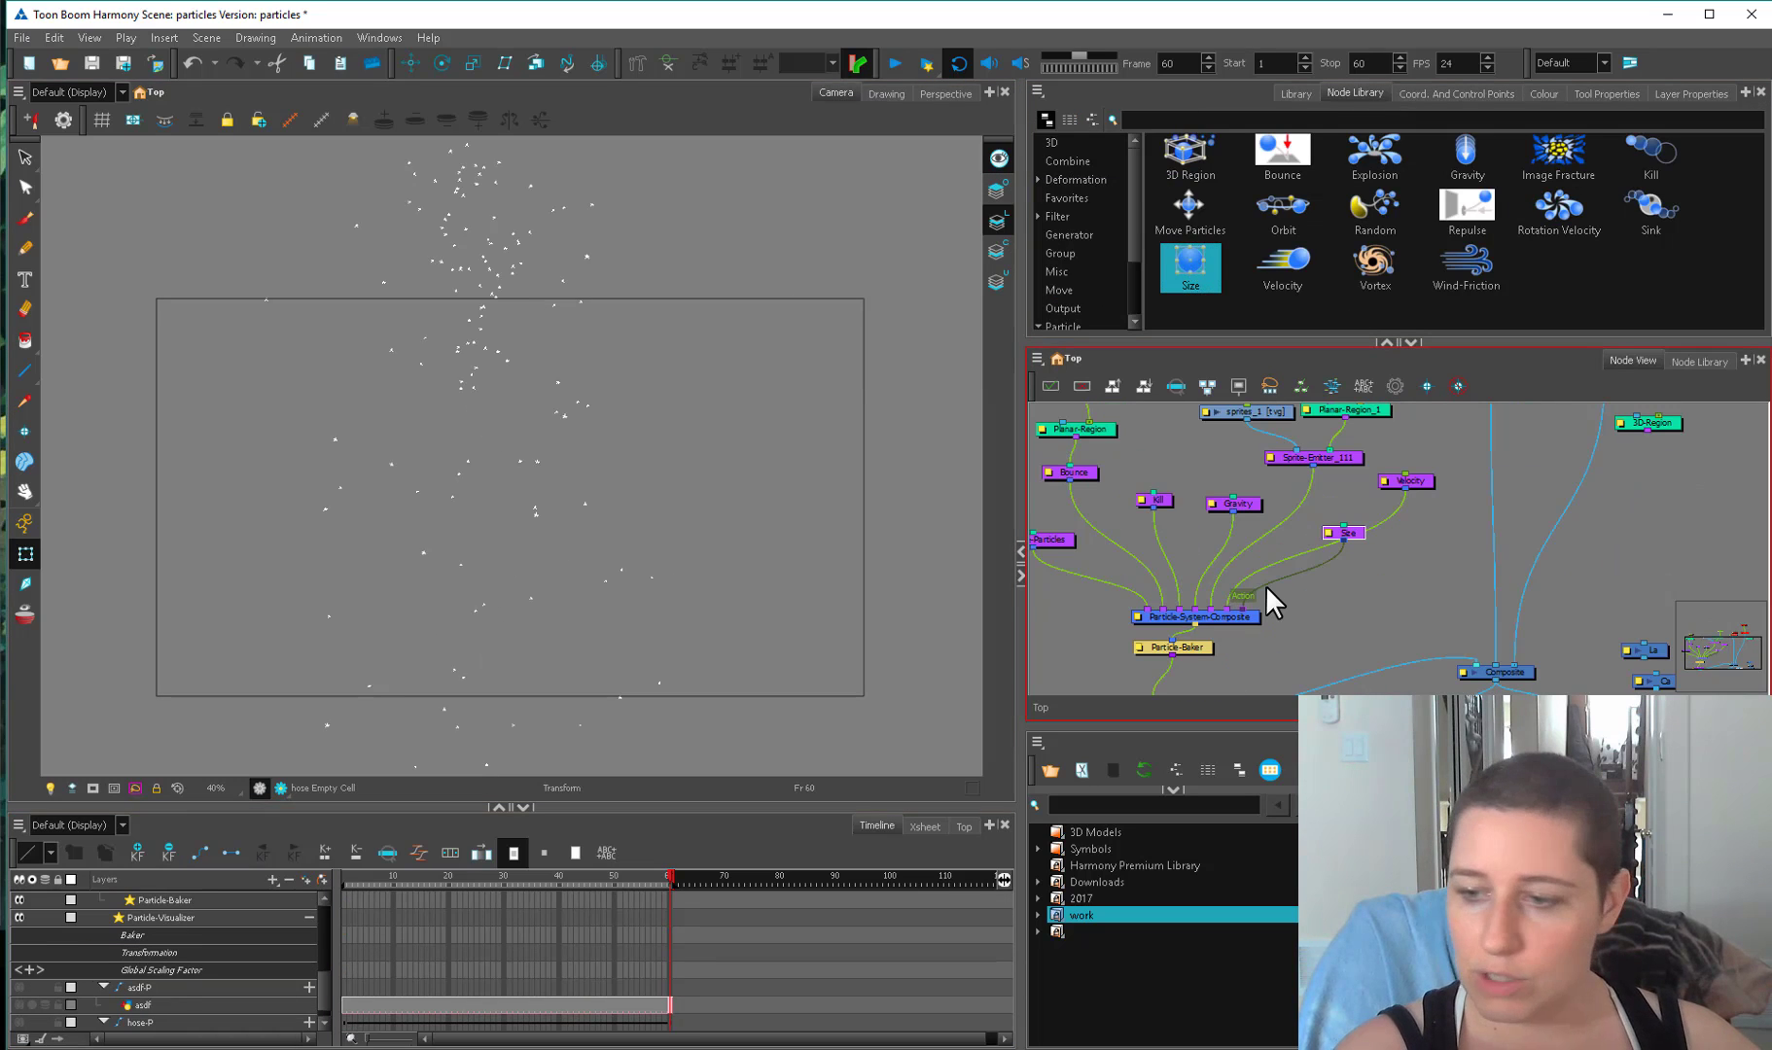
{"action": "left_click_drag", "start_coordinate": [1356, 538], "coordinate": [1374, 544]}
{"action": "double_click", "coordinate": [1373, 545]}
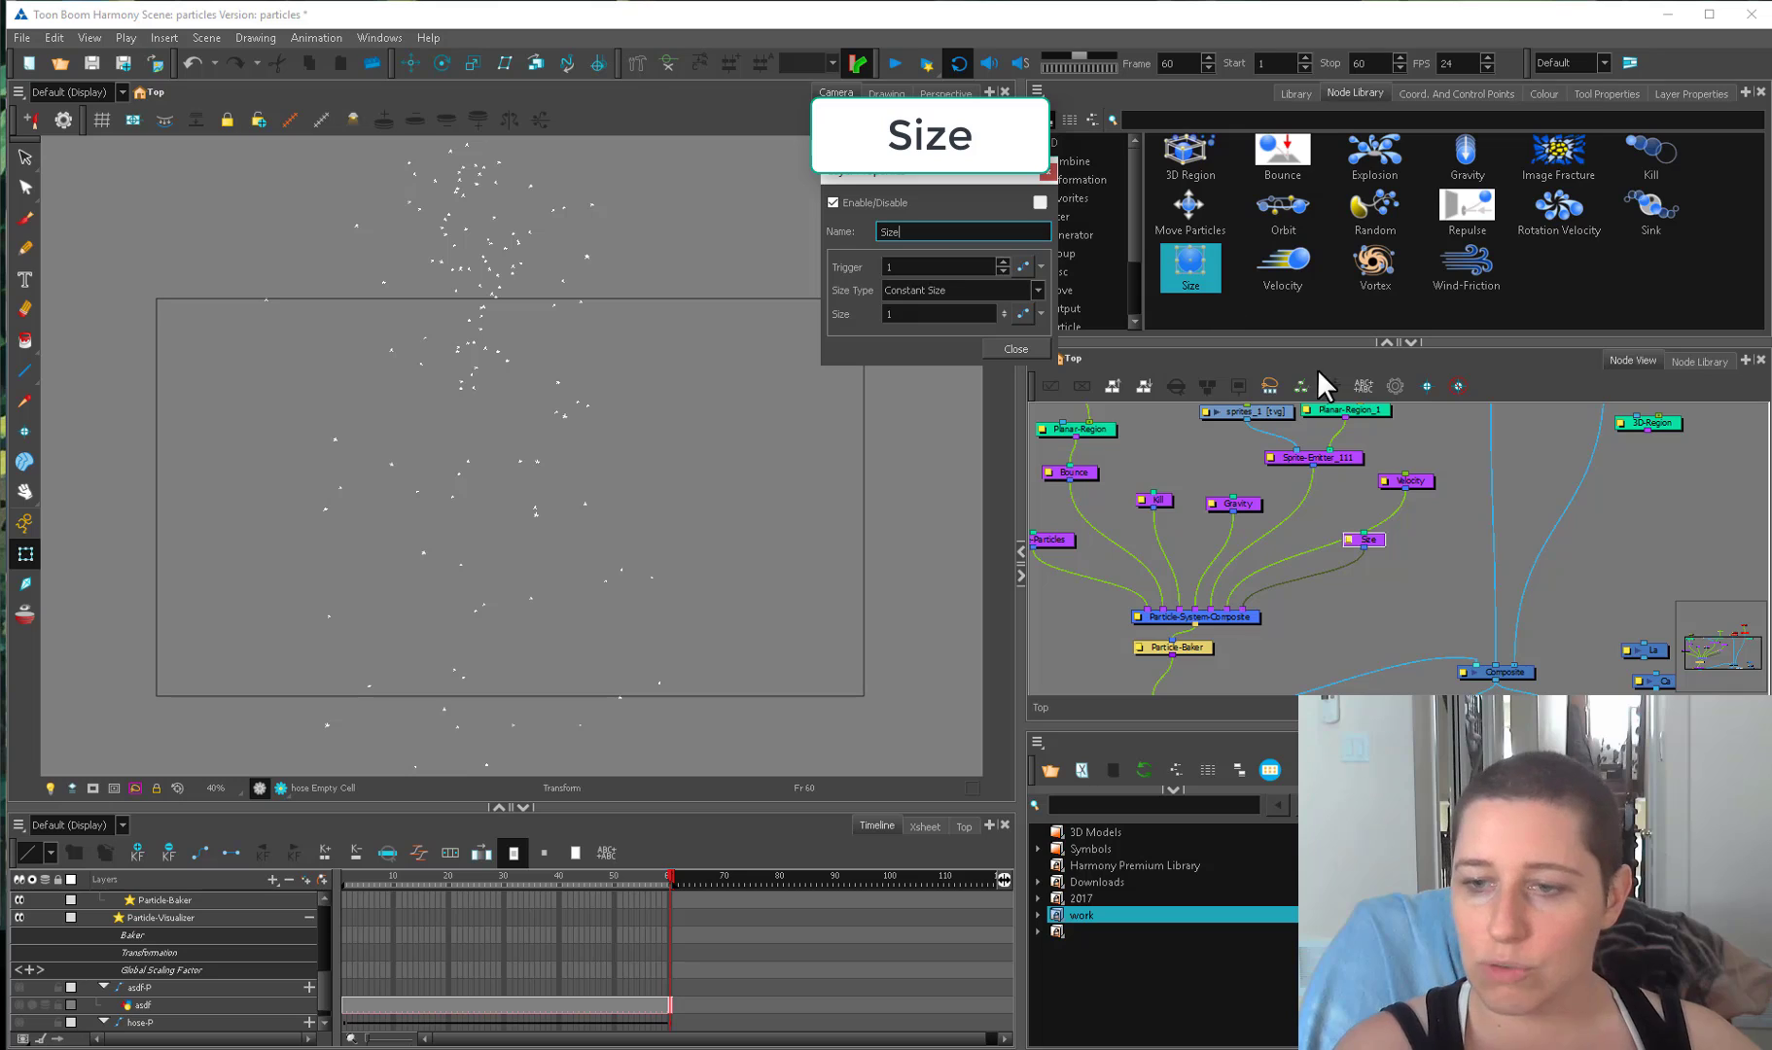
{"action": "left_click", "coordinate": [913, 287]}
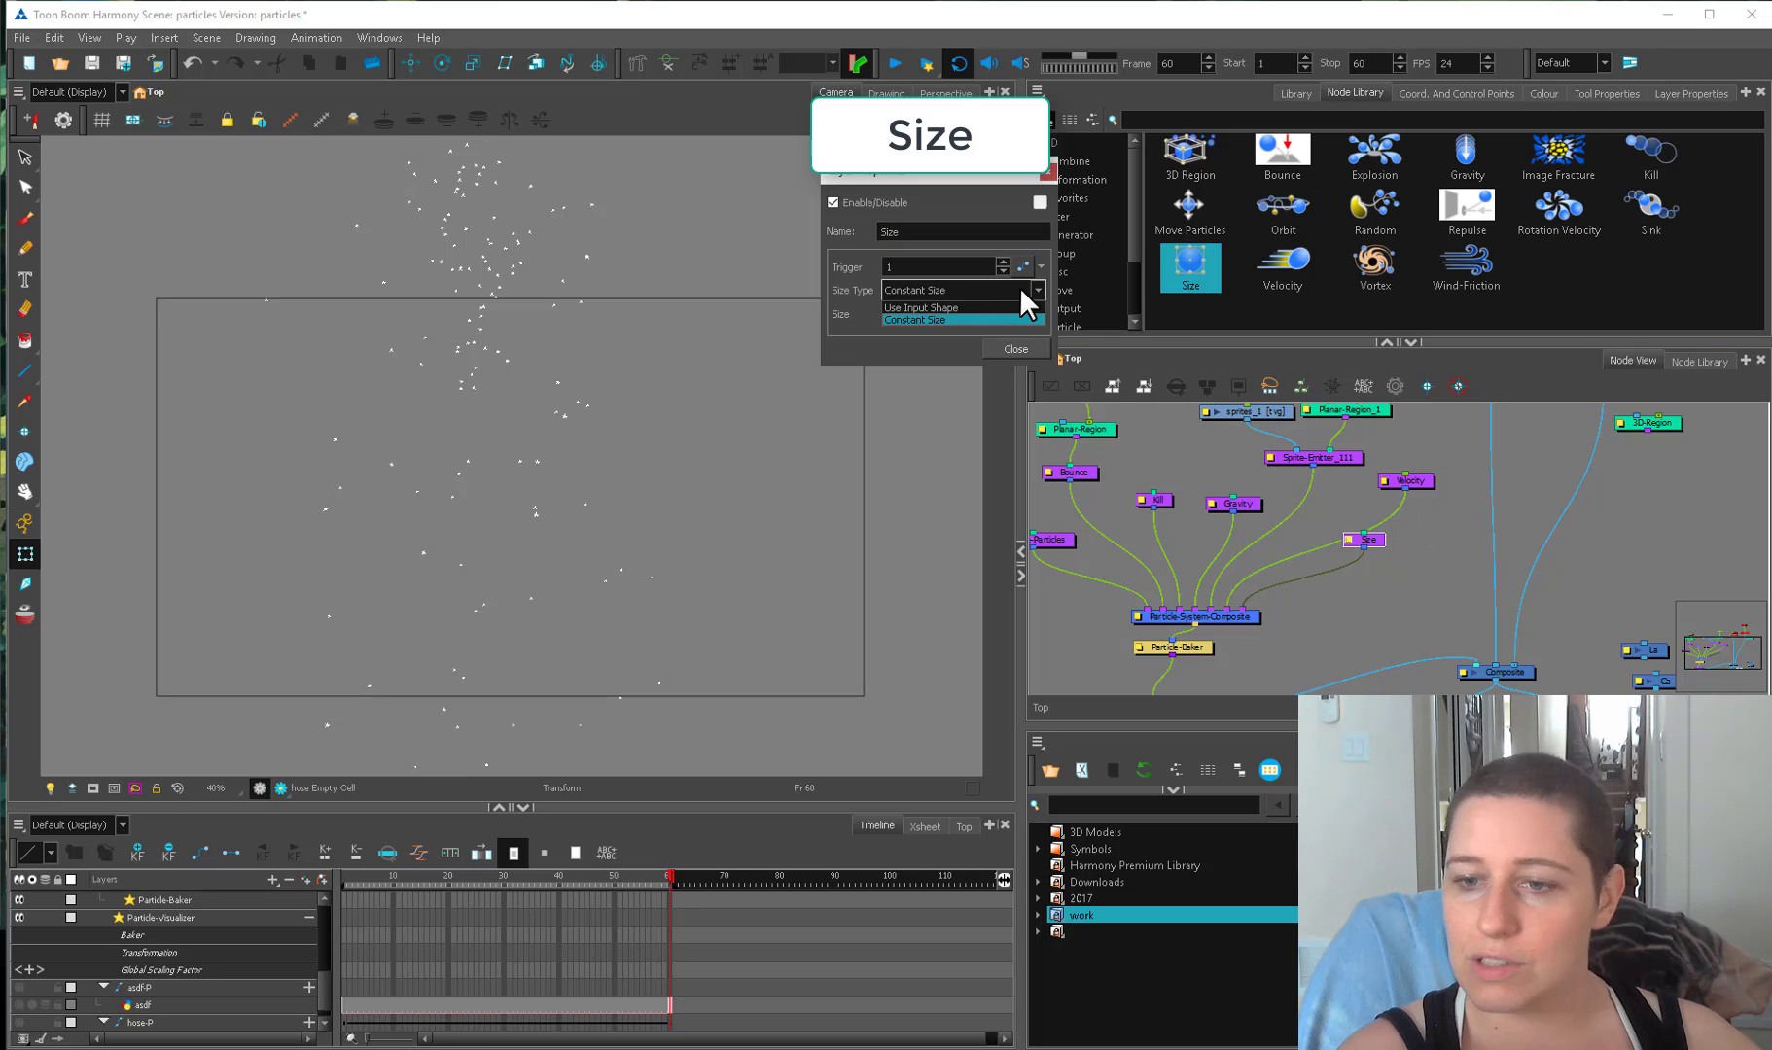
{"action": "left_click", "coordinate": [933, 318]}
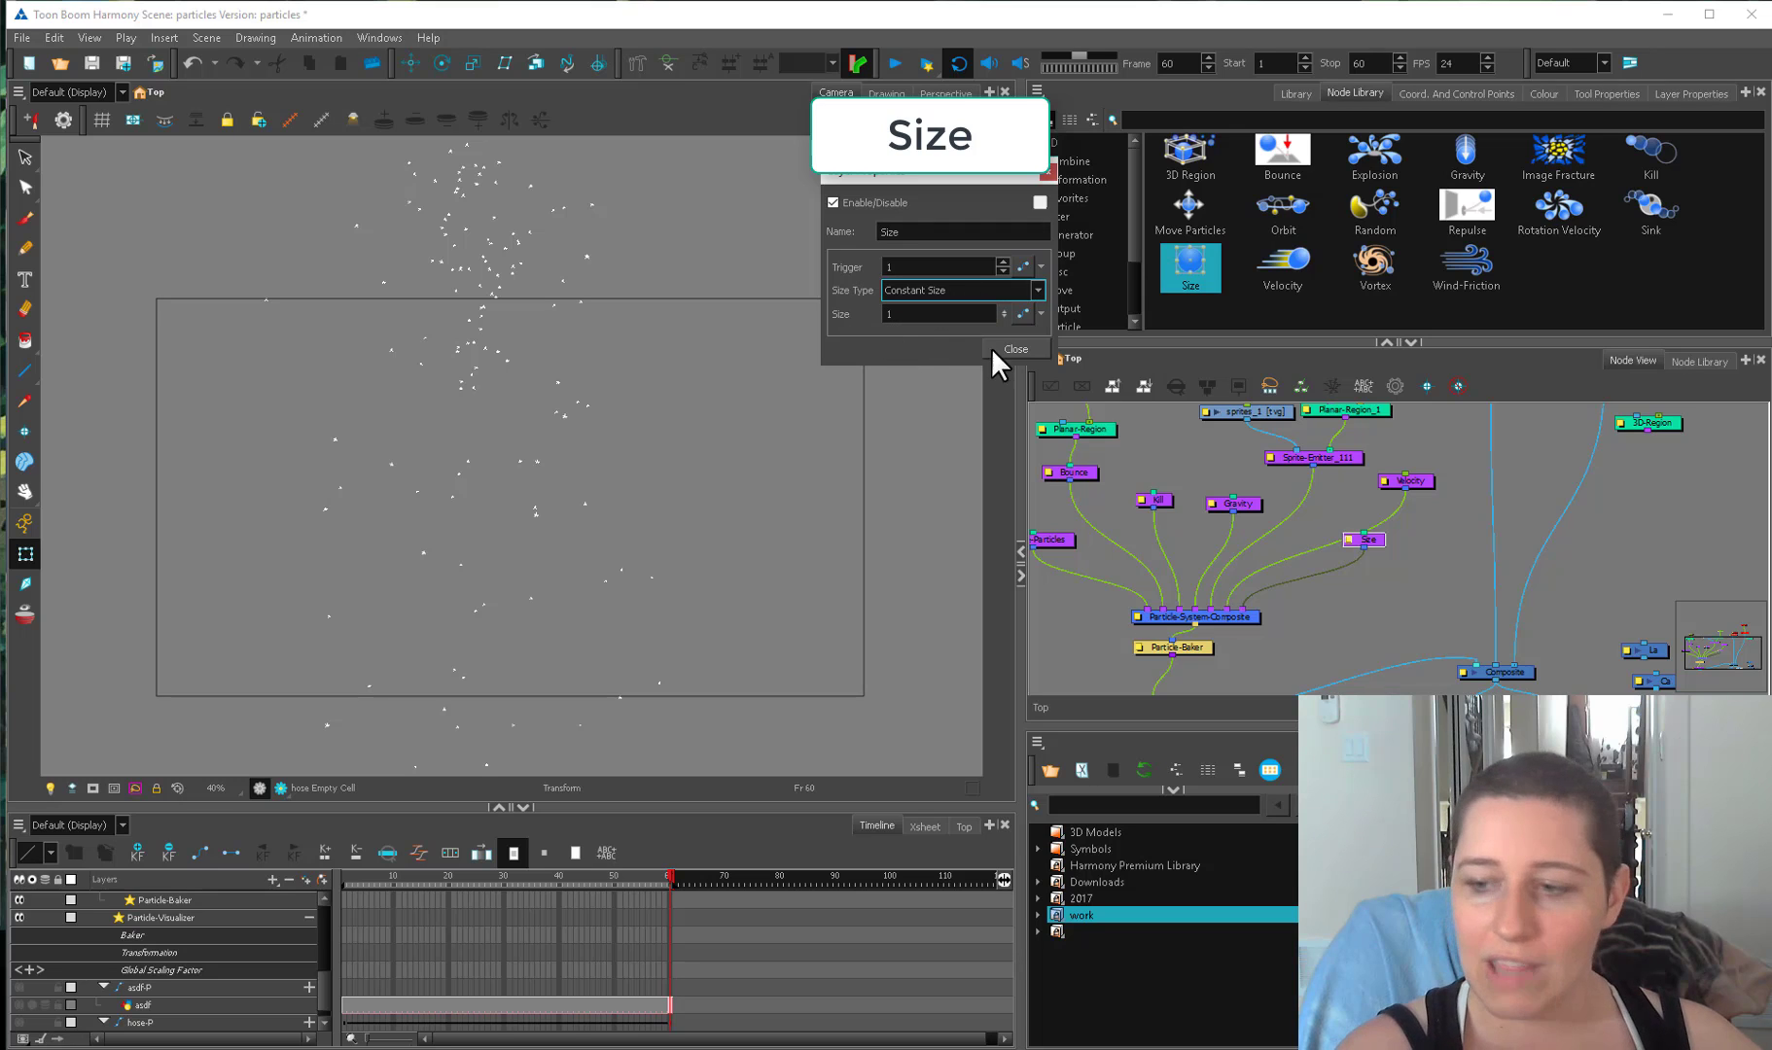
{"action": "scroll", "coordinate": [1149, 558], "scroll_direction": "down", "scroll_amount": 4}
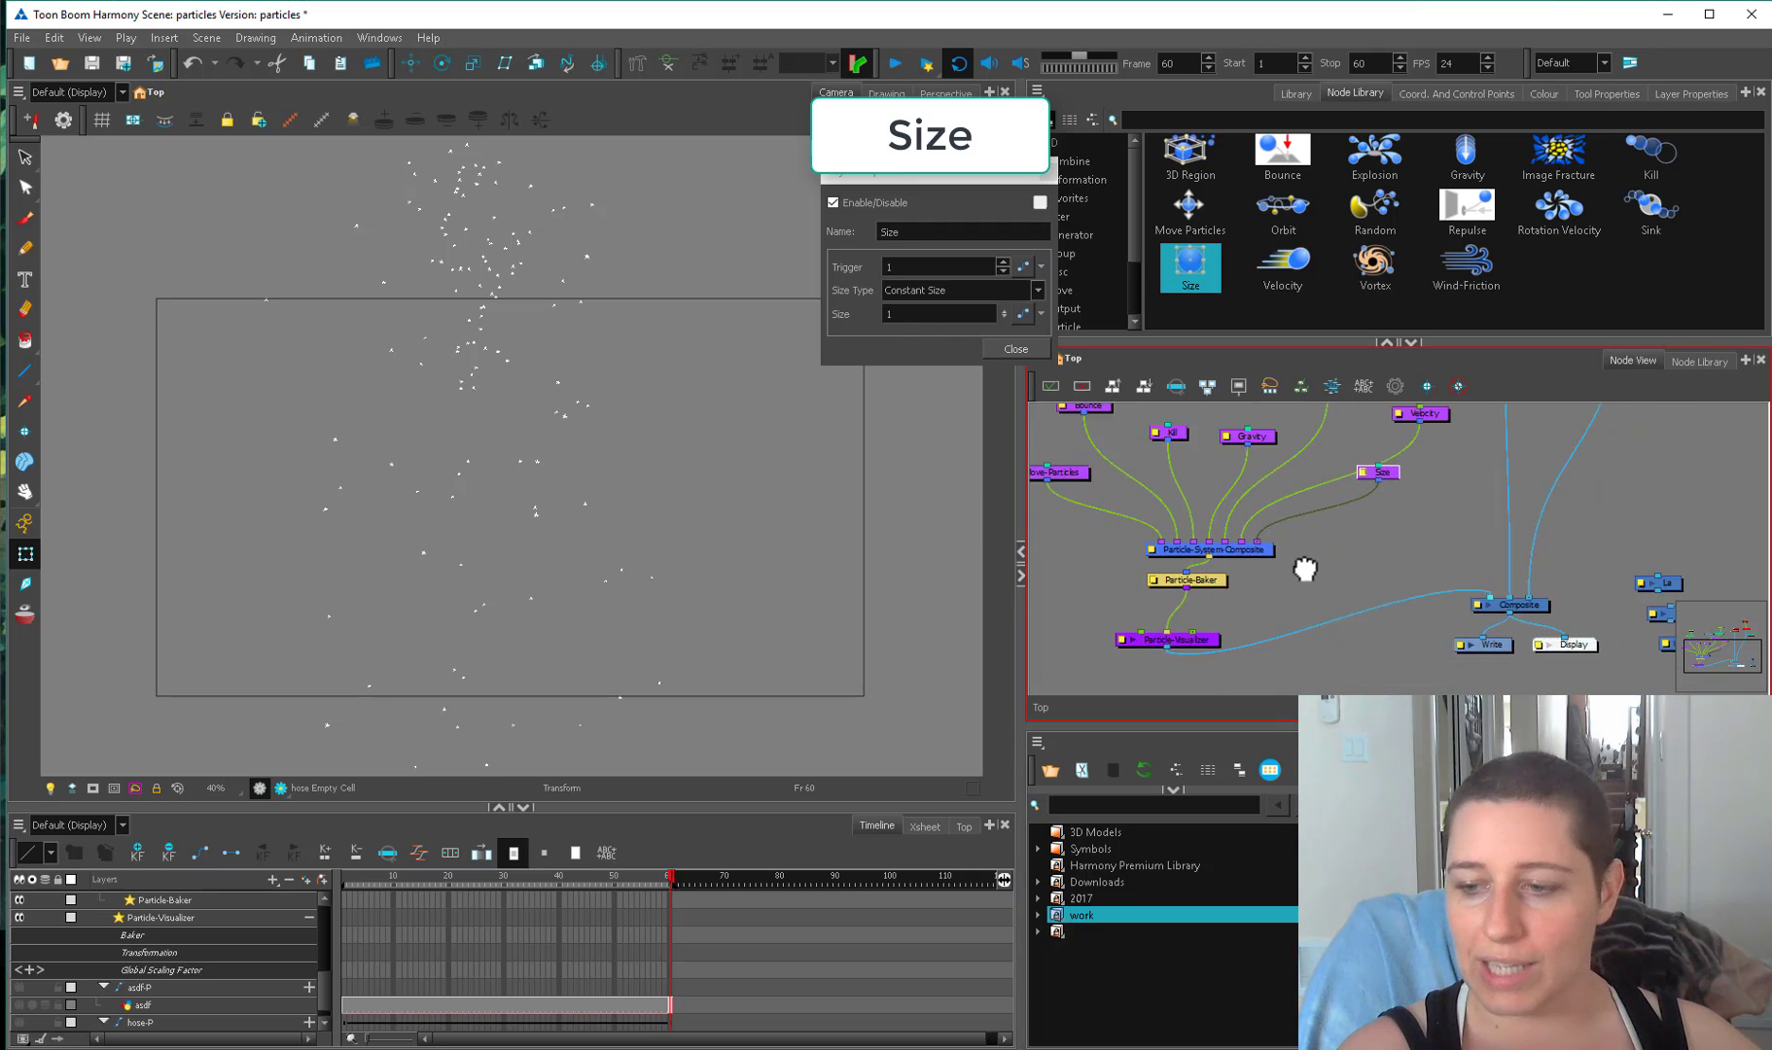
{"action": "left_click_drag", "start_coordinate": [1348, 449], "coordinate": [1315, 484]}
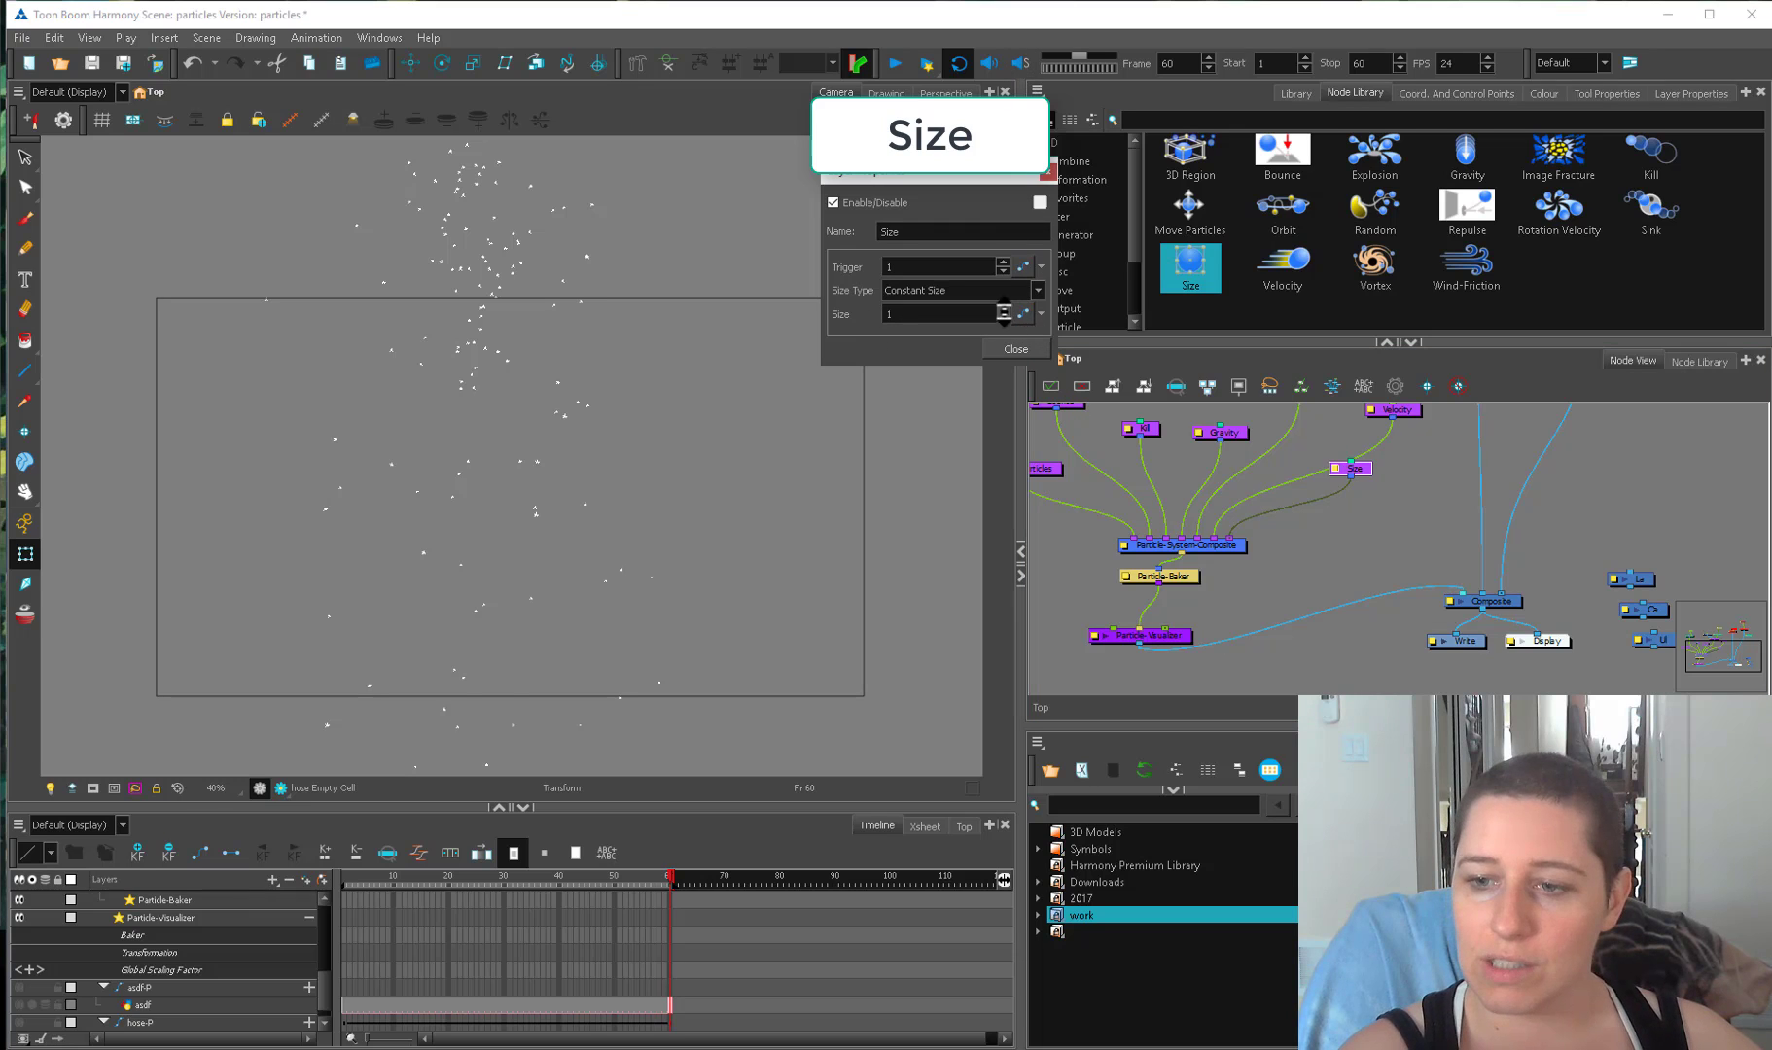
Preview much larger particles by raising the Size node's size, and reset it to 1.
{"action": "left_click_drag", "start_coordinate": [1004, 312], "coordinate": [1030, 37]}
{"action": "double_click", "coordinate": [961, 319]}
{"action": "type", "text": "1"}
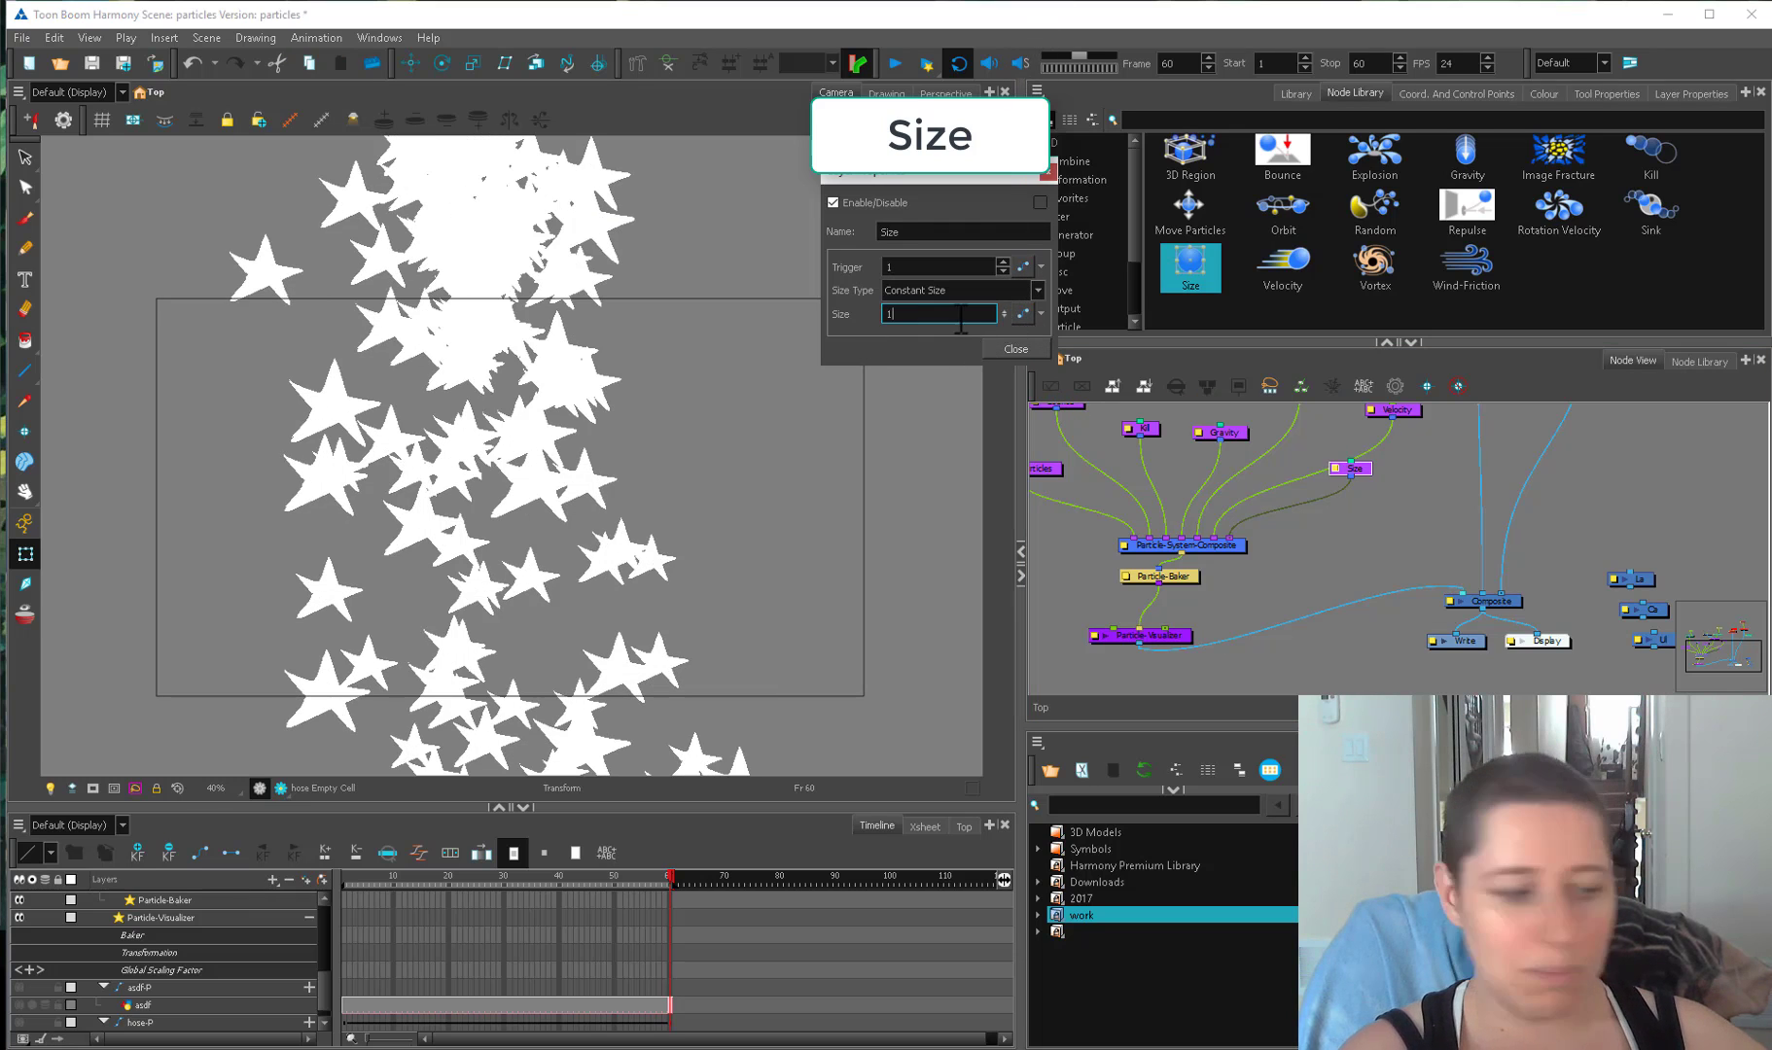
{"action": "key", "text": "Return"}
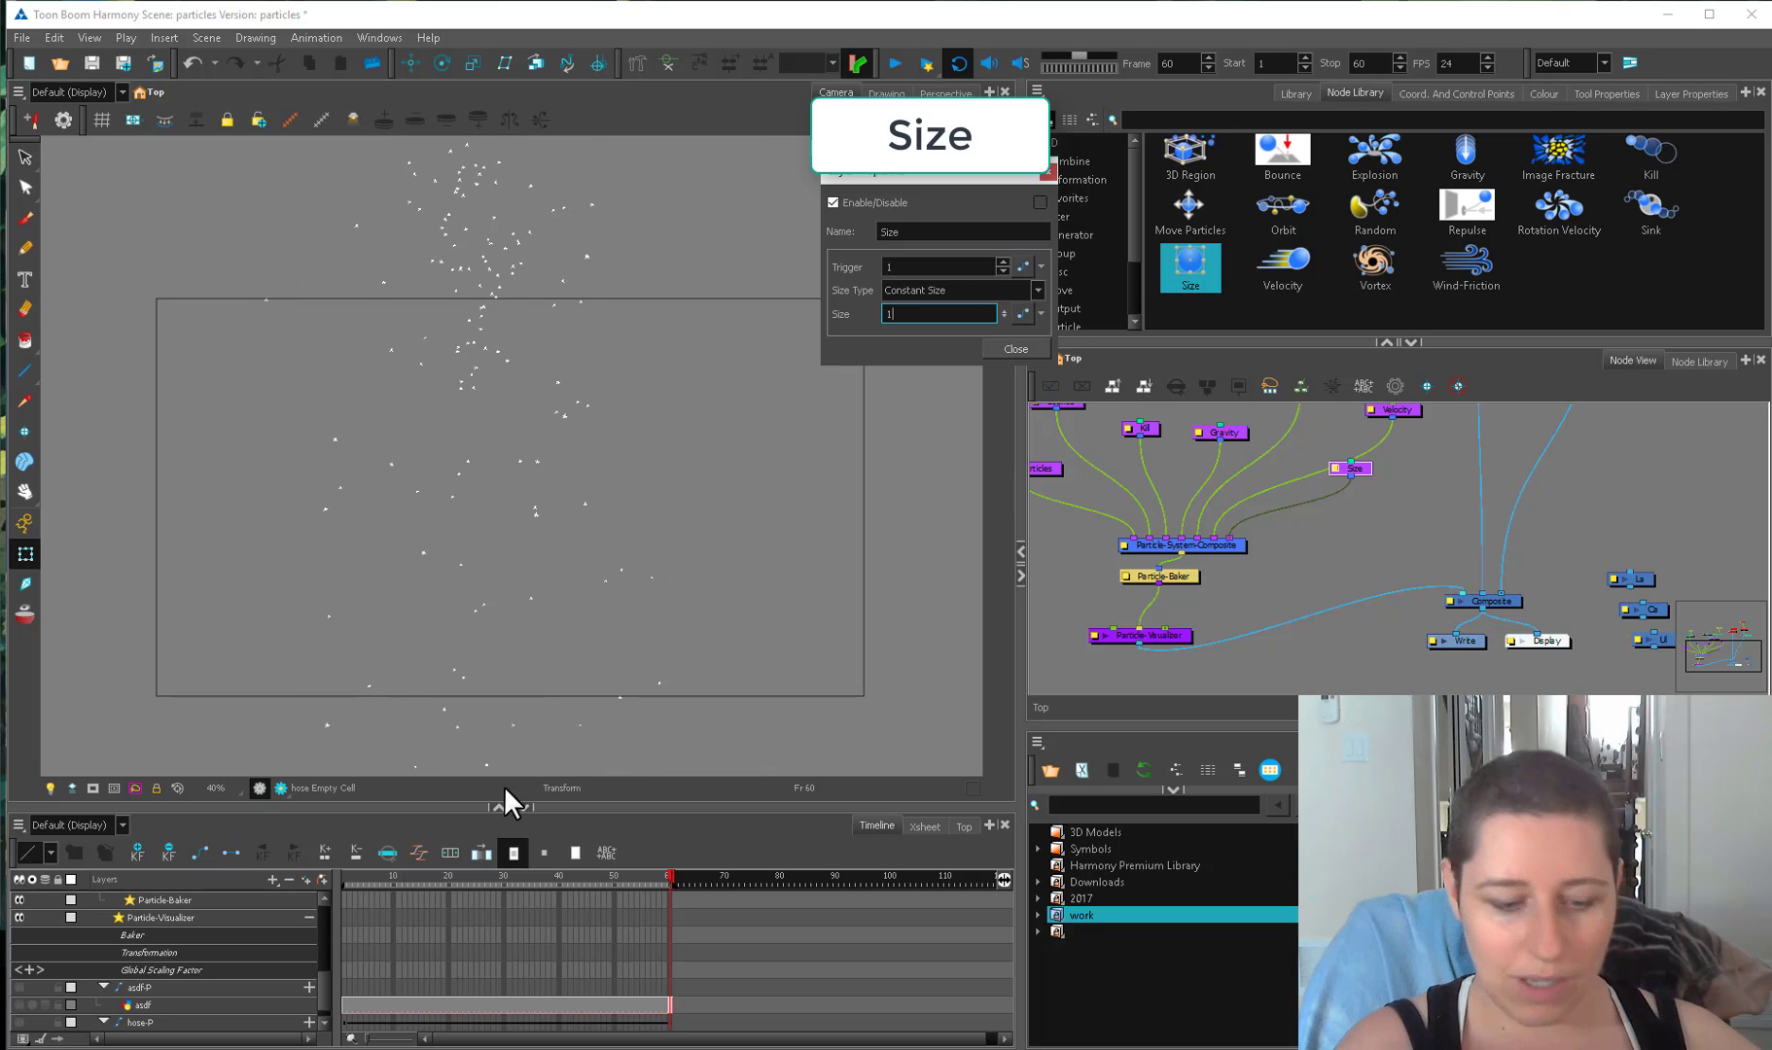
Try keyframing the Size node's Size parameter at several frames starting from frame 1, and undo the keyframes.
{"action": "left_click_drag", "start_coordinate": [1352, 467], "coordinate": [1400, 474]}
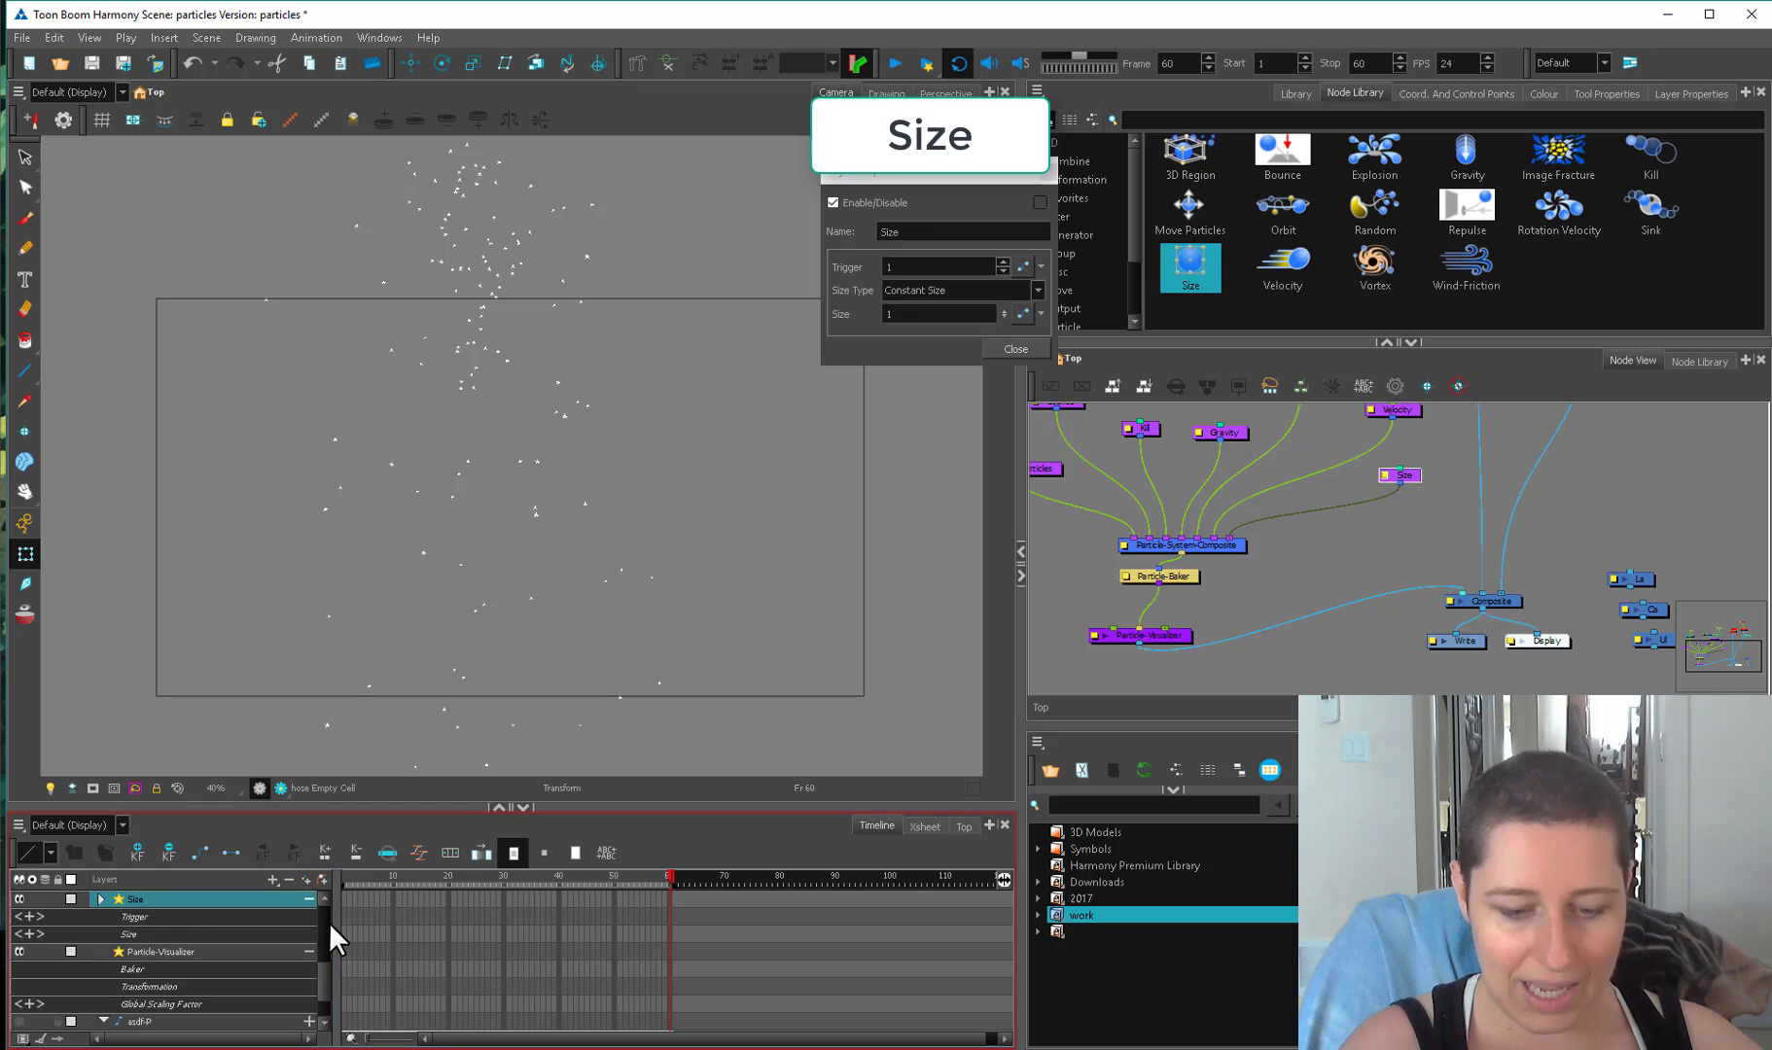
{"action": "left_click", "coordinate": [343, 931]}
{"action": "key", "text": "F6"}
{"action": "left_click", "coordinate": [472, 932]}
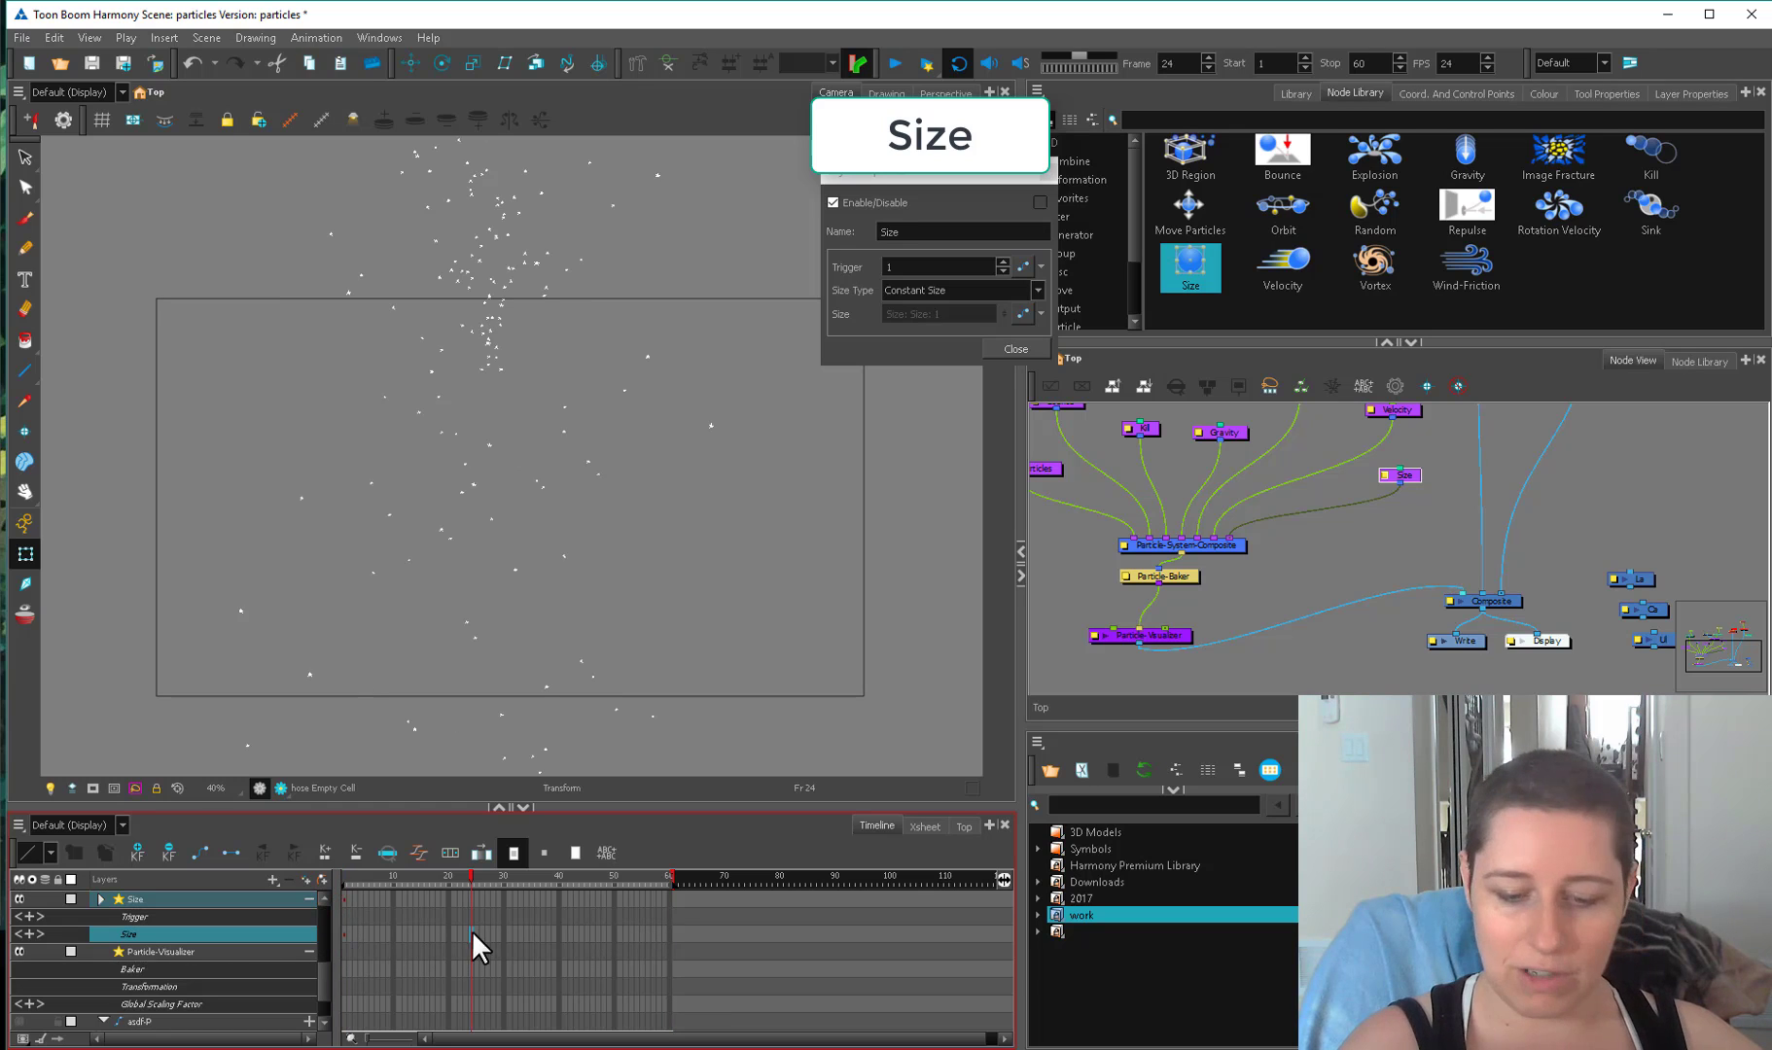
{"action": "left_click", "coordinate": [570, 933]}
{"action": "key", "text": "F6"}
{"action": "left_click", "coordinate": [645, 933]}
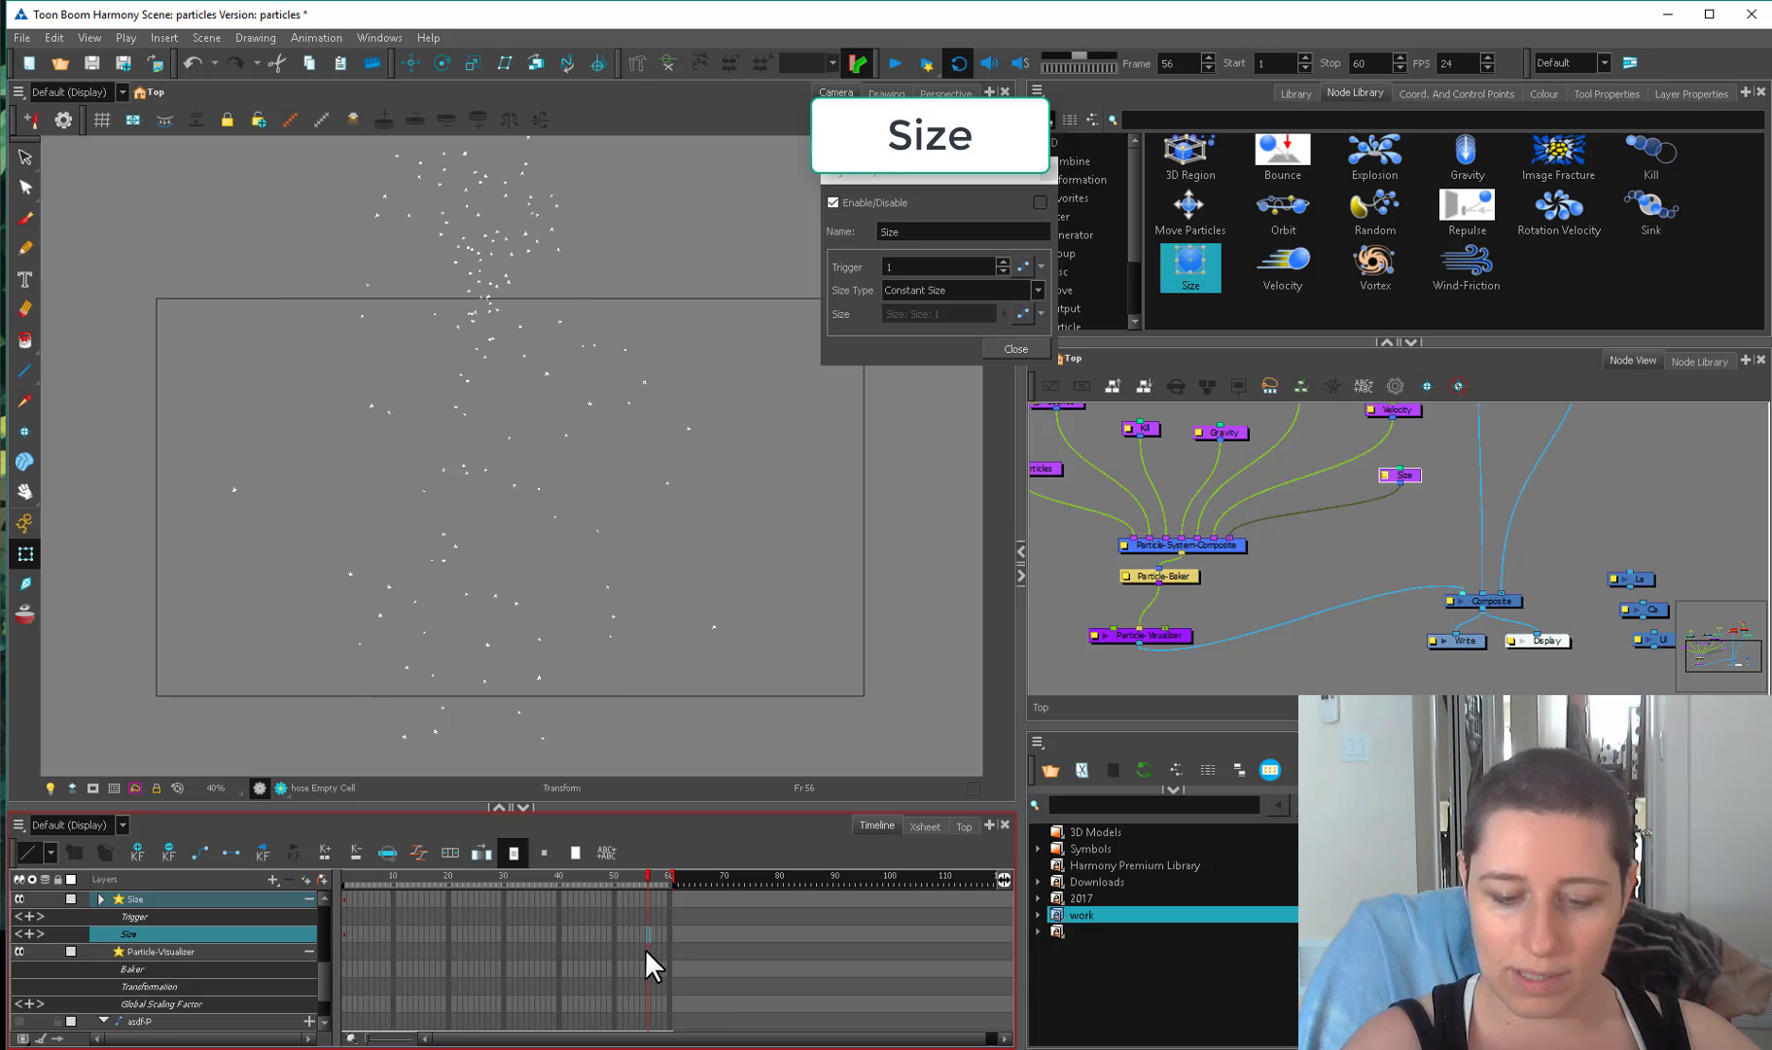
{"action": "key", "text": "ctrl+z"}
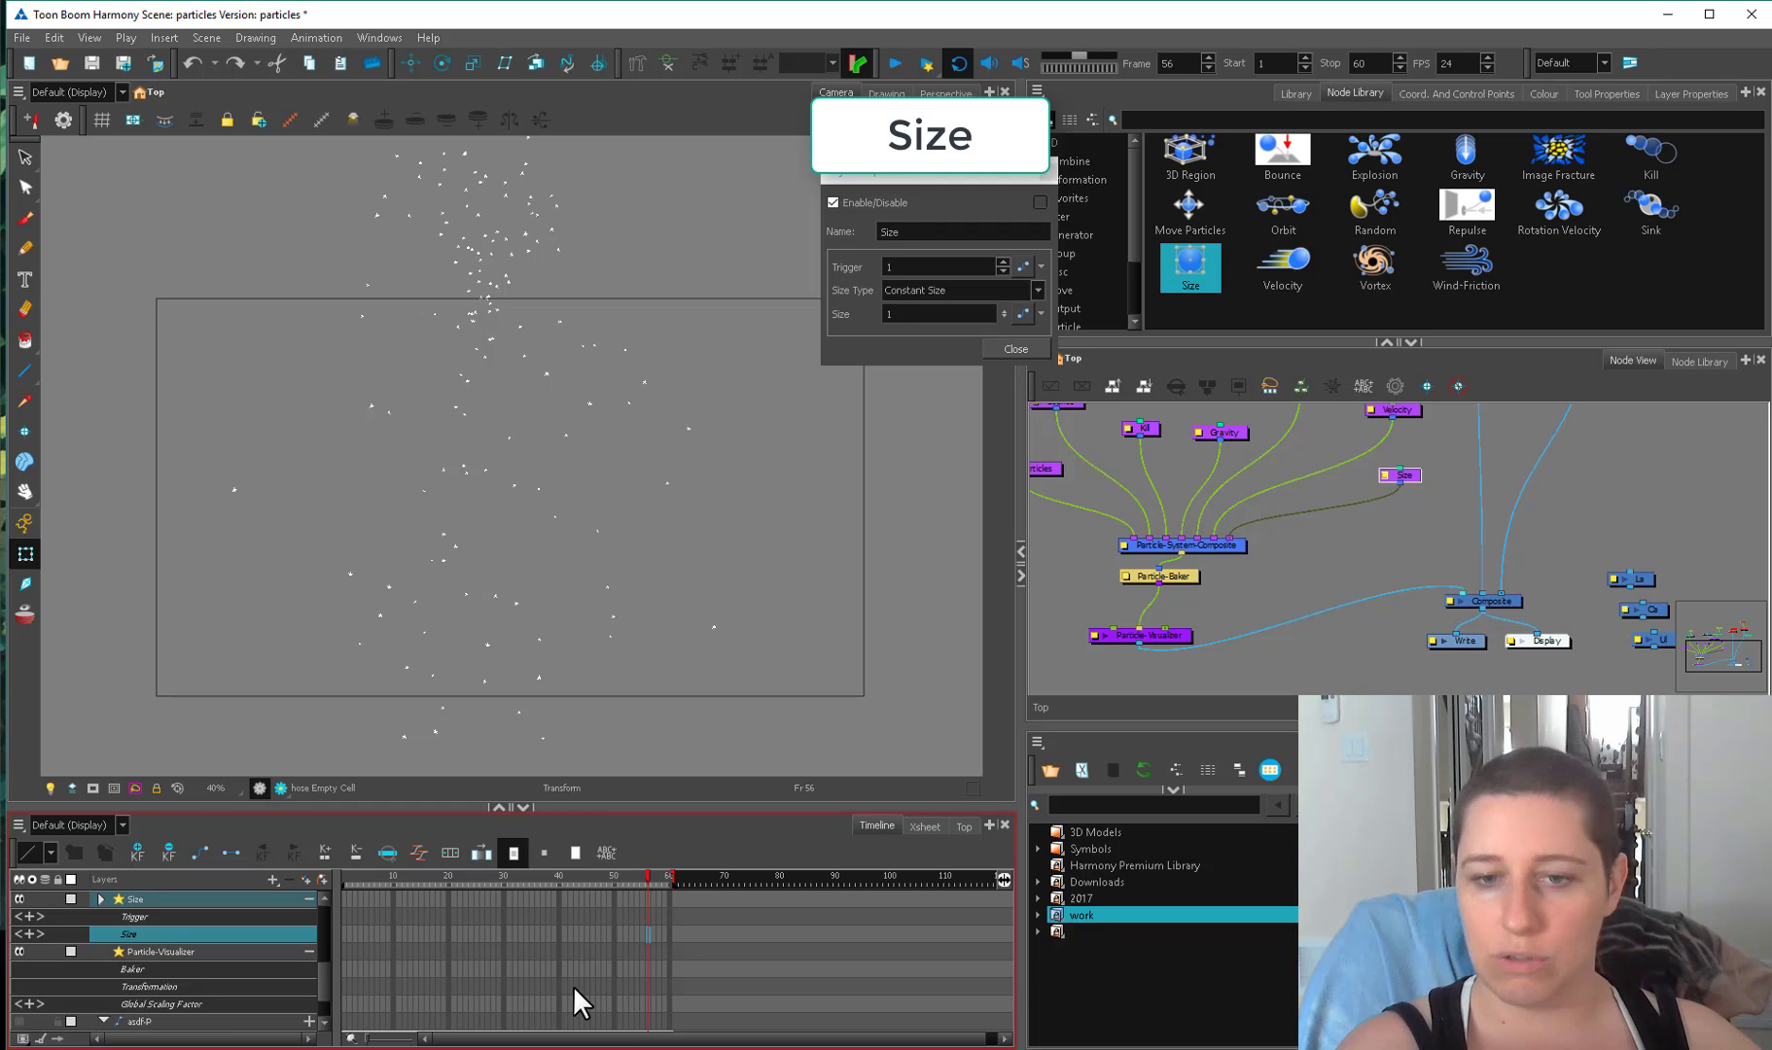
Set the Size node's size type to Use Input Shape with a size of 10, and close its properties.
{"action": "left_click", "coordinate": [914, 290]}
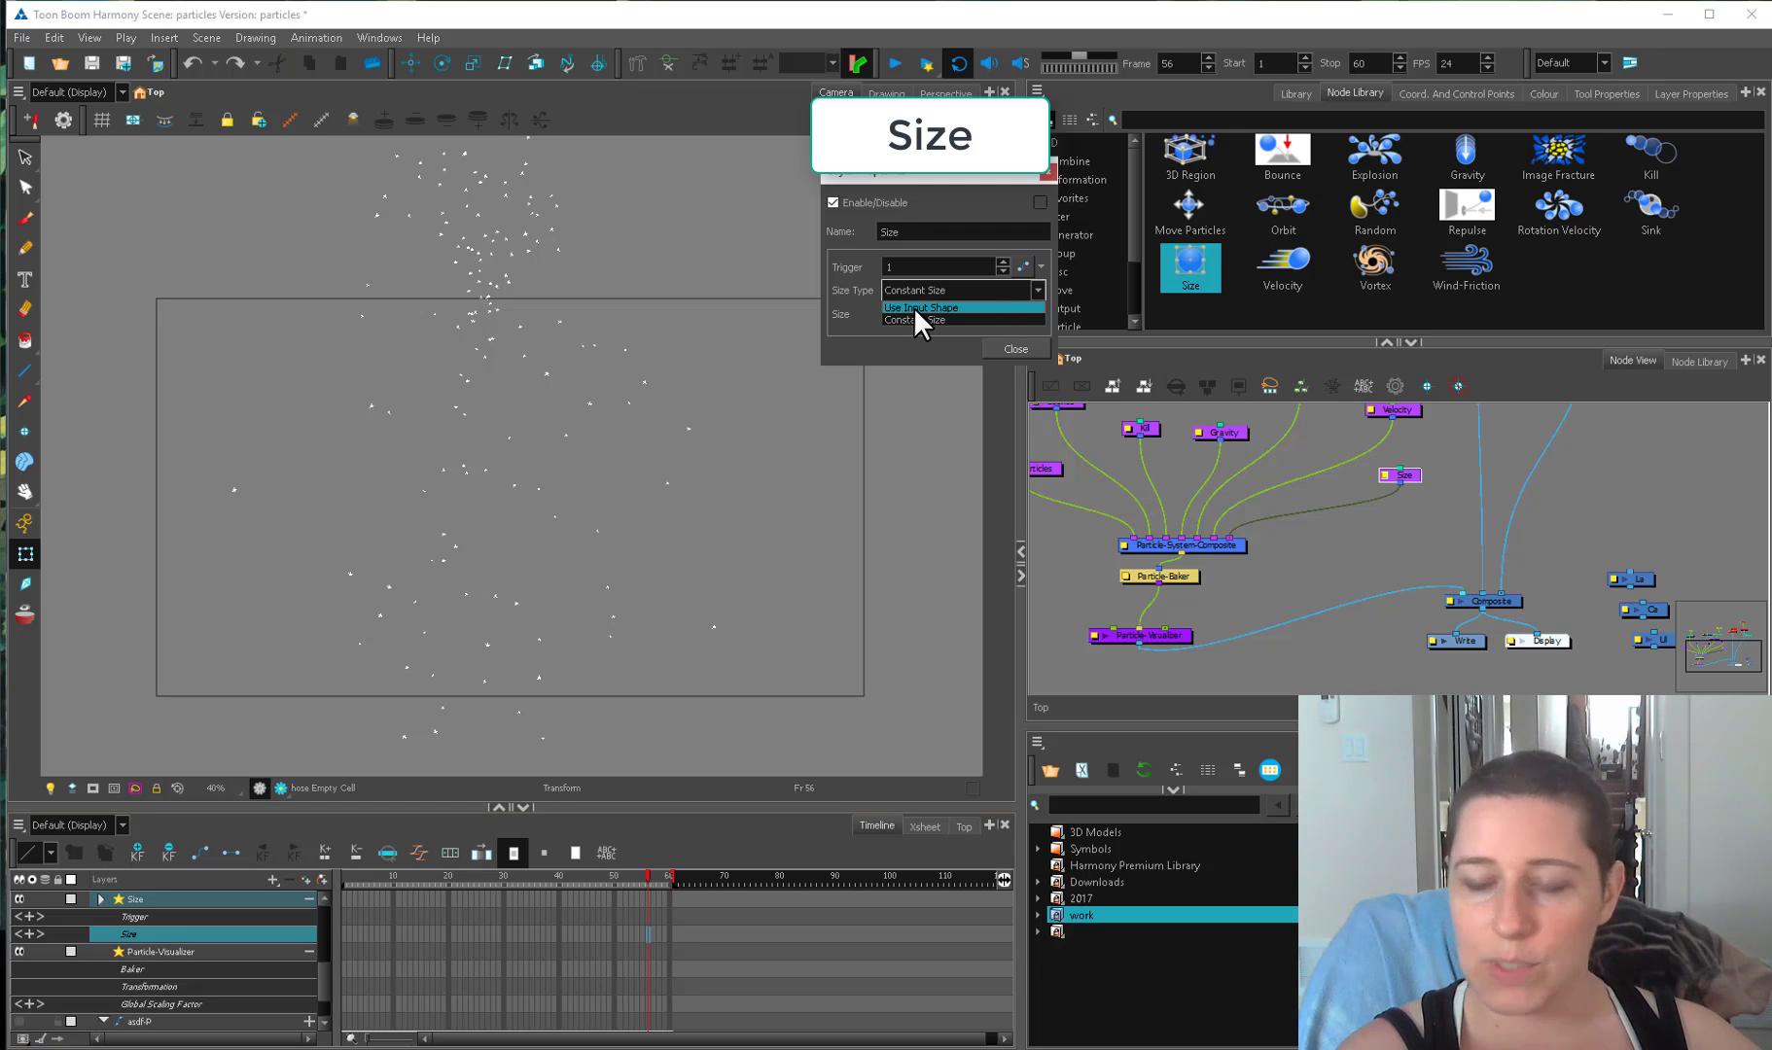
{"action": "left_click", "coordinate": [919, 306]}
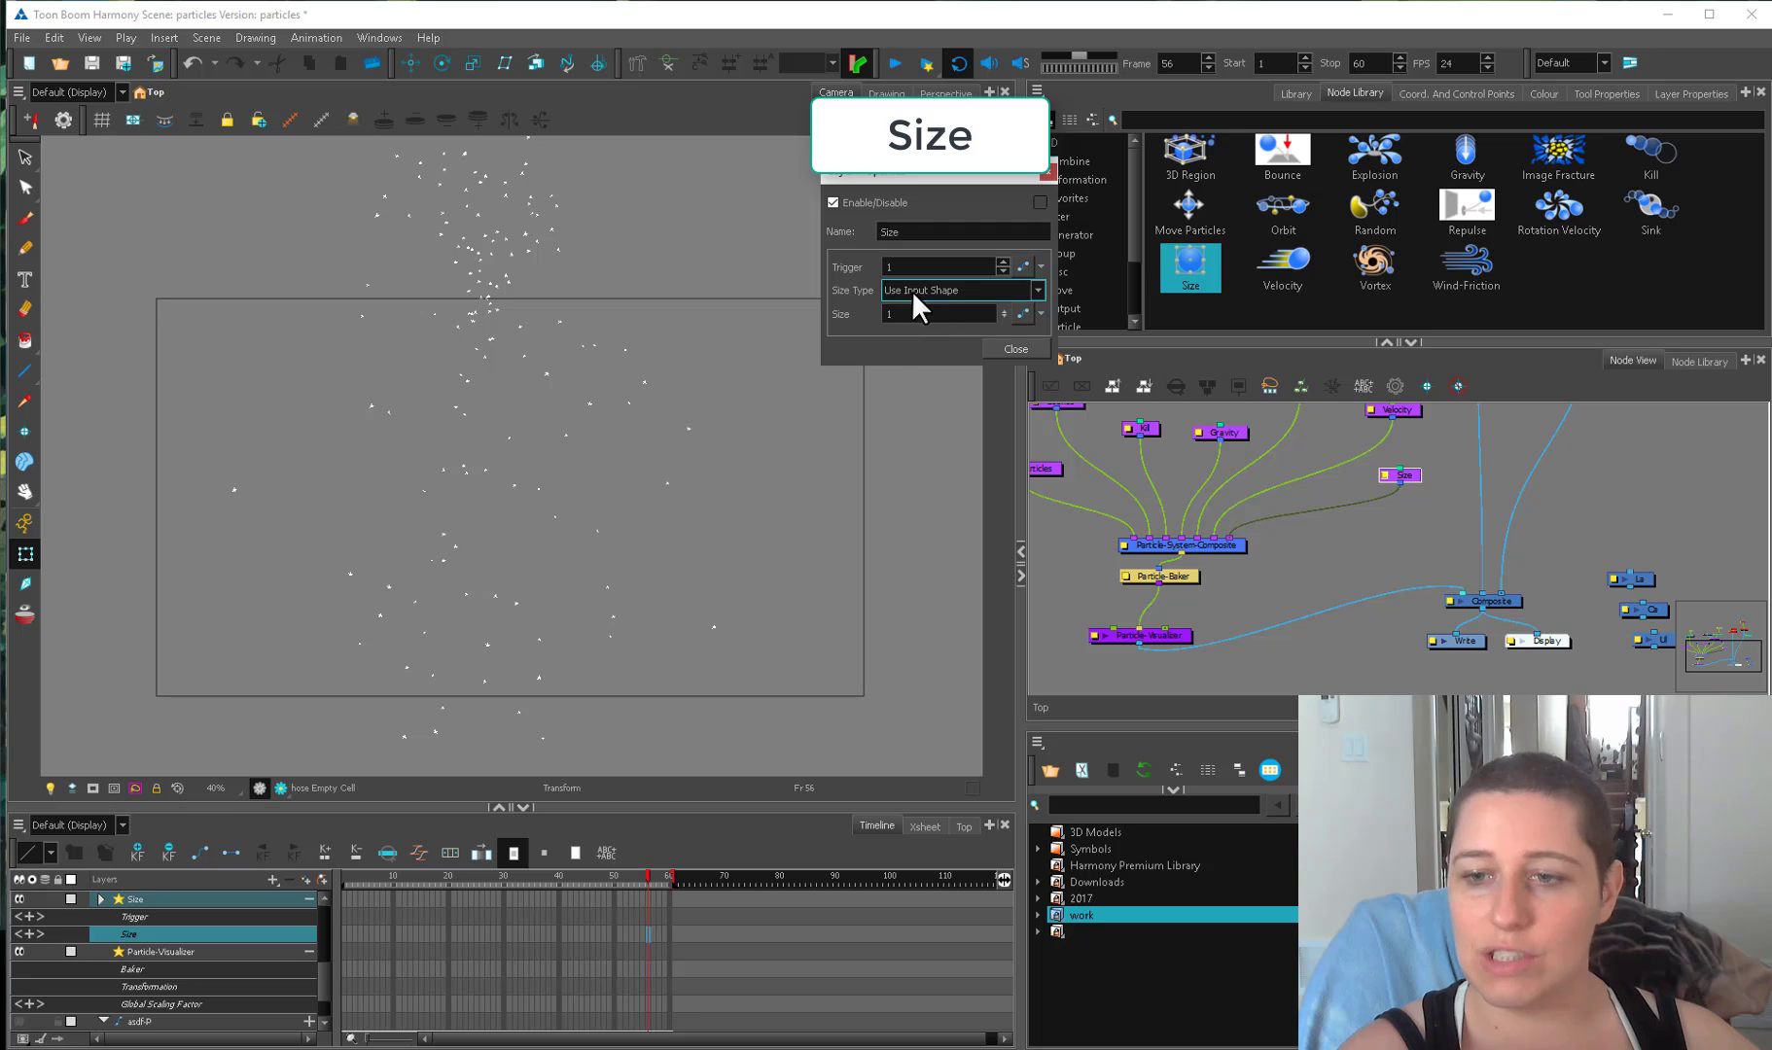
{"action": "left_click", "coordinate": [897, 313]}
{"action": "type", "text": "0"}
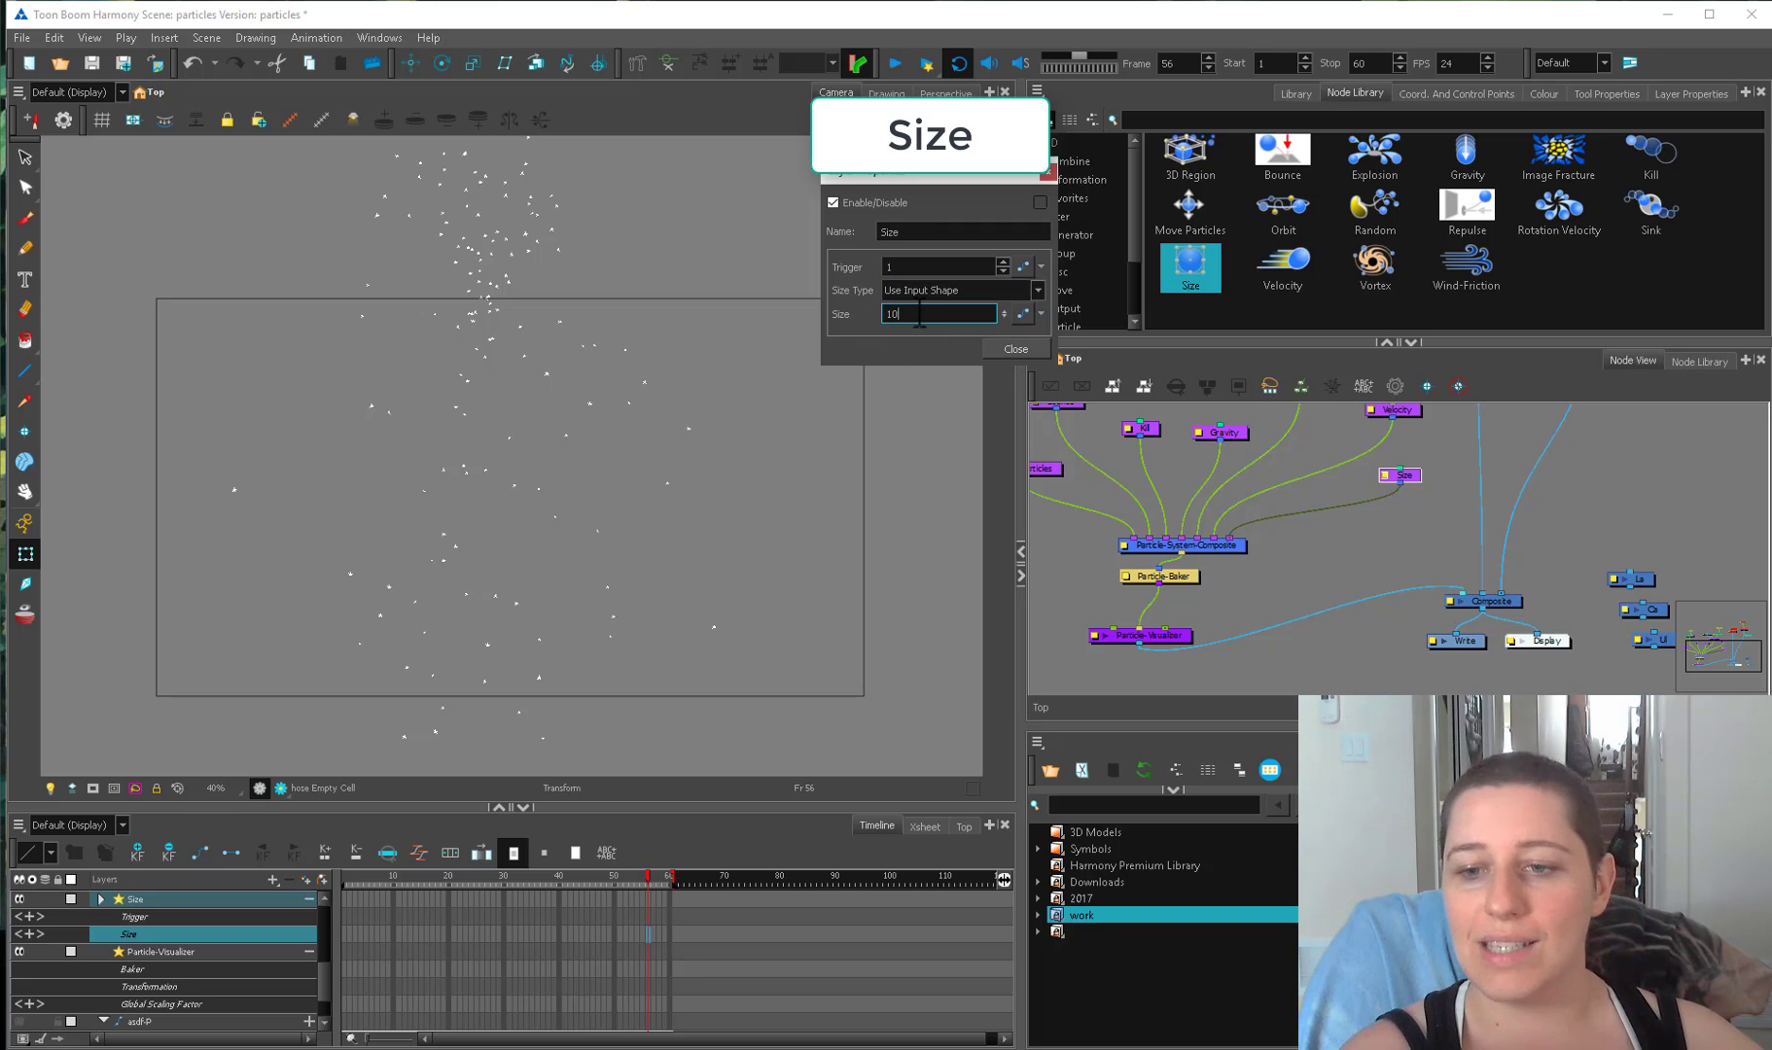
{"action": "left_click", "coordinate": [1015, 348]}
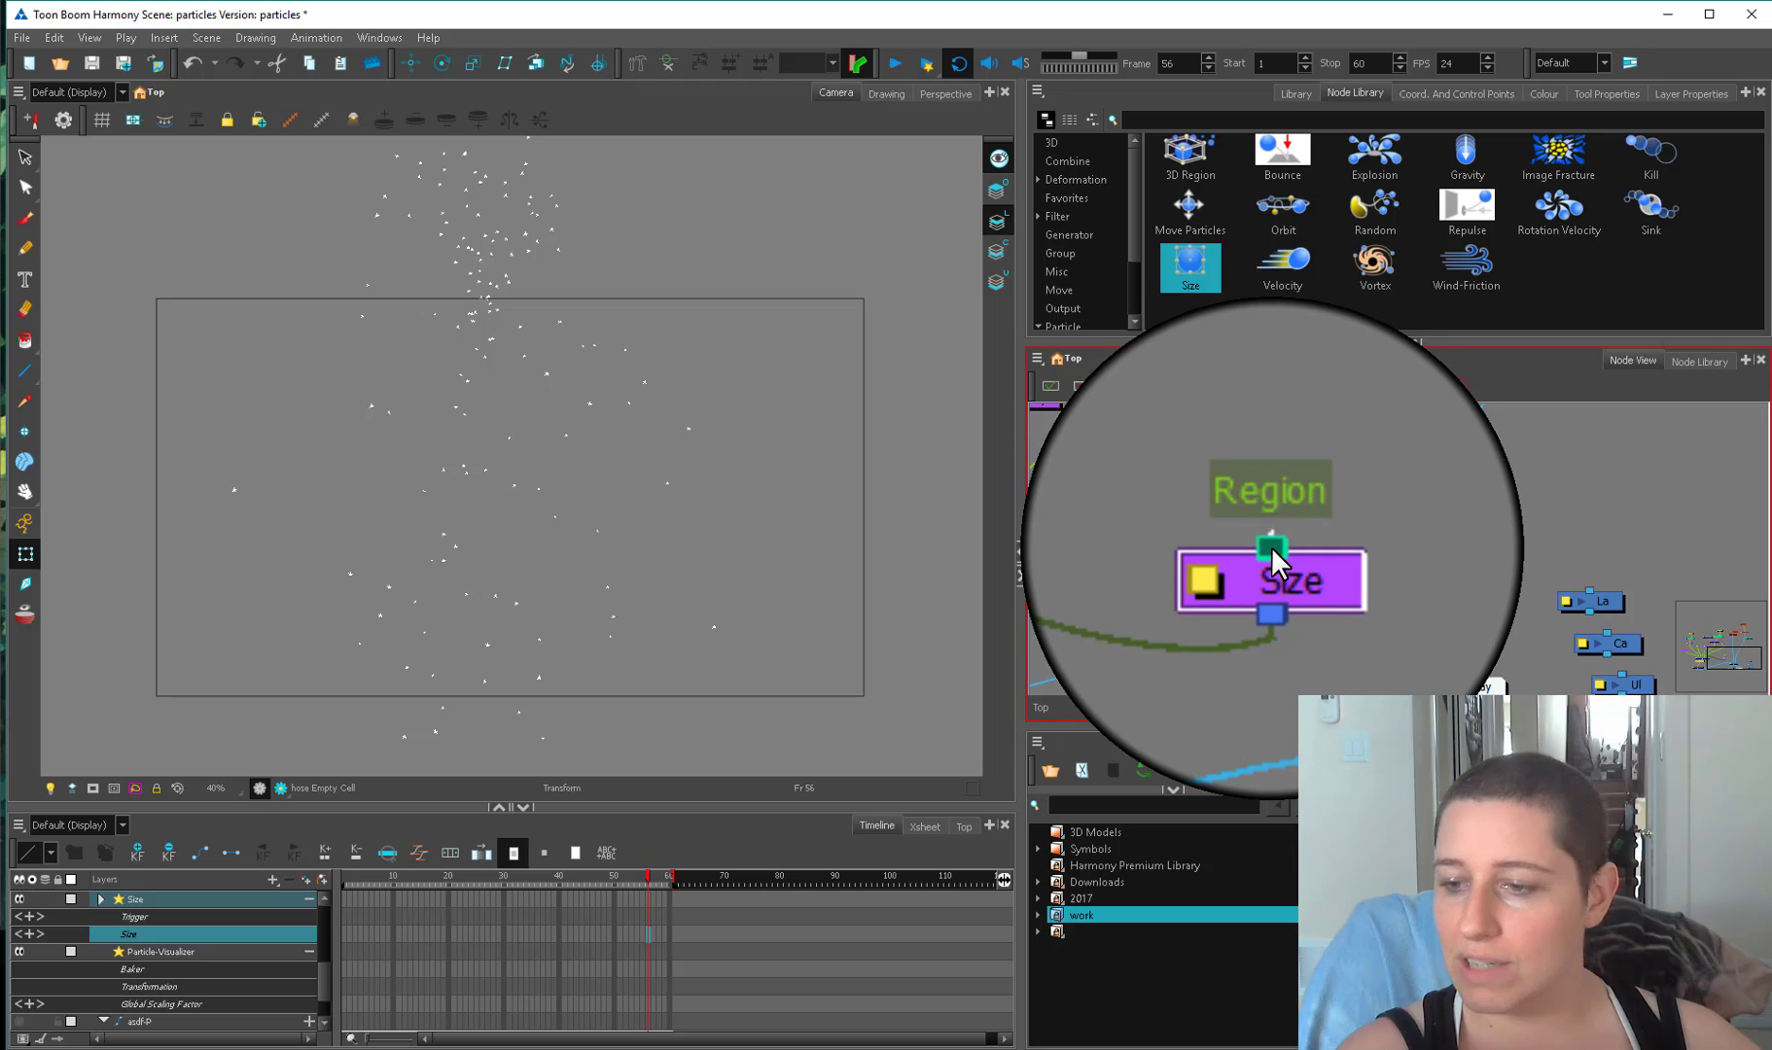
Connect a new 3D Region to the Size node's region input and add a parent peg to it.
{"action": "left_click_drag", "start_coordinate": [1188, 154], "coordinate": [1272, 548]}
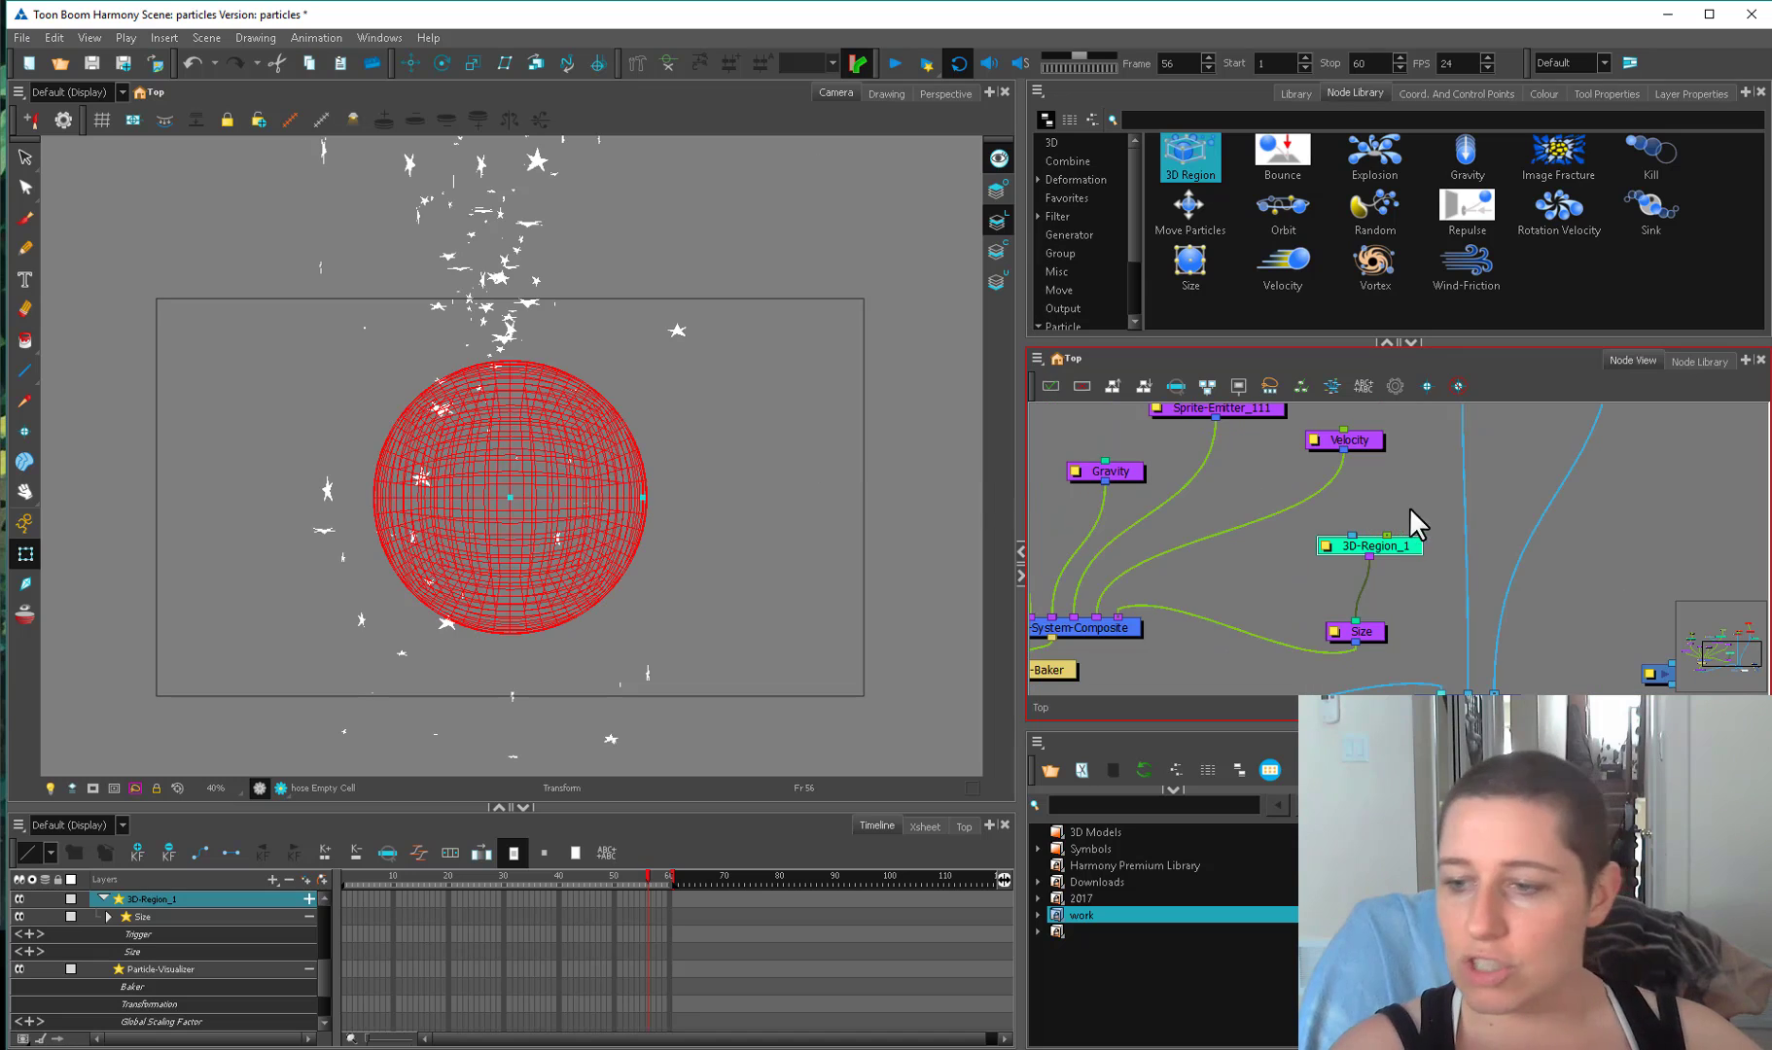
{"action": "left_click", "coordinate": [1381, 498]}
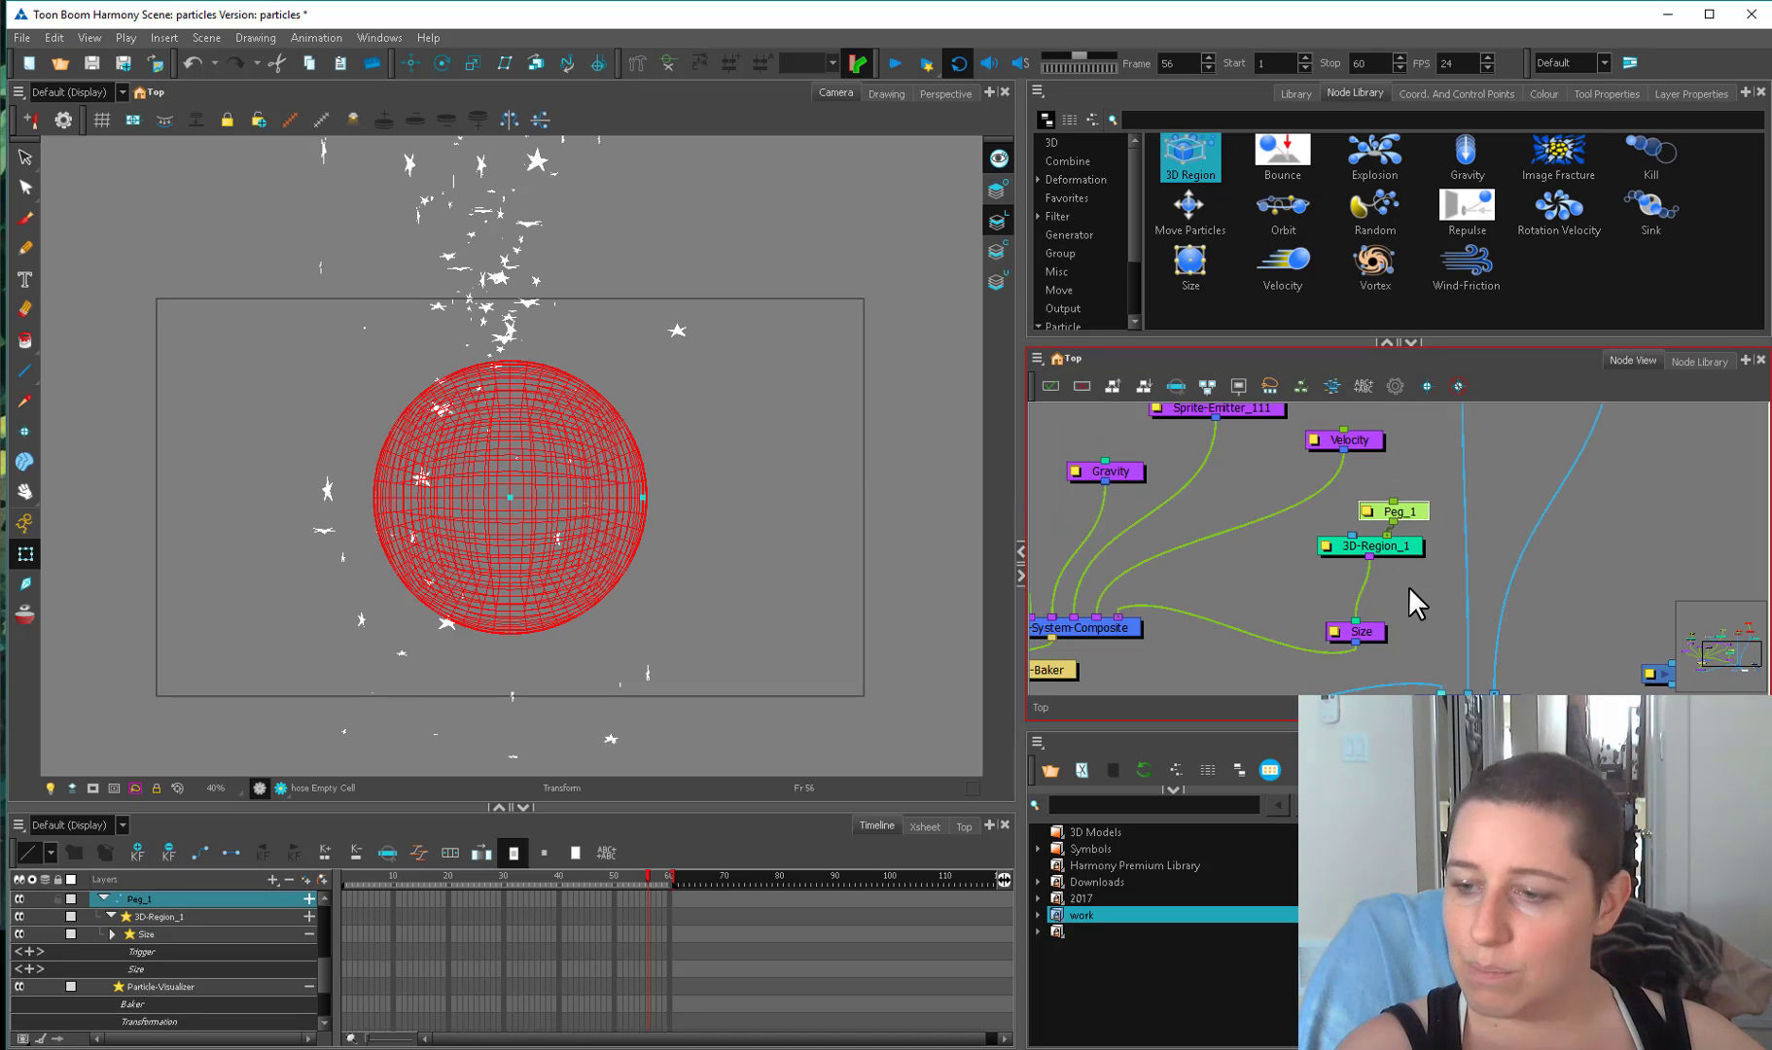
Compare the particles with 3D-Region_1 disconnected from the Size node, and reconnect it.
{"action": "left_click", "coordinate": [1400, 590]}
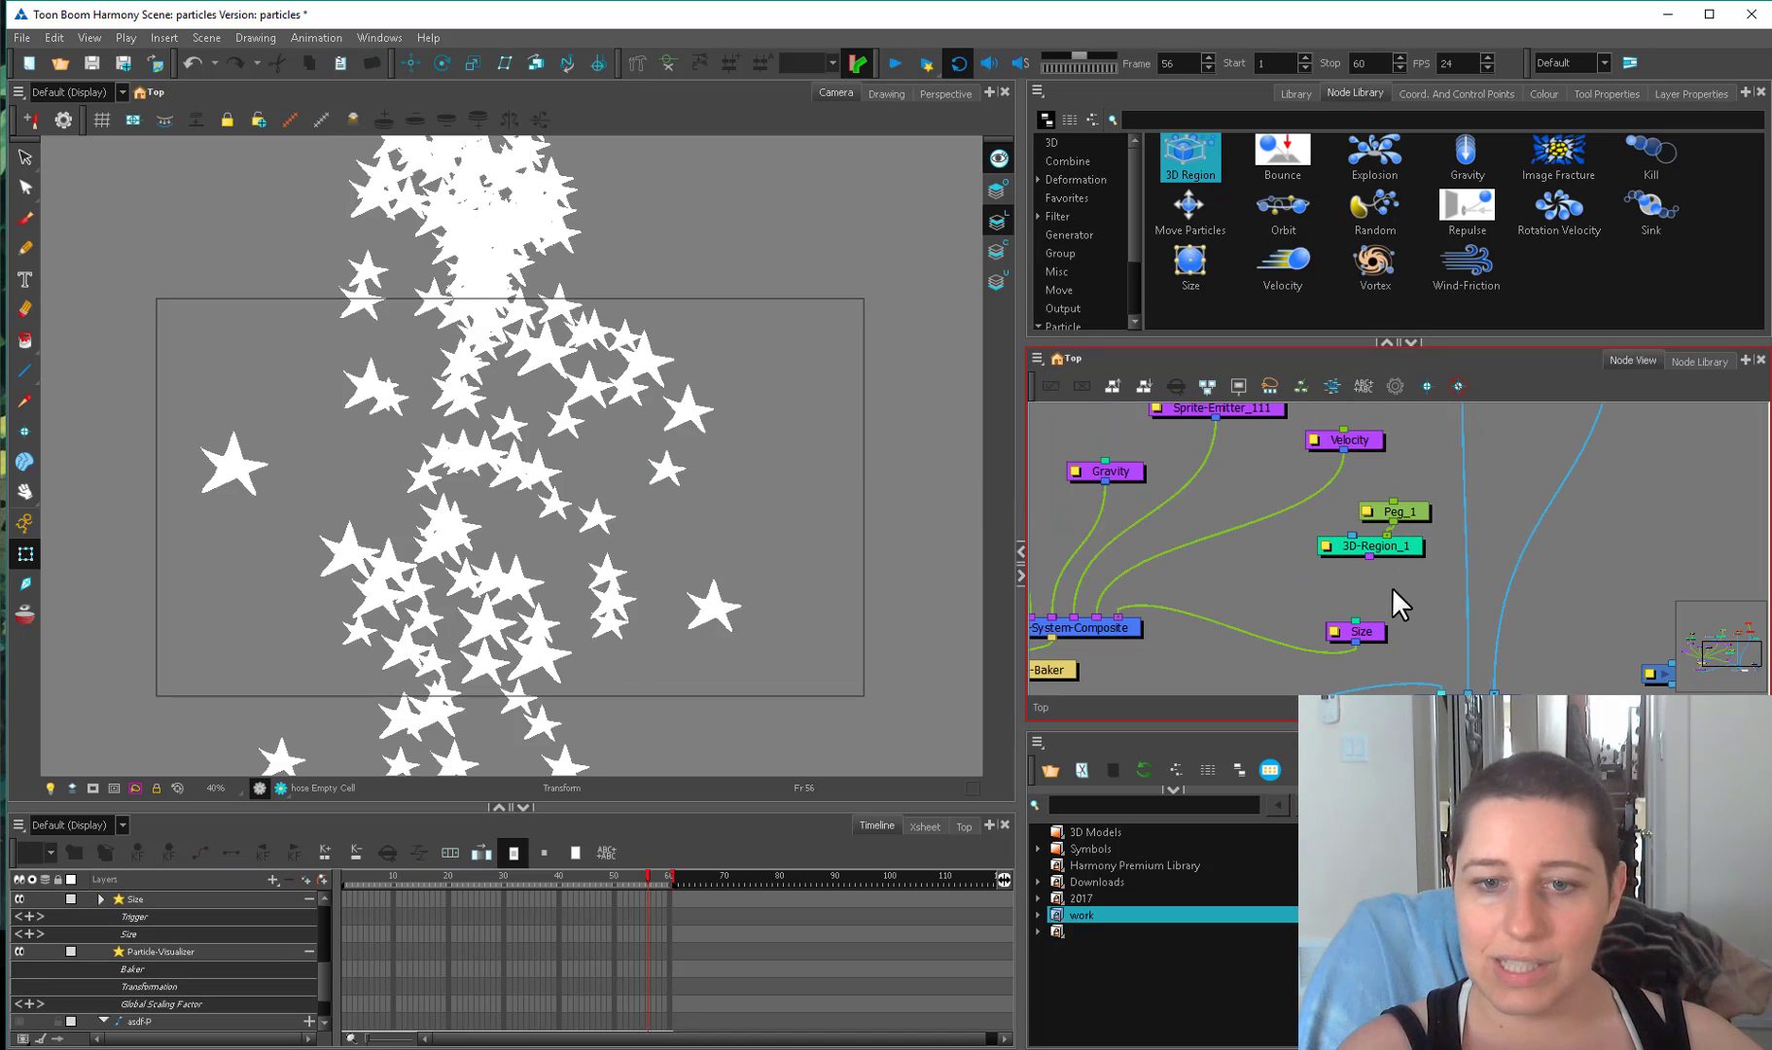
{"action": "key", "text": "1"}
{"action": "key", "text": "1"}
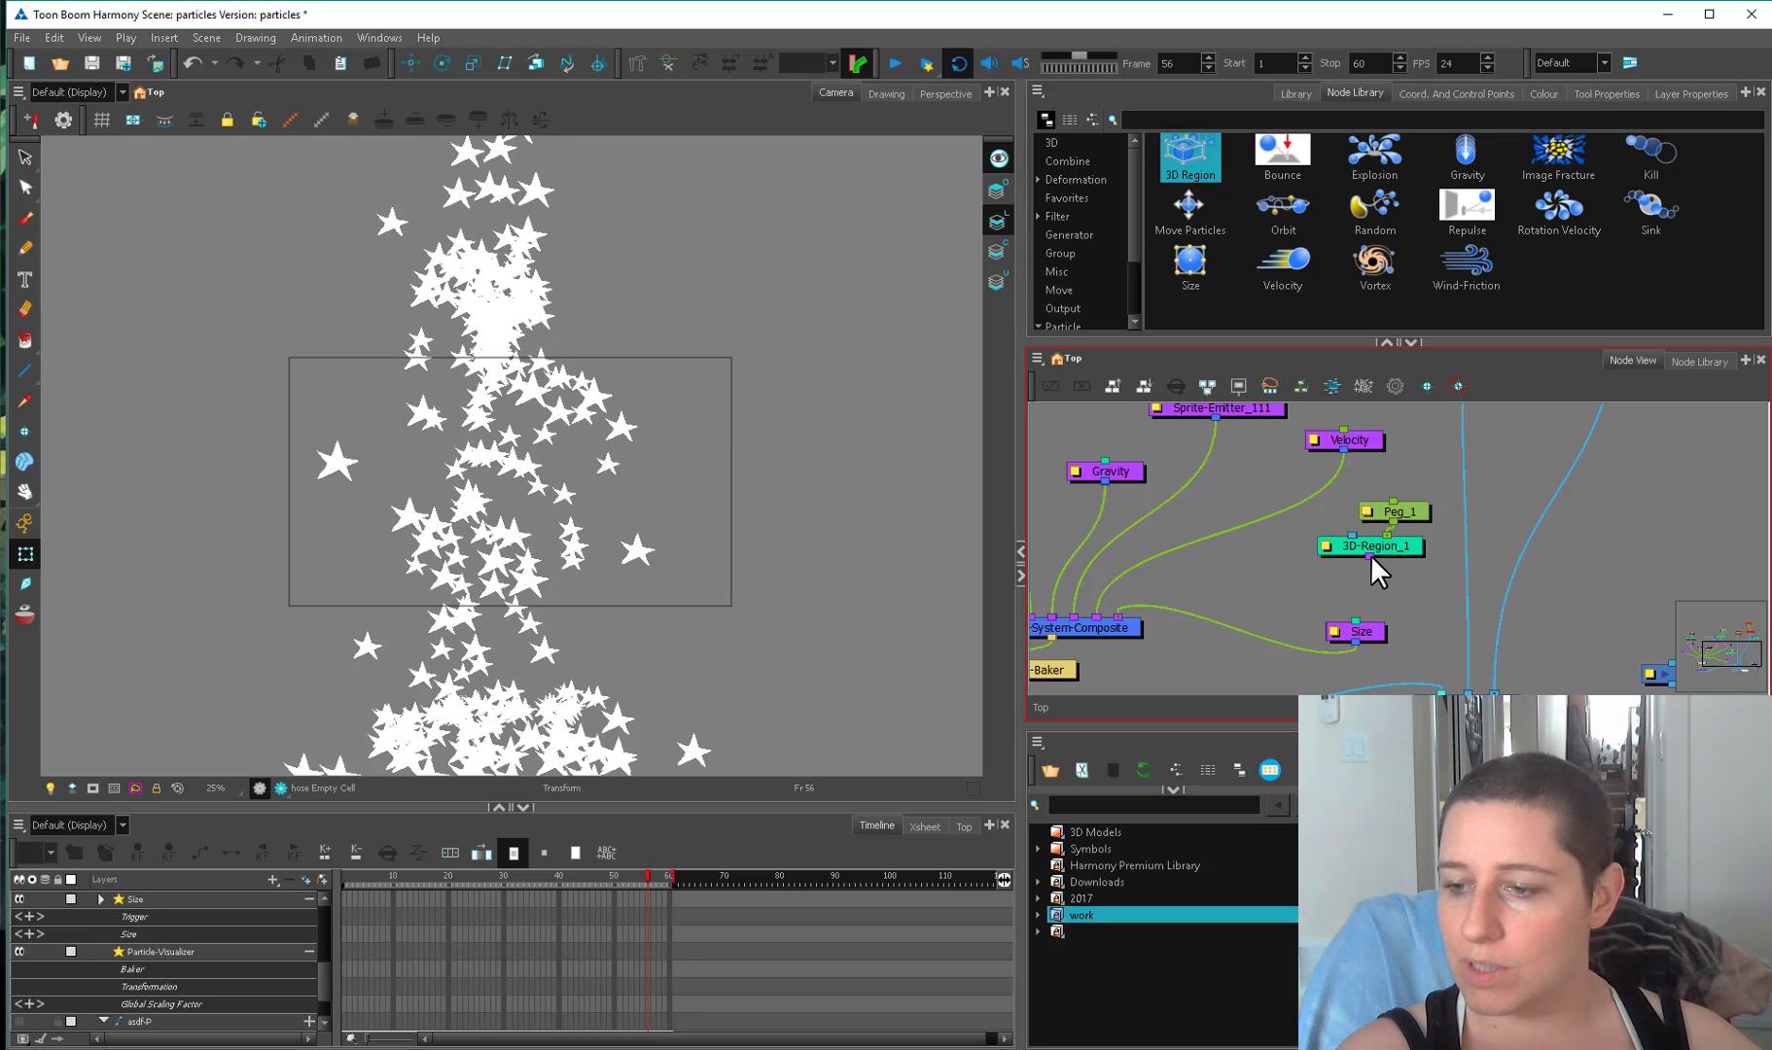
{"action": "left_click_drag", "start_coordinate": [1371, 555], "coordinate": [1359, 606]}
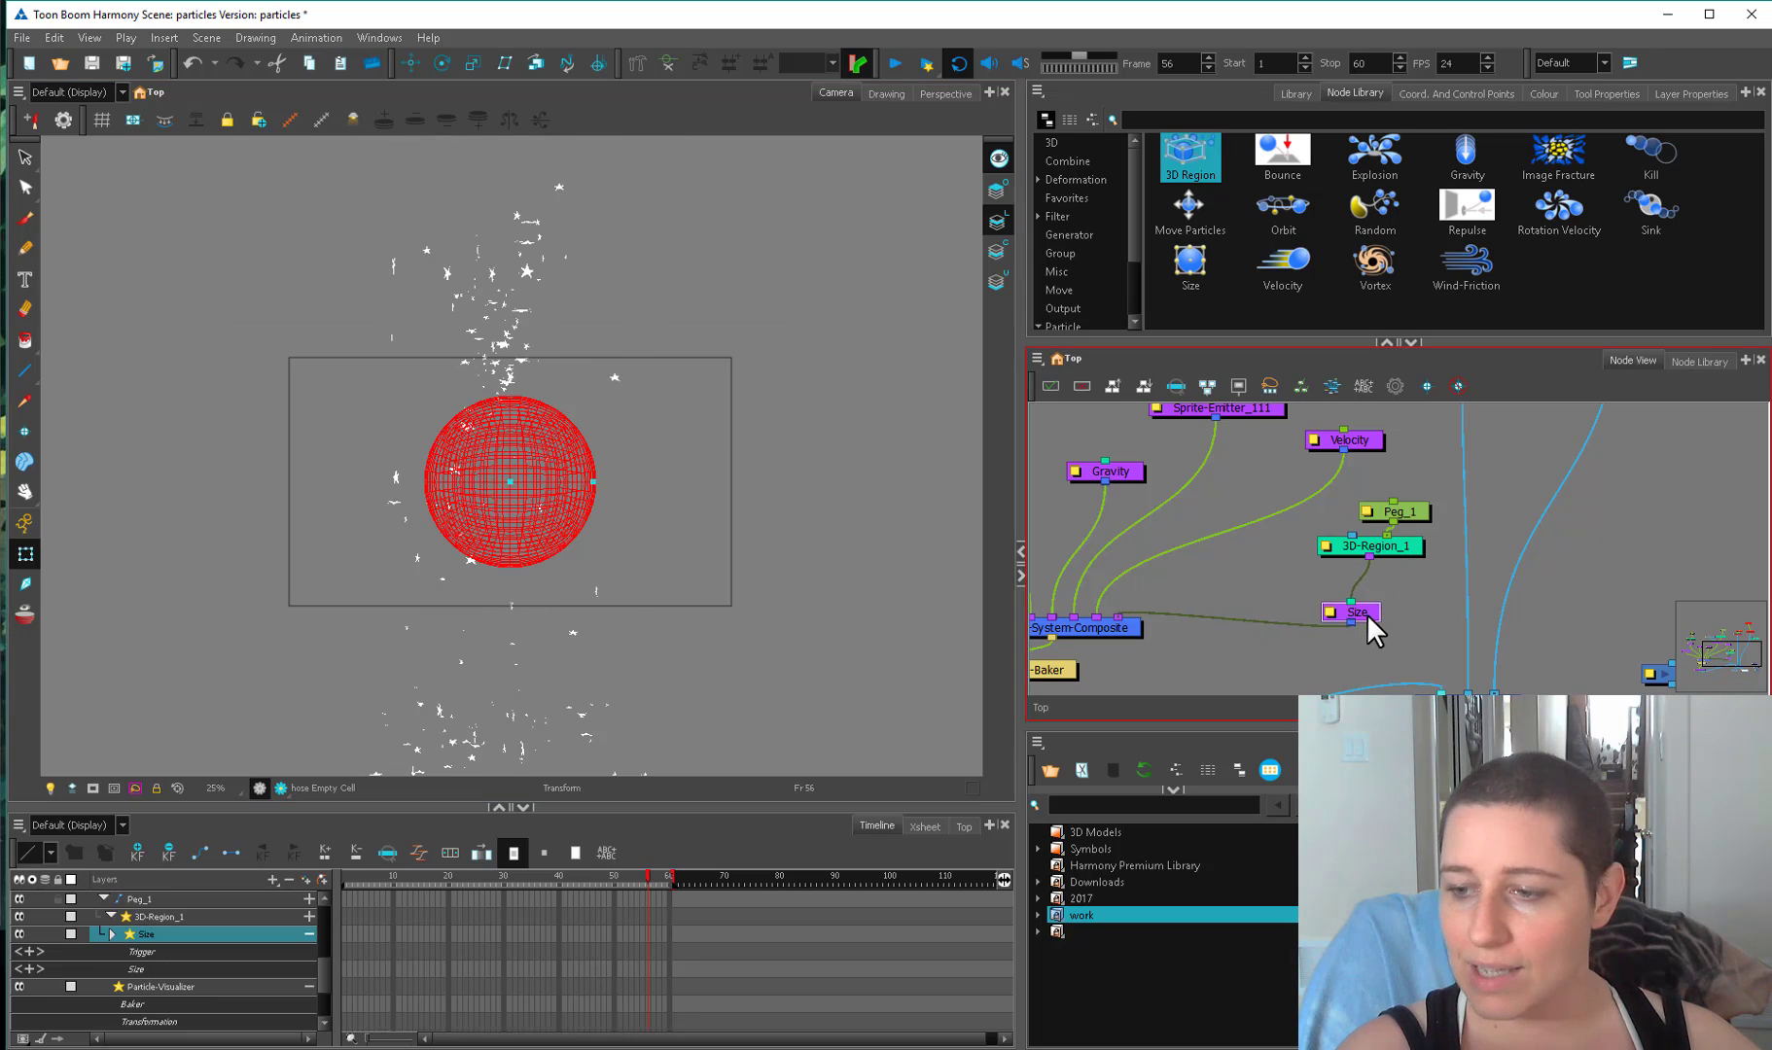
{"action": "left_click", "coordinate": [1388, 583]}
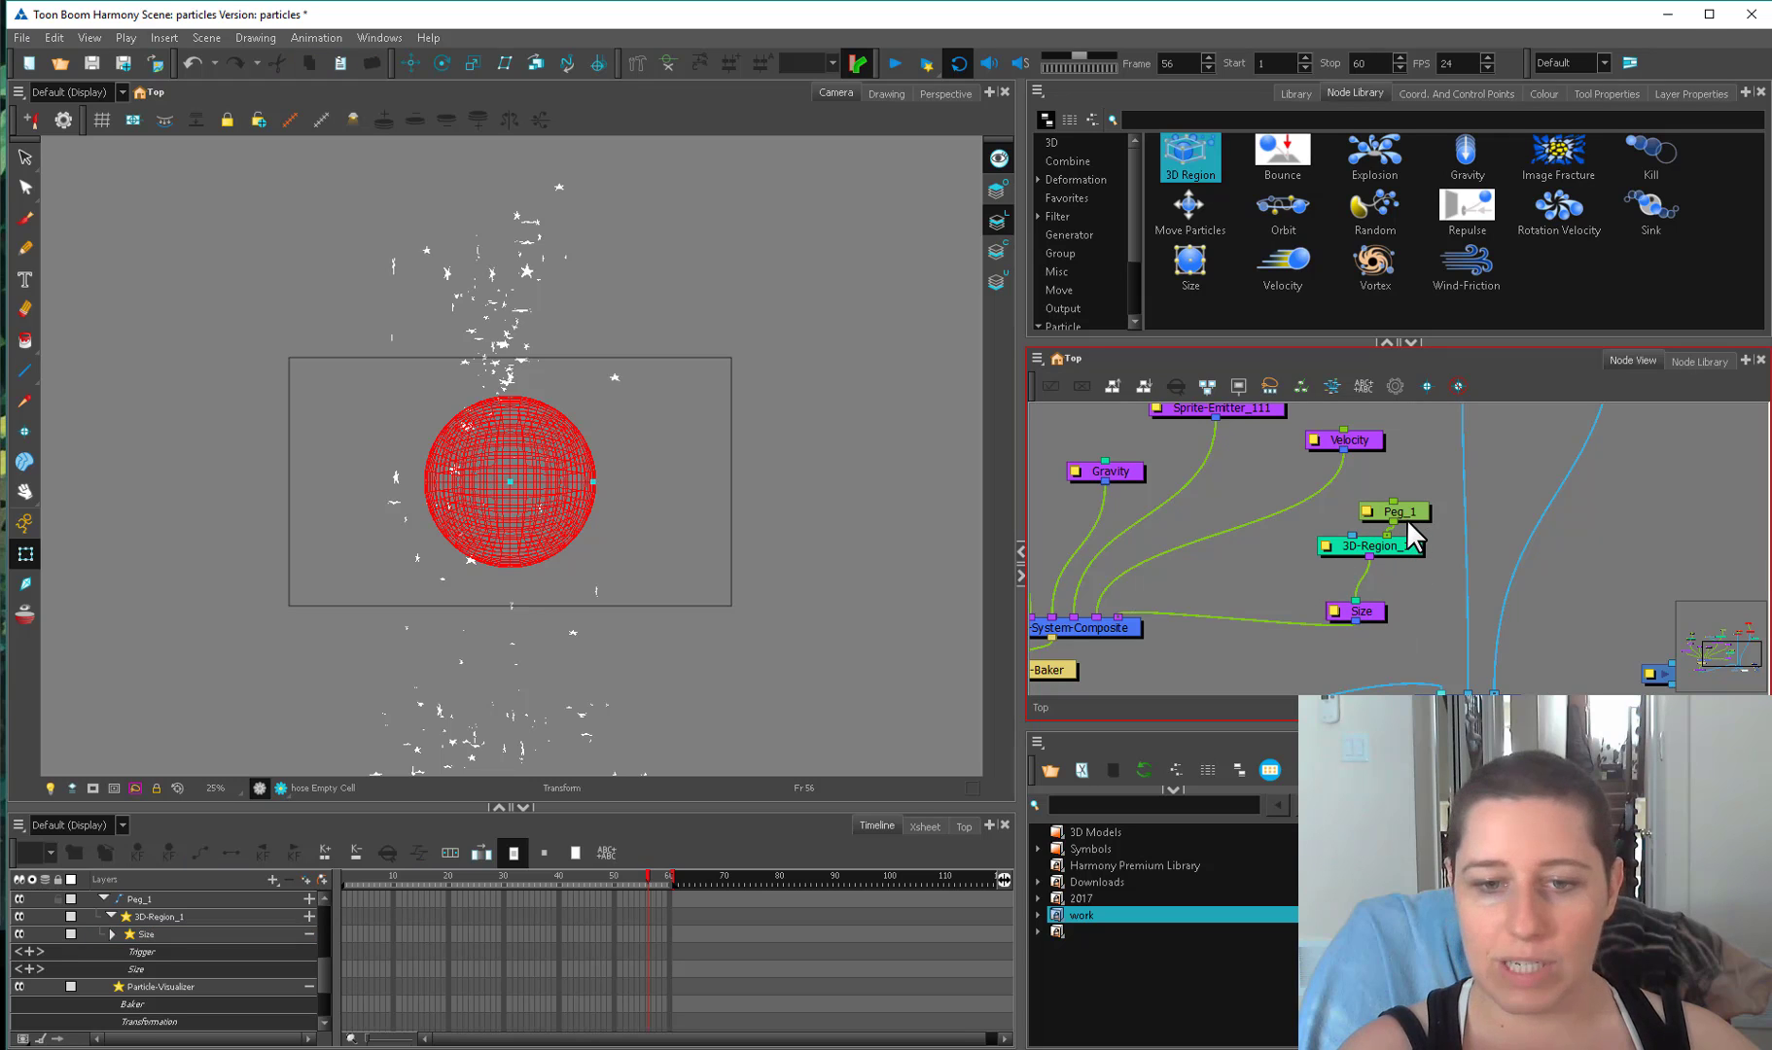
Scale 3D-Region_1 through Peg_1 in the camera view at frame 46 to reshape the particles.
{"action": "left_click", "coordinate": [731, 480]}
{"action": "key", "text": "2"}
{"action": "key", "text": "2"}
{"action": "left_click_drag", "start_coordinate": [679, 496], "coordinate": [704, 664]}
{"action": "key", "text": "2"}
{"action": "key", "text": "2"}
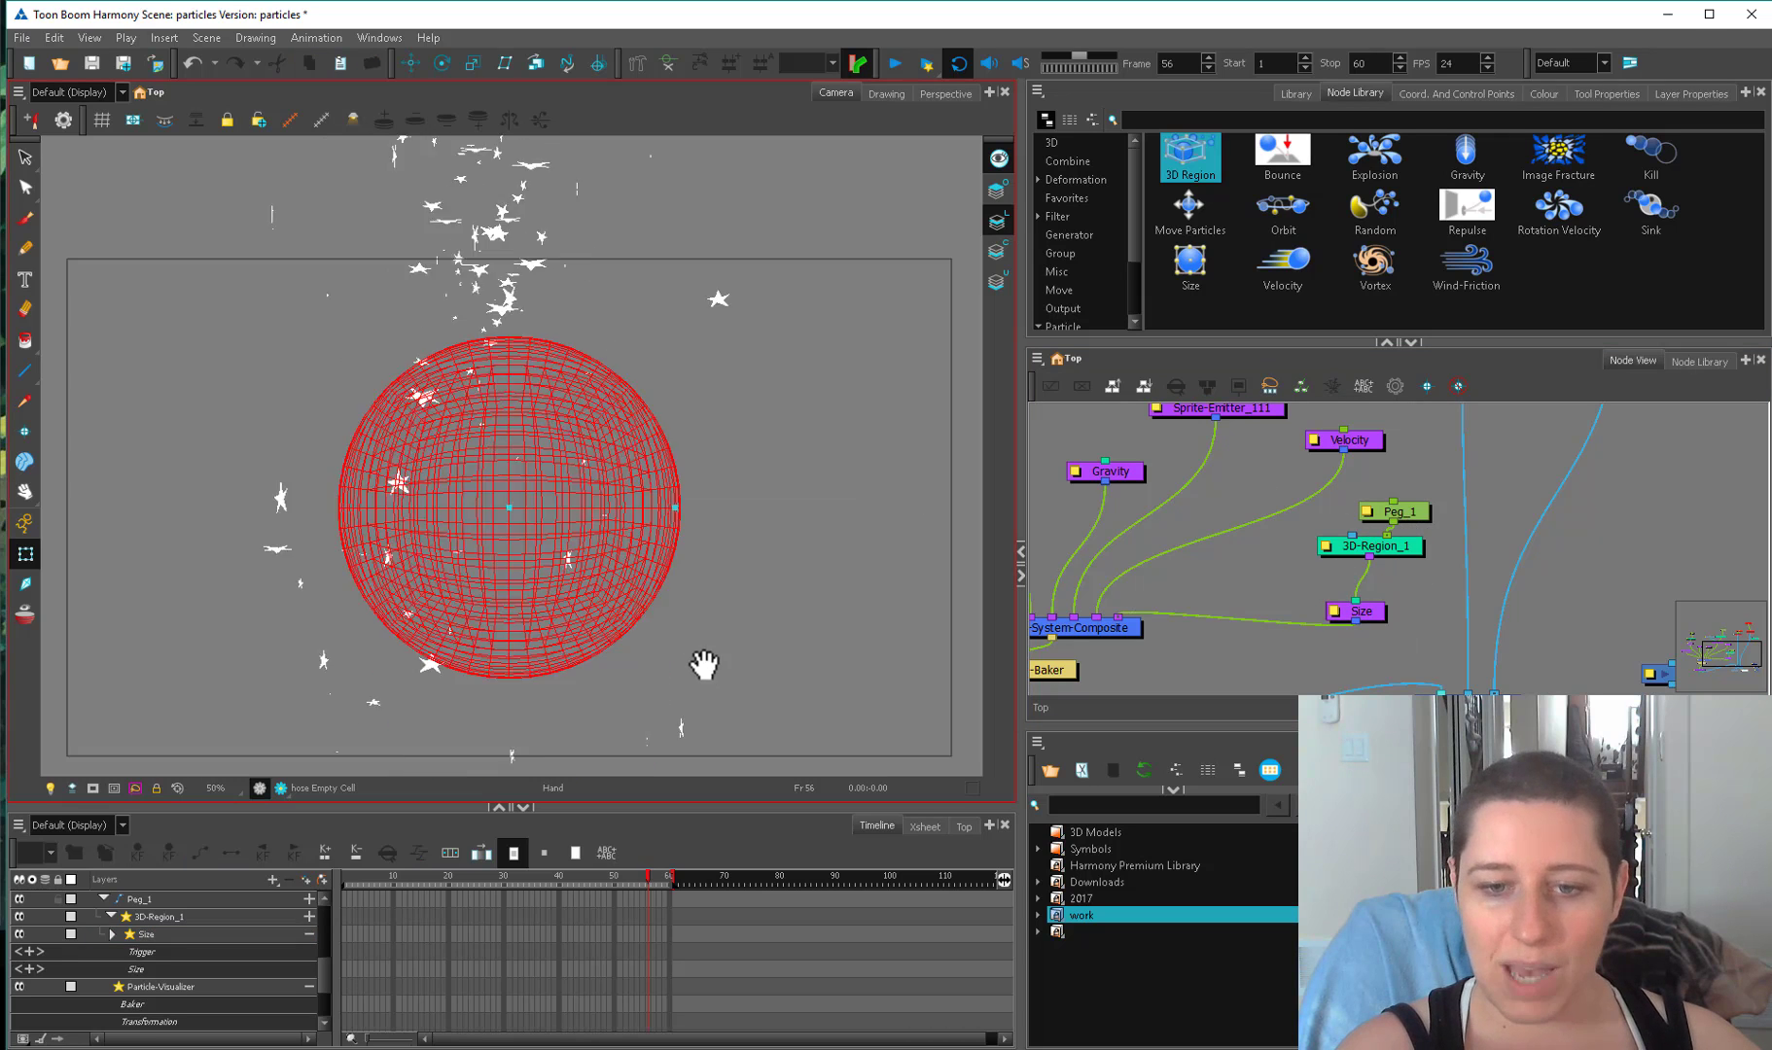
{"action": "left_click_drag", "start_coordinate": [679, 499], "coordinate": [704, 453]}
{"action": "key", "text": "2"}
{"action": "key", "text": "2"}
{"action": "key", "text": "1"}
{"action": "left_click_drag", "start_coordinate": [702, 700], "coordinate": [708, 569]}
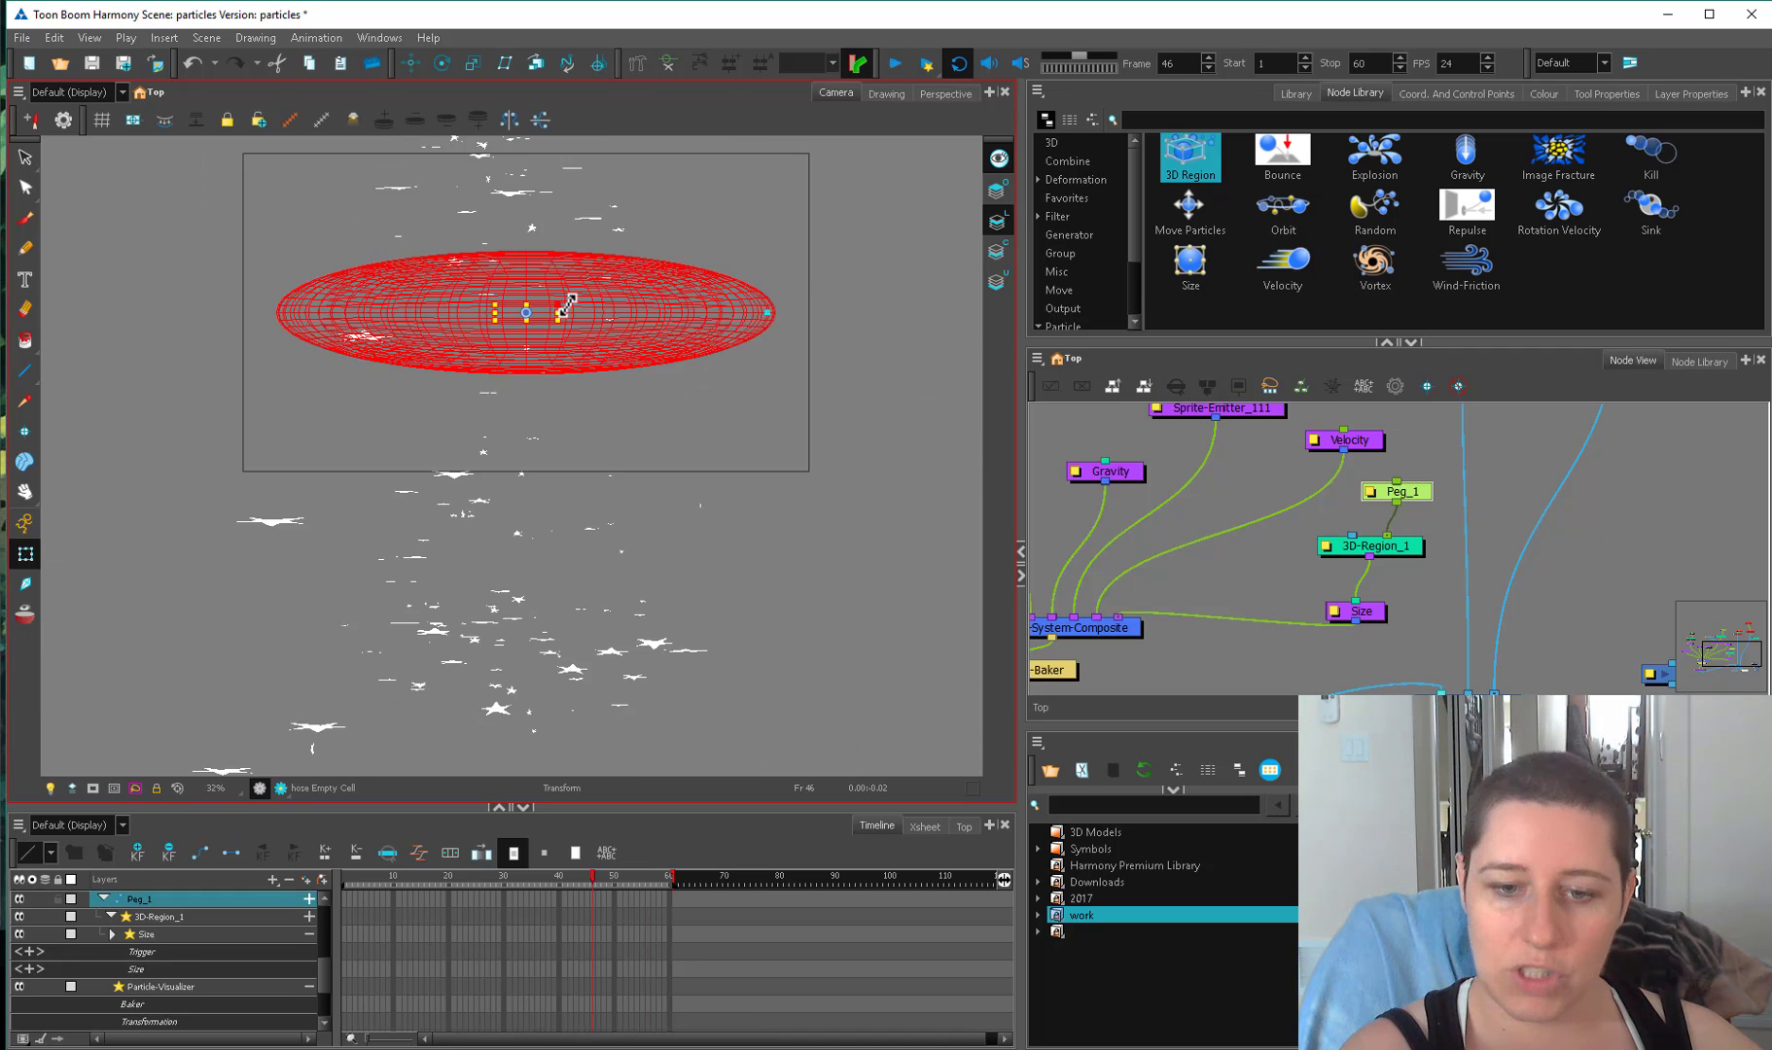
{"action": "left_click_drag", "start_coordinate": [584, 304], "coordinate": [533, 290]}
Try a Planar Region in place of 3D-Region_1 on the Size node at frame 41, and restore 3D-Region_1.
{"action": "left_click", "coordinate": [1281, 424]}
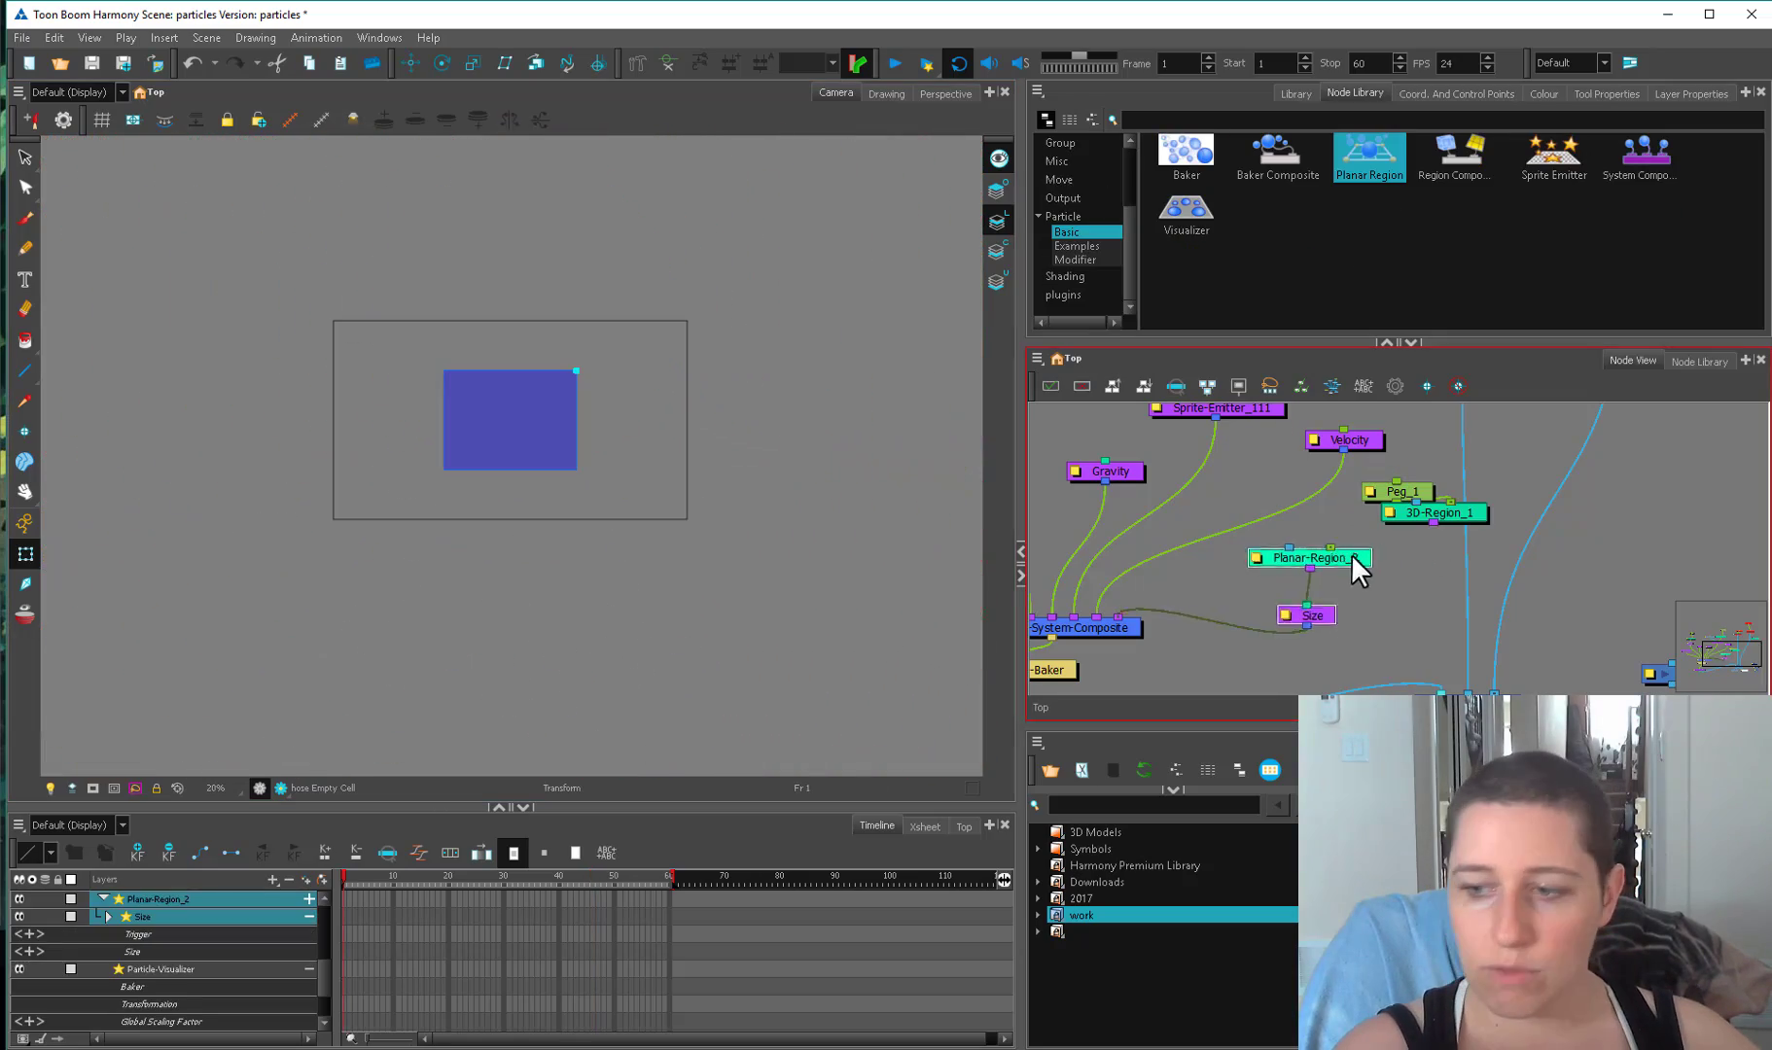
{"action": "left_click_drag", "start_coordinate": [1353, 554], "coordinate": [1366, 556]}
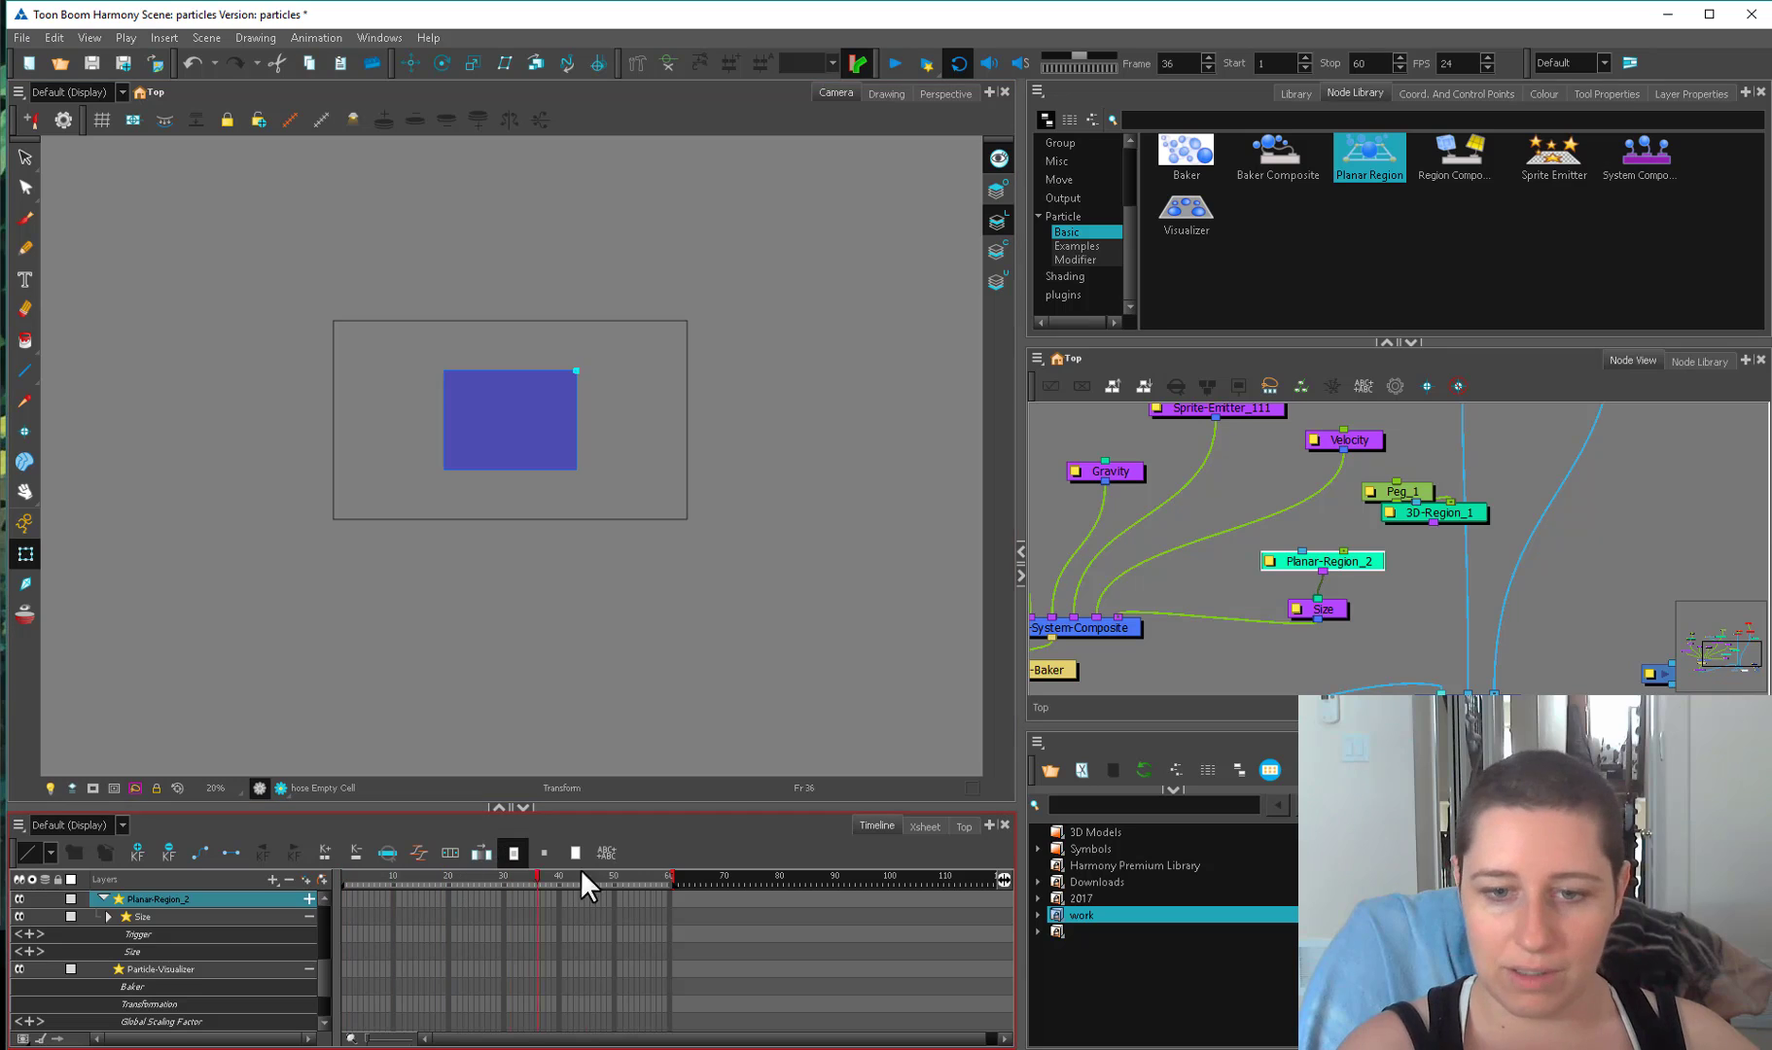
{"action": "mouse_move", "coordinate": [579, 873]}
{"action": "left_mouse_down"}
{"action": "mouse_move", "coordinate": [342, 874]}
{"action": "mouse_move", "coordinate": [565, 872]}
{"action": "left_mouse_up"}
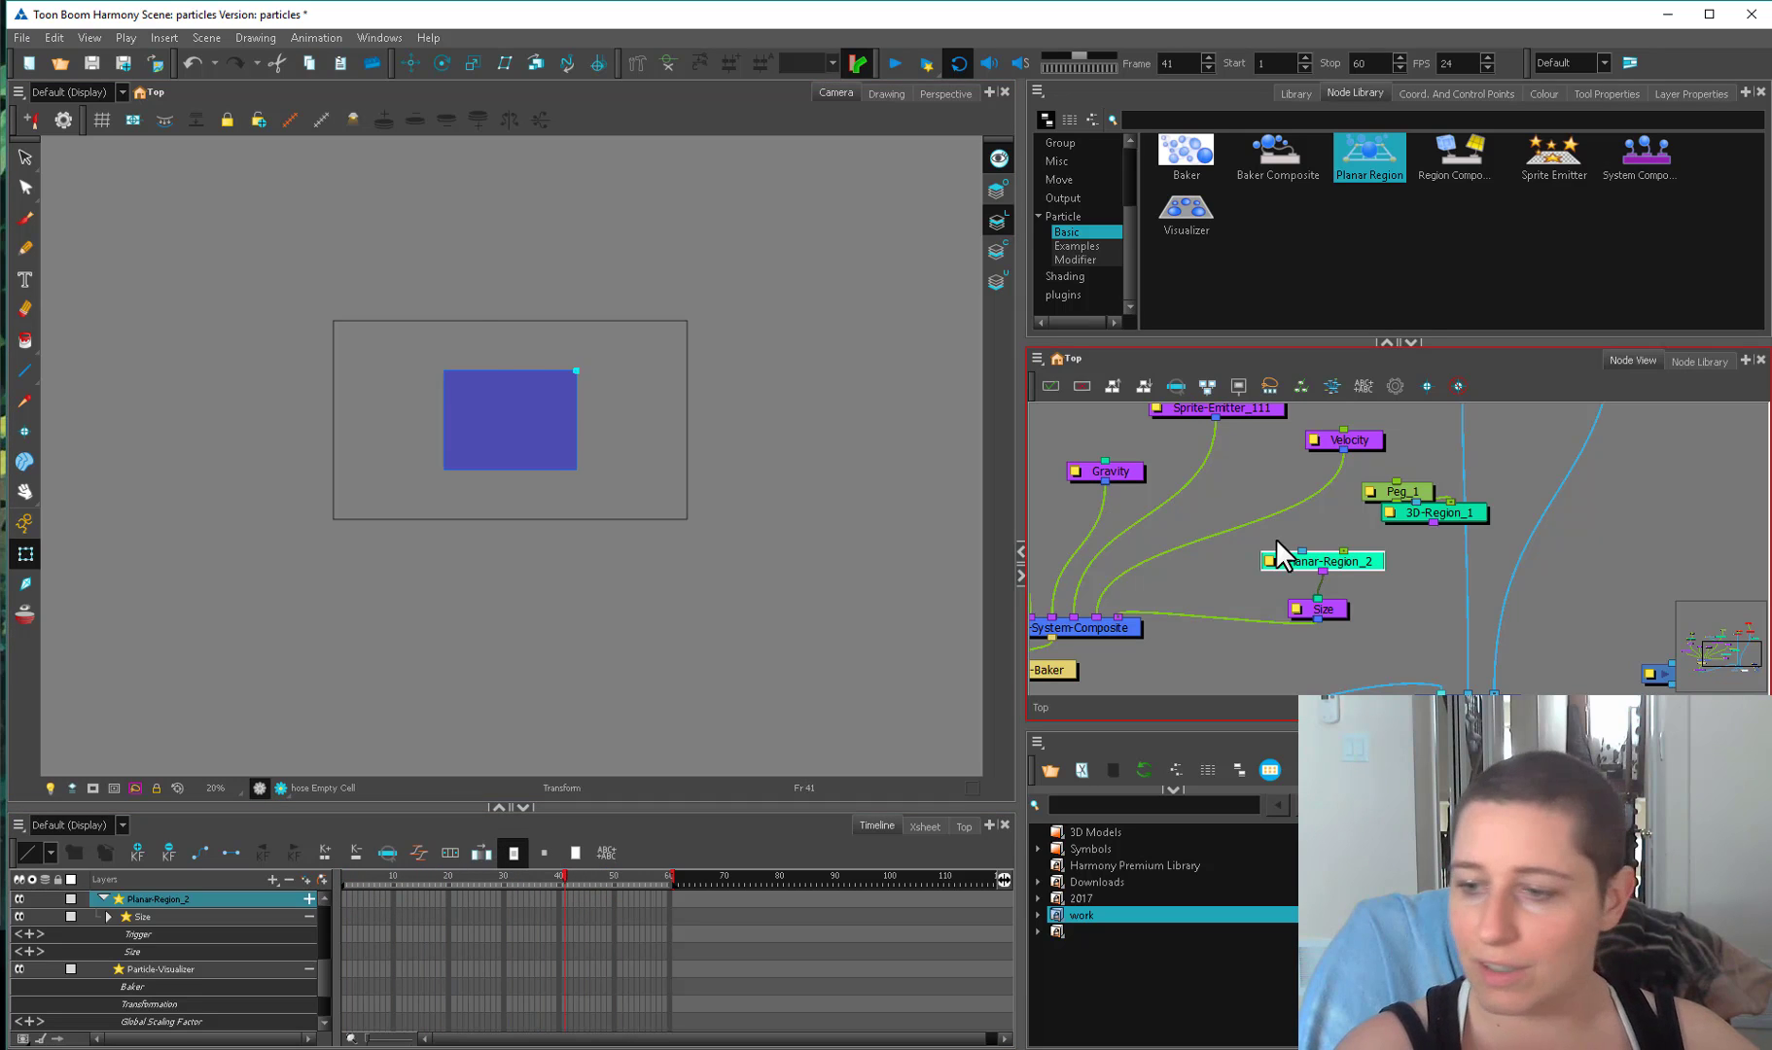
{"action": "left_click_drag", "start_coordinate": [1374, 548], "coordinate": [1353, 553]}
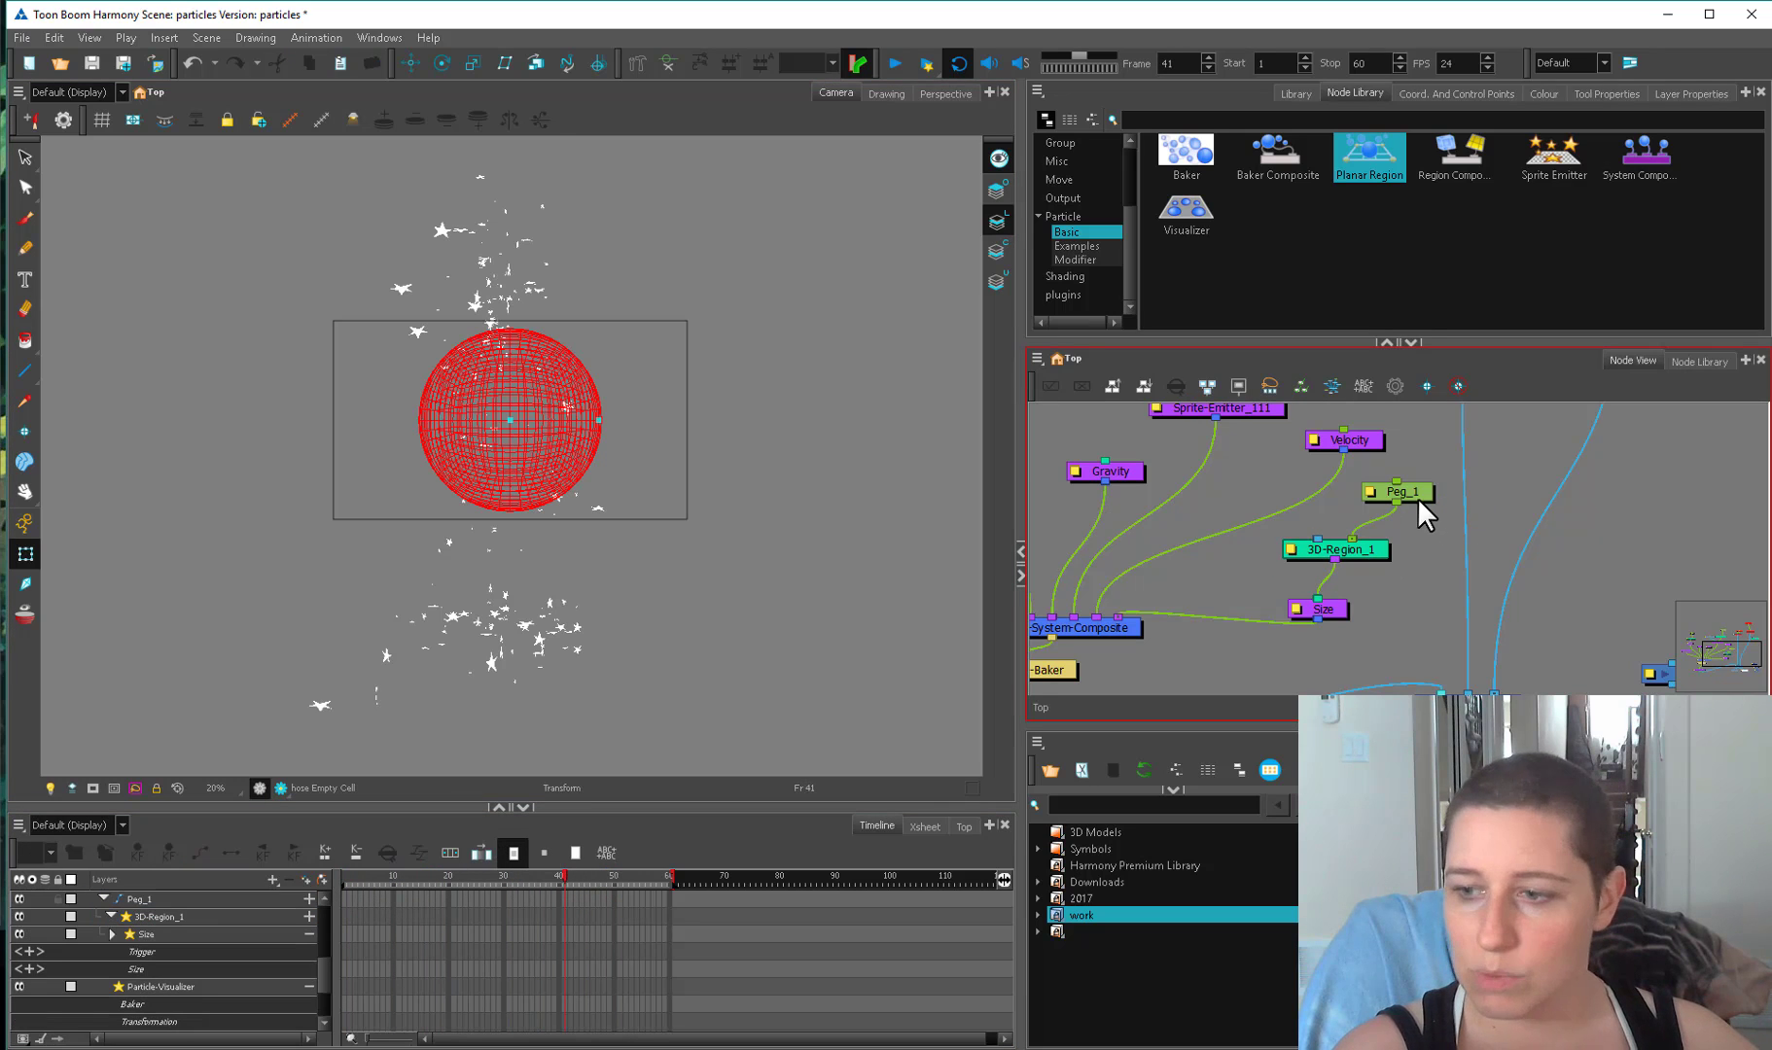
{"action": "left_click_drag", "start_coordinate": [1418, 497], "coordinate": [1398, 498]}
Set 3D-Region_1's shape type to Cylinder with a minimum radius of about 3.29, and select Peg_1.
{"action": "left_click", "coordinate": [1291, 549]}
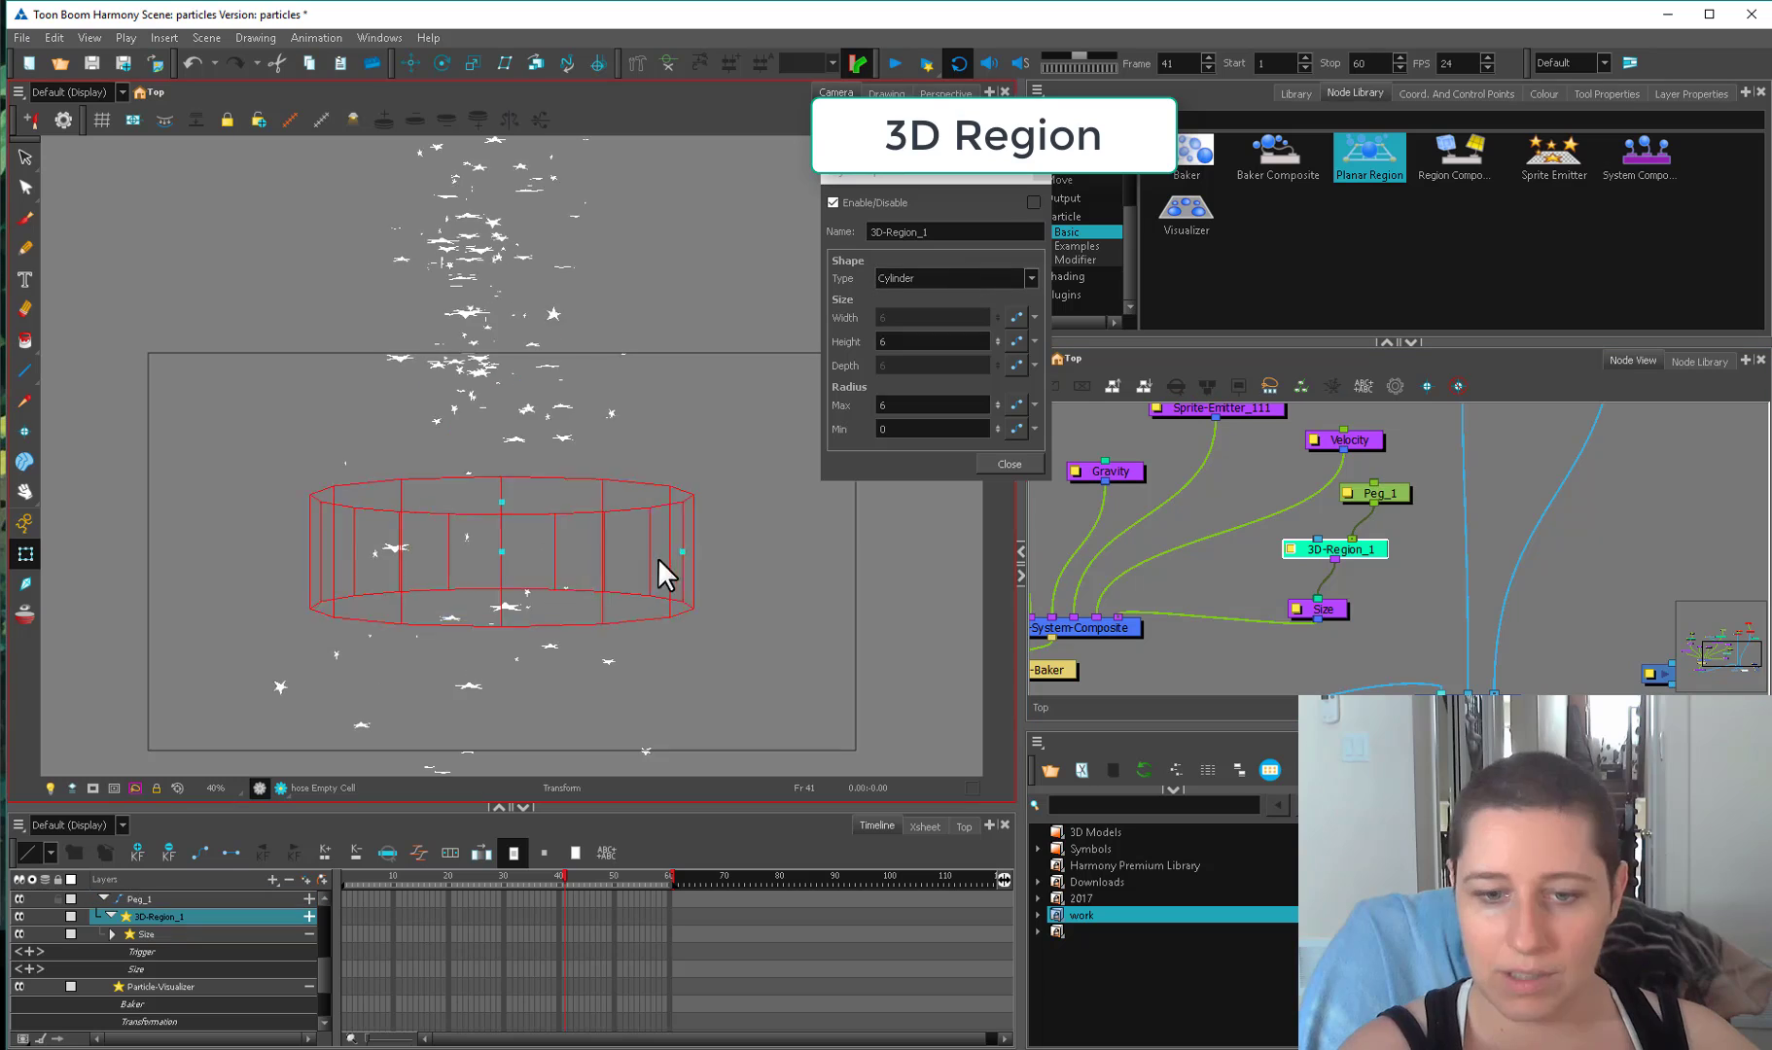
{"action": "left_click_drag", "start_coordinate": [657, 558], "coordinate": [585, 509]}
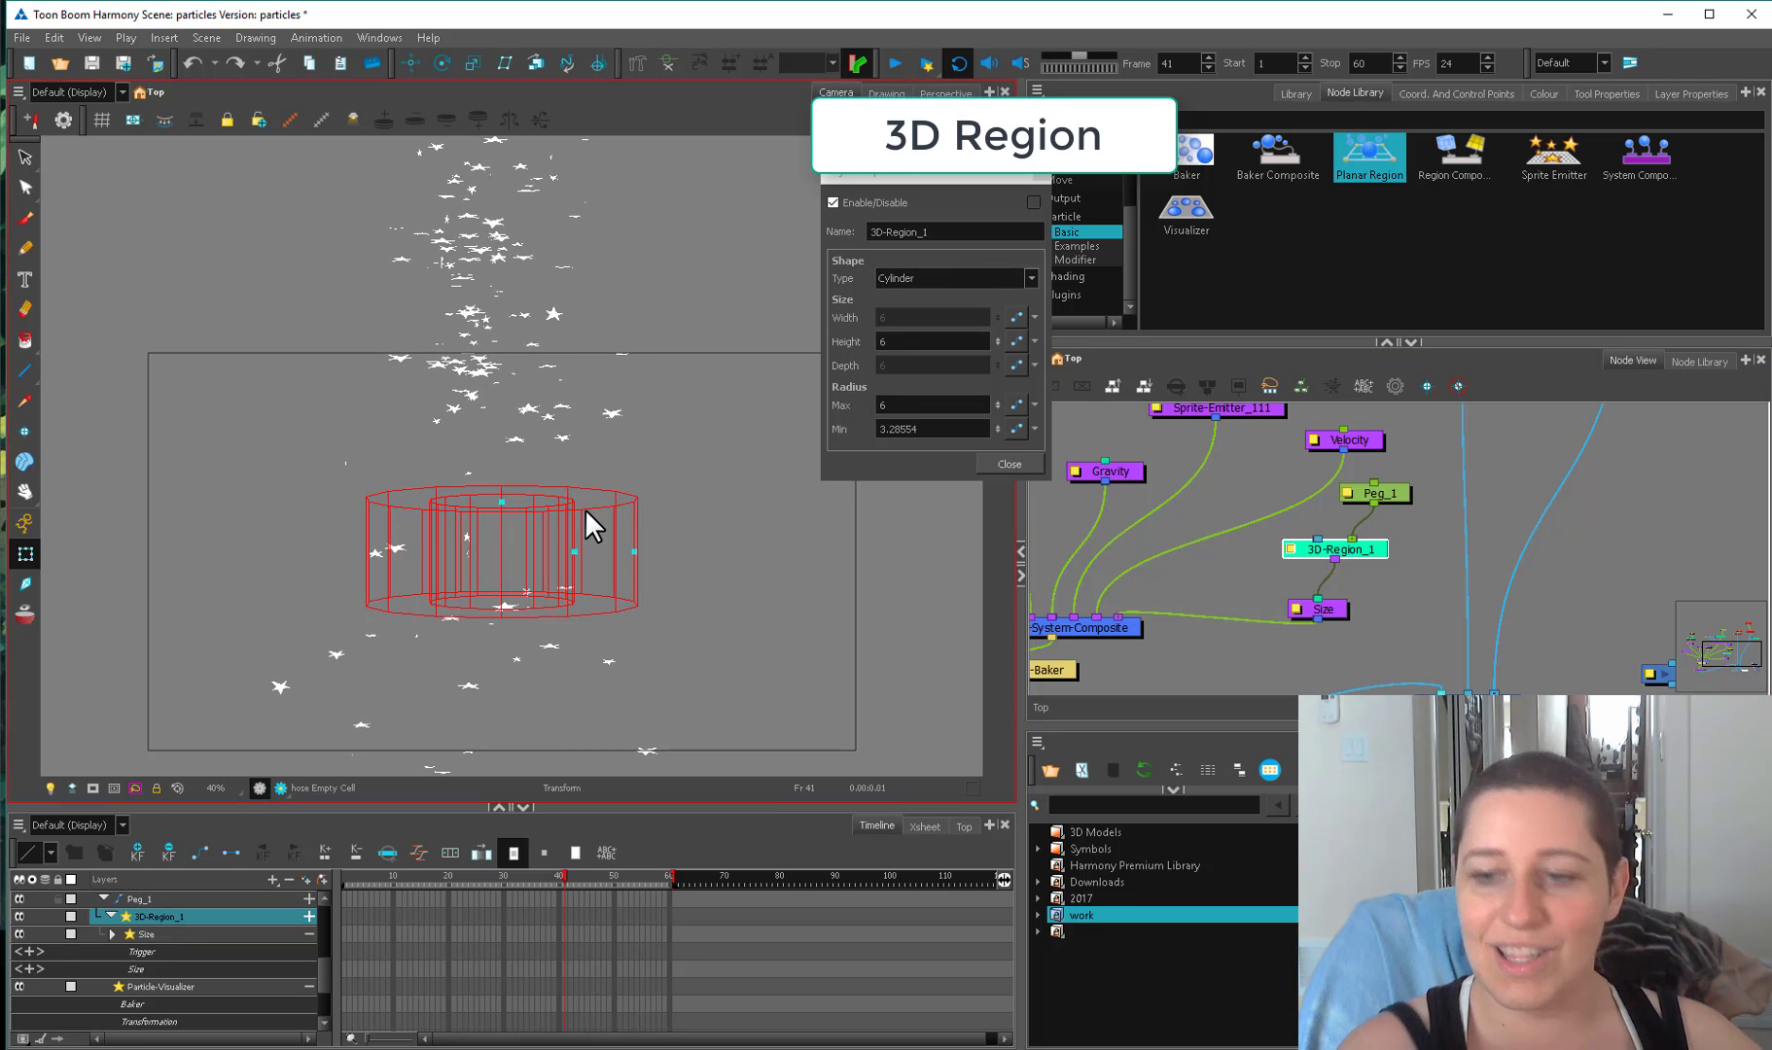
{"action": "left_click_drag", "start_coordinate": [1384, 497], "coordinate": [1379, 498]}
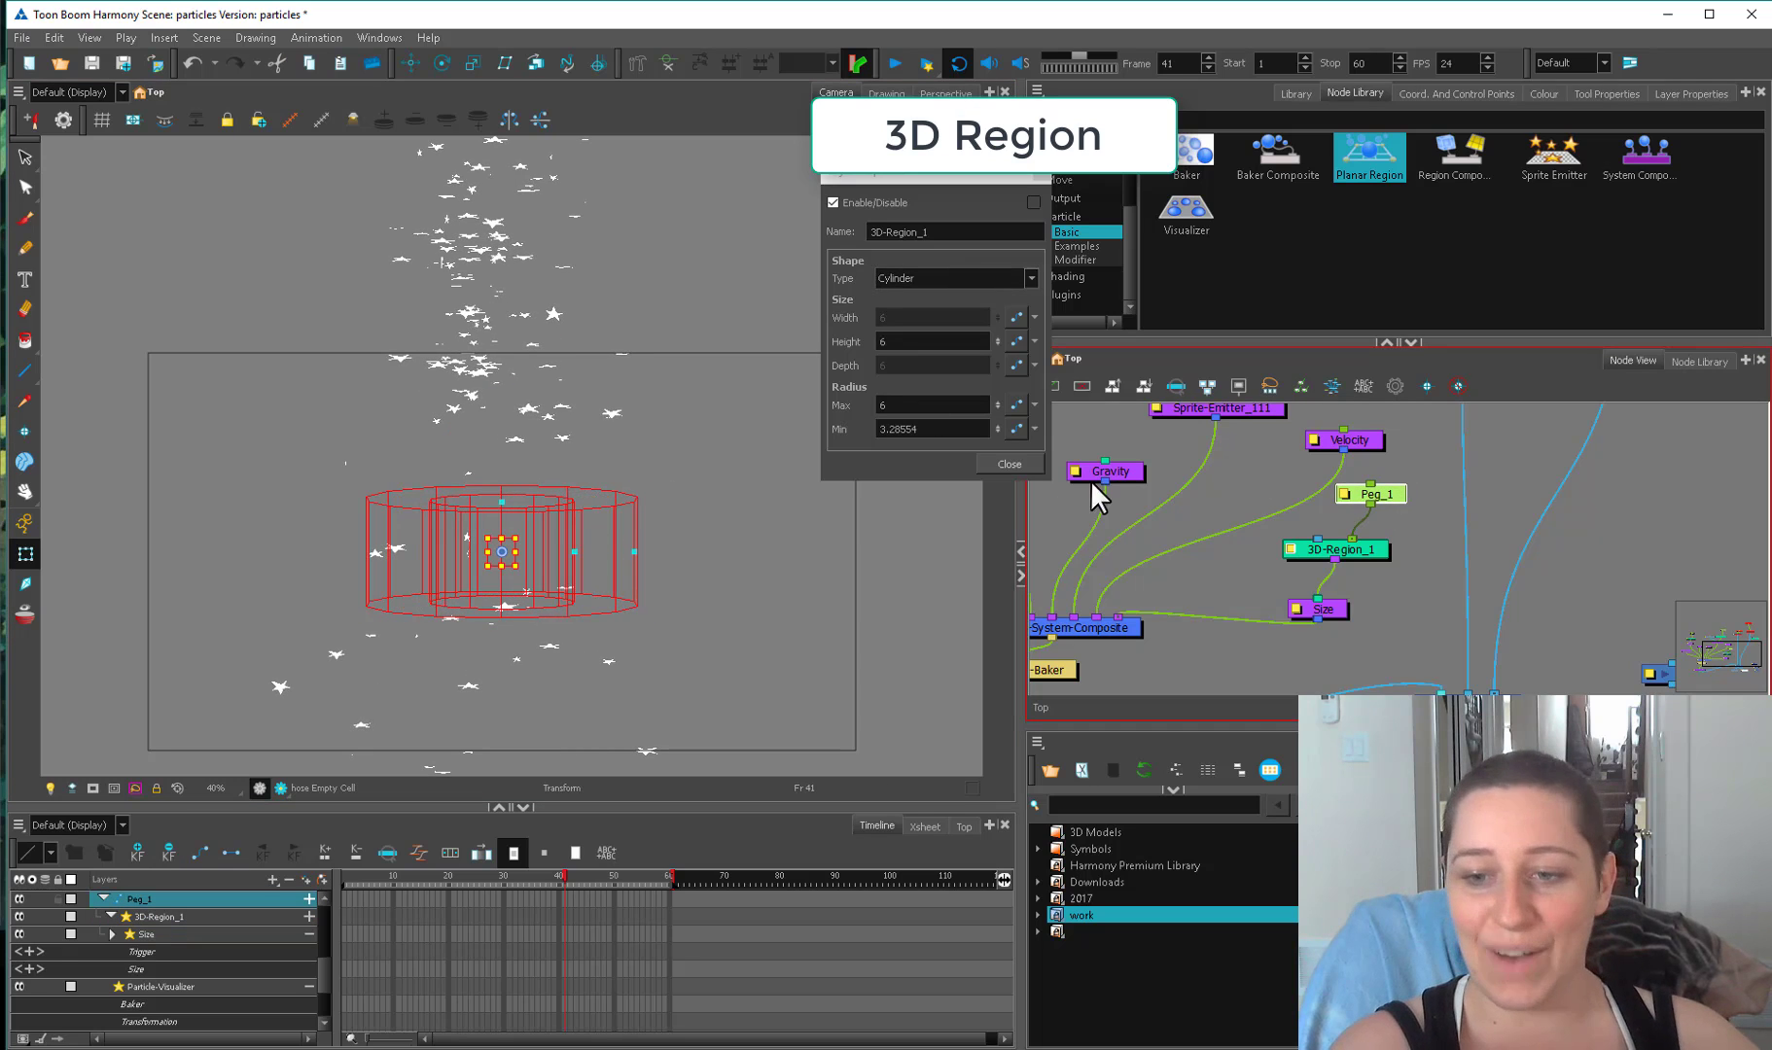
Try a Sphere shape type for 3D-Region_1 and move it through Peg_1 in the camera view.
{"action": "left_click", "coordinate": [1013, 464]}
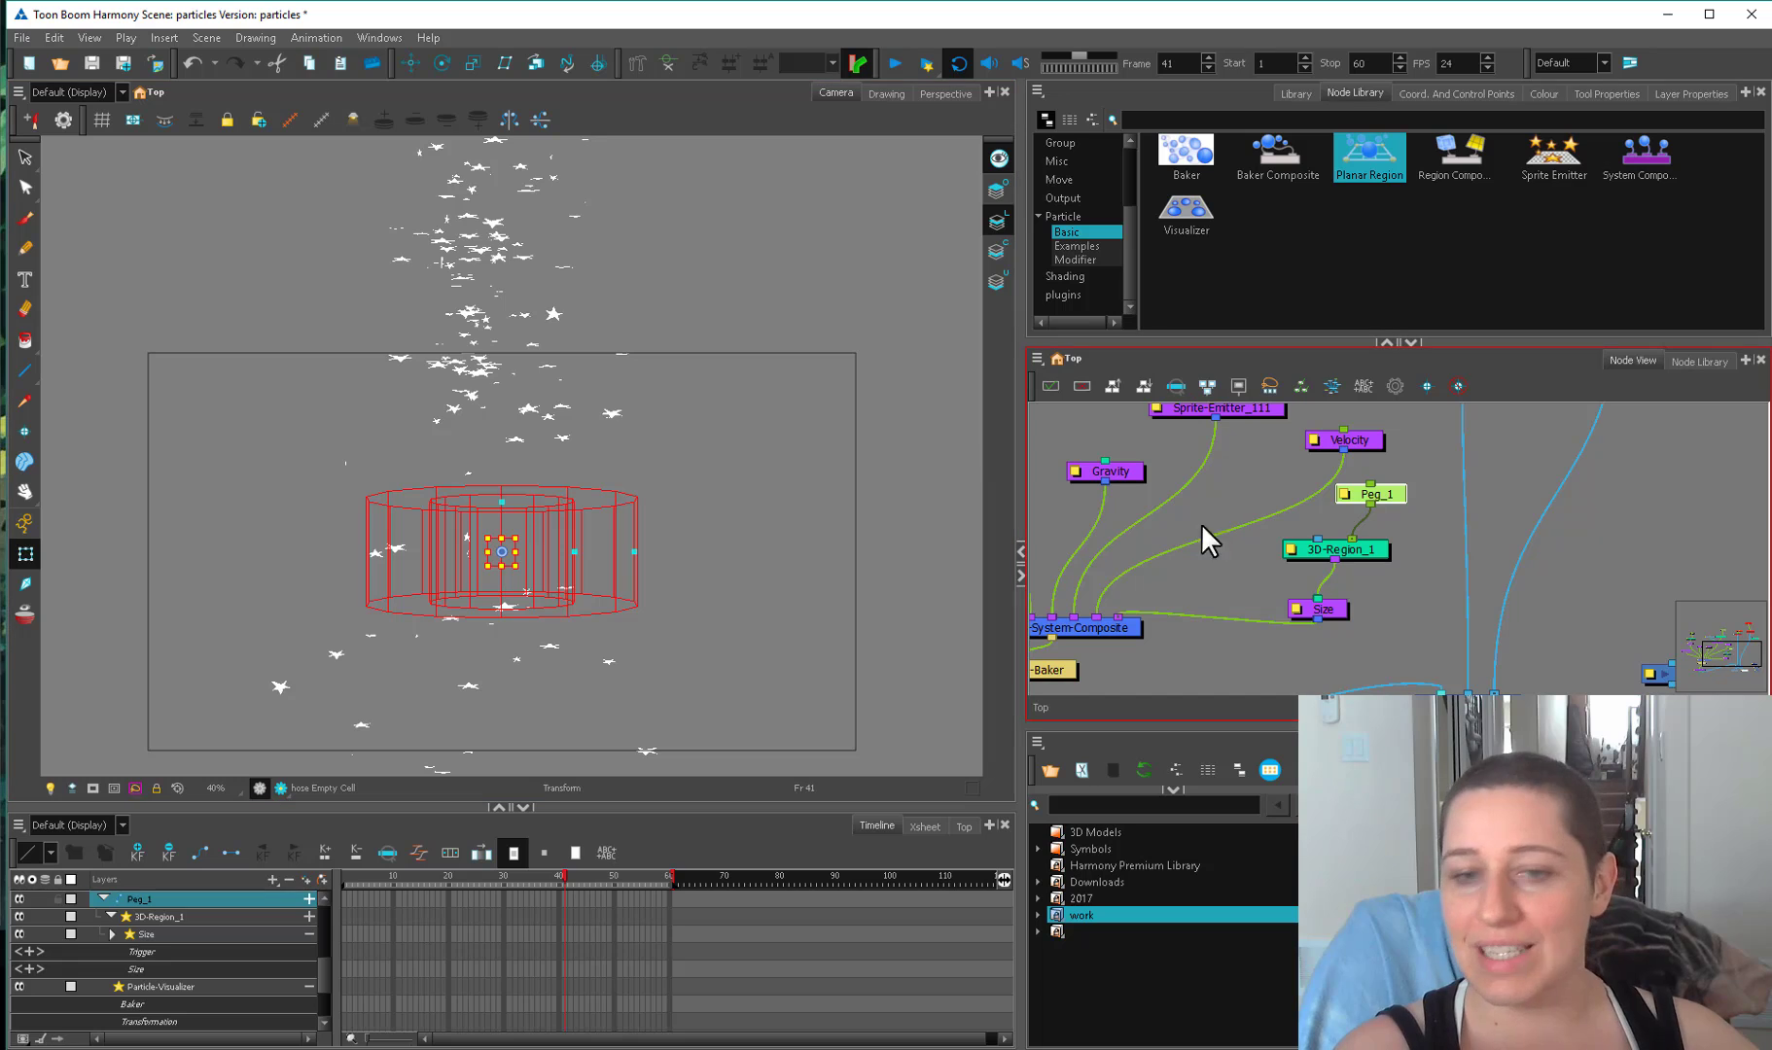
{"action": "double_click", "coordinate": [1308, 551]}
{"action": "left_click", "coordinate": [972, 277]}
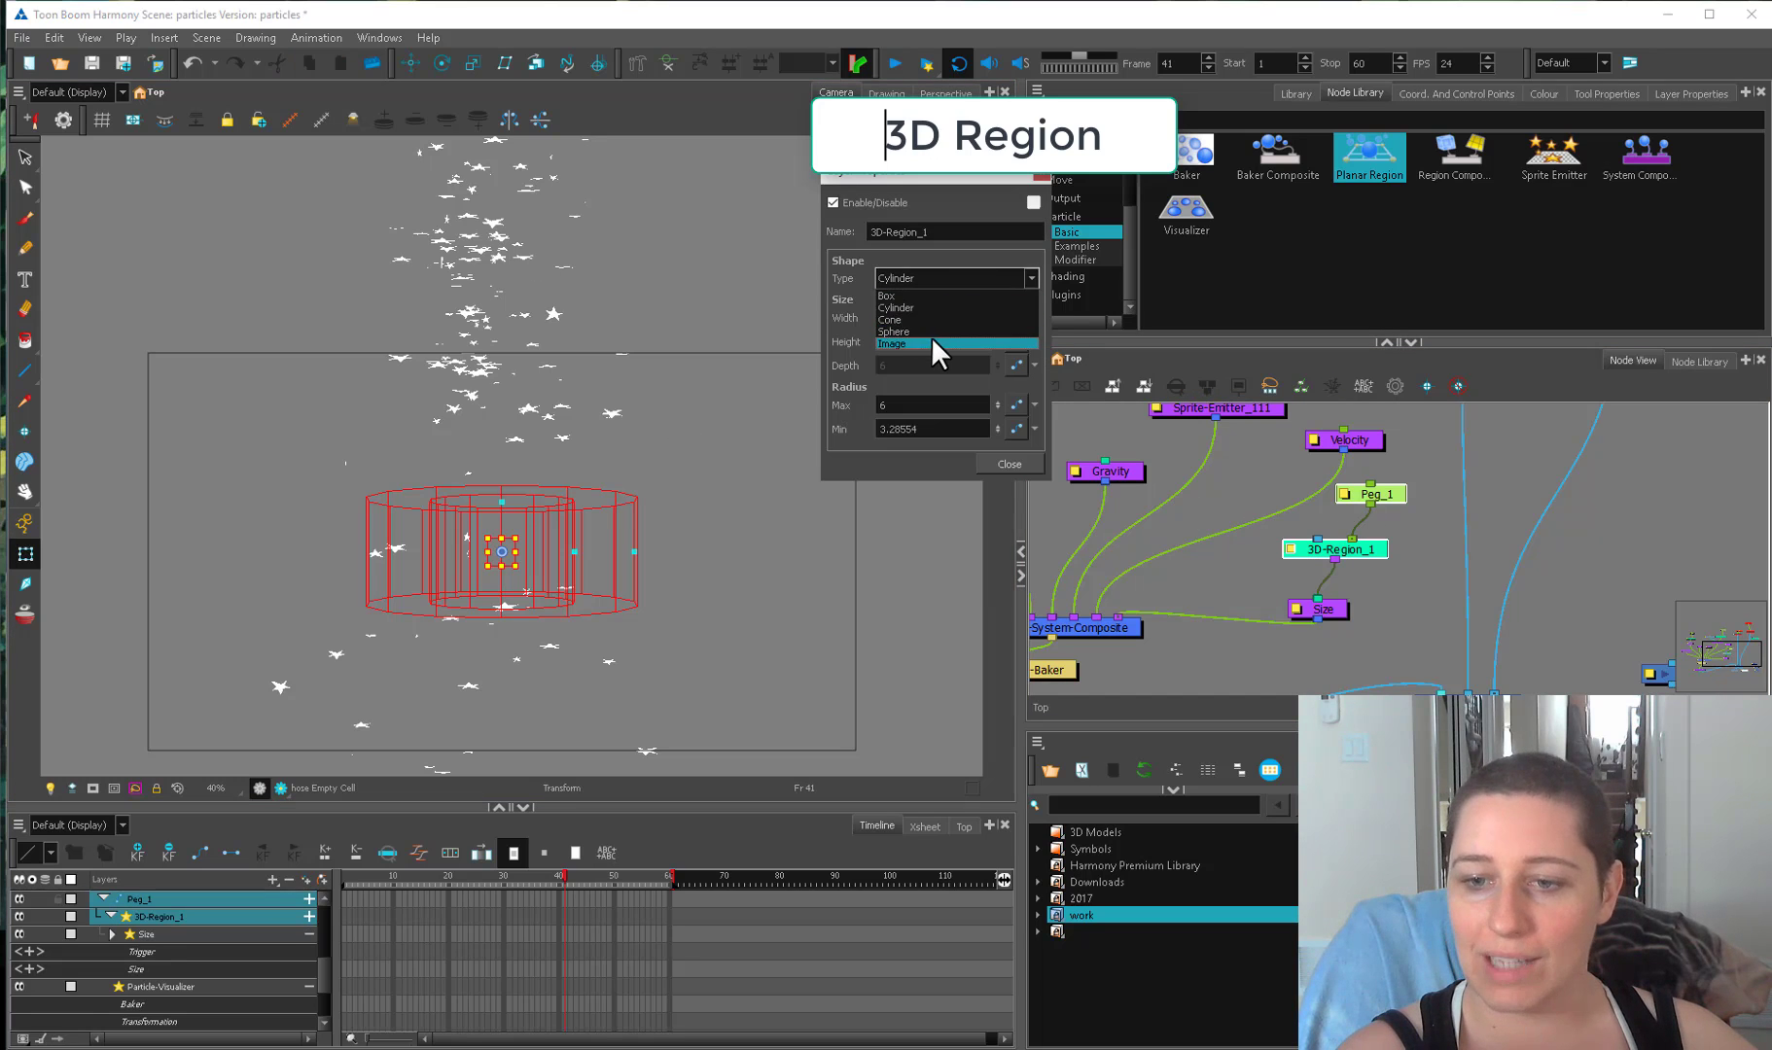
{"action": "left_click", "coordinate": [929, 332]}
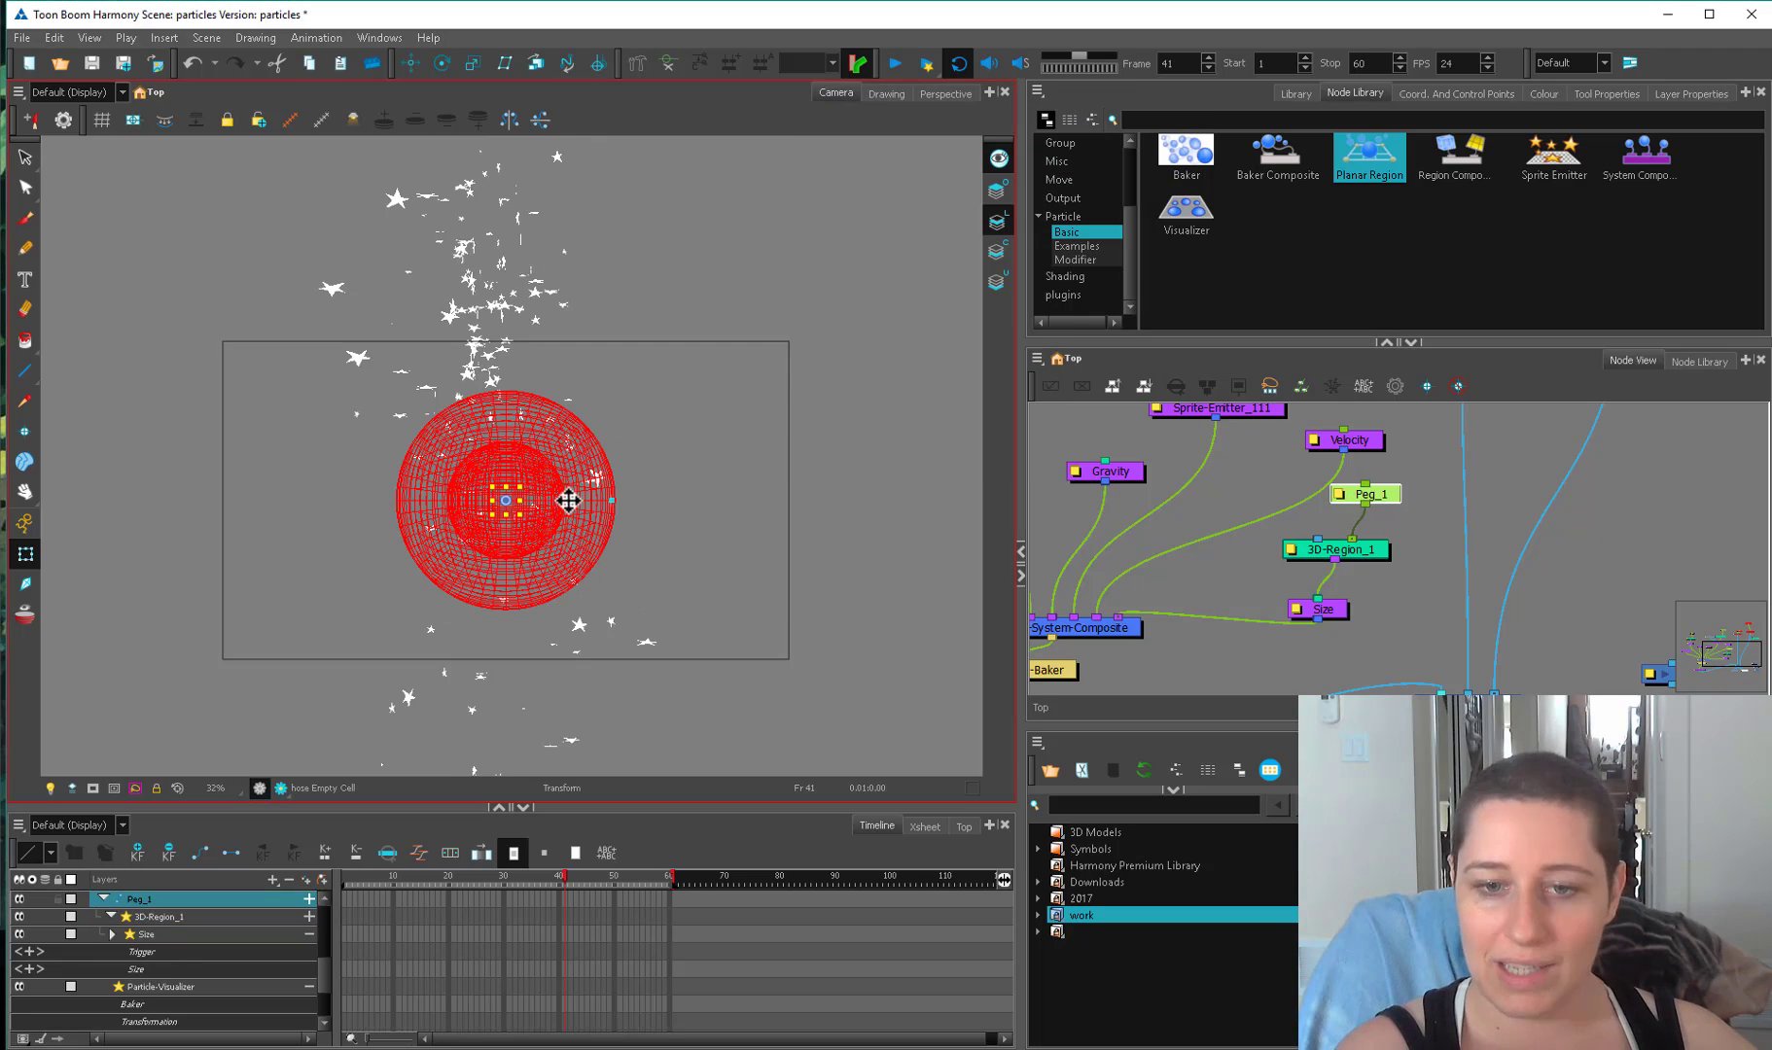
{"action": "mouse_move", "coordinate": [566, 501]}
{"action": "left_mouse_down"}
{"action": "mouse_move", "coordinate": [804, 496]}
{"action": "mouse_move", "coordinate": [563, 500]}
{"action": "left_mouse_up"}
{"action": "left_click_drag", "start_coordinate": [1396, 496], "coordinate": [1385, 496]}
{"action": "mouse_move", "coordinate": [523, 489]}
{"action": "left_mouse_down"}
{"action": "mouse_move", "coordinate": [585, 503]}
{"action": "mouse_move", "coordinate": [502, 467]}
{"action": "mouse_move", "coordinate": [520, 493]}
{"action": "mouse_move", "coordinate": [543, 475]}
{"action": "mouse_move", "coordinate": [524, 468]}
{"action": "left_mouse_up"}
Delete Peg_1 and 3D-Region_1, and set the Size node's size to 1.
{"action": "left_click_drag", "start_coordinate": [1405, 491], "coordinate": [1380, 576]}
{"action": "key", "text": "Delete"}
{"action": "left_click", "coordinate": [1296, 609]}
{"action": "left_click_drag", "start_coordinate": [929, 314], "coordinate": [866, 322]}
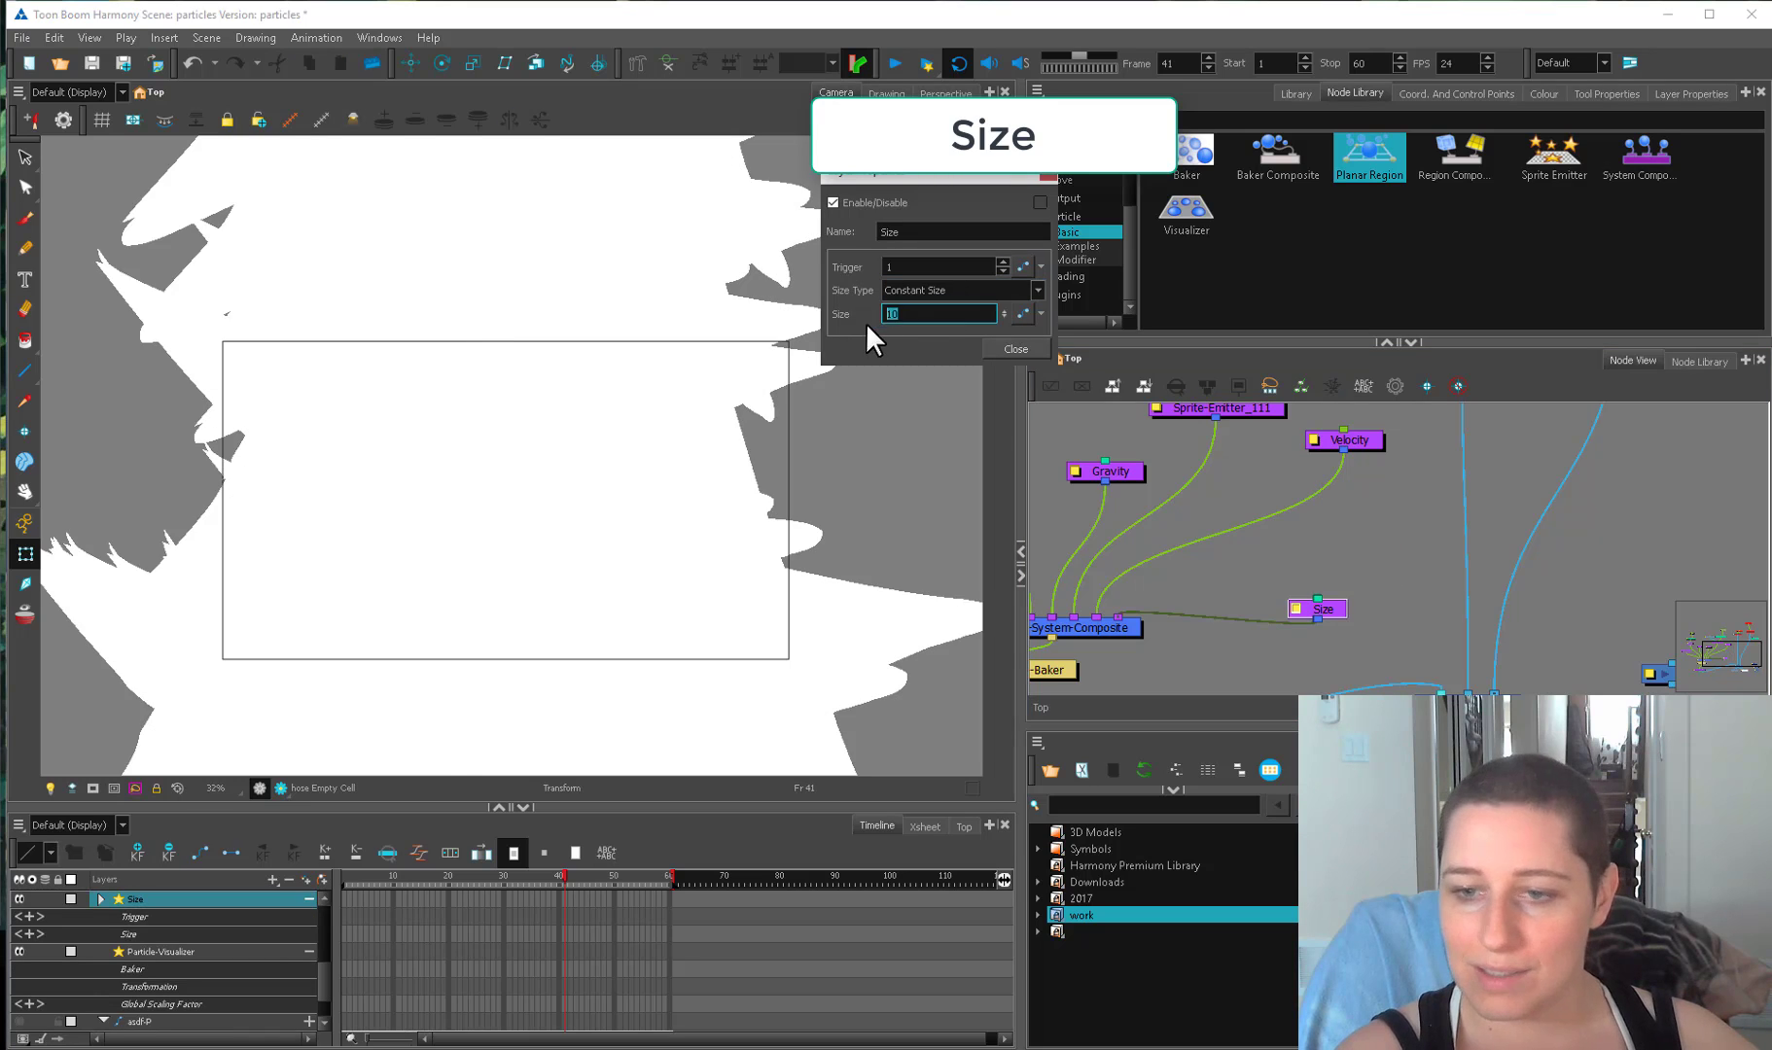
{"action": "type", "text": "1"}
{"action": "key", "text": "Return"}
{"action": "left_click", "coordinate": [1031, 347]}
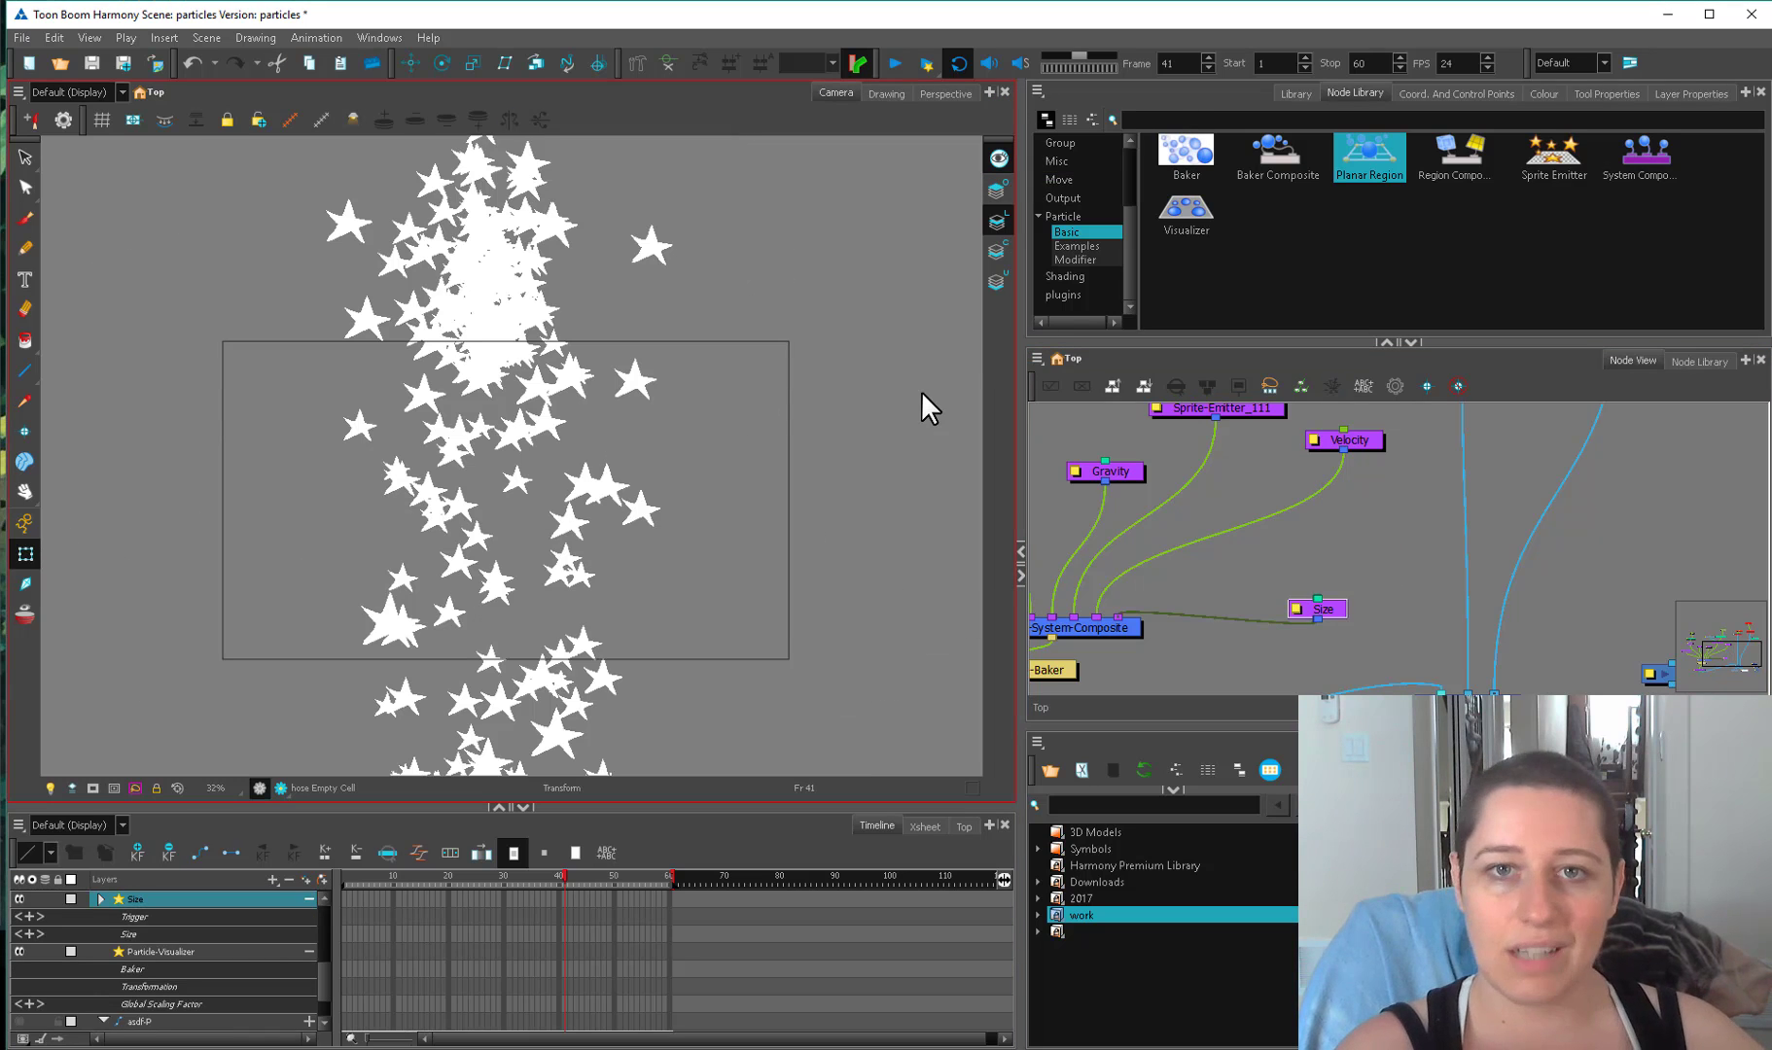
Delete the Size node from the particle network.
{"action": "left_click", "coordinate": [1318, 608]}
{"action": "key", "text": "Delete"}
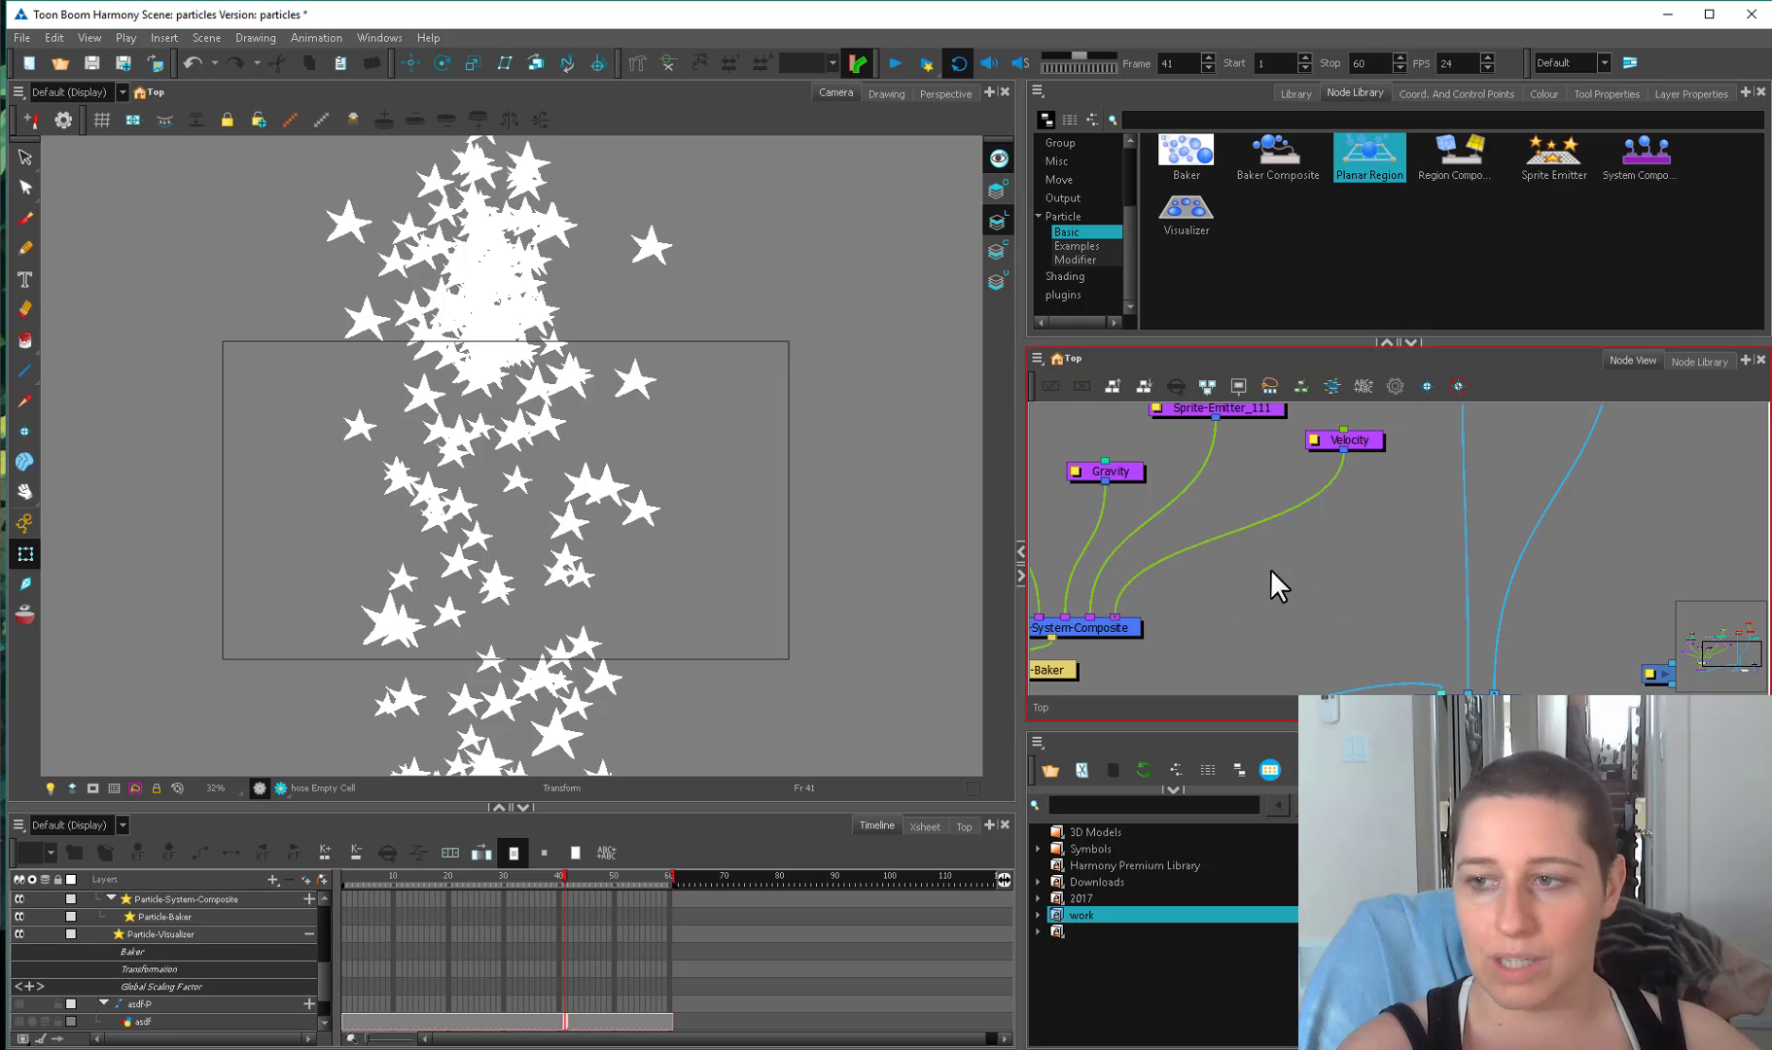
{"action": "left_click_drag", "start_coordinate": [1198, 625], "coordinate": [1278, 696]}
{"action": "left_click_drag", "start_coordinate": [1293, 519], "coordinate": [1324, 584]}
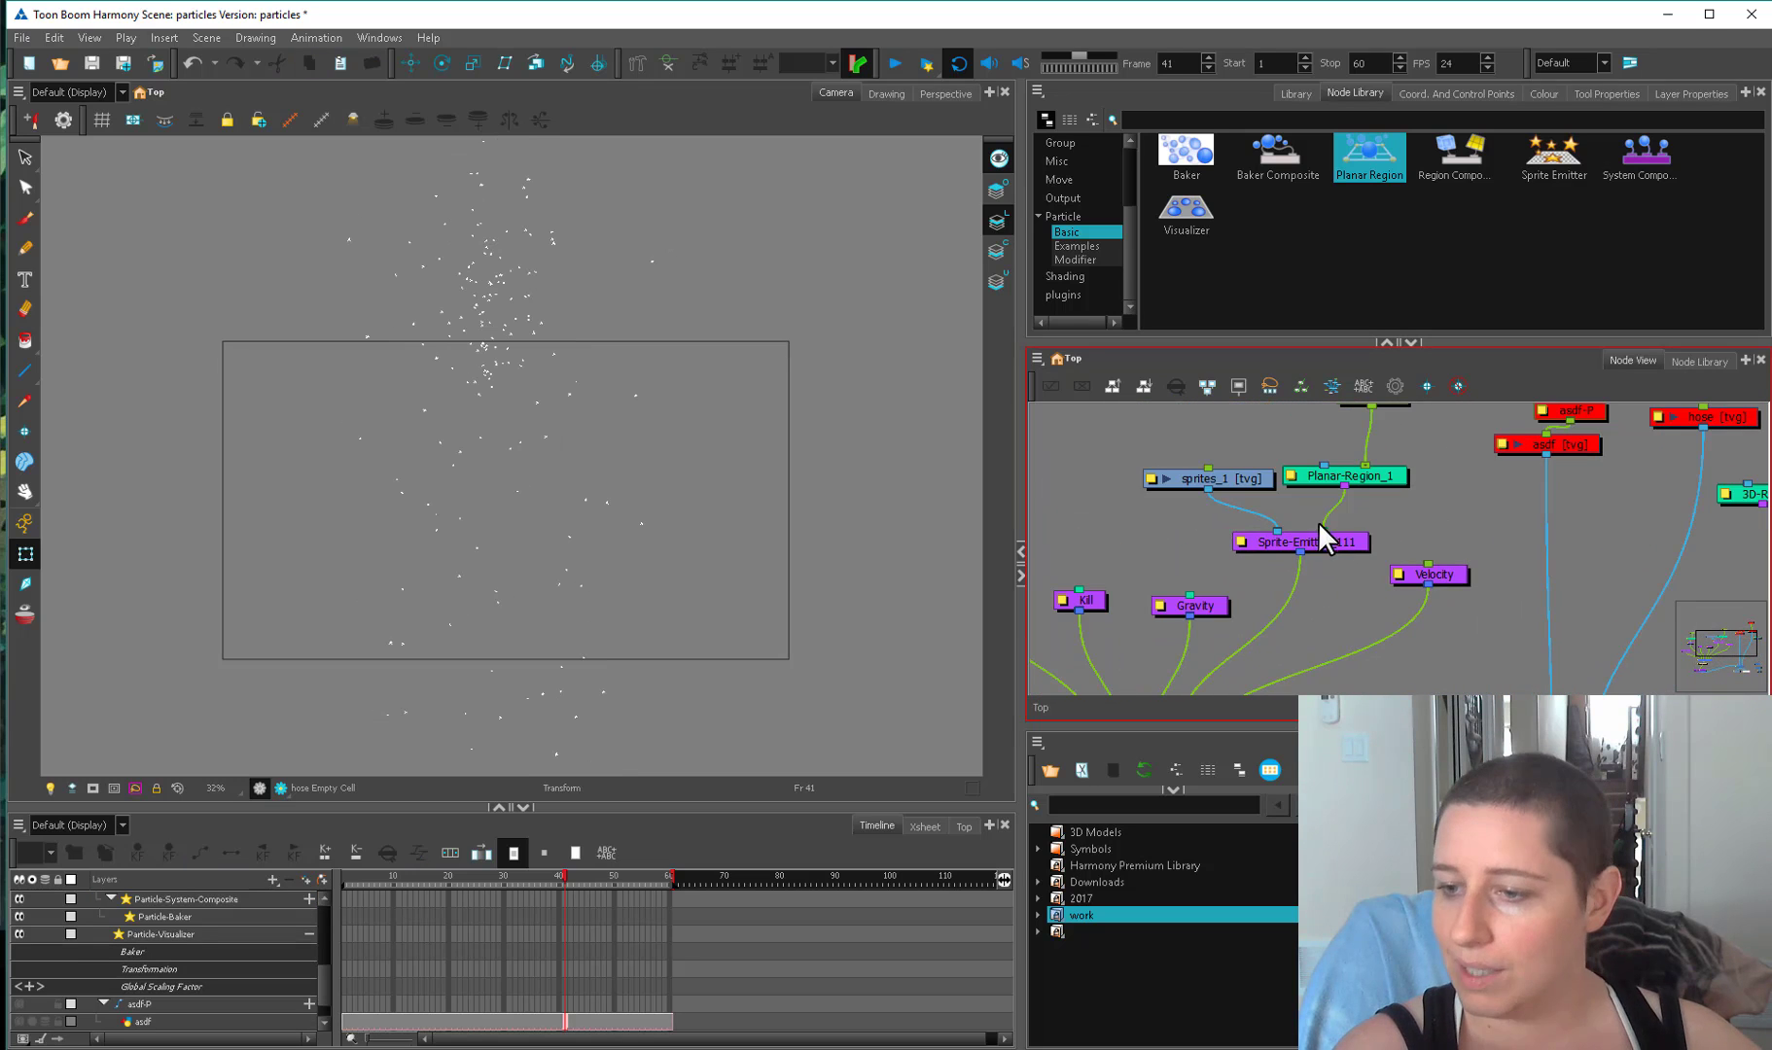
Set Size over Age to 4 in Sprite-Emitter_111's rendering properties and check the particles at frame 1.
{"action": "double_click", "coordinate": [1241, 545]}
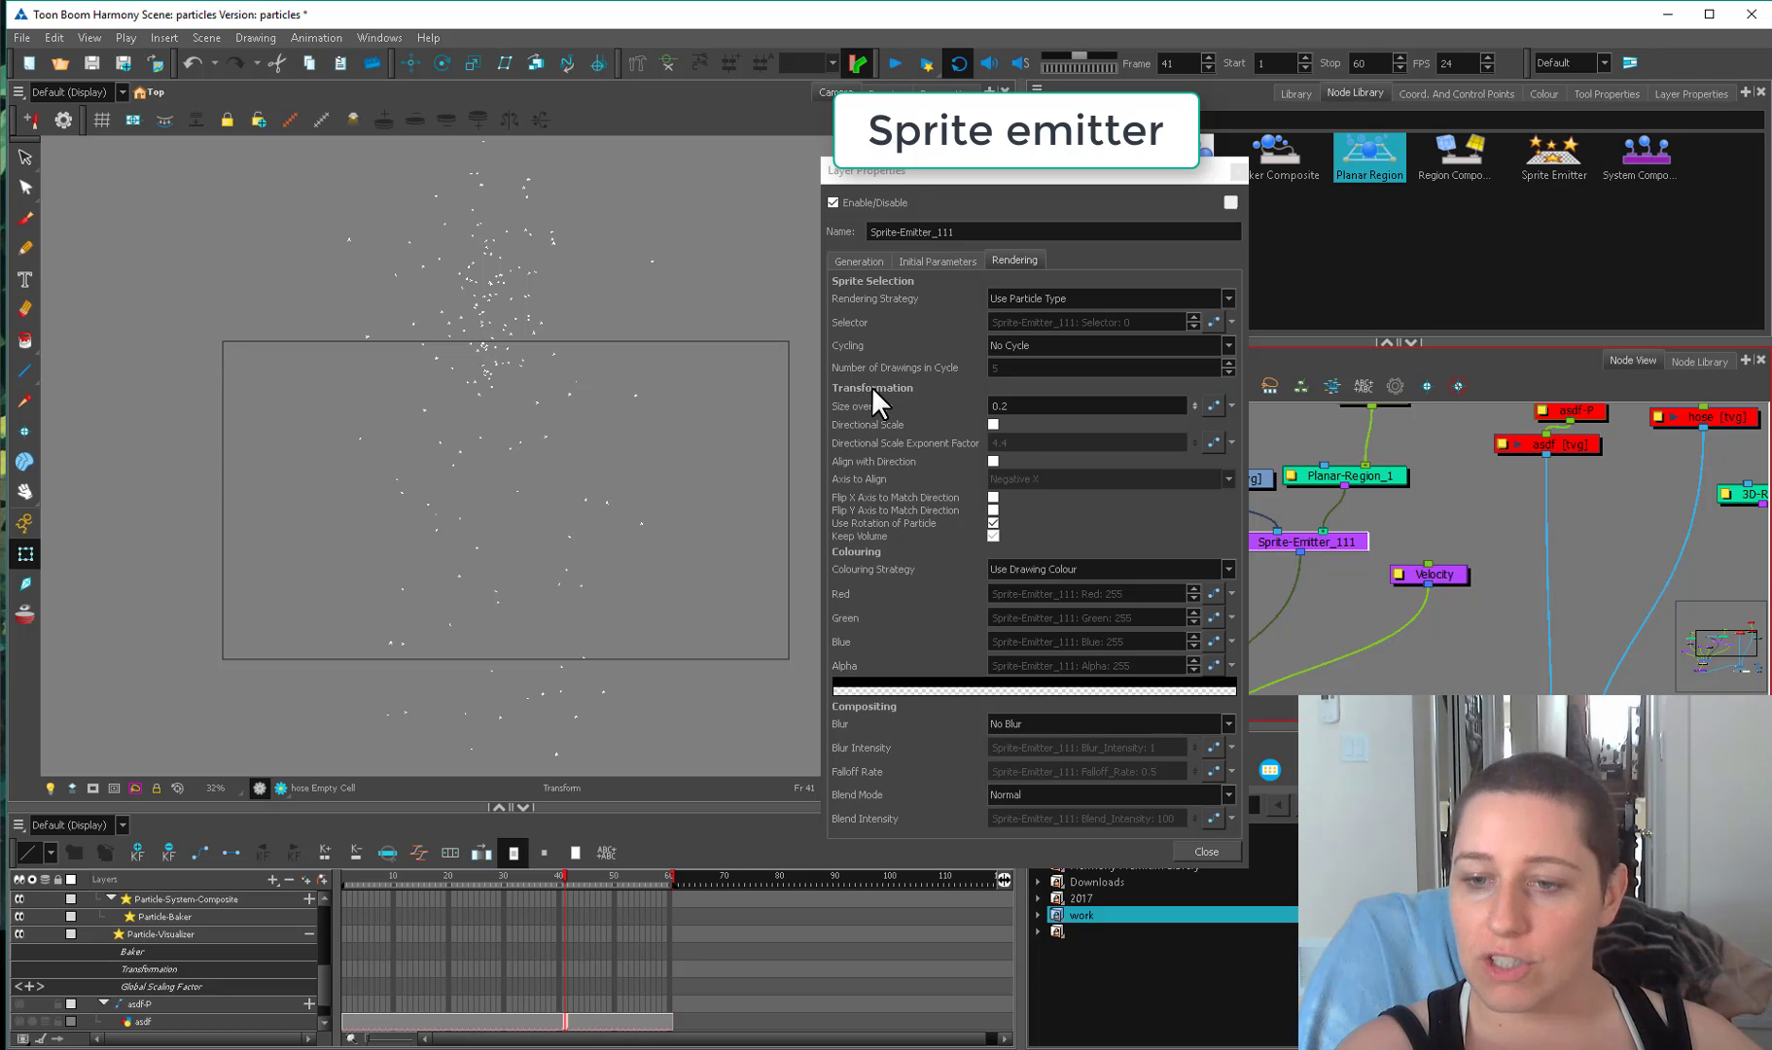
{"action": "double_click", "coordinate": [1039, 407]}
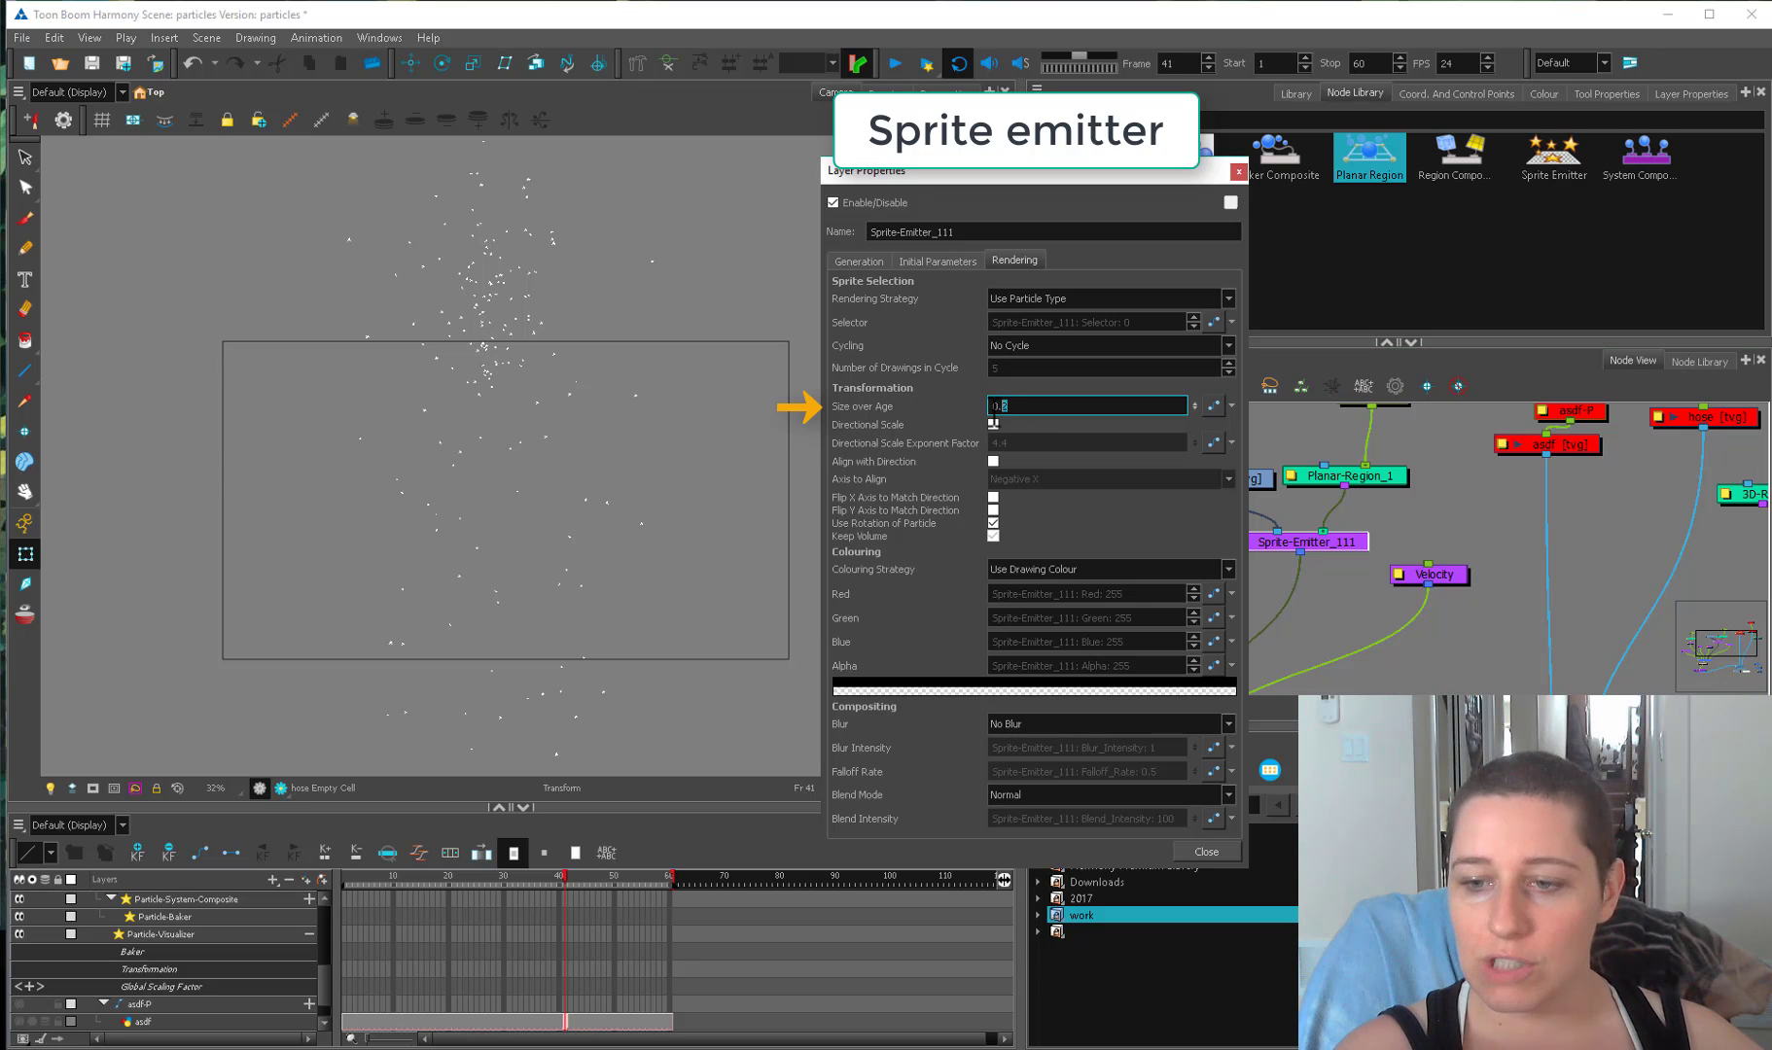
{"action": "type", "text": "4"}
{"action": "key", "text": "Return"}
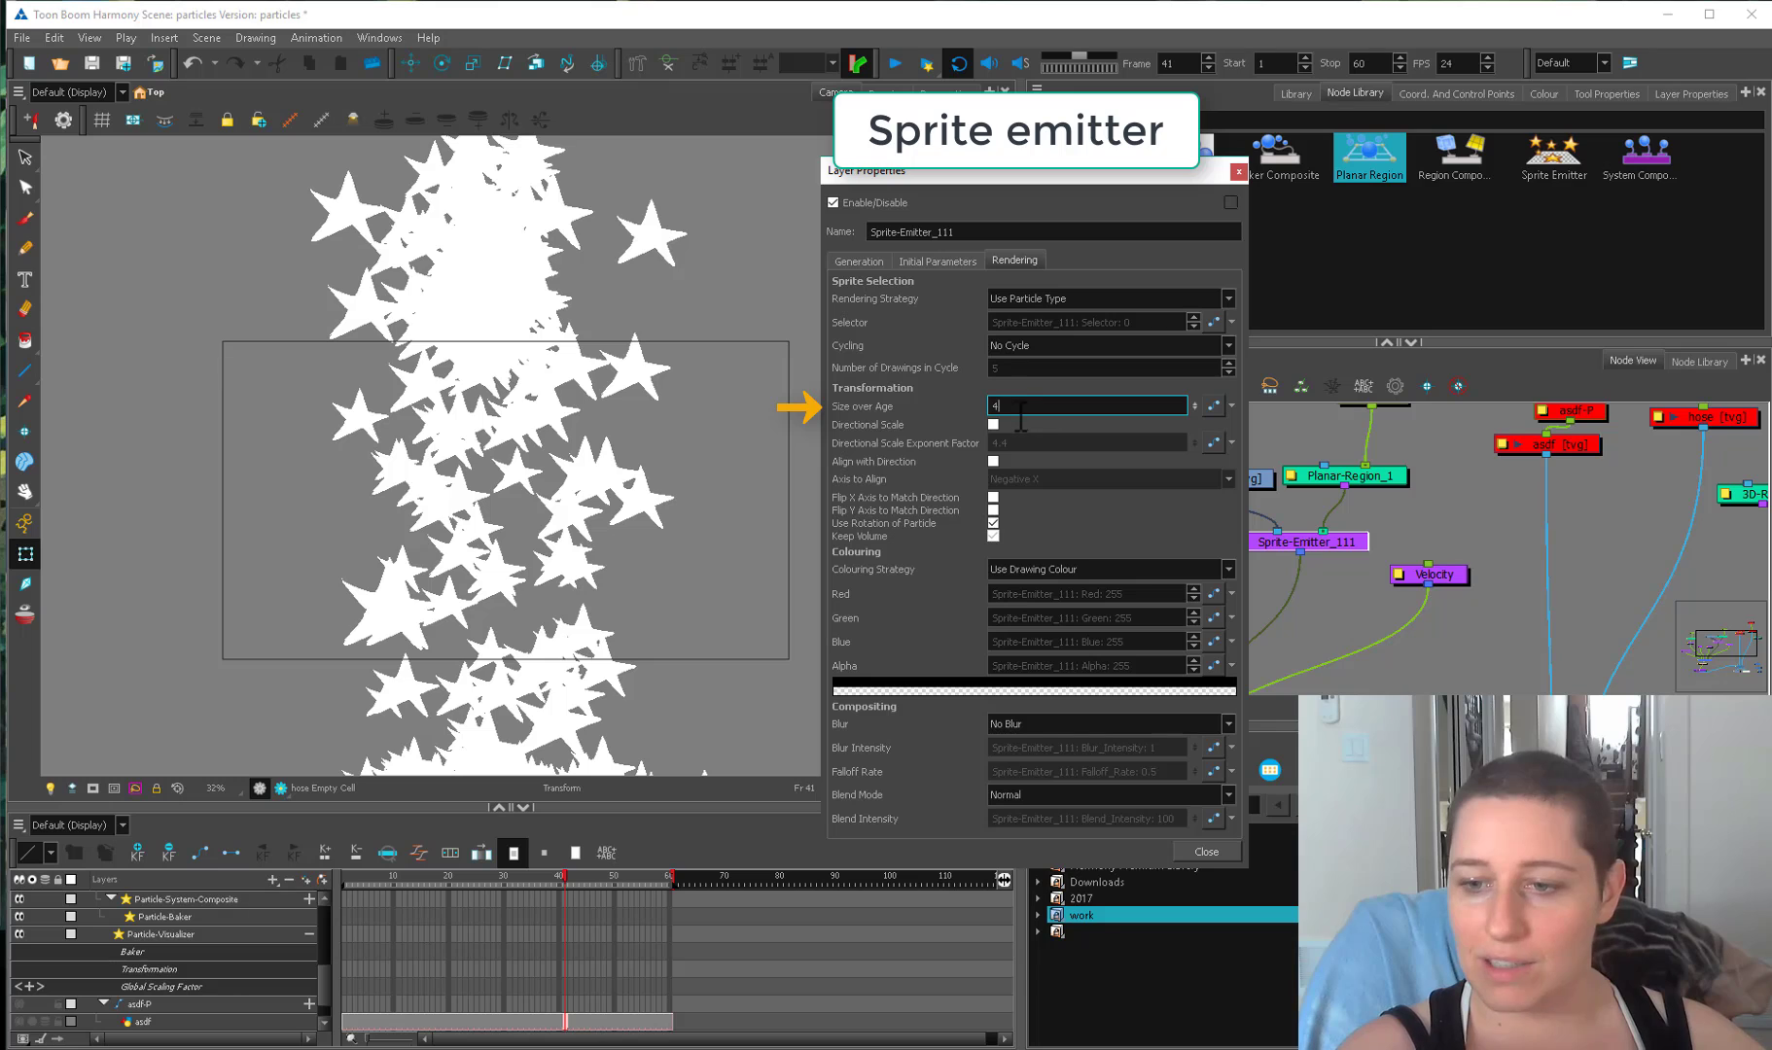
{"action": "mouse_move", "coordinate": [353, 881]}
{"action": "left_mouse_down"}
{"action": "mouse_move", "coordinate": [637, 848]}
{"action": "mouse_move", "coordinate": [648, 881]}
{"action": "mouse_move", "coordinate": [538, 881]}
{"action": "mouse_move", "coordinate": [664, 875]}
{"action": "mouse_move", "coordinate": [340, 895]}
{"action": "left_mouse_up"}
{"action": "scroll", "coordinate": [635, 568], "scroll_direction": "down", "scroll_amount": 2}
{"action": "scroll", "coordinate": [634, 567], "scroll_direction": "down", "scroll_amount": 1}
Set Sprite-Emitter_111's Size over Age to 1.
{"action": "double_click", "coordinate": [1026, 408]}
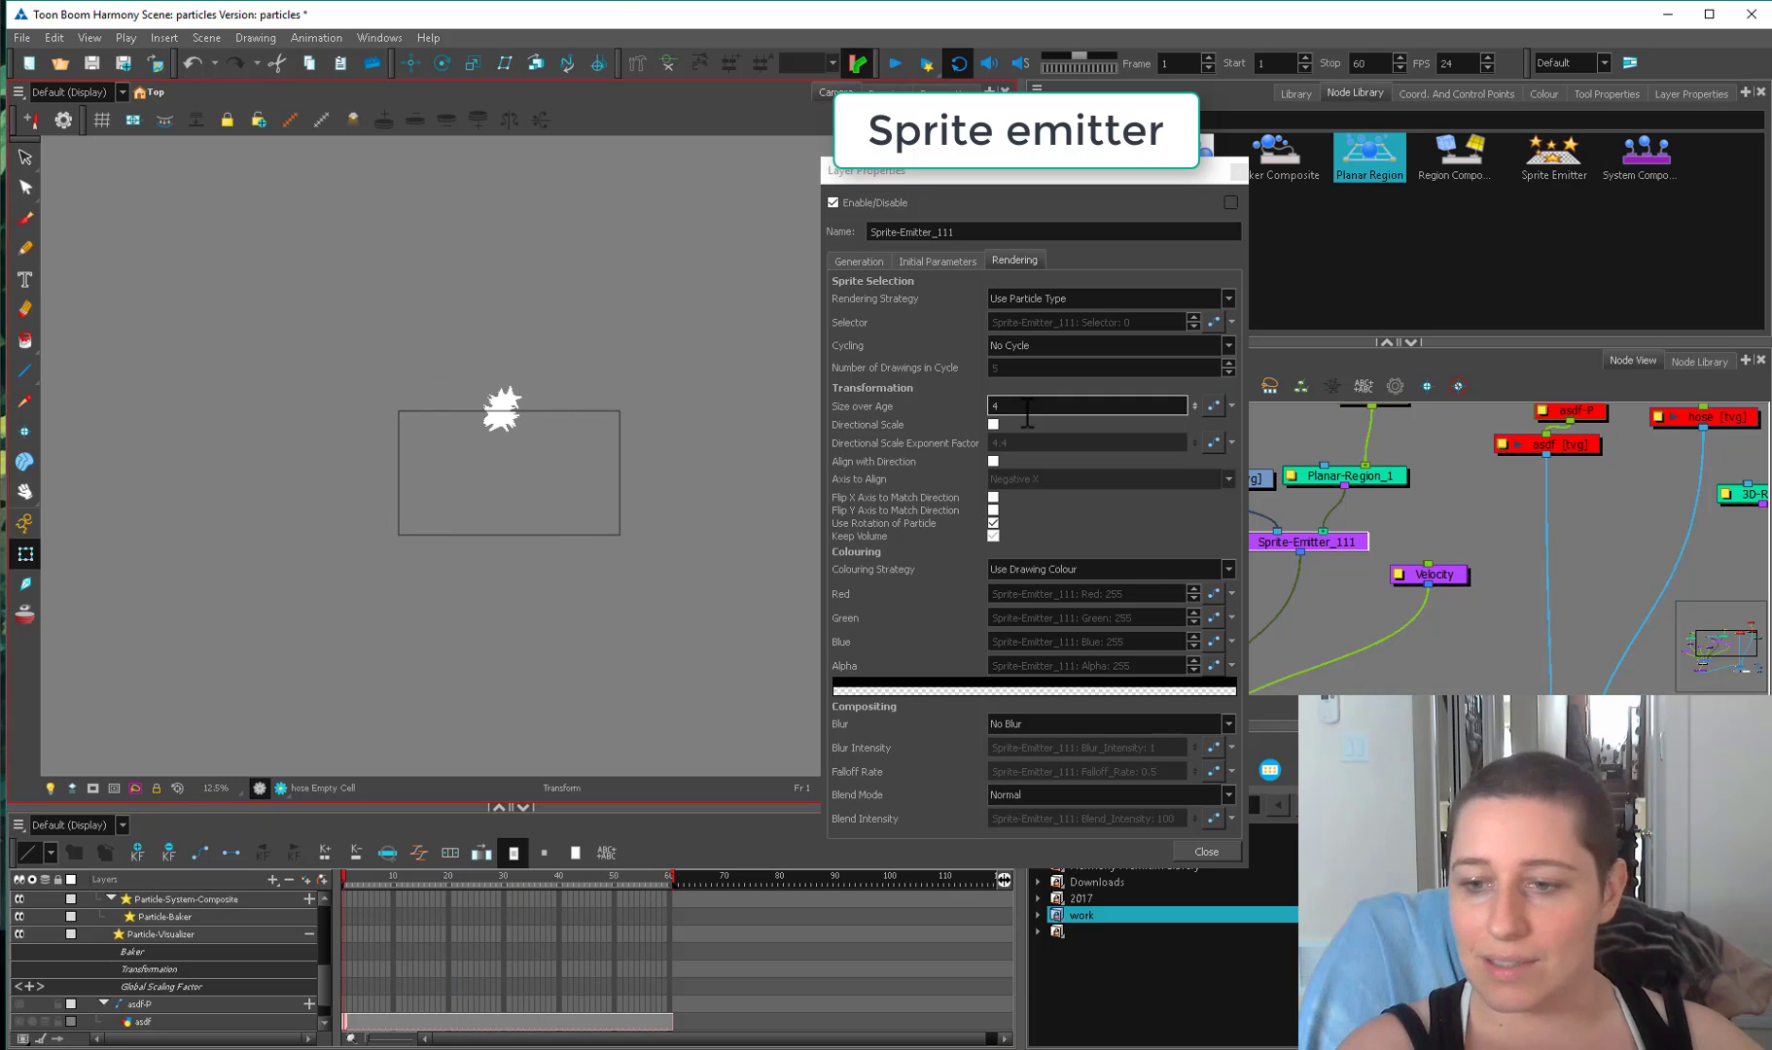
{"action": "type", "text": "1"}
{"action": "key", "text": "Return"}
{"action": "left_click_drag", "start_coordinate": [1306, 542], "coordinate": [1313, 534]}
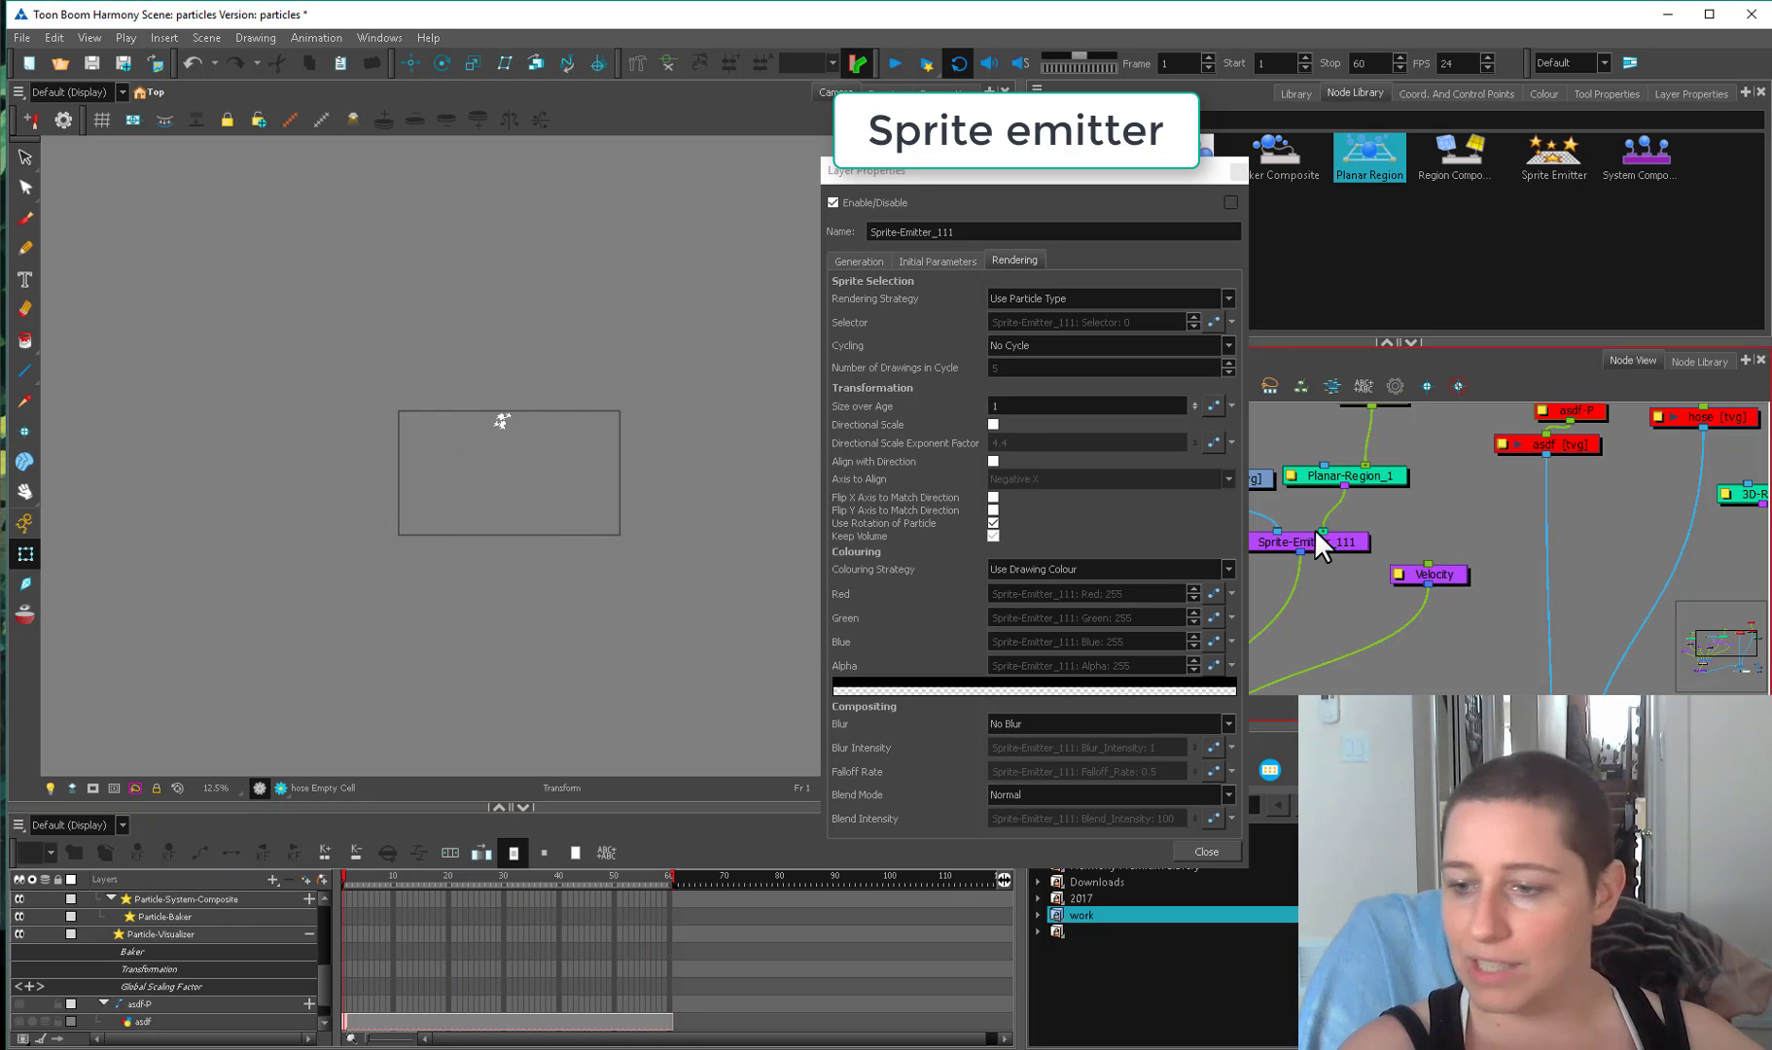
Keyframe Sprite-Emitter_111 at frames 1 and 38, open its Size over Age curve and select the end point.
{"action": "left_click", "coordinate": [309, 899]}
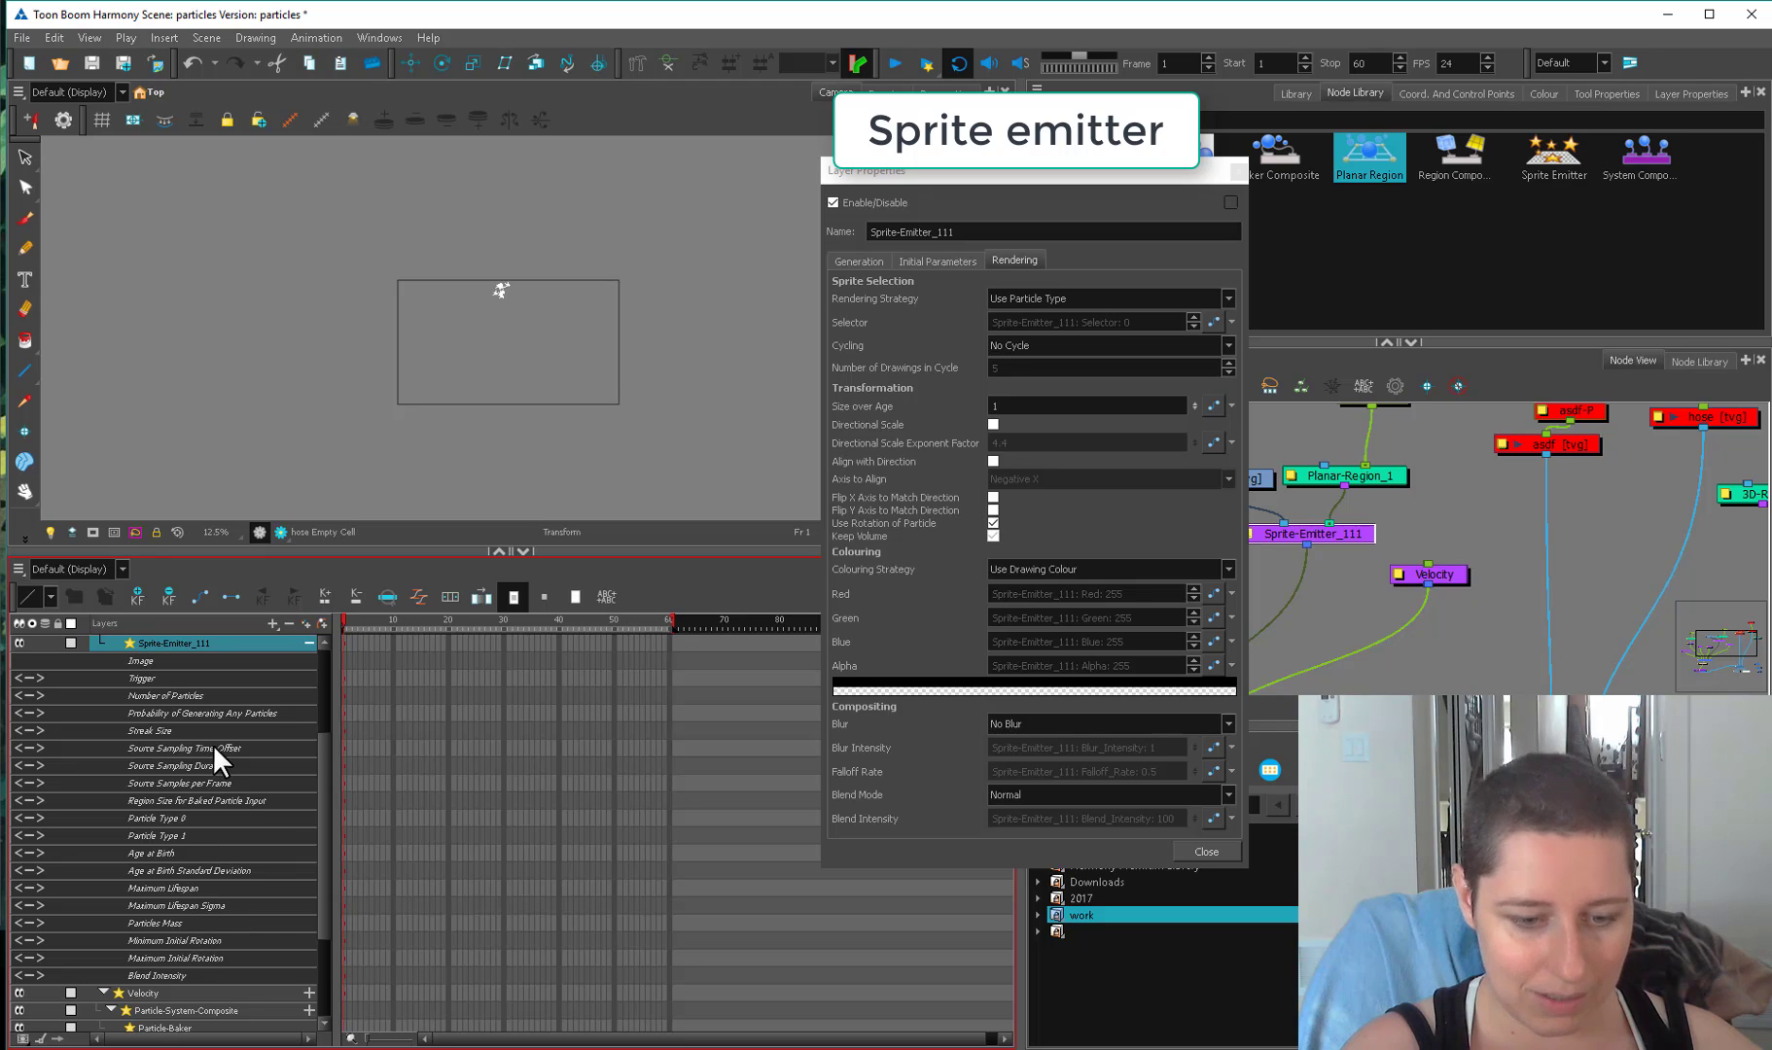
{"action": "left_click", "coordinate": [309, 642]}
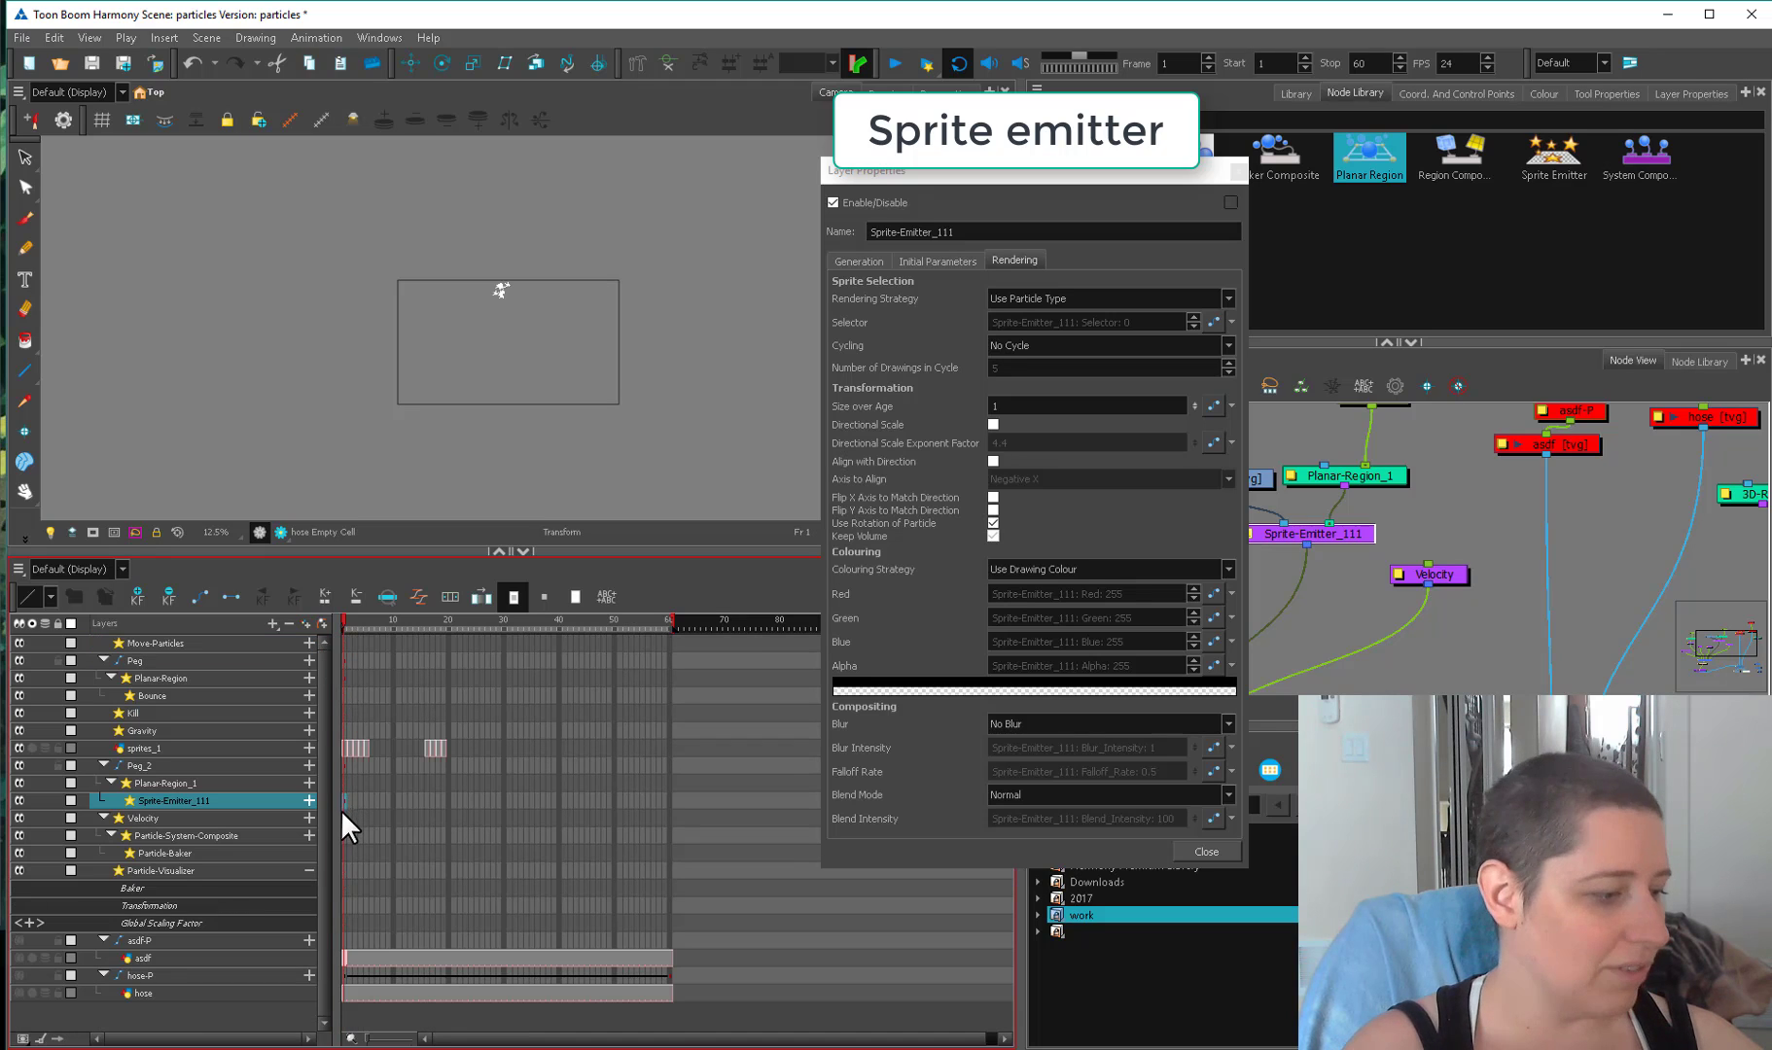
{"action": "left_click", "coordinate": [547, 815]}
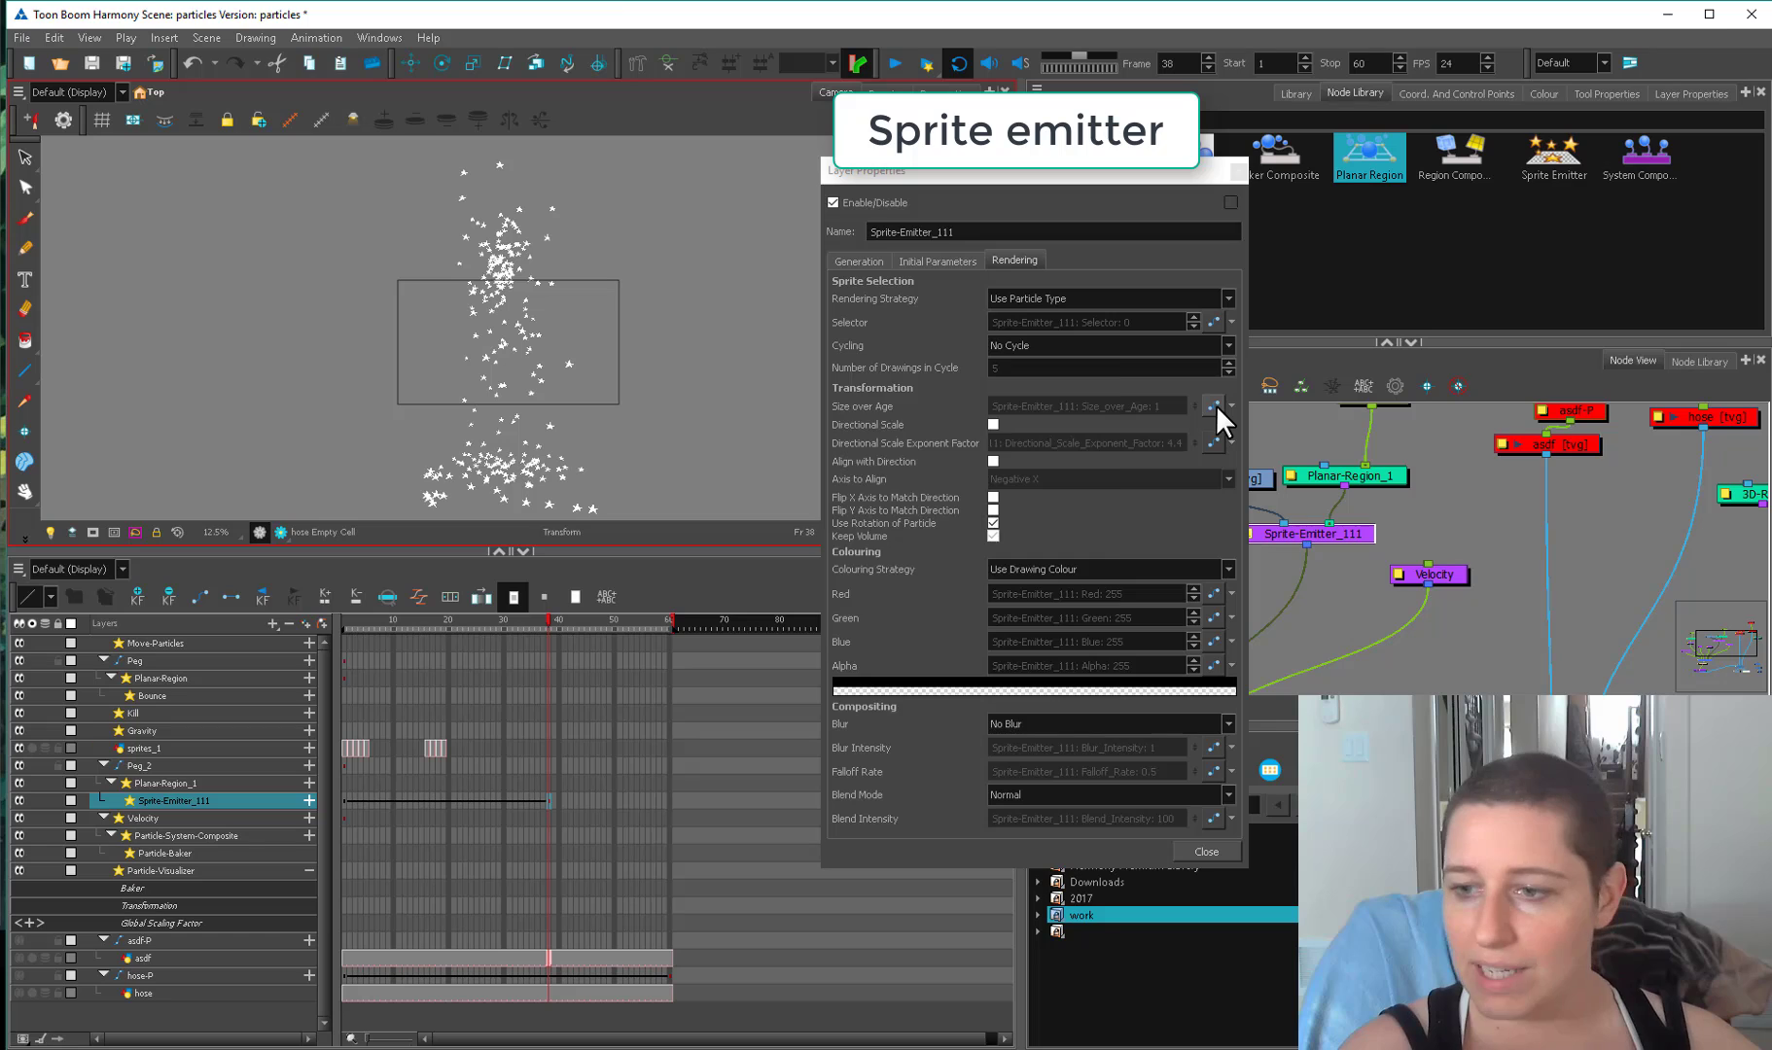
{"action": "left_click", "coordinate": [1213, 406]}
{"action": "left_click", "coordinate": [1053, 592]}
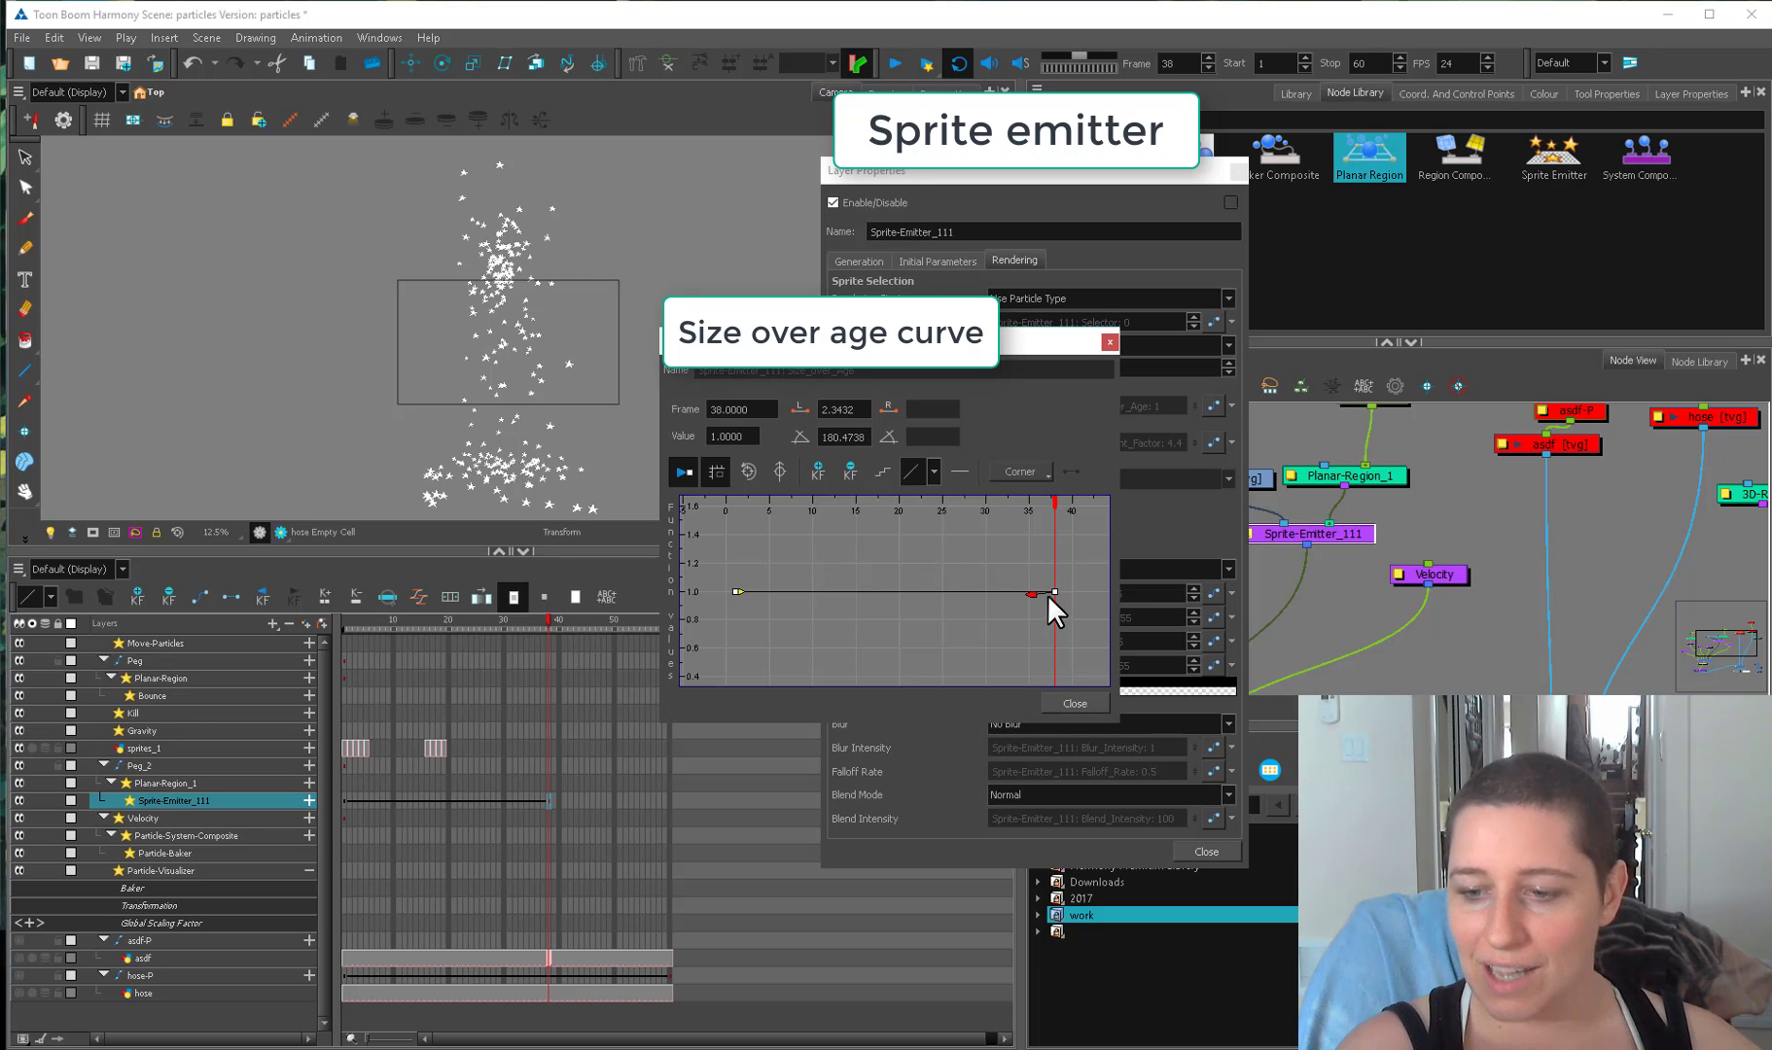
Place the Size over Age curve's end keyframe at frame 25 and lower the frame 1 point to about 0.12.
{"action": "left_click", "coordinate": [984, 633]}
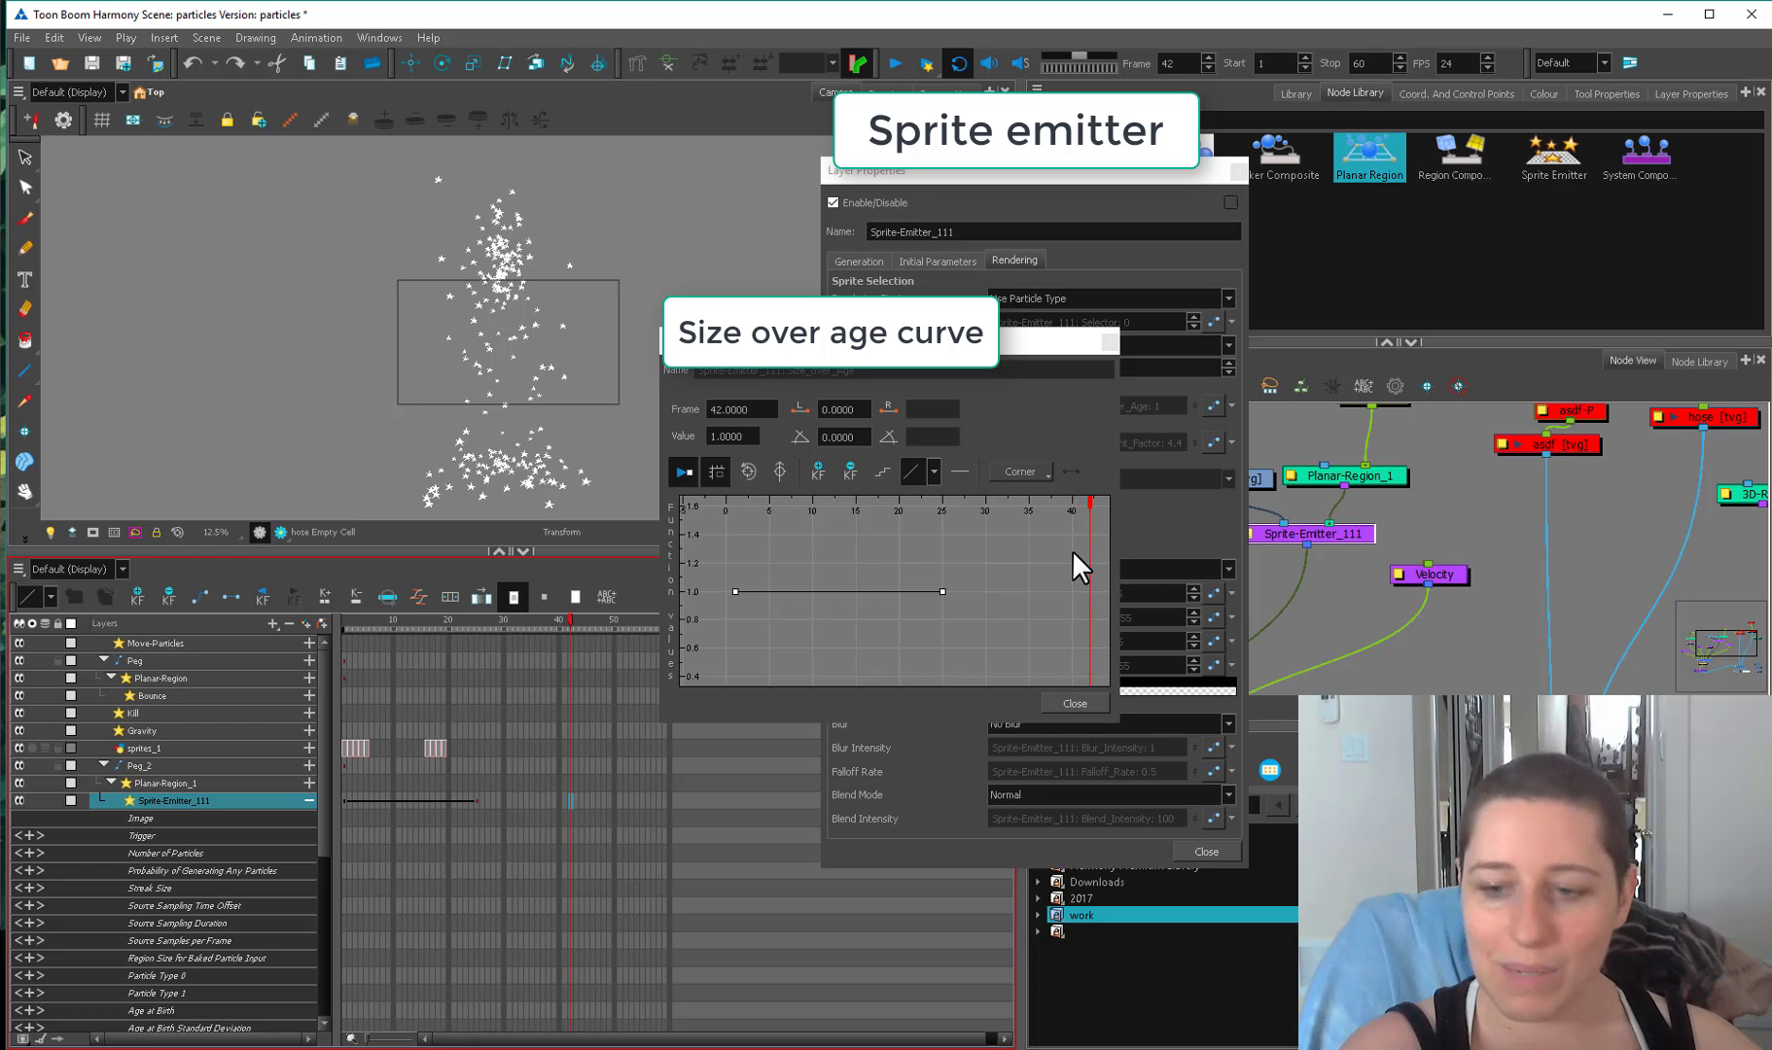
{"action": "left_click", "coordinate": [944, 539]}
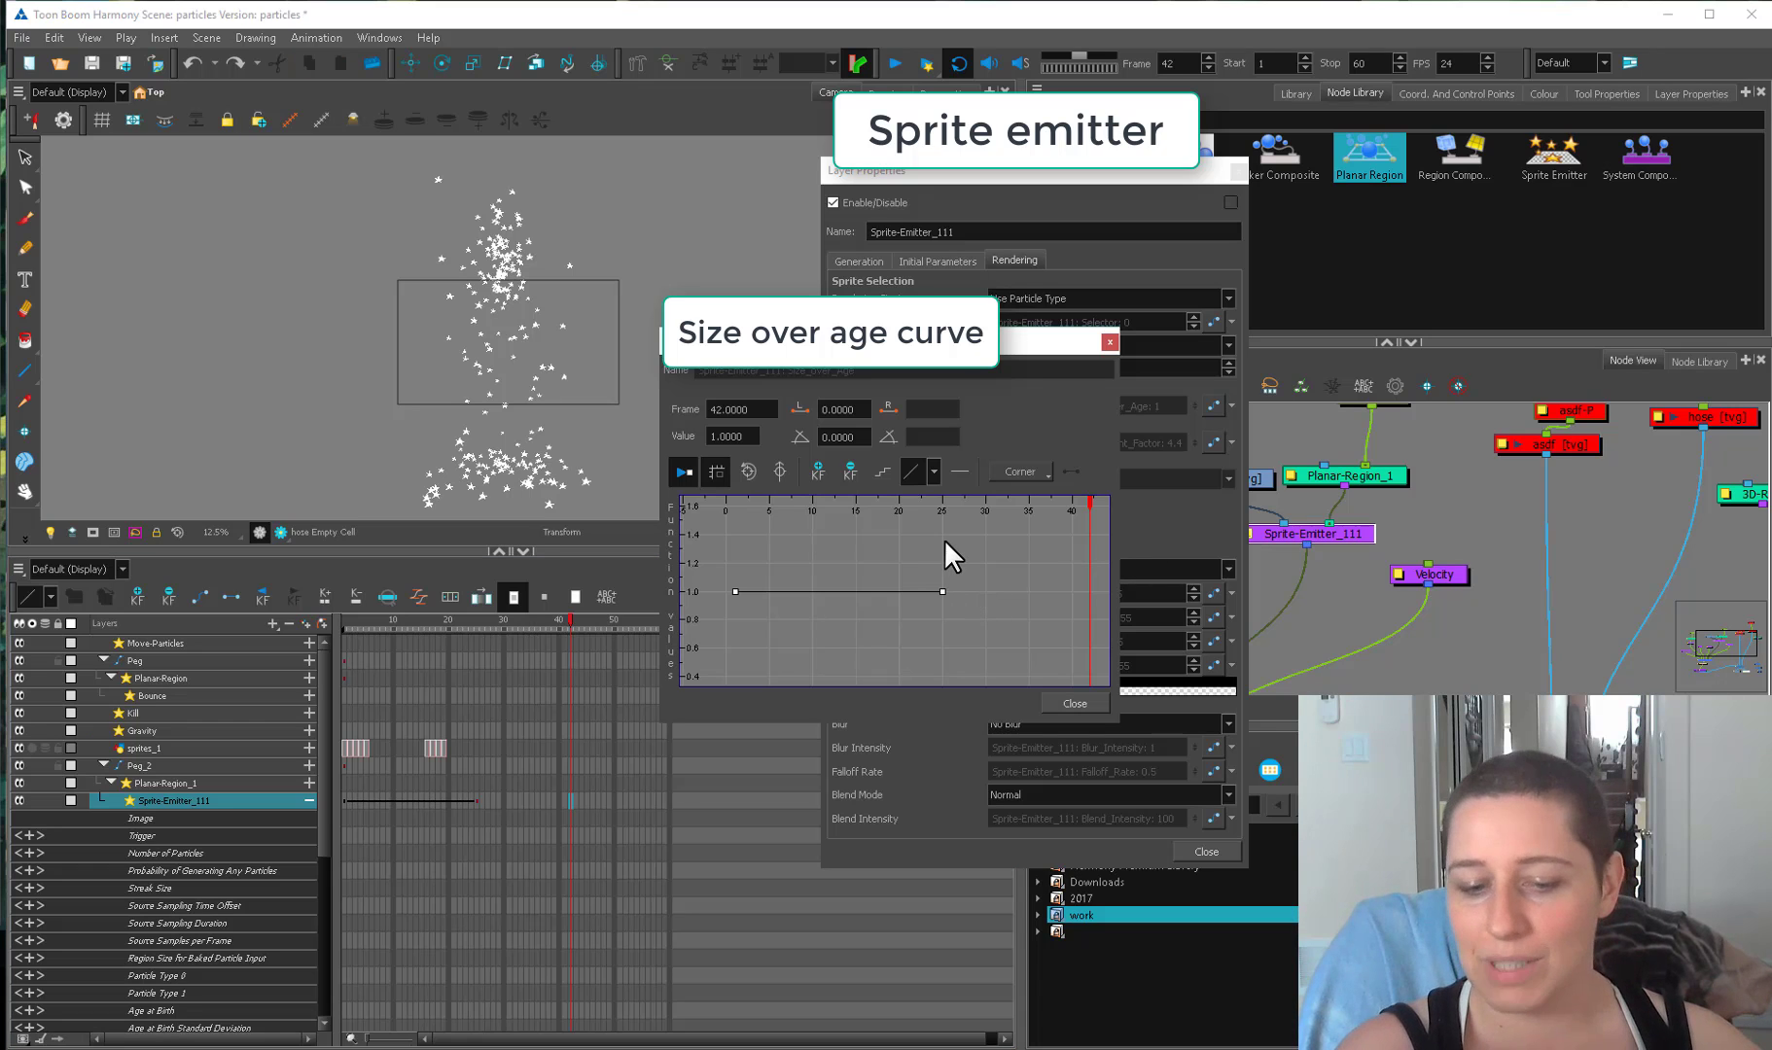
{"action": "left_click", "coordinate": [942, 592]}
{"action": "left_click_drag", "start_coordinate": [946, 363], "coordinate": [844, 378]}
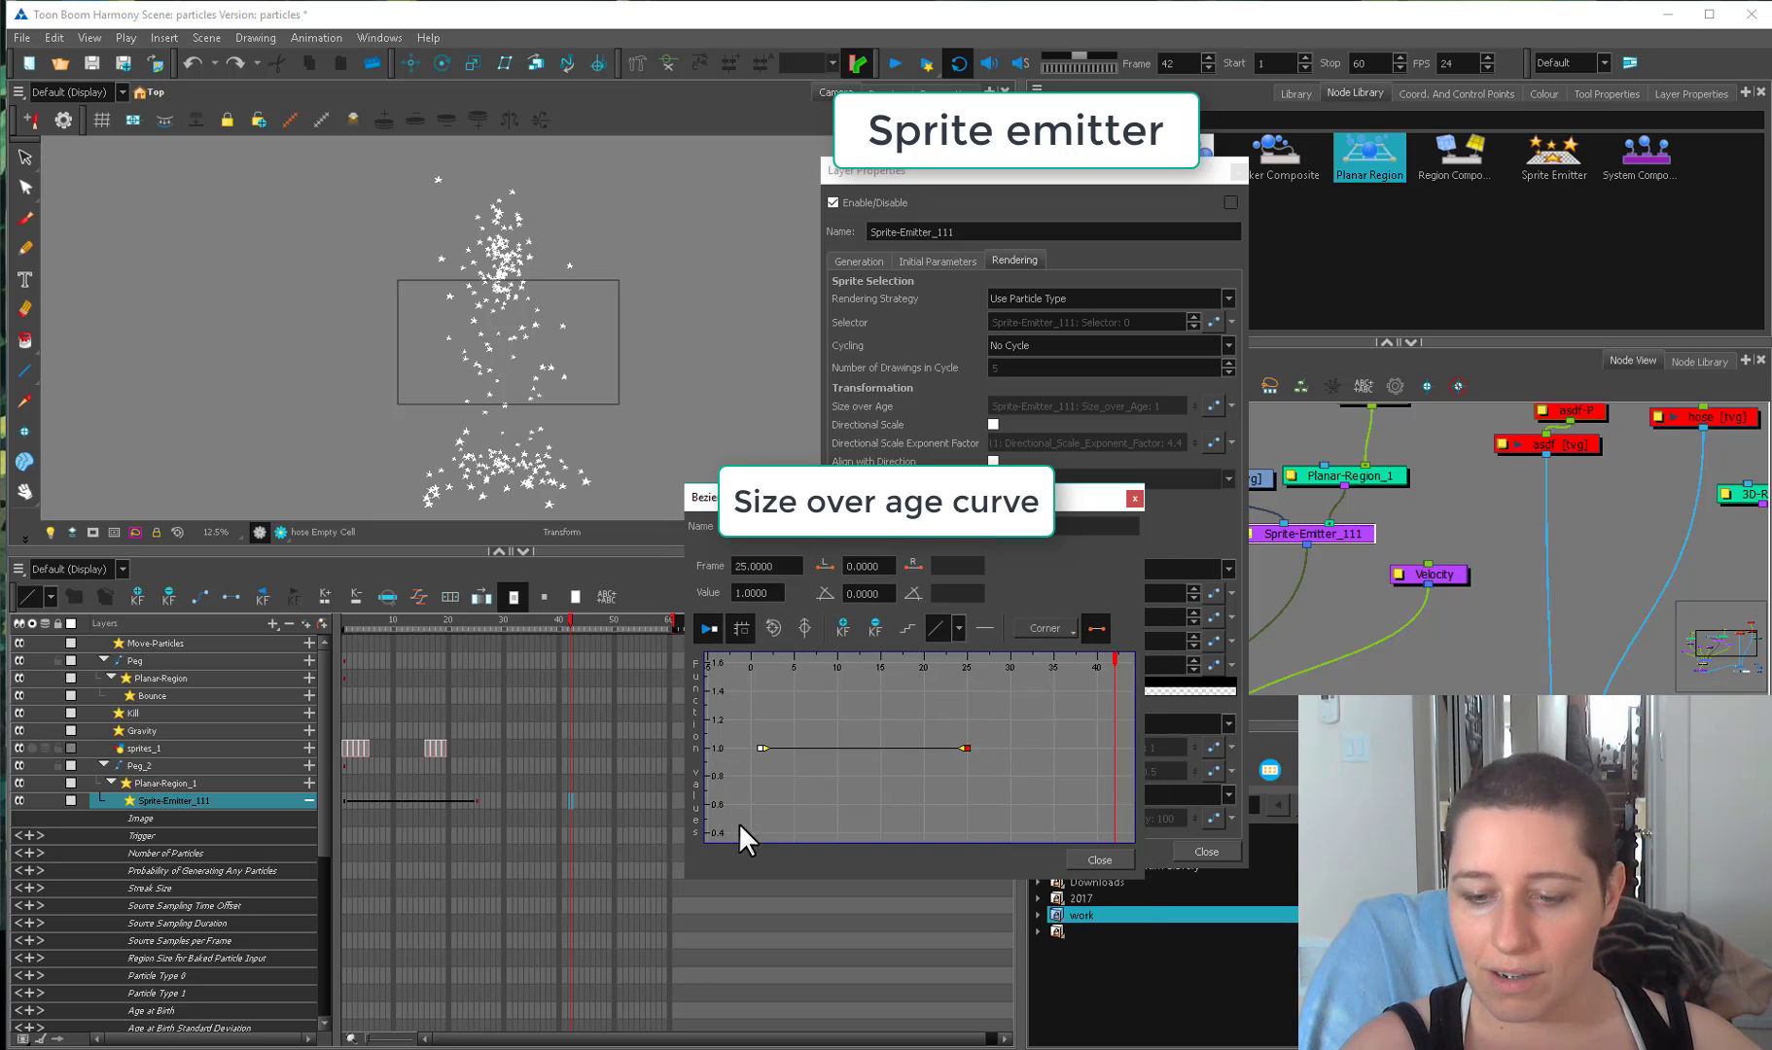
{"action": "left_click_drag", "start_coordinate": [760, 749], "coordinate": [761, 815]}
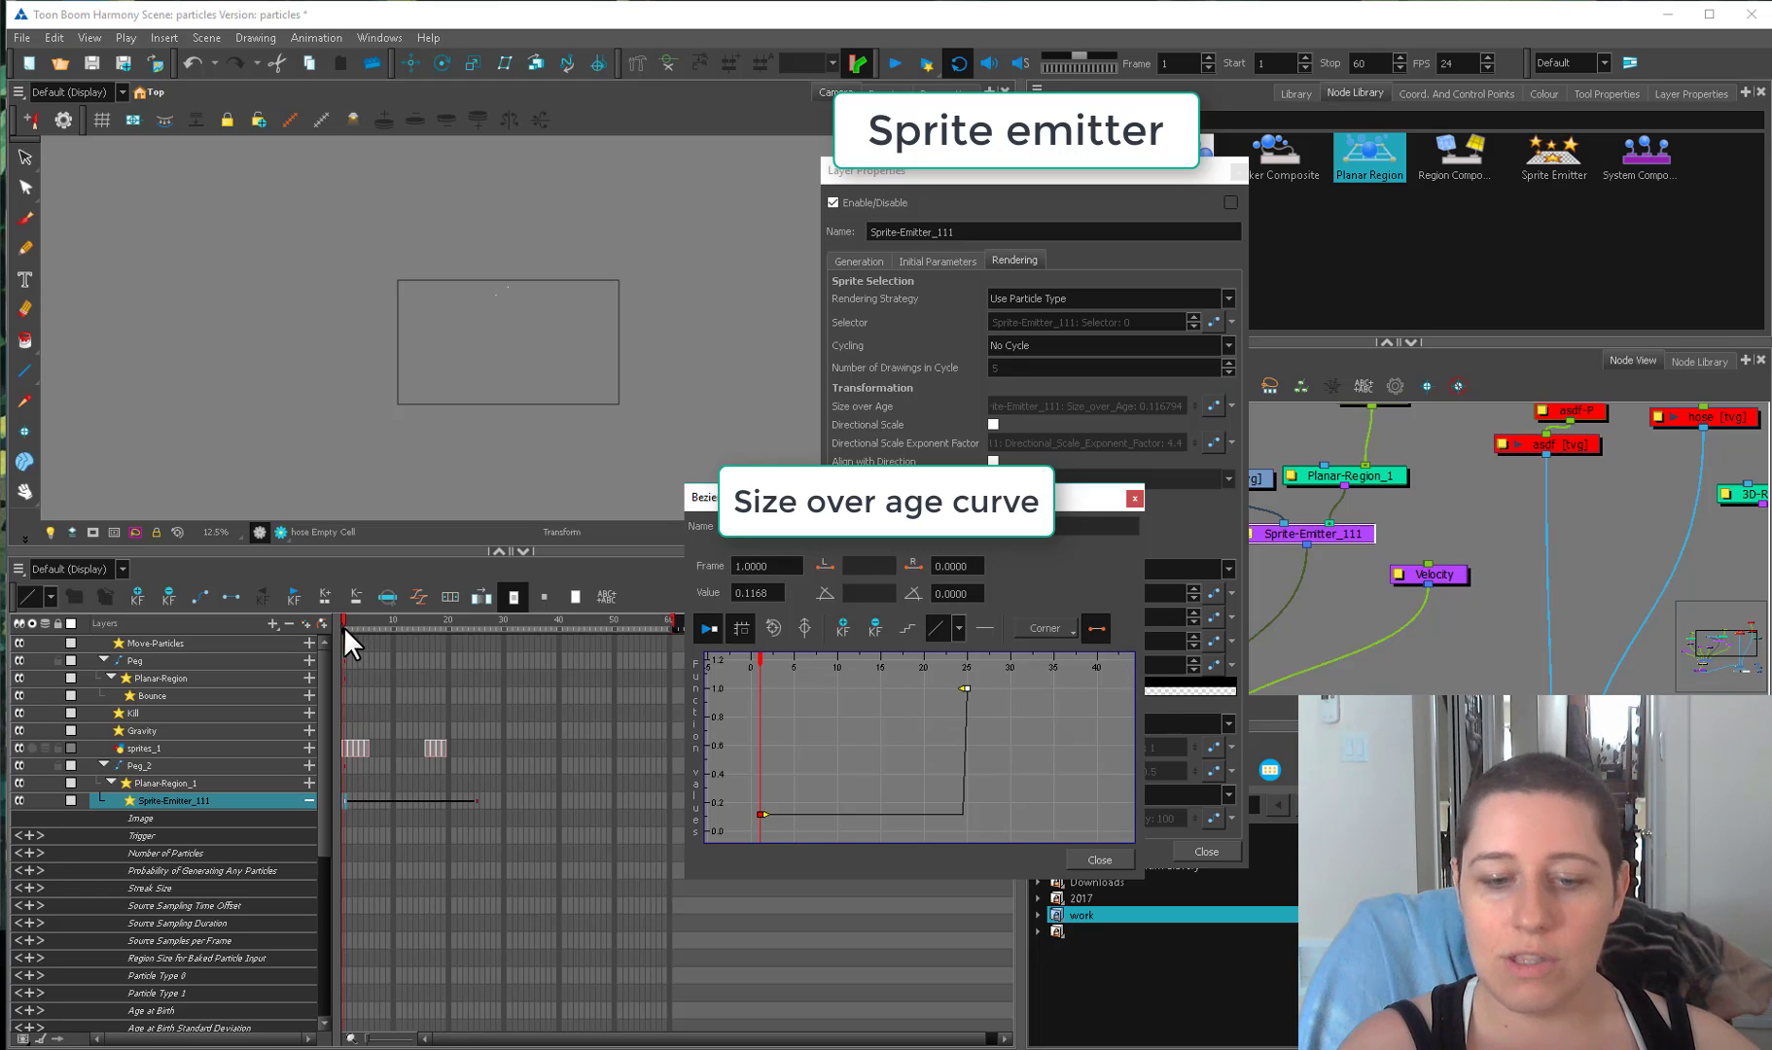
Raise the Size over Age curve's frame 25 point to 4, disconnect Velocity from Particle-System-Composite, and preview the growth across the frames.
{"action": "left_click", "coordinate": [310, 801]}
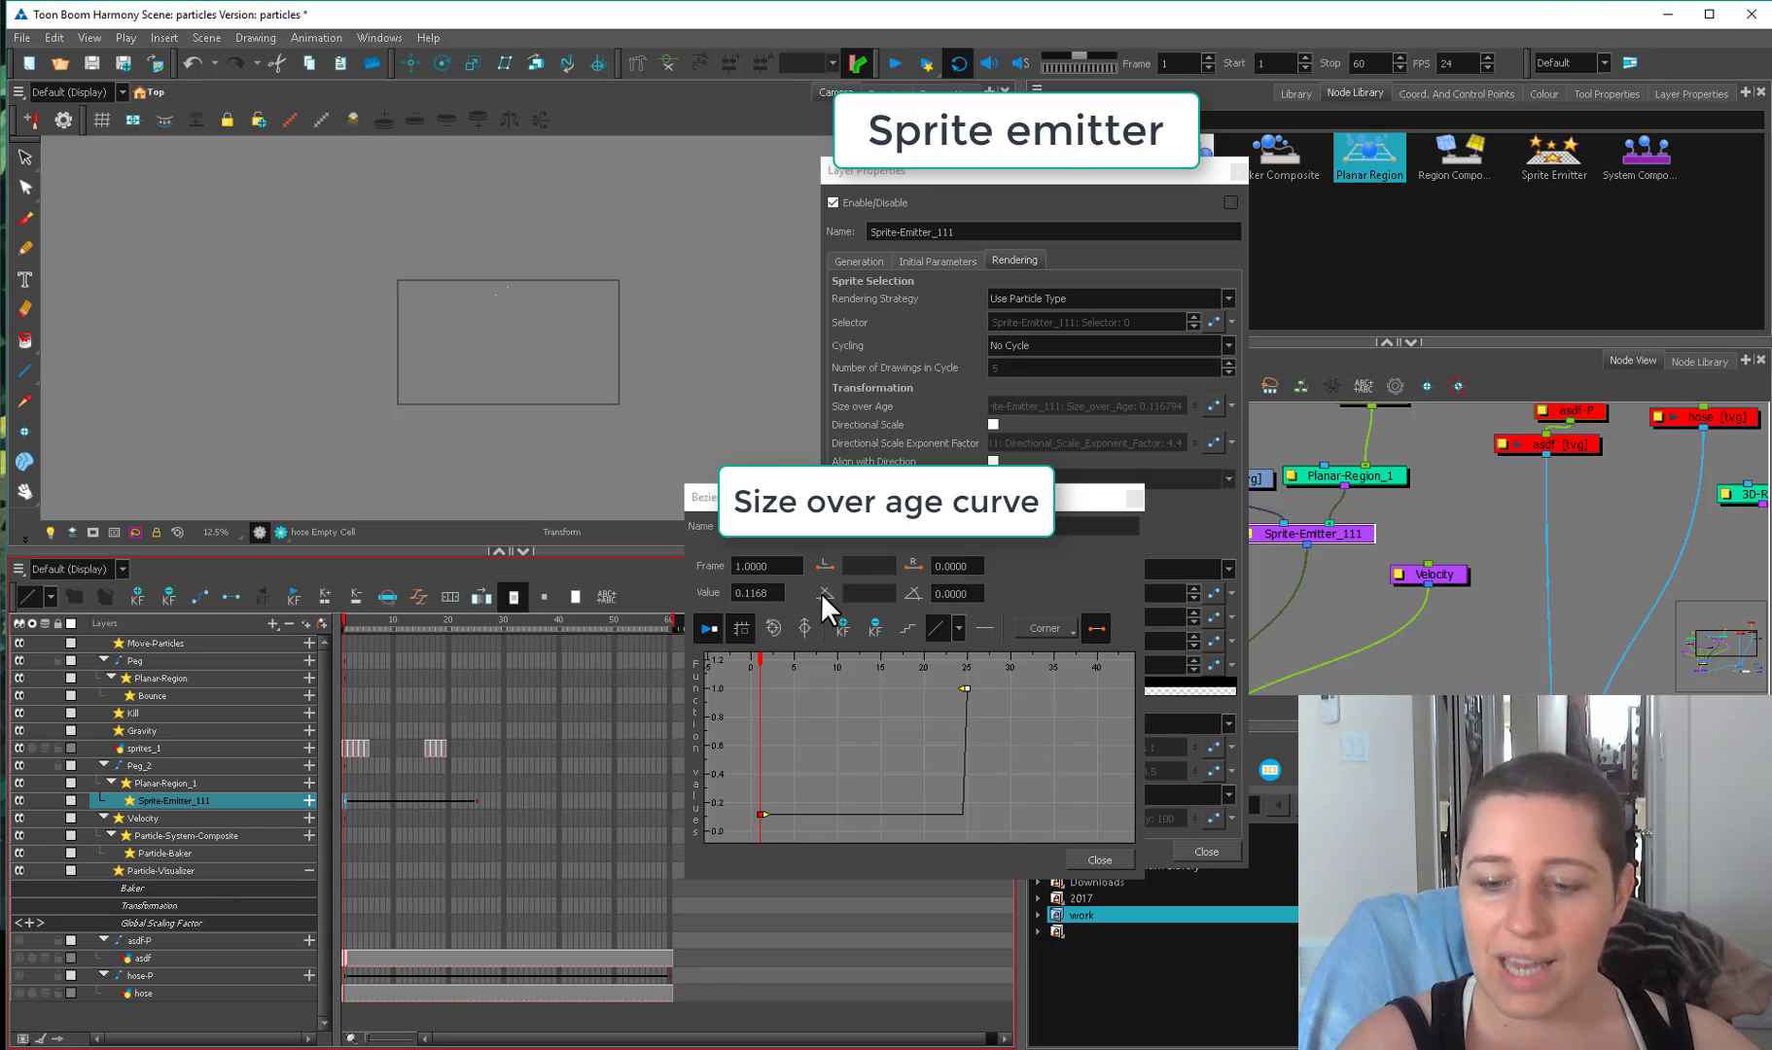
{"action": "left_click_drag", "start_coordinate": [350, 621], "coordinate": [394, 620]}
{"action": "scroll", "coordinate": [599, 325], "scroll_direction": "up", "scroll_amount": 1}
{"action": "left_click_drag", "start_coordinate": [581, 550], "coordinate": [578, 786]}
{"action": "scroll", "coordinate": [589, 523], "scroll_direction": "up", "scroll_amount": 3}
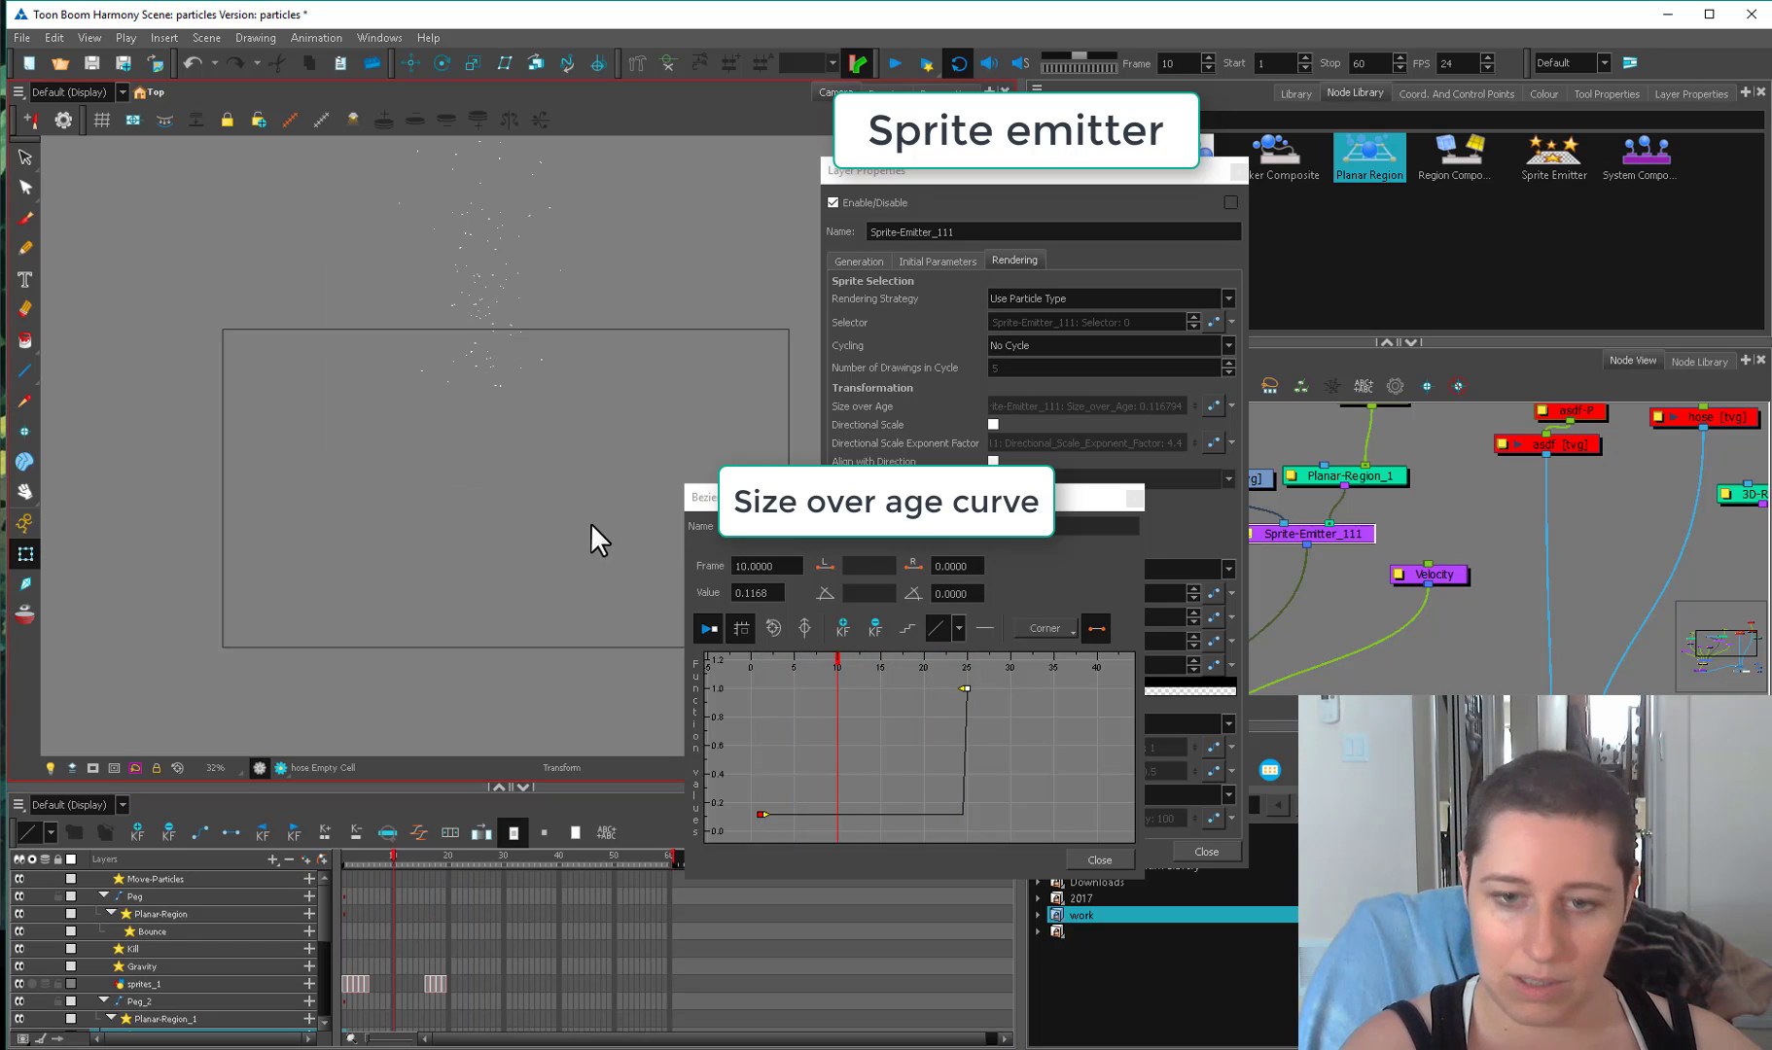
{"action": "scroll", "coordinate": [578, 496], "scroll_direction": "down", "scroll_amount": 1}
{"action": "left_click_drag", "start_coordinate": [370, 863], "coordinate": [517, 893]}
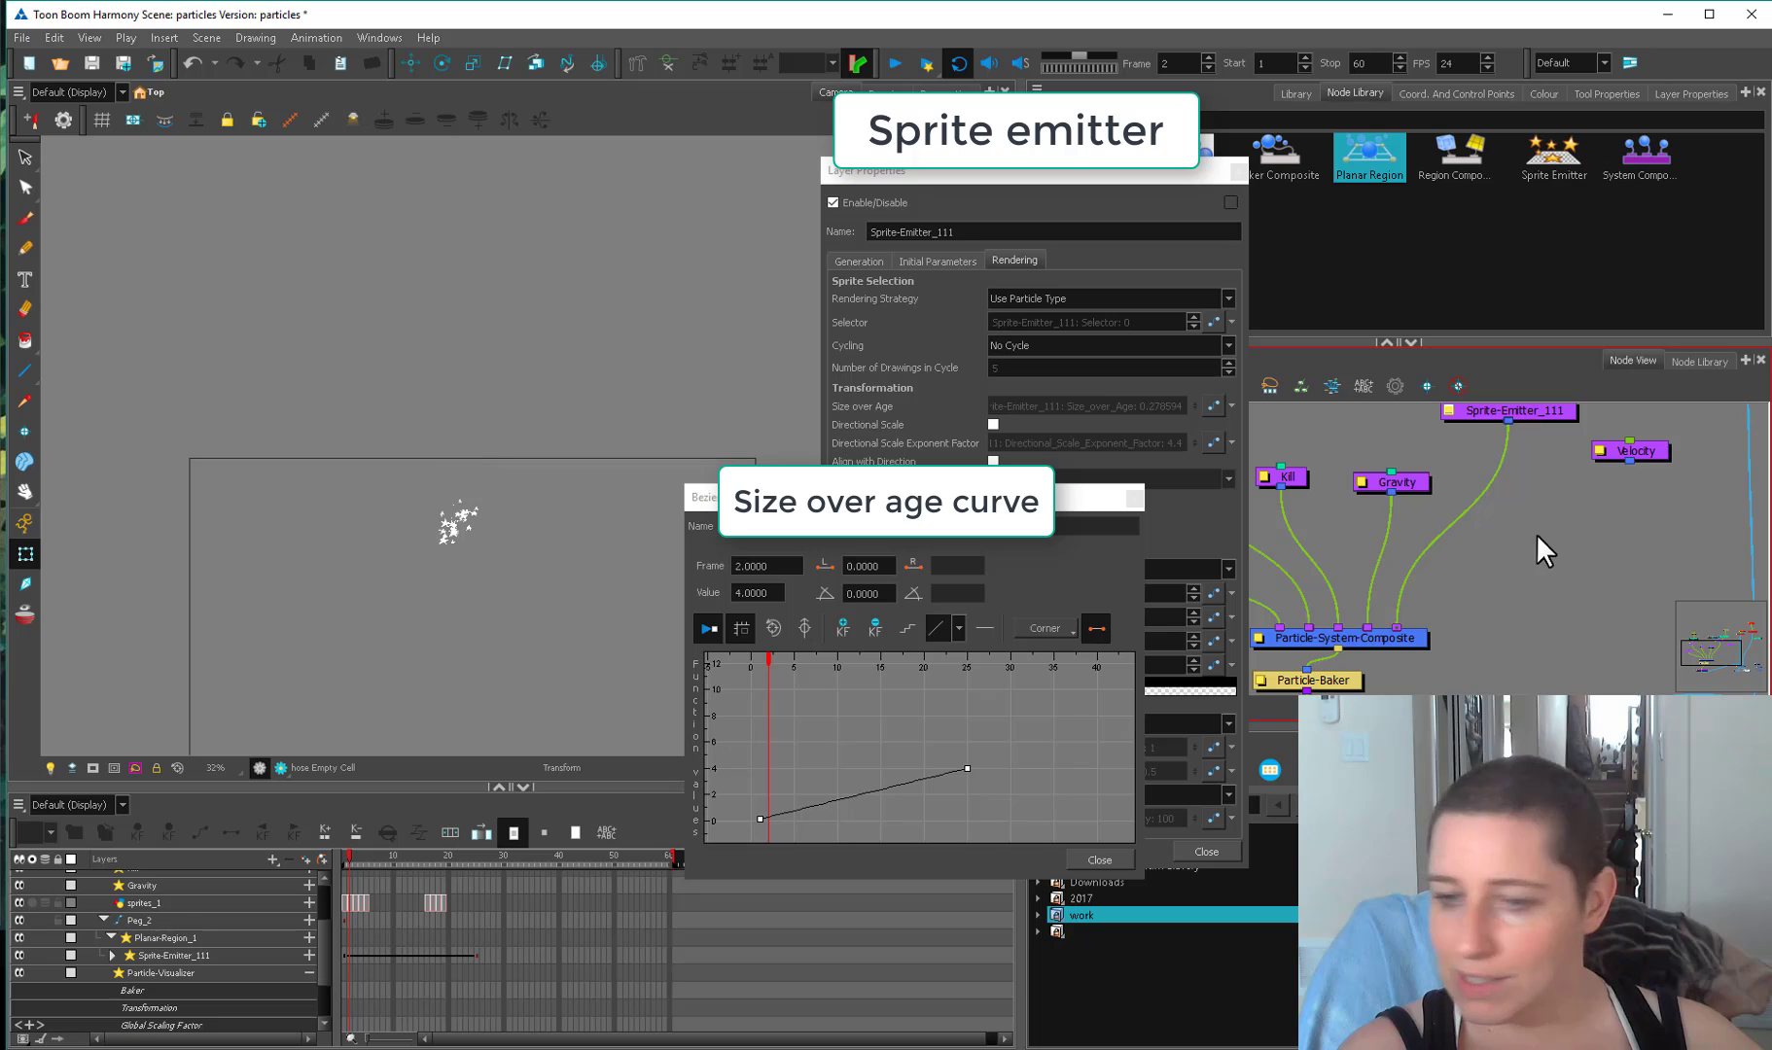
{"action": "scroll", "coordinate": [496, 603], "scroll_direction": "down", "scroll_amount": 2}
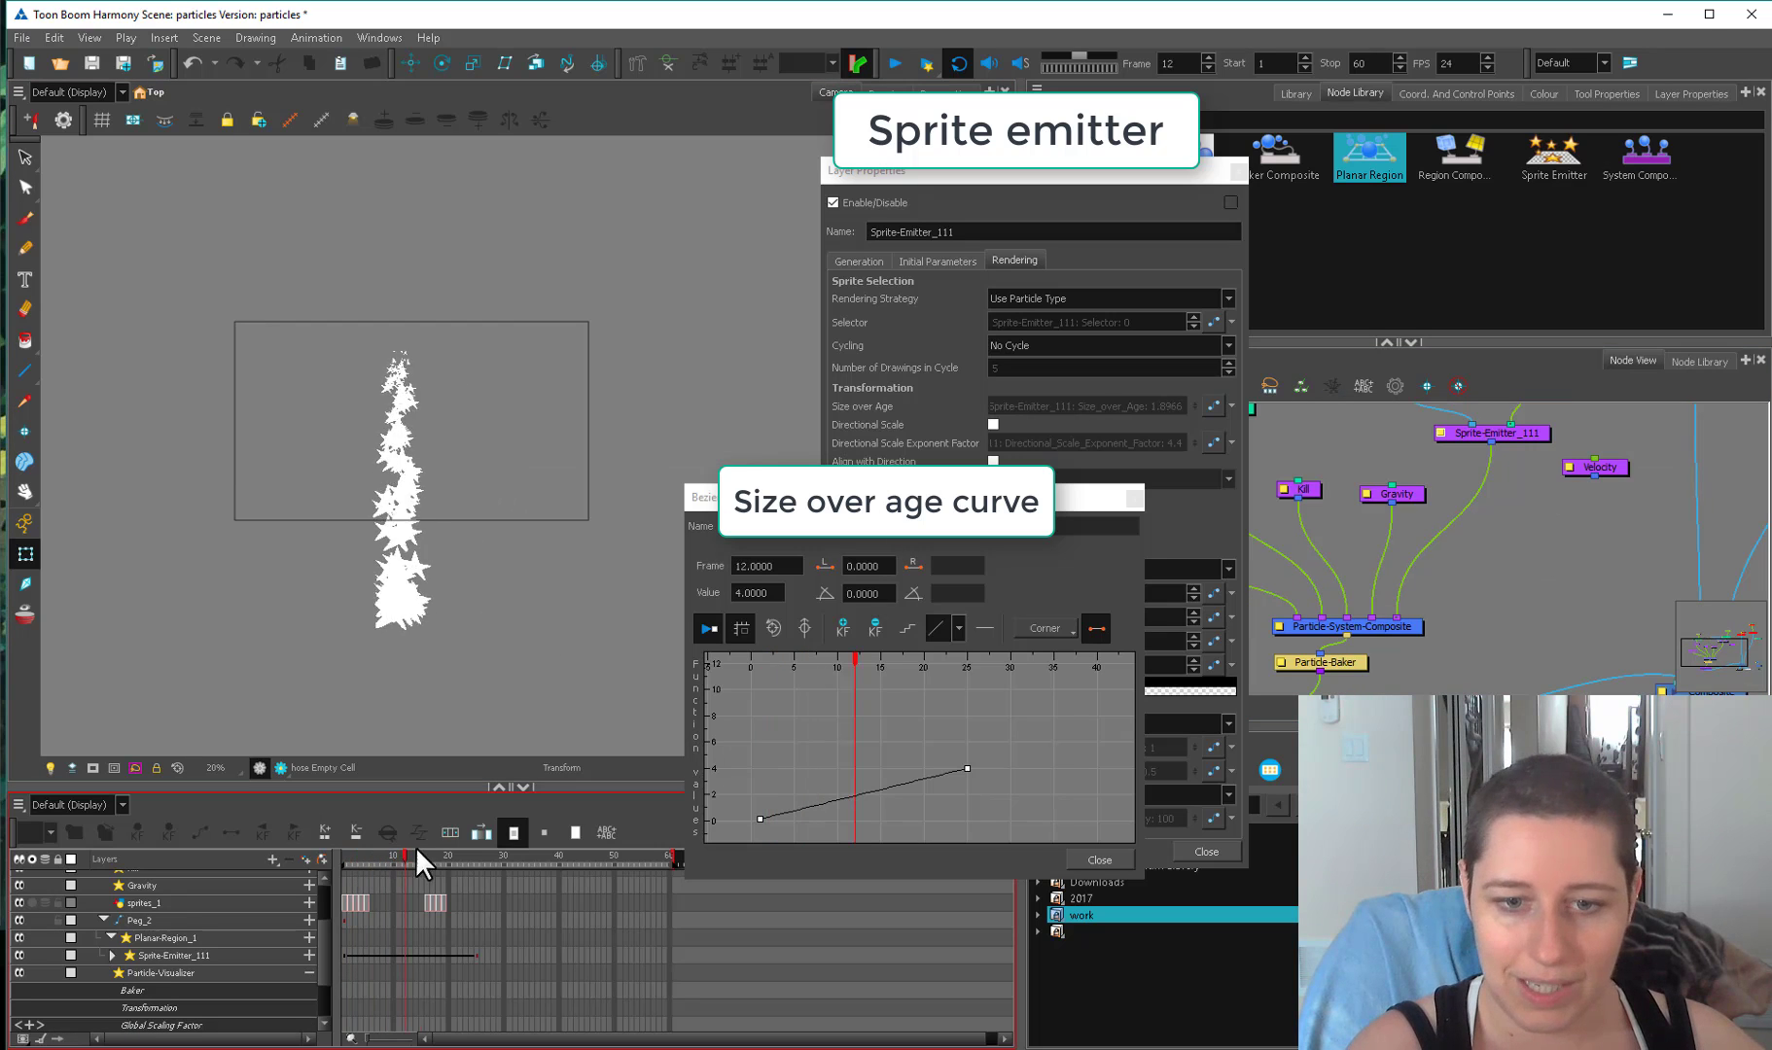
{"action": "left_click_drag", "start_coordinate": [416, 856], "coordinate": [476, 856]}
{"action": "scroll", "coordinate": [494, 610], "scroll_direction": "up", "scroll_amount": 5}
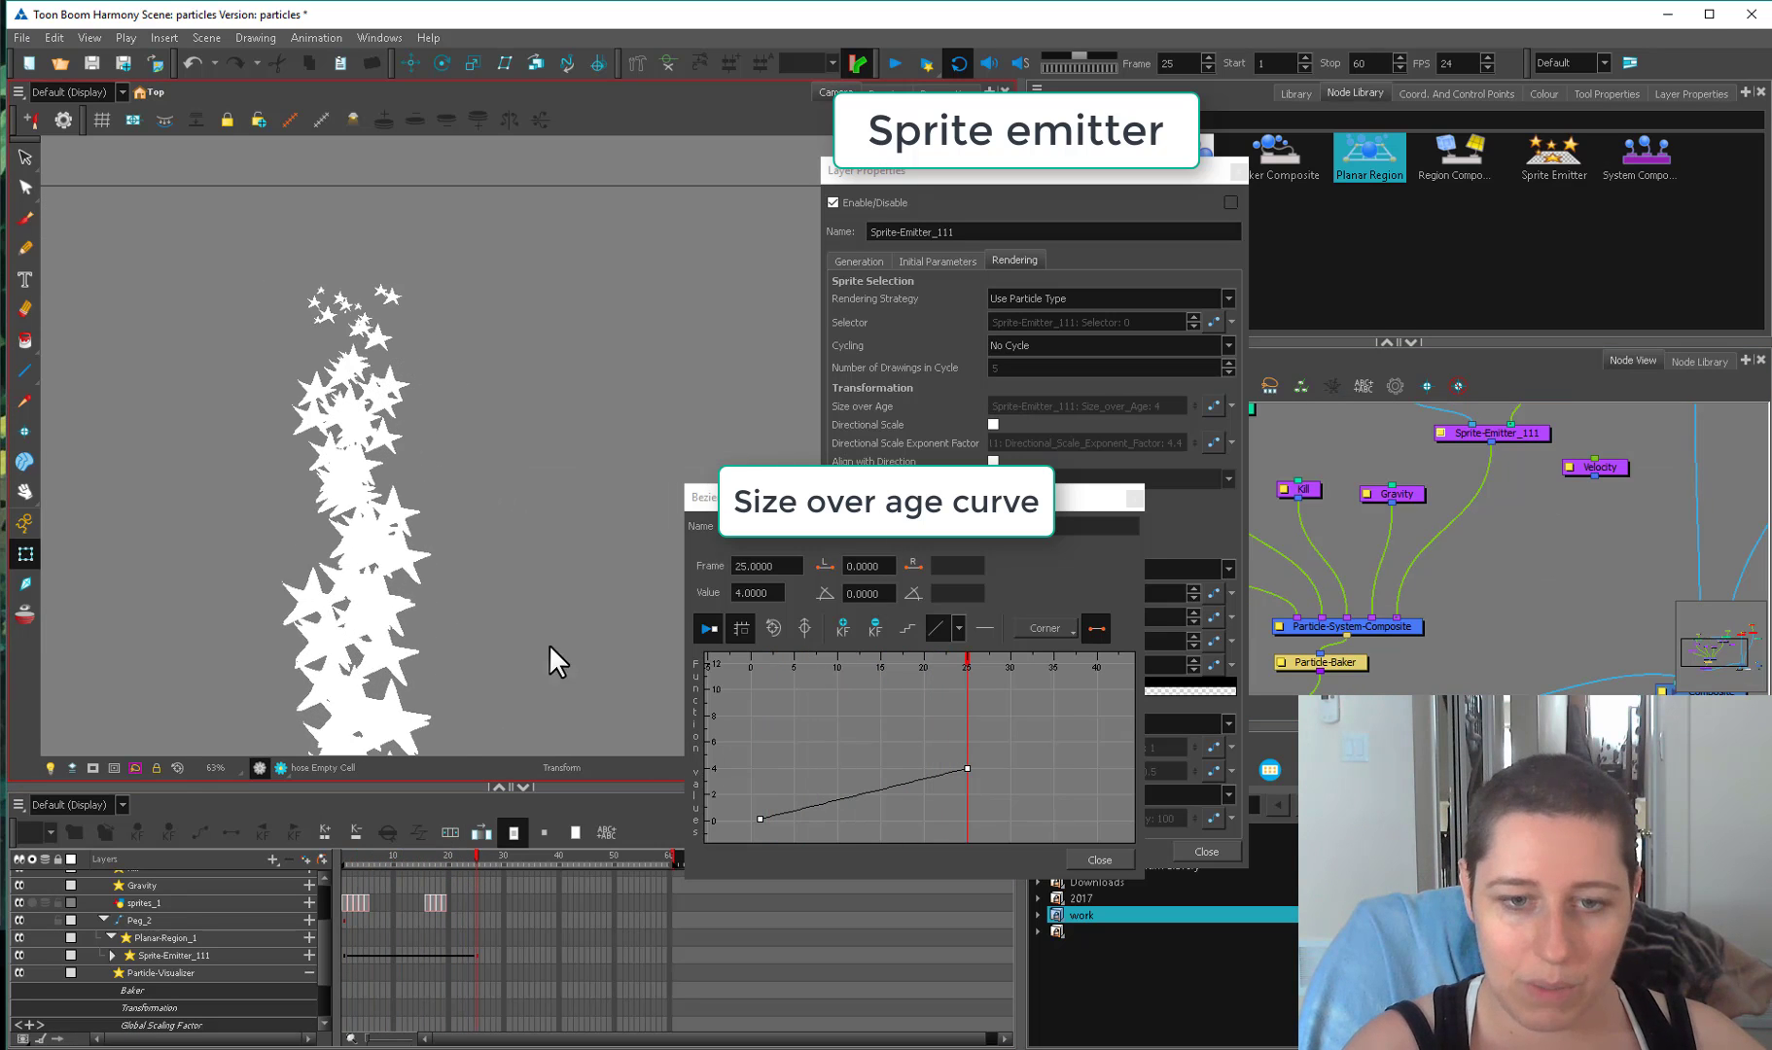
{"action": "mouse_move", "coordinate": [356, 856]}
{"action": "left_mouse_down"}
{"action": "mouse_move", "coordinate": [450, 840]}
{"action": "mouse_move", "coordinate": [406, 838]}
{"action": "left_mouse_up"}
Ease the start of the Size over Age curve by extending the frame 1 handle horizontally, and preview the particles.
{"action": "left_click_drag", "start_coordinate": [931, 727], "coordinate": [1015, 636]}
{"action": "left_click", "coordinate": [844, 730]}
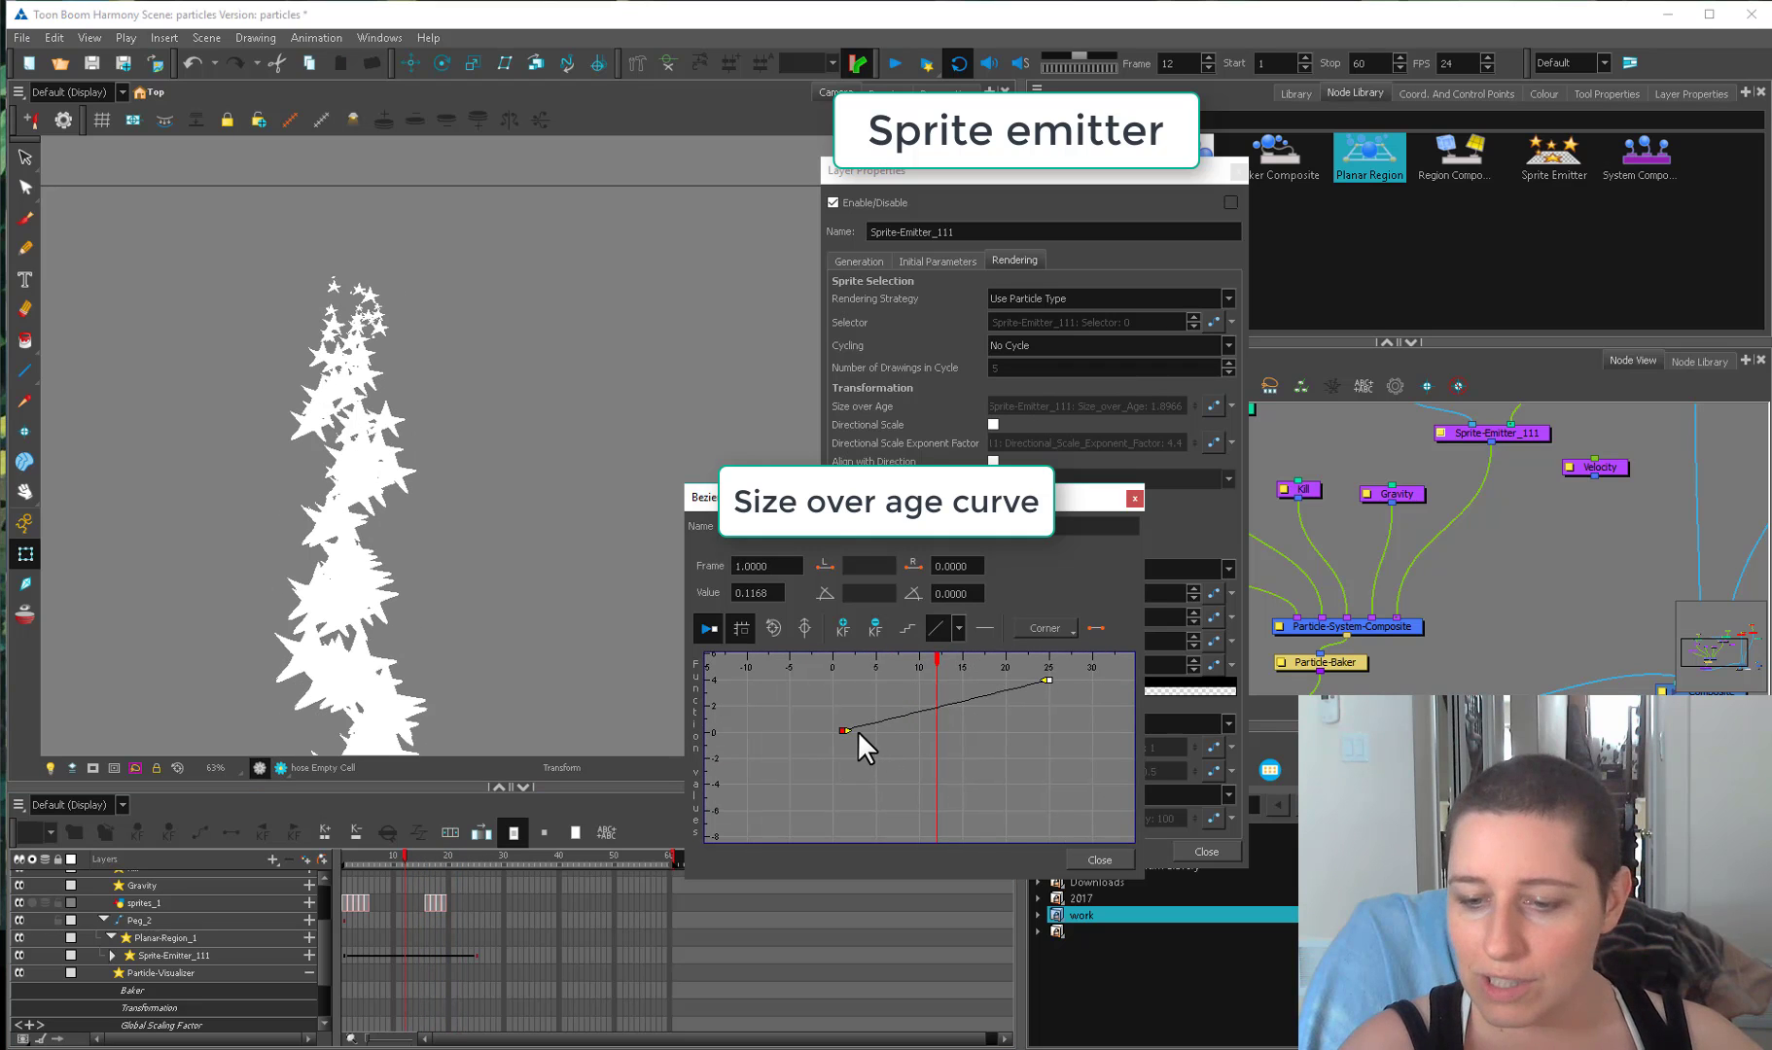
{"action": "left_click_drag", "start_coordinate": [848, 730], "coordinate": [1001, 729]}
{"action": "mouse_move", "coordinate": [367, 860]}
{"action": "left_mouse_down"}
{"action": "mouse_move", "coordinate": [580, 829]}
{"action": "mouse_move", "coordinate": [349, 836]}
{"action": "left_mouse_up"}
{"action": "key", "text": "2"}
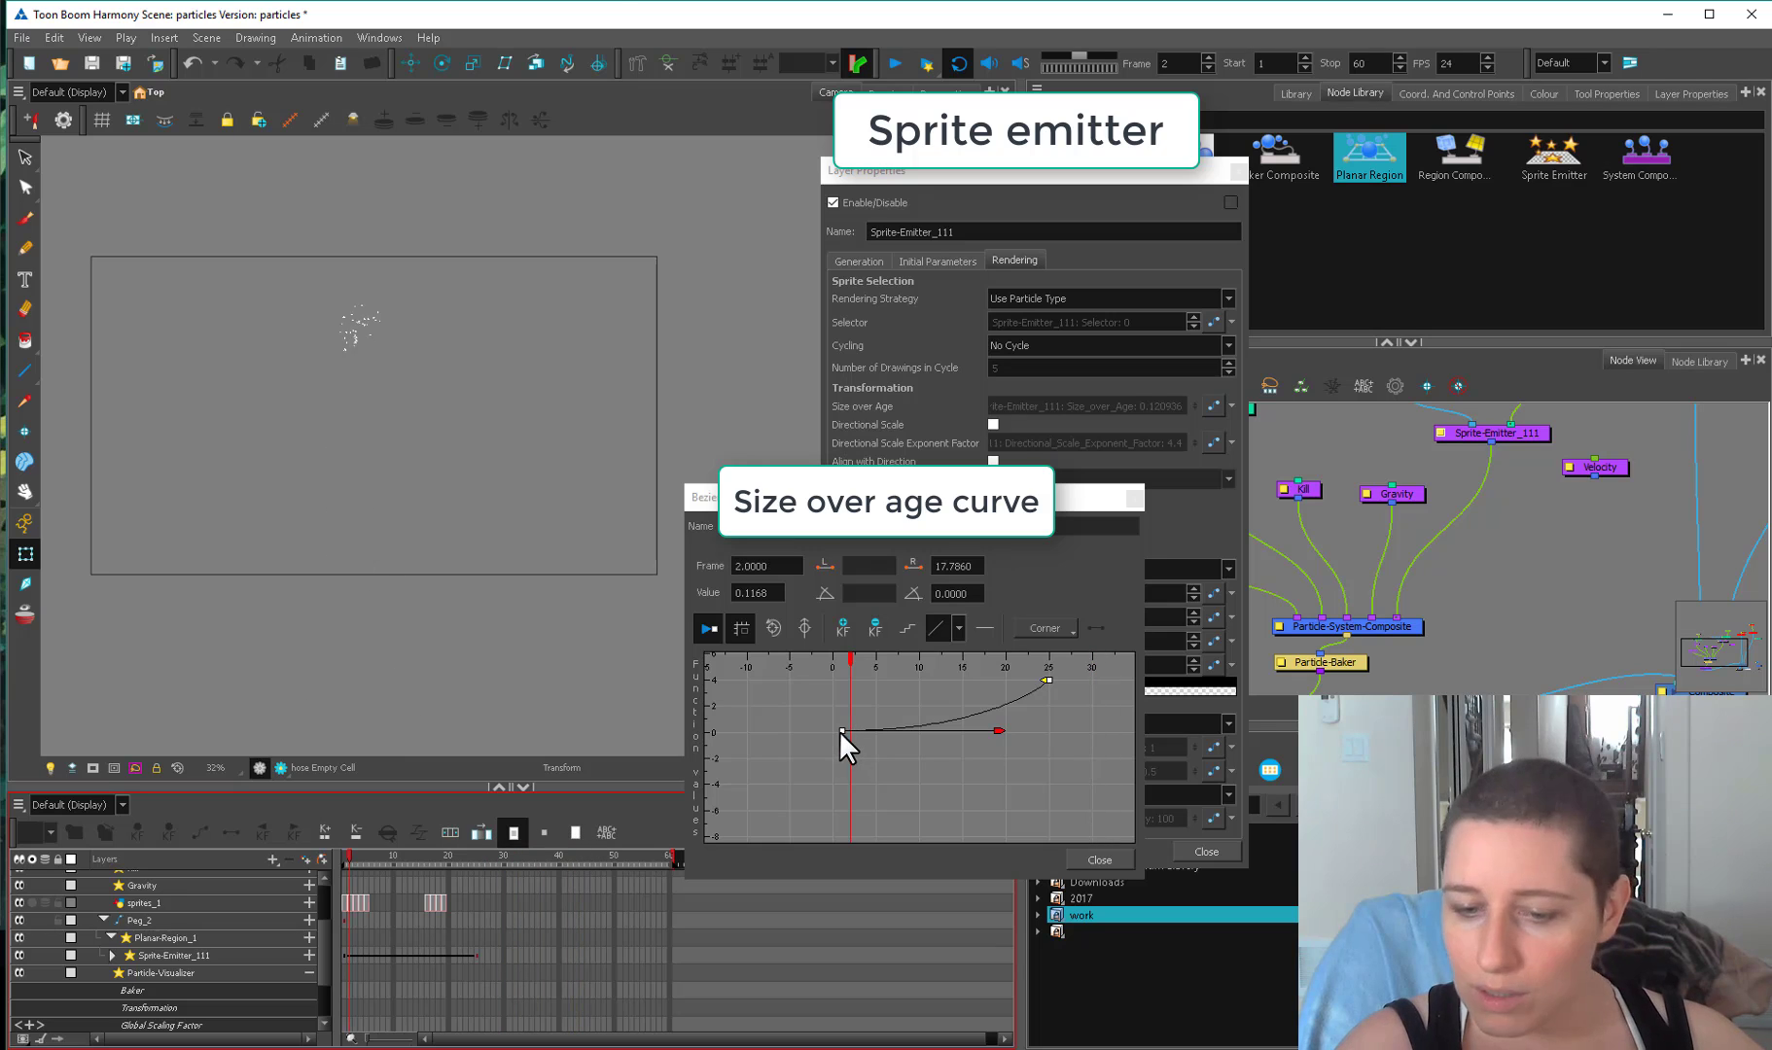
Reverse the Size over Age curve to fall from above 4 at frame 1 to about 0 at frame 25, bending it with the handles.
{"action": "left_click_drag", "start_coordinate": [840, 732], "coordinate": [841, 672]}
{"action": "left_click", "coordinate": [1049, 680]}
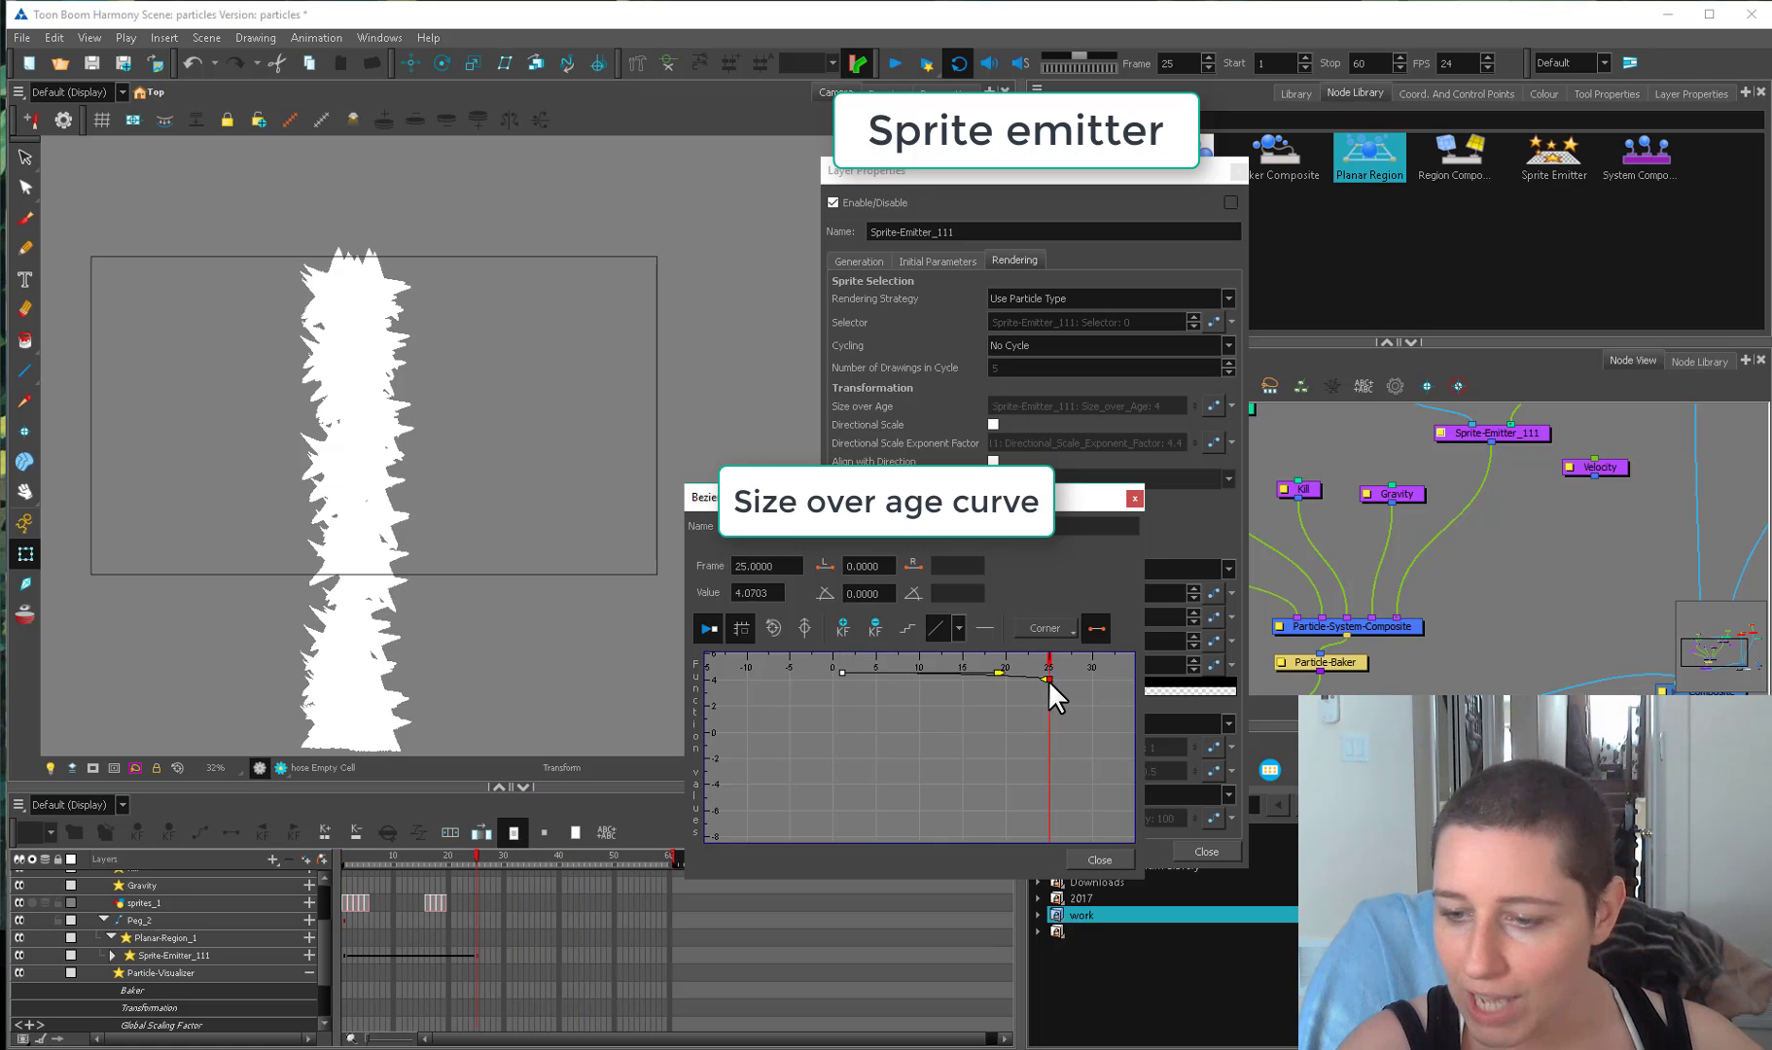
{"action": "left_click_drag", "start_coordinate": [1048, 680], "coordinate": [1051, 729]}
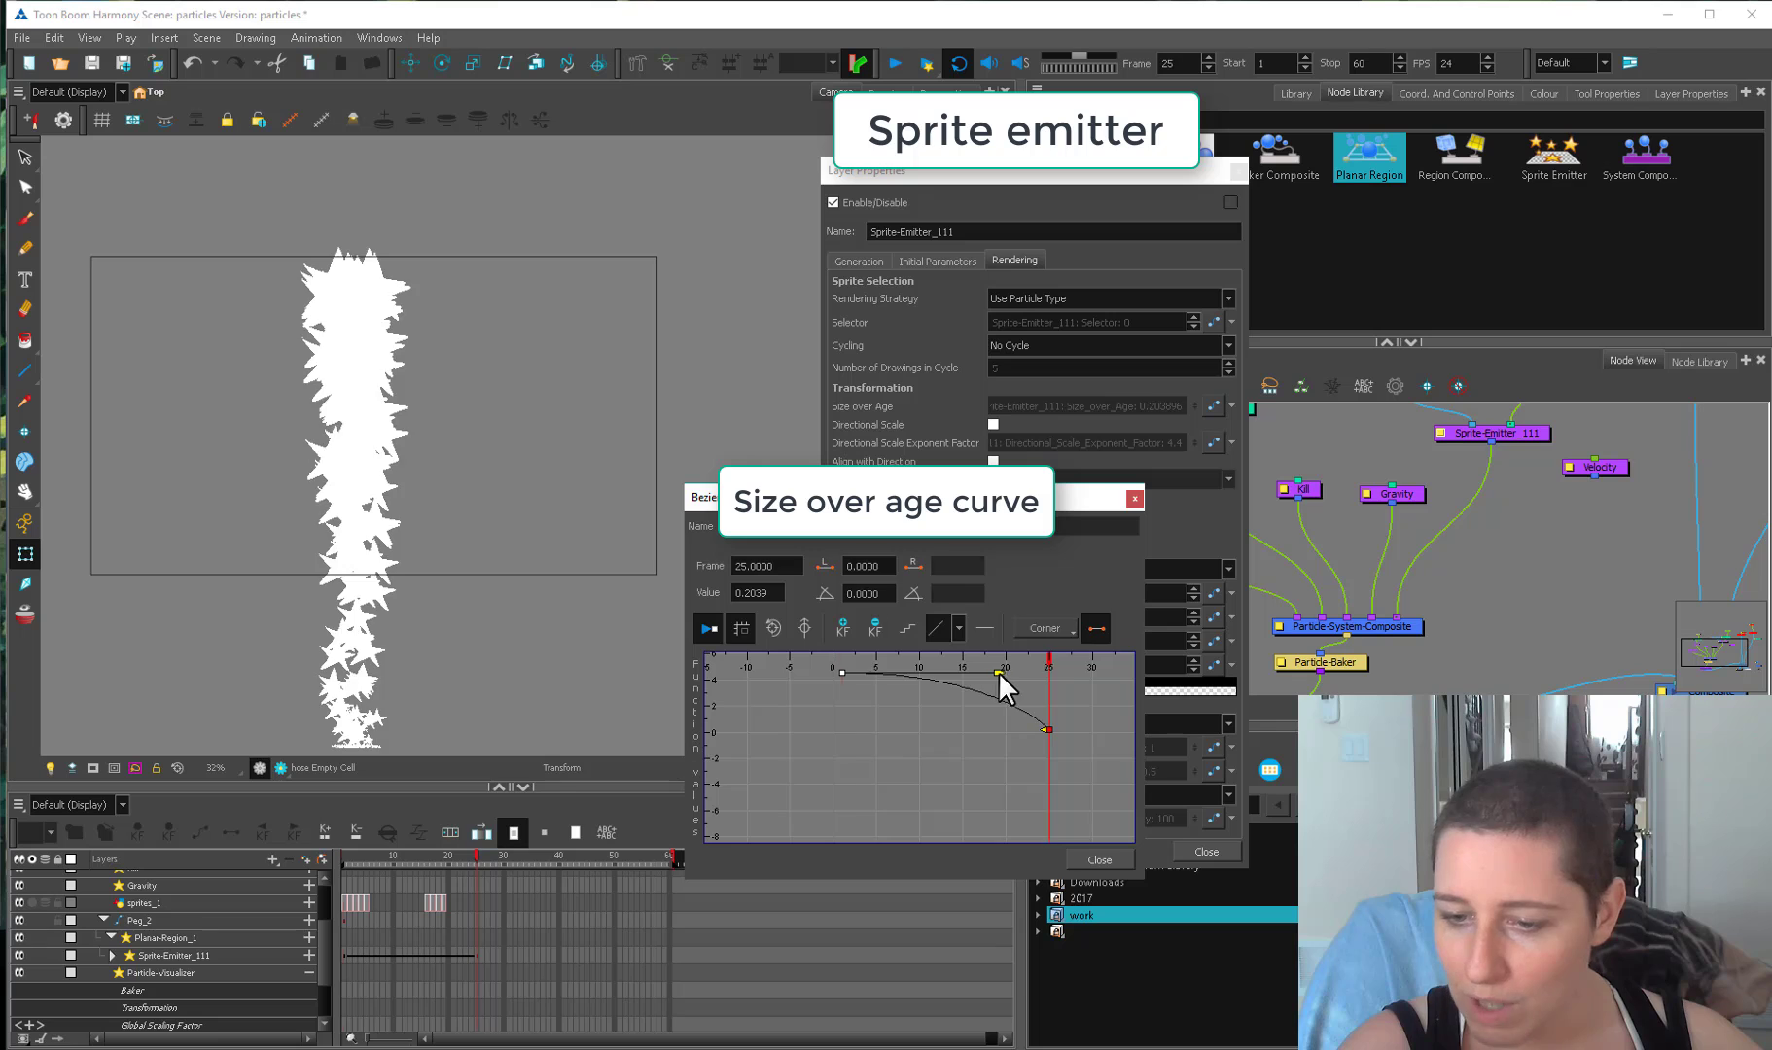
{"action": "left_click_drag", "start_coordinate": [998, 671], "coordinate": [902, 714]}
{"action": "mouse_move", "coordinate": [1041, 728]}
{"action": "left_mouse_down"}
{"action": "mouse_move", "coordinate": [962, 731]}
{"action": "mouse_move", "coordinate": [1048, 732]}
{"action": "left_mouse_up"}
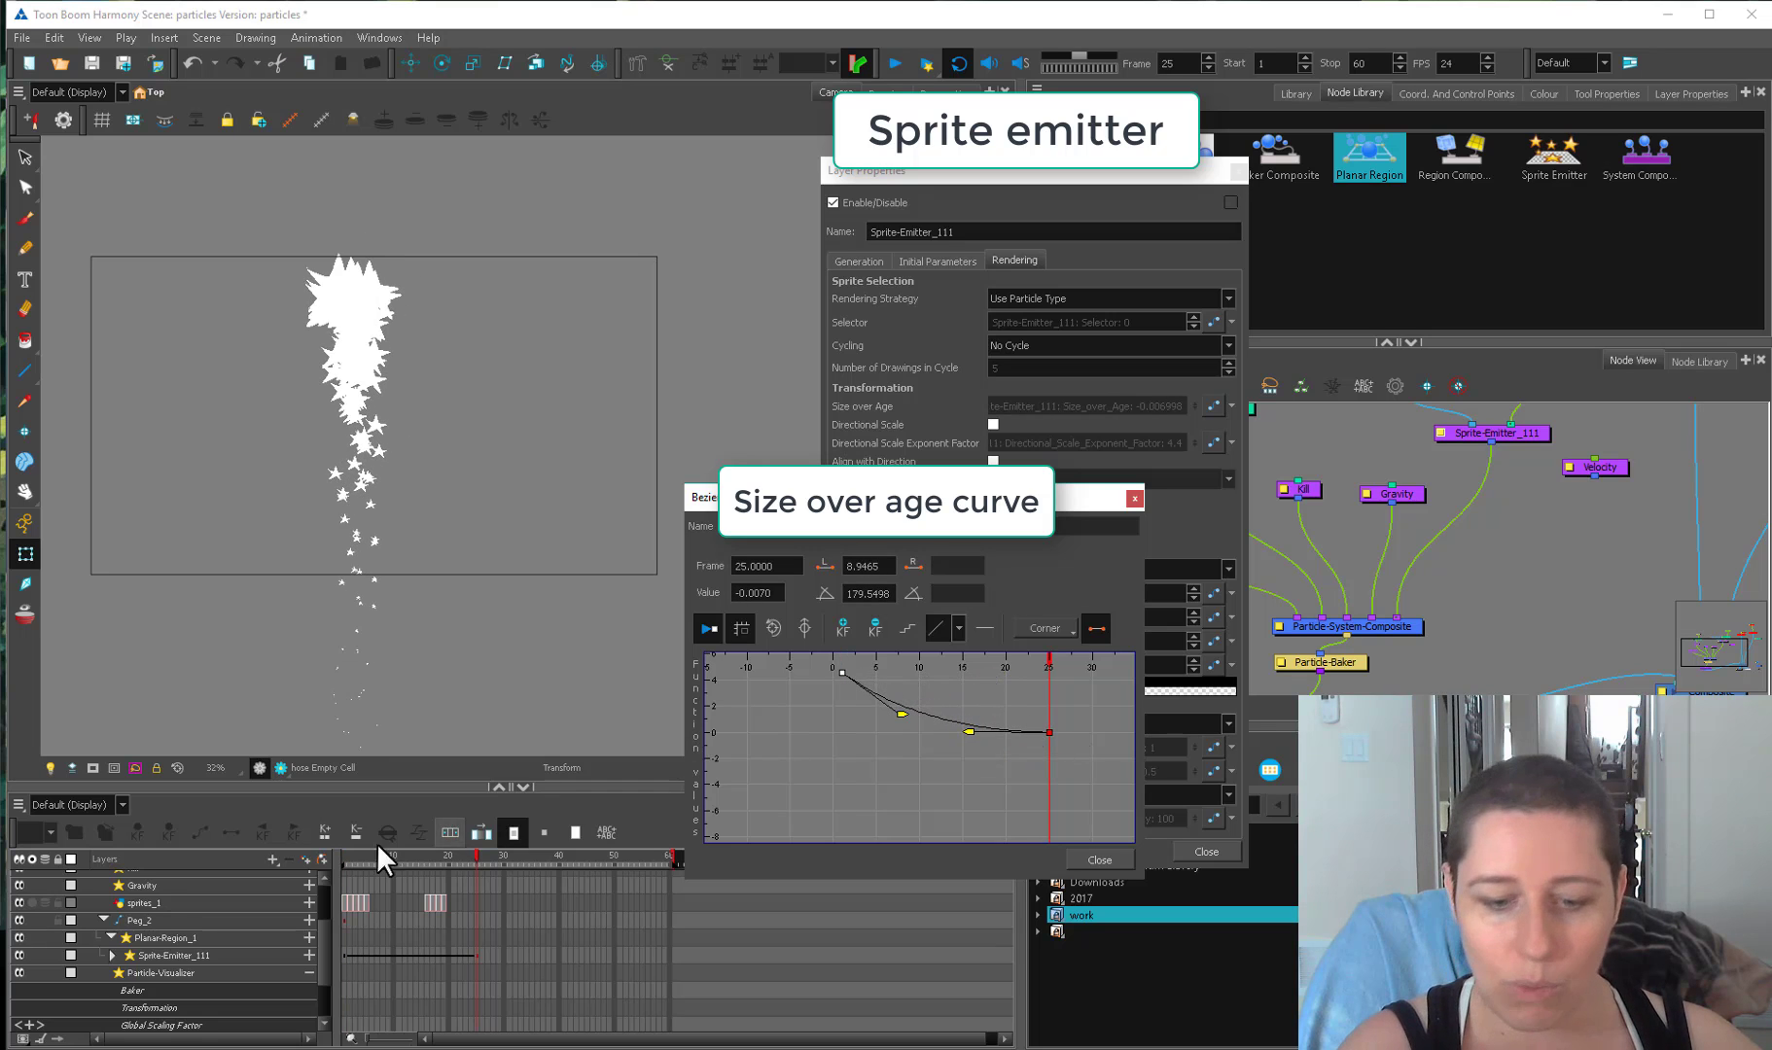
{"action": "left_click_drag", "start_coordinate": [380, 858], "coordinate": [487, 836]}
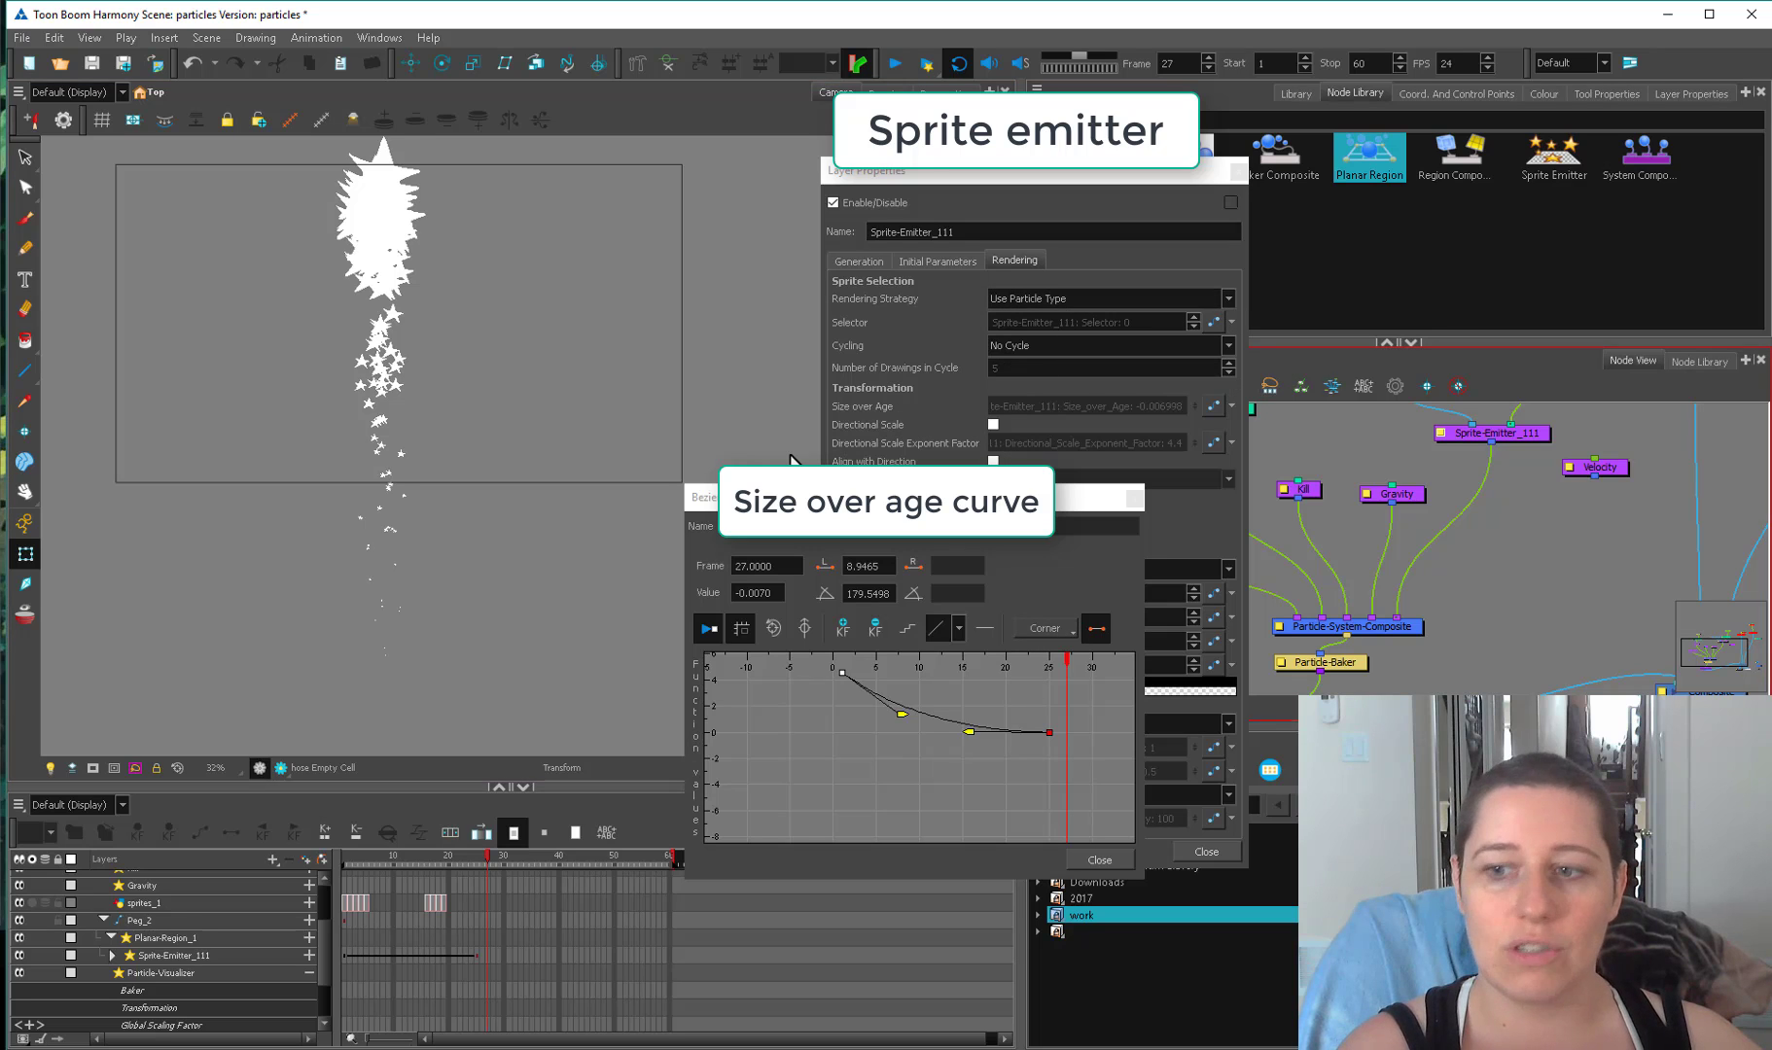
{"action": "left_click_drag", "start_coordinate": [401, 856], "coordinate": [472, 857]}
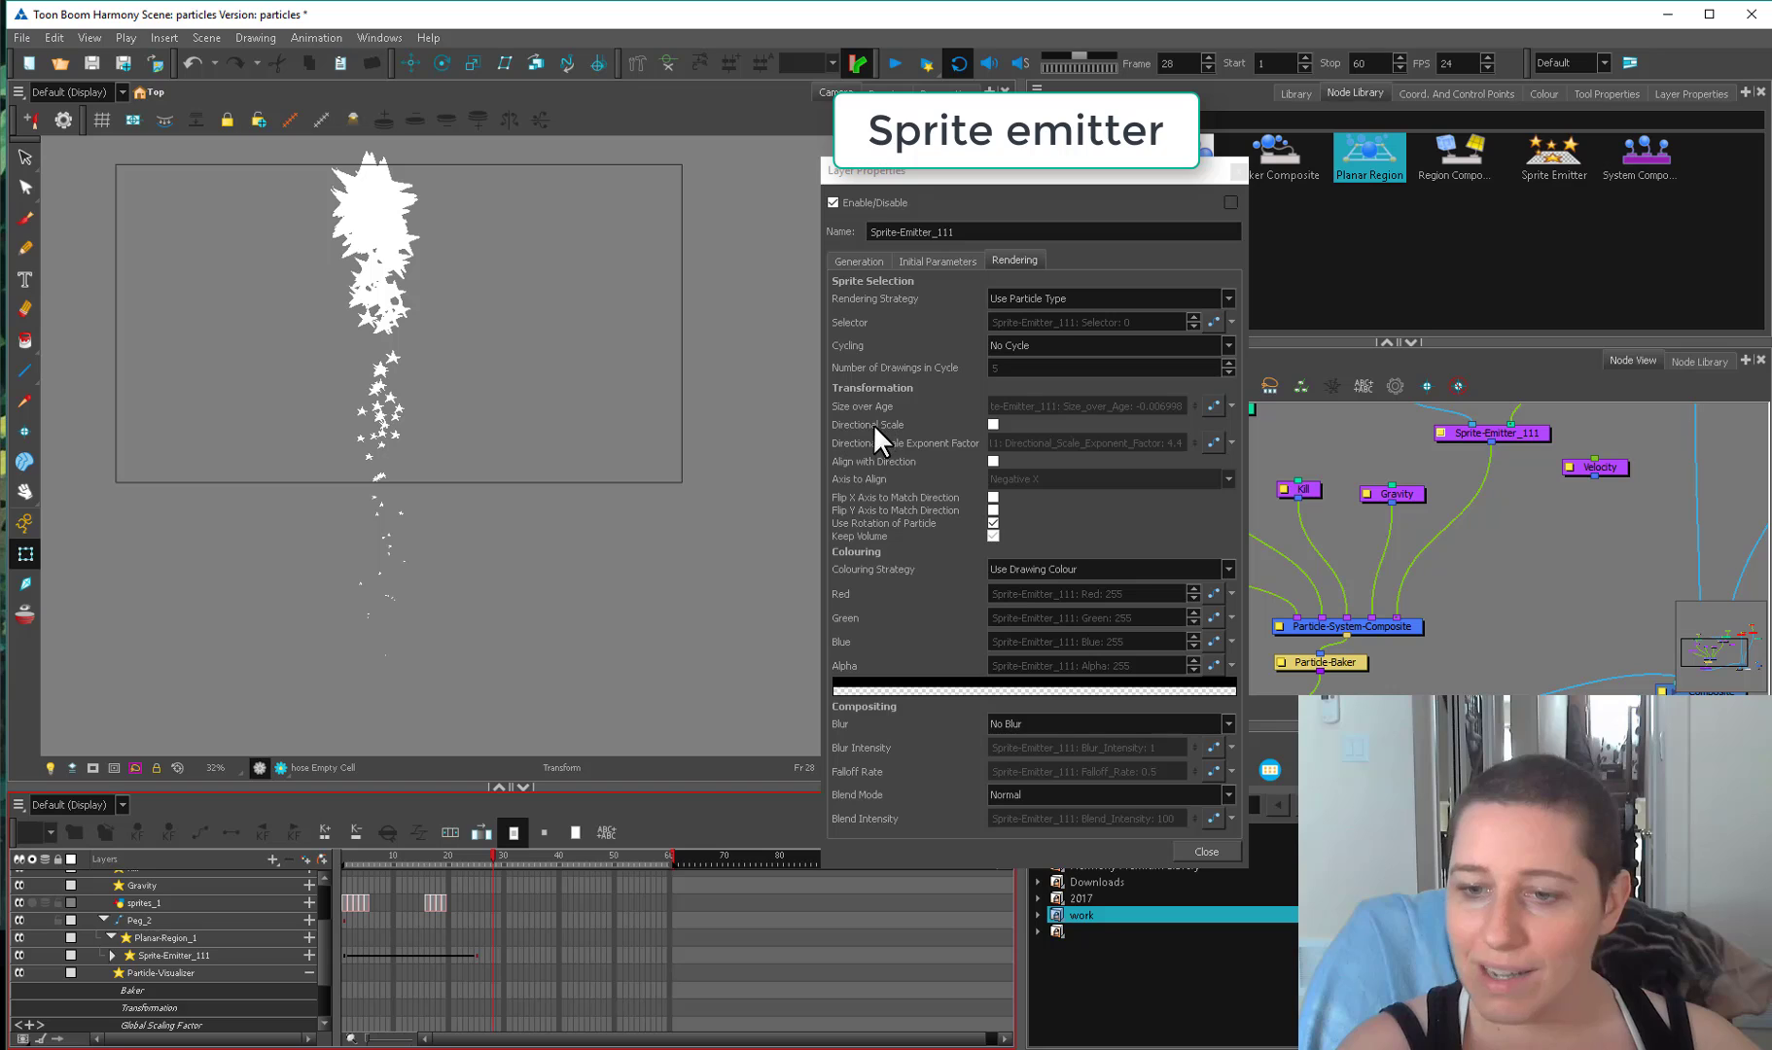
Enable Directional Scale with an exponent factor of 5 and unlink the Size over Age curve to use the fixed value 1.
{"action": "left_click", "coordinate": [992, 424]}
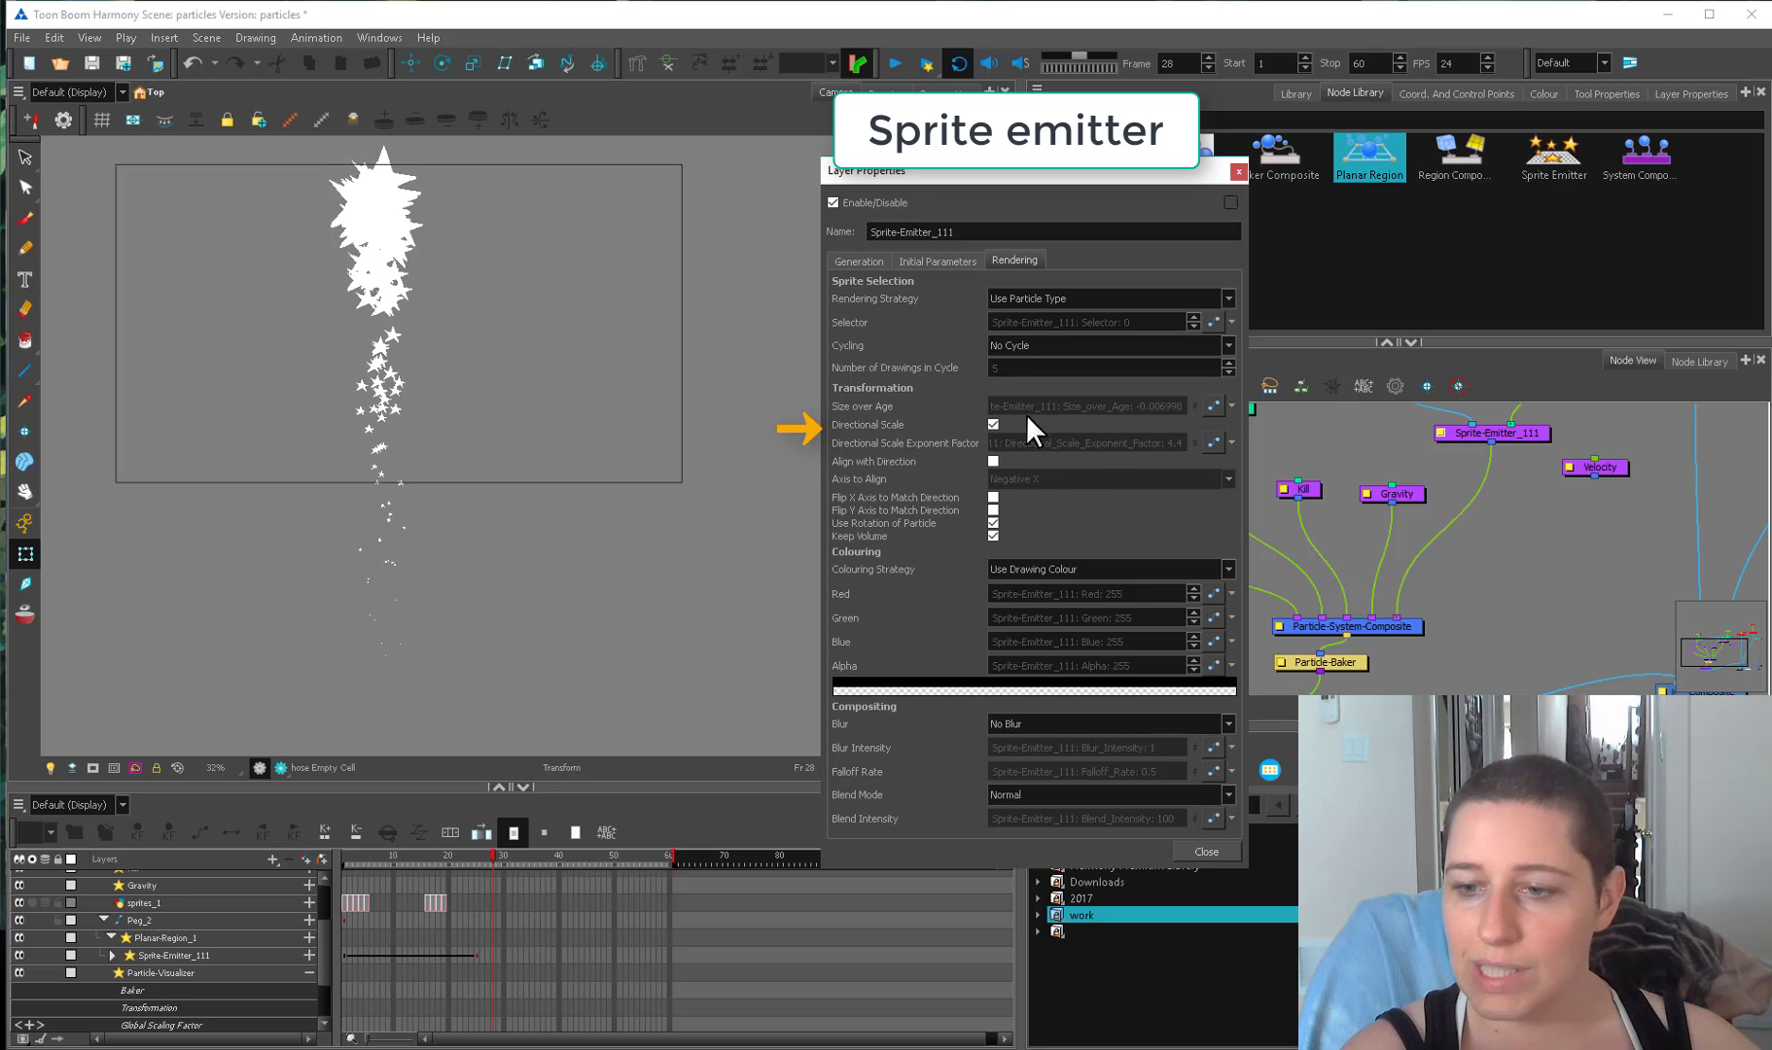
{"action": "left_click", "coordinate": [1232, 404]}
{"action": "left_click", "coordinate": [1238, 465]}
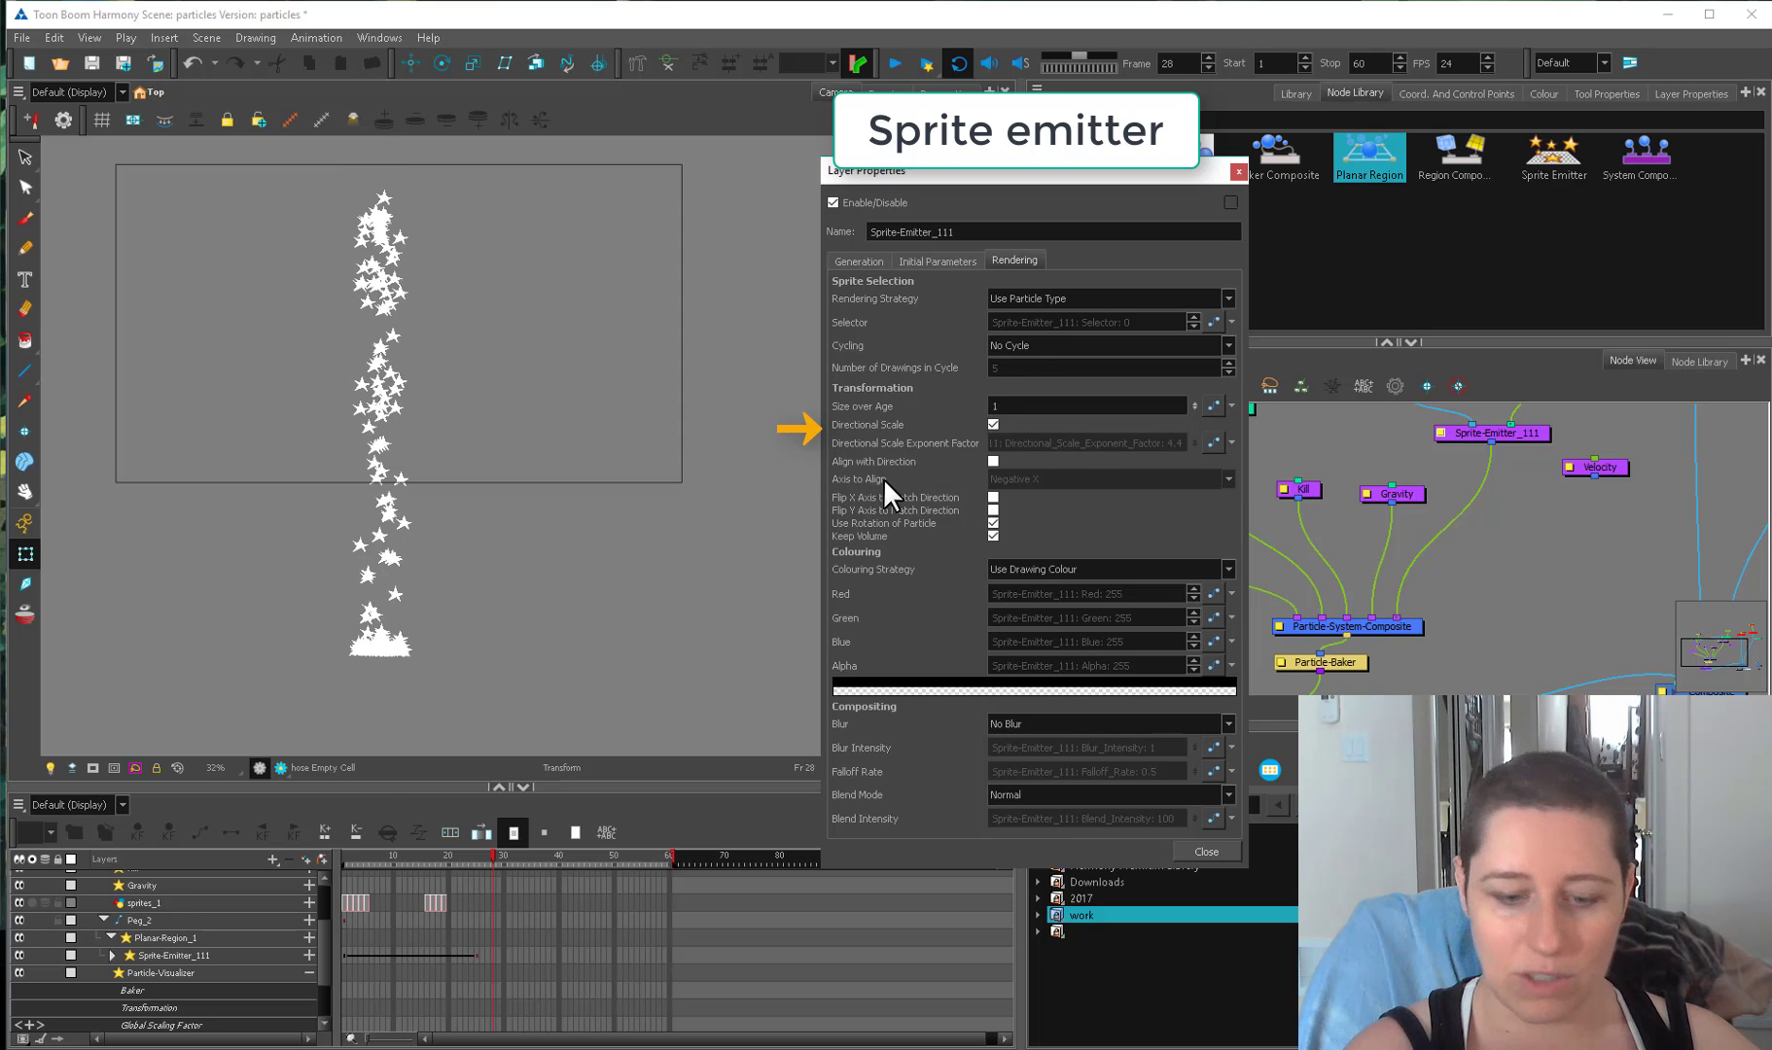
{"action": "left_click_drag", "start_coordinate": [365, 858], "coordinate": [503, 860]}
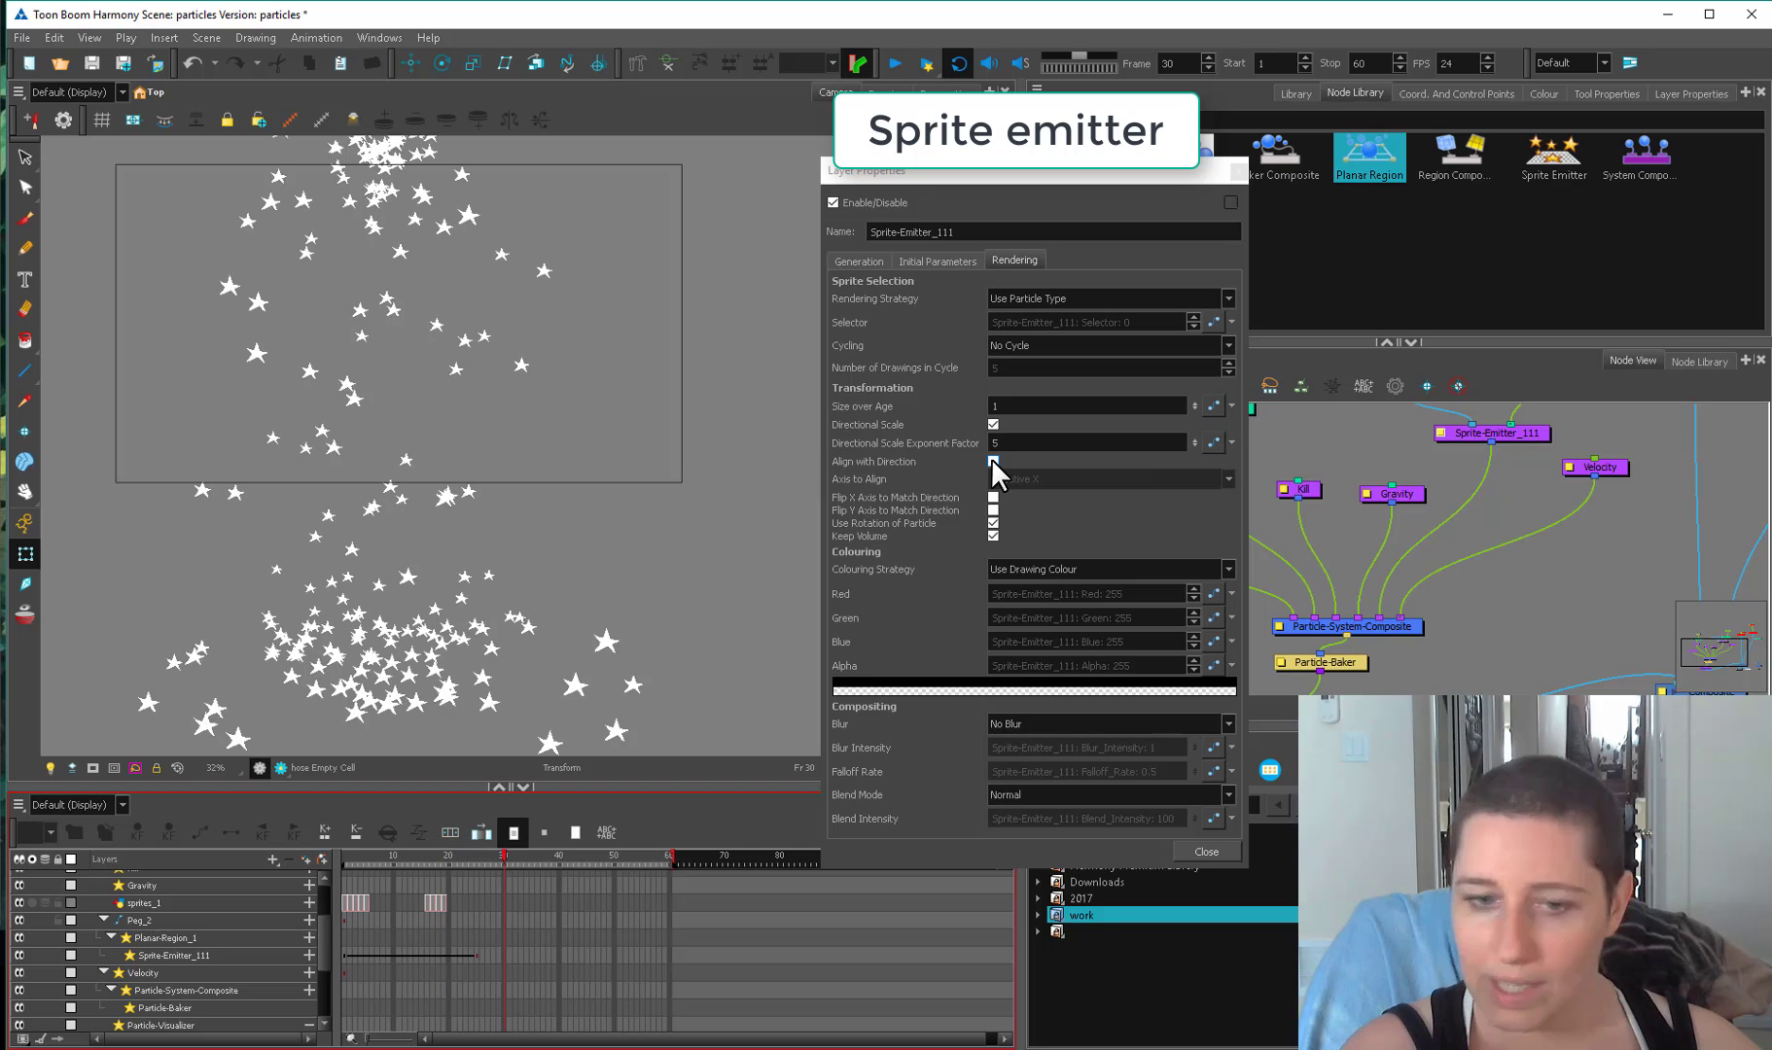
Toggle the Sprite Emitter's Align with Direction to compare the stretched and unstretched particles, leaving it enabled.
{"action": "left_click", "coordinate": [992, 461]}
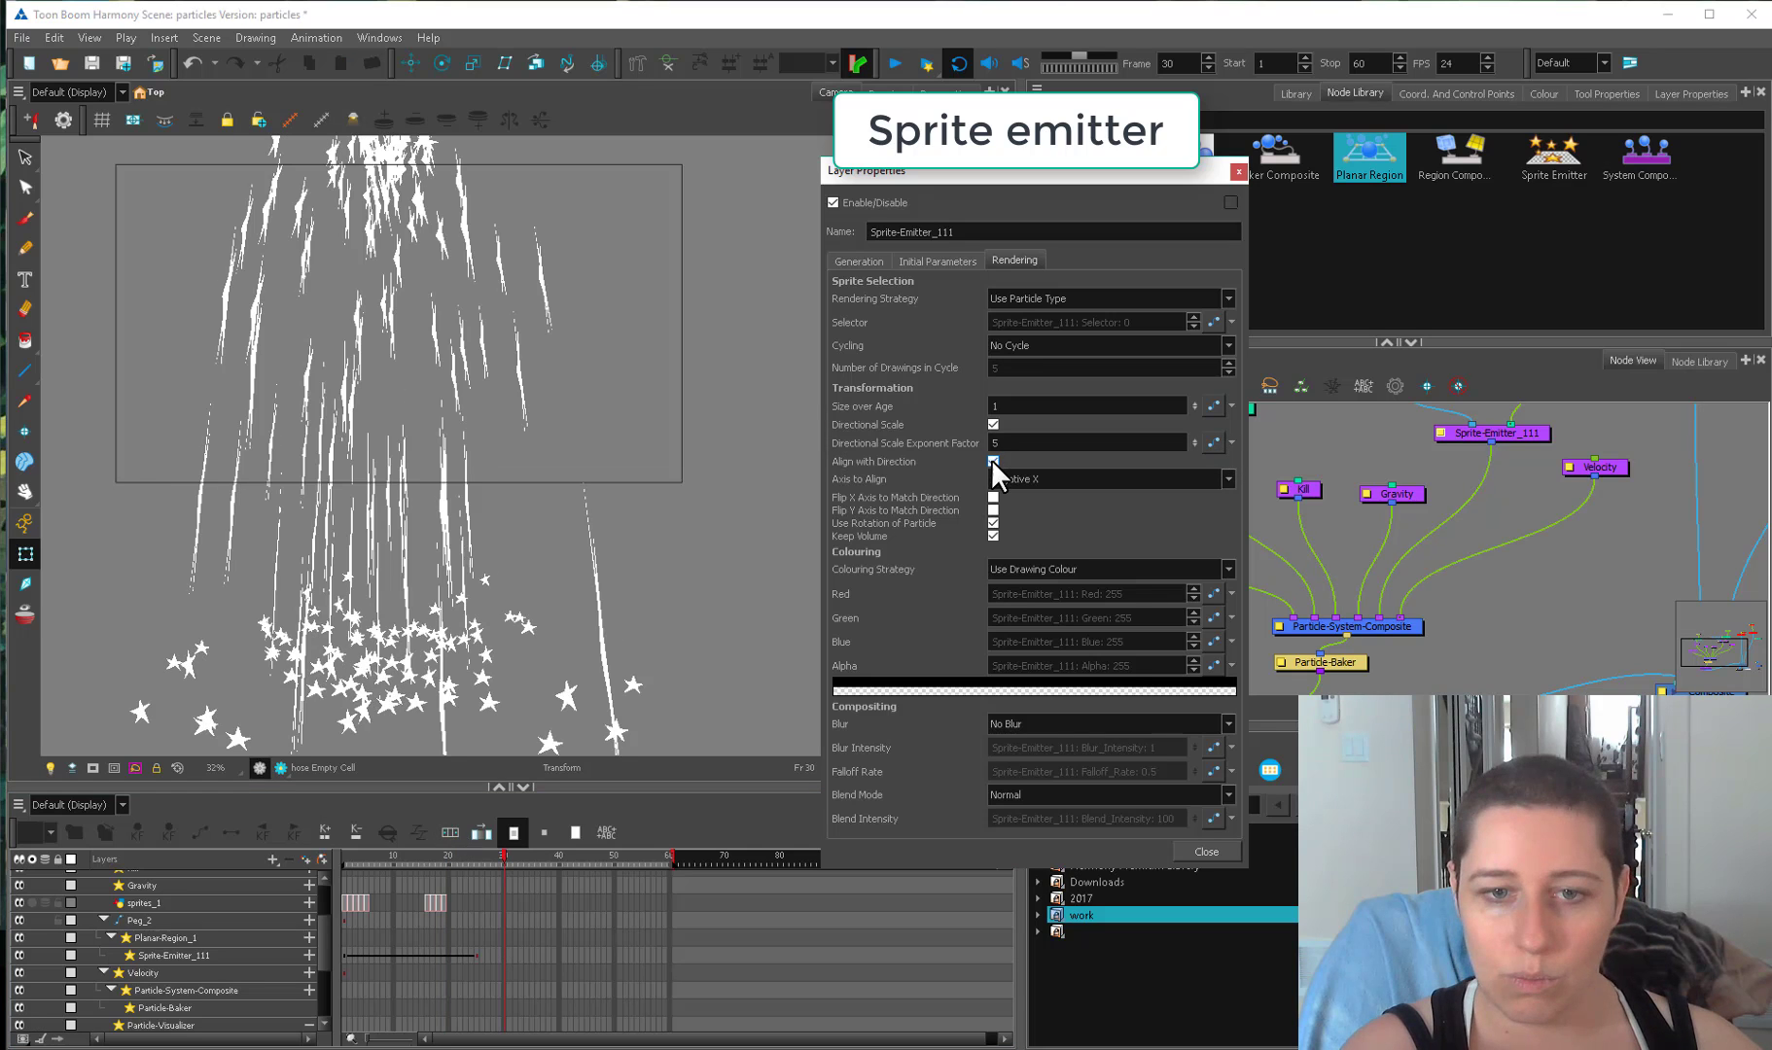
{"action": "left_click", "coordinate": [993, 460]}
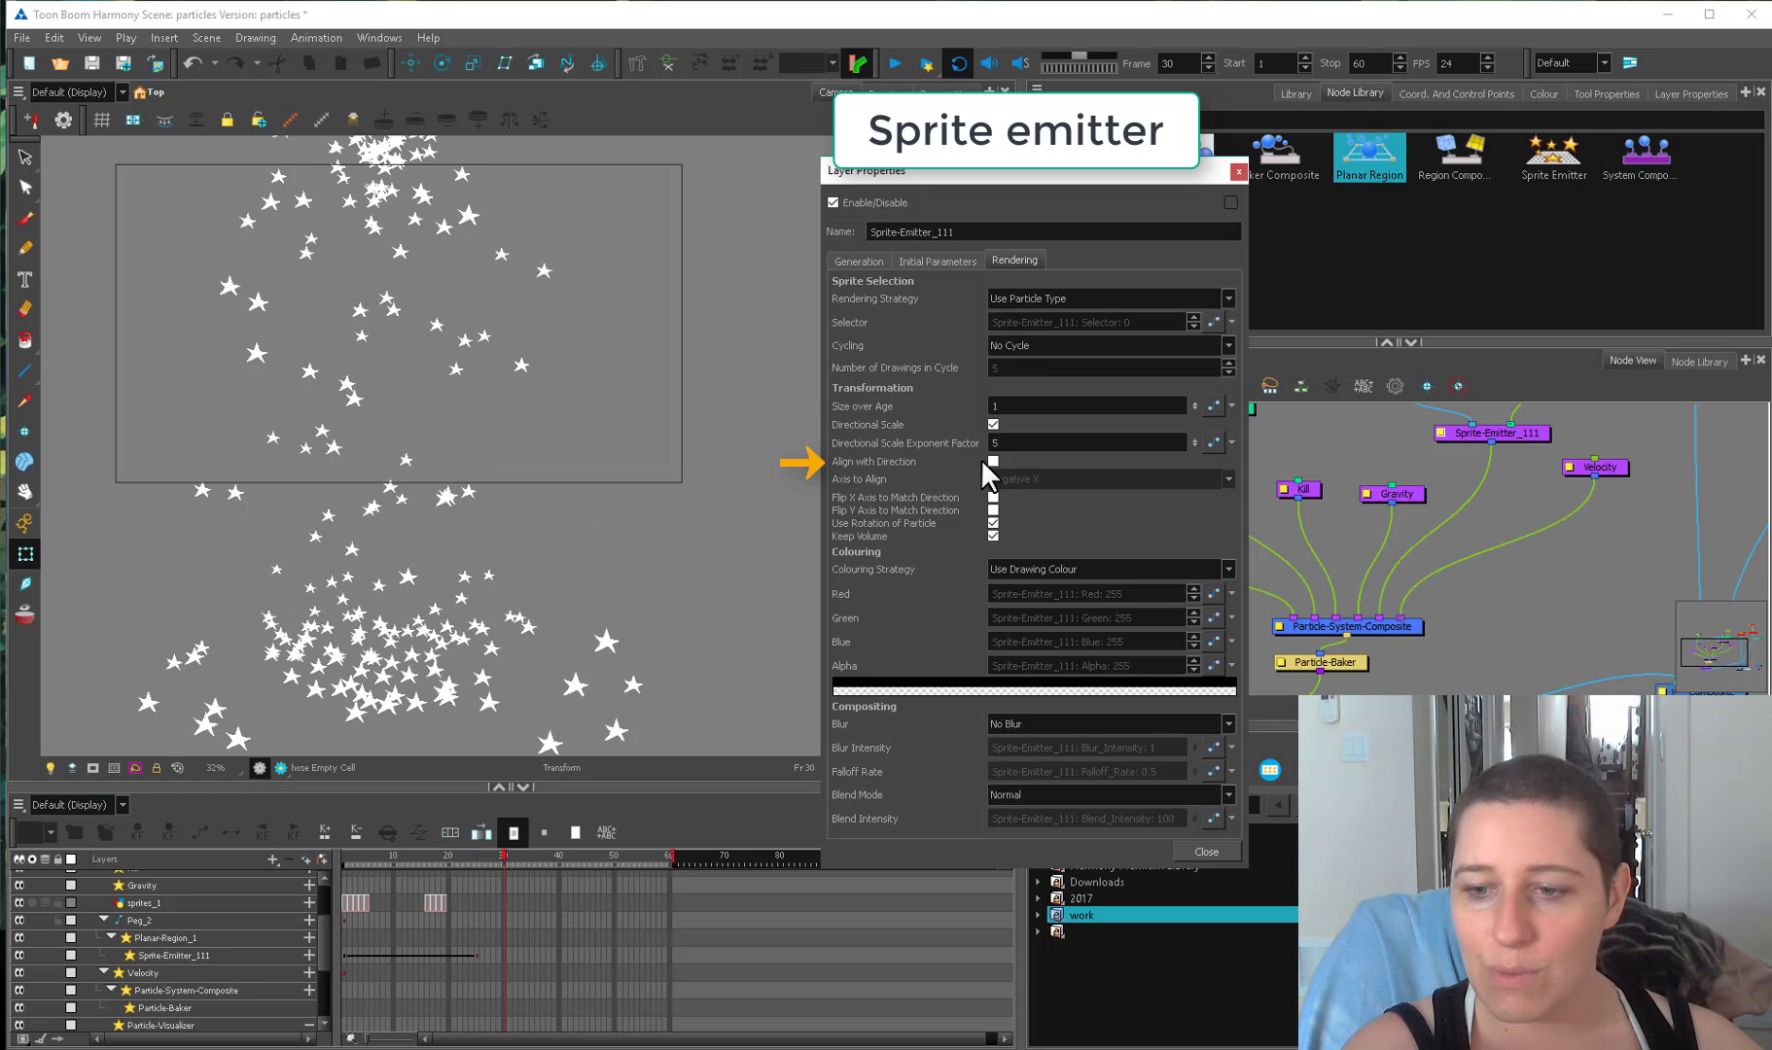
{"action": "left_click", "coordinate": [992, 461]}
{"action": "key", "text": "space"}
{"action": "left_click_drag", "start_coordinate": [697, 462], "coordinate": [699, 494]}
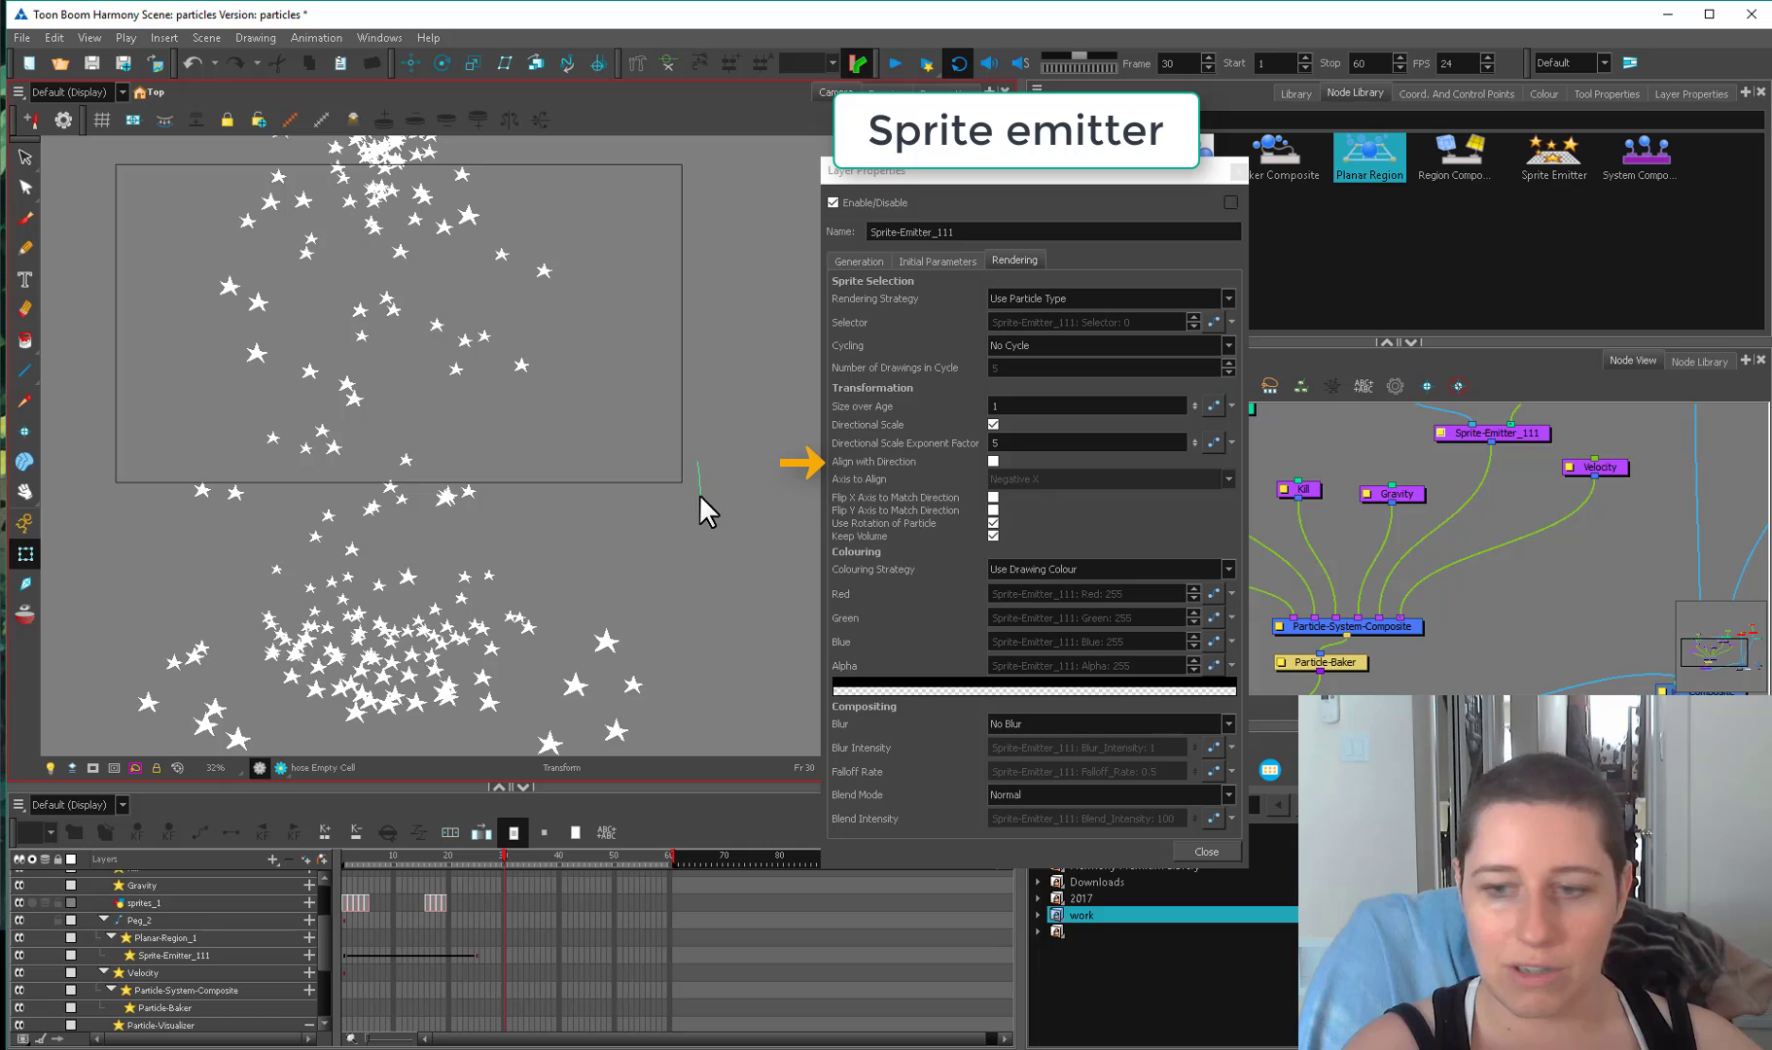
{"action": "left_click", "coordinate": [993, 461]}
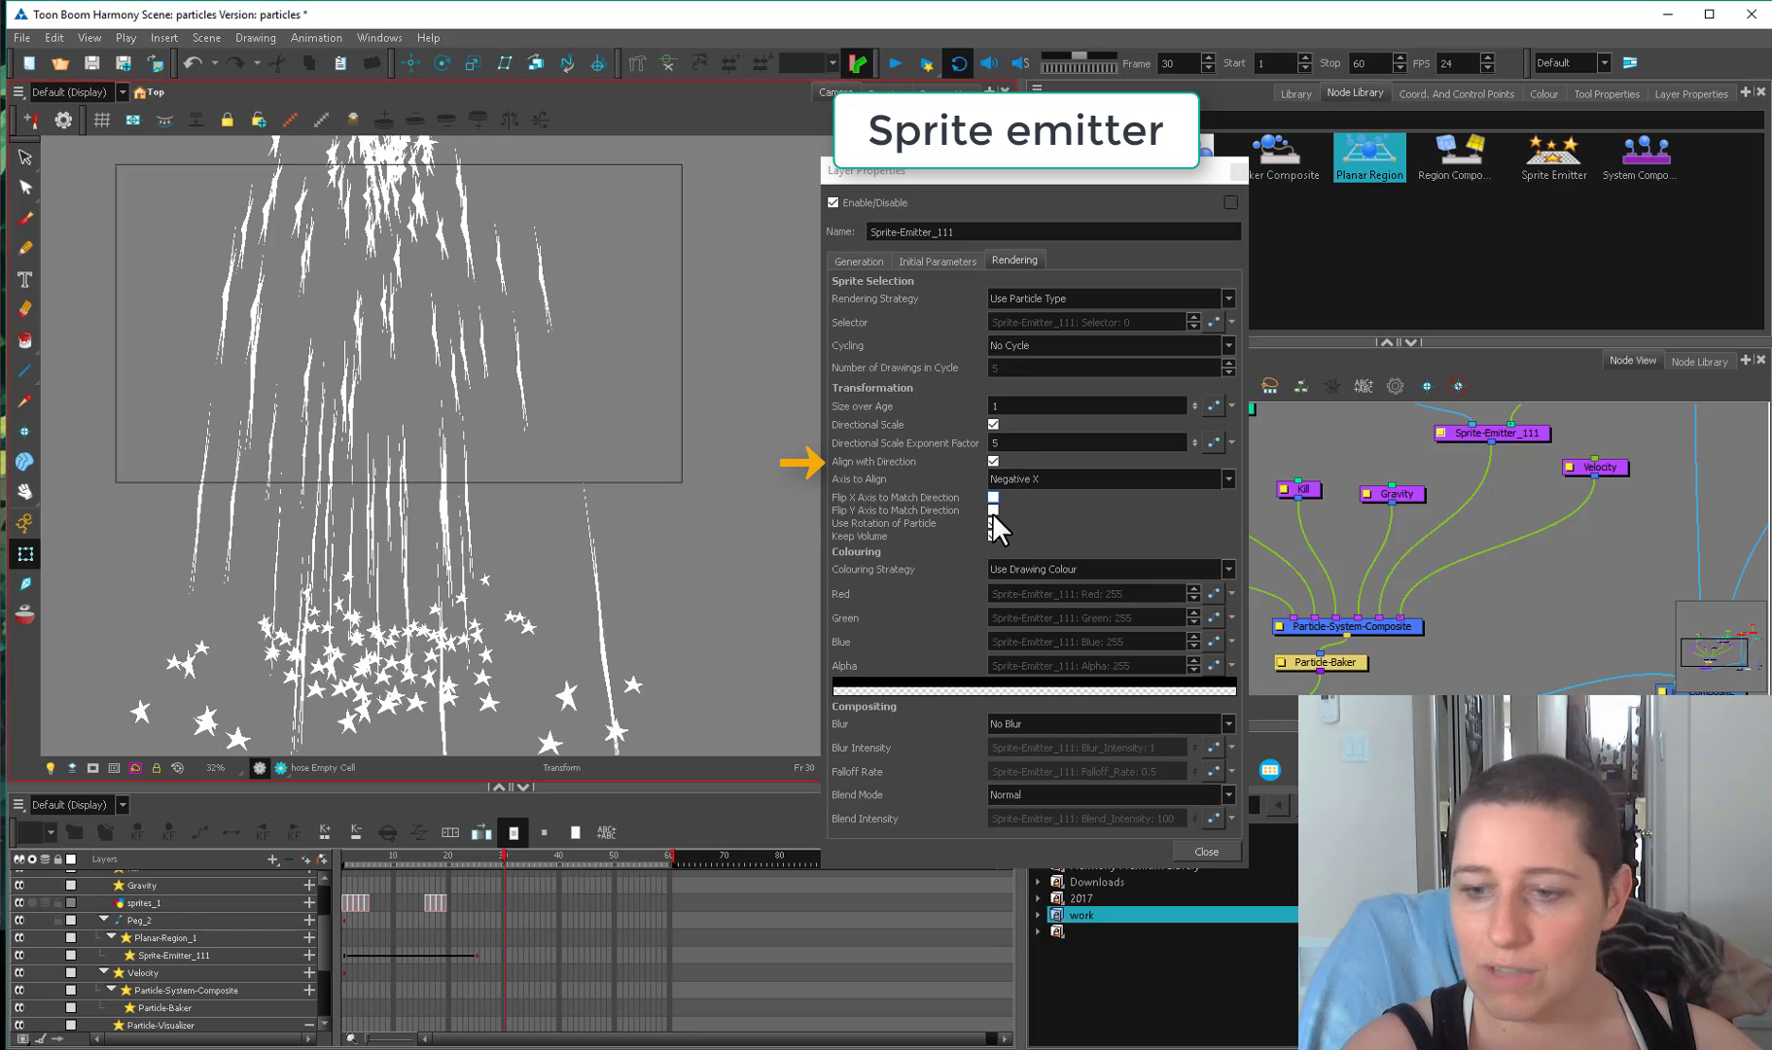
{"action": "left_click_drag", "start_coordinate": [641, 380], "coordinate": [661, 452]}
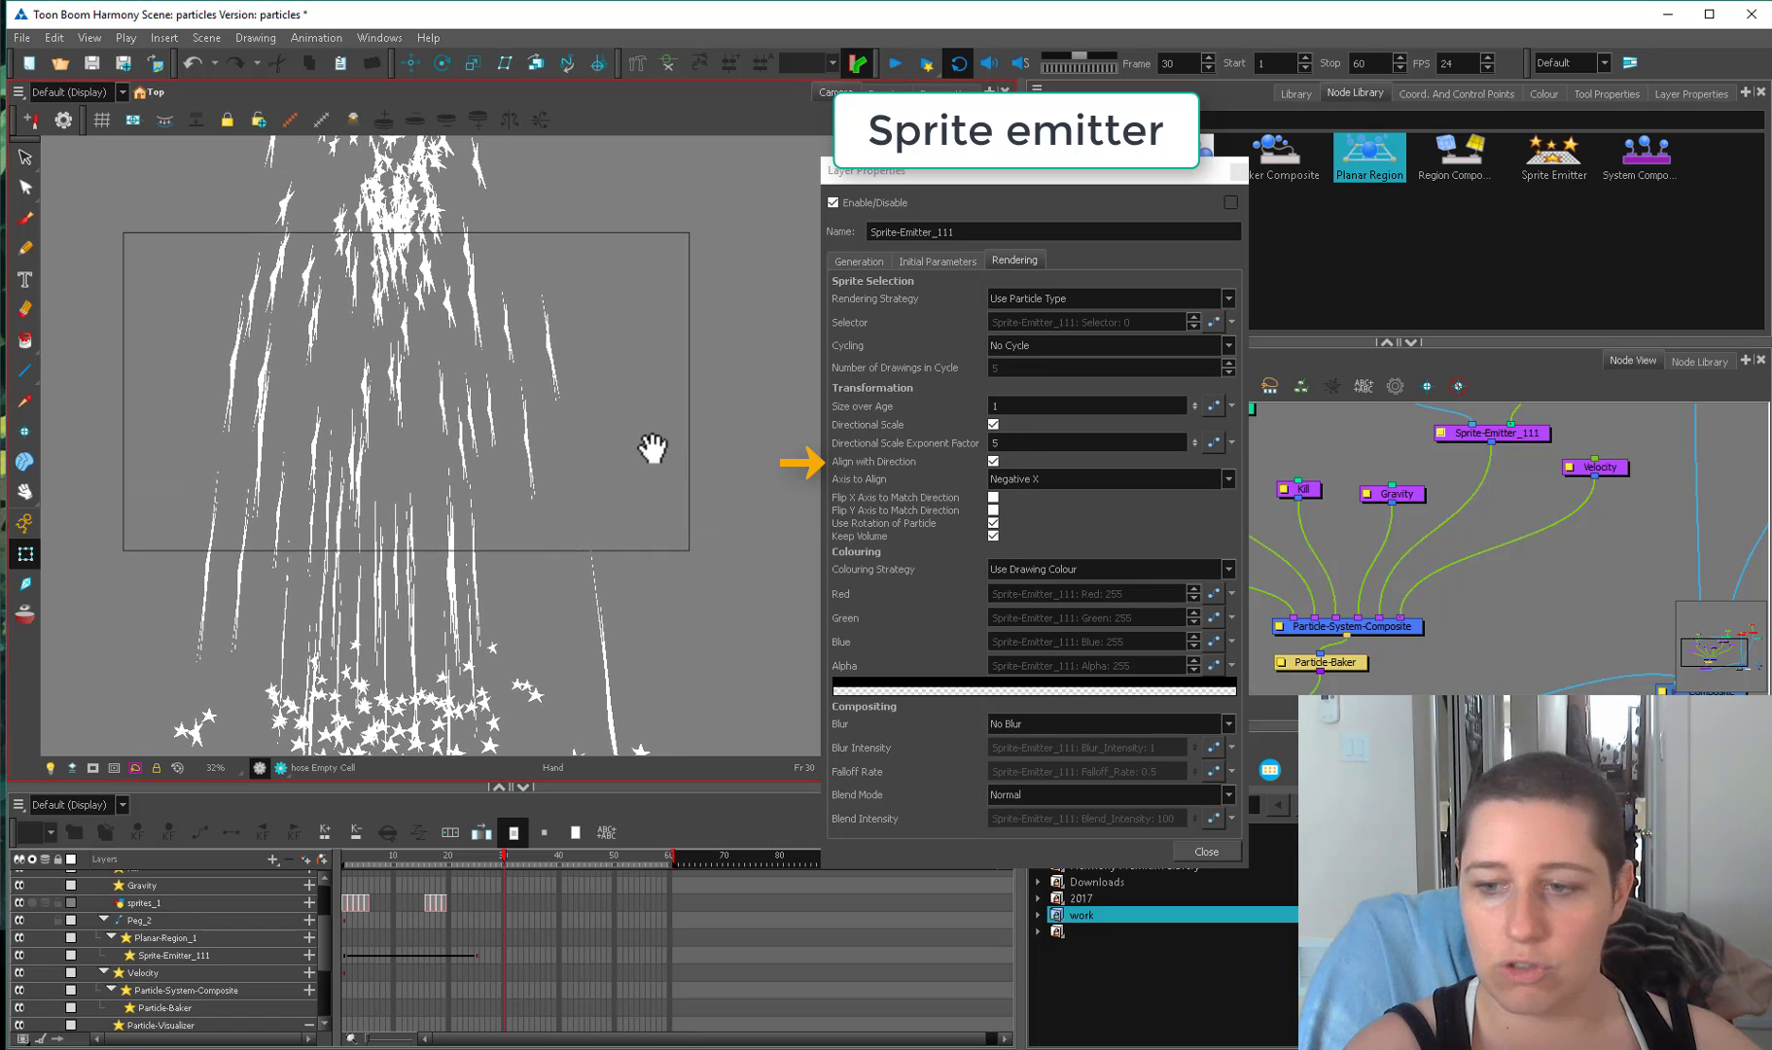
Set the Directional Scale Exponent Factor to 3 and preview the particles across the frames.
{"action": "double_click", "coordinate": [1010, 443]}
{"action": "type", "text": "3"}
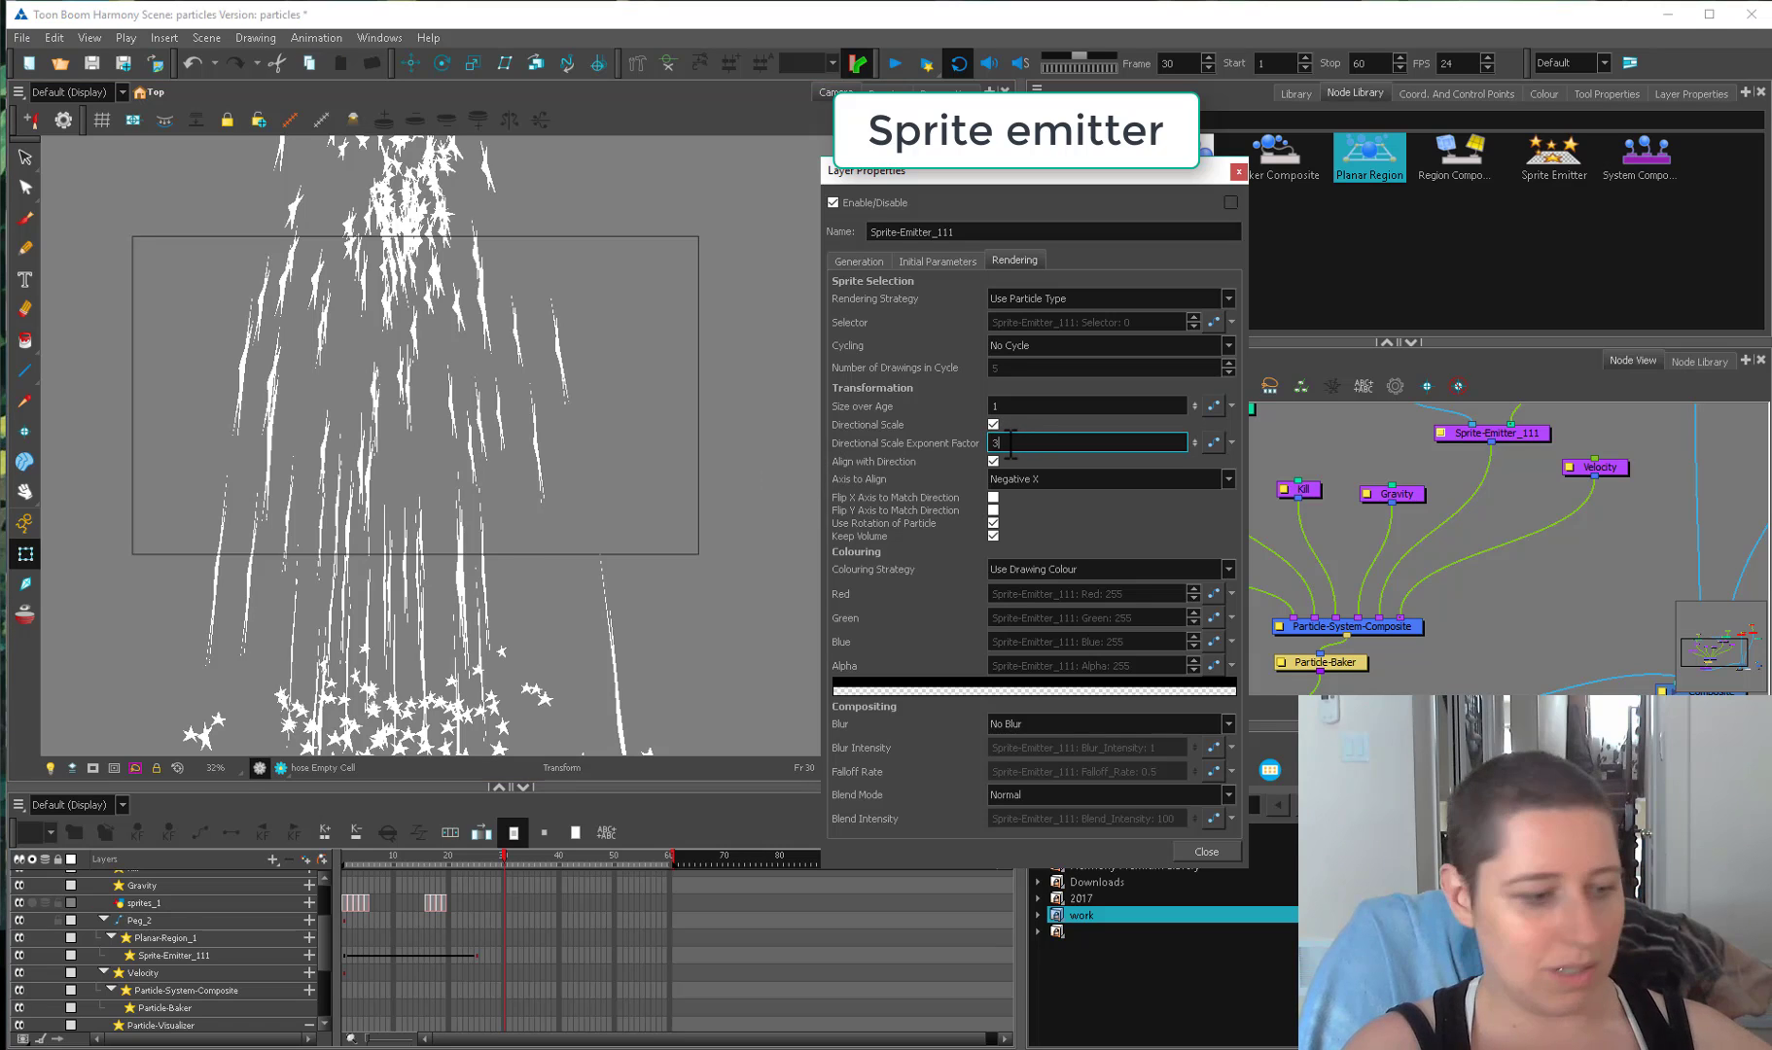
{"action": "key", "text": "Return"}
{"action": "left_click_drag", "start_coordinate": [630, 678], "coordinate": [615, 557]}
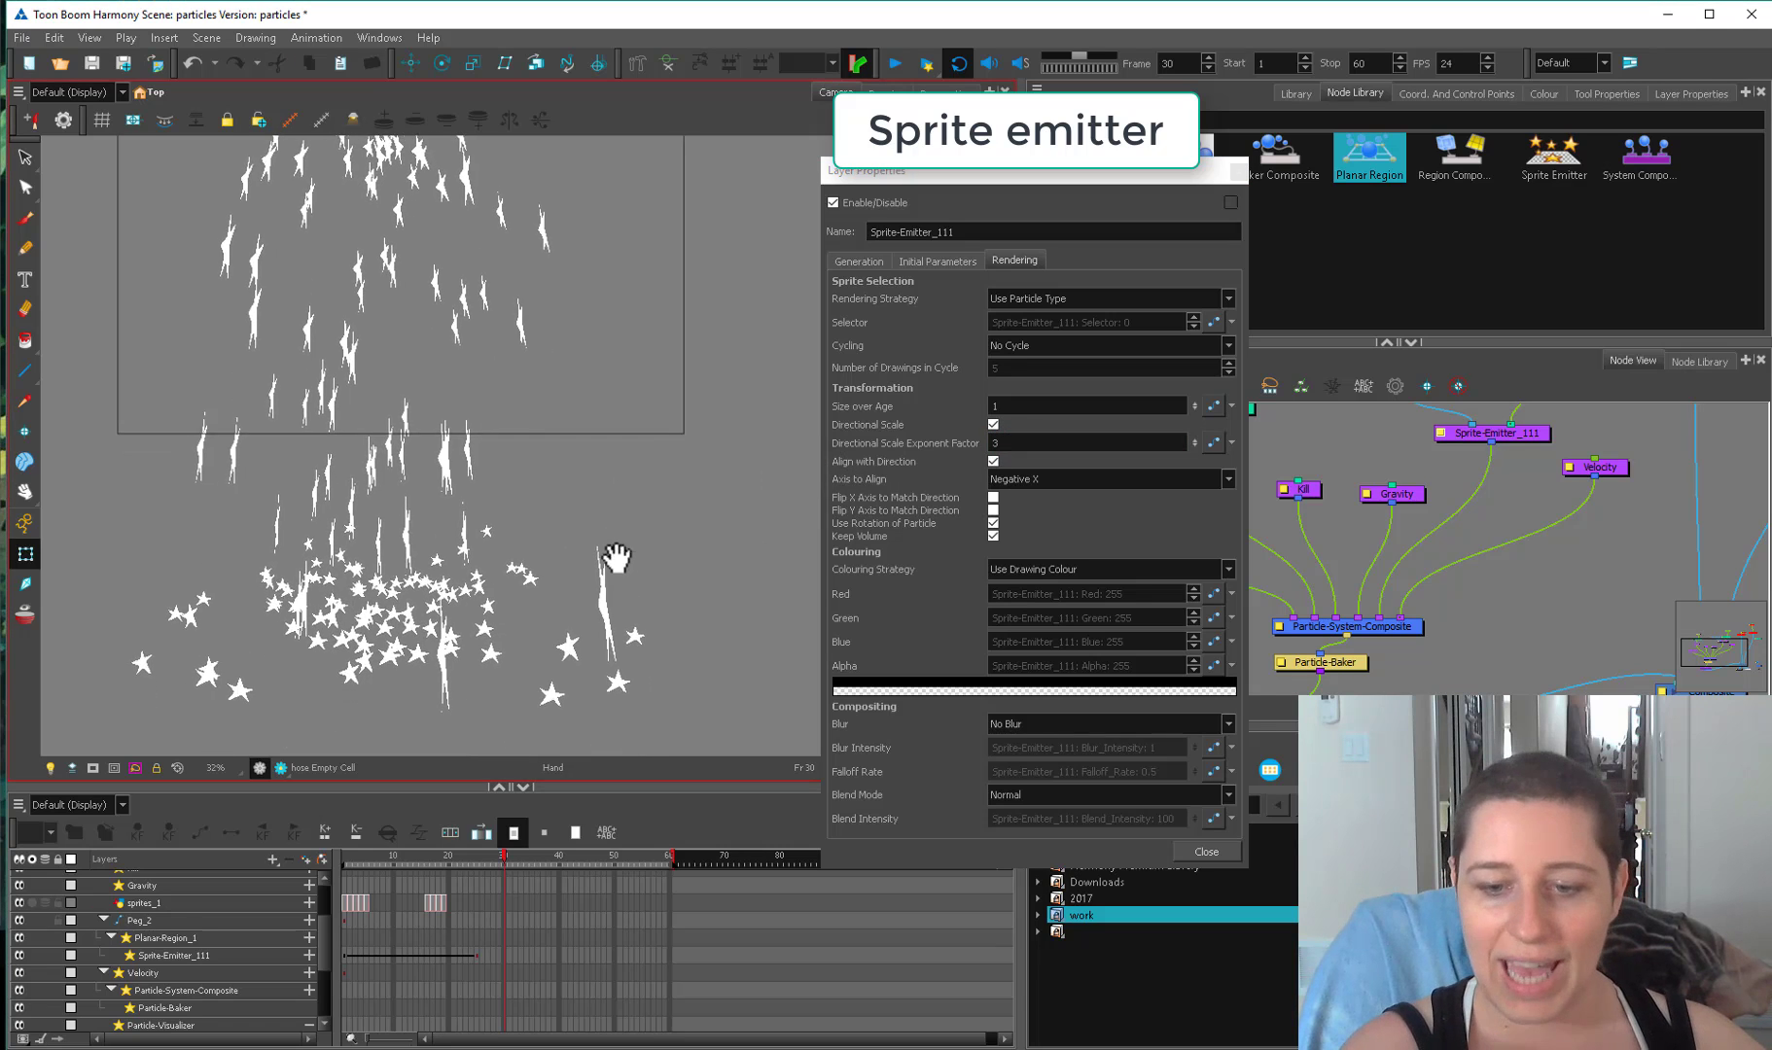
{"action": "scroll", "coordinate": [633, 506], "scroll_direction": "down", "scroll_amount": 2}
{"action": "left_click_drag", "start_coordinate": [371, 853], "coordinate": [562, 850]}
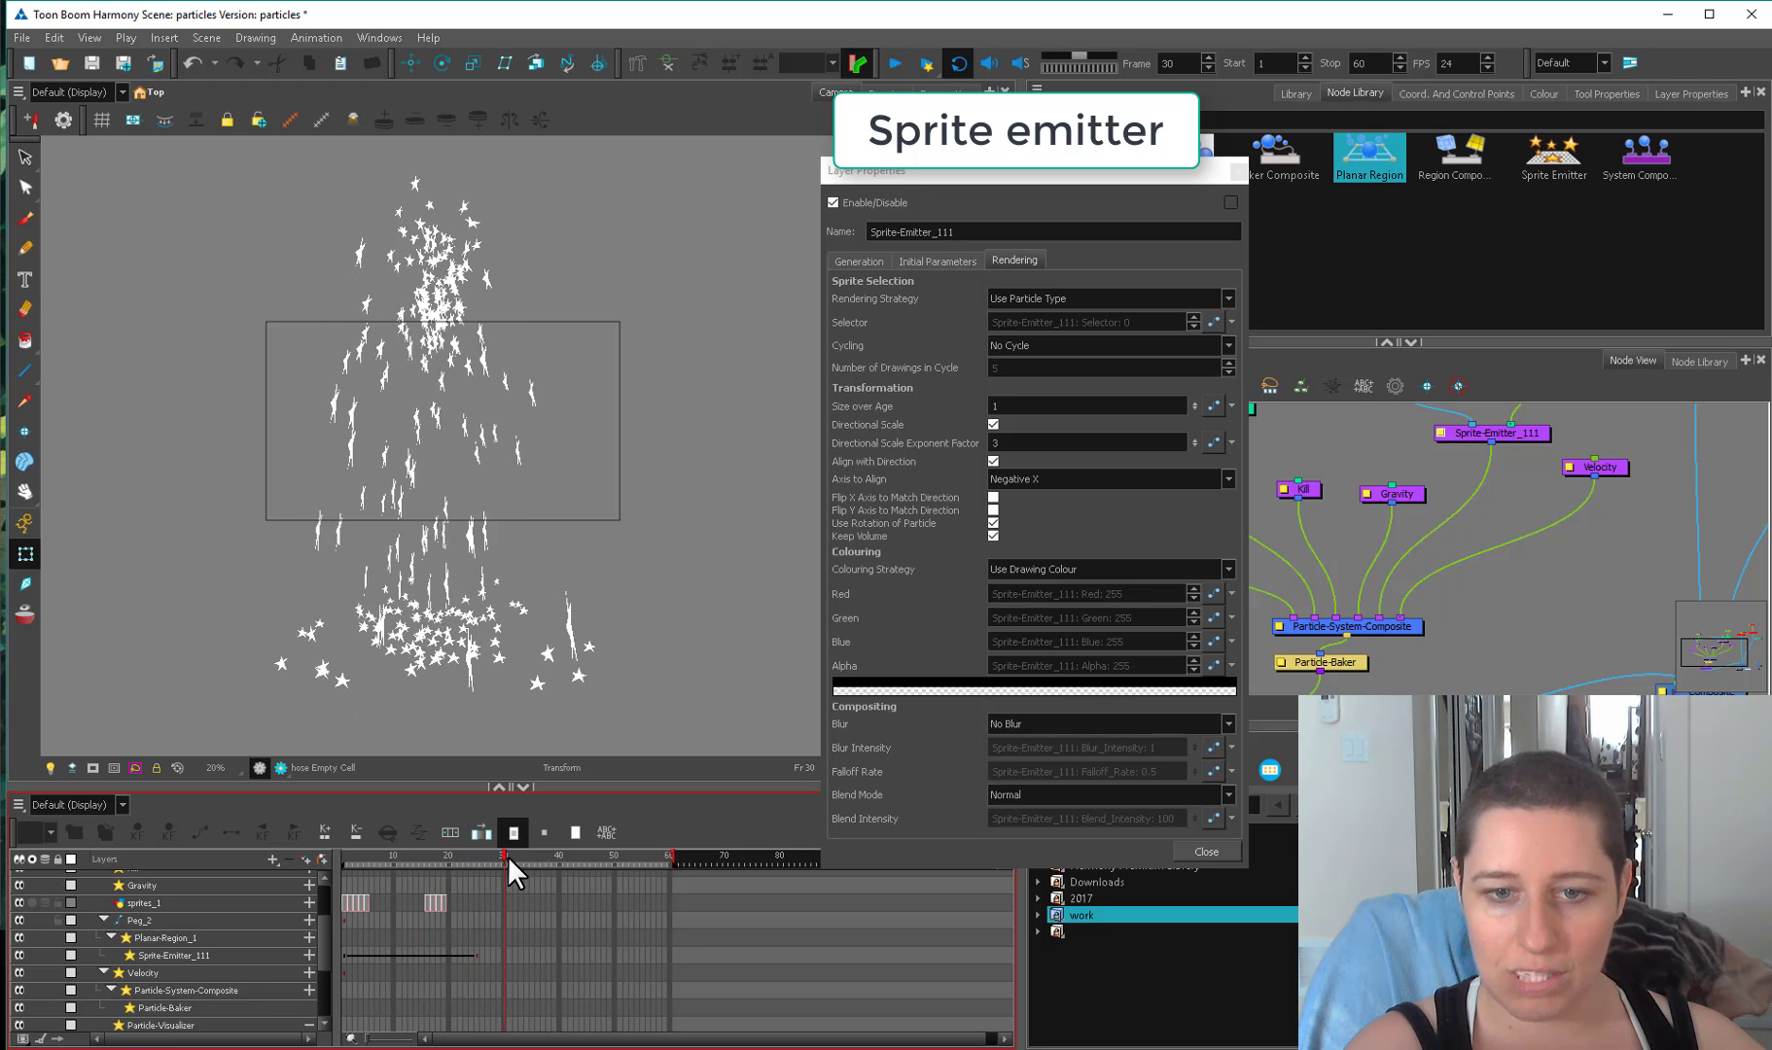
Try a Directional Scale Exponent Factor of 11, replace it with 4, and preview the particle animation.
{"action": "double_click", "coordinate": [1016, 443]}
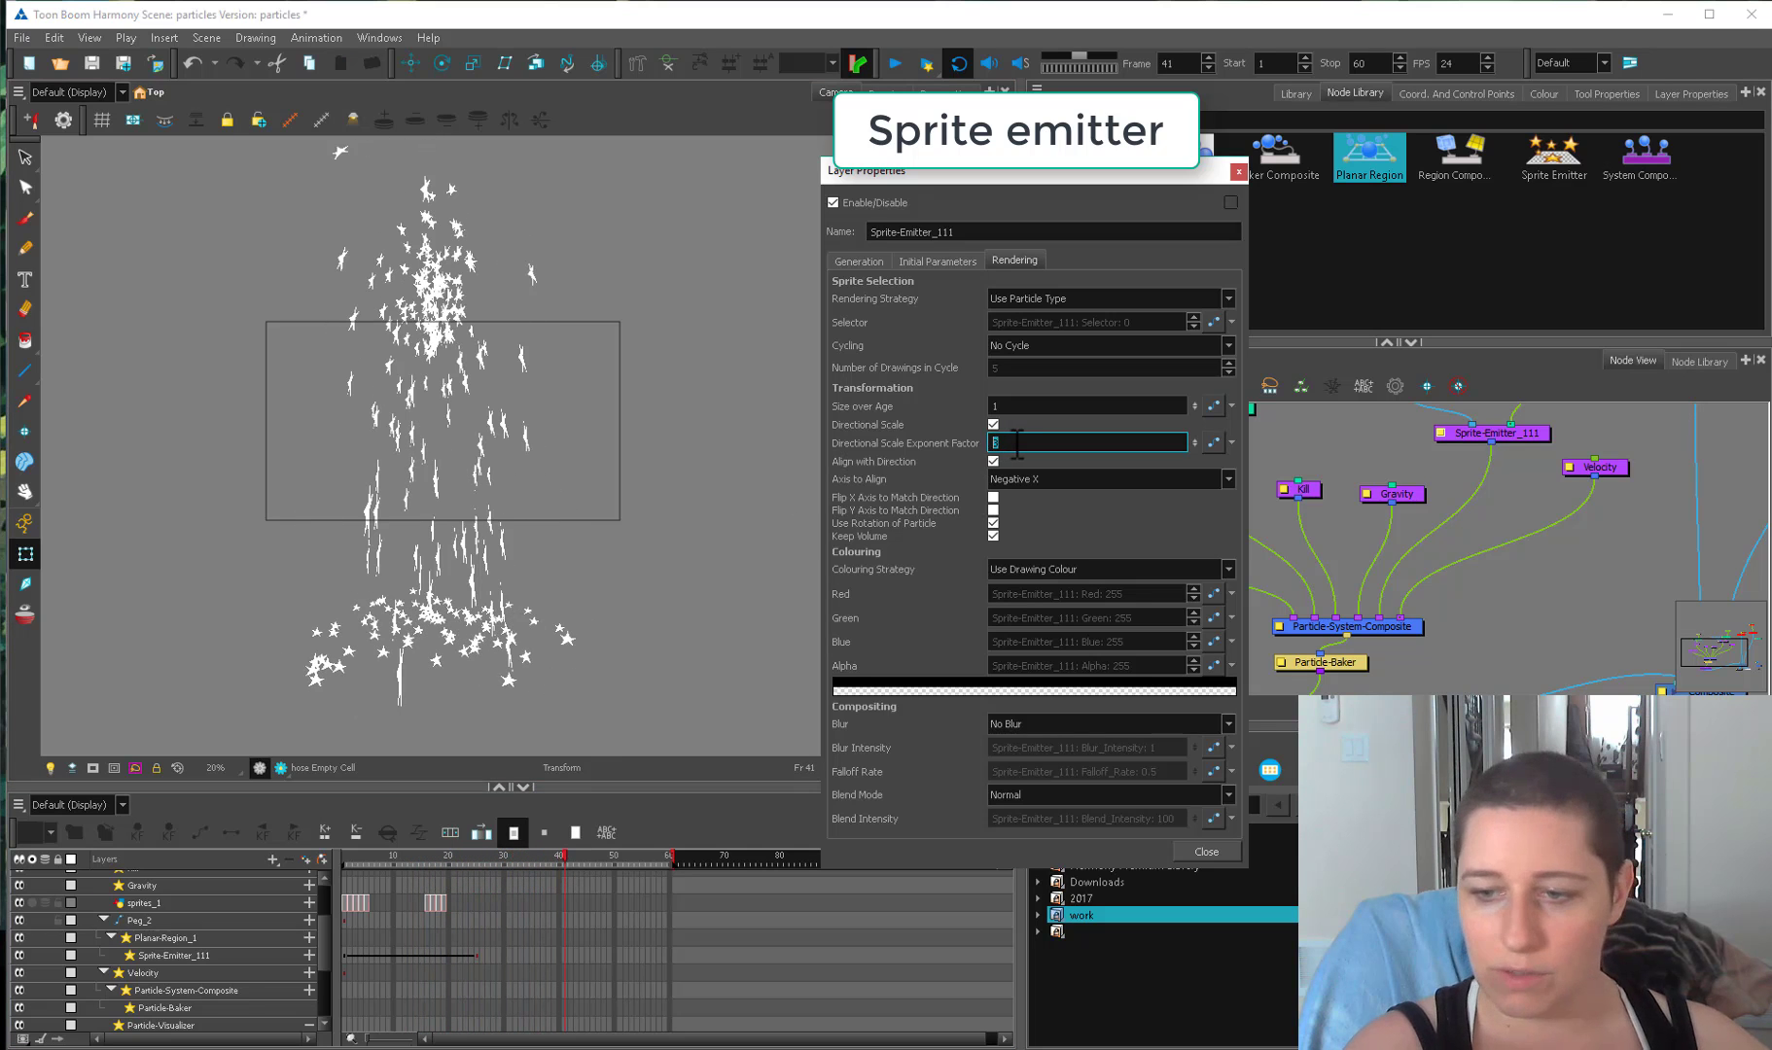
{"action": "type", "text": "11"}
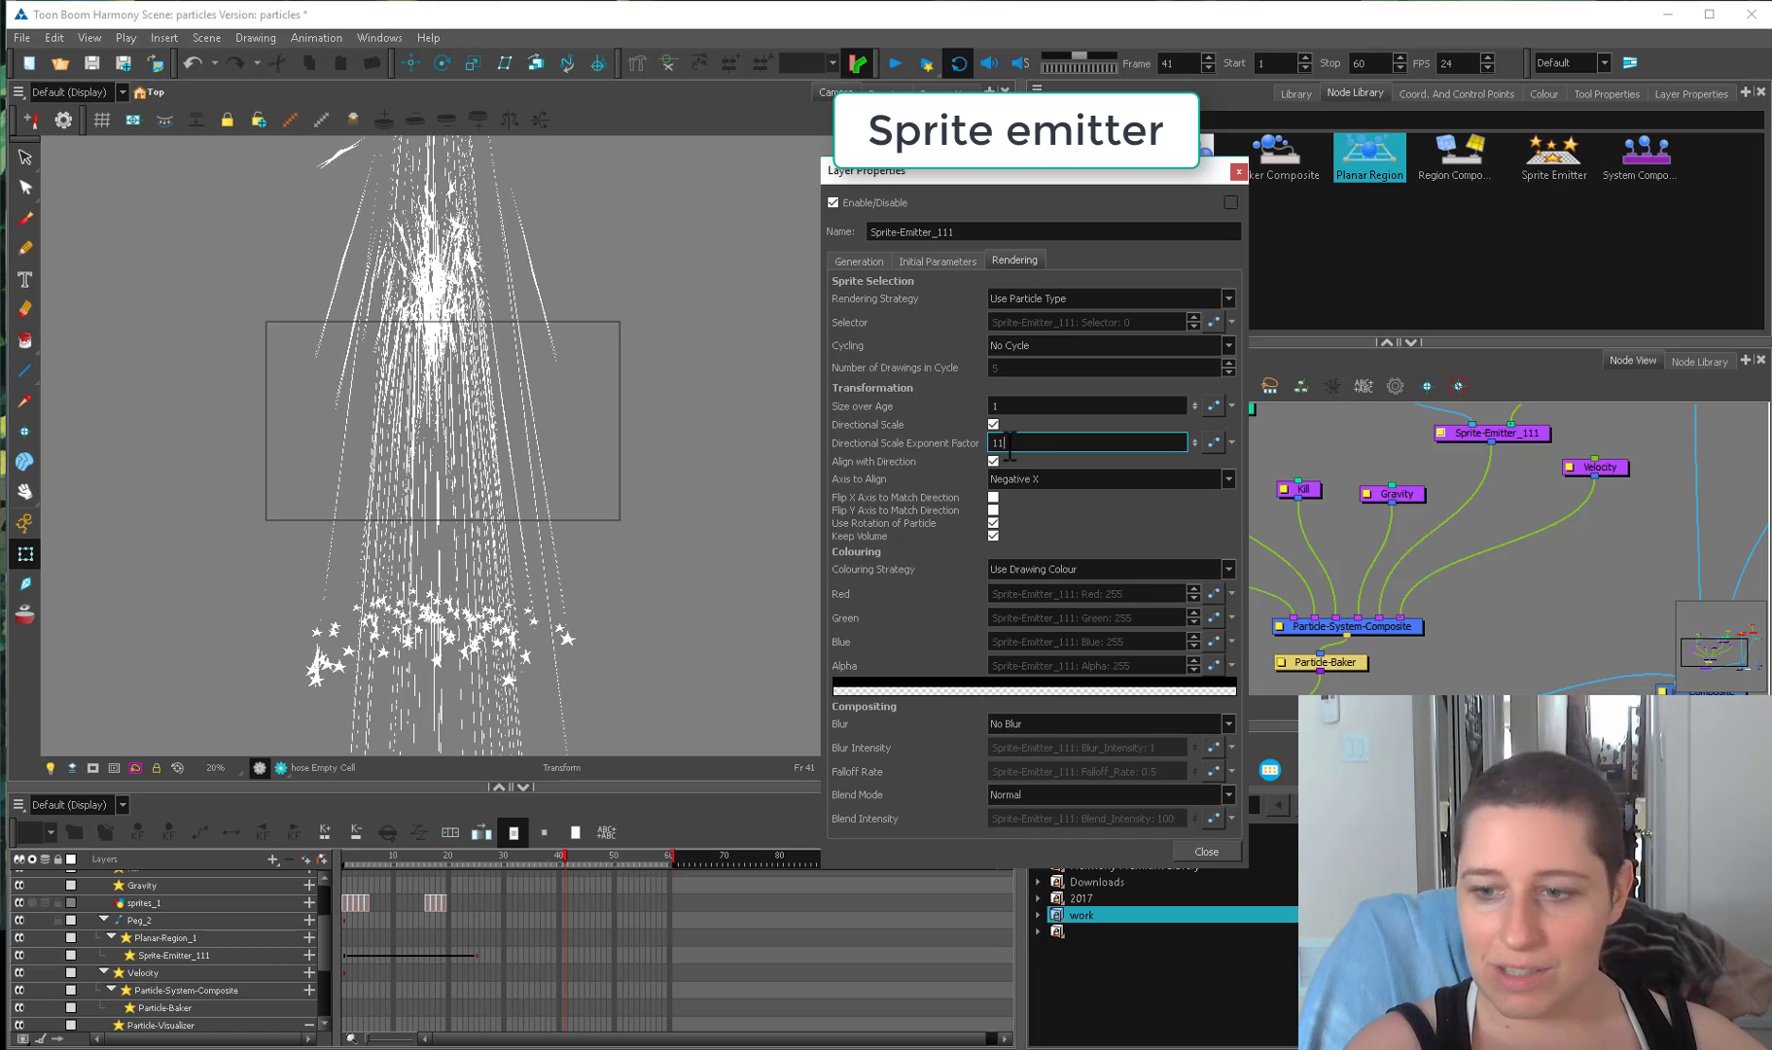
{"action": "key", "text": "BackSpace"}
{"action": "key", "text": "BackSpace"}
{"action": "type", "text": "4"}
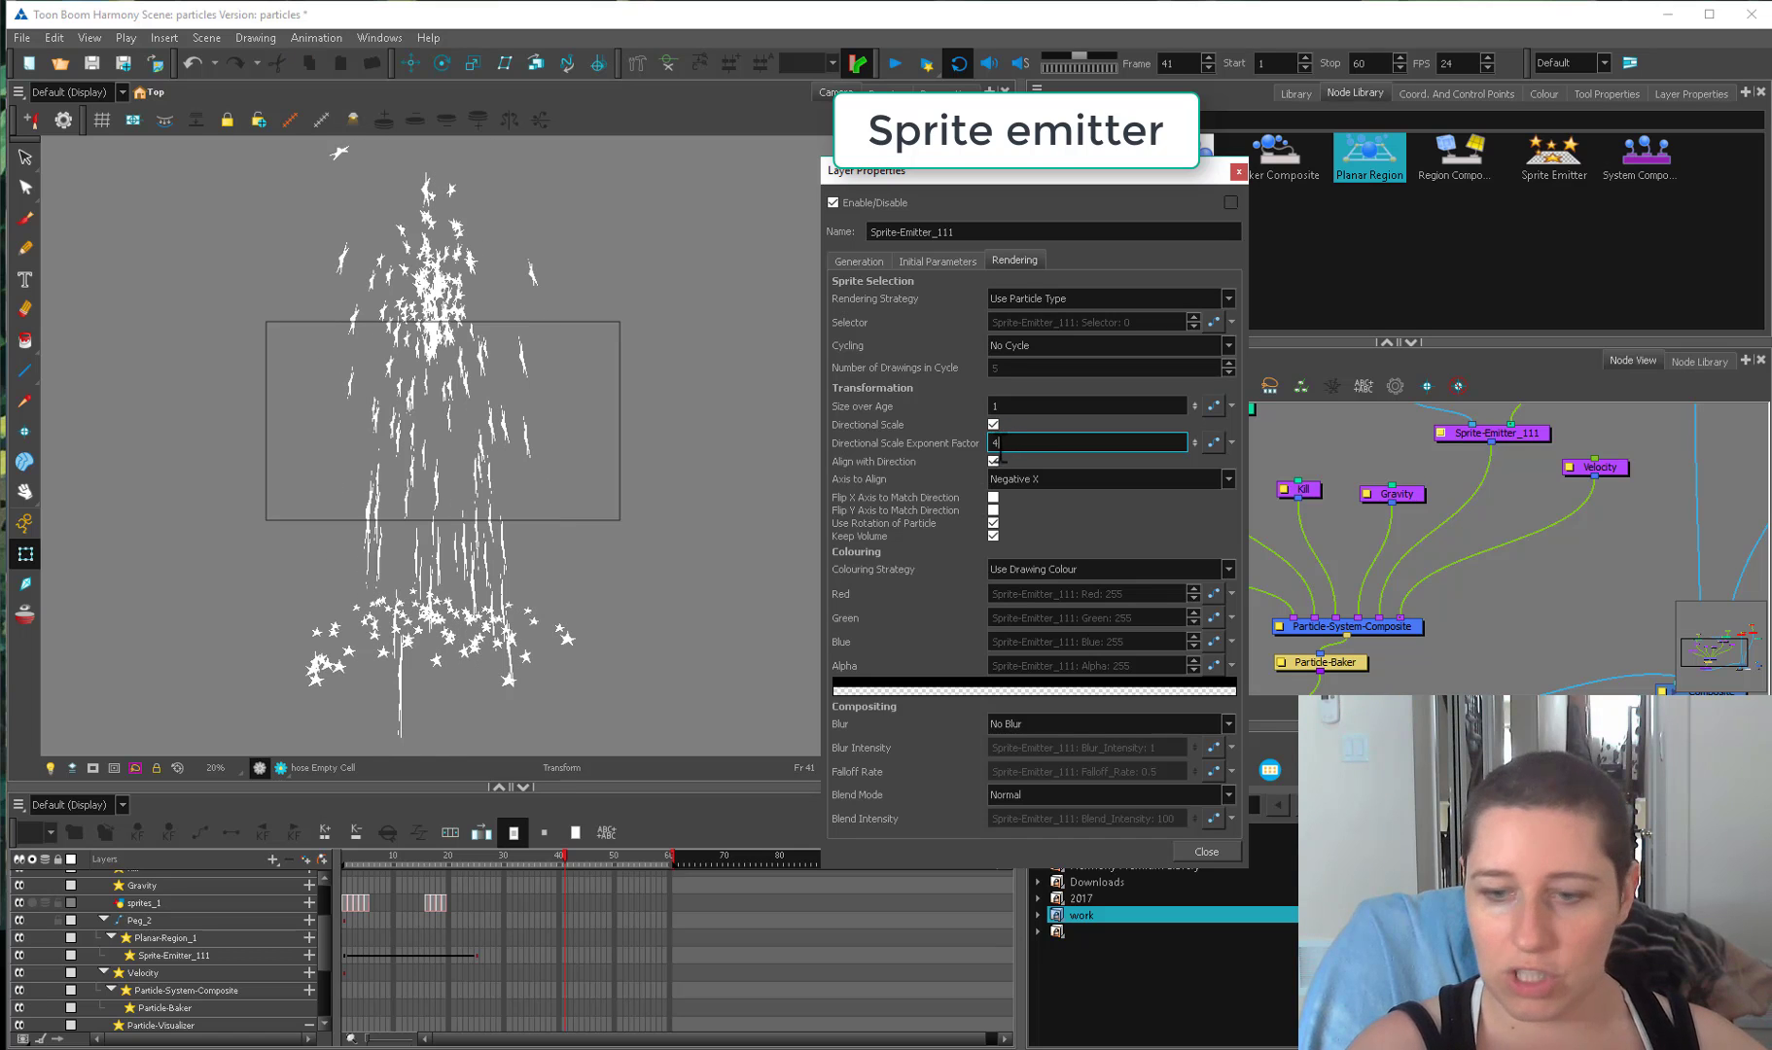
{"action": "left_click_drag", "start_coordinate": [370, 865], "coordinate": [461, 837]}
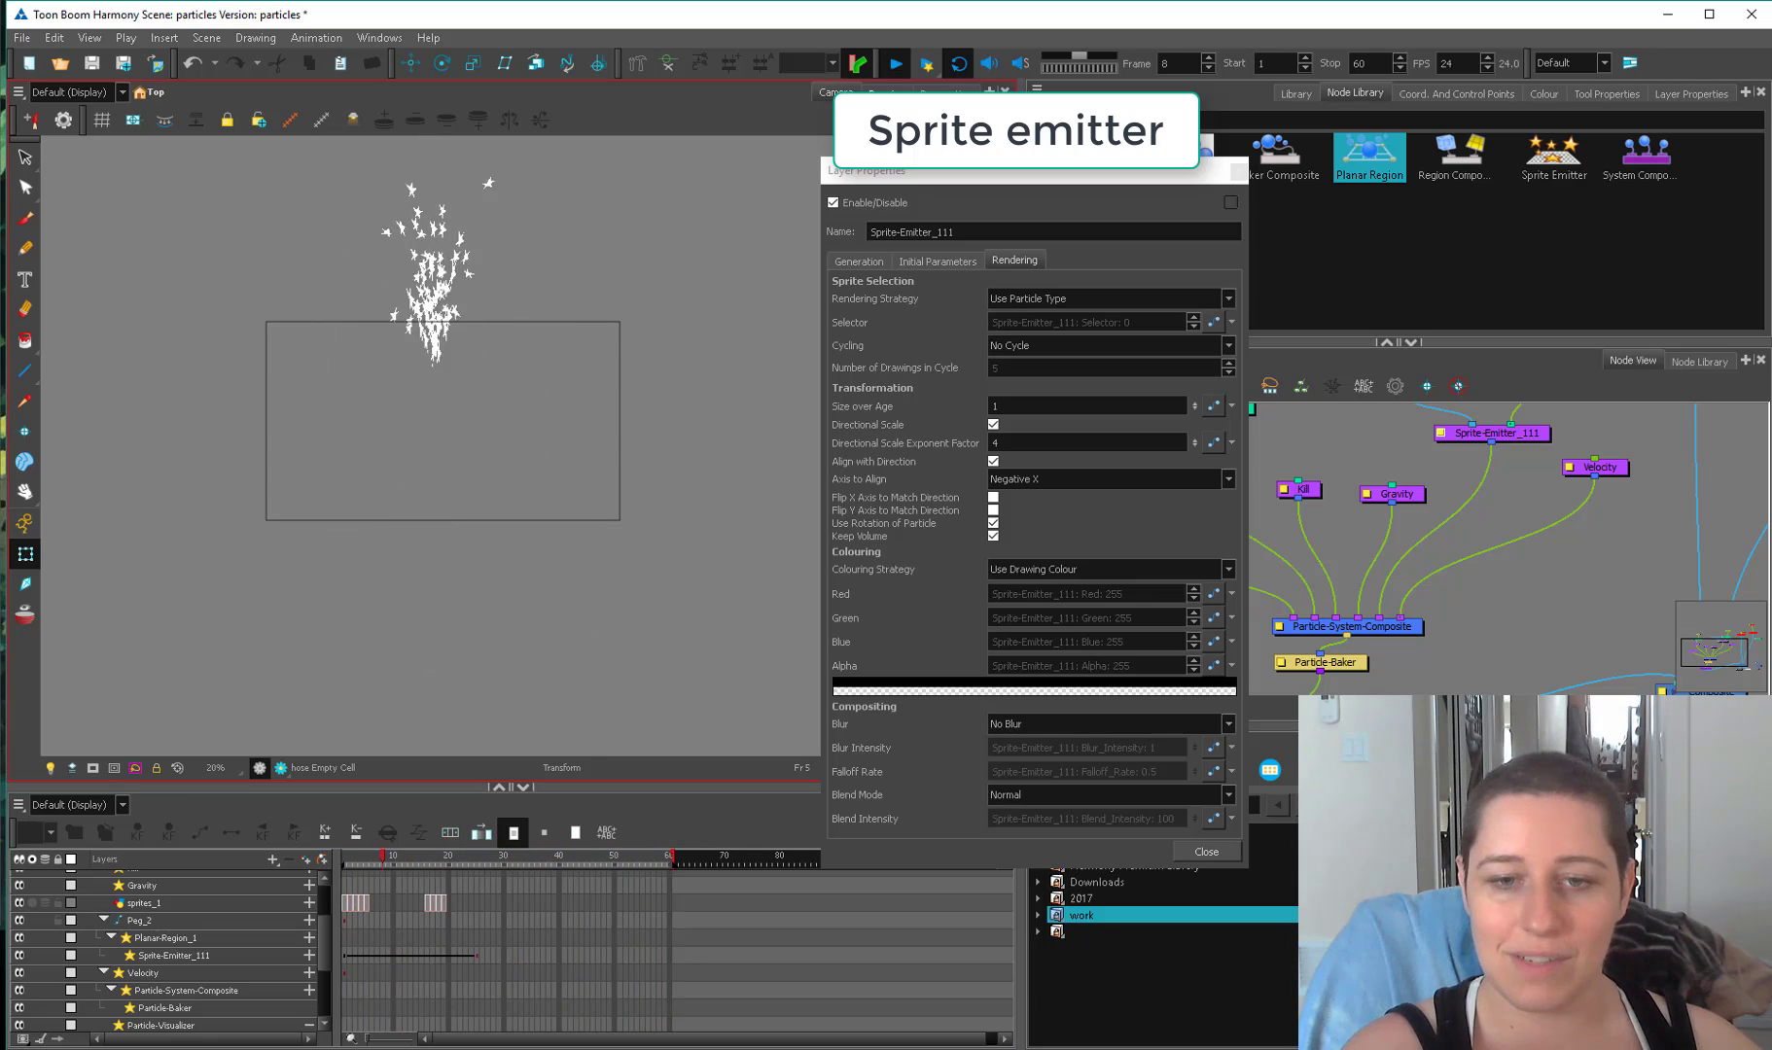
Set the Directional Scale Exponent Factor to 7 and preview the longer particle streaks.
{"action": "double_click", "coordinate": [995, 444]}
{"action": "type", "text": "7"}
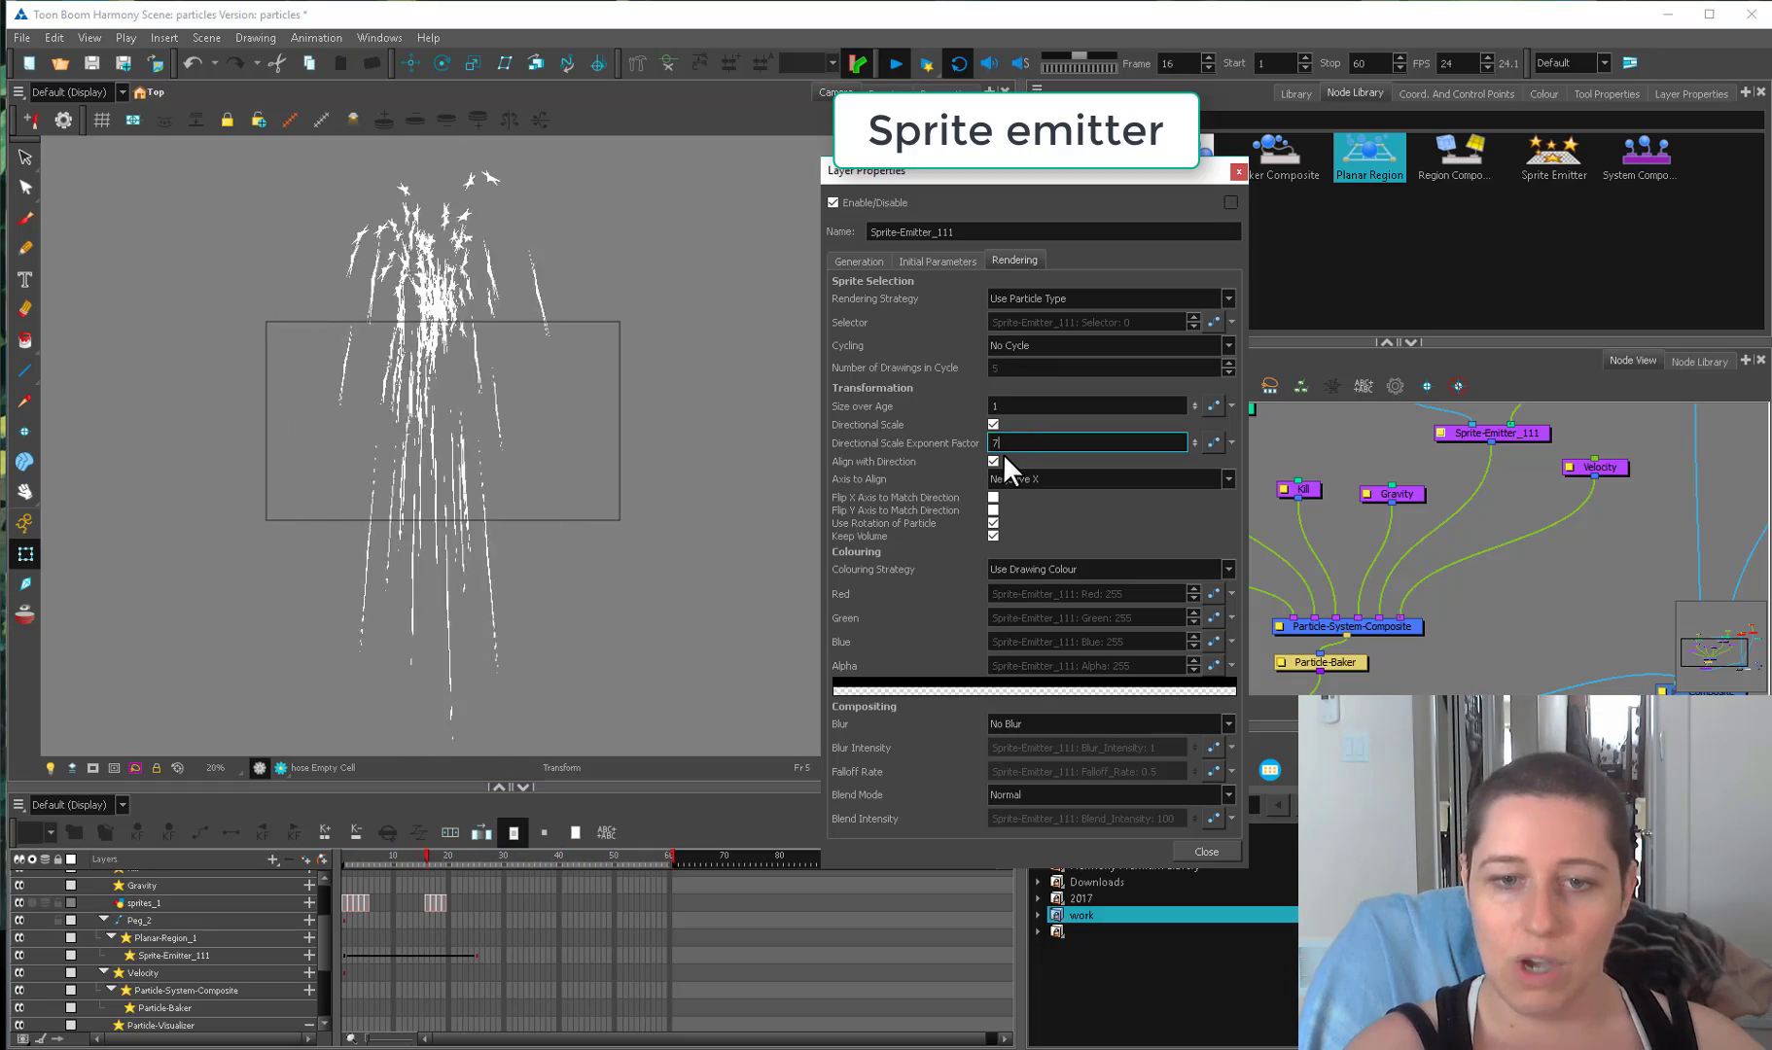
{"action": "left_click", "coordinate": [659, 341]}
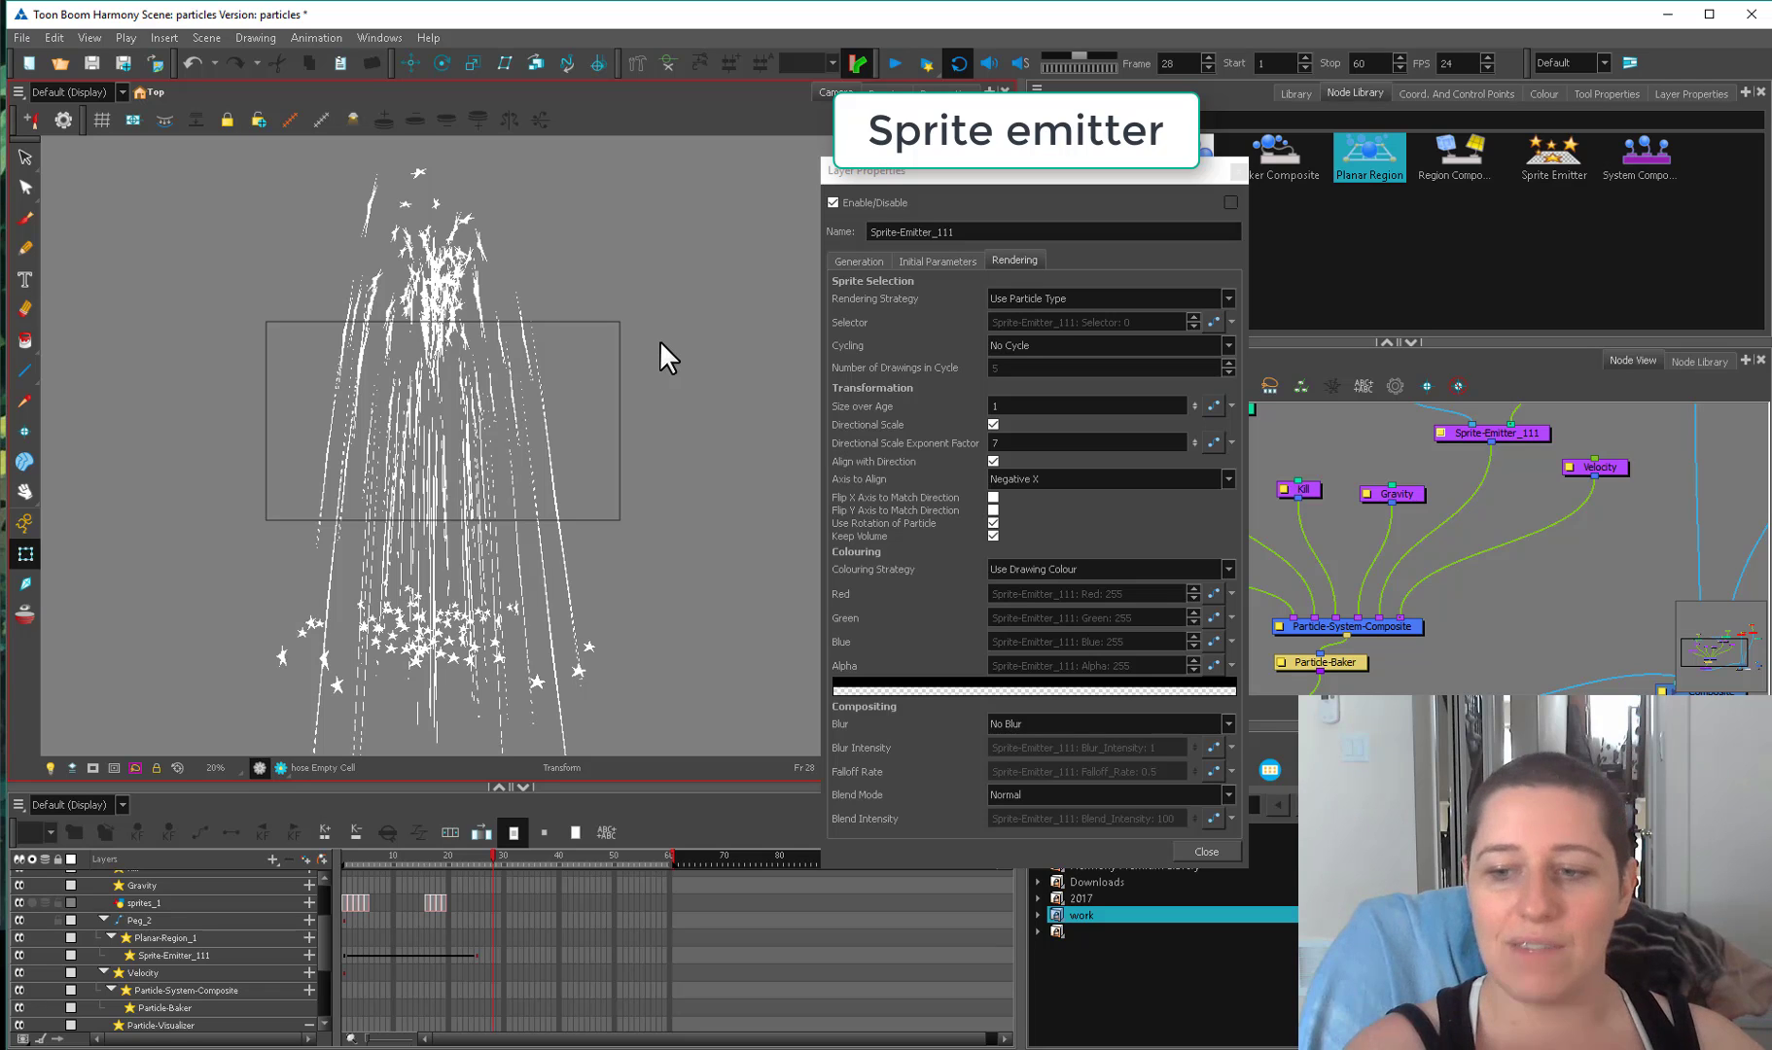
Reduce the Directional Scale Exponent Factor to 2.
{"action": "left_click", "coordinate": [994, 448]}
{"action": "type", "text": "5"}
{"action": "double_click", "coordinate": [1010, 447]}
{"action": "type", "text": "2"}
{"action": "key", "text": "Return"}
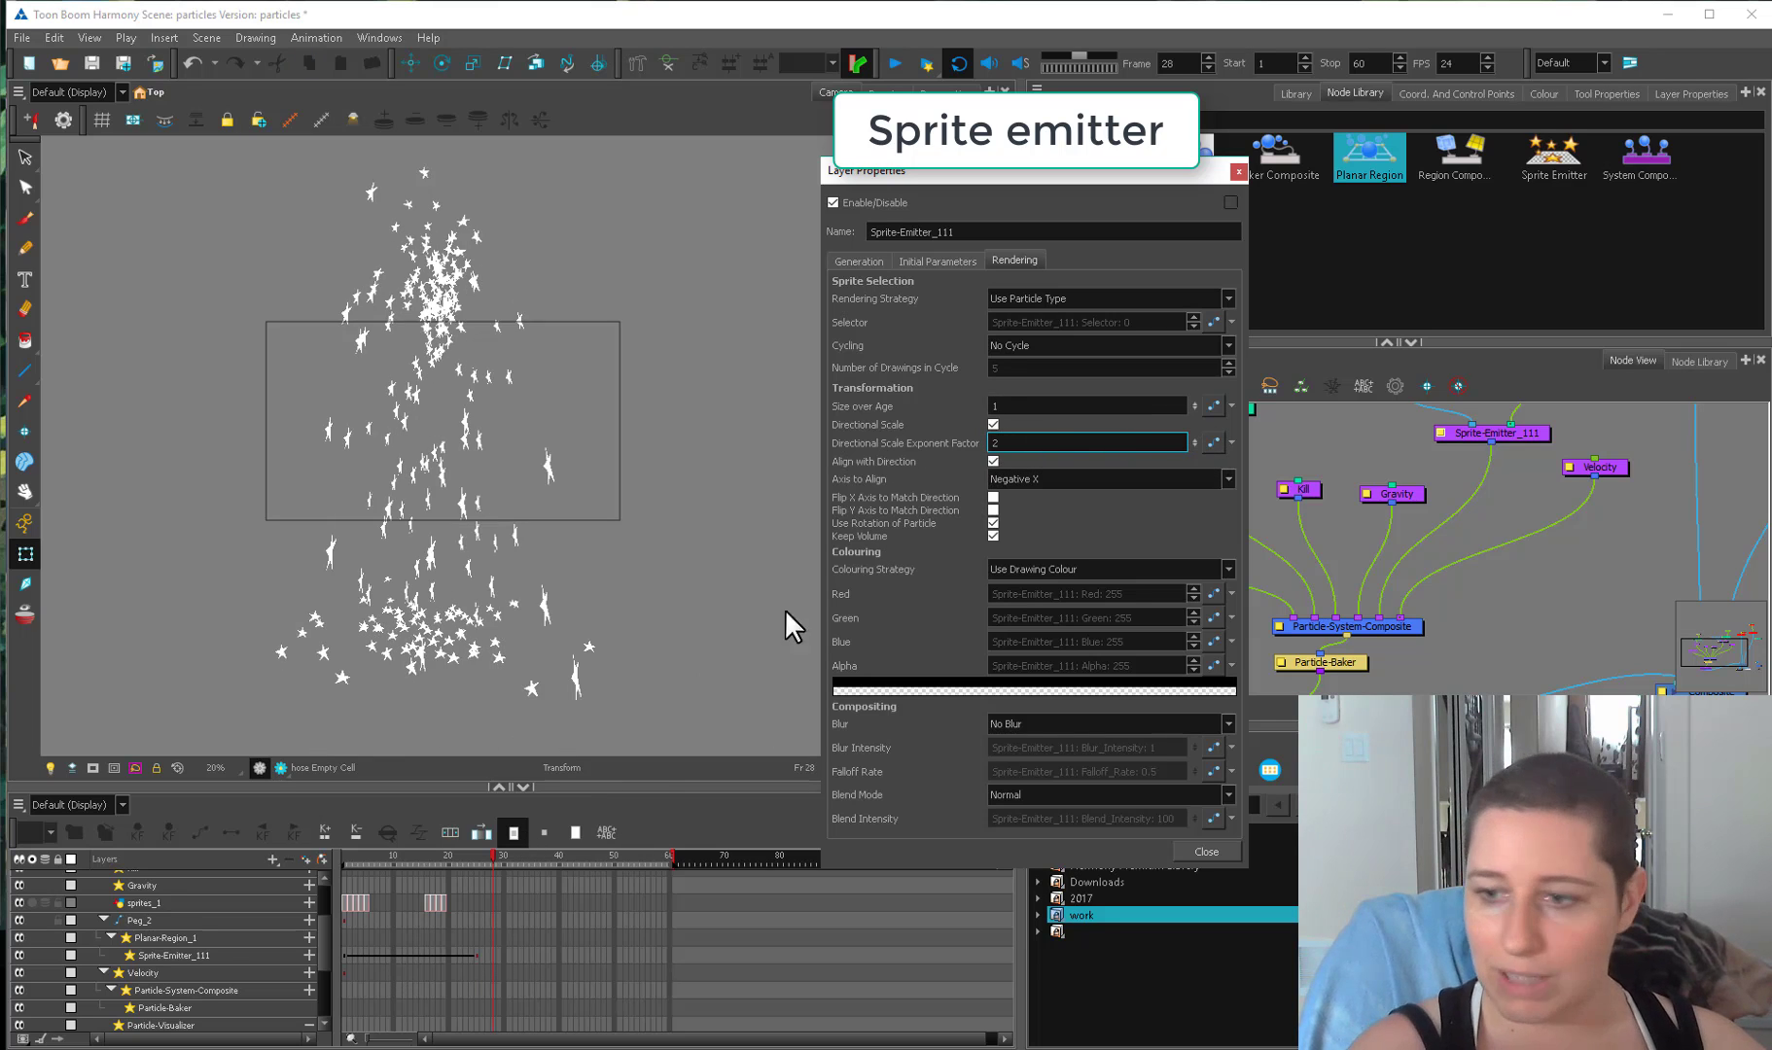
Link the Directional Scale Exponent Factor to a function, keyframe frames 1 and 25, and open its curve.
{"action": "left_click", "coordinate": [1213, 442]}
{"action": "left_click", "coordinate": [345, 956]}
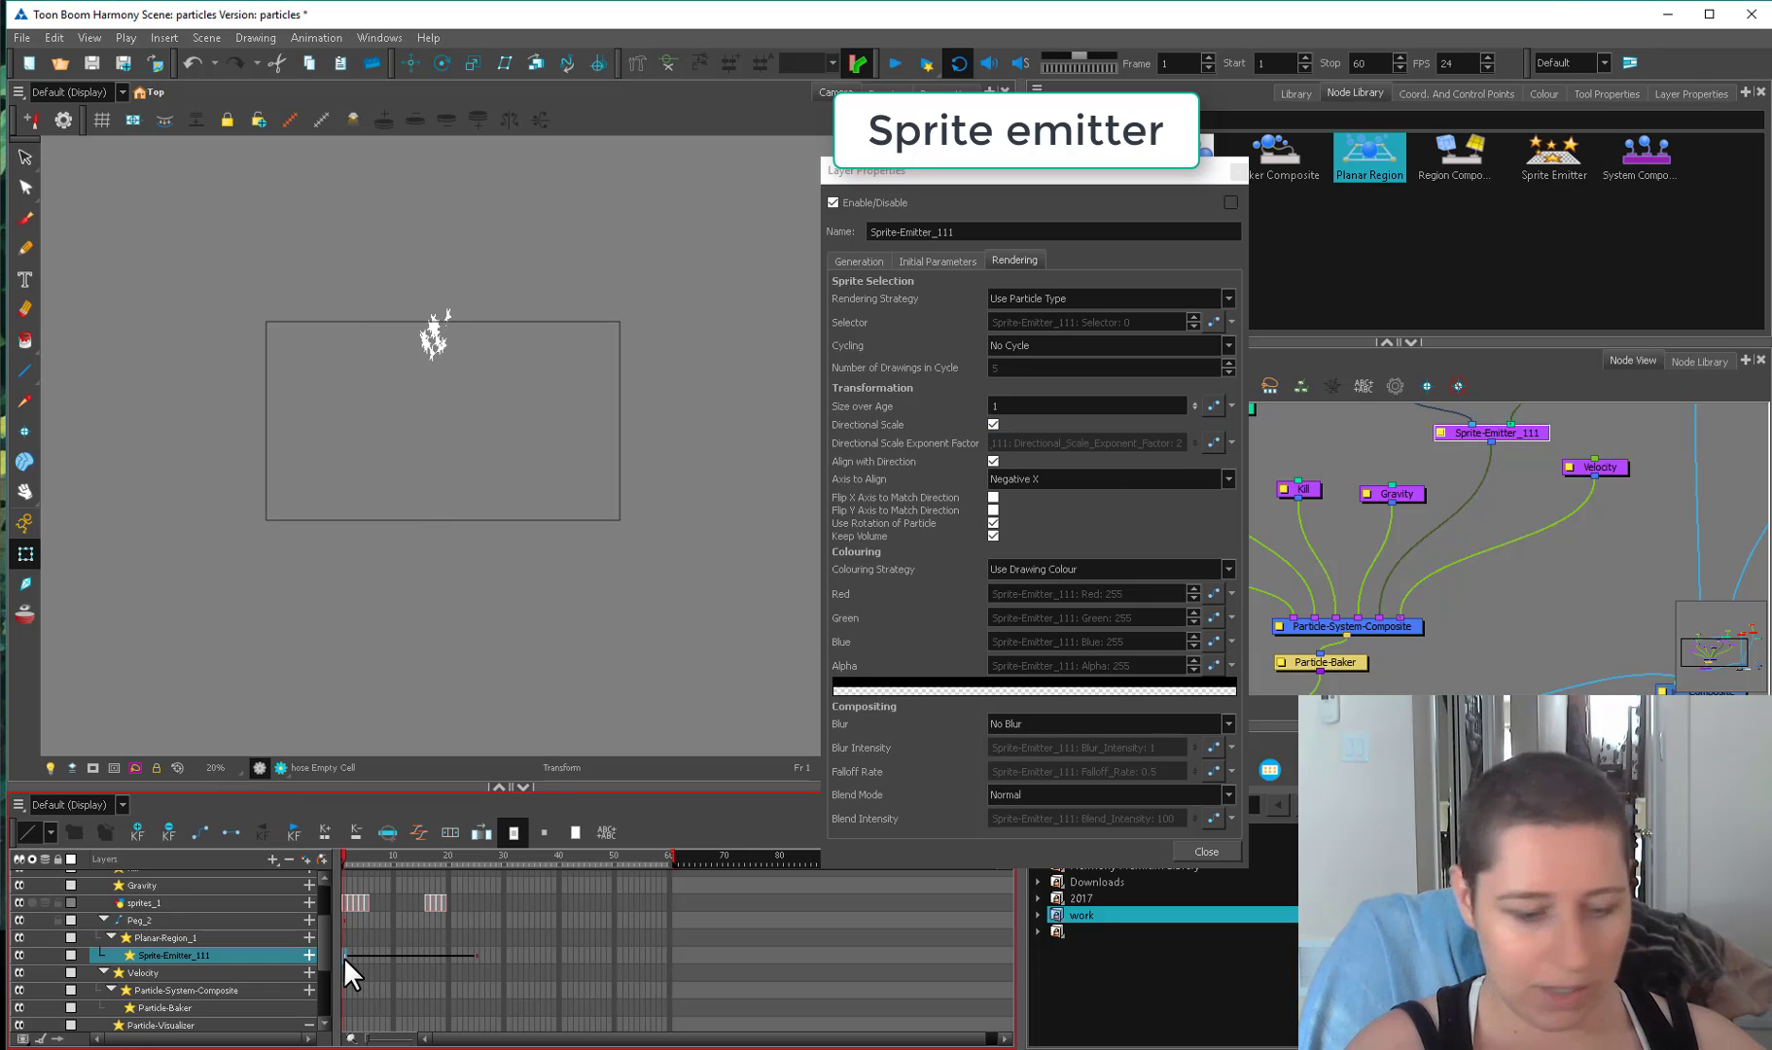
{"action": "left_click", "coordinate": [478, 956]}
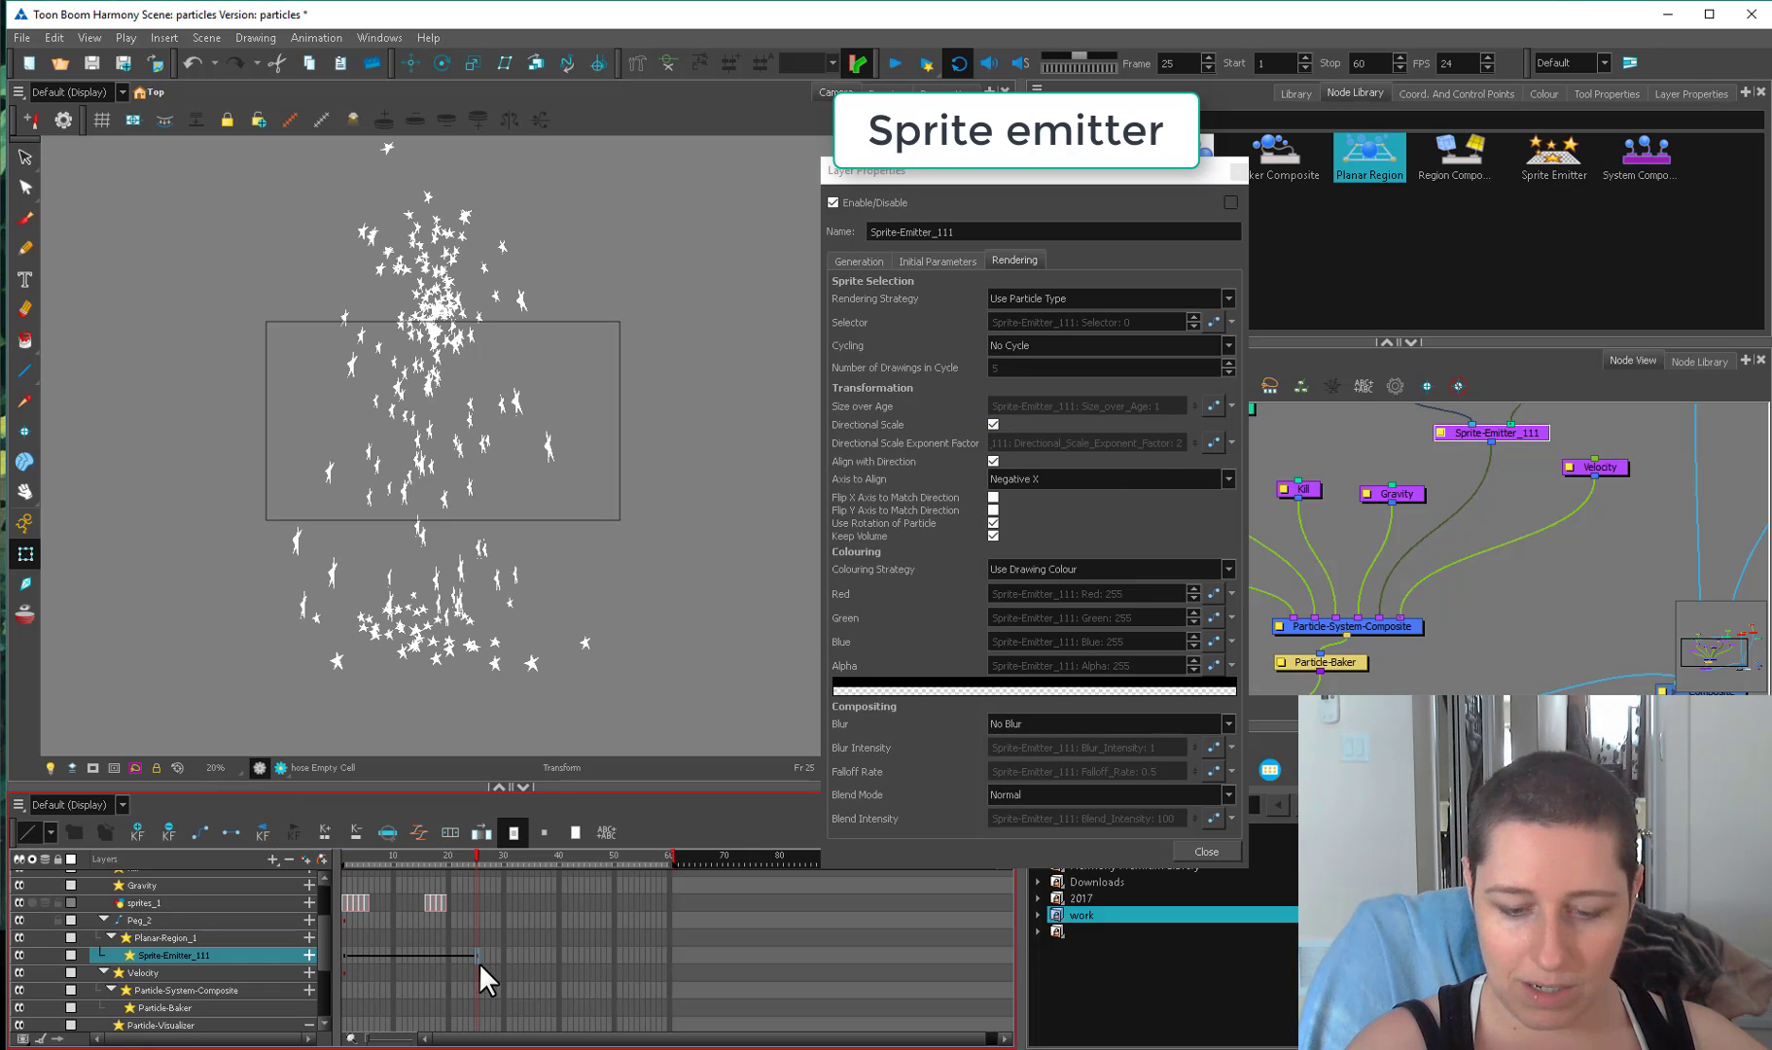
{"action": "left_click", "coordinate": [1213, 443]}
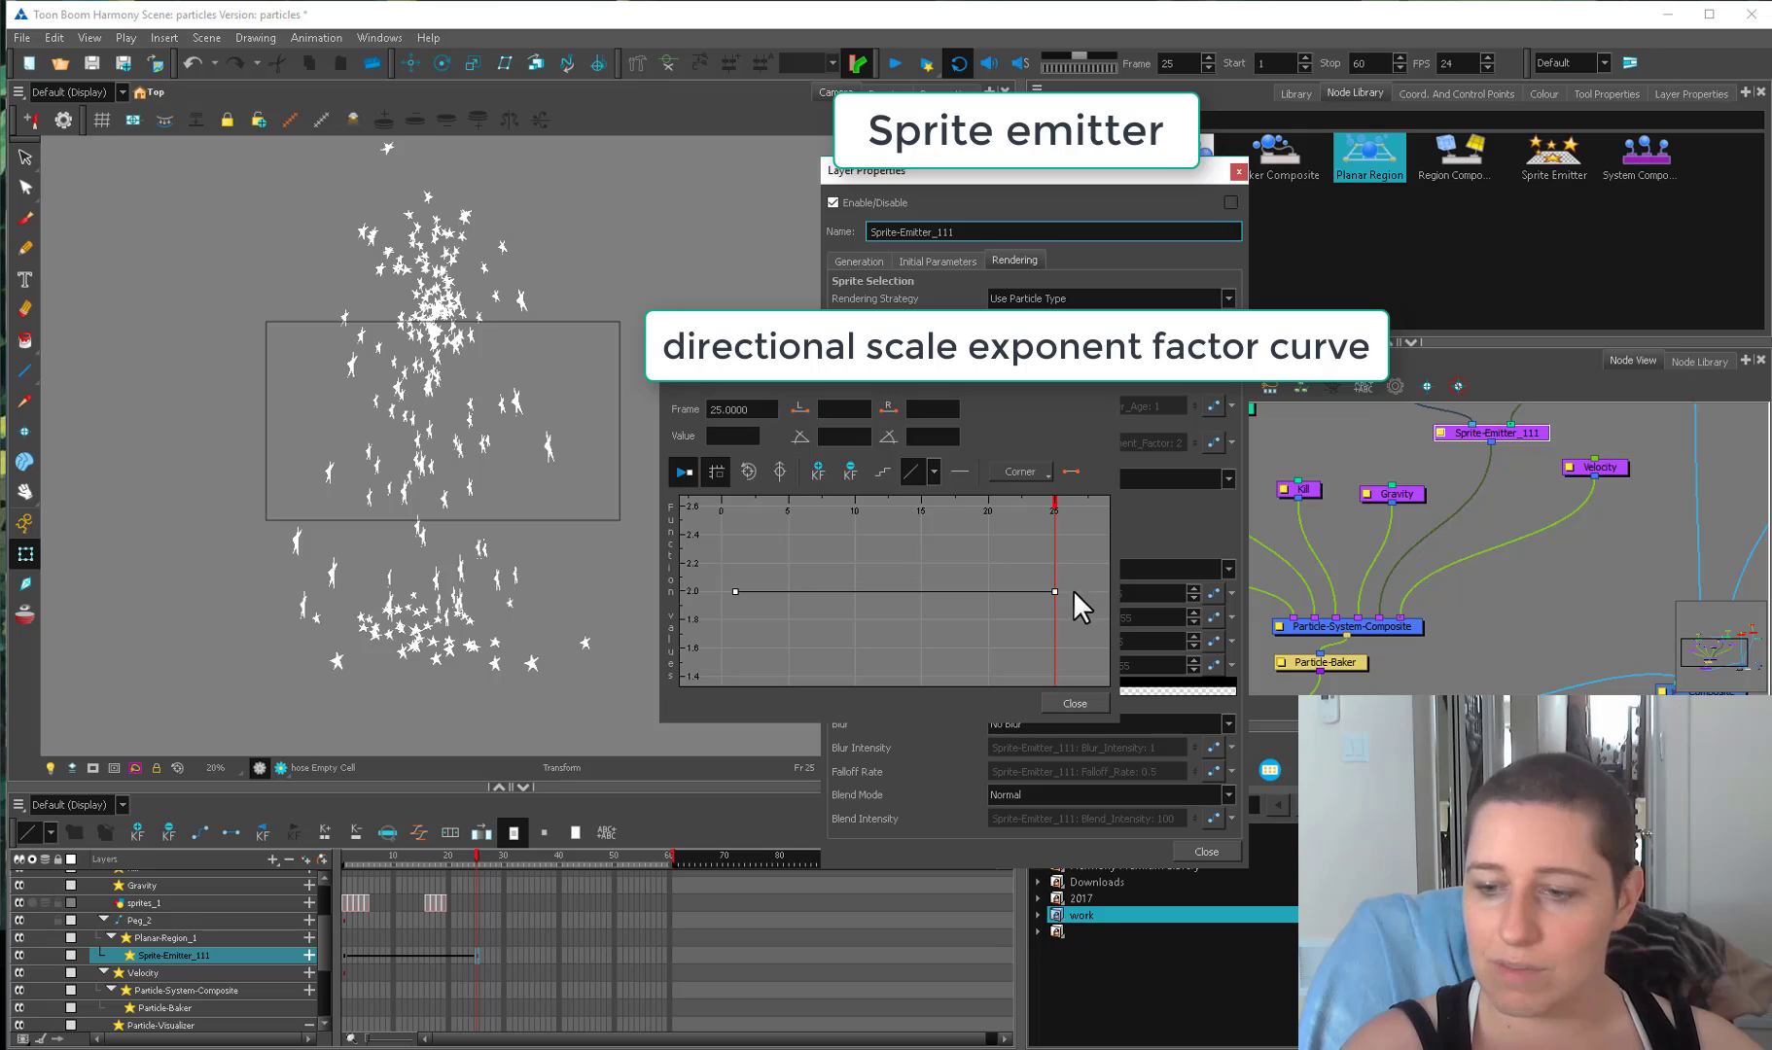
Shape the exponent factor curve to rise from about 0.93 at frame 1 to about 2.52 at frame 25, bending it with the handles.
{"action": "left_click_drag", "start_coordinate": [1055, 590], "coordinate": [1054, 515]}
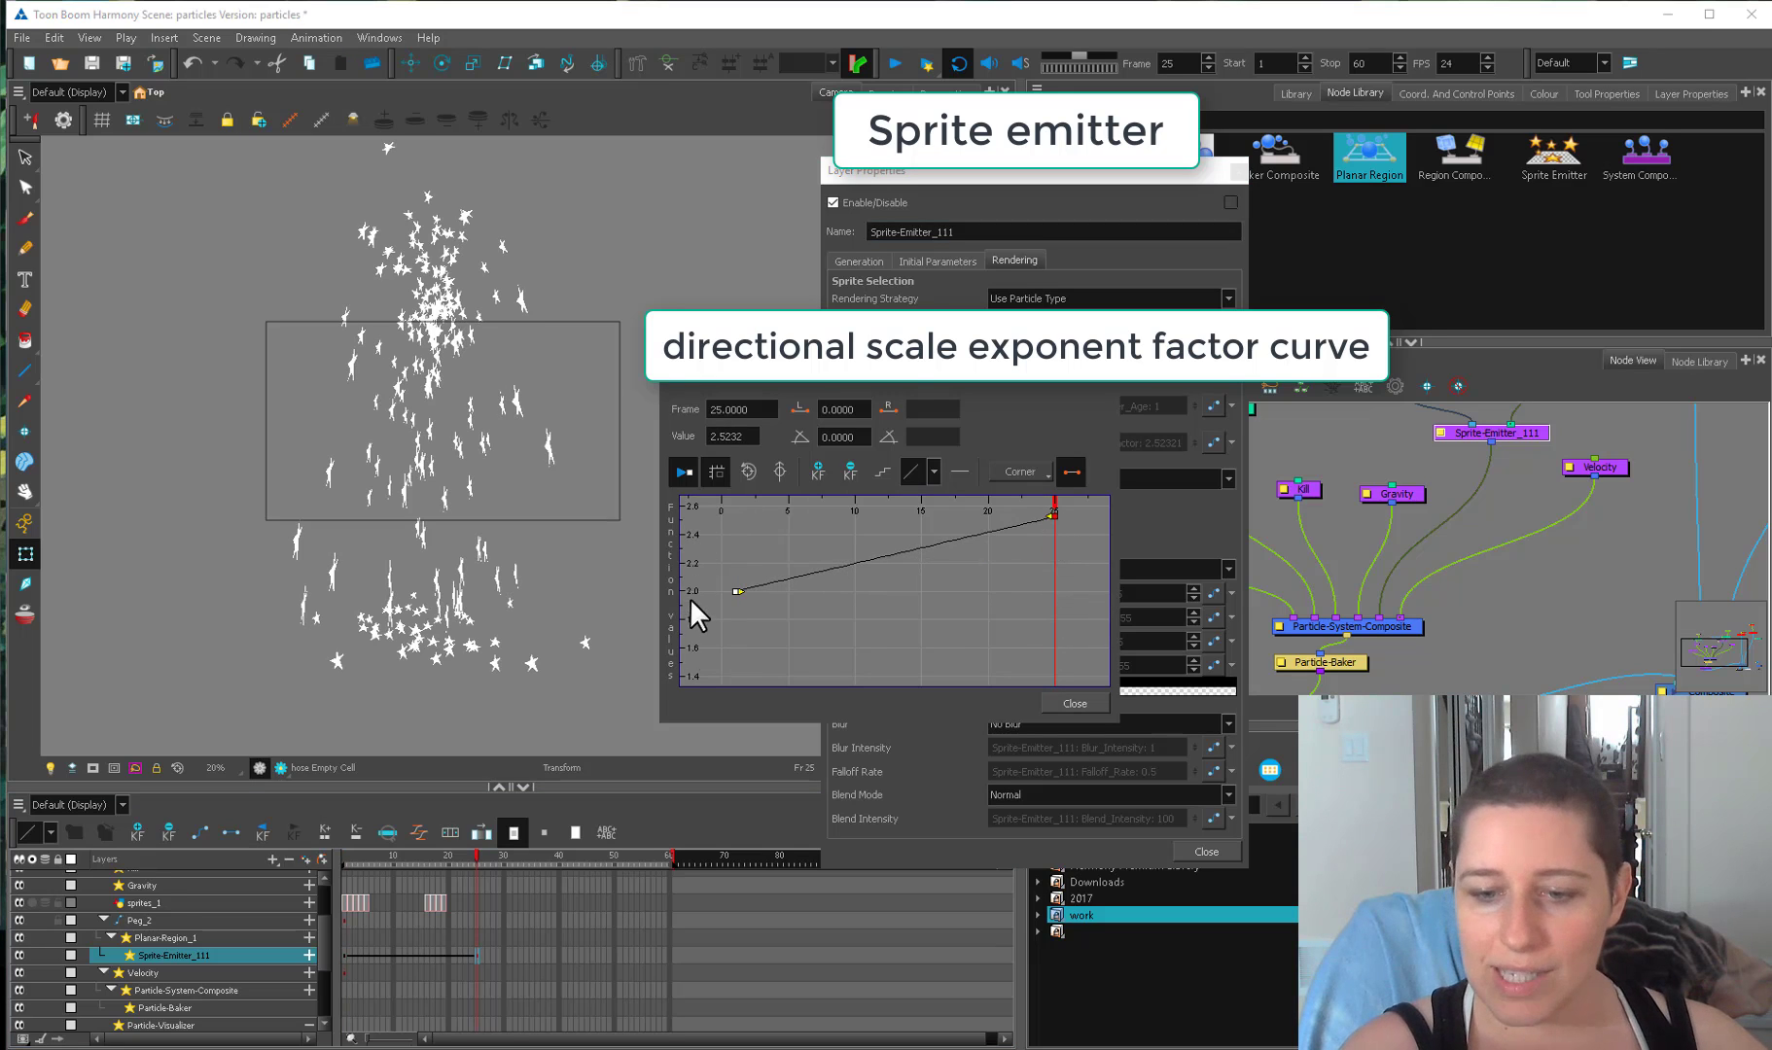
{"action": "left_click_drag", "start_coordinate": [736, 588], "coordinate": [728, 676]}
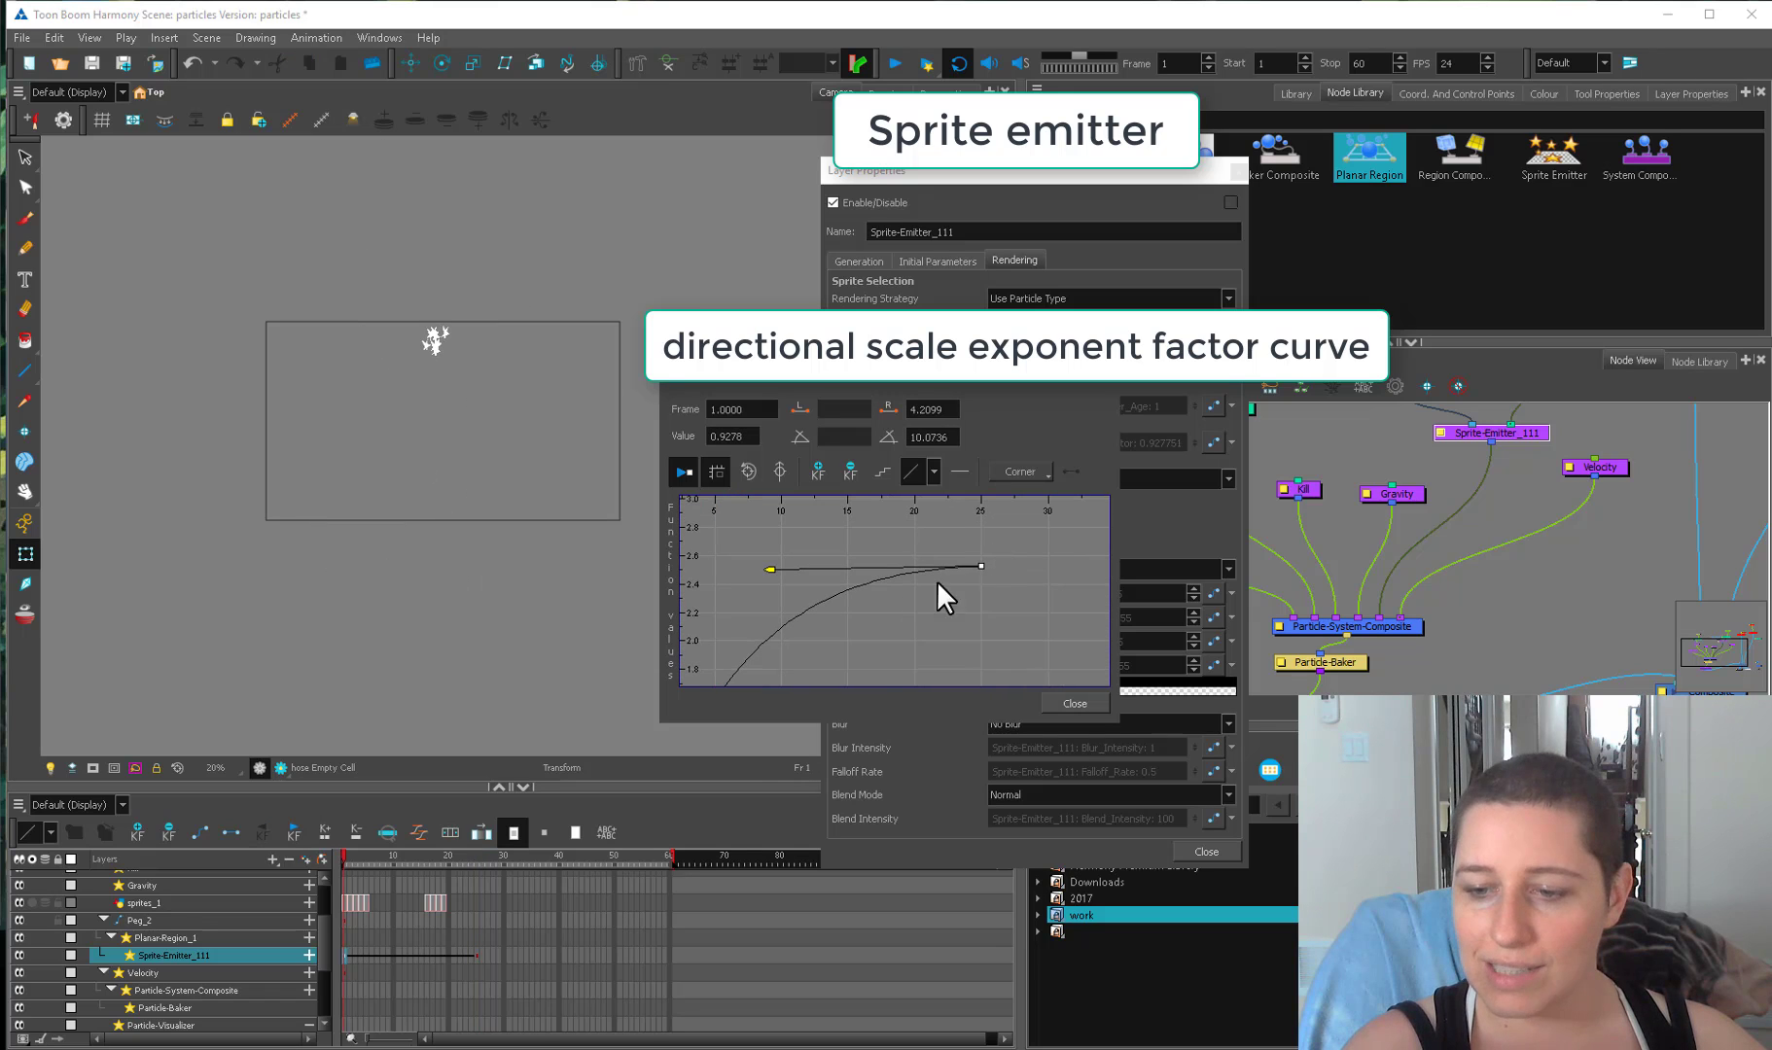
{"action": "left_click", "coordinate": [980, 566]}
{"action": "left_click_drag", "start_coordinate": [774, 574], "coordinate": [789, 604]}
{"action": "left_click_drag", "start_coordinate": [439, 861], "coordinate": [543, 854]}
Set the exponent factor curve's frame 25 point to 8 and preview the particles across the frames.
{"action": "left_click", "coordinate": [980, 566]}
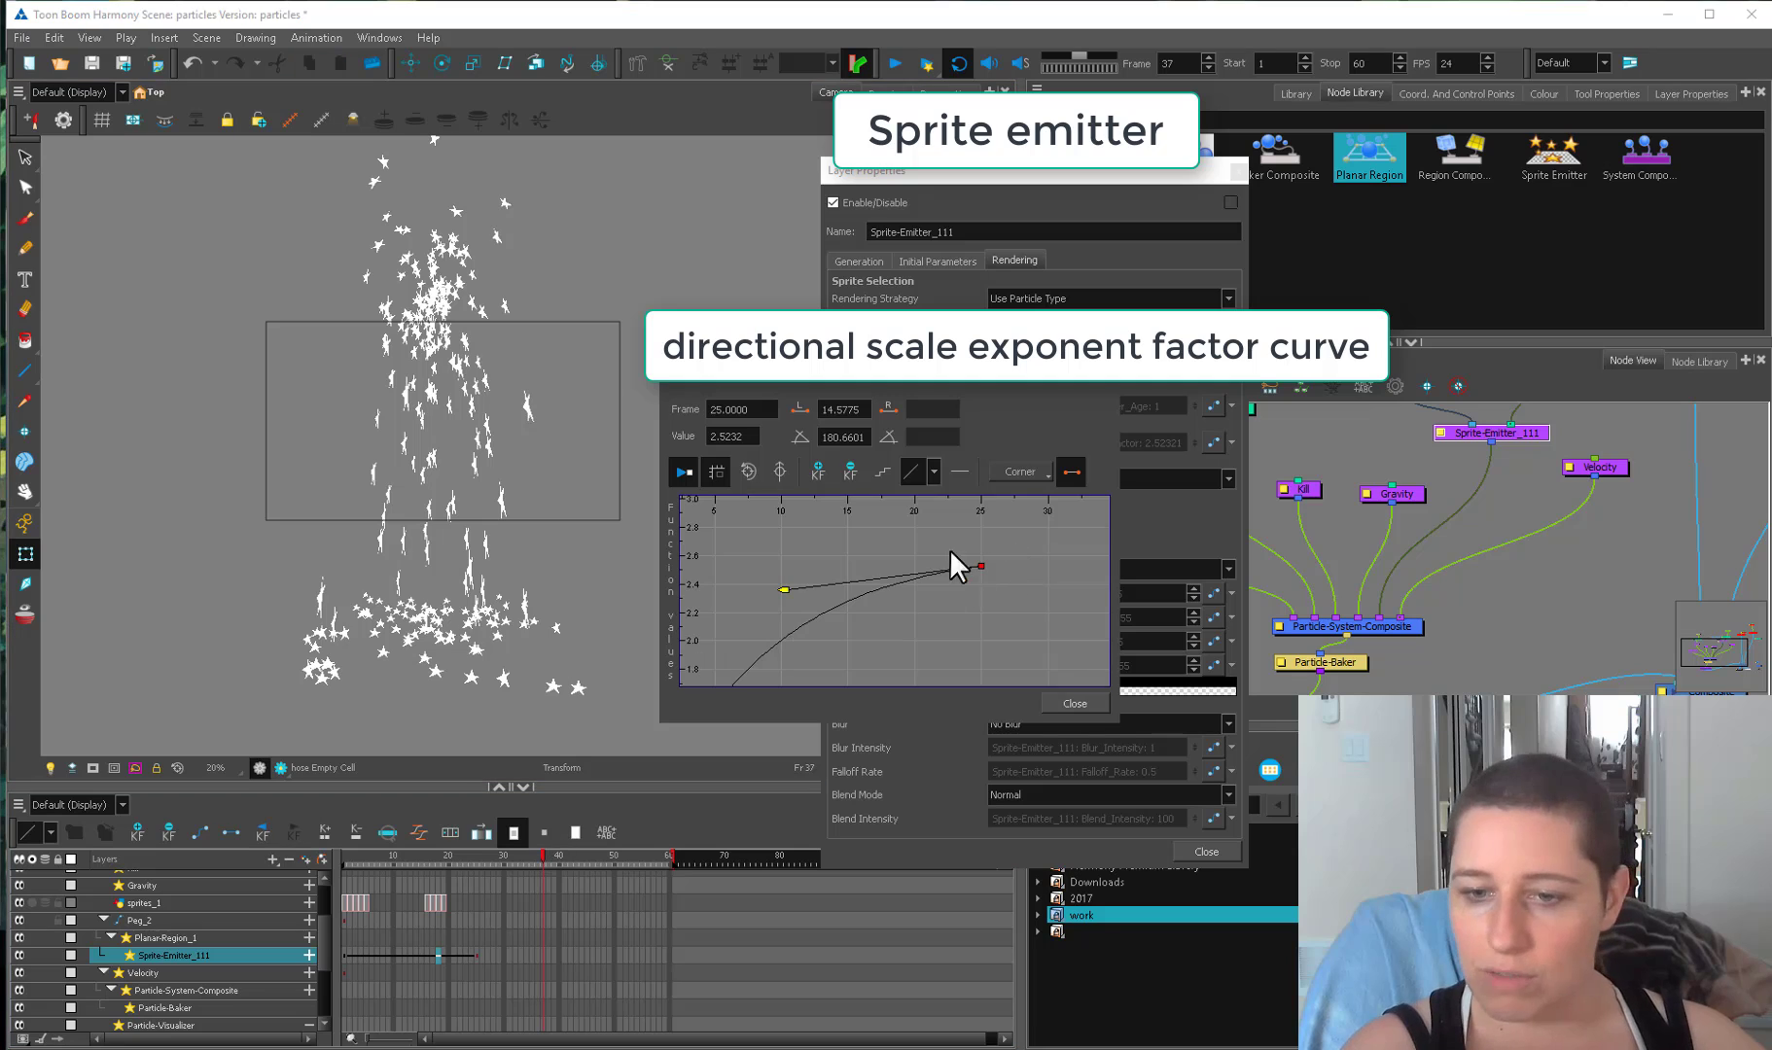
{"action": "double_click", "coordinate": [723, 440]}
{"action": "type", "text": "8"}
{"action": "key", "text": "Return"}
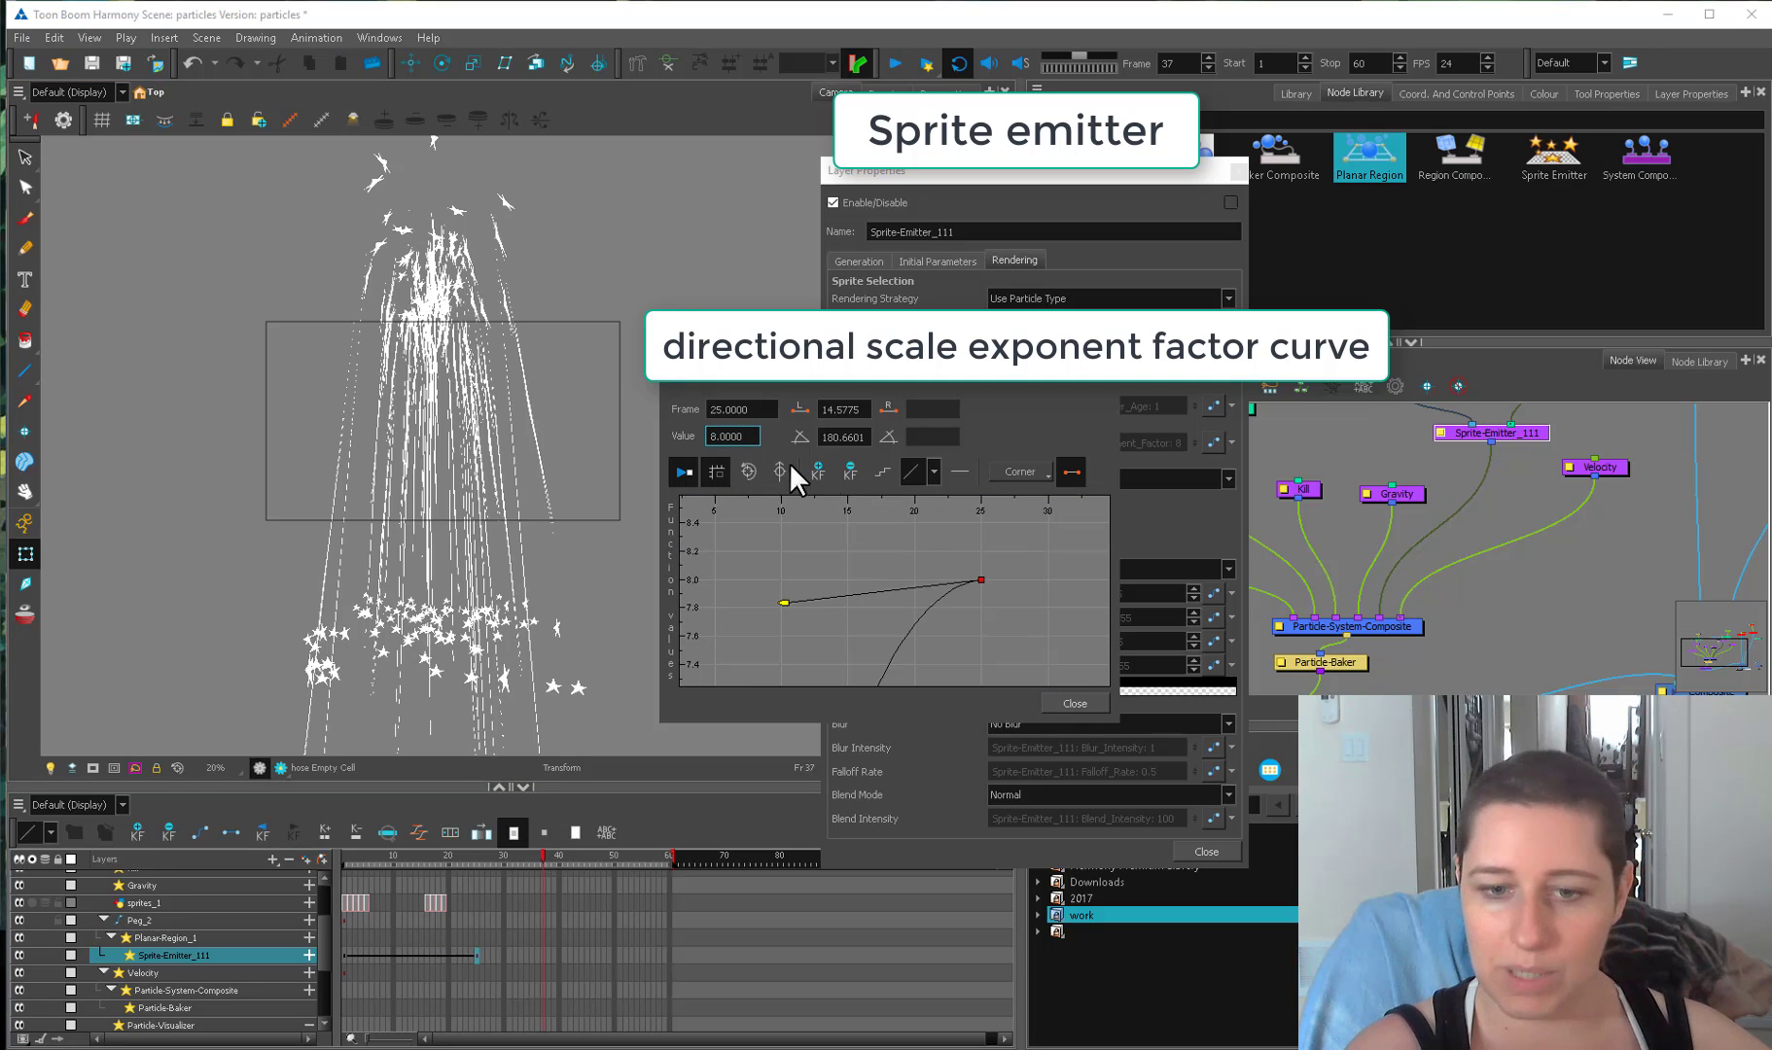
{"action": "left_click_drag", "start_coordinate": [344, 859], "coordinate": [362, 814]}
Adjust the frame 25 handle to ease the exponent factor curve, close the curve editor, and preview the particles.
{"action": "left_click_drag", "start_coordinate": [783, 601], "coordinate": [811, 638]}
{"action": "left_click_drag", "start_coordinate": [994, 632], "coordinate": [1019, 526]}
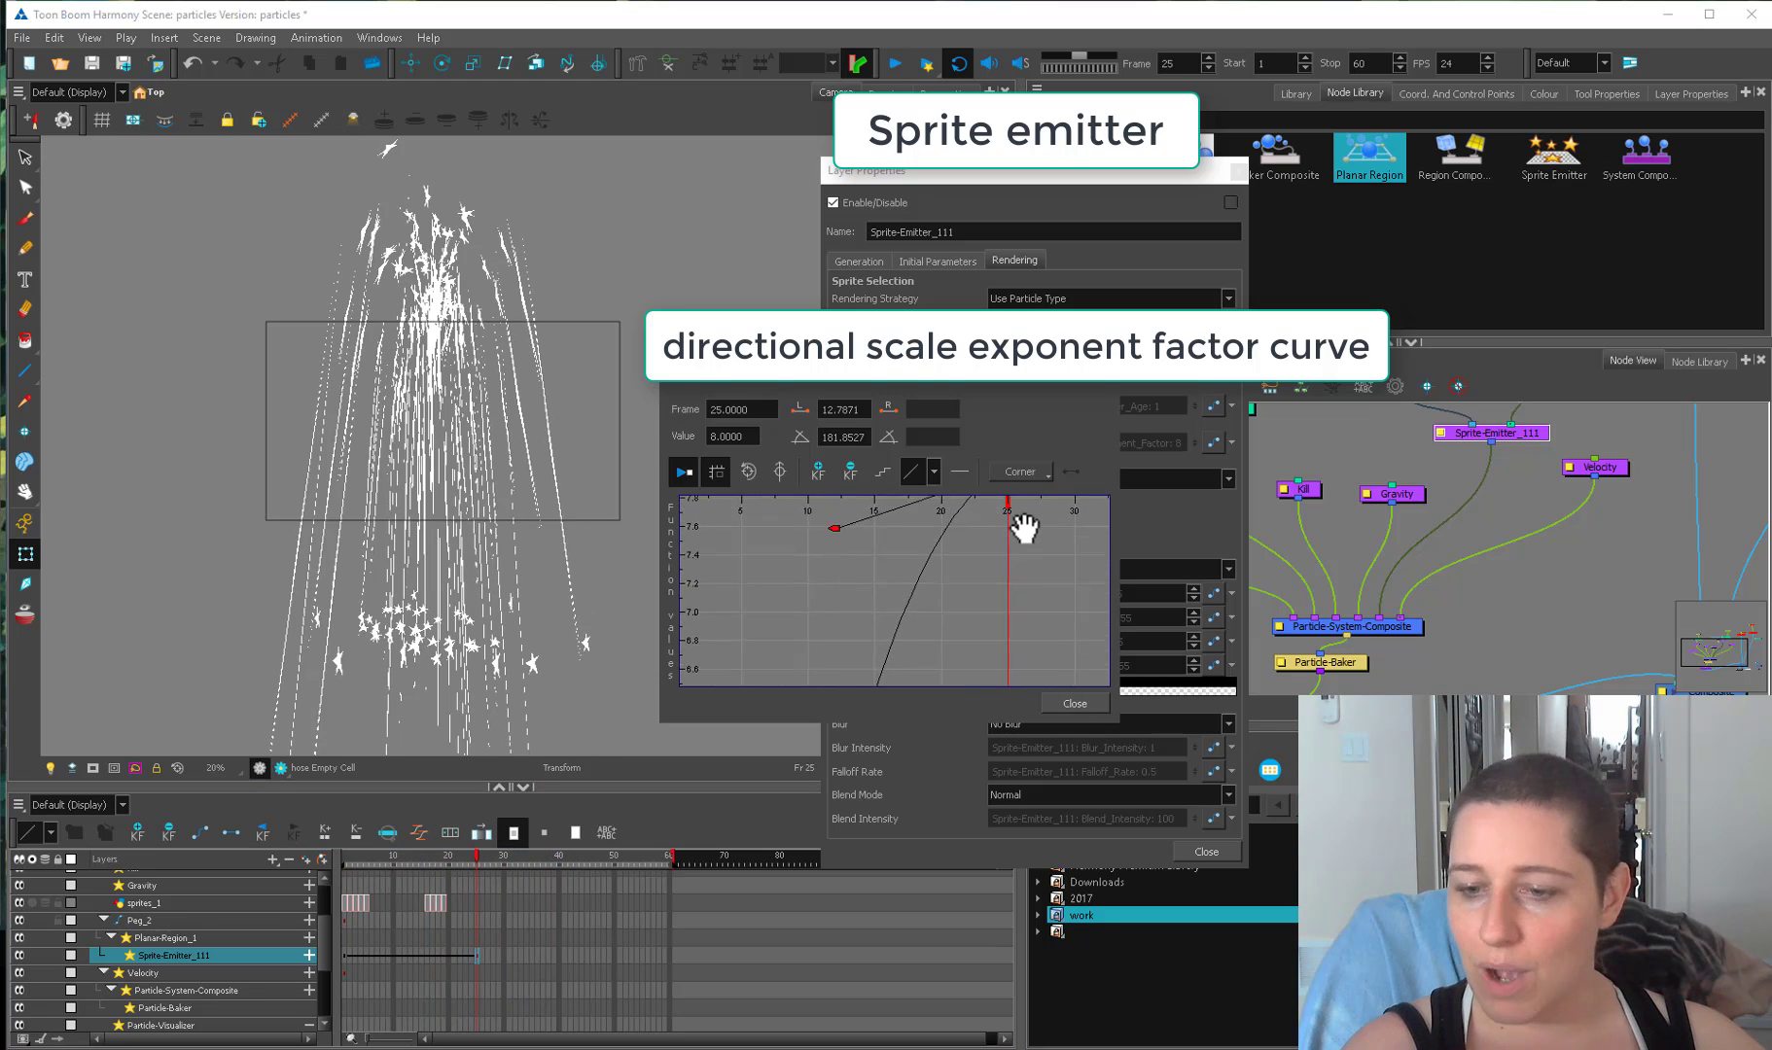
{"action": "key", "text": "2"}
{"action": "key", "text": "2"}
{"action": "key", "text": "2"}
{"action": "left_click", "coordinate": [781, 470]}
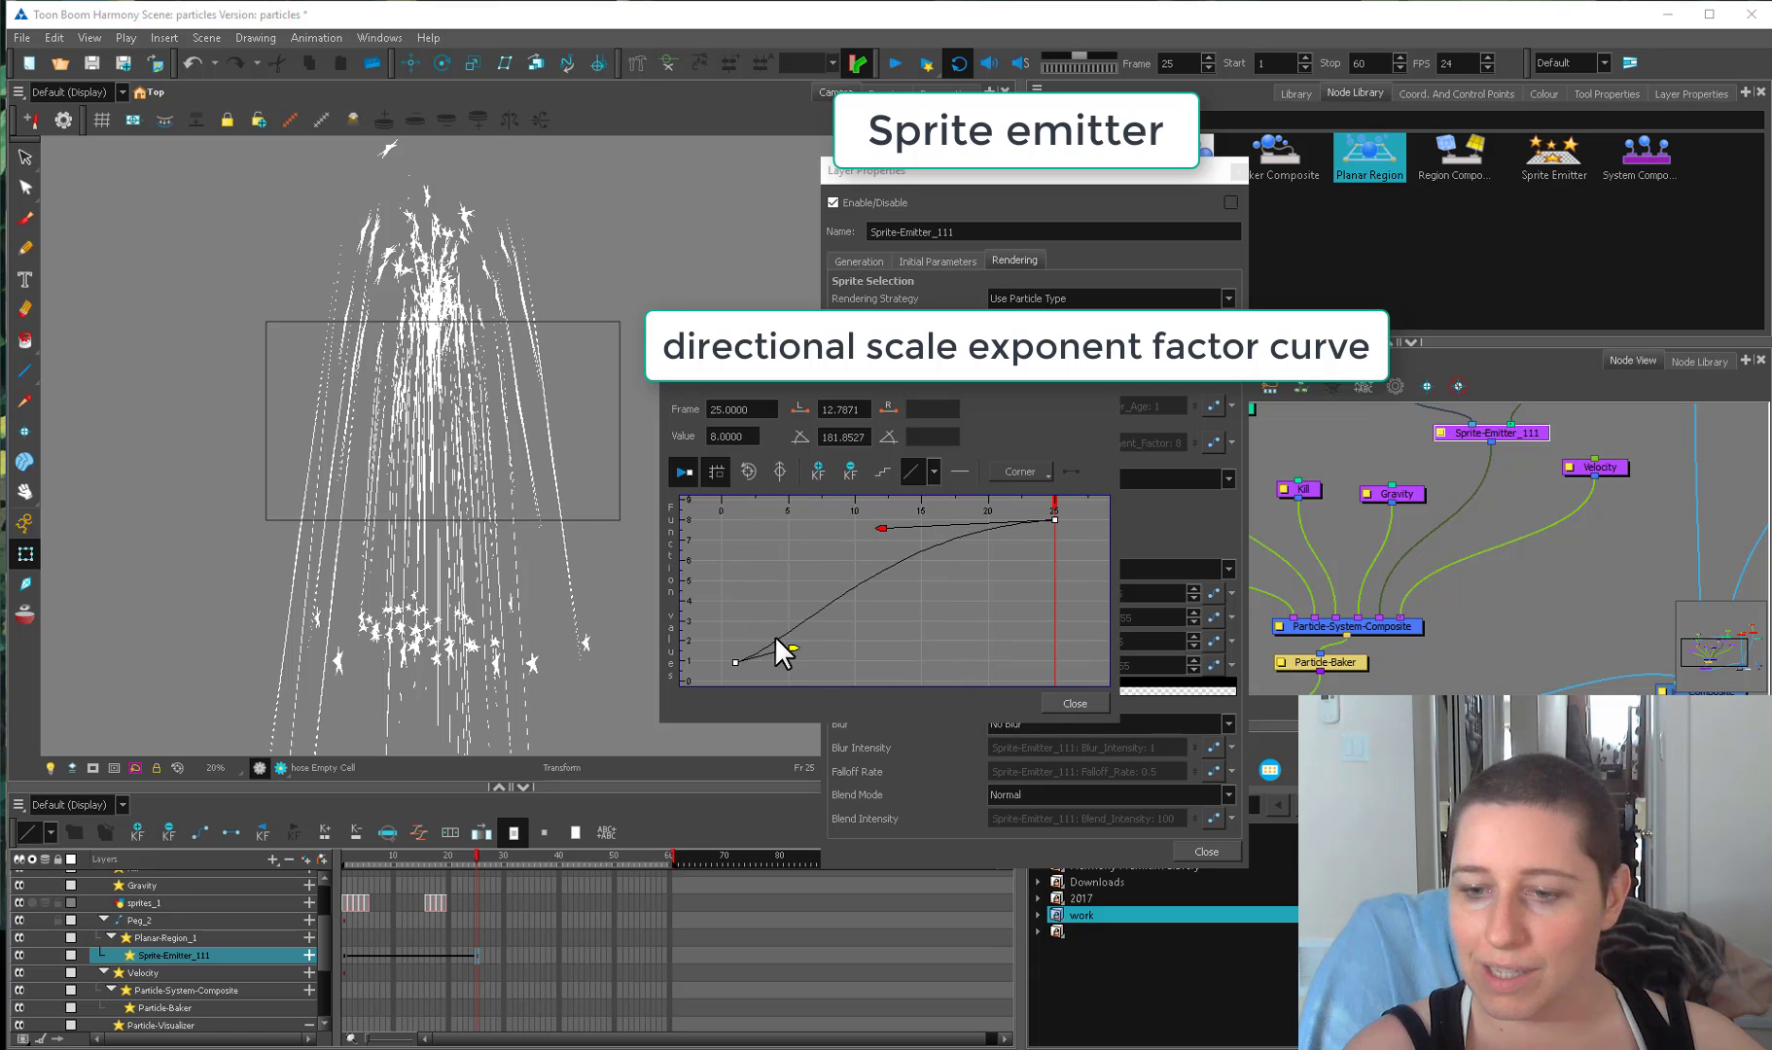
{"action": "mouse_move", "coordinate": [351, 862]}
{"action": "left_mouse_down"}
{"action": "mouse_move", "coordinate": [631, 864]}
{"action": "mouse_move", "coordinate": [345, 855]}
{"action": "left_mouse_up"}
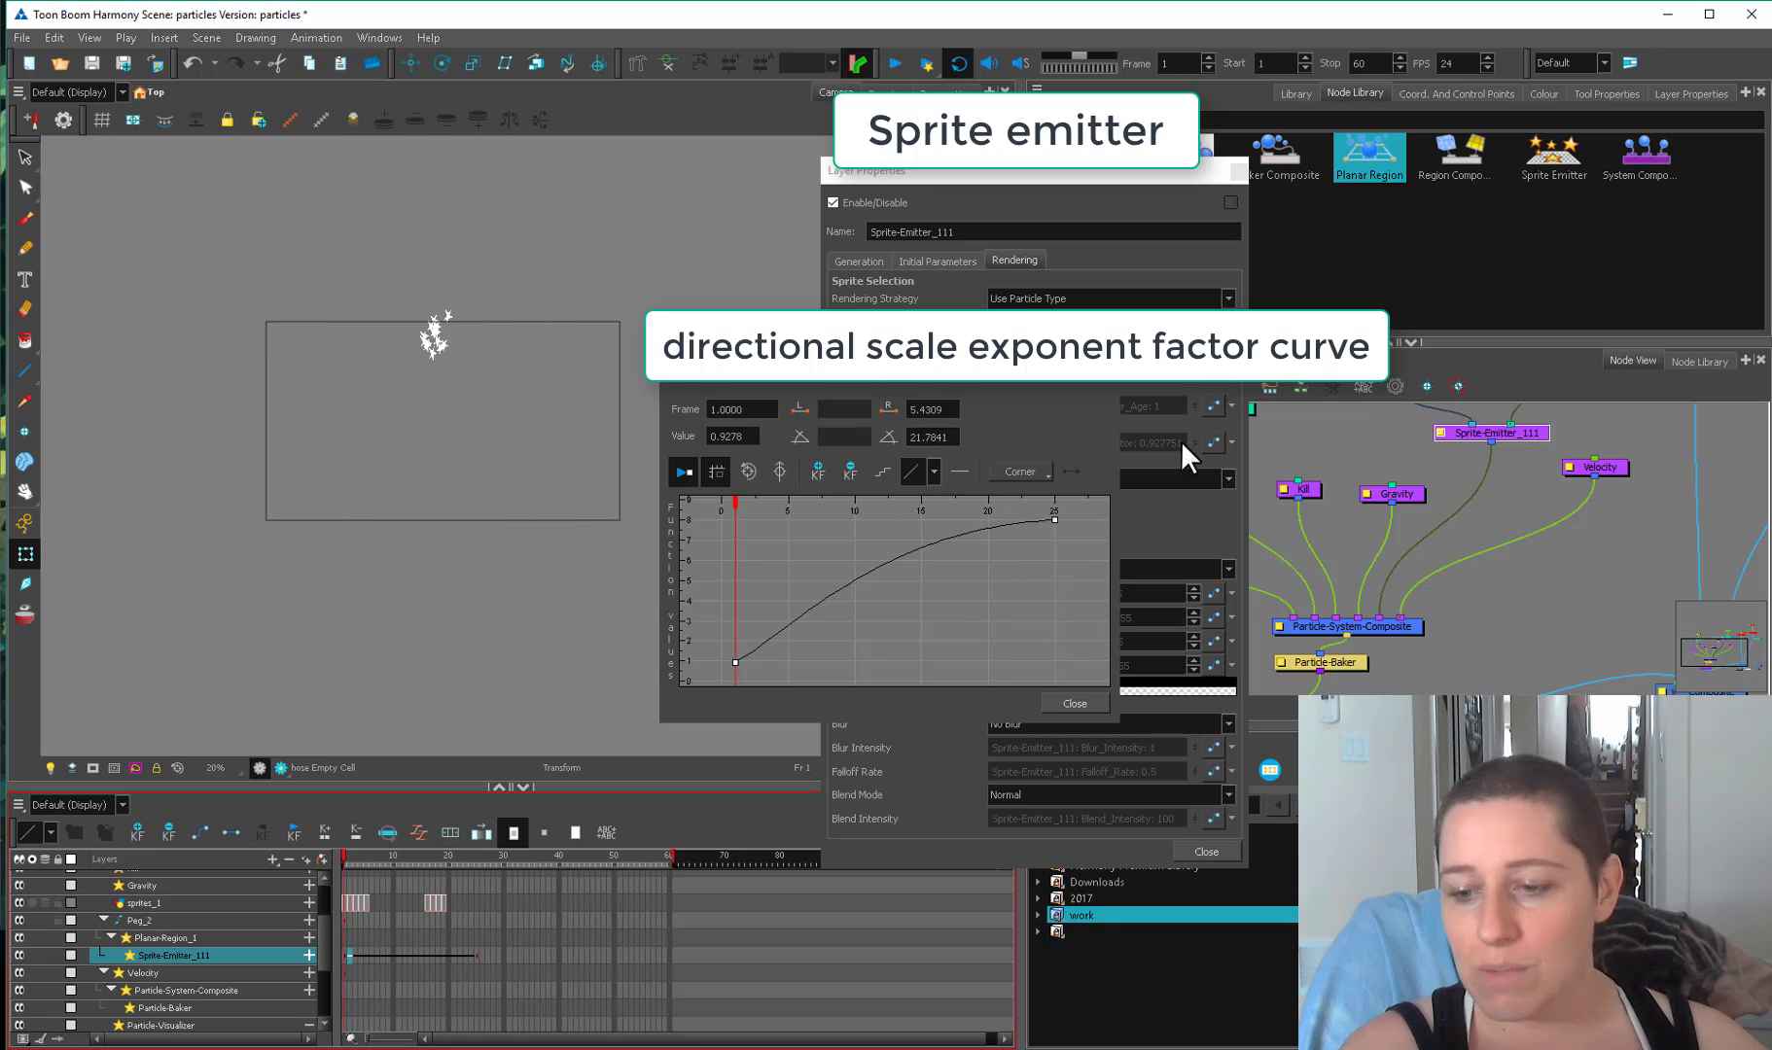
{"action": "left_click", "coordinate": [1077, 702]}
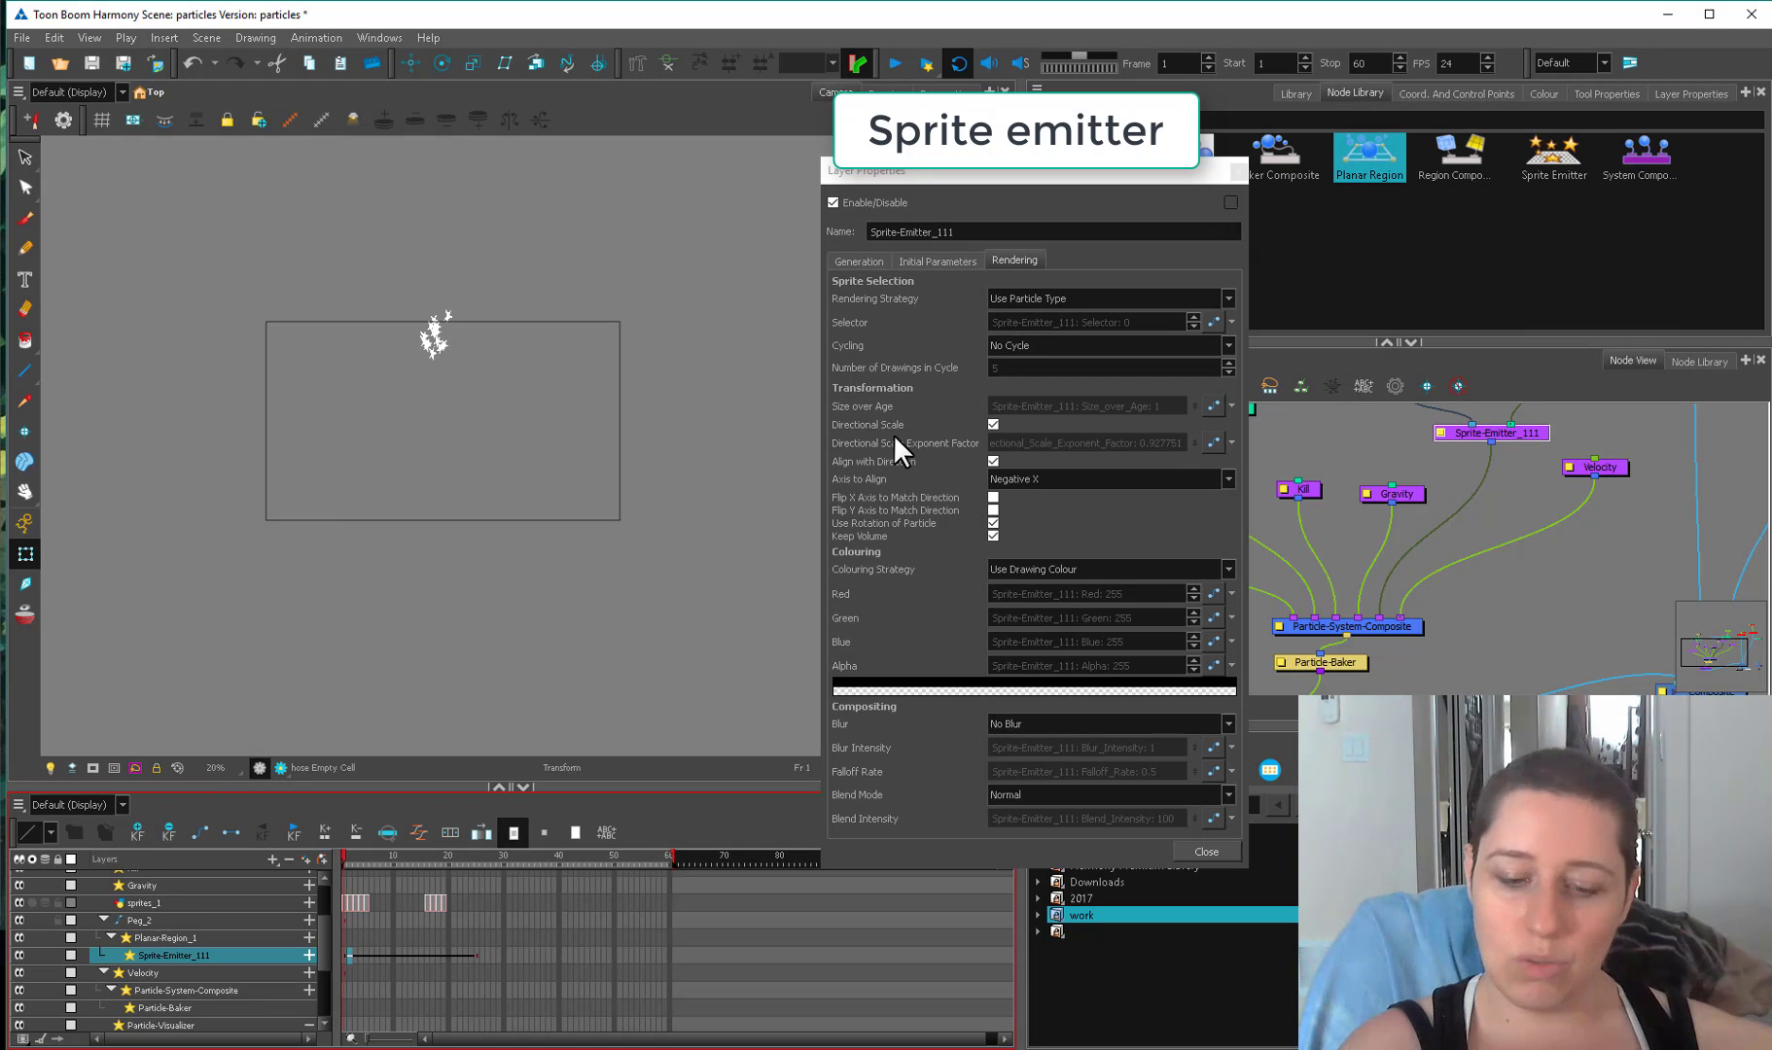
{"action": "left_click_drag", "start_coordinate": [441, 856], "coordinate": [484, 867]}
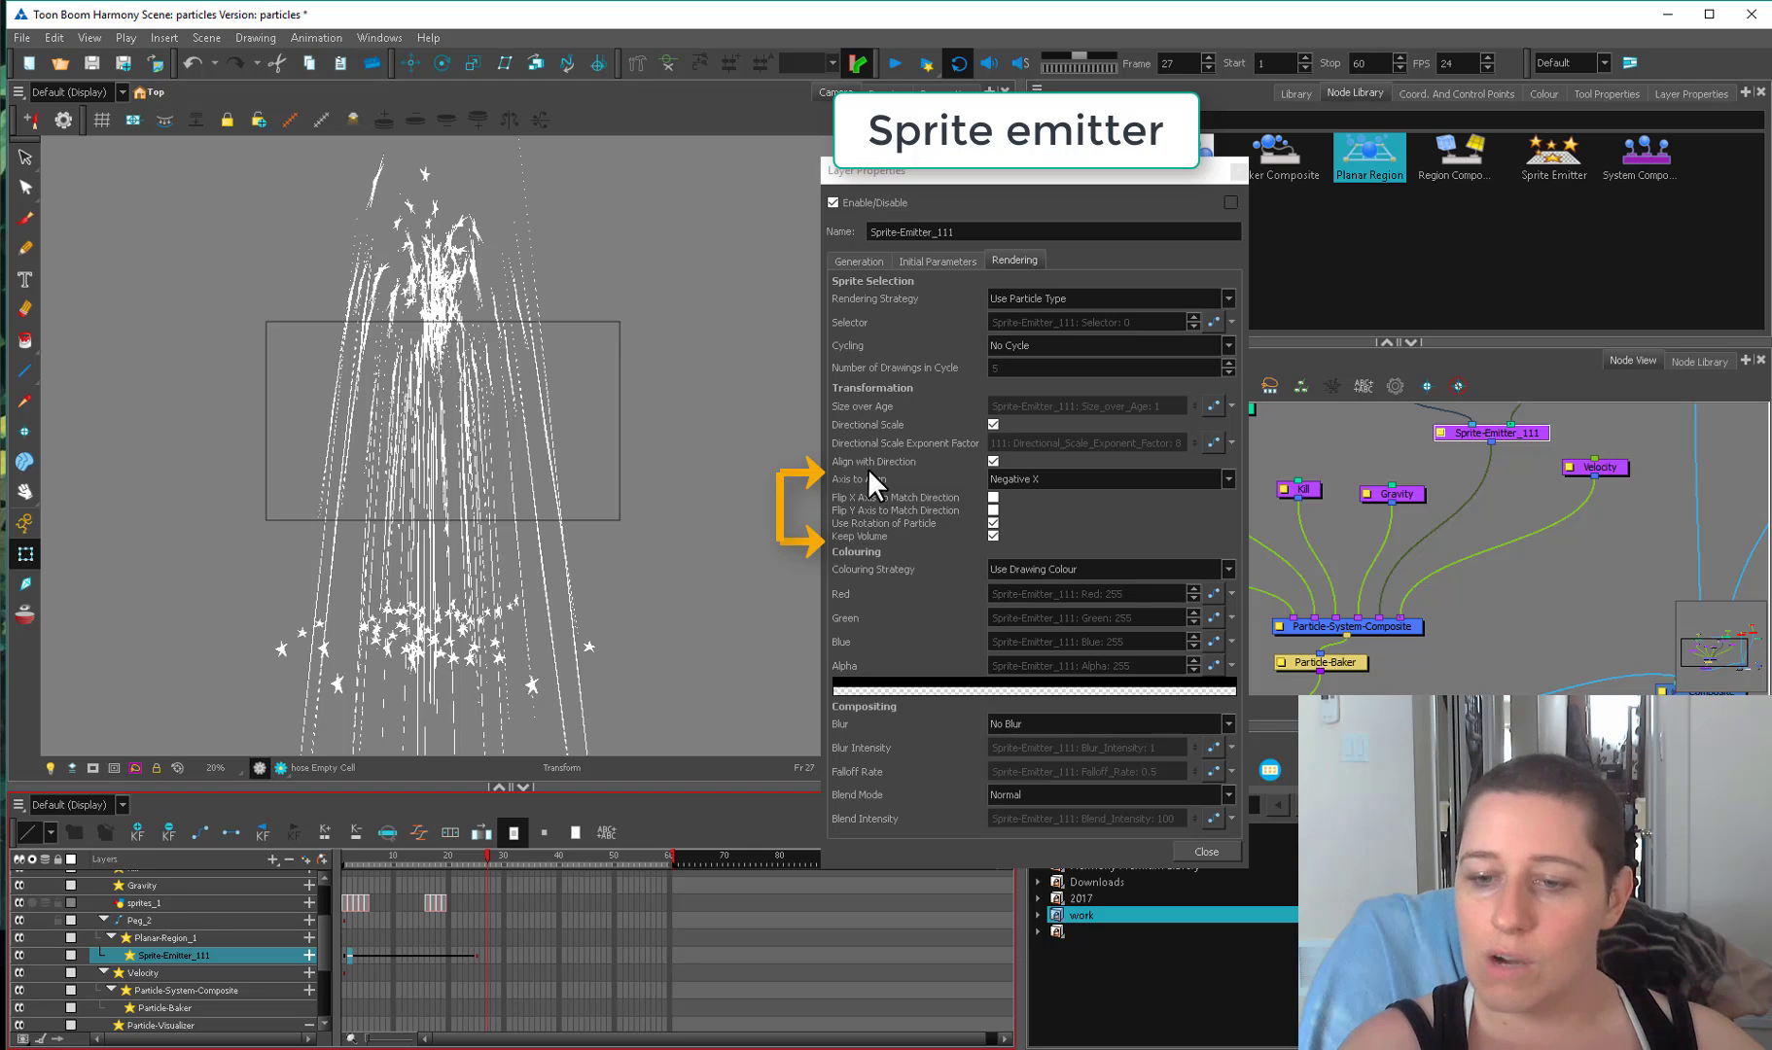
Try Positive X and Positive Y as the Axis to Align, and preview the particle orientation.
{"action": "left_click", "coordinate": [1055, 480]}
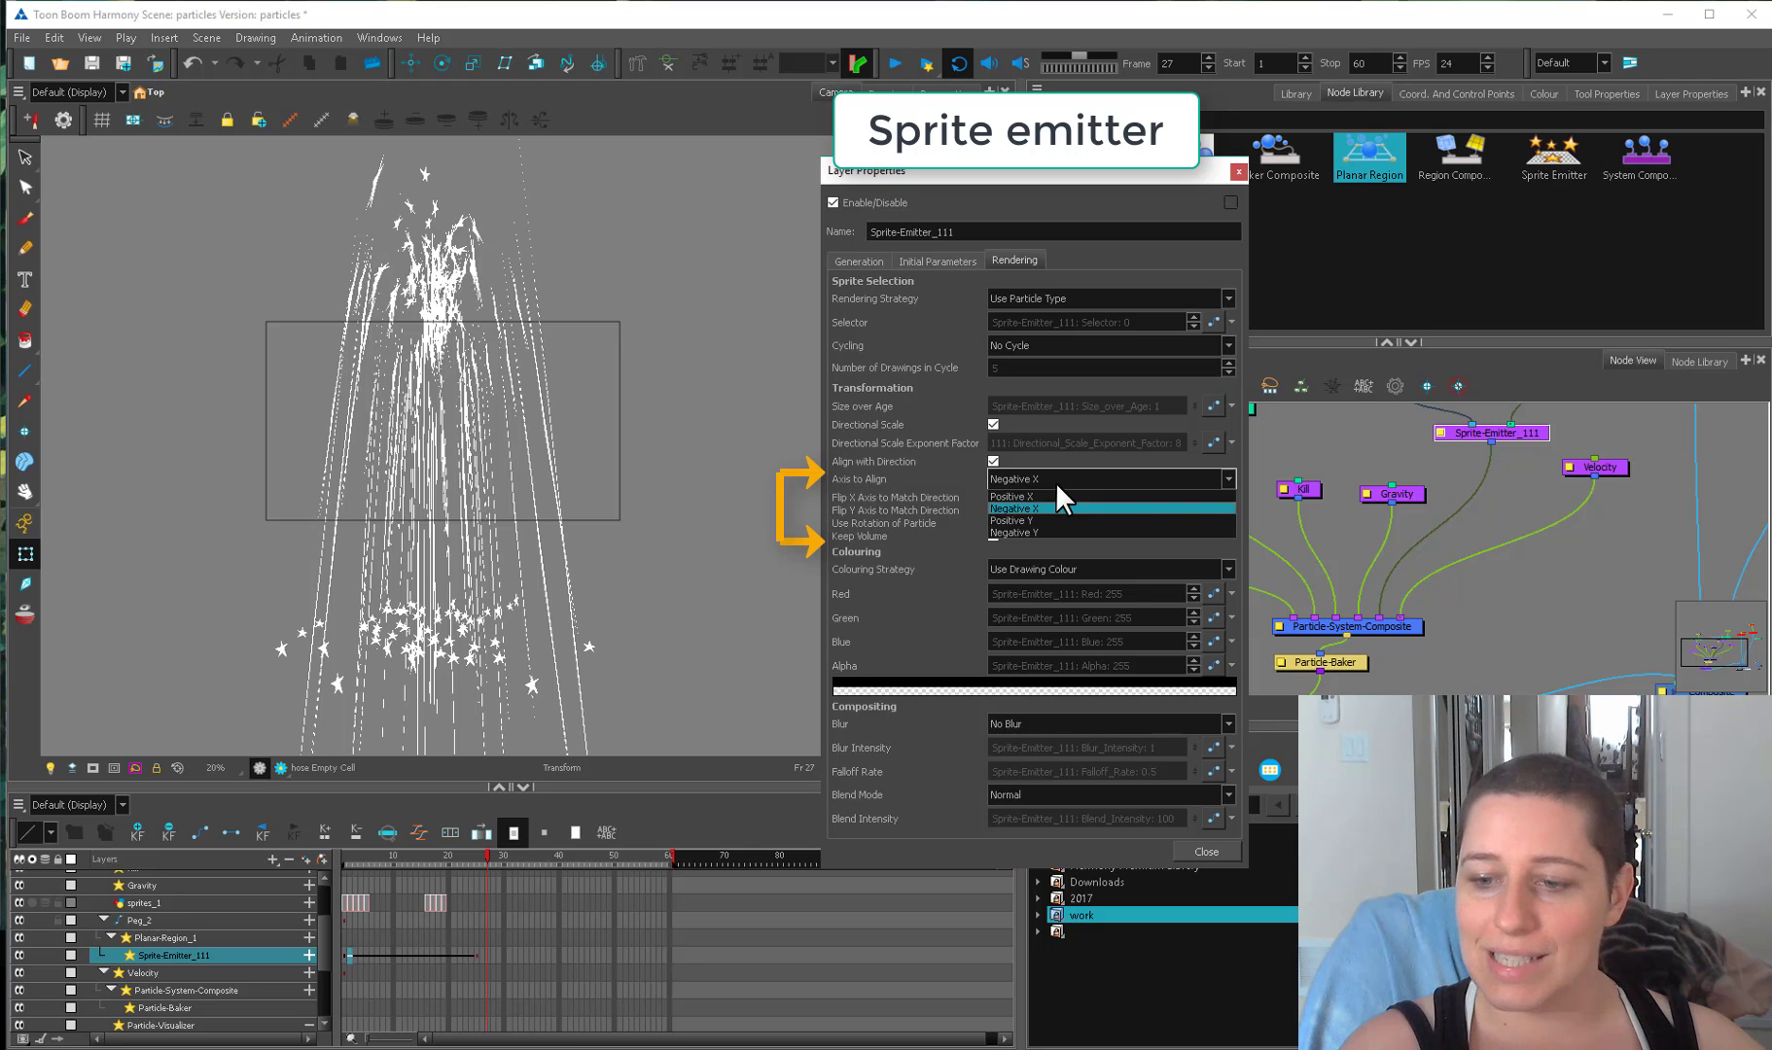
{"action": "left_click", "coordinate": [1038, 496]}
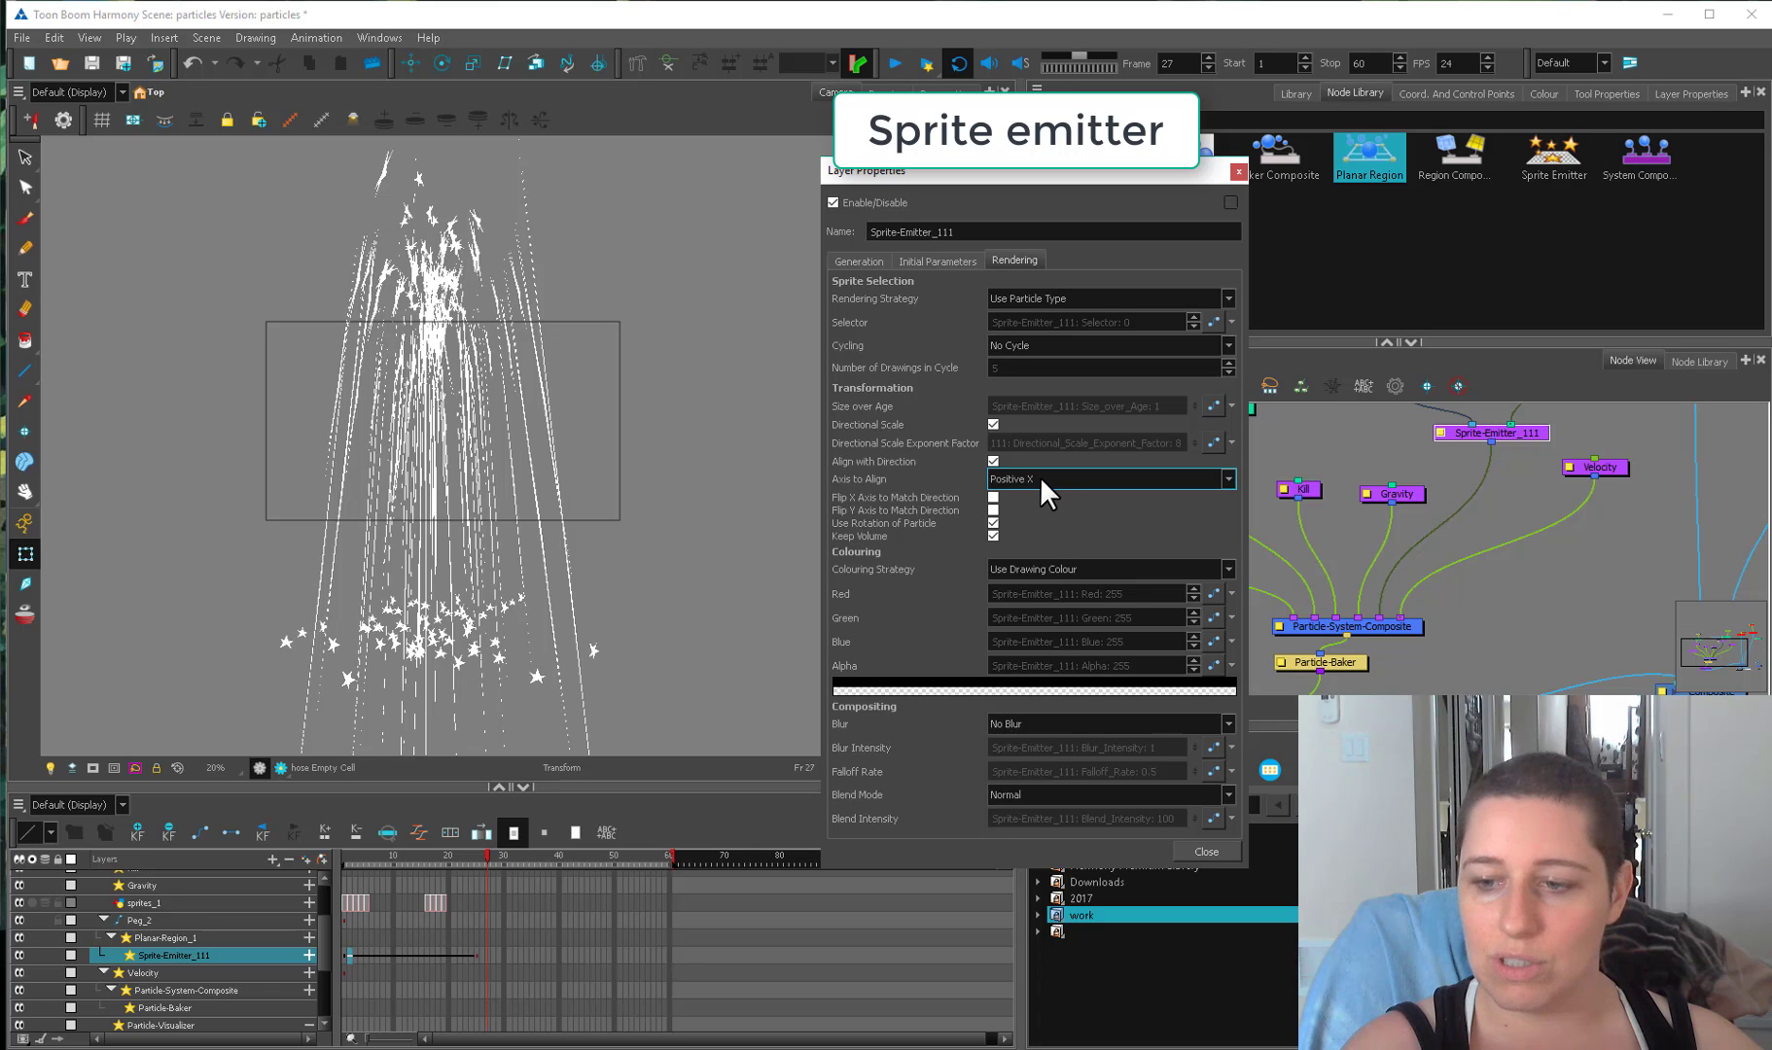
{"action": "left_click", "coordinate": [1040, 477]}
{"action": "left_click", "coordinate": [1029, 517]}
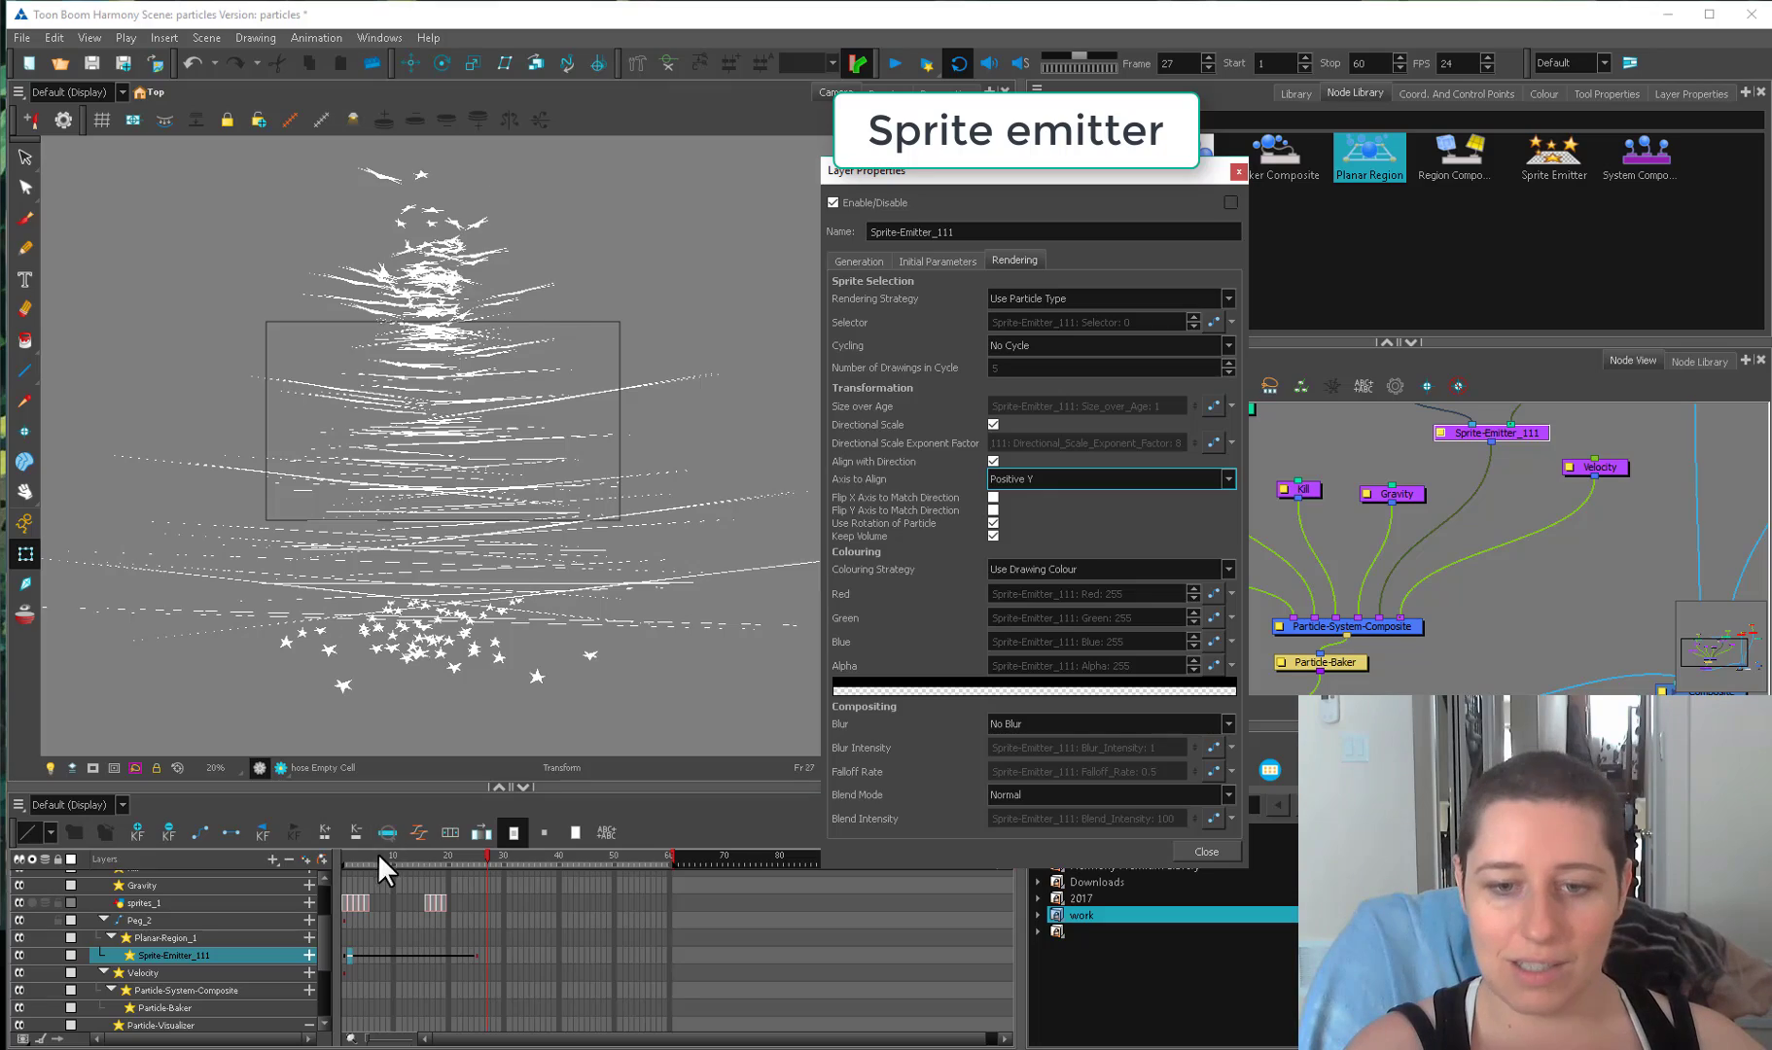
{"action": "left_click_drag", "start_coordinate": [379, 853], "coordinate": [407, 877]}
Set Axis to Align to Negative Y and toggle the Flip X and Flip Y Axis to Match Direction options to compare them.
{"action": "left_click", "coordinate": [1016, 478]}
{"action": "left_click", "coordinate": [1031, 496]}
{"action": "left_click", "coordinate": [993, 497]}
{"action": "left_click", "coordinate": [993, 497]}
{"action": "left_click", "coordinate": [992, 509]}
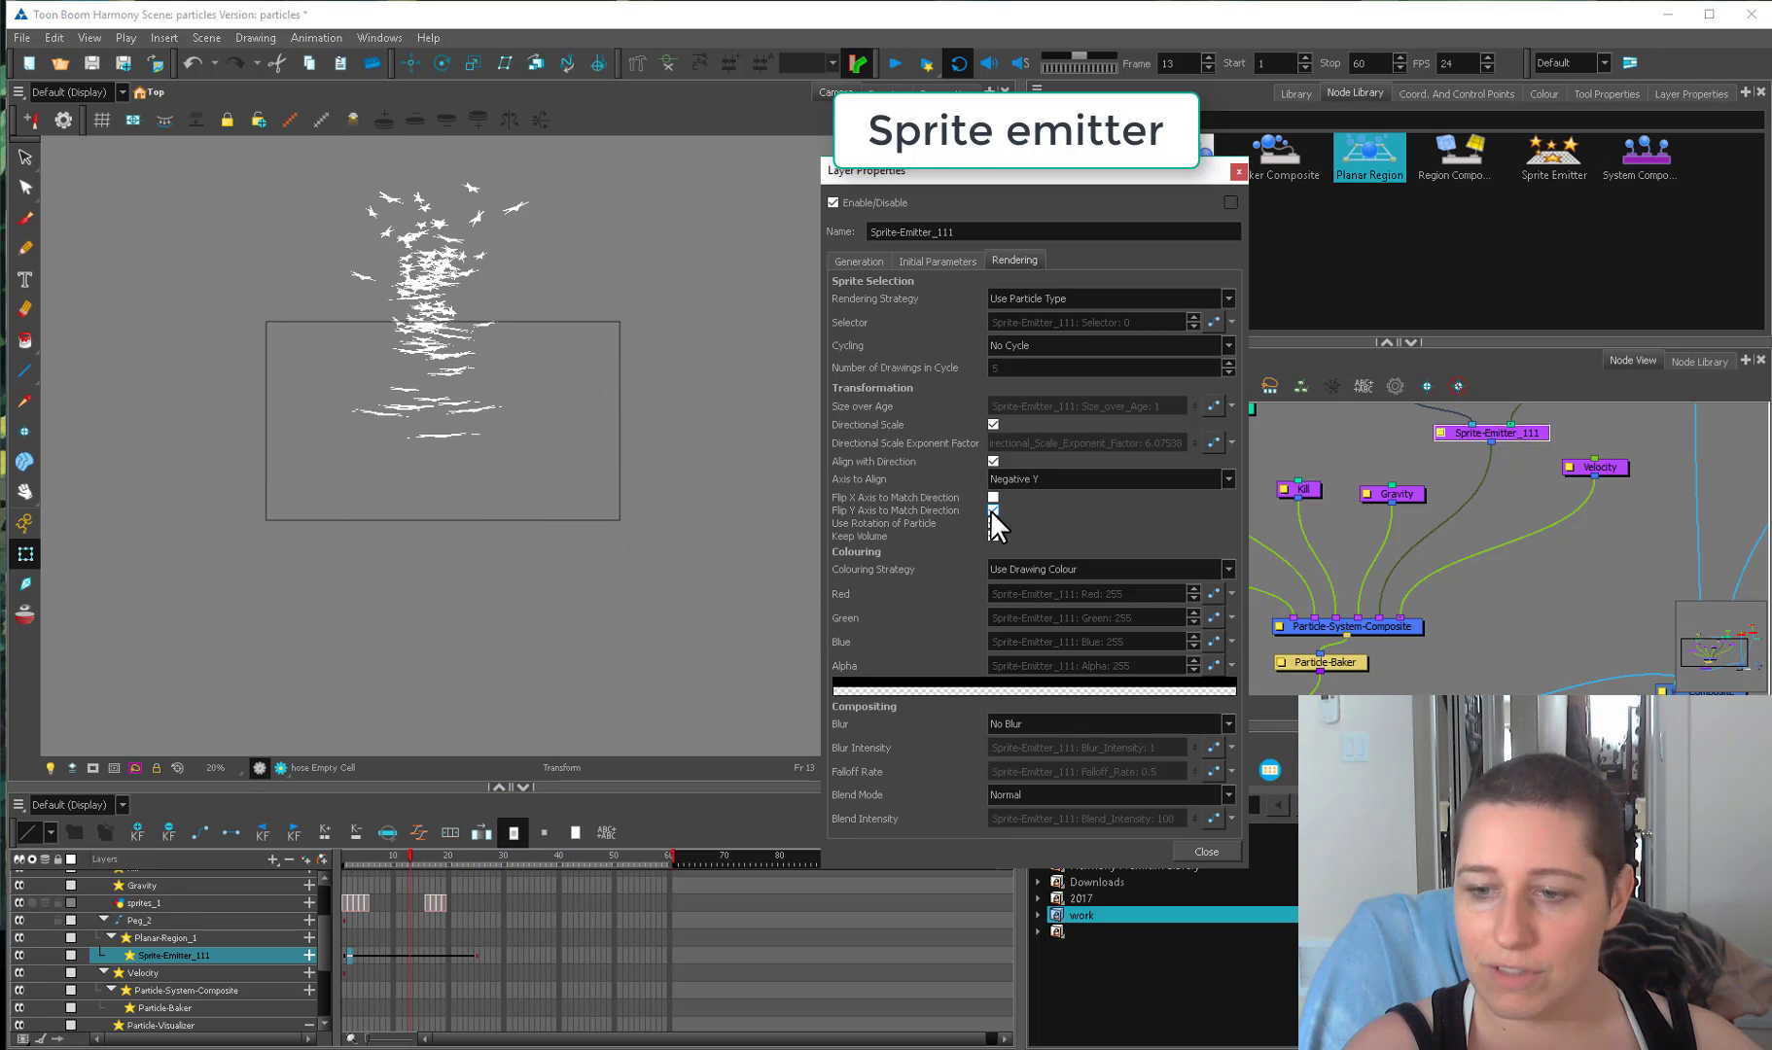
{"action": "left_click", "coordinate": [992, 509]}
Turn off Directional Scale and Align with Direction, and test the Flip X and Flip Y Axis to Match Direction options on unstretched particles.
{"action": "mouse_move", "coordinate": [409, 855]}
{"action": "left_mouse_down"}
{"action": "mouse_move", "coordinate": [476, 856]}
{"action": "mouse_move", "coordinate": [439, 858]}
{"action": "left_mouse_up"}
{"action": "left_click", "coordinate": [993, 461]}
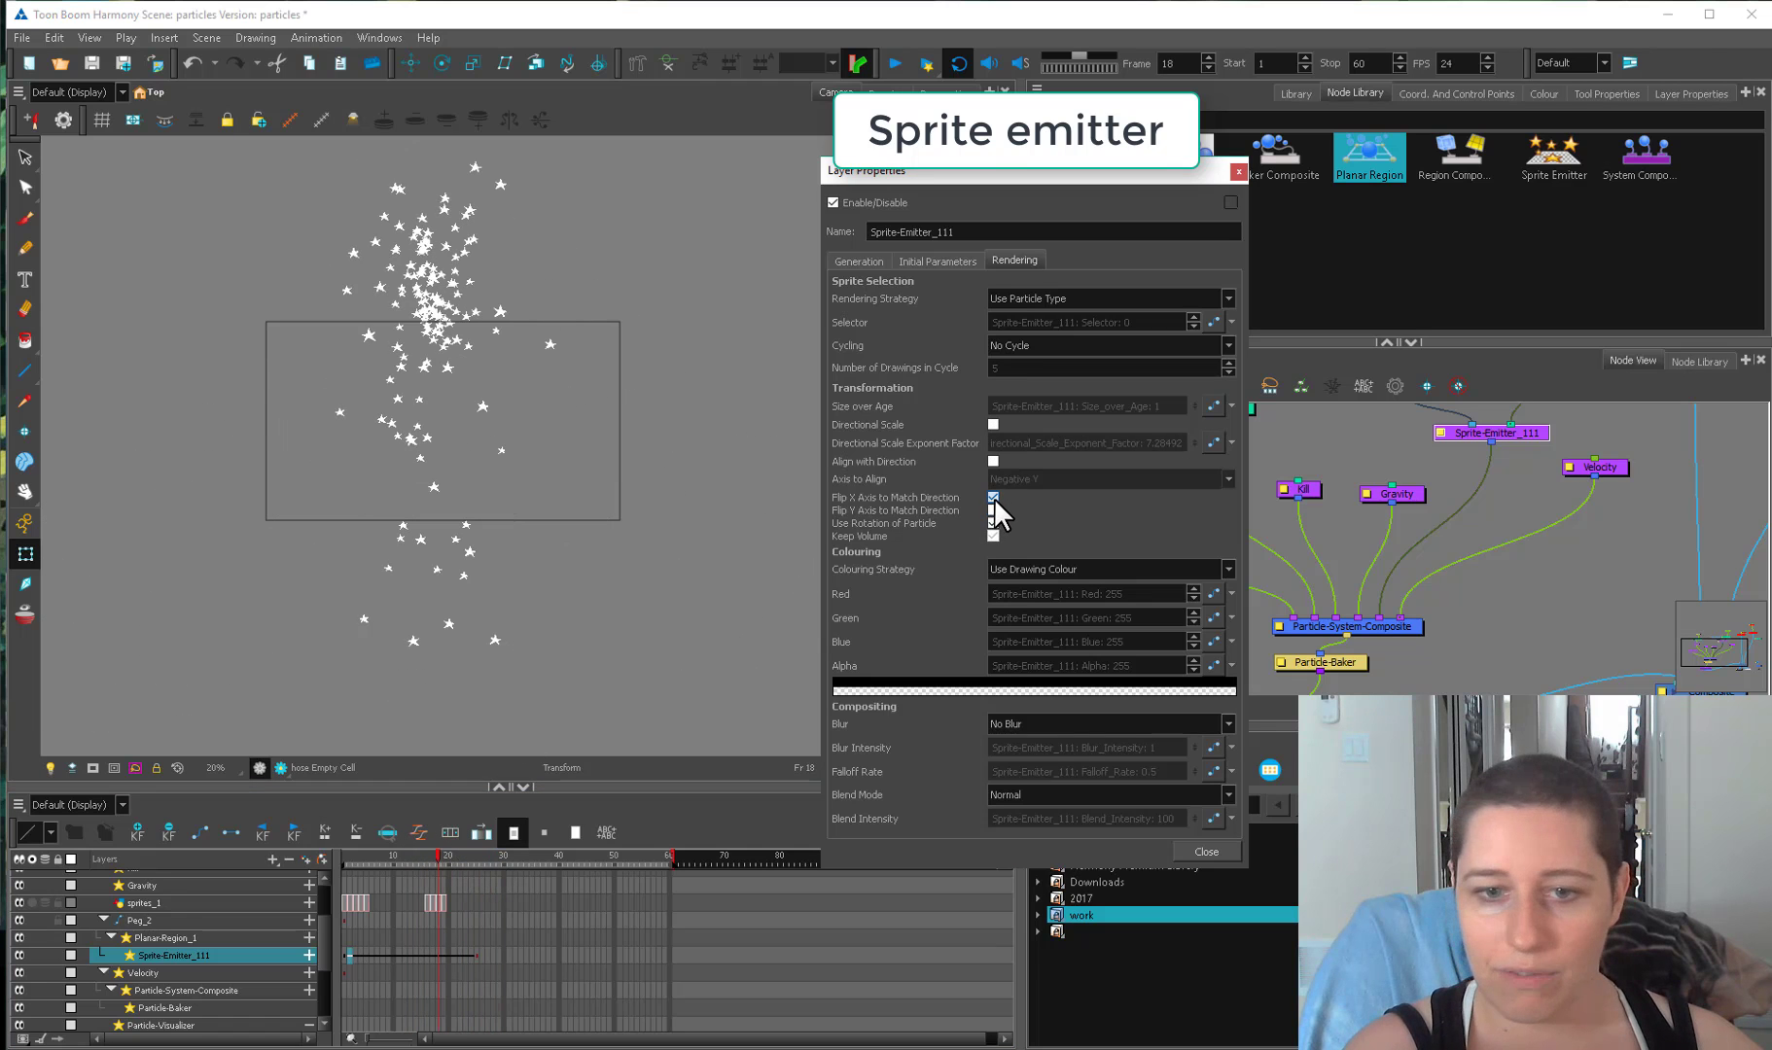
{"action": "left_click", "coordinate": [993, 498]}
{"action": "left_click", "coordinate": [992, 497]}
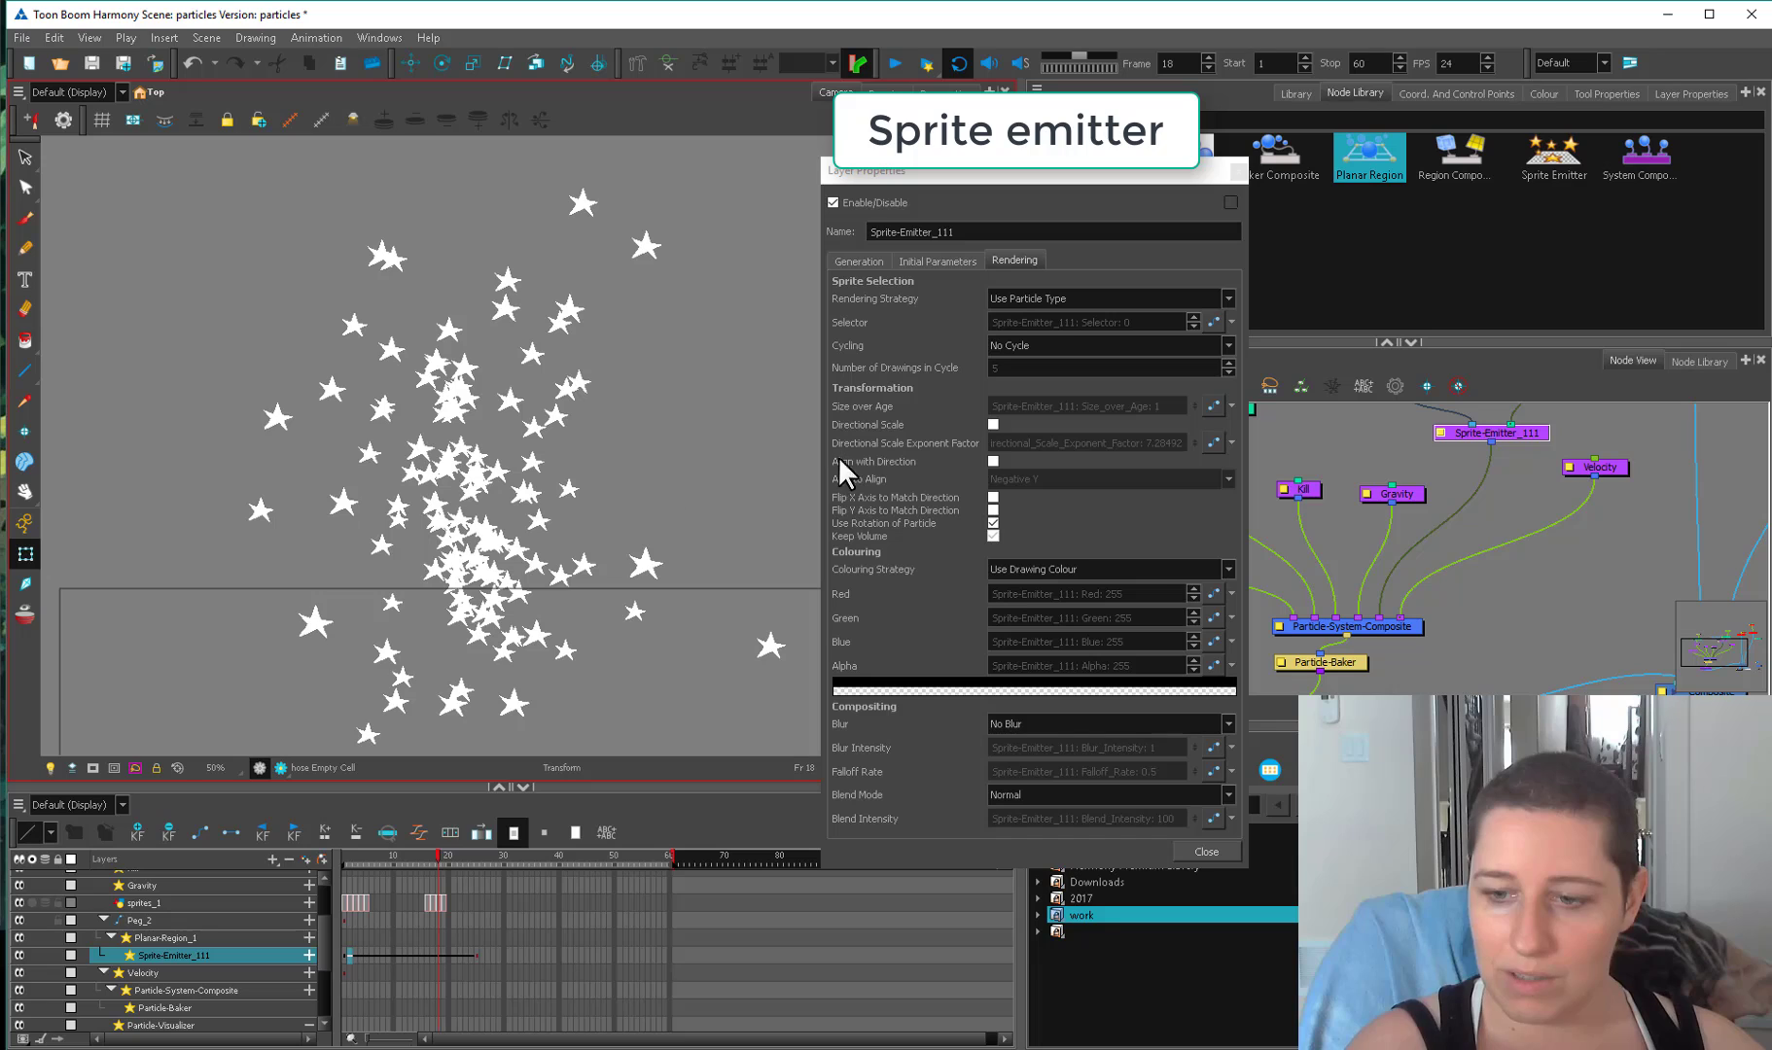
{"action": "left_click", "coordinate": [992, 497]}
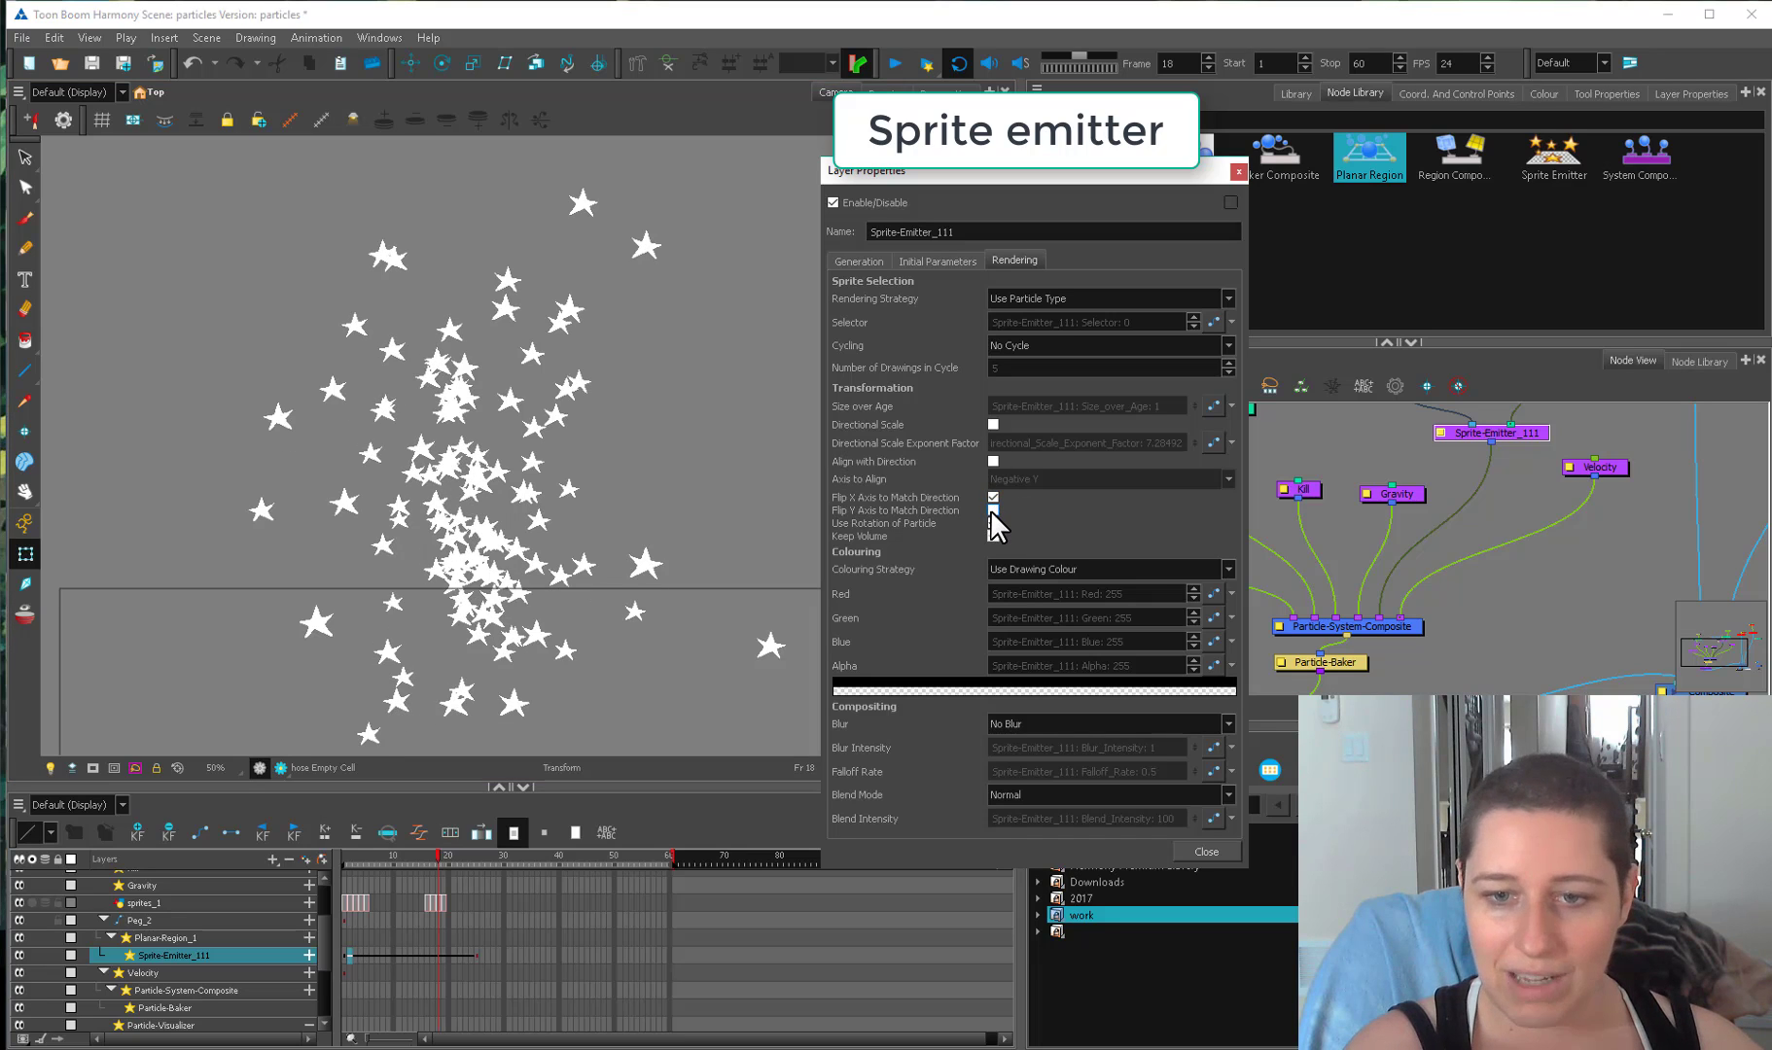
{"action": "left_click", "coordinate": [992, 511]}
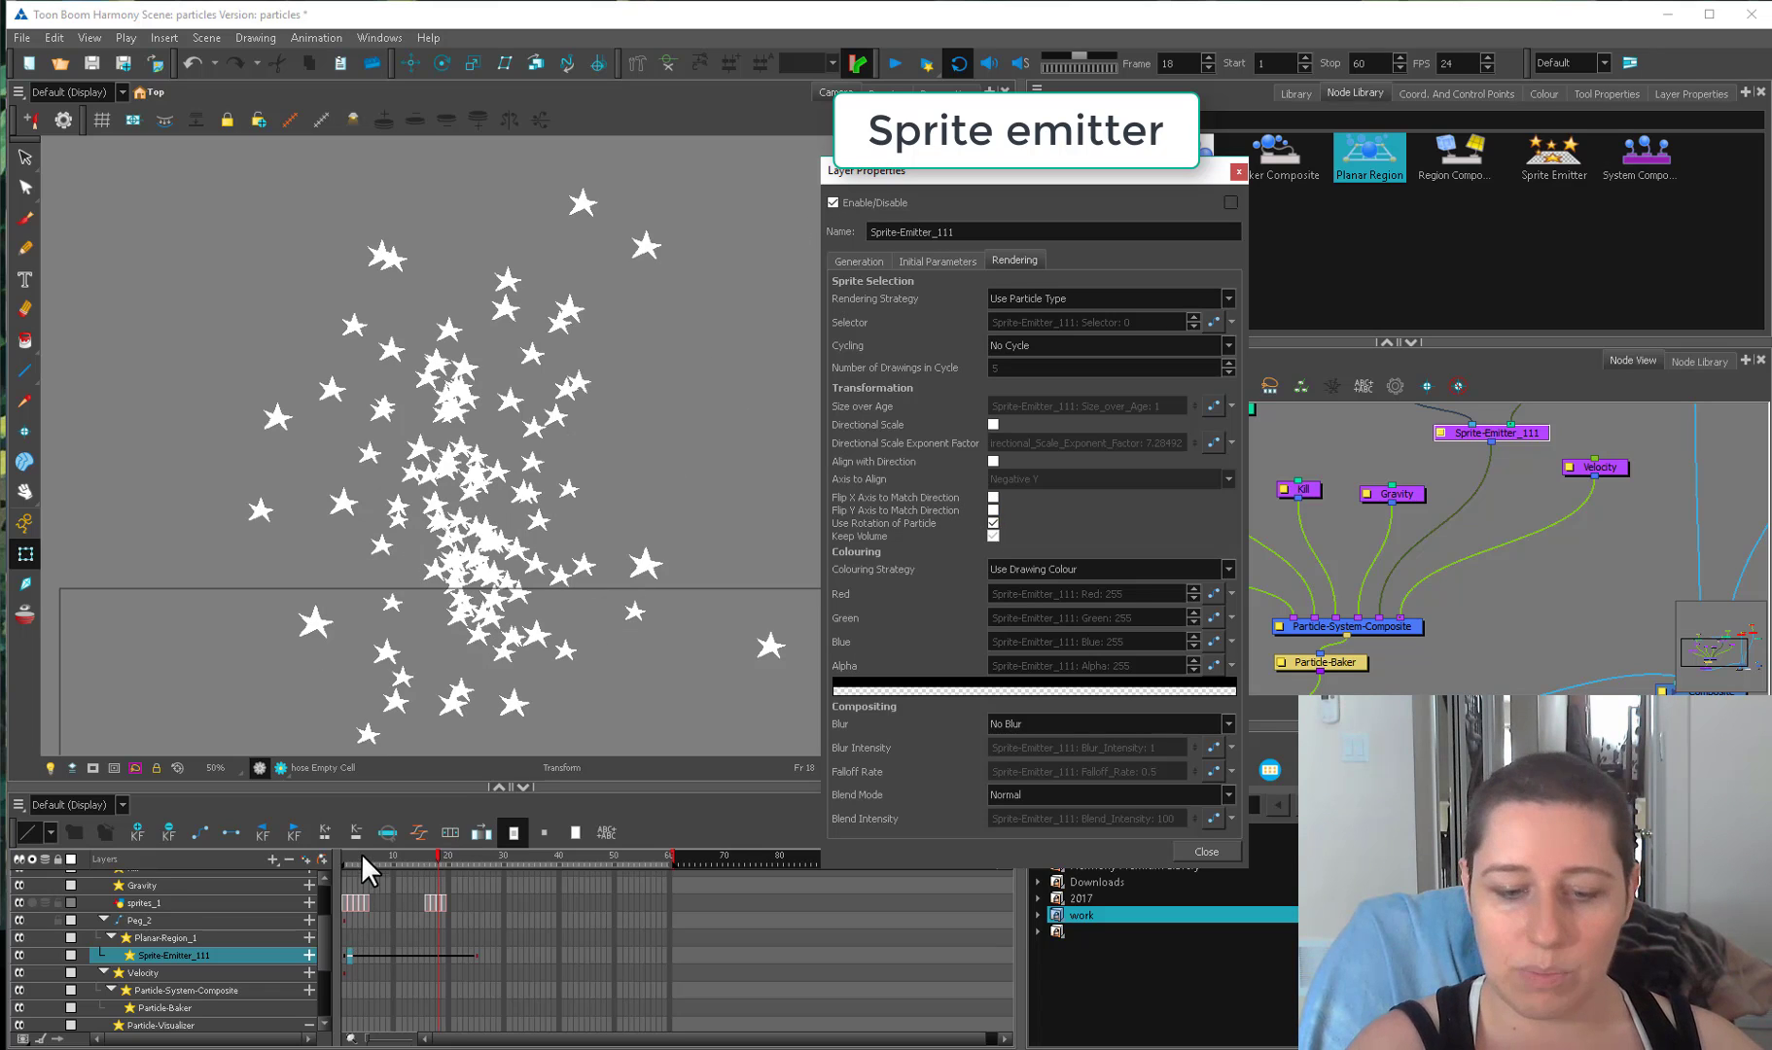
Return to the Camera view of the whole particle scene and close the Sprite-Emitter_111 properties.
{"action": "left_click_drag", "start_coordinate": [356, 856], "coordinate": [332, 856]}
{"action": "double_click", "coordinate": [513, 535]}
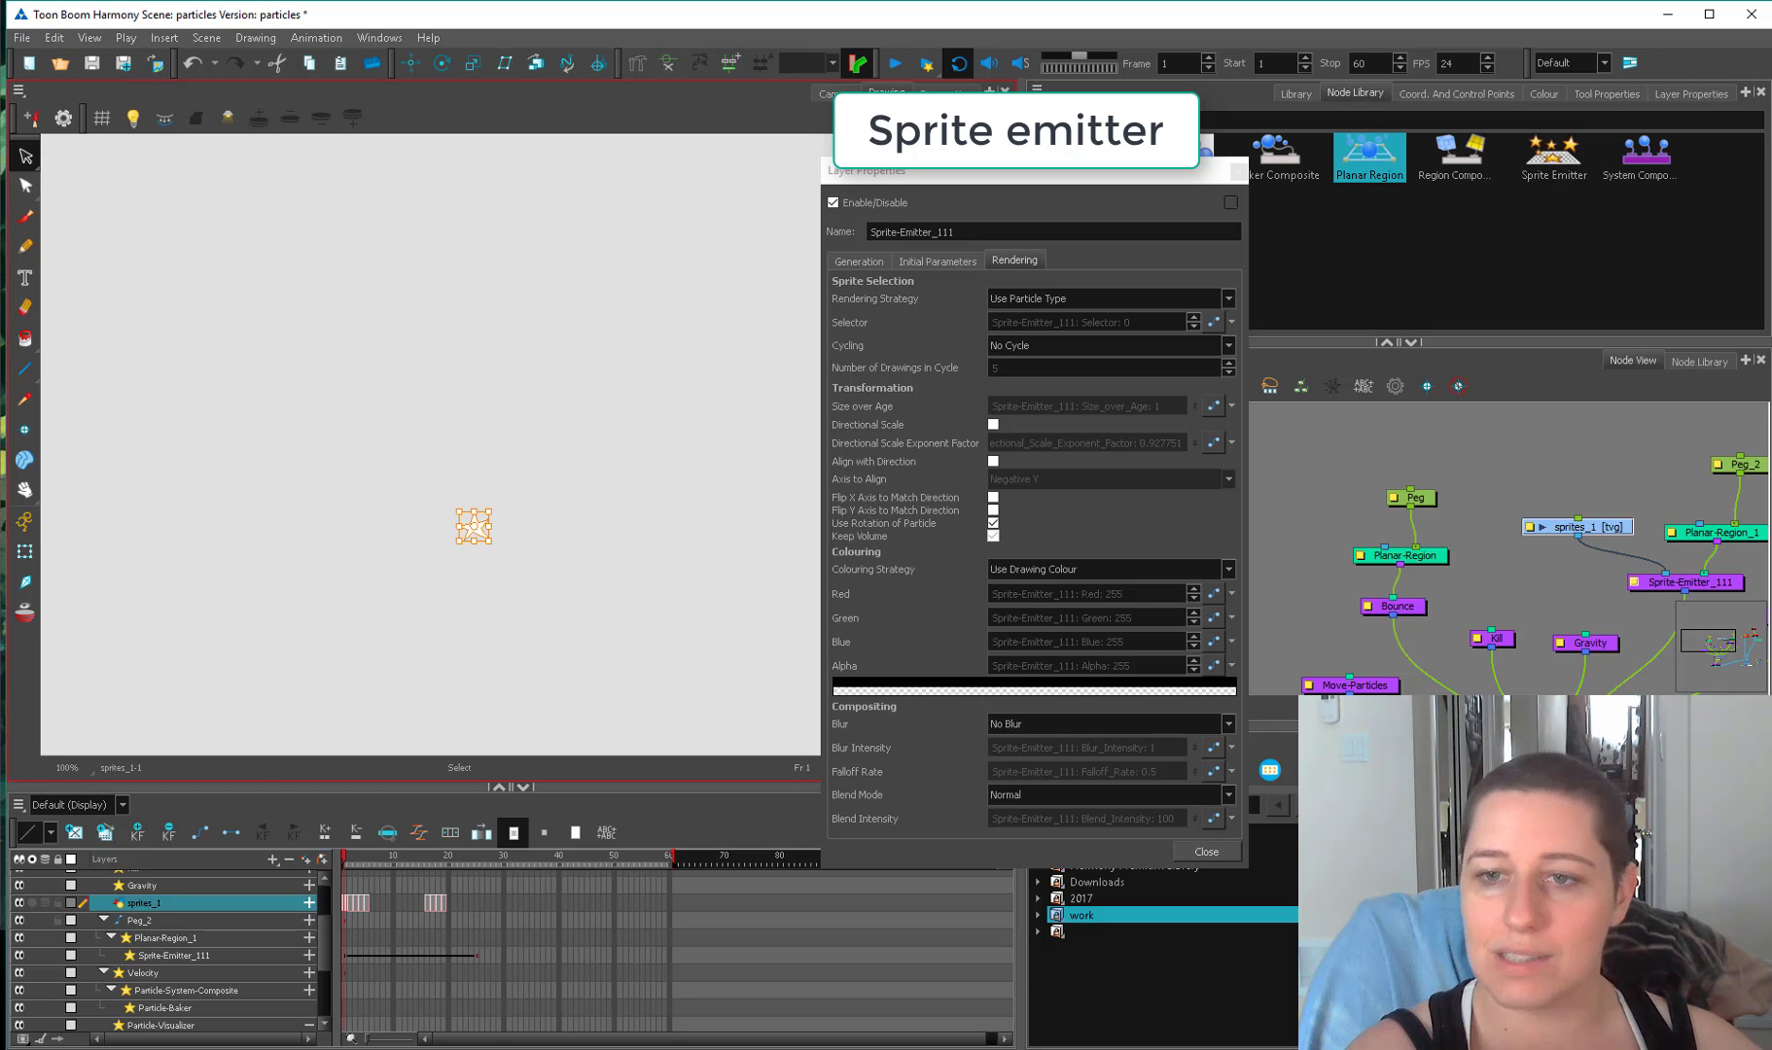
{"action": "left_click", "coordinate": [832, 93]}
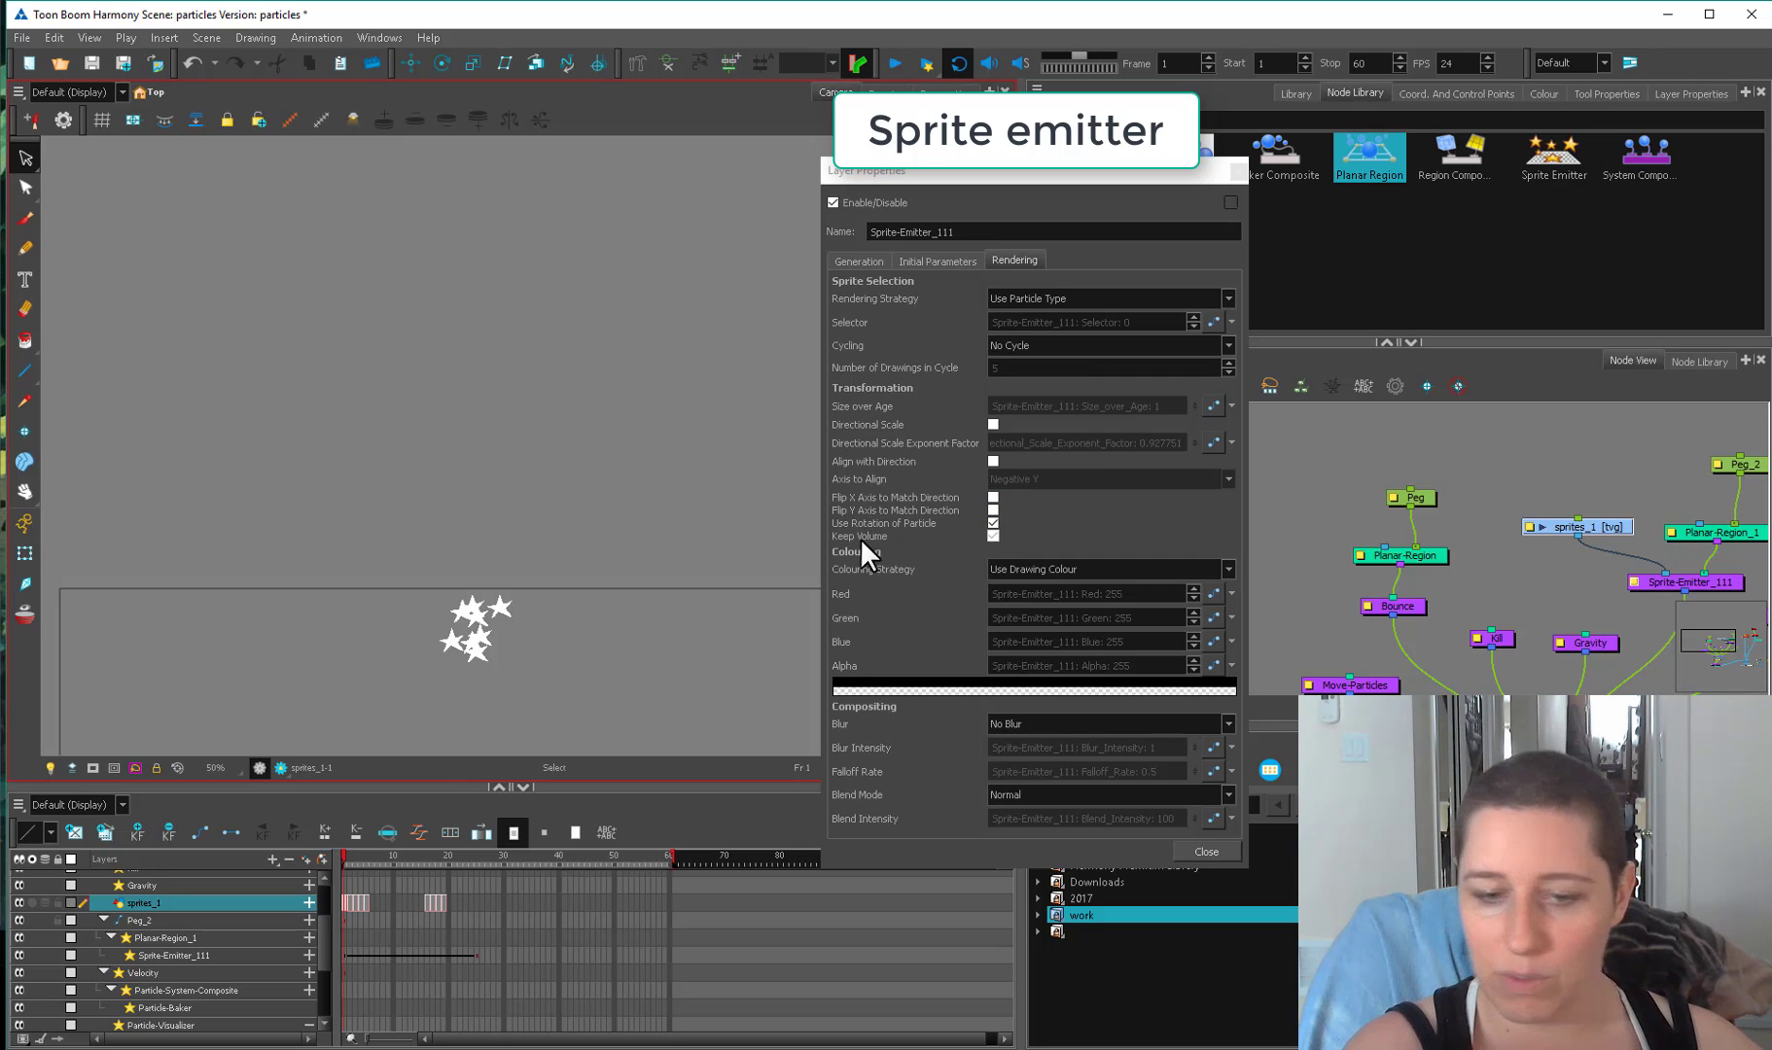
{"action": "left_click_drag", "start_coordinate": [637, 645], "coordinate": [605, 453]}
{"action": "scroll", "coordinate": [620, 522], "scroll_direction": "down", "scroll_amount": 2}
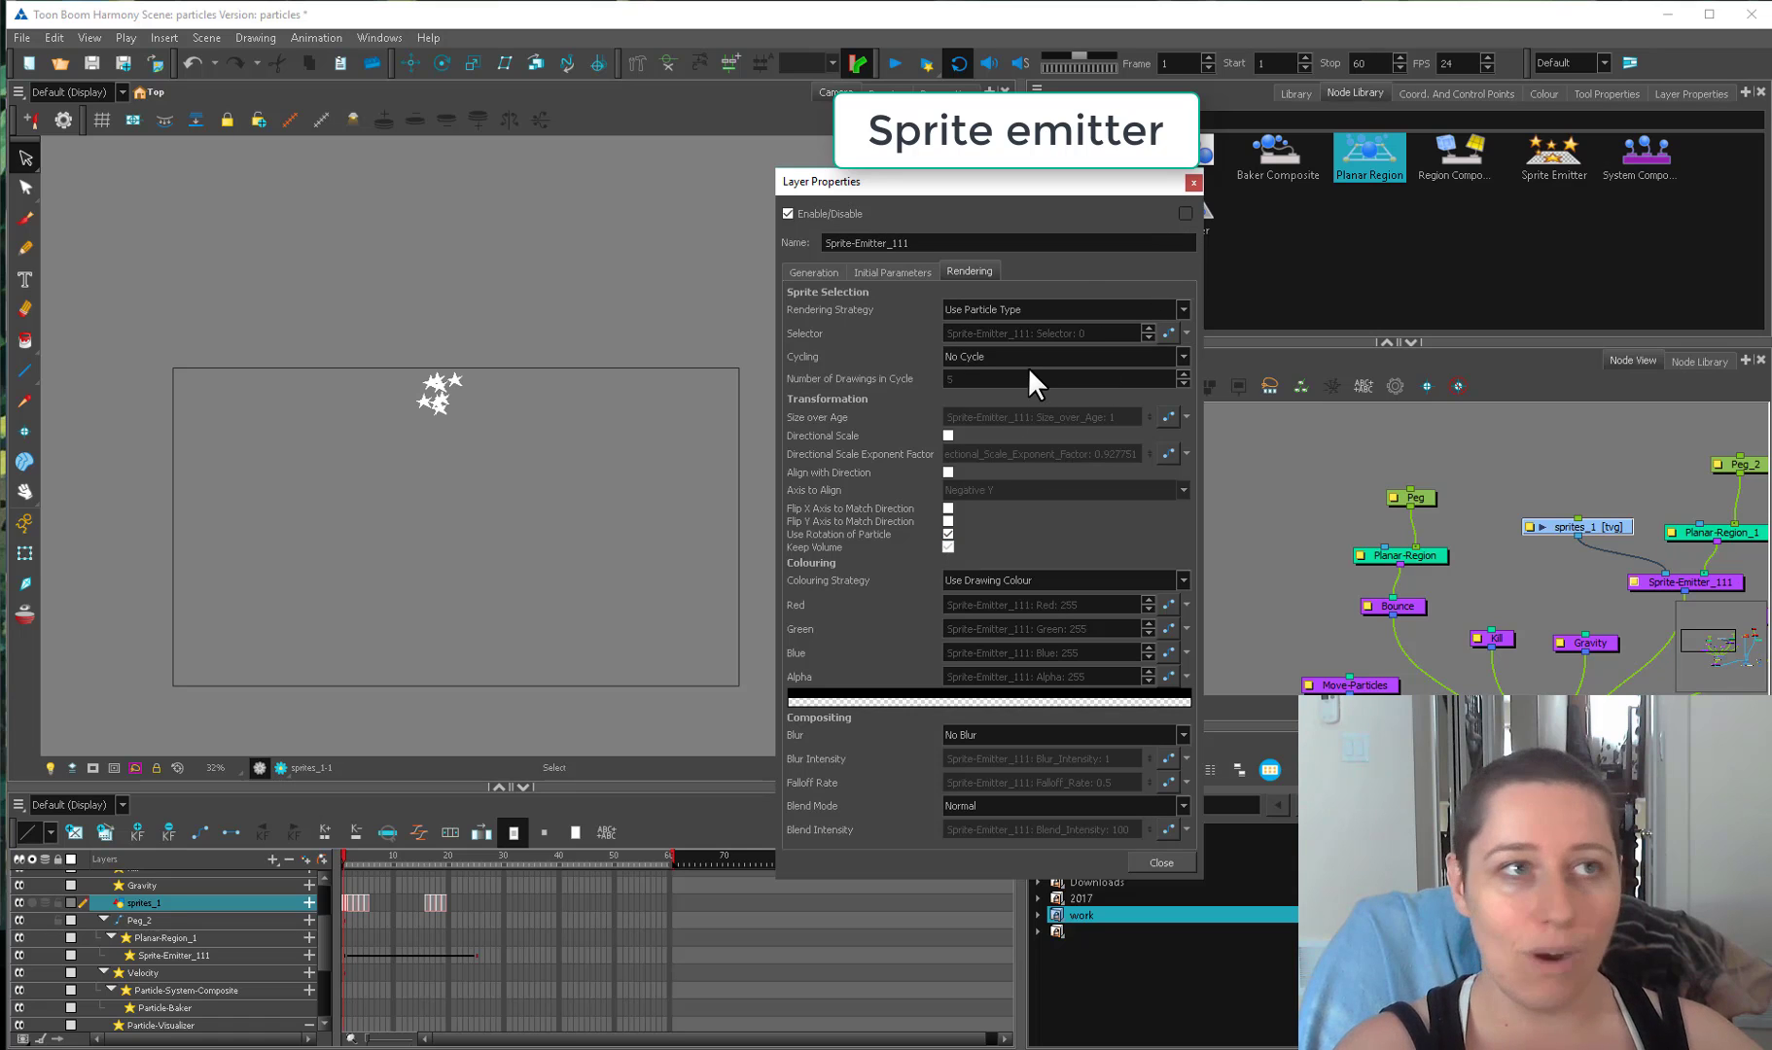
{"action": "left_click", "coordinate": [1192, 183]}
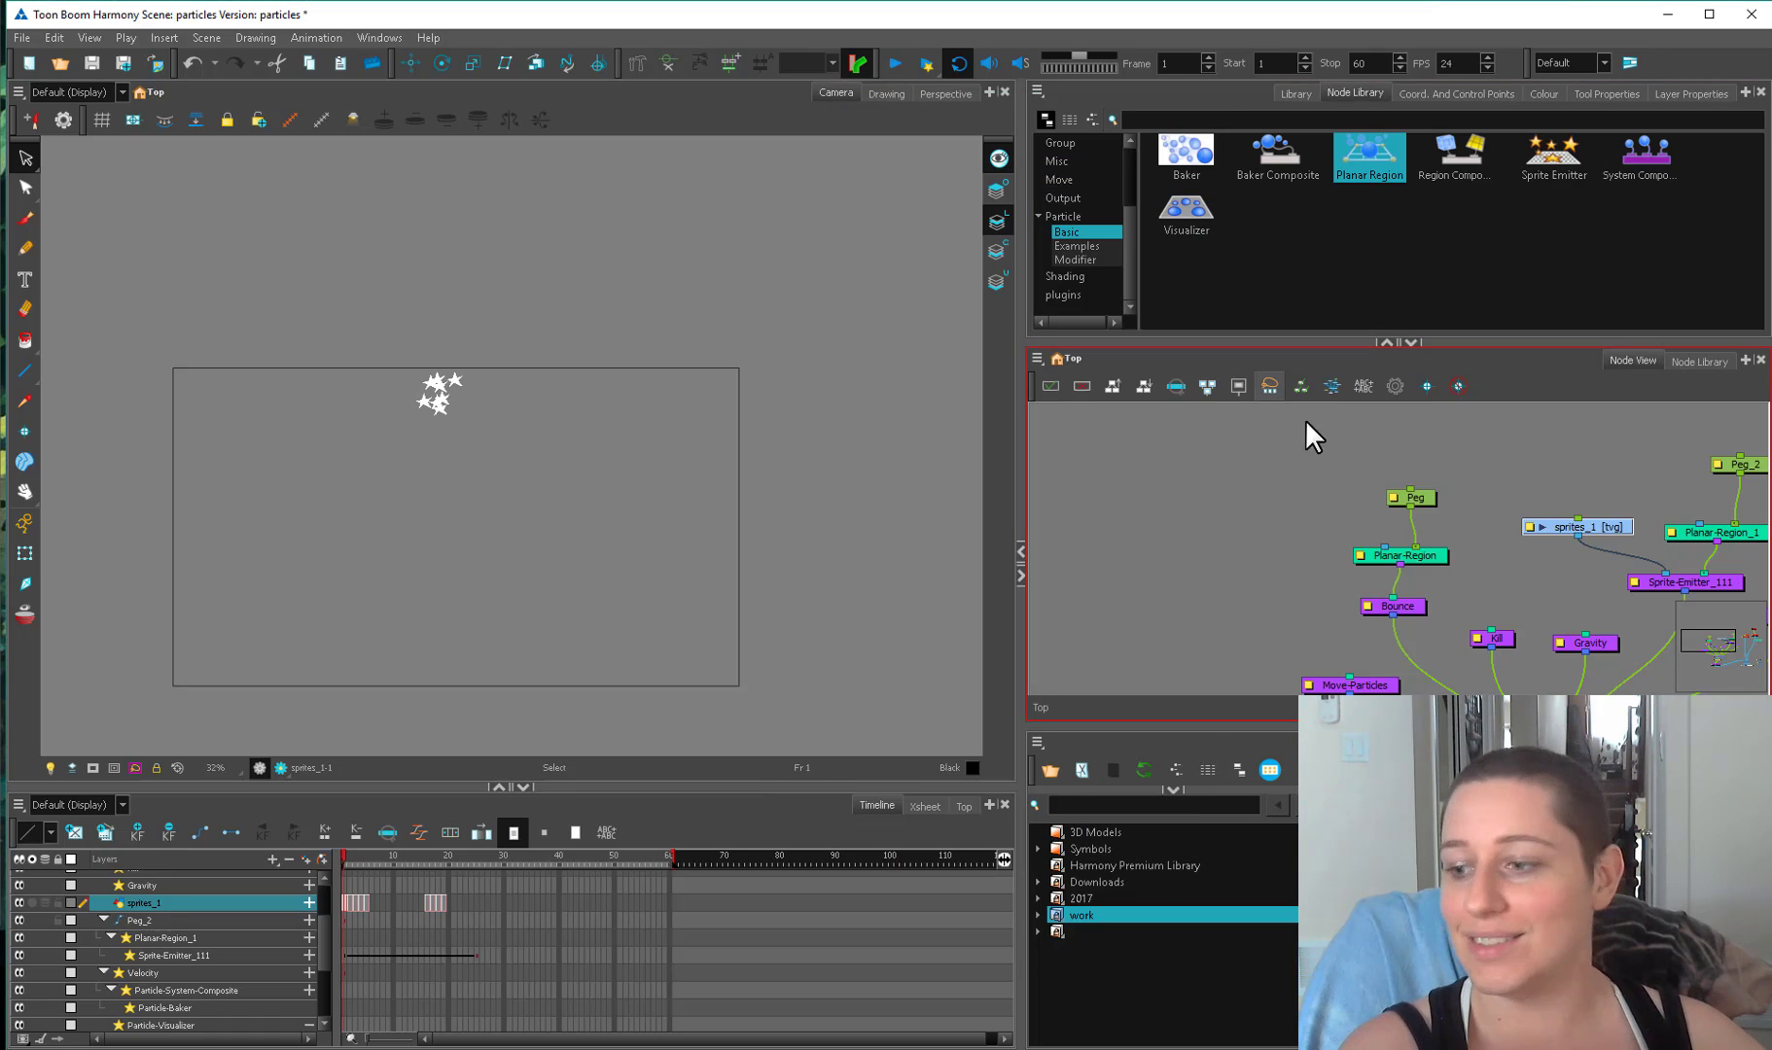
Add a Rotation Velocity modifier node below the Velocity node and connect it to Particle-System-Composite.
{"action": "left_click", "coordinate": [1609, 612]}
{"action": "left_click_drag", "start_coordinate": [1613, 624], "coordinate": [1303, 537]}
{"action": "scroll", "coordinate": [1313, 486], "scroll_direction": "down", "scroll_amount": 1}
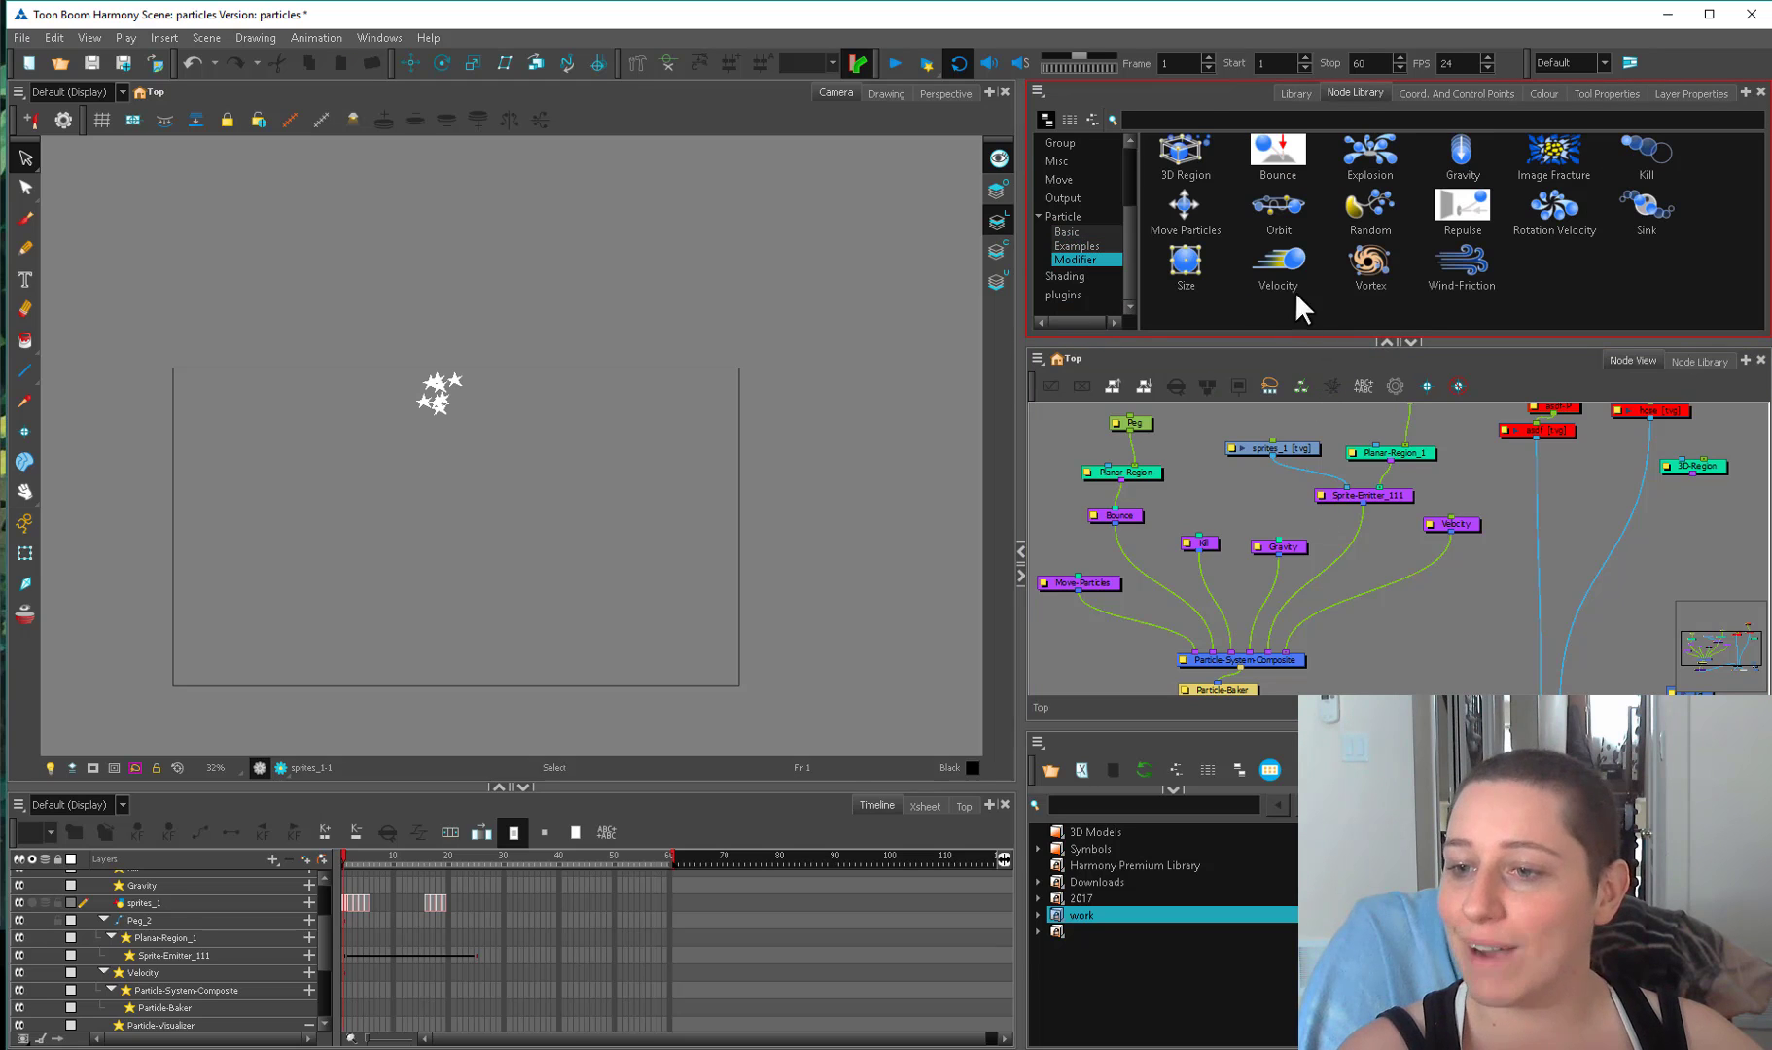
{"action": "left_click_drag", "start_coordinate": [1556, 207], "coordinate": [1397, 589]}
{"action": "left_click_drag", "start_coordinate": [1465, 531], "coordinate": [1443, 531]}
{"action": "left_click_drag", "start_coordinate": [1375, 585], "coordinate": [1297, 653]}
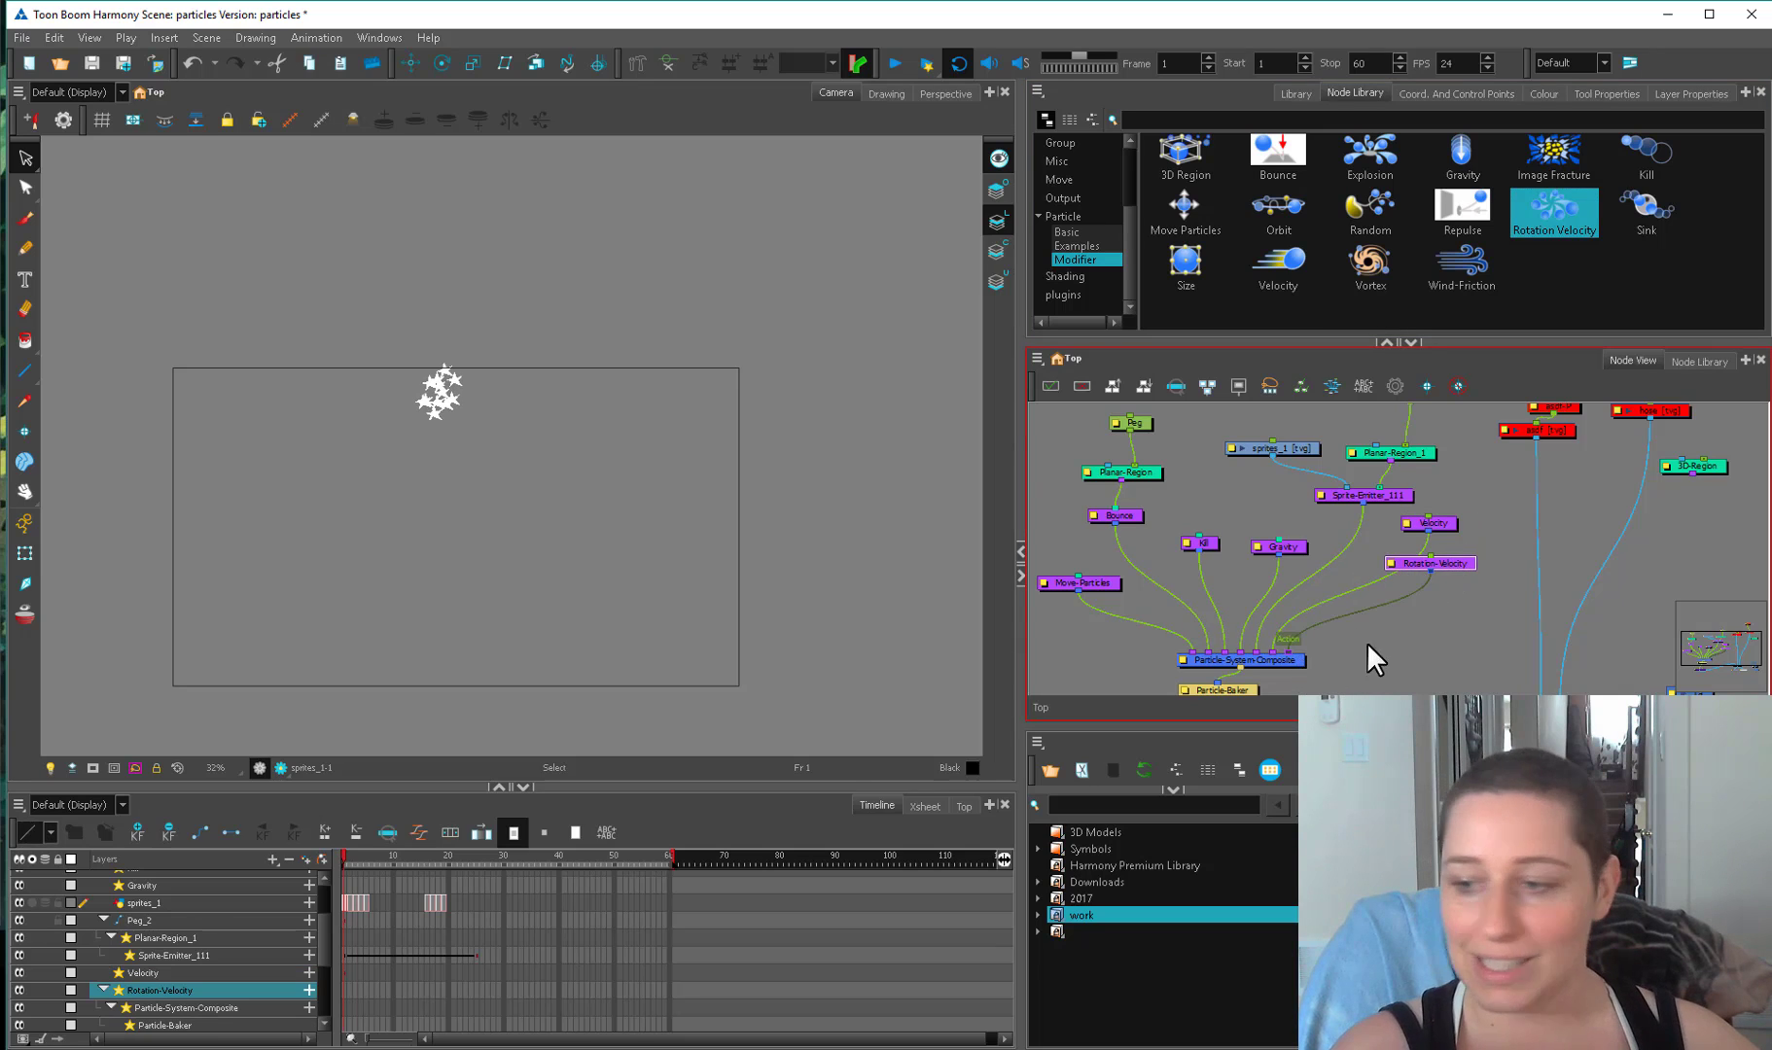
Disconnect the Velocity node from the particle system and set the Rotation-Velocity speed to minimum 8 and maximum 15 degrees per frame.
{"action": "double_click", "coordinate": [1397, 564]}
{"action": "left_click_drag", "start_coordinate": [351, 857], "coordinate": [614, 832]}
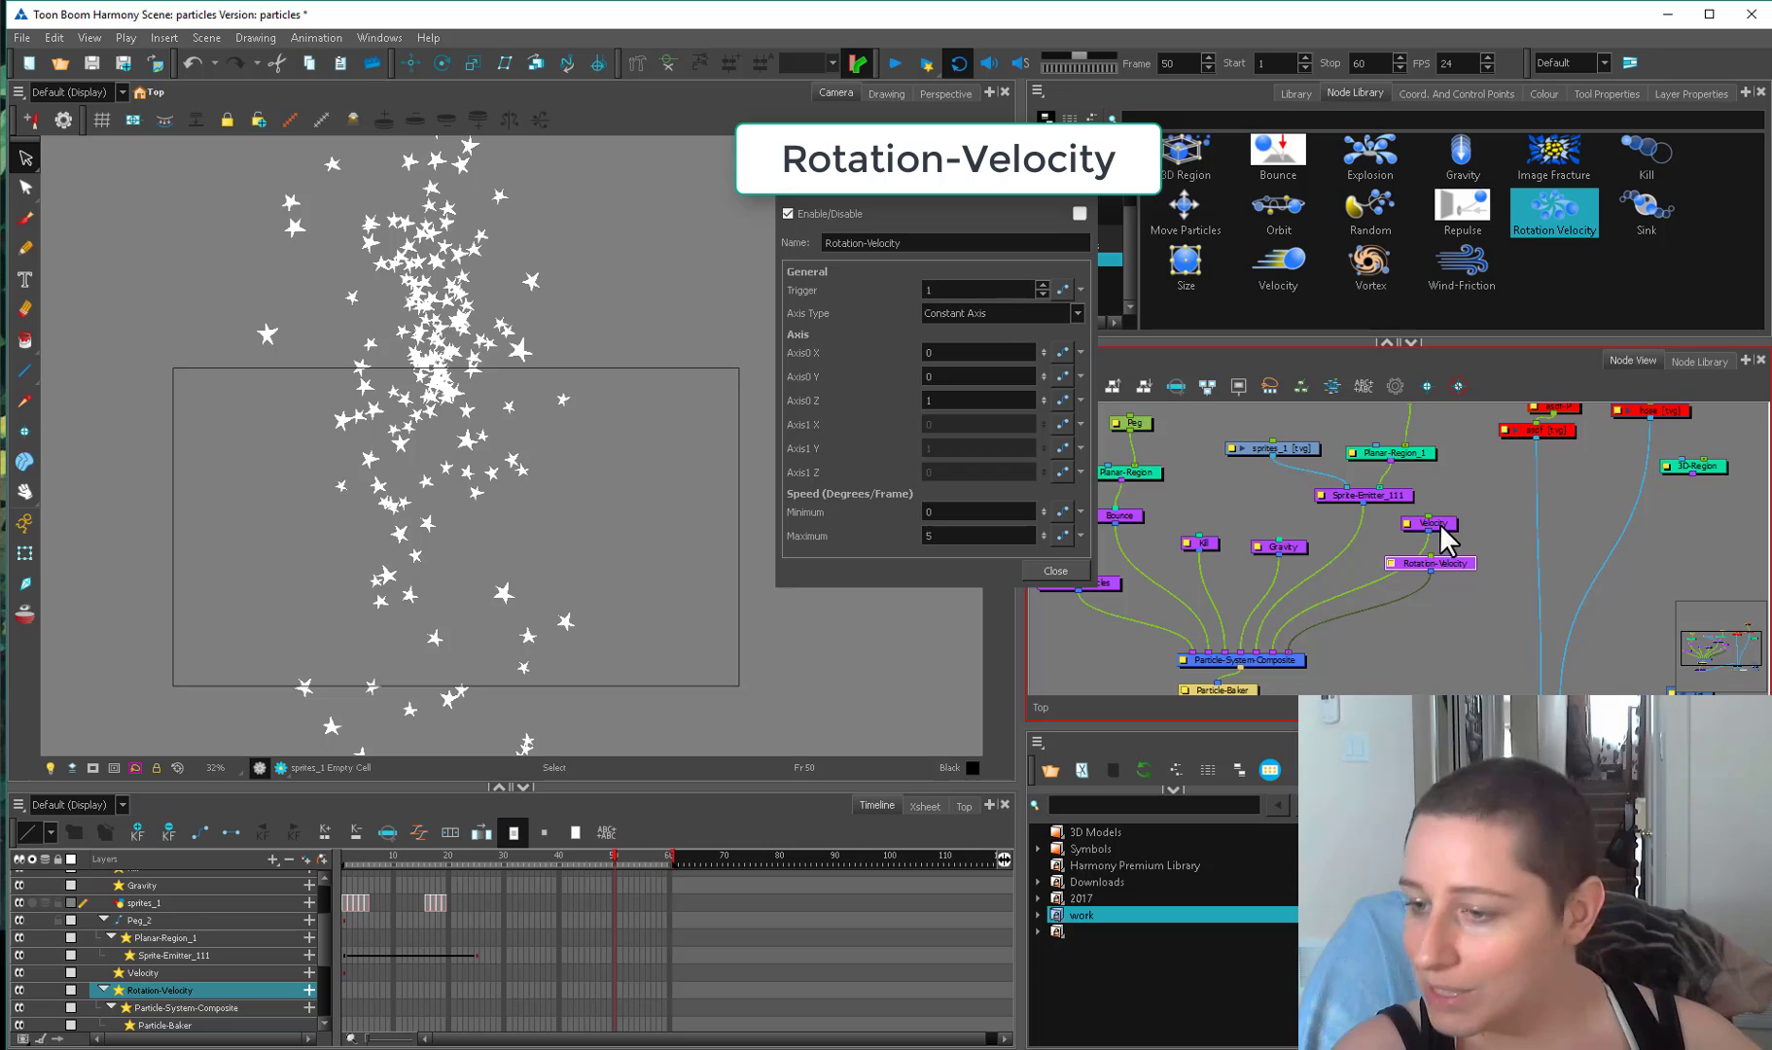
{"action": "left_click_drag", "start_coordinate": [1444, 526], "coordinate": [1402, 536]}
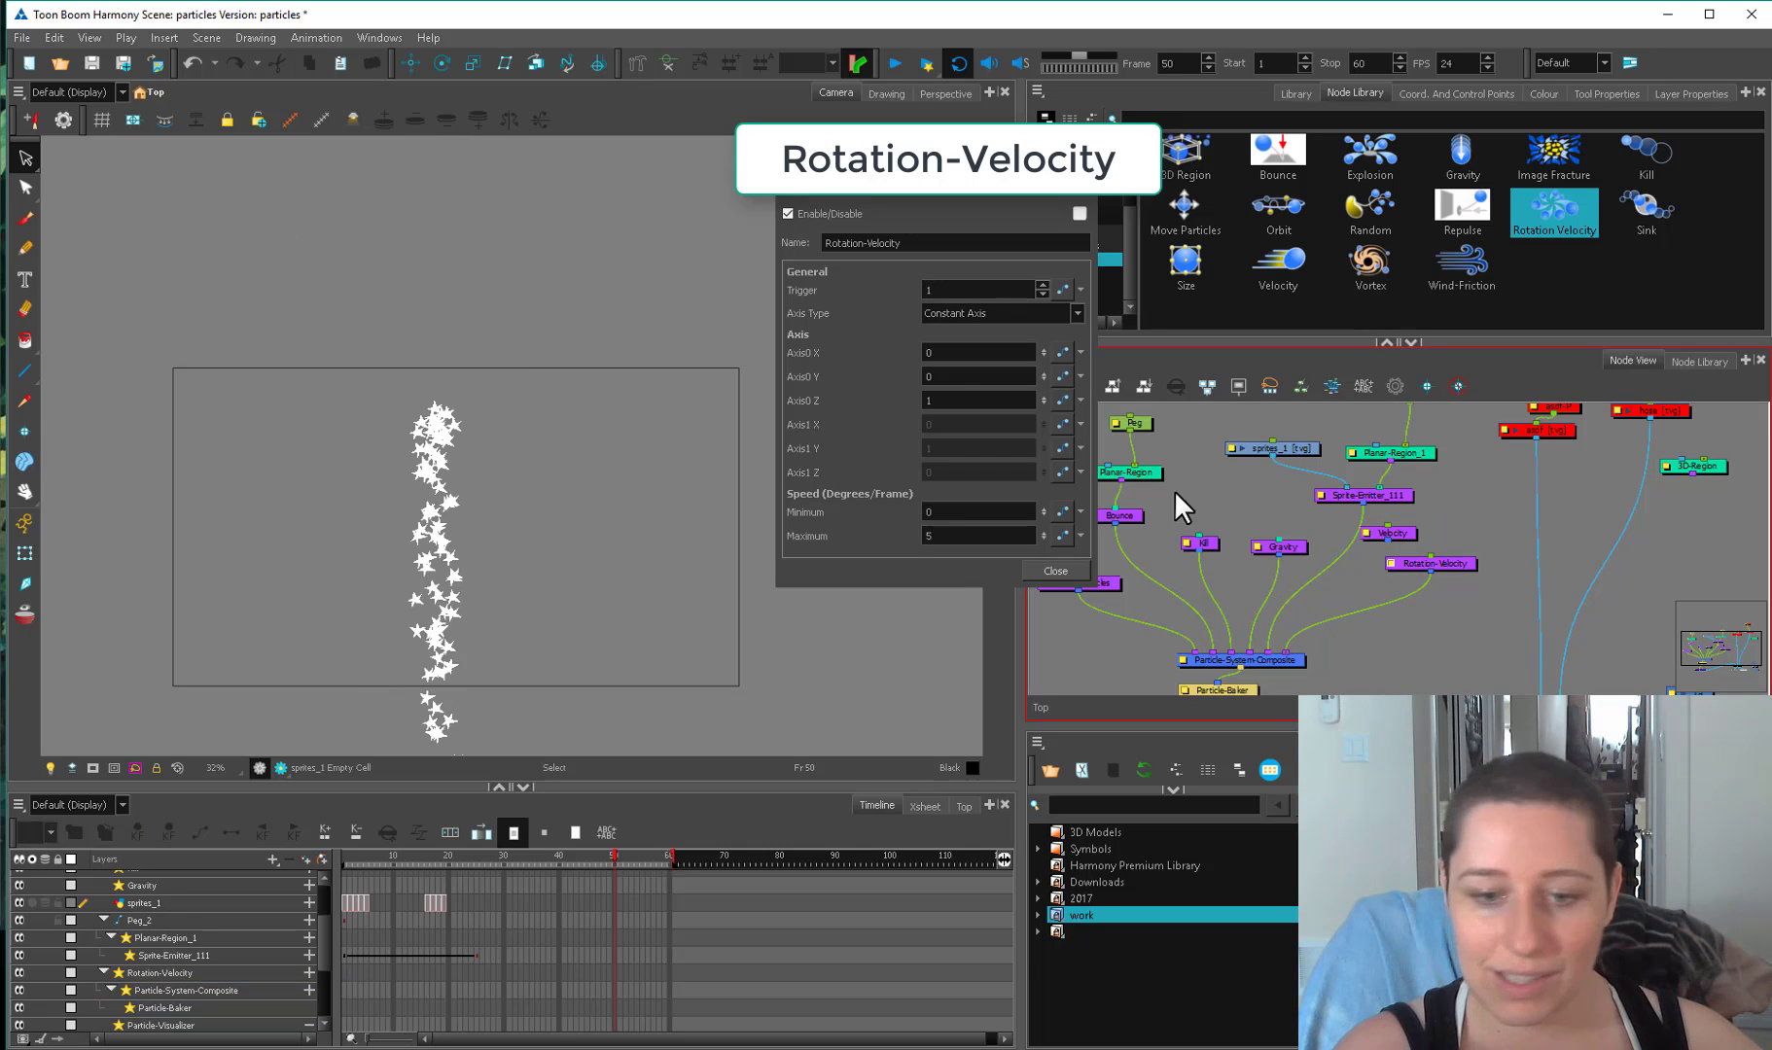
{"action": "left_click", "coordinate": [1055, 571]}
{"action": "left_click_drag", "start_coordinate": [368, 851], "coordinate": [396, 850]}
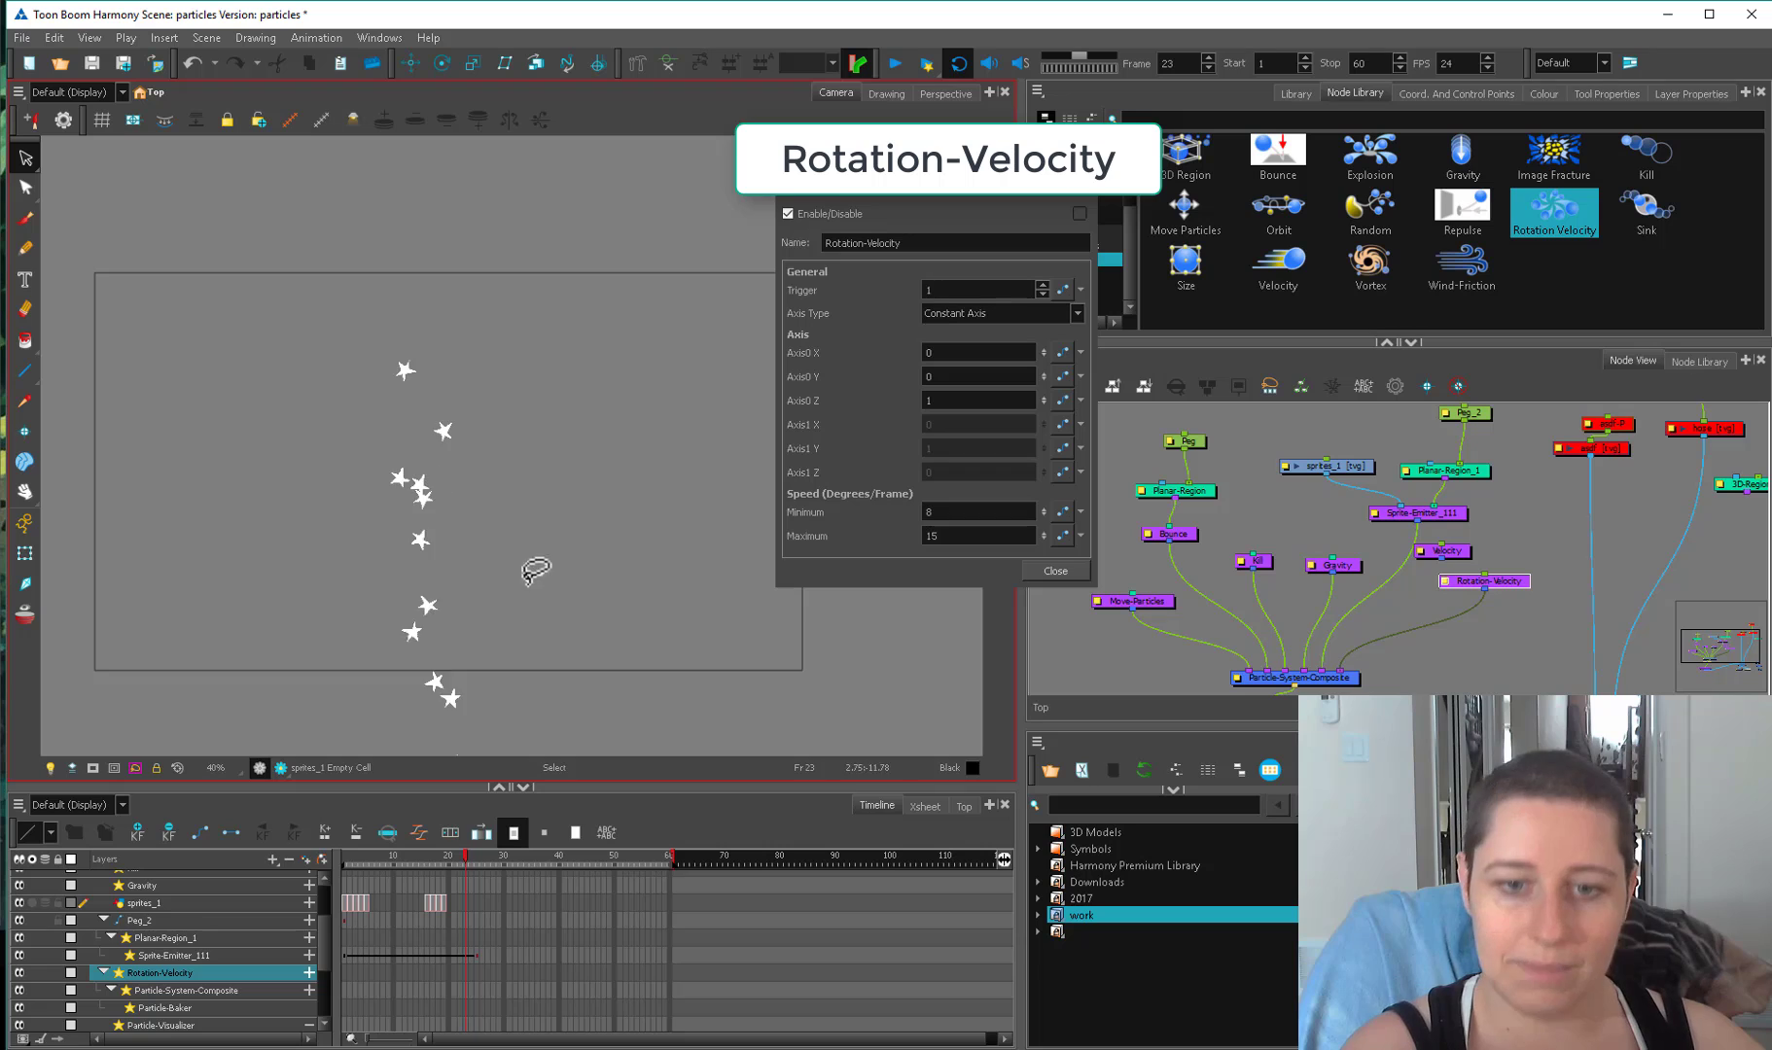
Step through frames 22 to 31 in a close-up of the falling stars to examine how individual particles rotate.
{"action": "scroll", "coordinate": [534, 574], "scroll_direction": "up", "scroll_amount": 3}
{"action": "left_click_drag", "start_coordinate": [471, 488], "coordinate": [597, 530]}
{"action": "key", "text": "comma"}
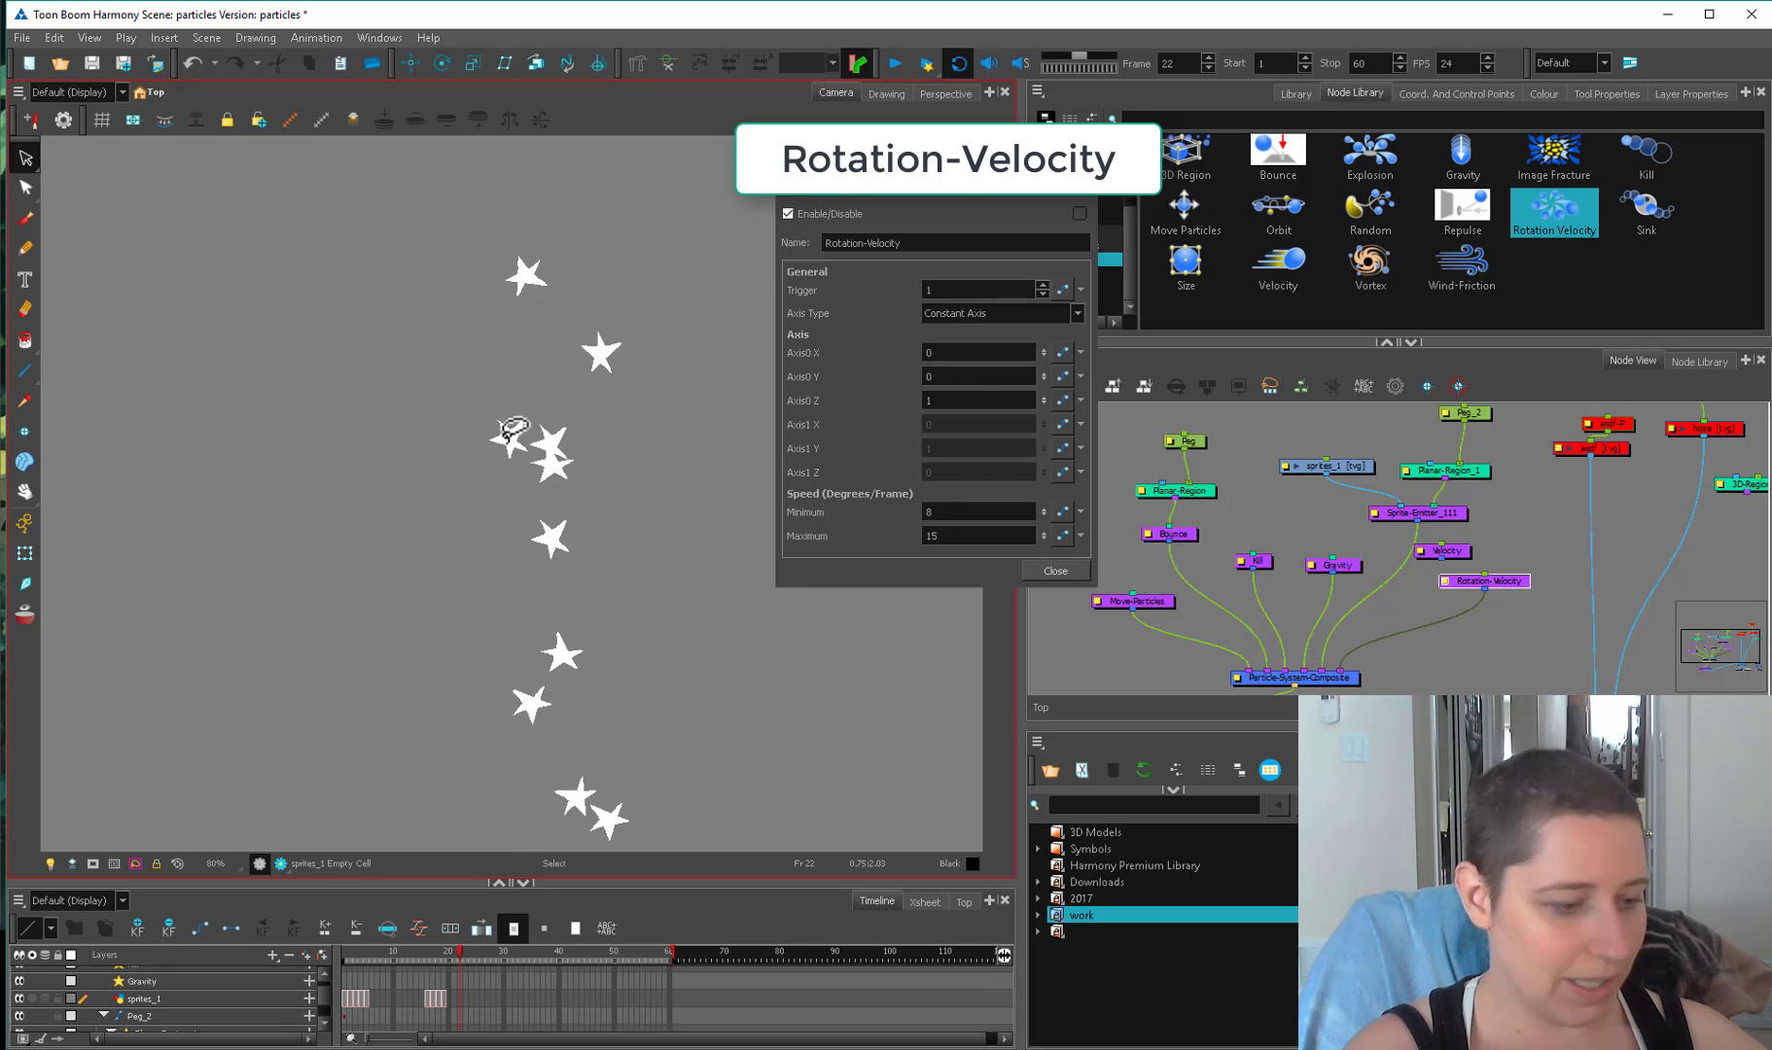
{"action": "key", "text": "period"}
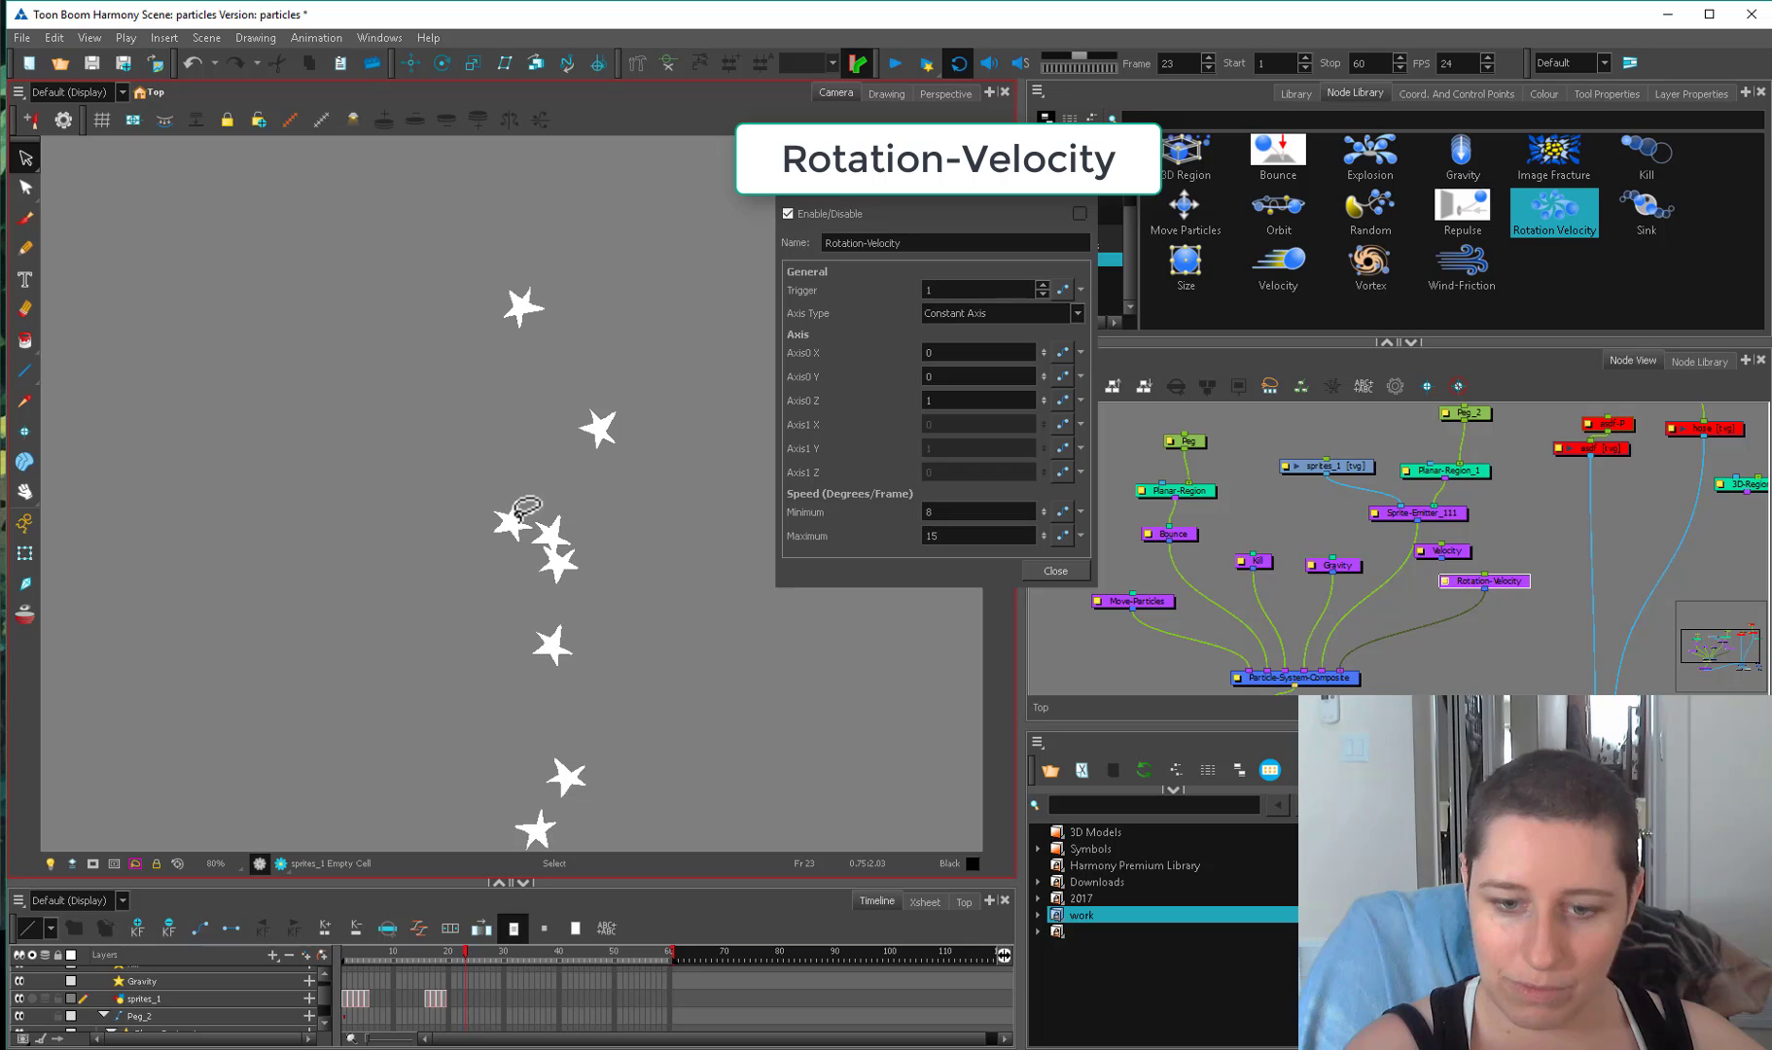
{"action": "key", "text": "period"}
{"action": "key", "text": "period"}
{"action": "left_click_drag", "start_coordinate": [542, 601], "coordinate": [539, 486]}
{"action": "key", "text": "period"}
{"action": "key", "text": "period"}
{"action": "key", "text": "period"}
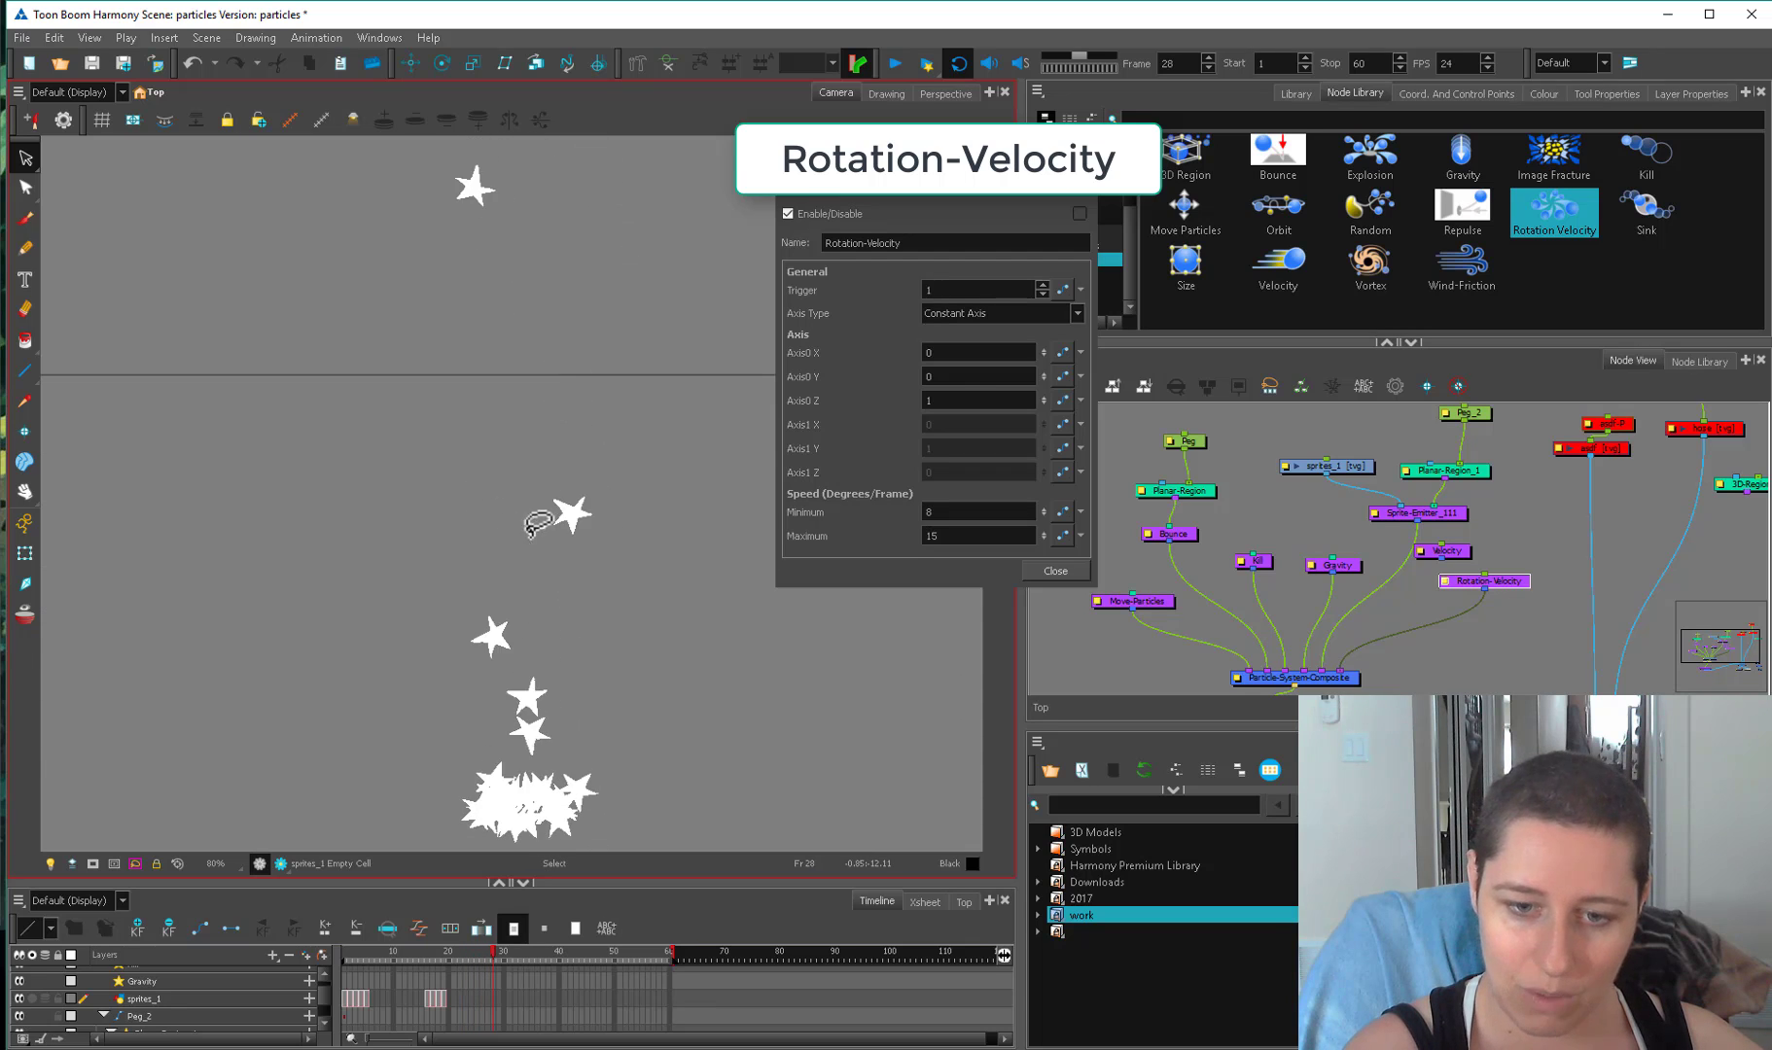
{"action": "key", "text": "period"}
{"action": "key", "text": "period"}
{"action": "key", "text": "period"}
{"action": "left_click_drag", "start_coordinate": [637, 781], "coordinate": [612, 532]}
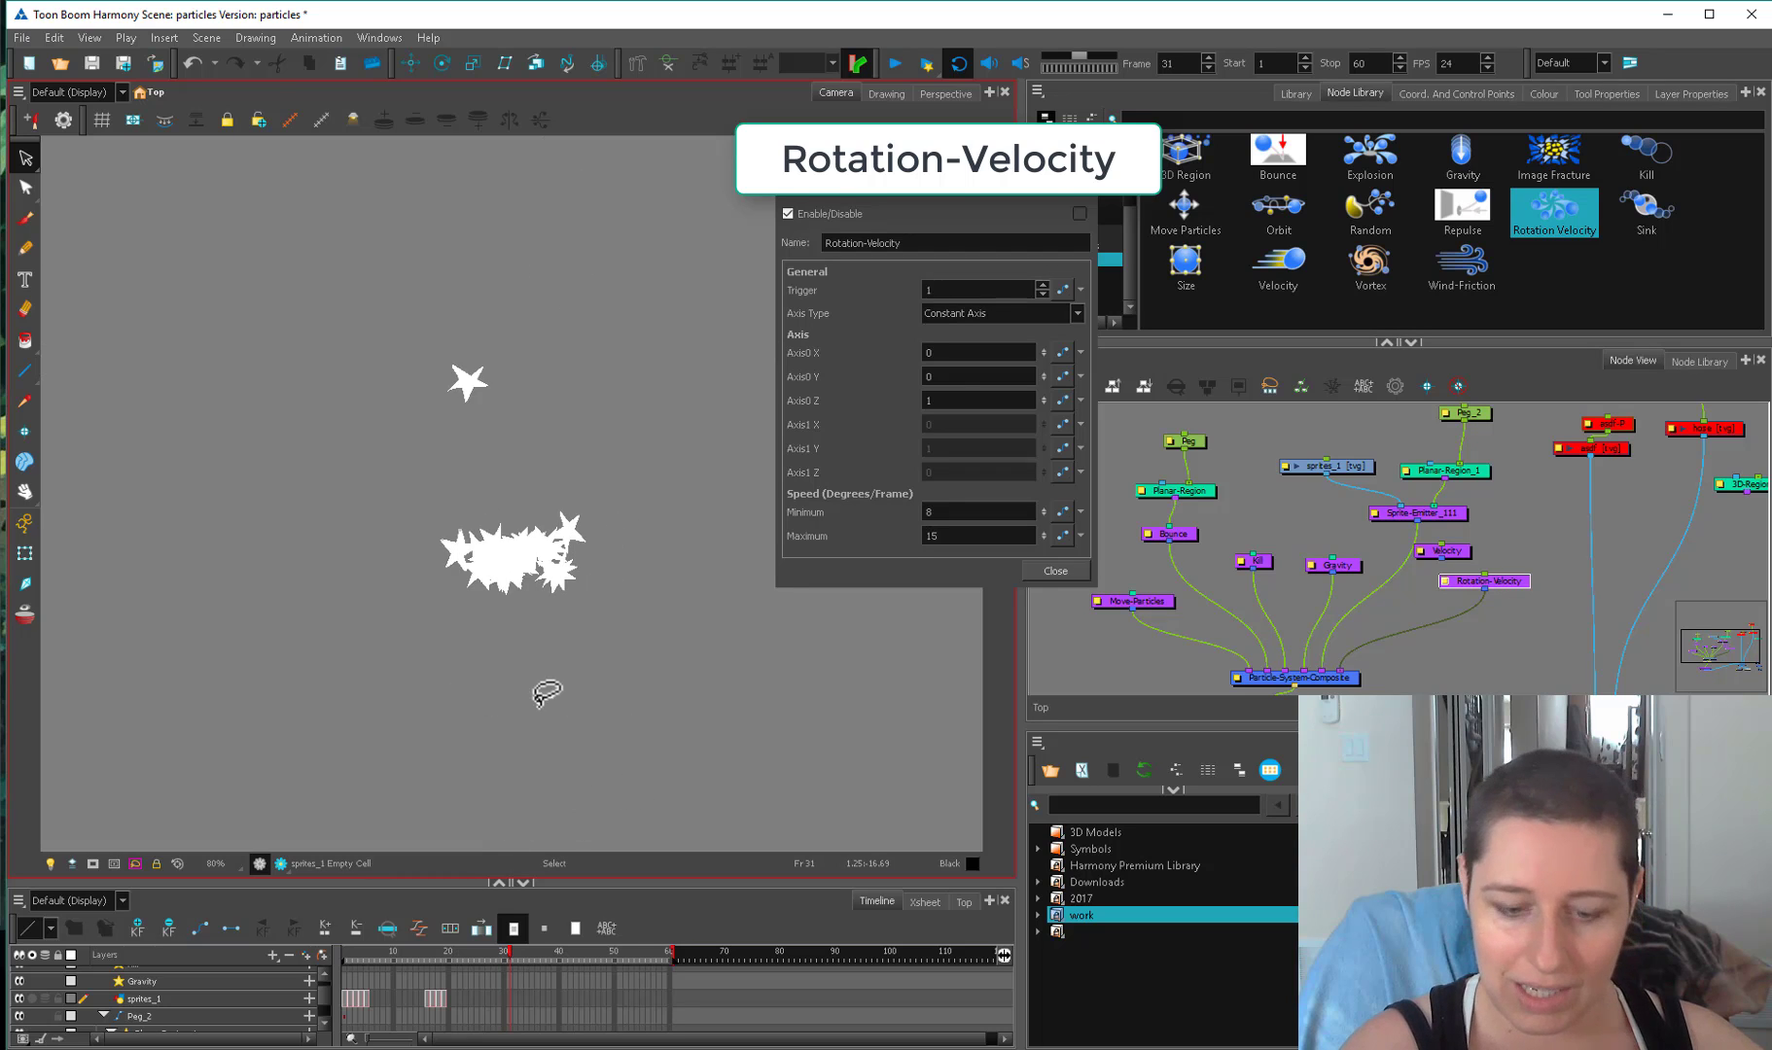
Scrub the animation through to frame 60 to preview the stars rotating around the Z axis.
{"action": "left_click", "coordinate": [462, 951]}
{"action": "left_click_drag", "start_coordinate": [462, 948], "coordinate": [537, 939]}
{"action": "left_click", "coordinate": [1340, 580]}
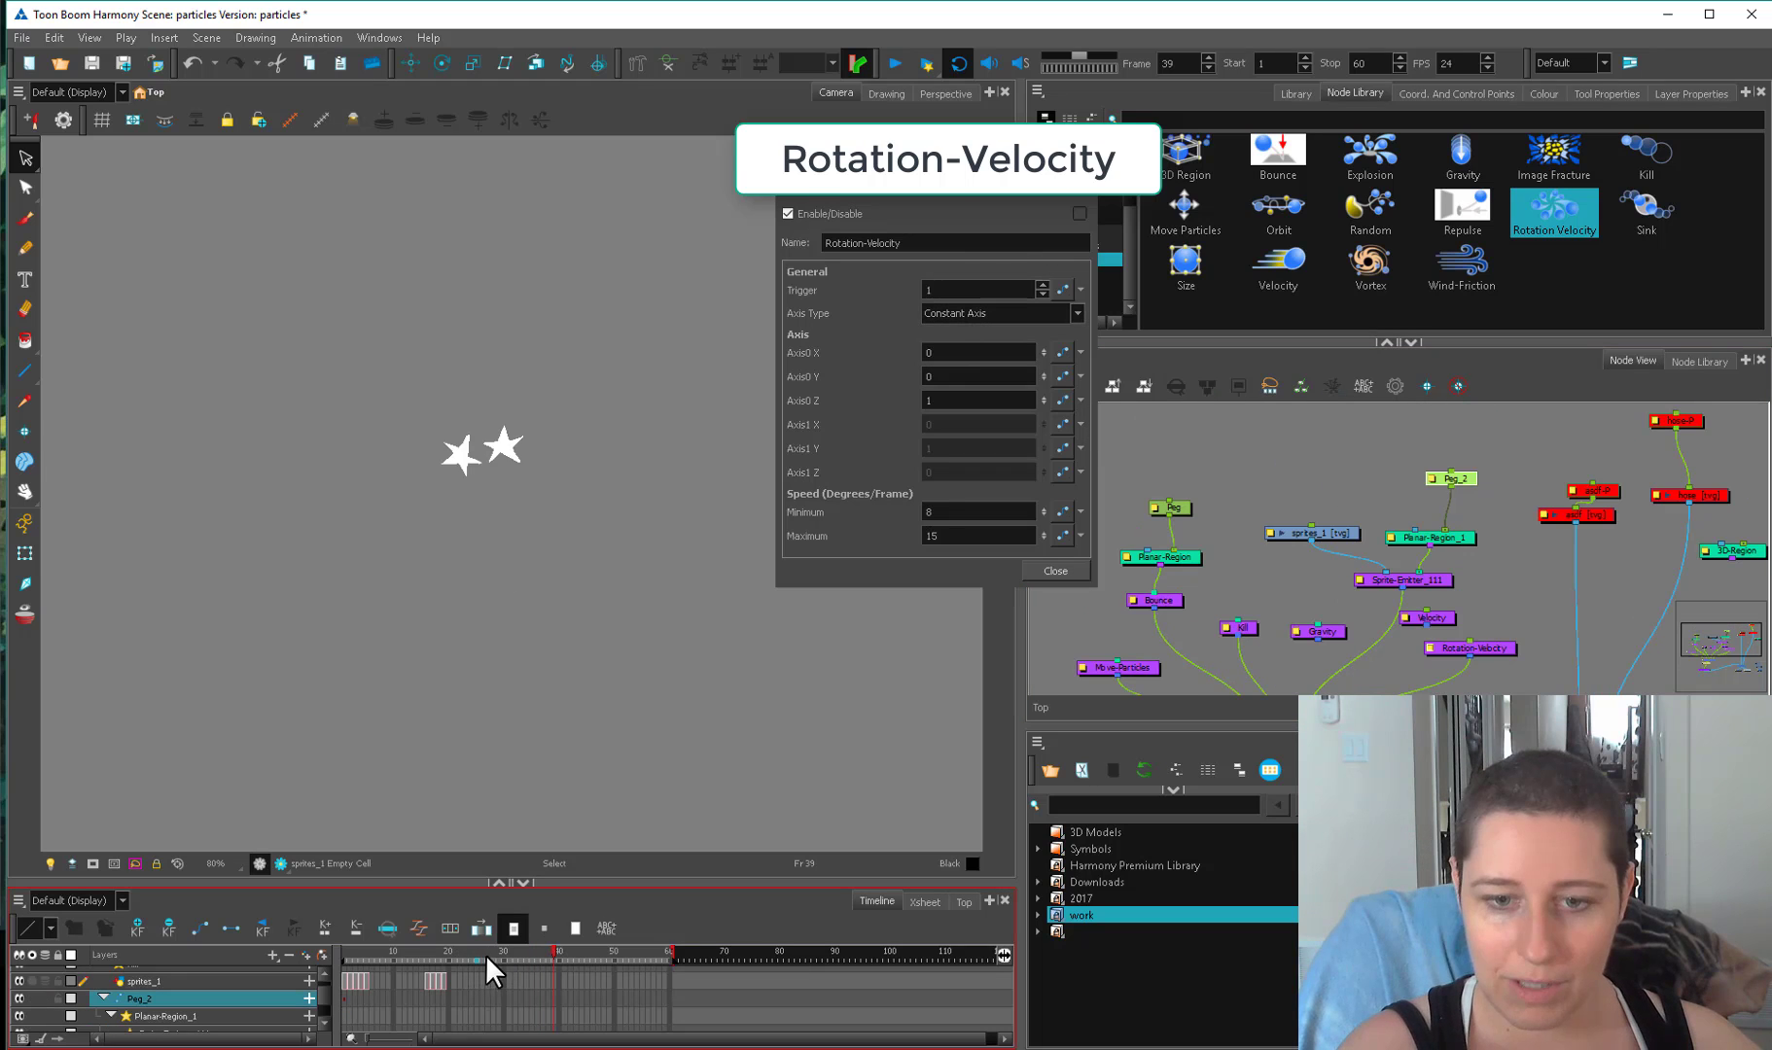
{"action": "left_click_drag", "start_coordinate": [457, 948], "coordinate": [671, 864]}
Set Axis0 X to 1 and Axis0 Z to 0 on Rotation-Velocity, and preview the rotation around X.
{"action": "left_click", "coordinate": [931, 401]}
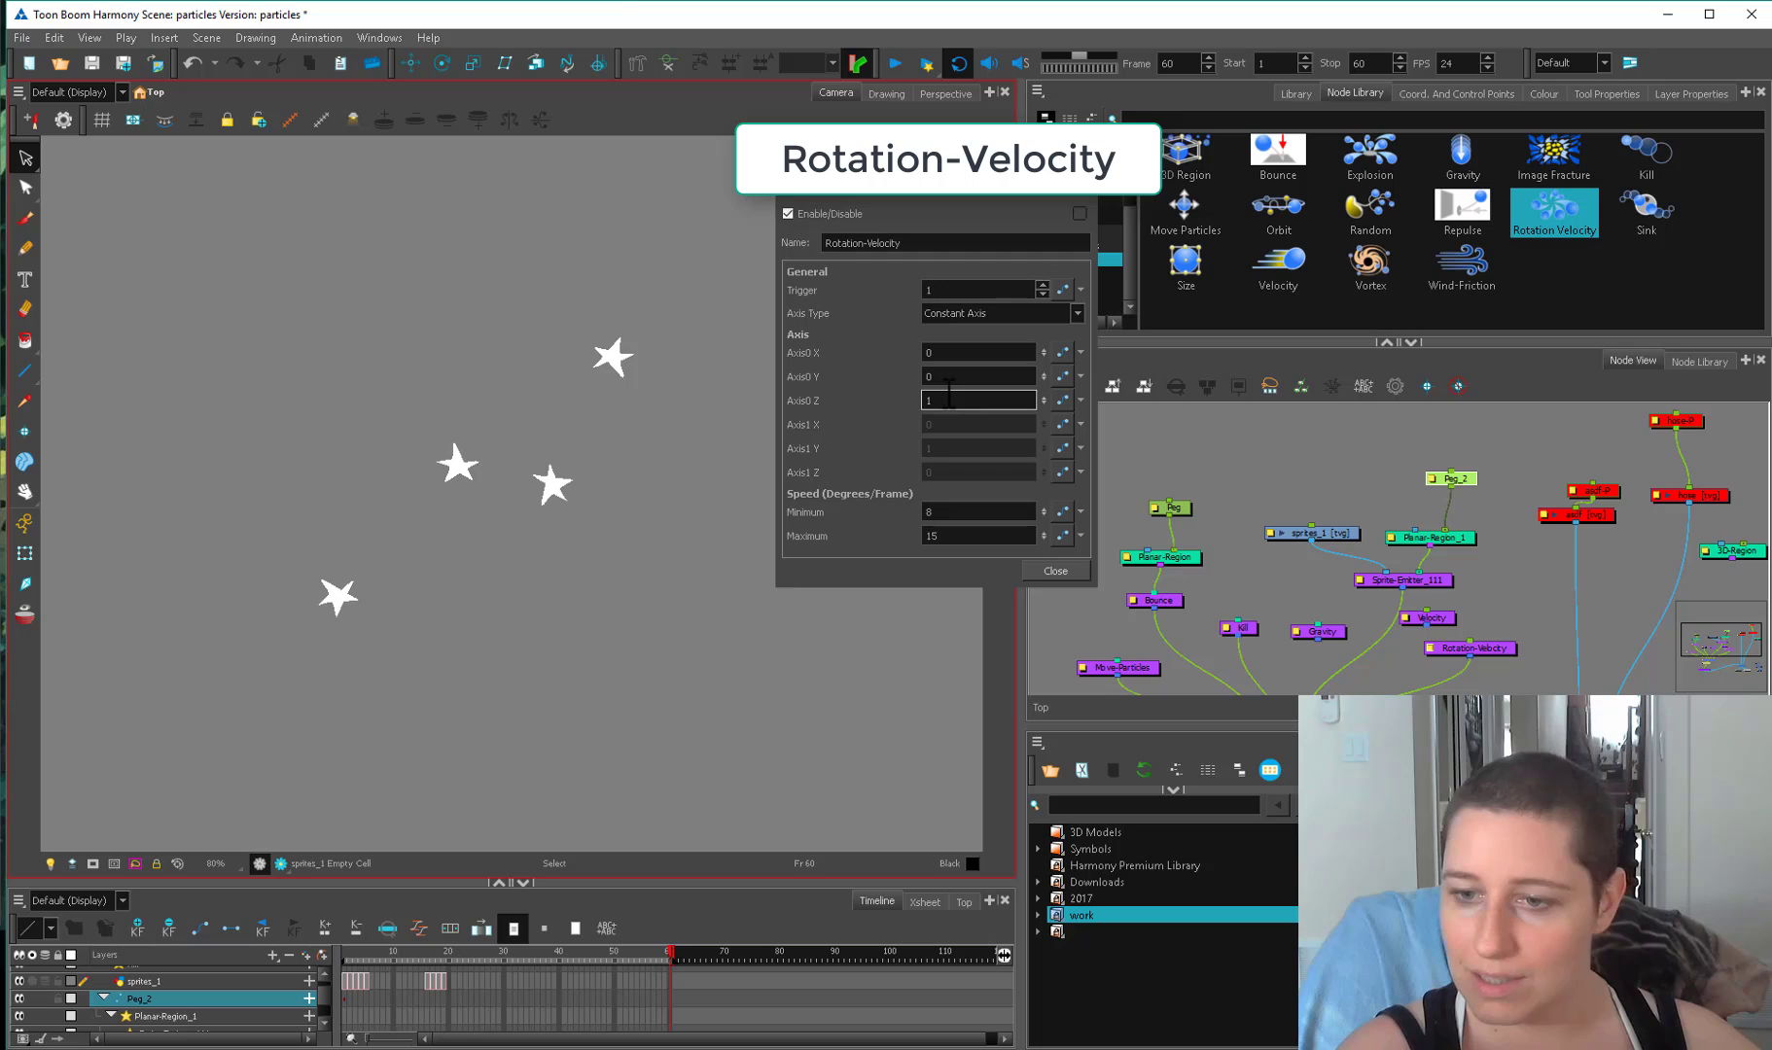
{"action": "key", "text": "shift+Tab"}
{"action": "key", "text": "shift+Tab"}
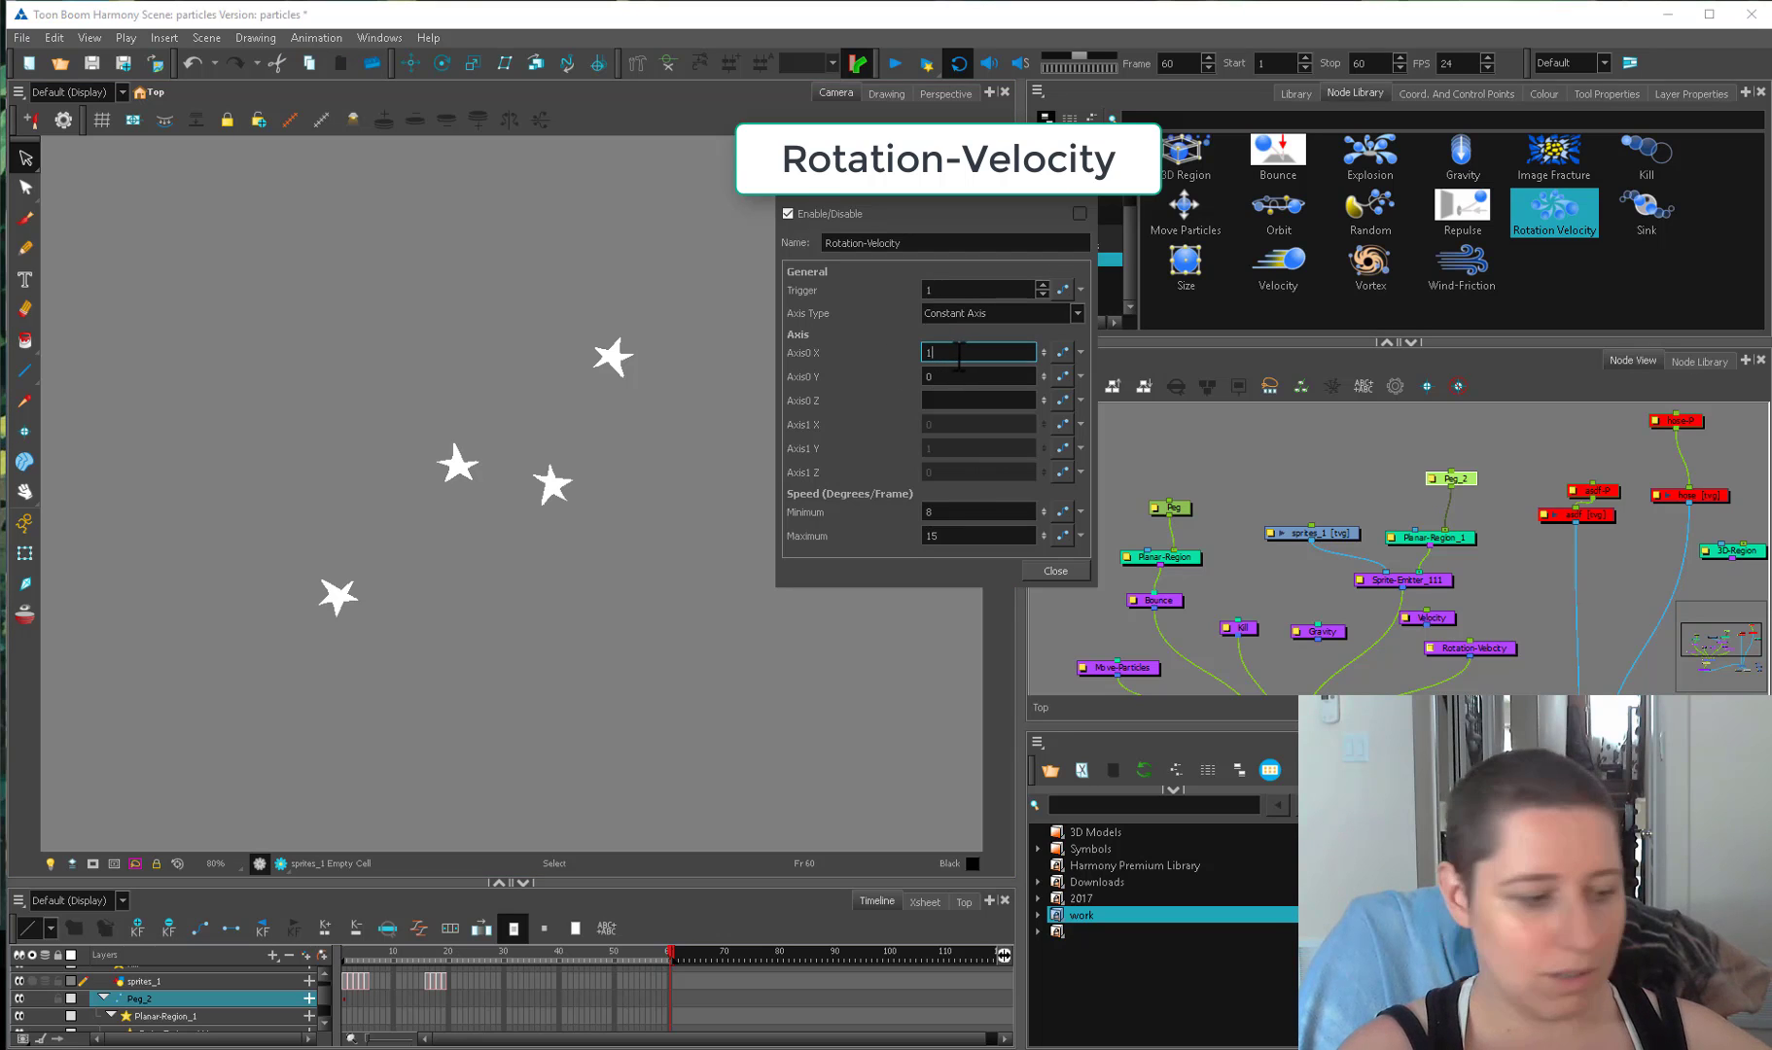
{"action": "key", "text": "Return"}
{"action": "left_click", "coordinate": [425, 948]}
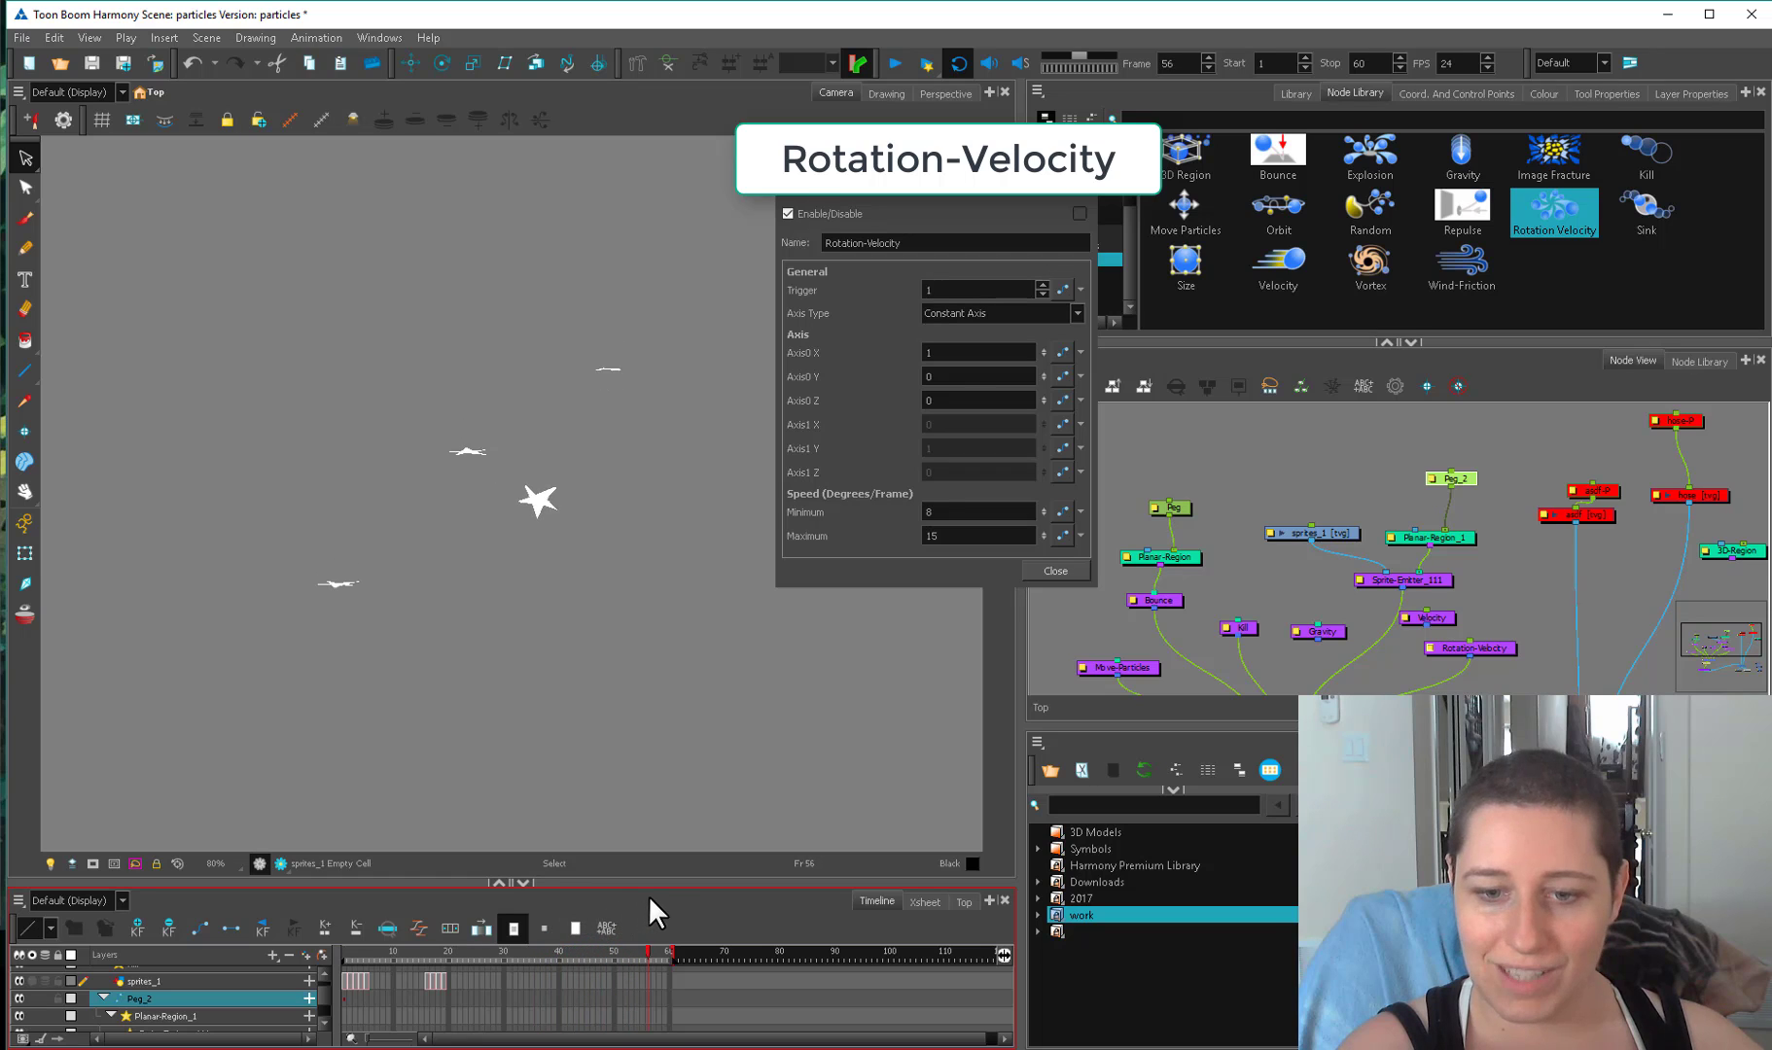
{"action": "left_click_drag", "start_coordinate": [640, 902], "coordinate": [573, 918]}
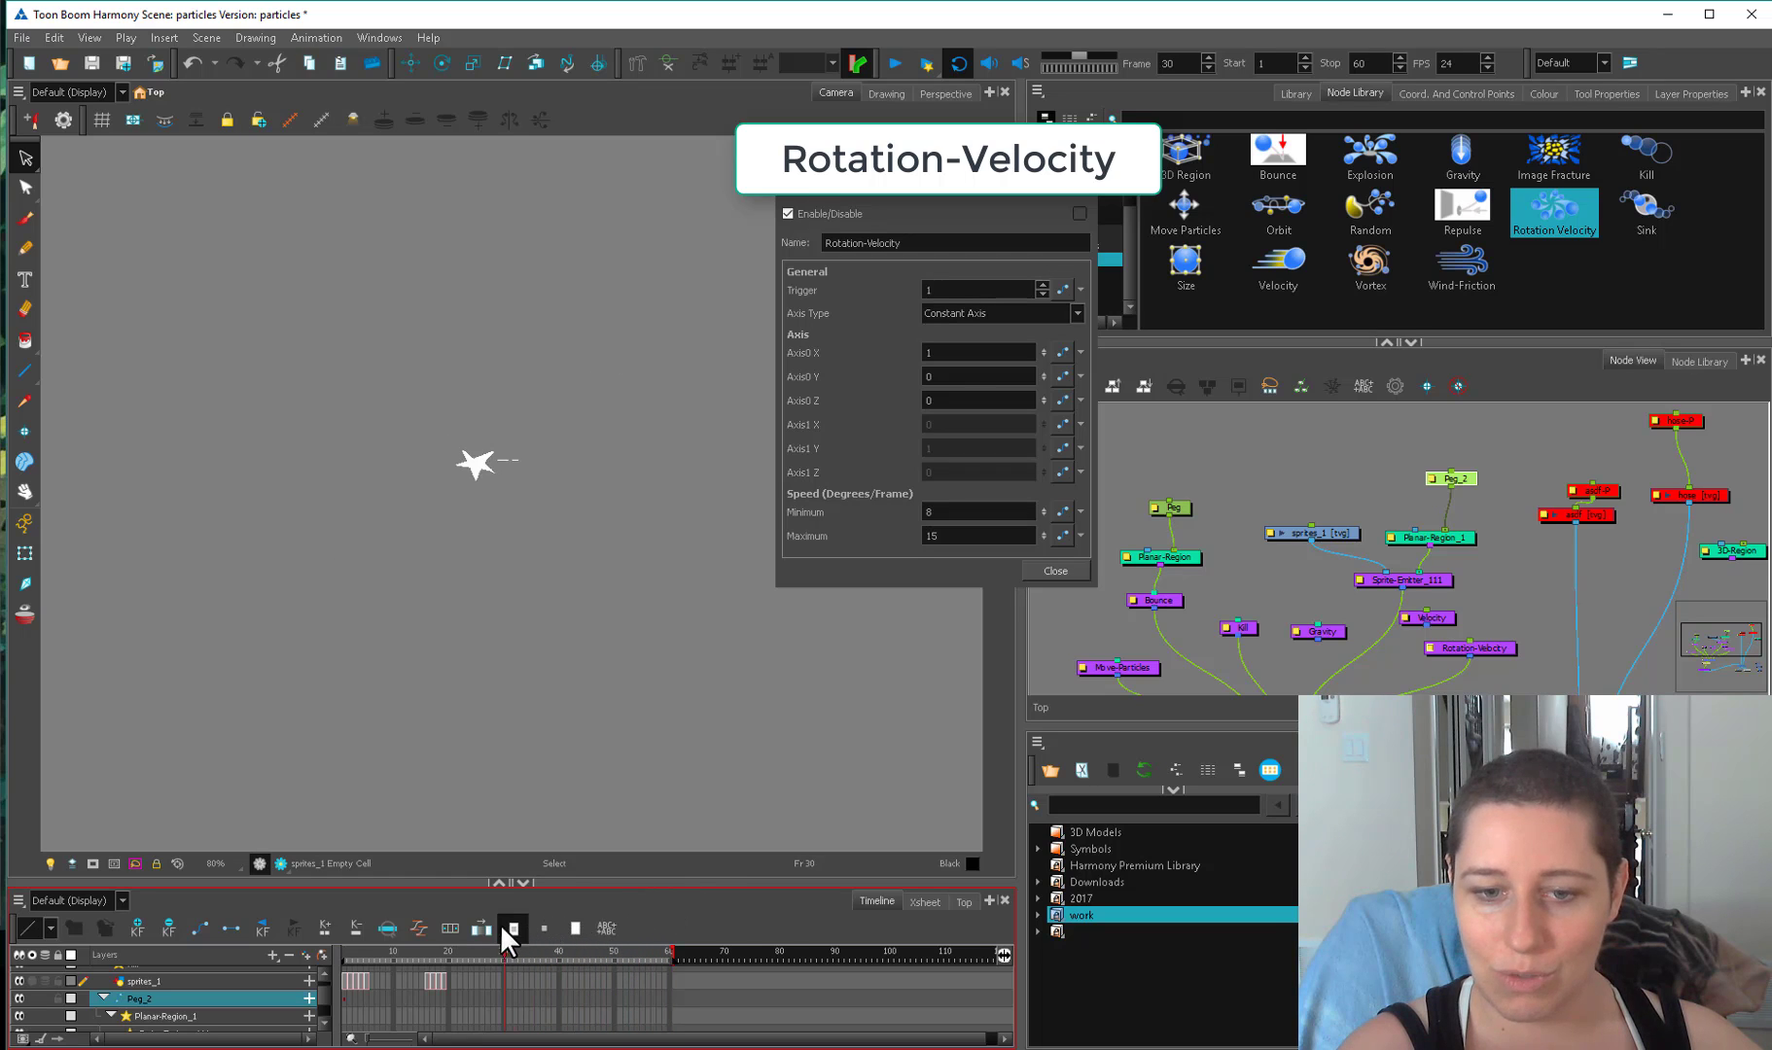
Set Axis0 X to 0 and Axis0 Y to 1, and preview the stars rotating around Y.
{"action": "left_click_drag", "start_coordinate": [946, 353], "coordinate": [902, 367]}
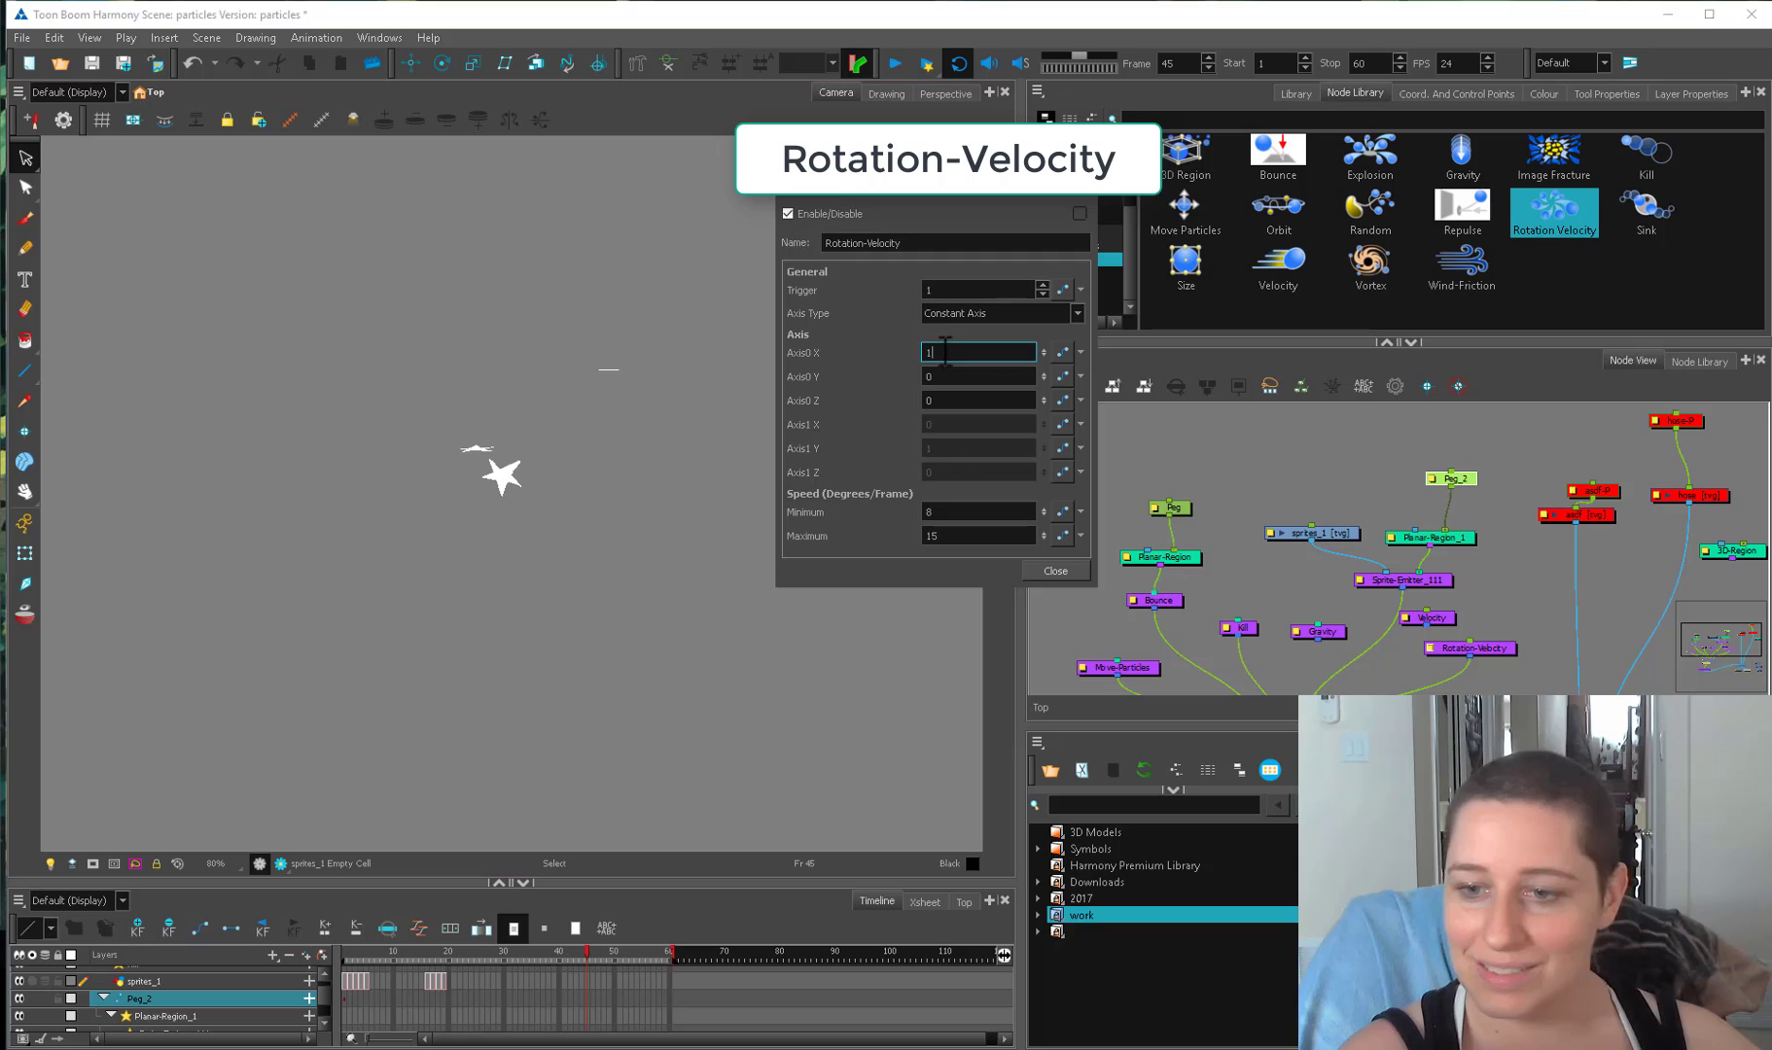
{"action": "type", "text": "0"}
{"action": "key", "text": "Tab"}
{"action": "type", "text": "1"}
{"action": "key", "text": "Return"}
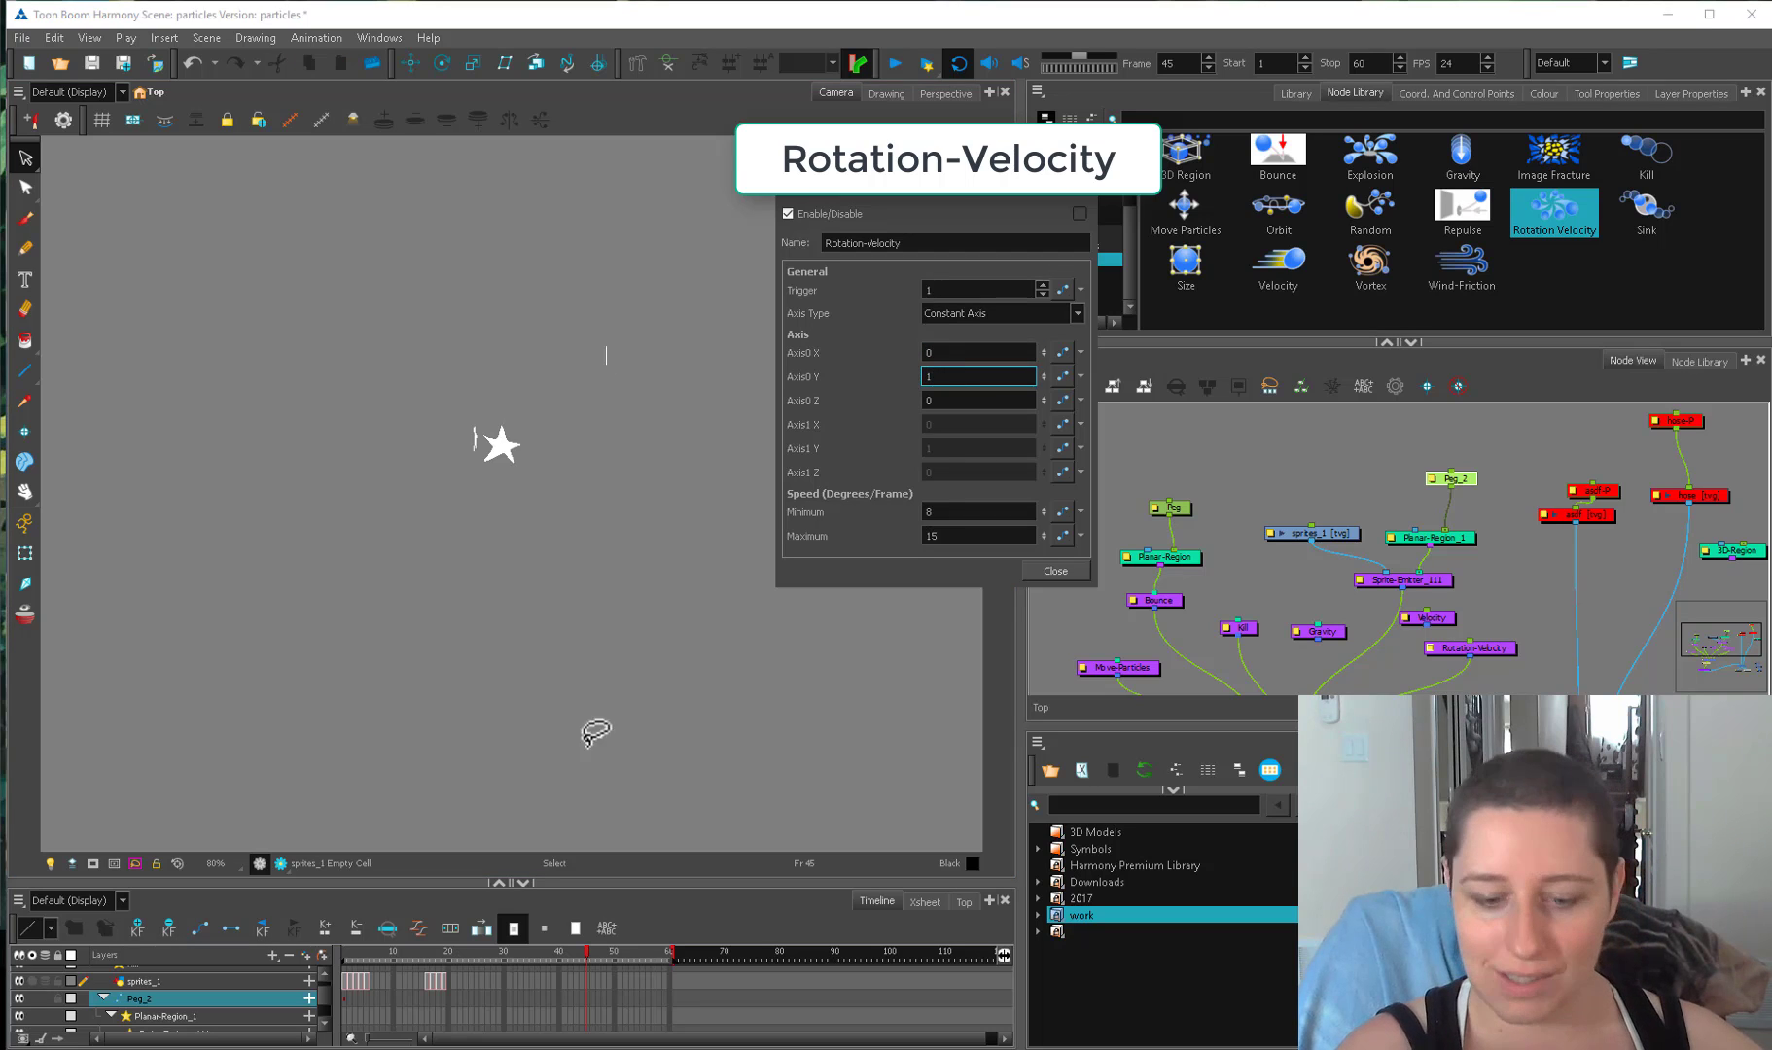
{"action": "left_click", "coordinate": [455, 952]}
{"action": "left_click_drag", "start_coordinate": [498, 949], "coordinate": [592, 933]}
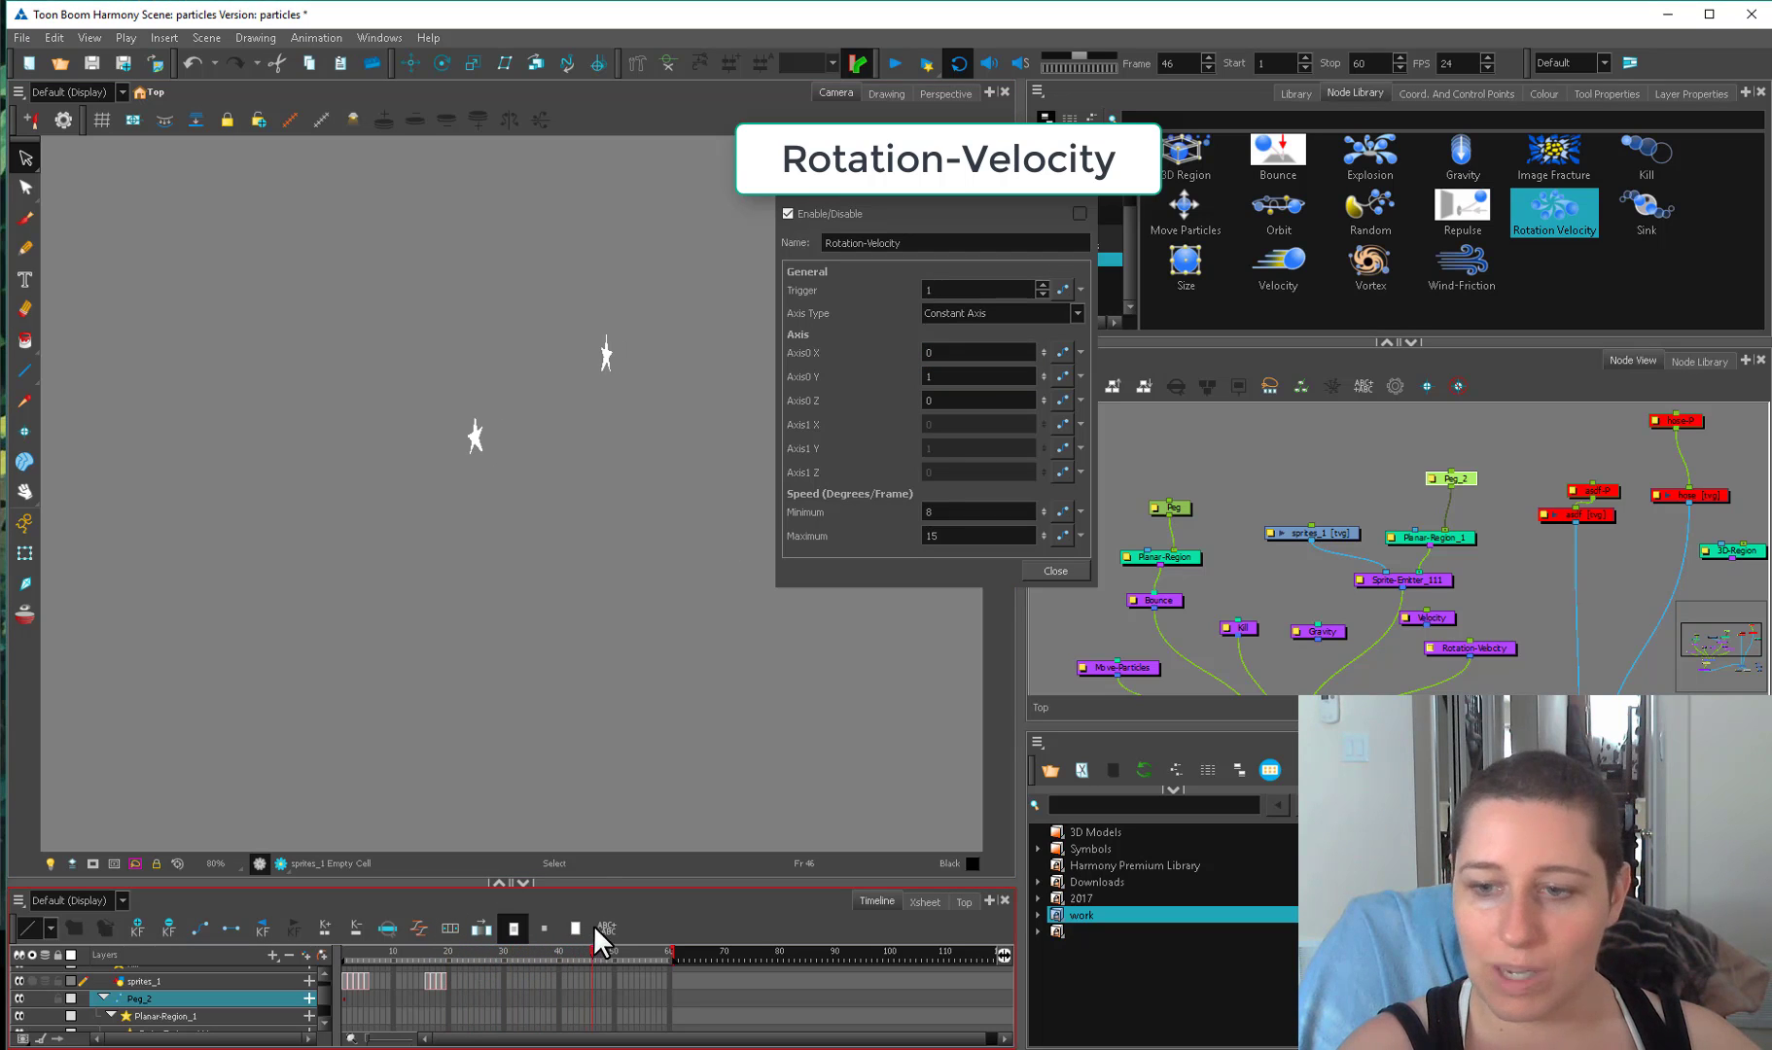
Set Axis0 Z and Axis0 X to 1 alongside Y, and preview the combined rotation through frame 60.
{"action": "double_click", "coordinate": [952, 399]}
{"action": "type", "text": "1"}
{"action": "key", "text": "Return"}
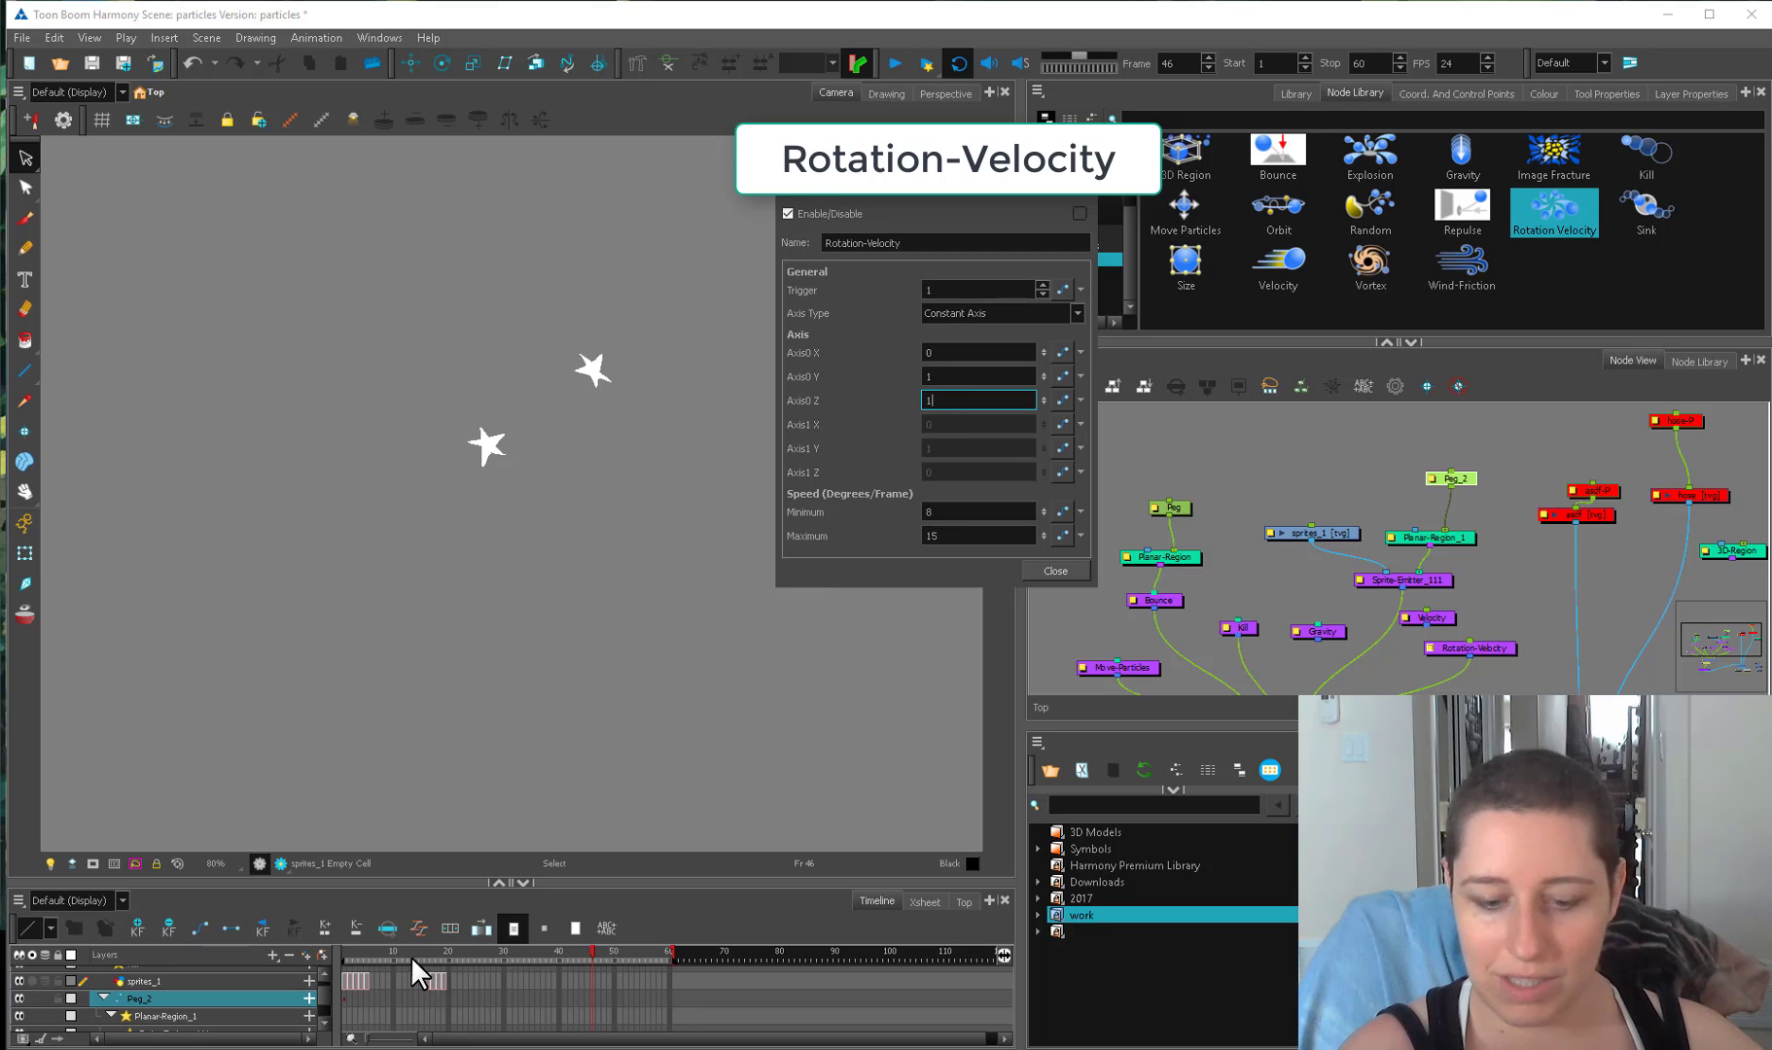
{"action": "left_click_drag", "start_coordinate": [438, 952], "coordinate": [670, 905]}
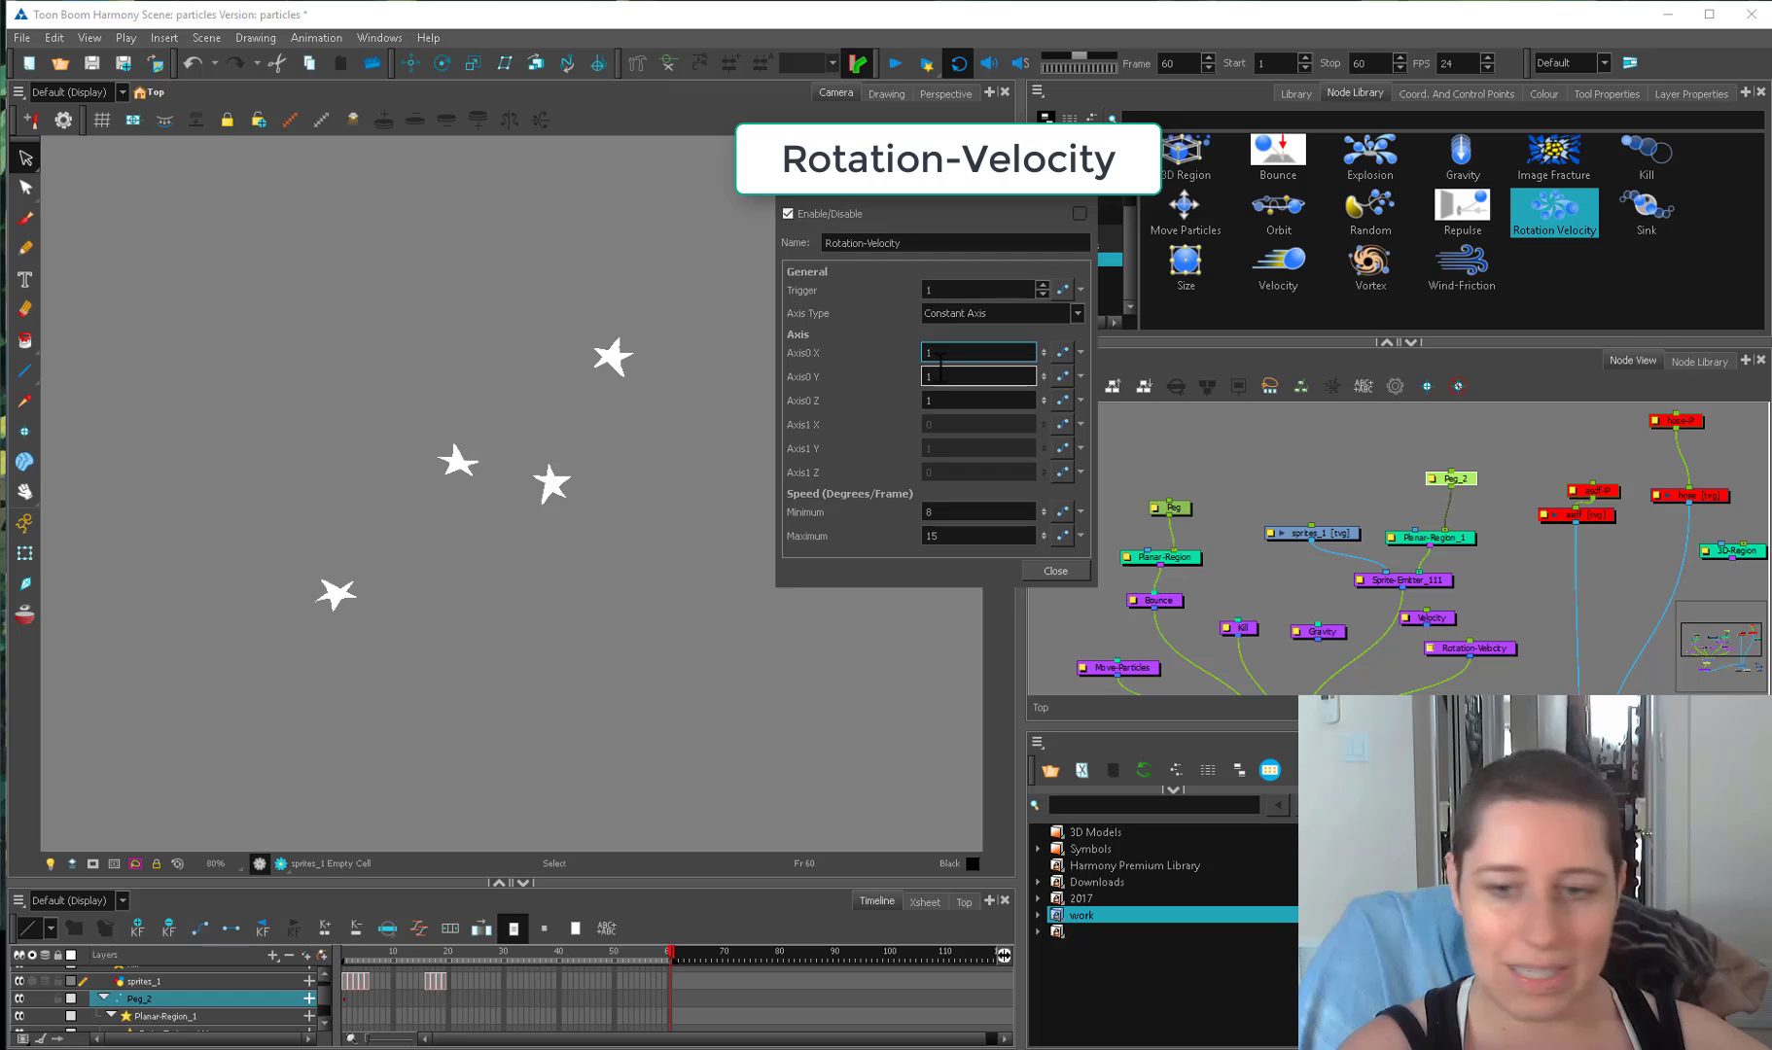
{"action": "left_click_drag", "start_coordinate": [409, 953], "coordinate": [670, 958]}
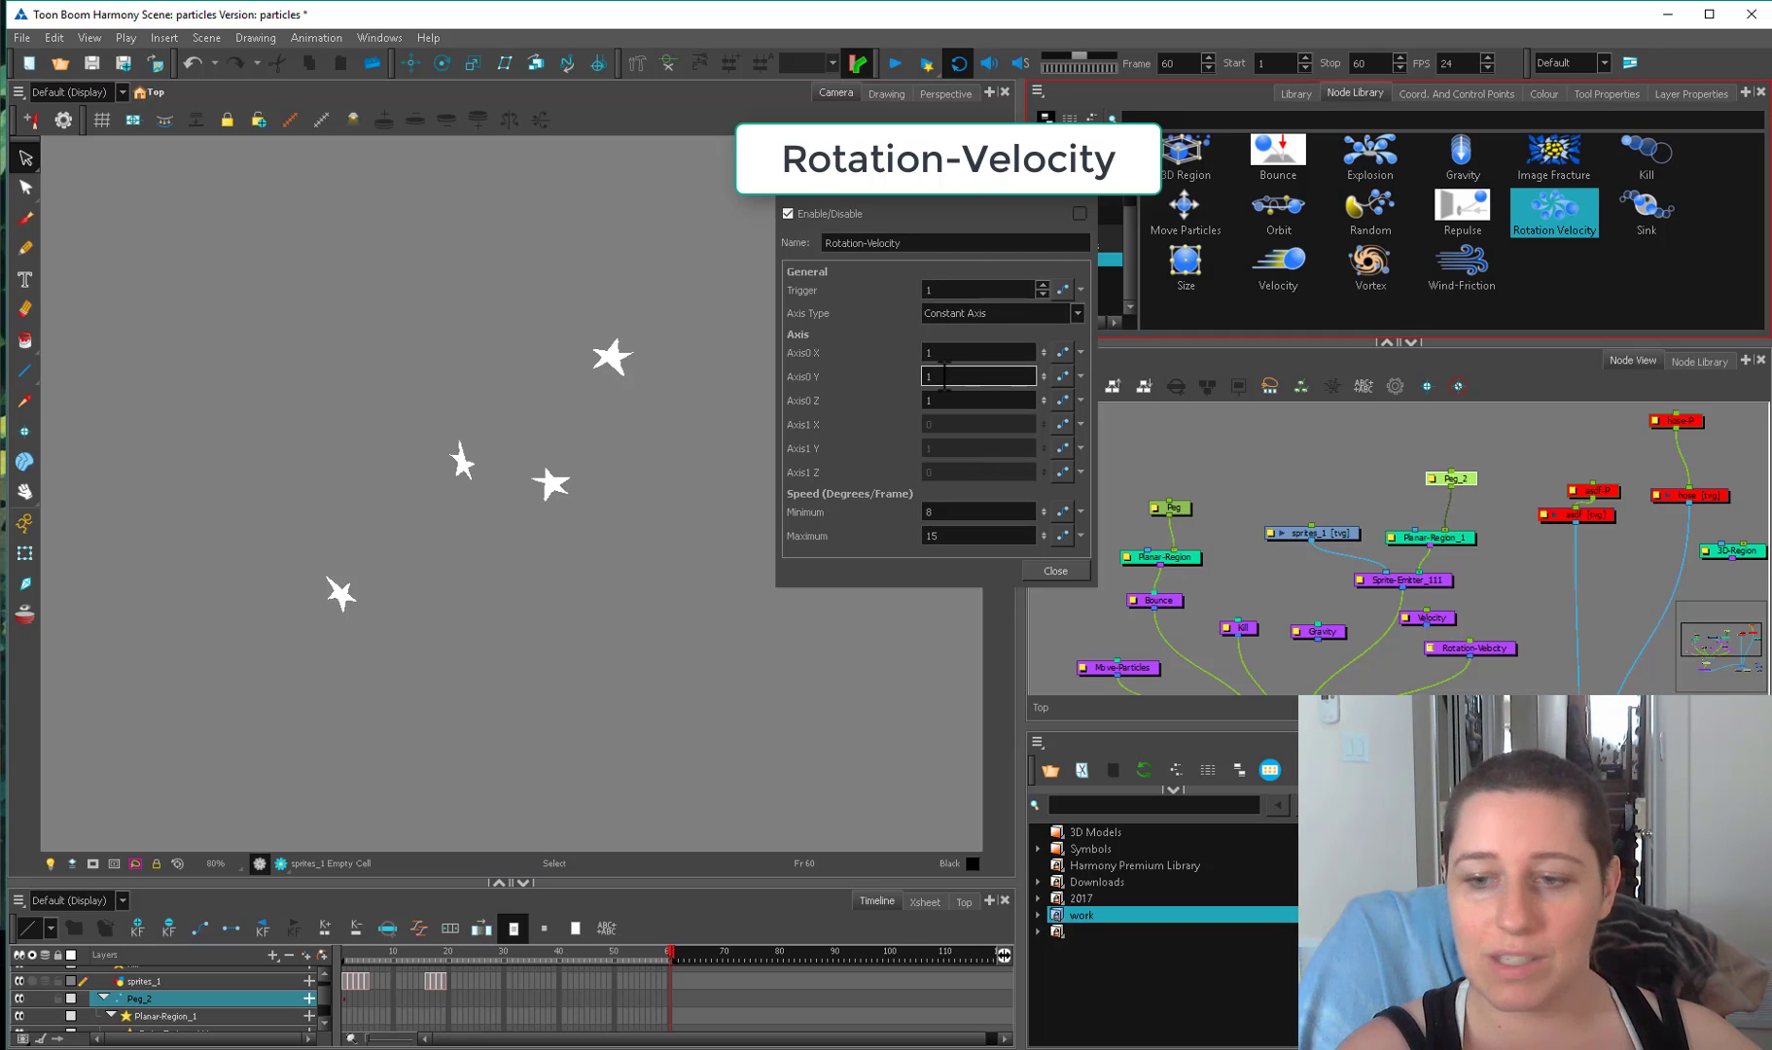
Reset Axis0 X and Axis0 Z to 0, keeping Axis0 Y at 1.
{"action": "double_click", "coordinate": [932, 352]}
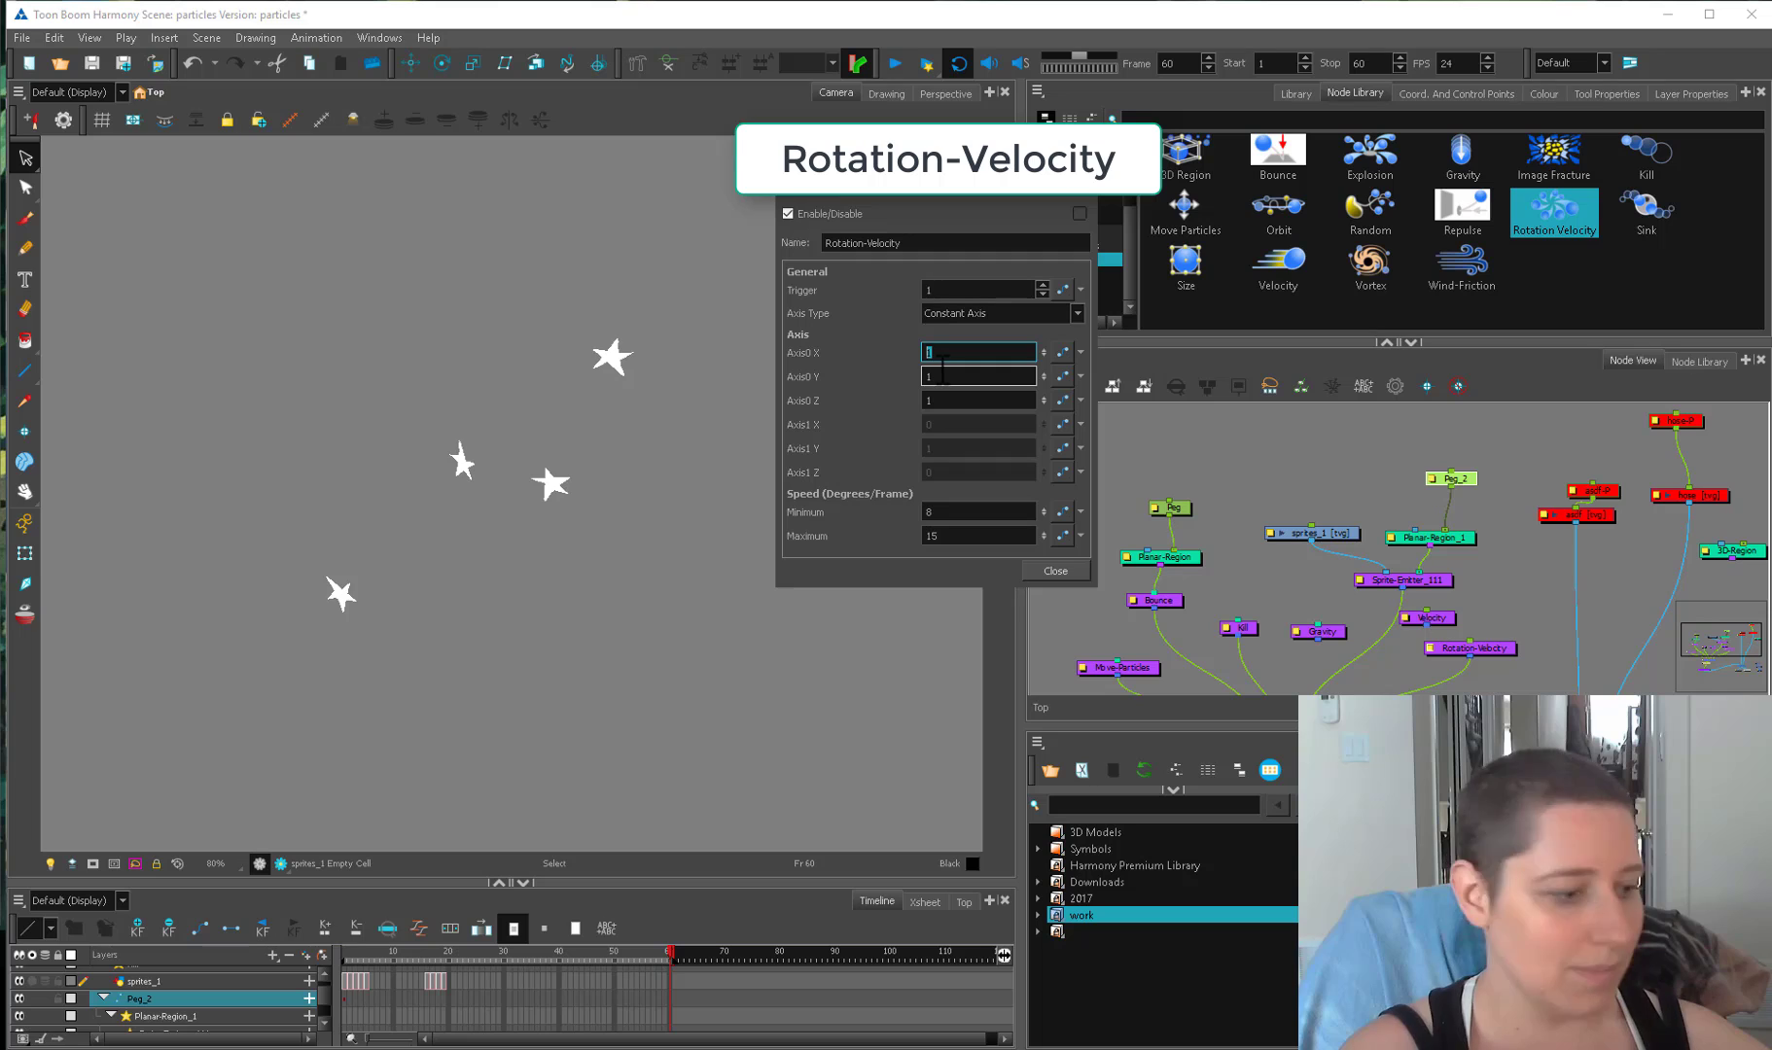
{"action": "type", "text": "0"}
{"action": "double_click", "coordinate": [924, 401]}
{"action": "type", "text": "0"}
{"action": "left_click", "coordinate": [934, 377]}
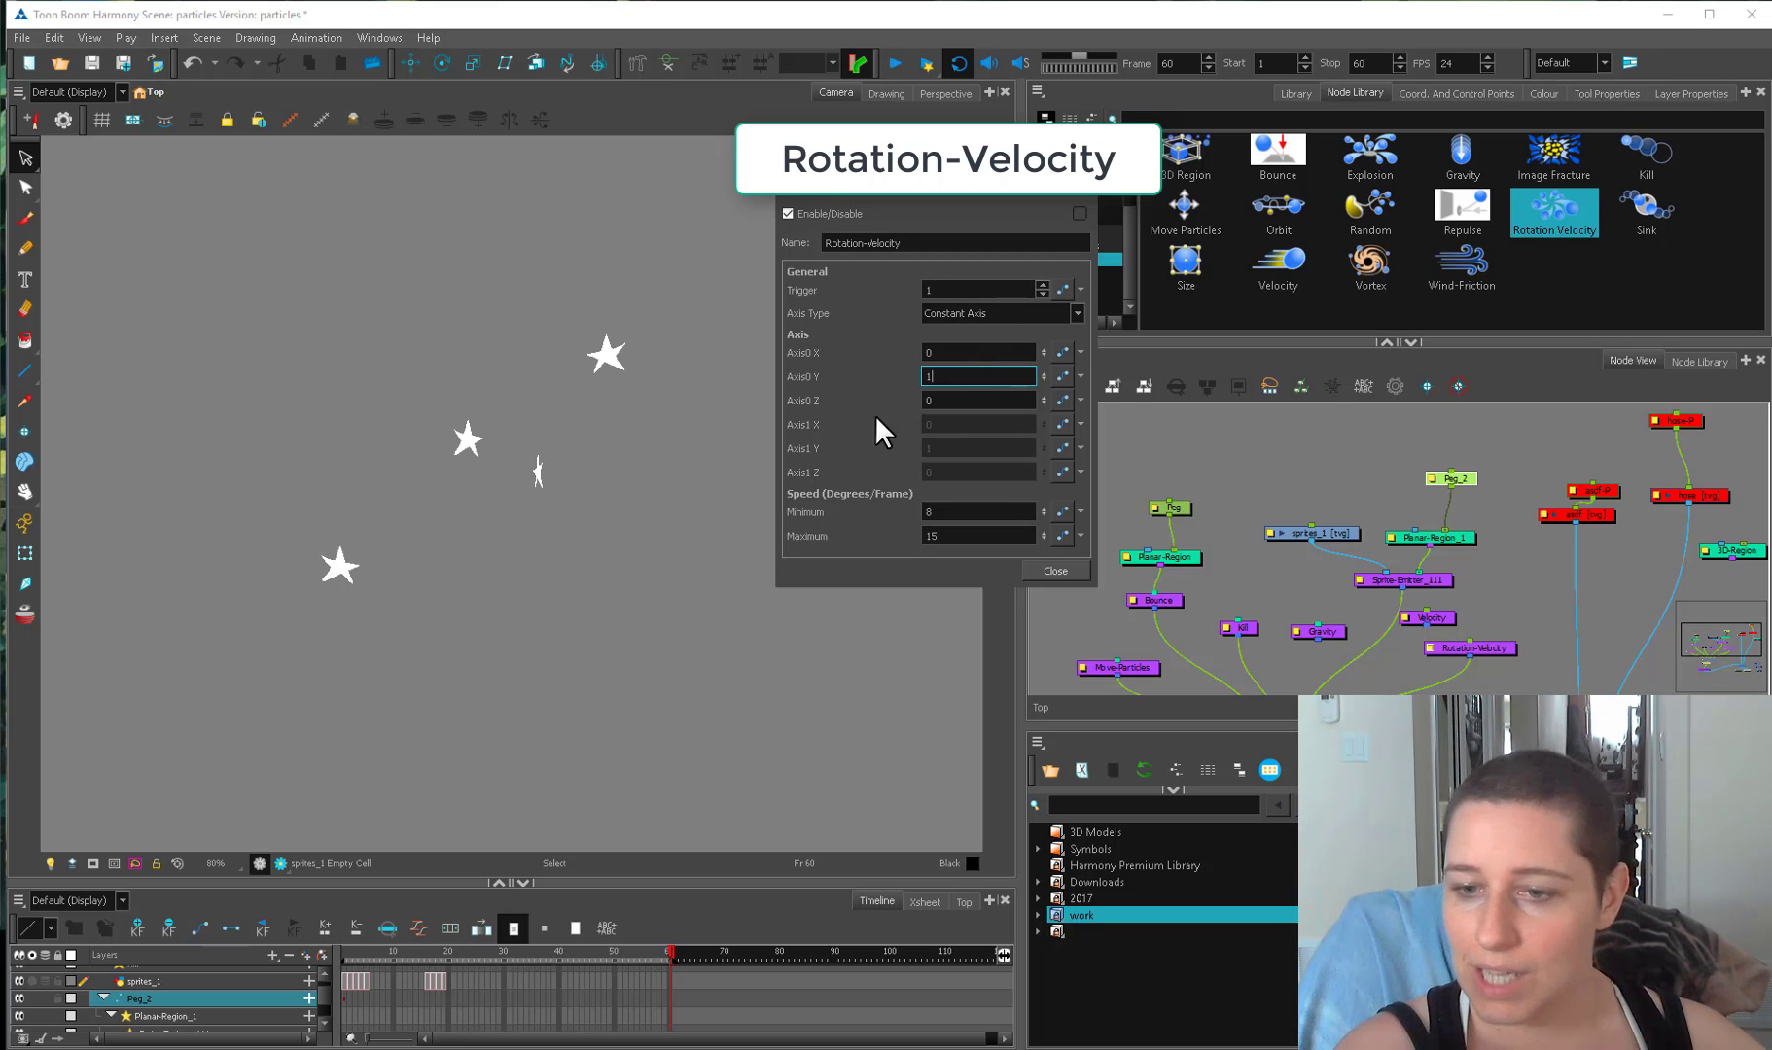
Set Axis Type to Interpolated Axis with Axis0 at 1, 0, 0 and Axis1 at 0, 1, 1, and preview the rotation.
{"action": "left_click", "coordinate": [998, 315]}
{"action": "left_click", "coordinate": [984, 354]}
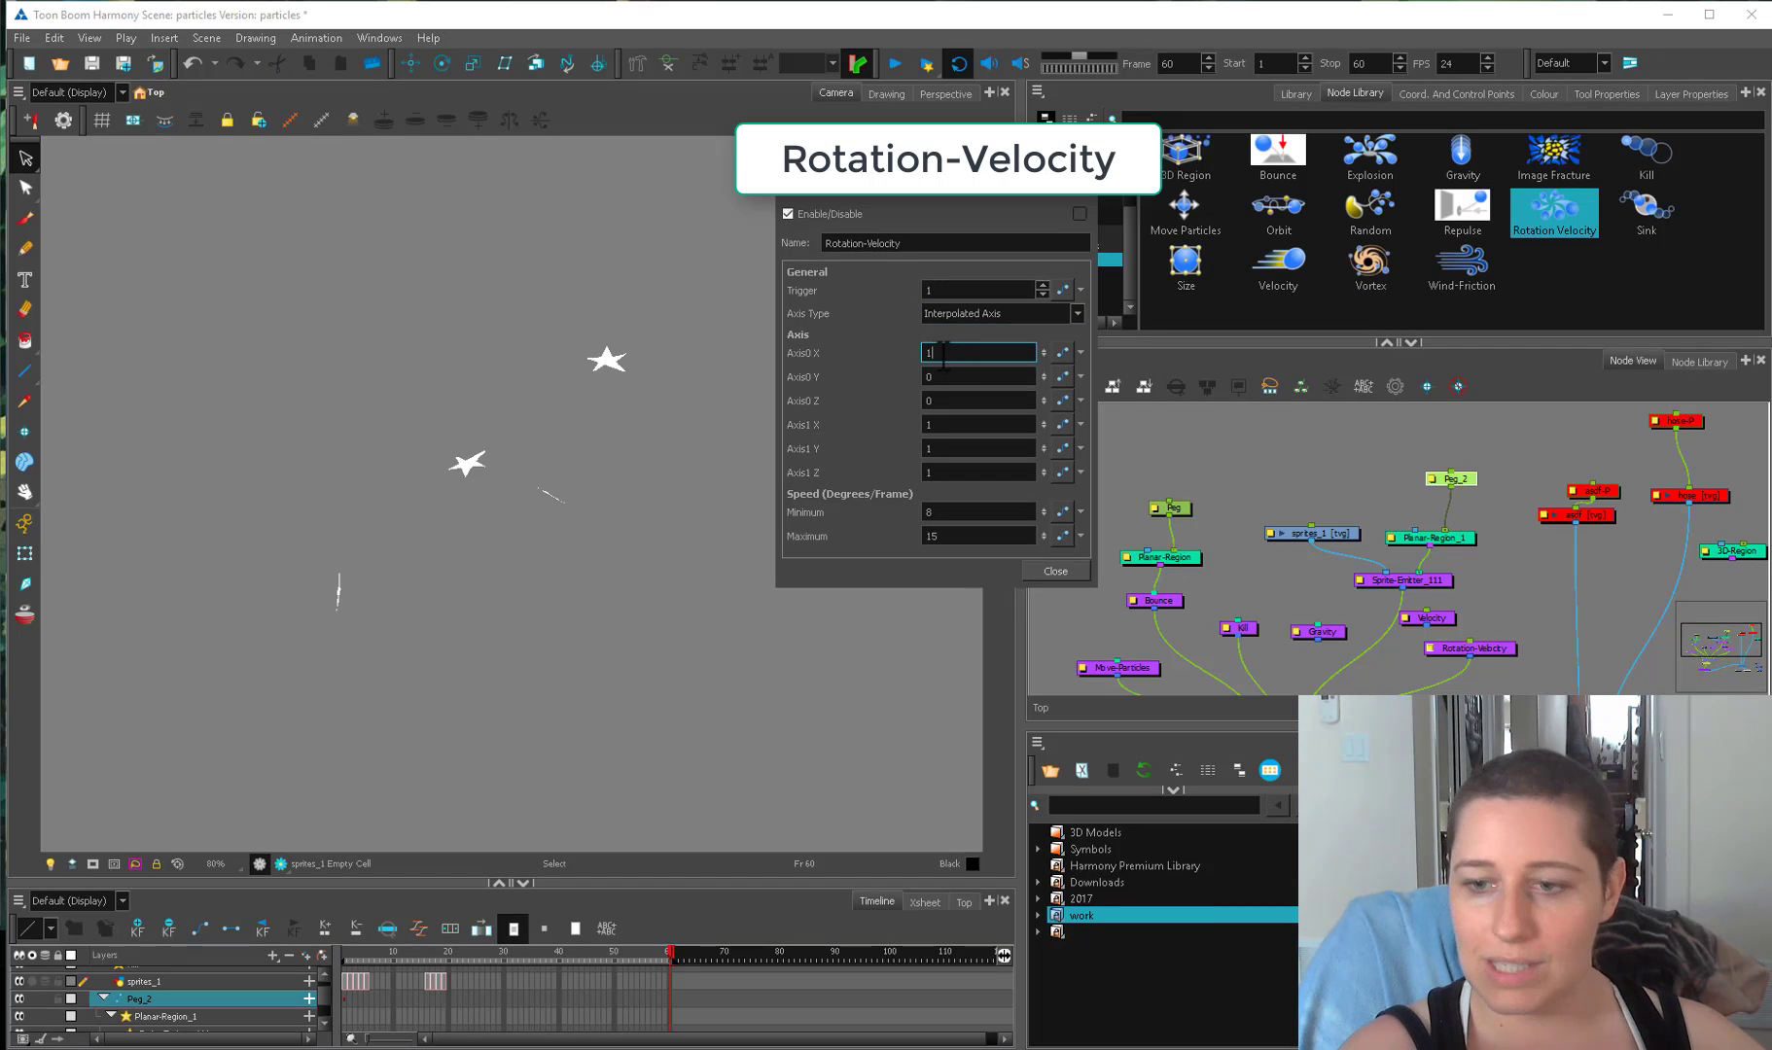
{"action": "left_click", "coordinate": [929, 425]}
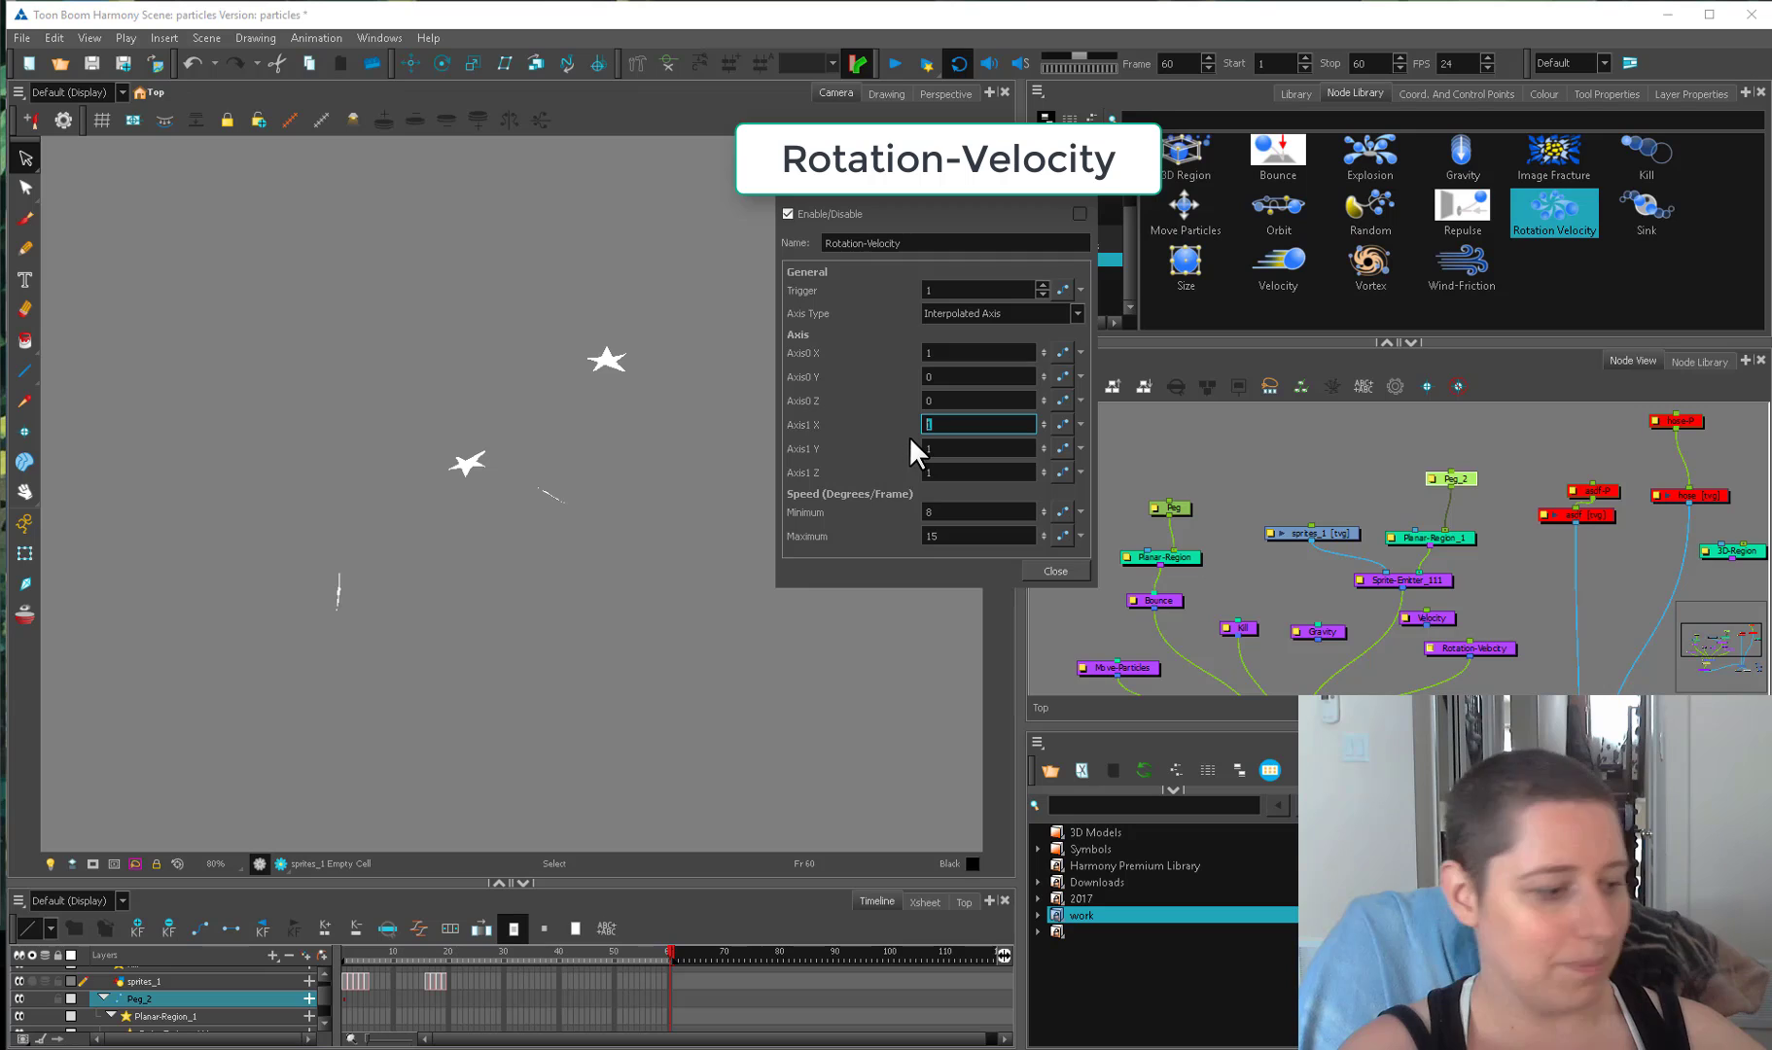
{"action": "type", "text": "0"}
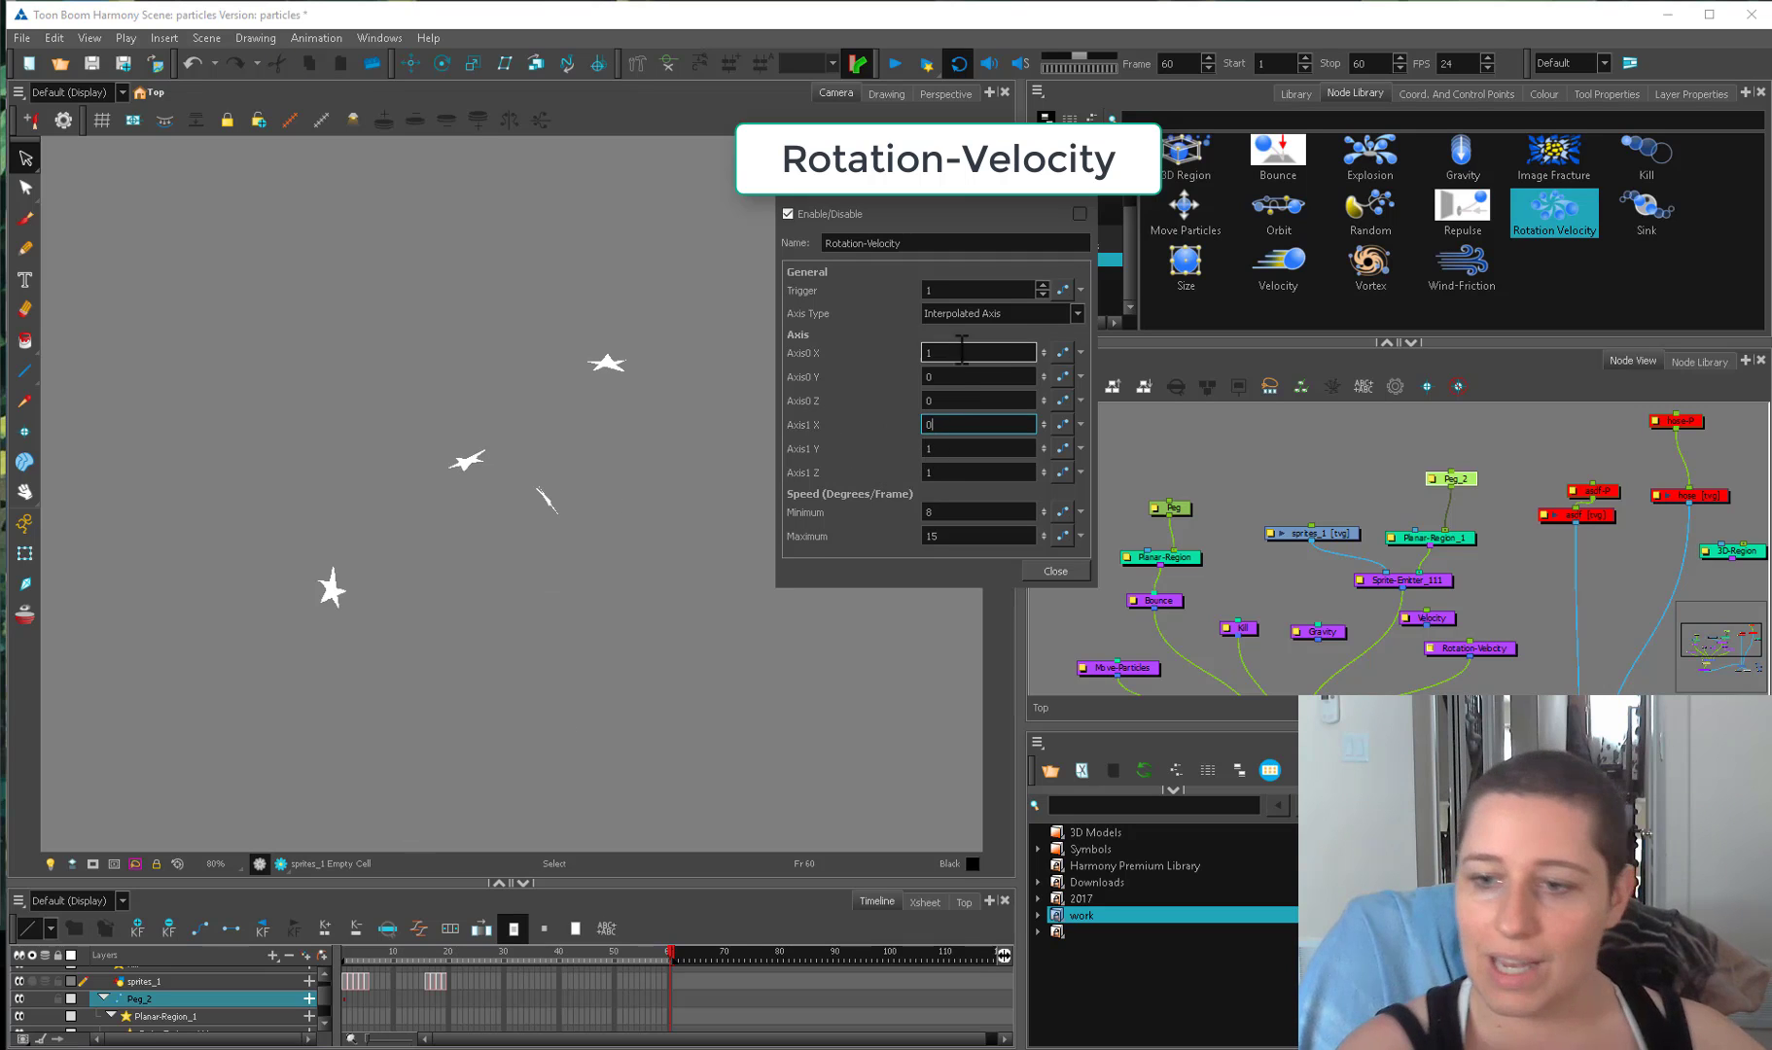
{"action": "left_click", "coordinate": [372, 939]}
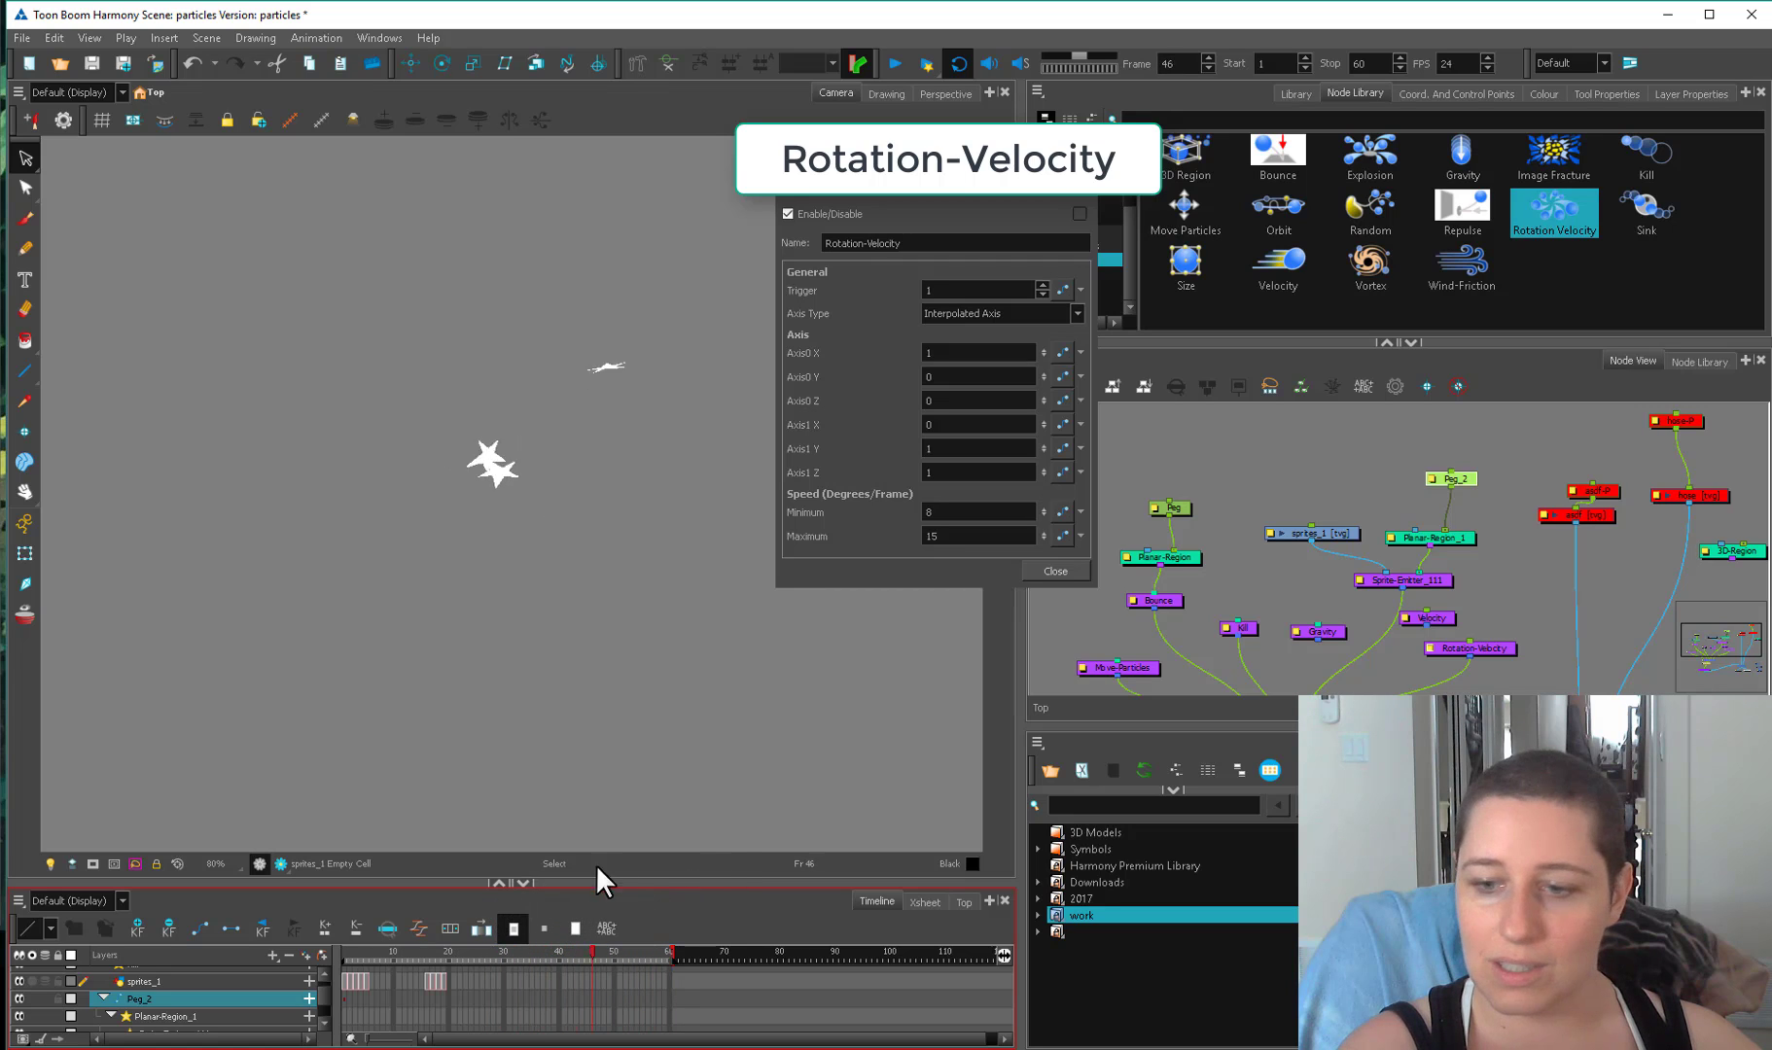
{"action": "left_click", "coordinate": [1239, 233]}
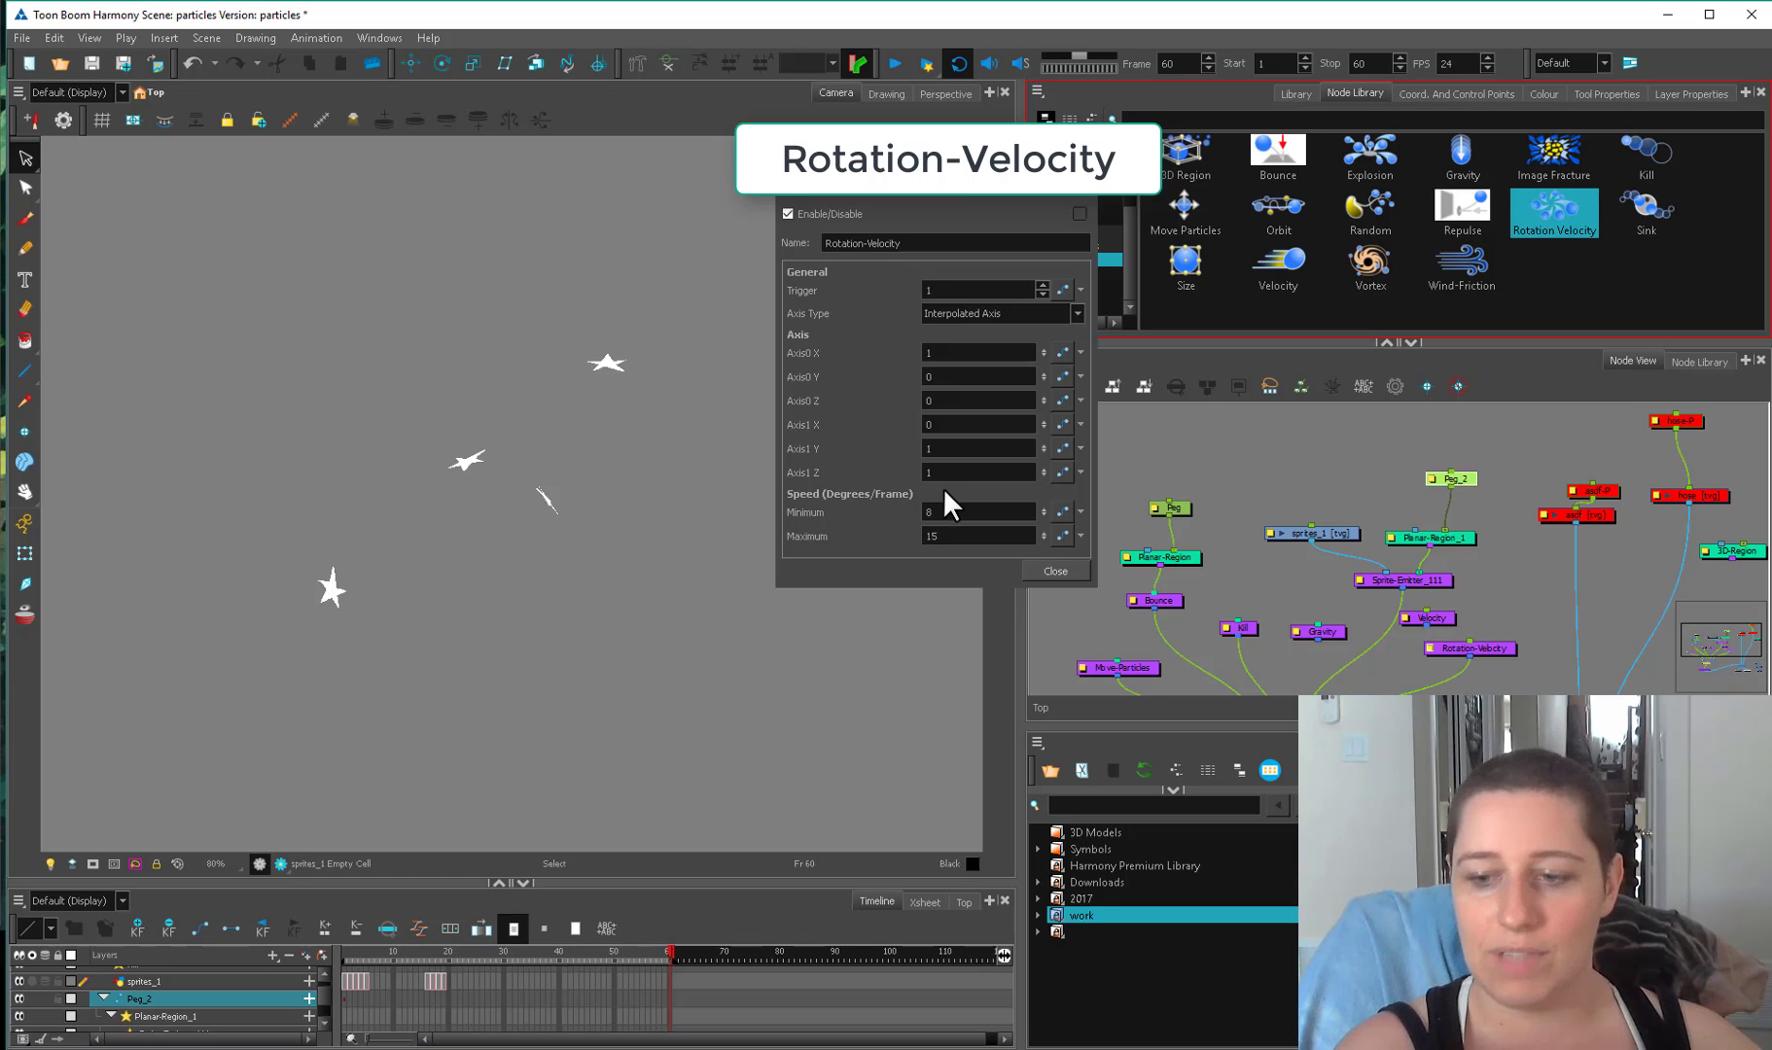
Try a maximum rotation speed of 88.6 degrees per frame, preview it, and set the maximum to 11.
{"action": "left_click", "coordinate": [1043, 512]}
{"action": "left_click_drag", "start_coordinate": [1044, 537], "coordinate": [1053, 2]}
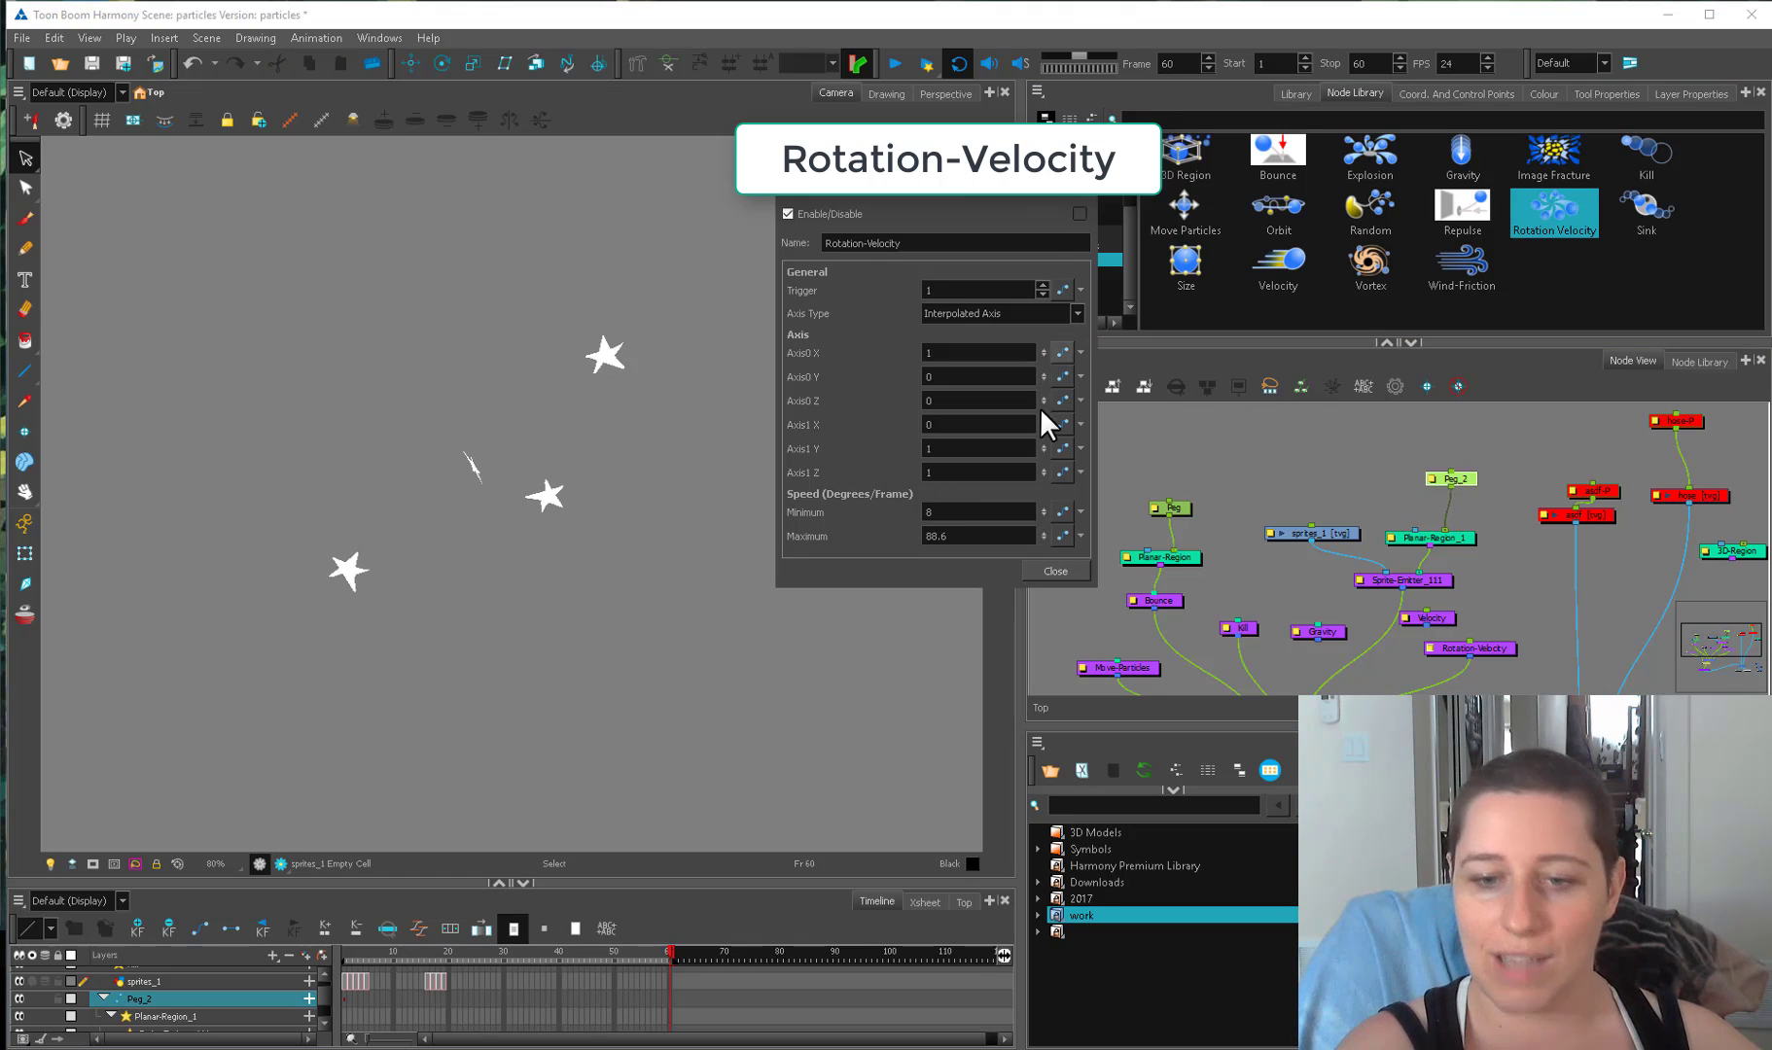
{"action": "left_click_drag", "start_coordinate": [465, 951], "coordinate": [653, 887]}
{"action": "double_click", "coordinate": [963, 536]}
{"action": "type", "text": "11"}
{"action": "key", "text": "Return"}
Set the Rotation-Velocity Axis Type to Use Input Shape.
{"action": "left_click", "coordinate": [1013, 312]}
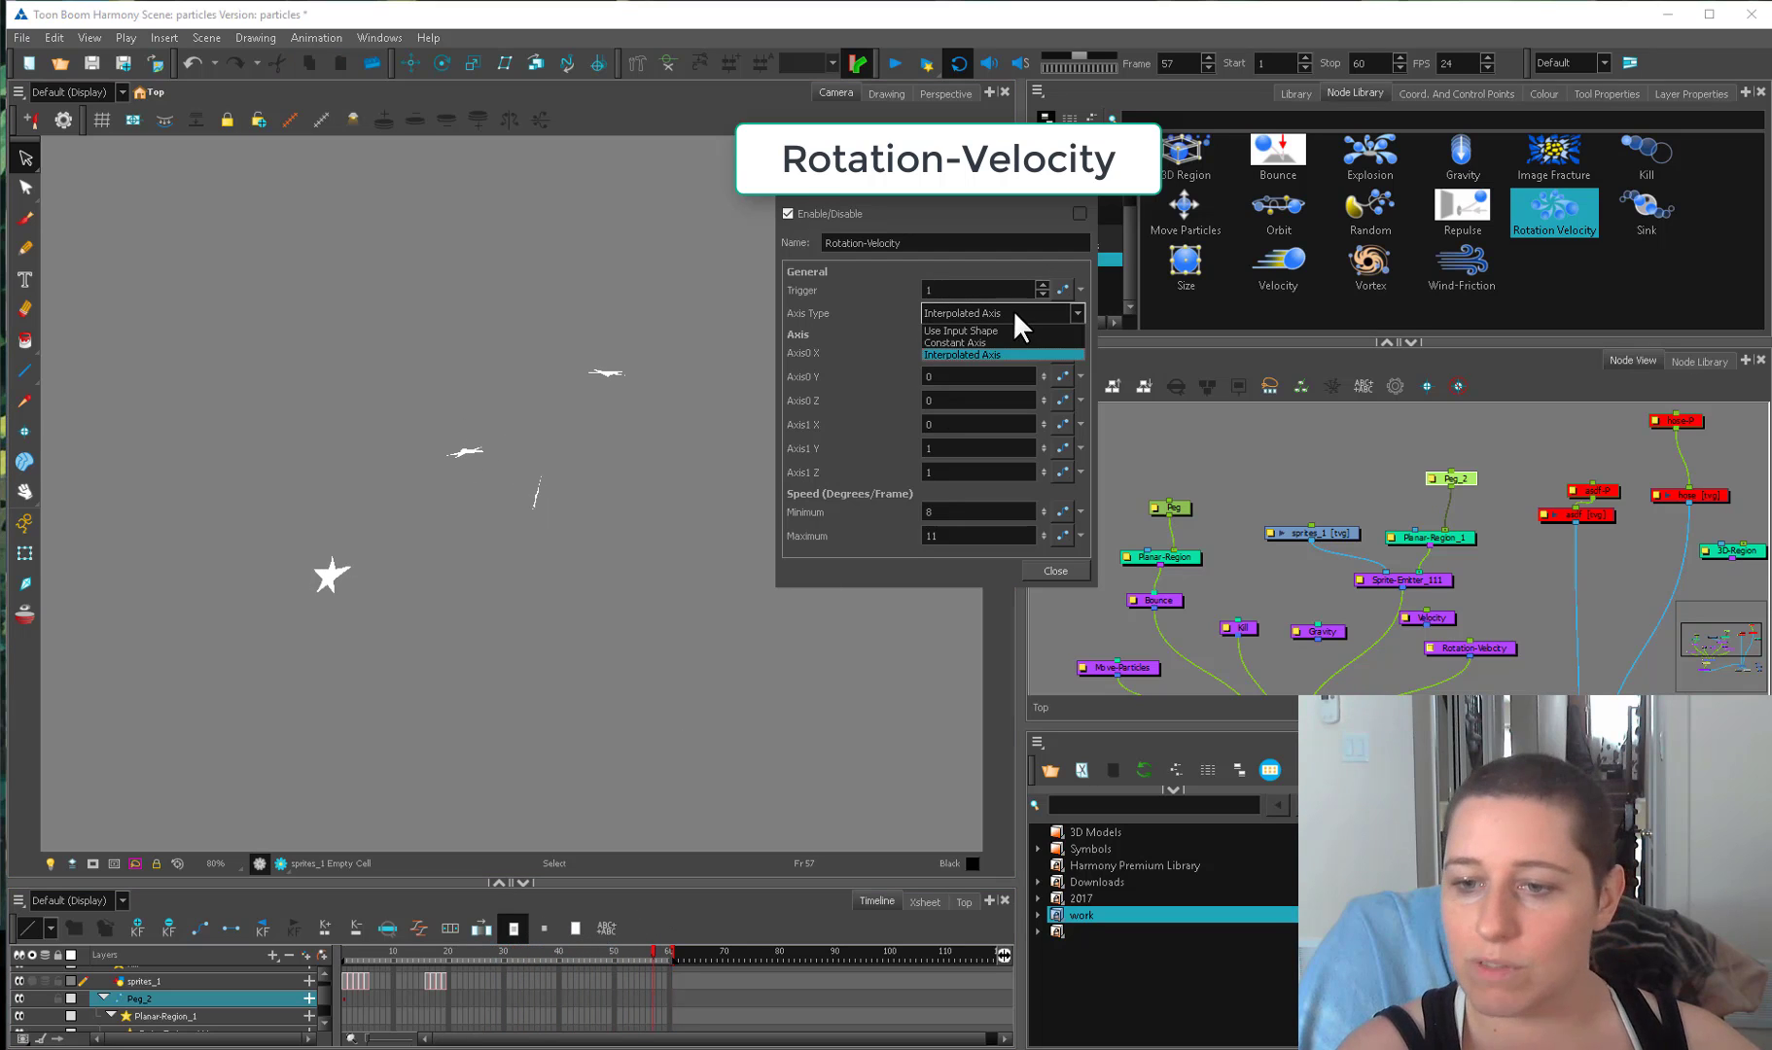
{"action": "left_click", "coordinate": [997, 332]}
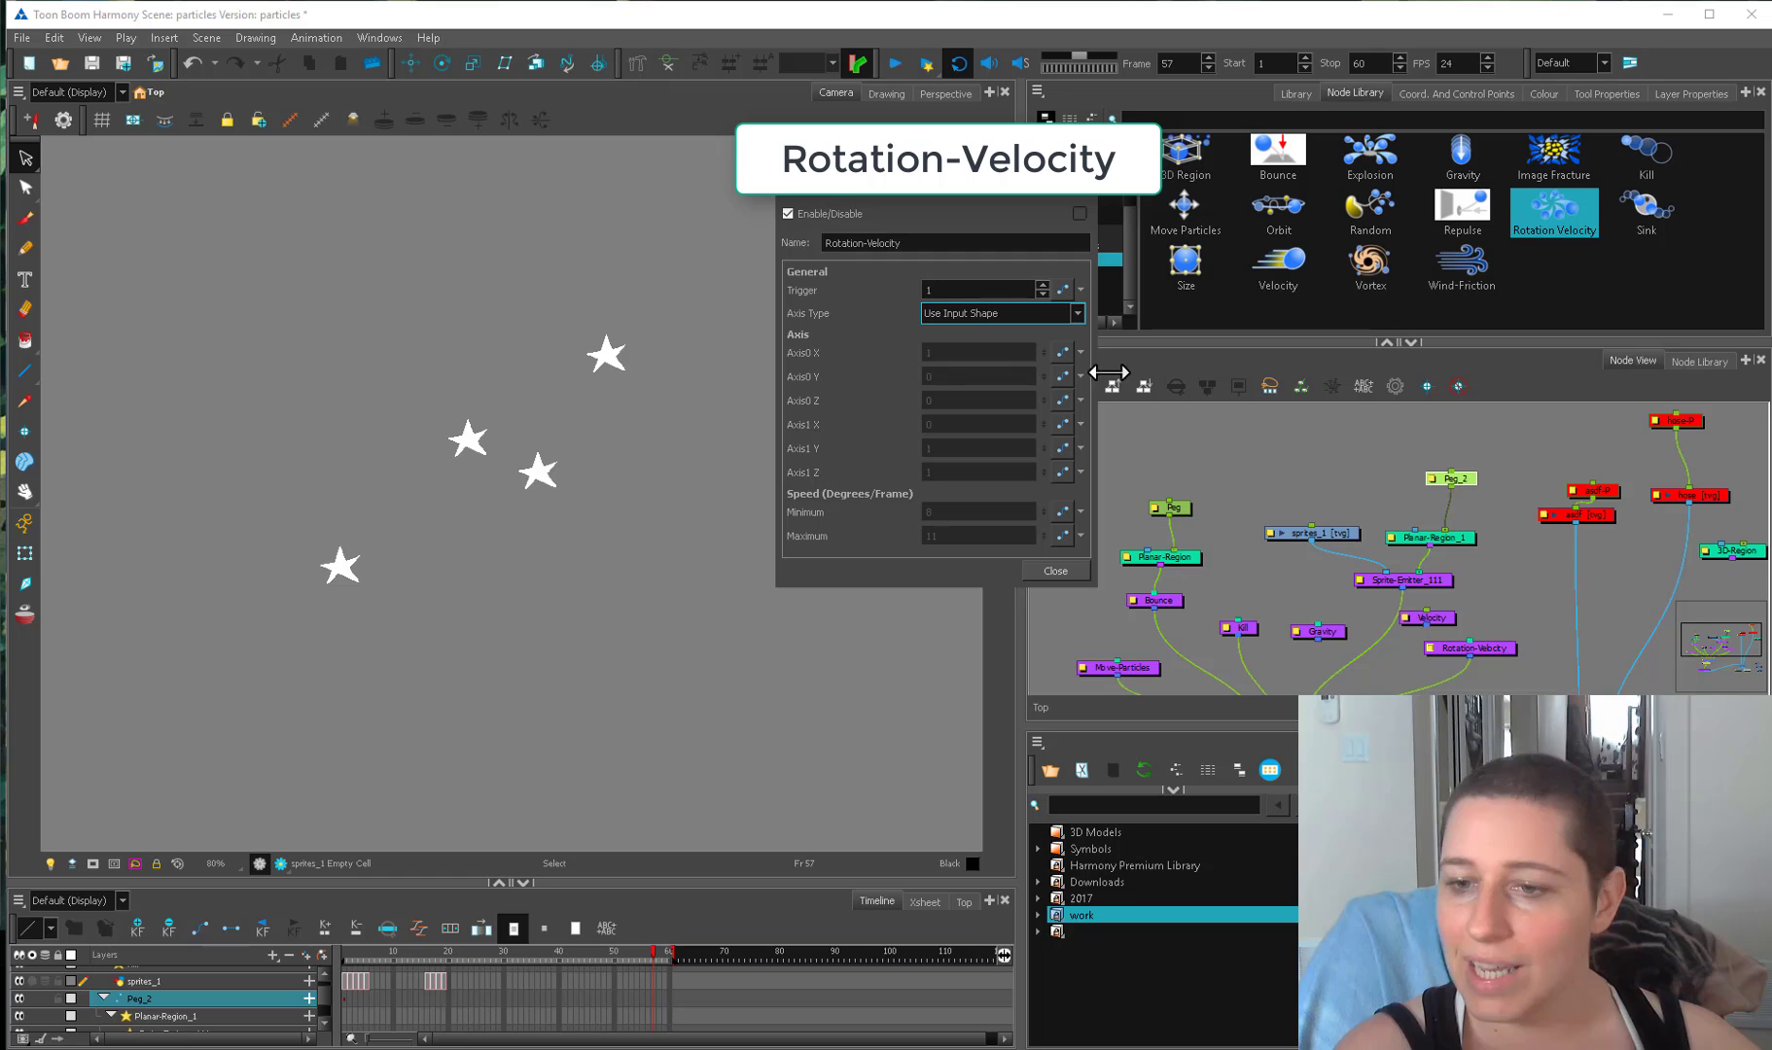
{"action": "left_click", "coordinate": [1485, 536]}
{"action": "left_click_drag", "start_coordinate": [1485, 536], "coordinate": [1527, 566]}
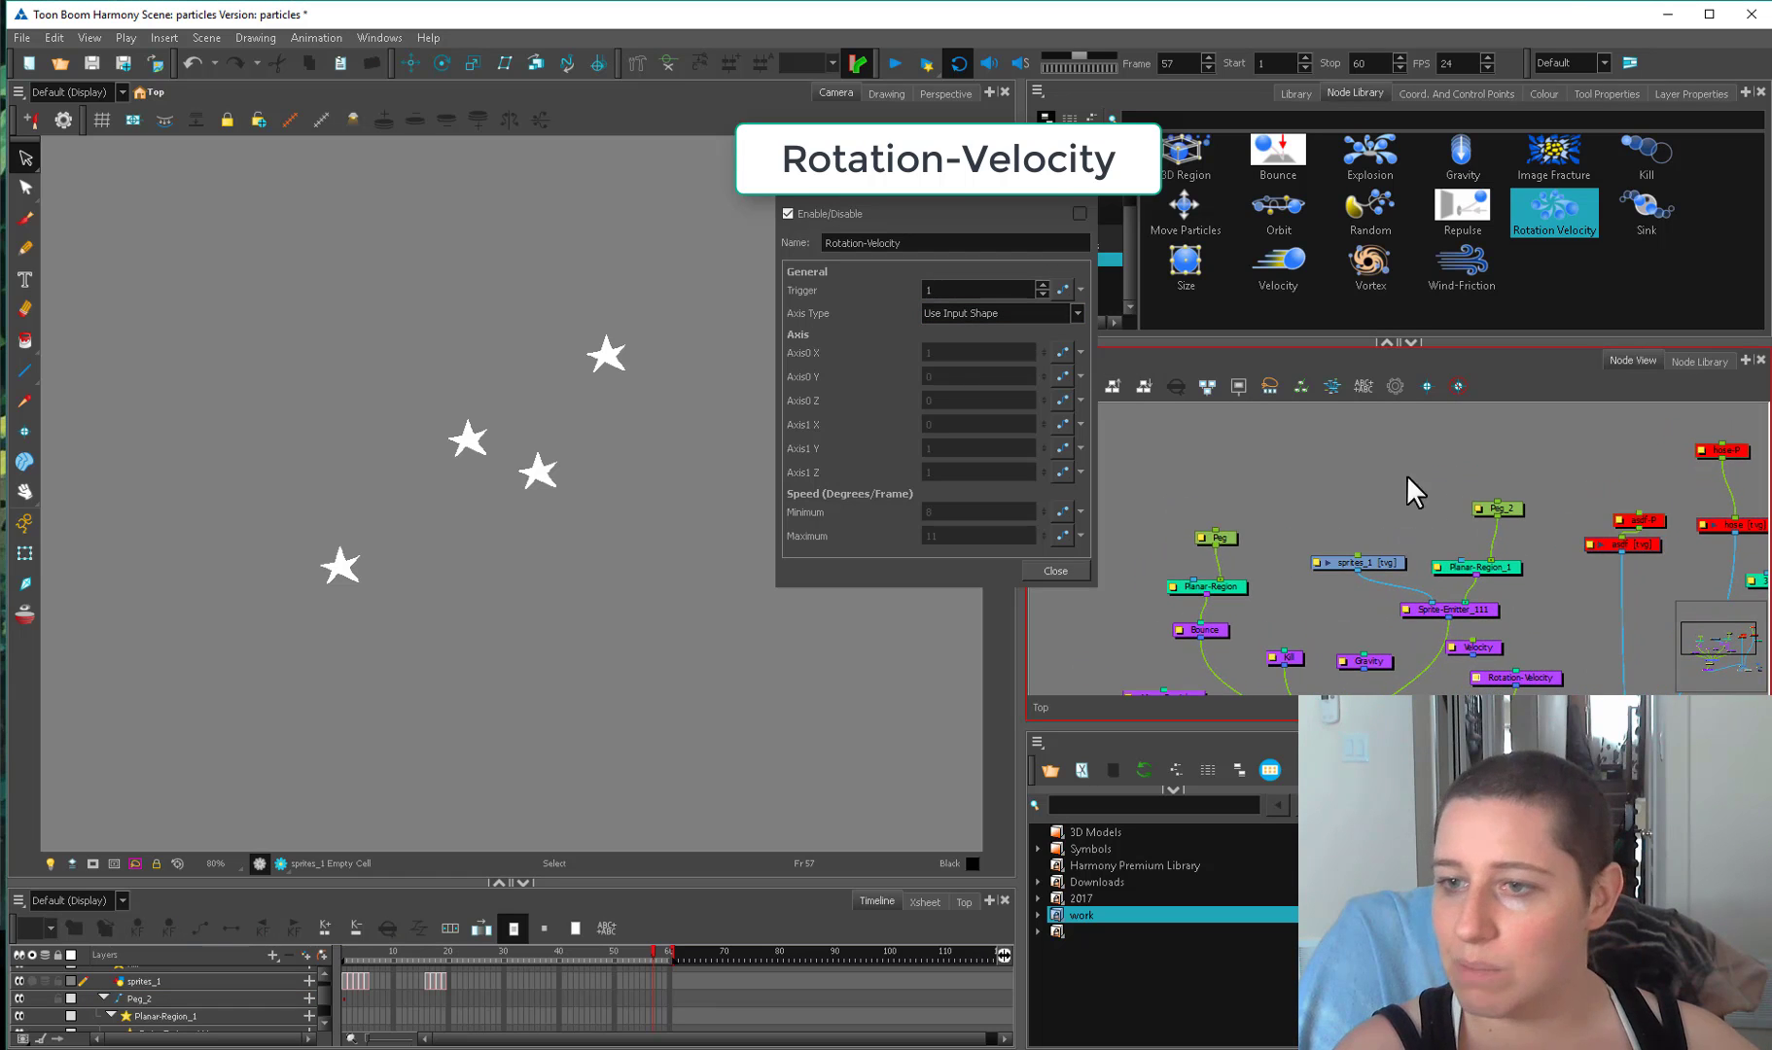
Add a 3D Region node and connect it to the Rotation-Velocity node as its input shape.
{"action": "left_click_drag", "start_coordinate": [1186, 155], "coordinate": [1264, 484]}
{"action": "left_click_drag", "start_coordinate": [1306, 478], "coordinate": [1119, 426]}
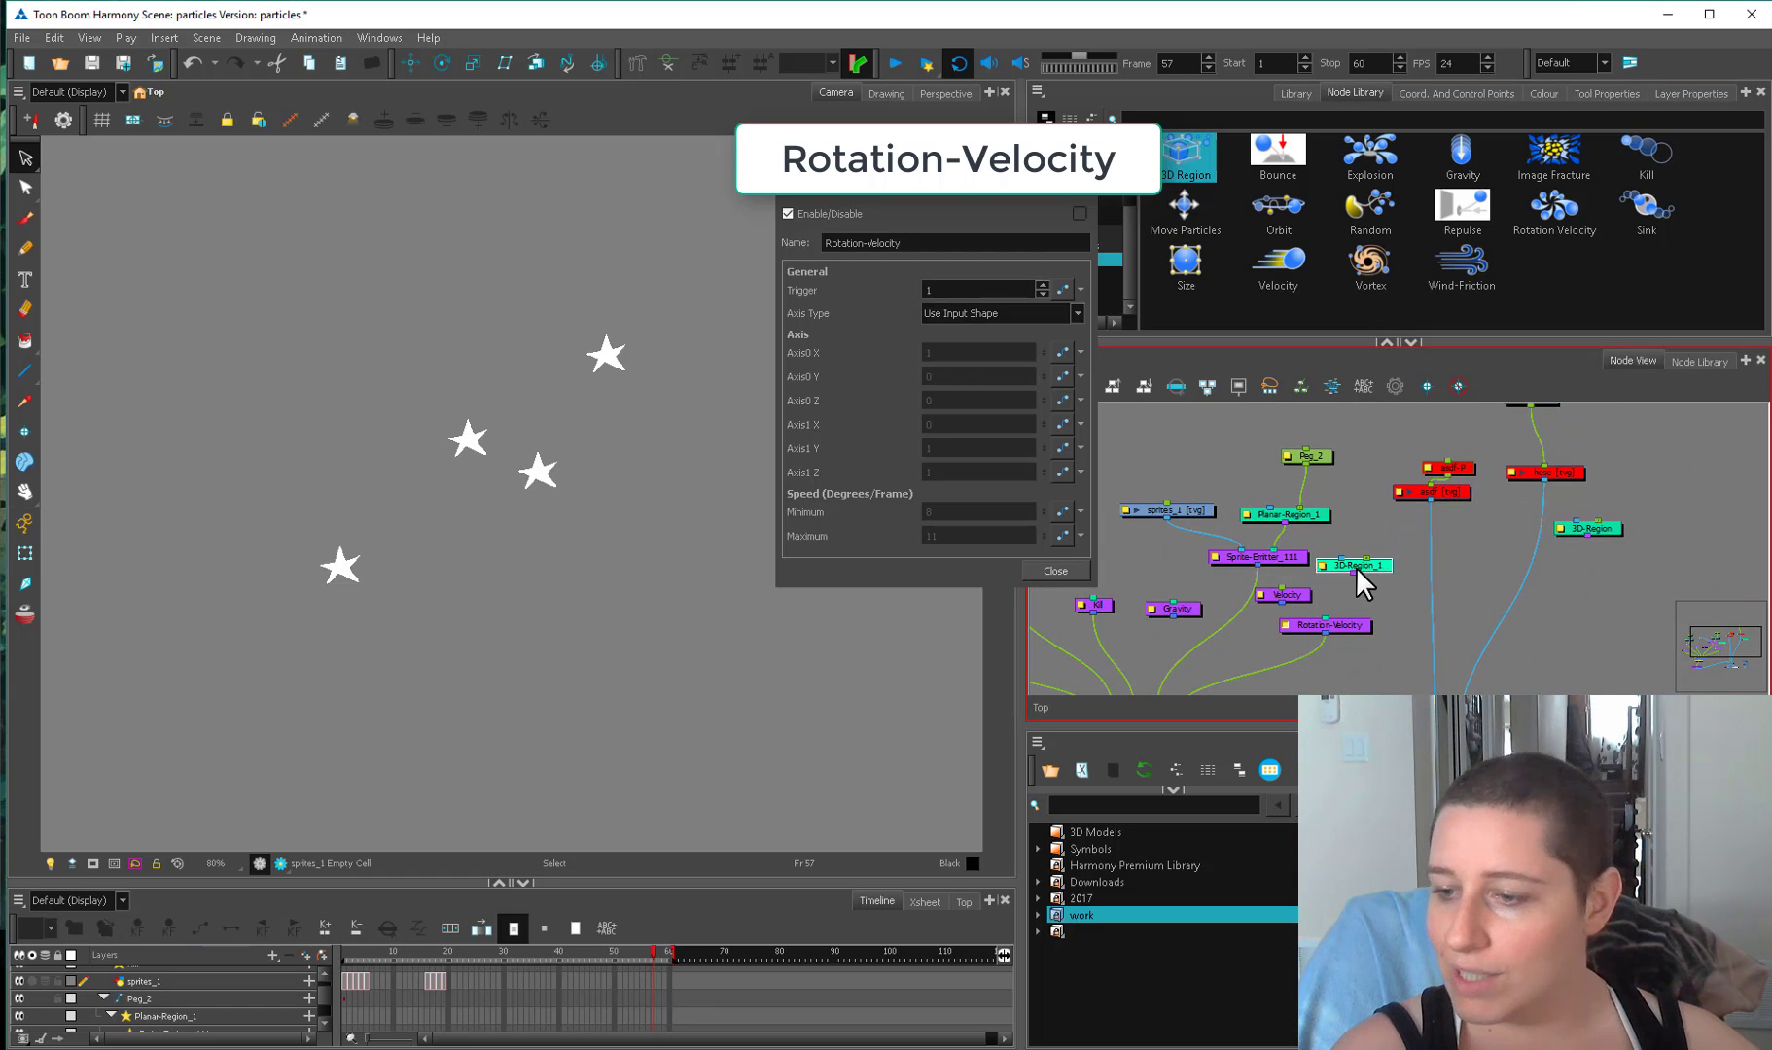
{"action": "left_click_drag", "start_coordinate": [1321, 614], "coordinate": [1328, 622]}
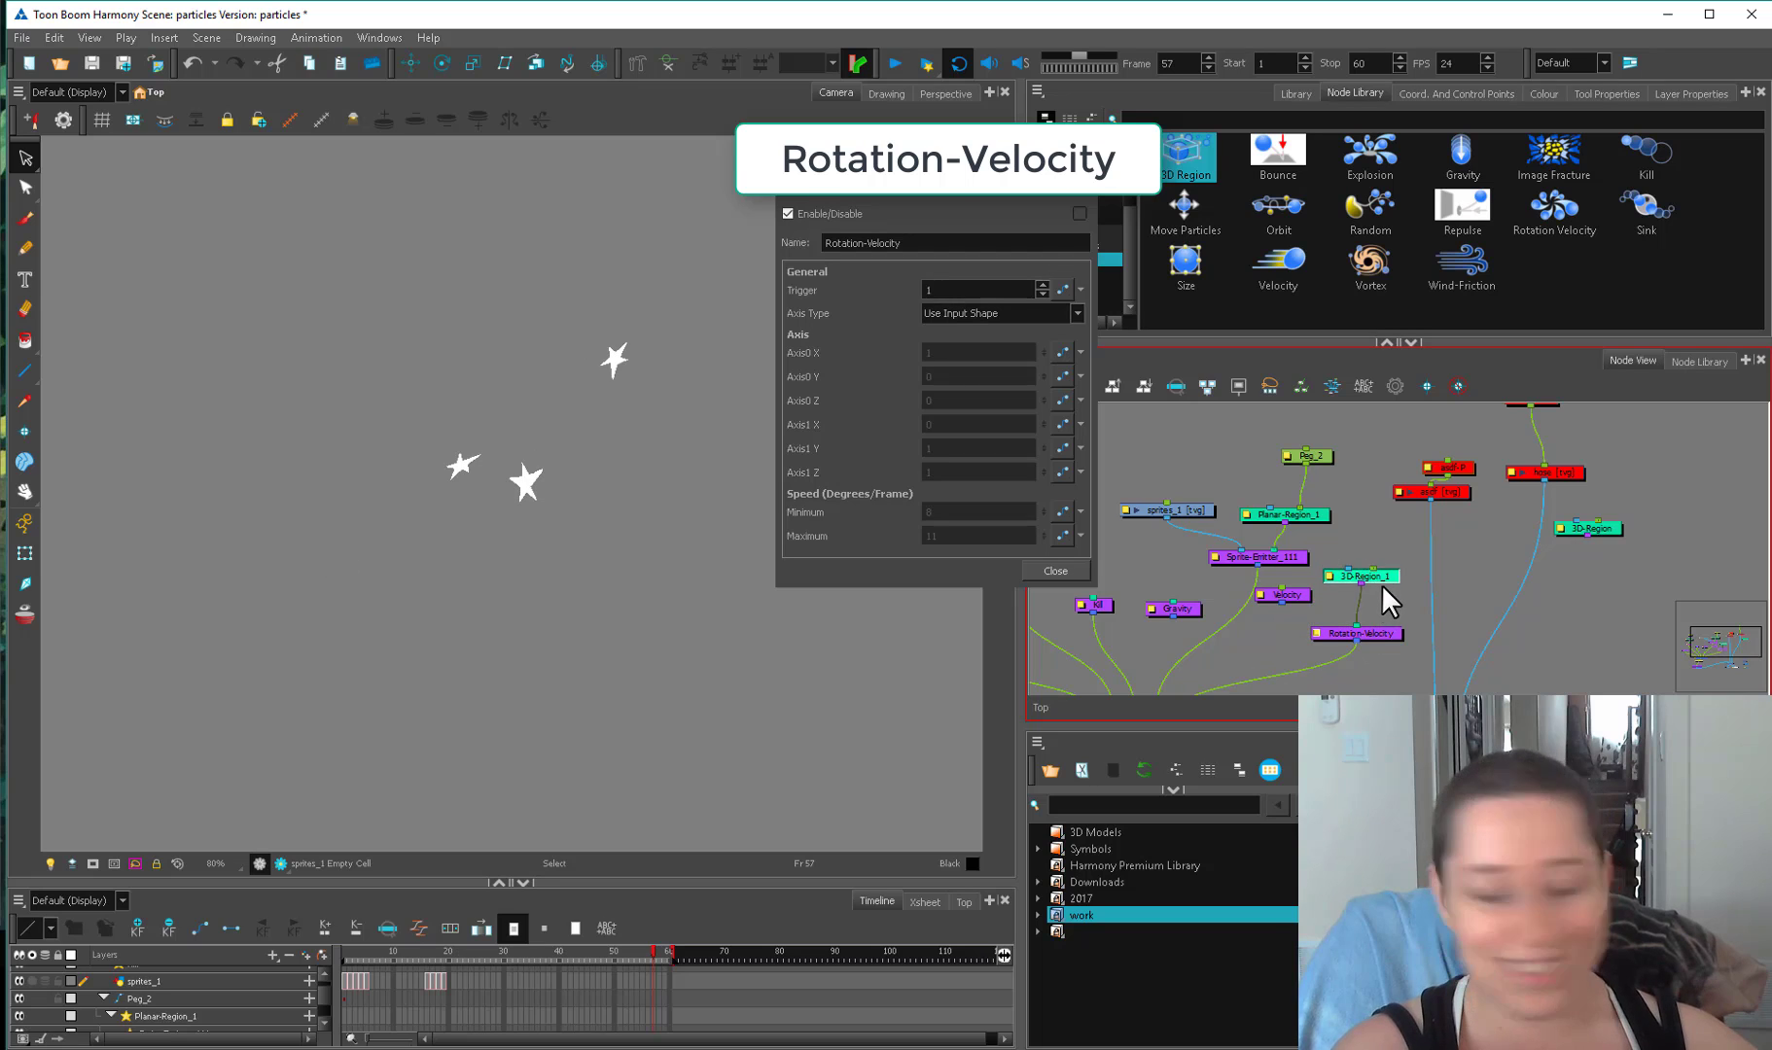
Add a peg driving the new 3D region and look through the region's available shape types, keeping Sphere.
{"action": "key", "text": "ctrl+p"}
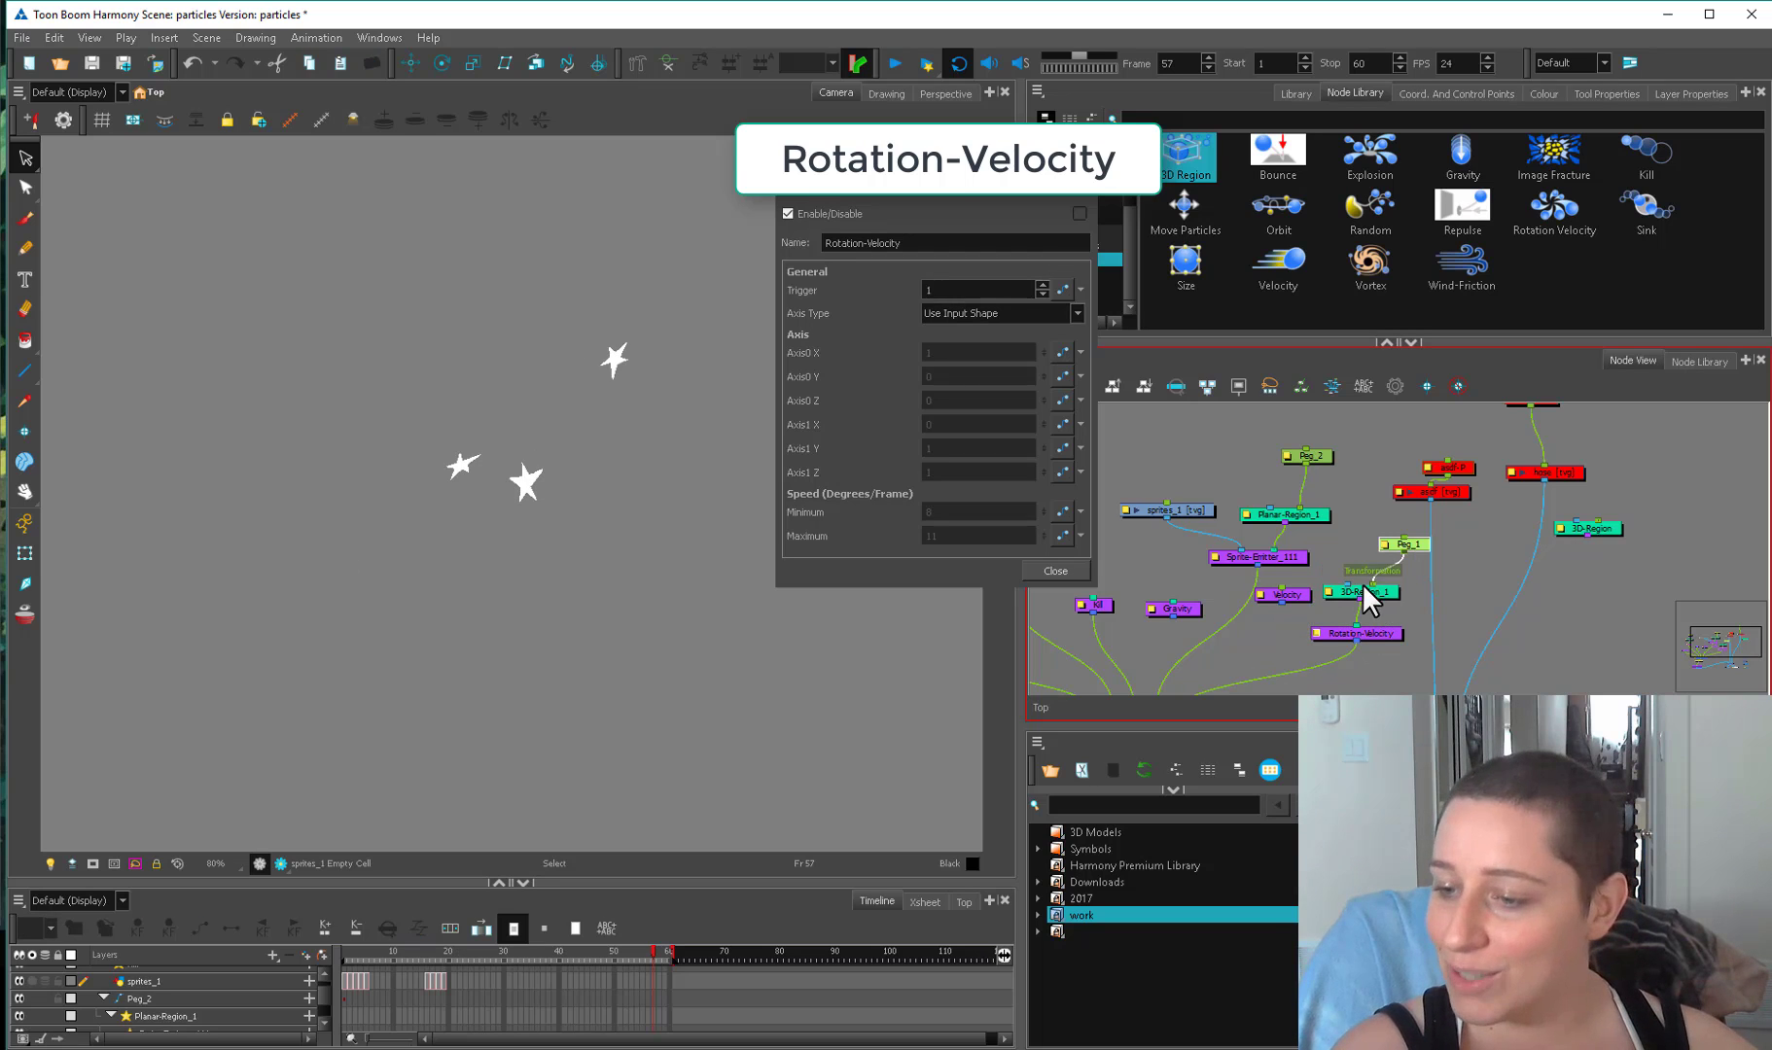
{"action": "left_click_drag", "start_coordinate": [1418, 538], "coordinate": [1403, 551]}
{"action": "double_click", "coordinate": [1328, 589]}
{"action": "left_click", "coordinate": [923, 290]}
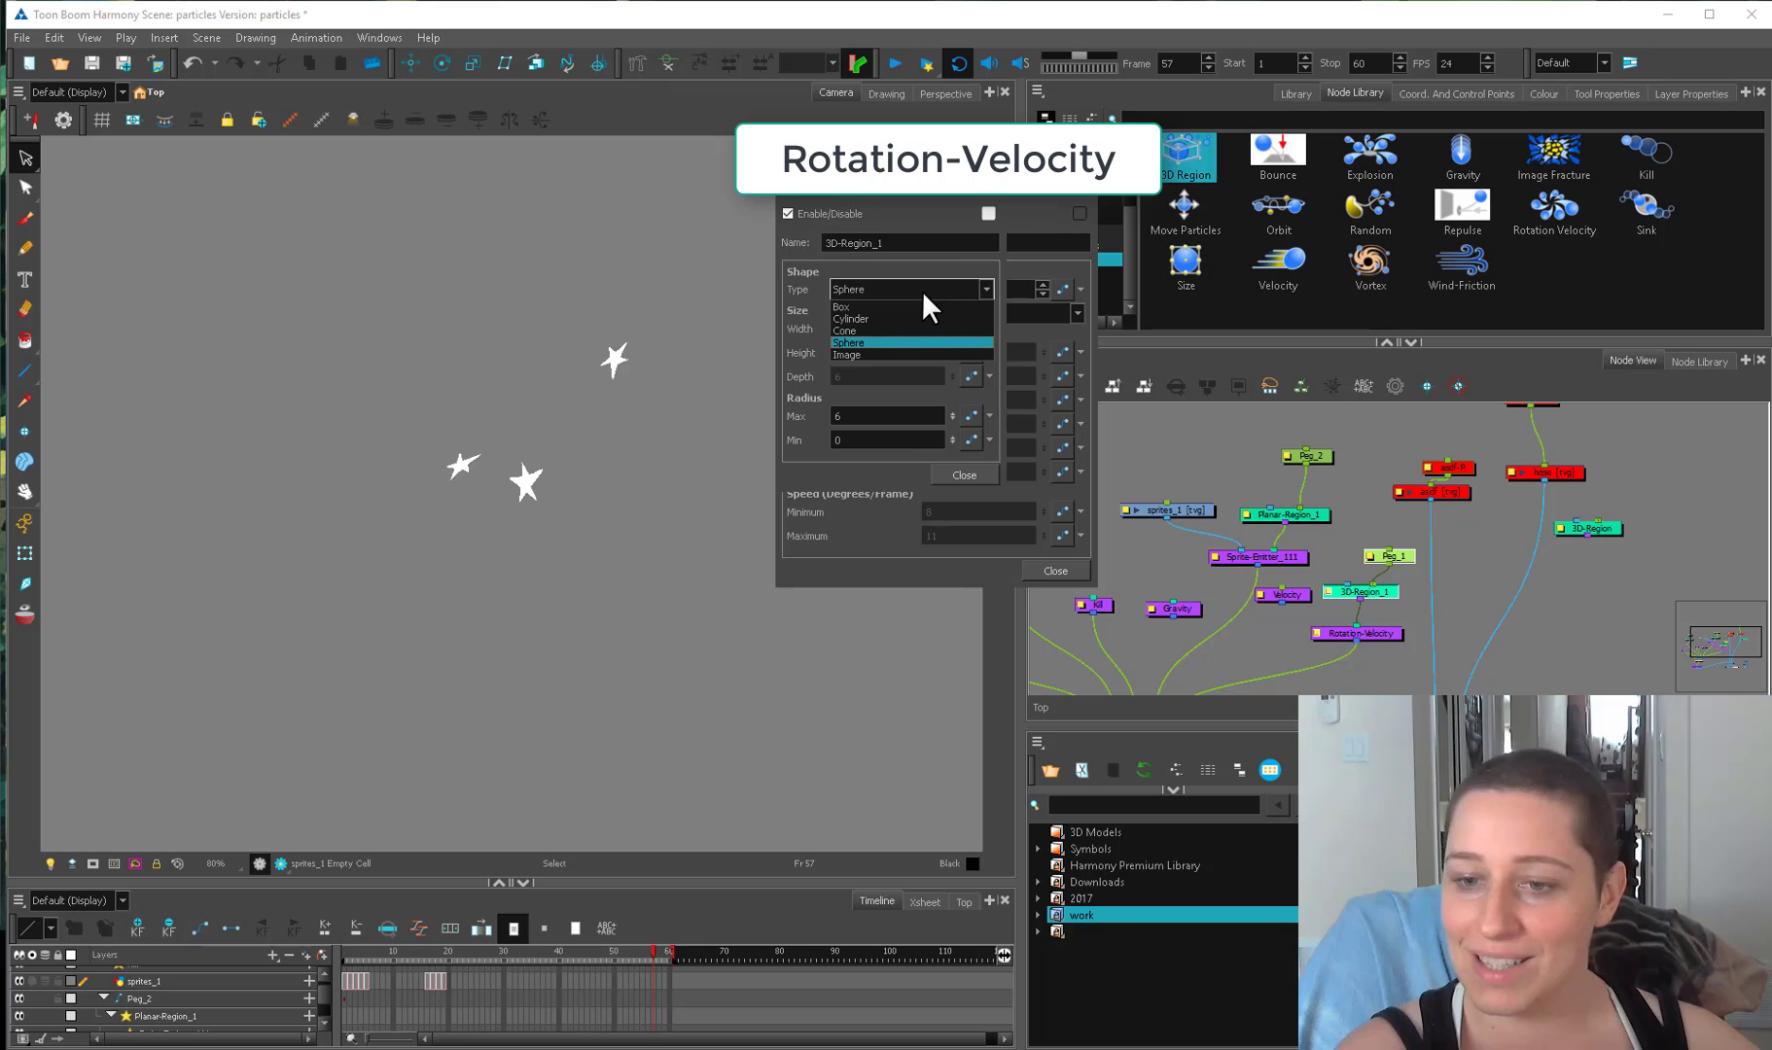
{"action": "left_click", "coordinate": [1044, 183]}
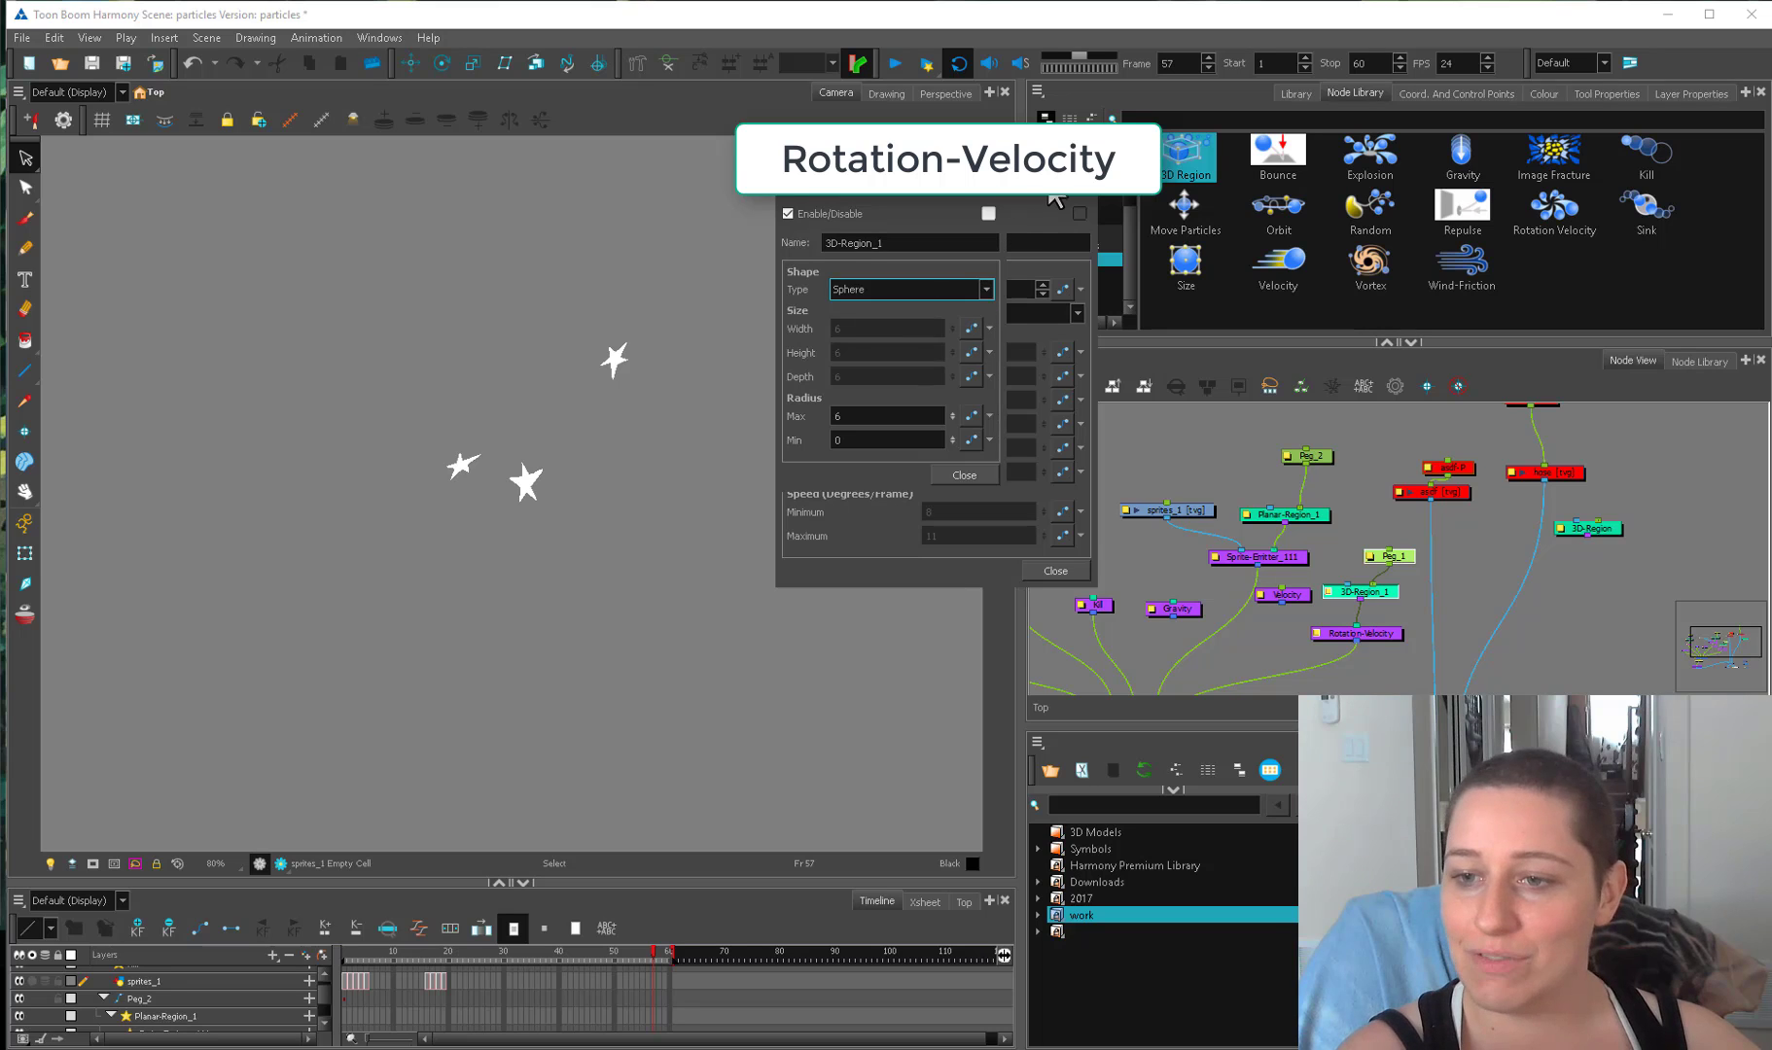
{"action": "left_click", "coordinate": [990, 185]}
Scrub the timeline to preview the particles' rotation with the 3D region as input shape.
{"action": "left_click_drag", "start_coordinate": [416, 950], "coordinate": [619, 955]}
{"action": "scroll", "coordinate": [640, 762], "scroll_direction": "down", "scroll_amount": 4}
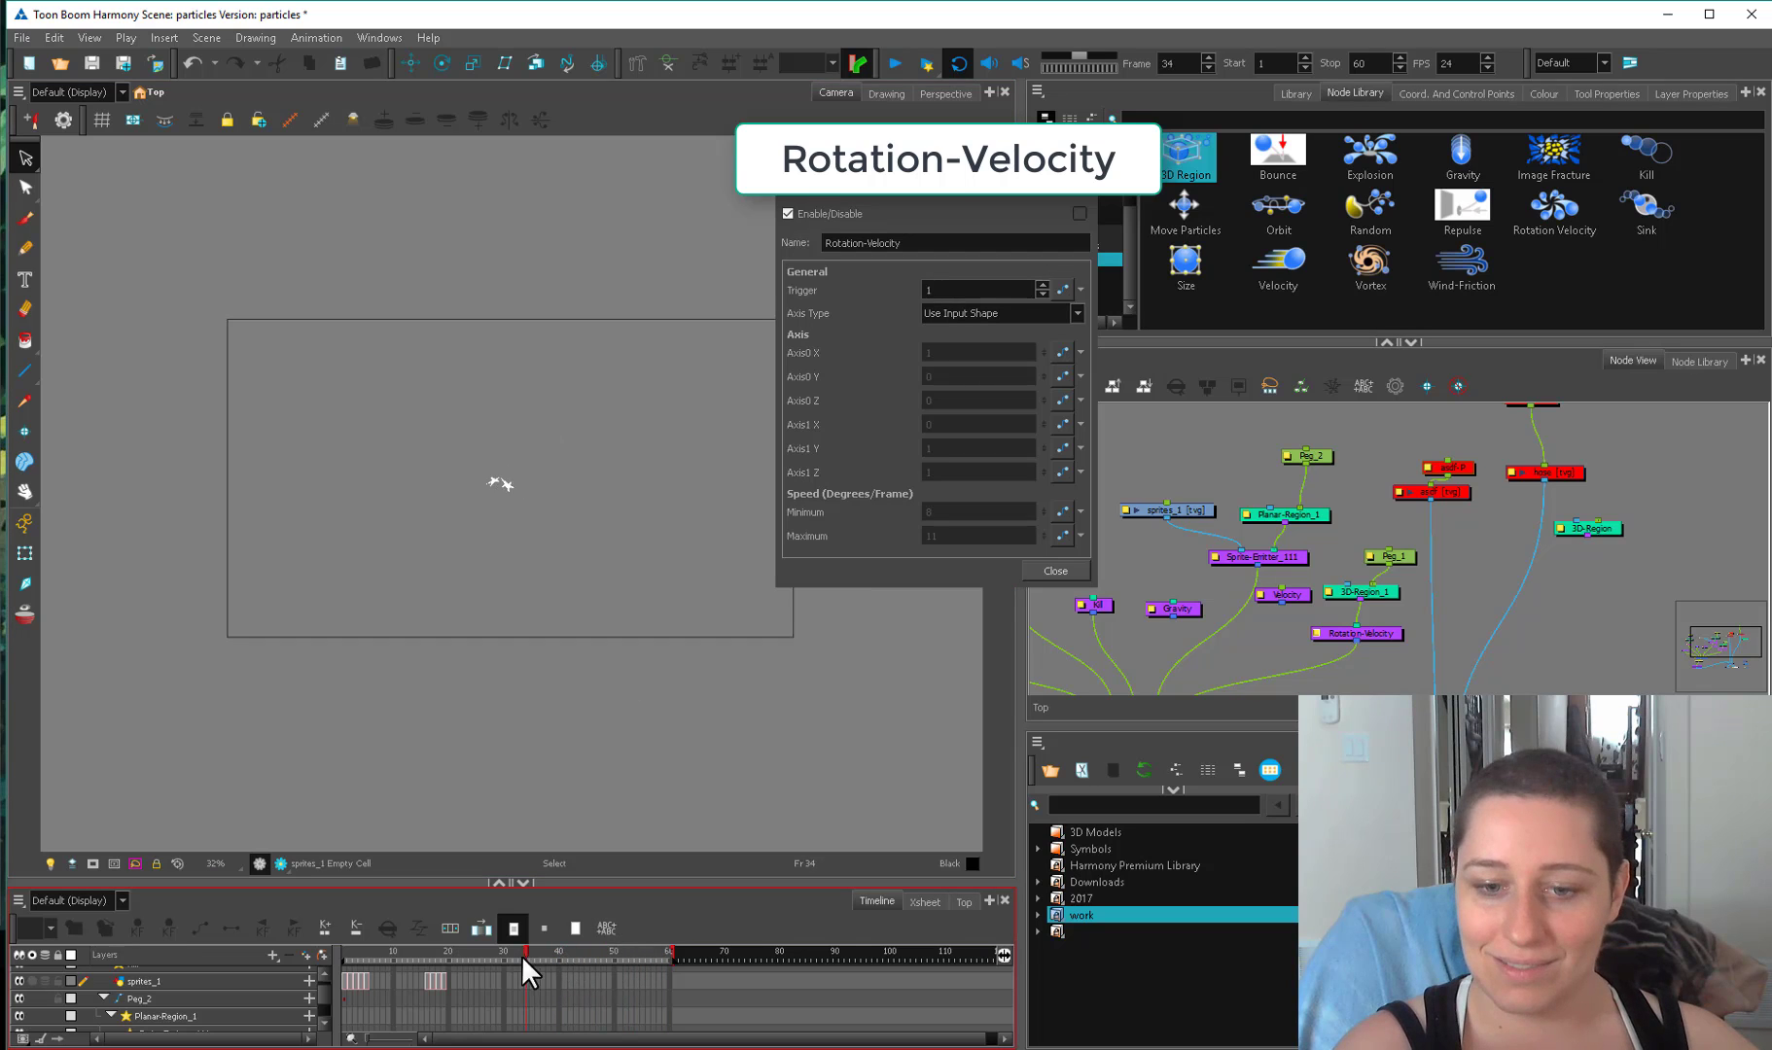
{"action": "left_click_drag", "start_coordinate": [578, 899], "coordinate": [547, 900]}
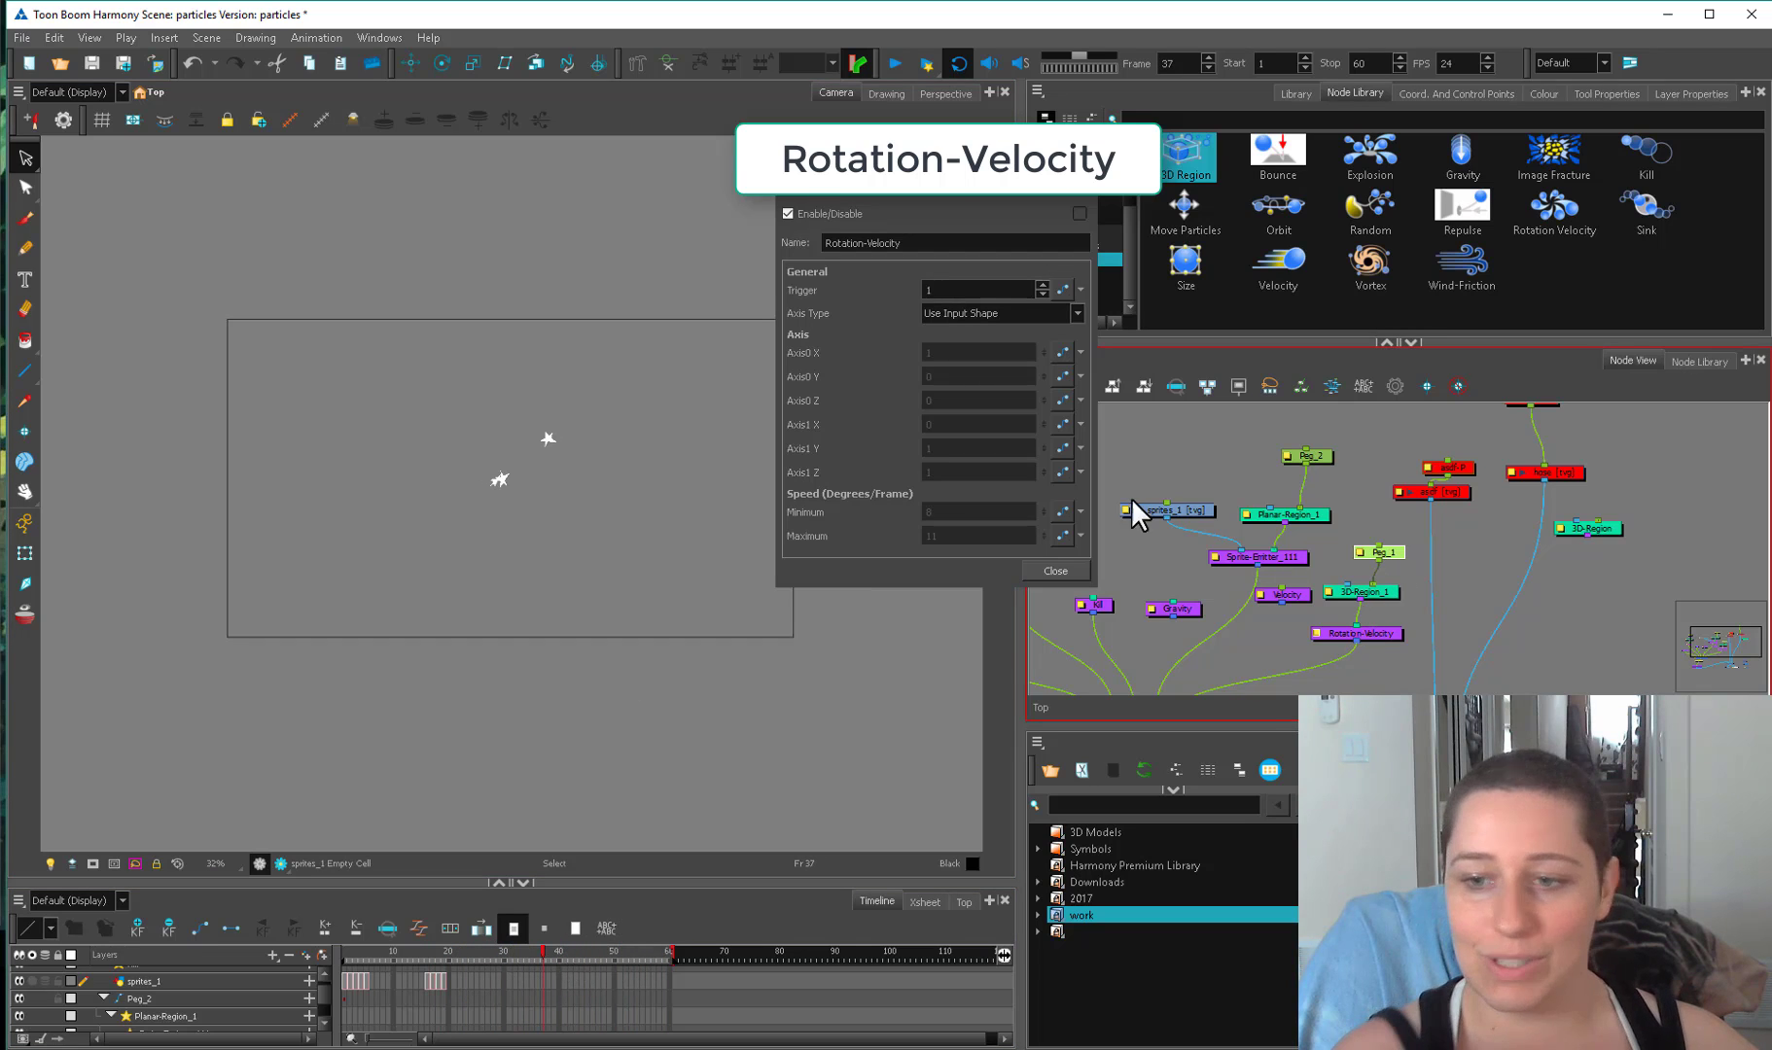
Set the Rotation-Velocity Axis Type to Constant Axis and preview the rotation on the timeline.
{"action": "left_click", "coordinate": [1016, 316]}
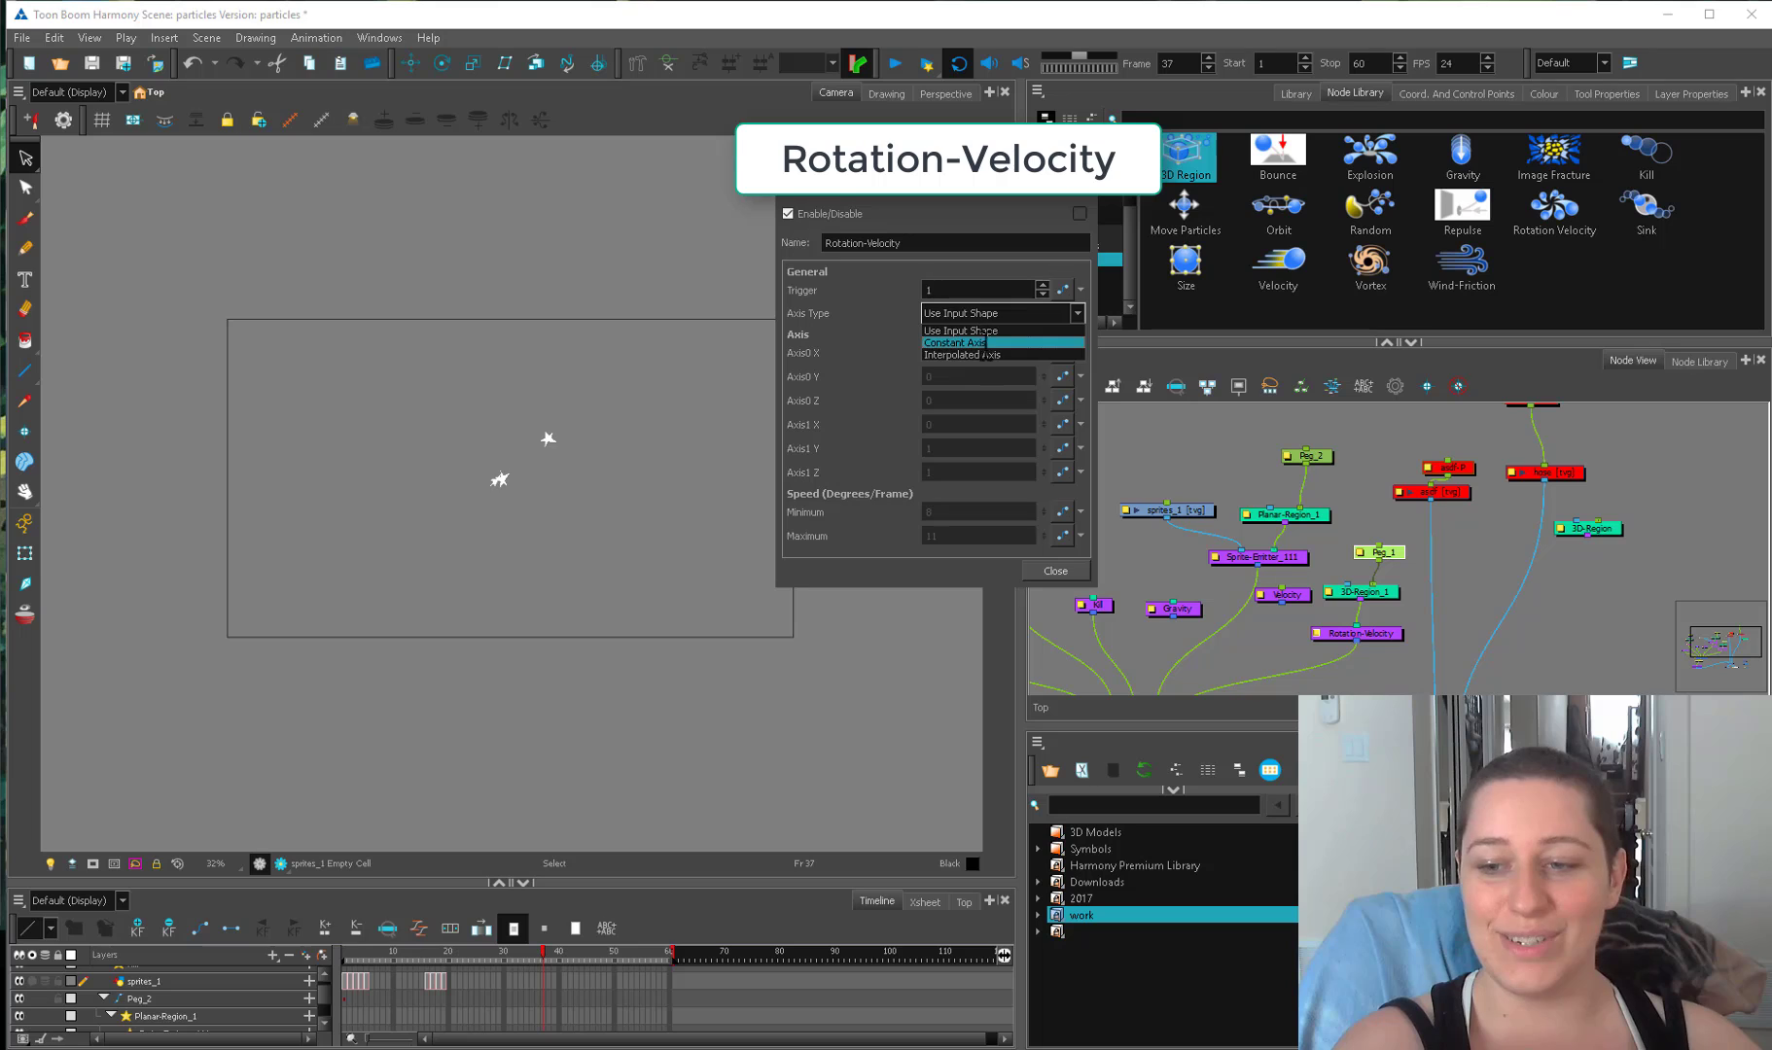
{"action": "left_click", "coordinate": [982, 339]}
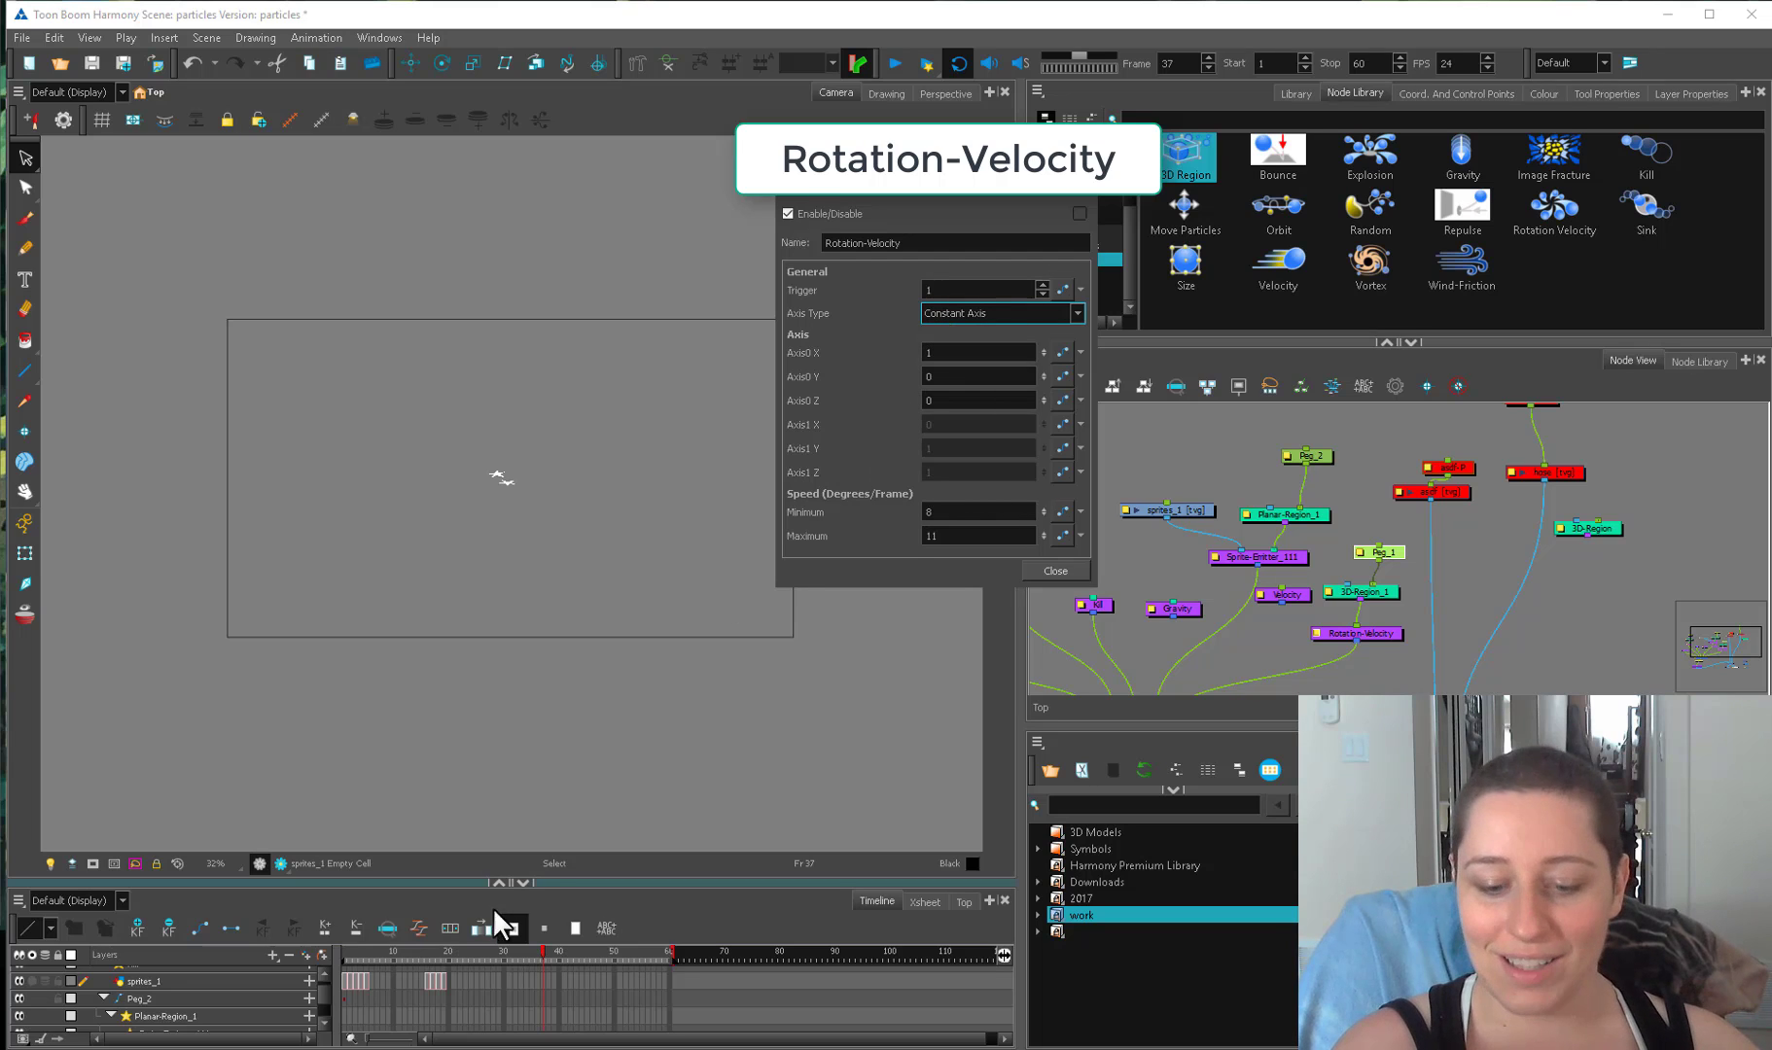
{"action": "left_click", "coordinate": [474, 950]}
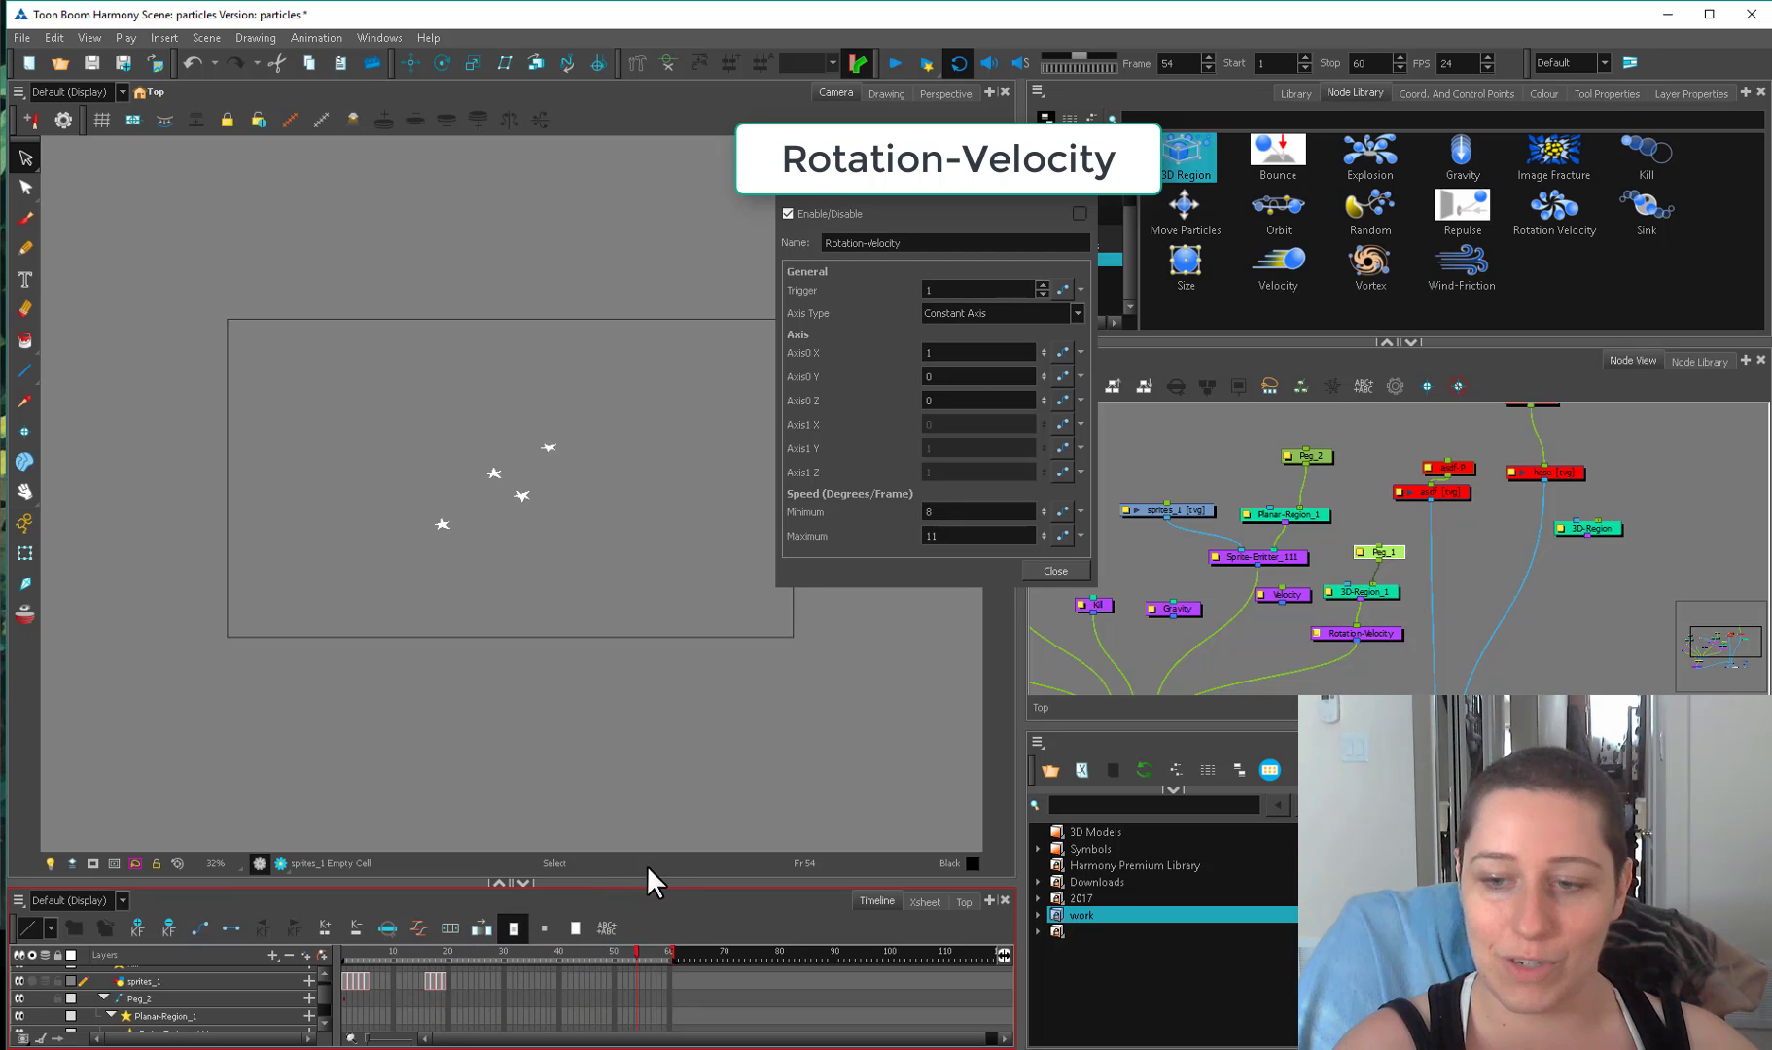
Set Axis0 Y to 1 in the Rotation-Velocity properties and preview the combined X and Y rotation.
{"action": "double_click", "coordinate": [926, 378]}
{"action": "type", "text": "1"}
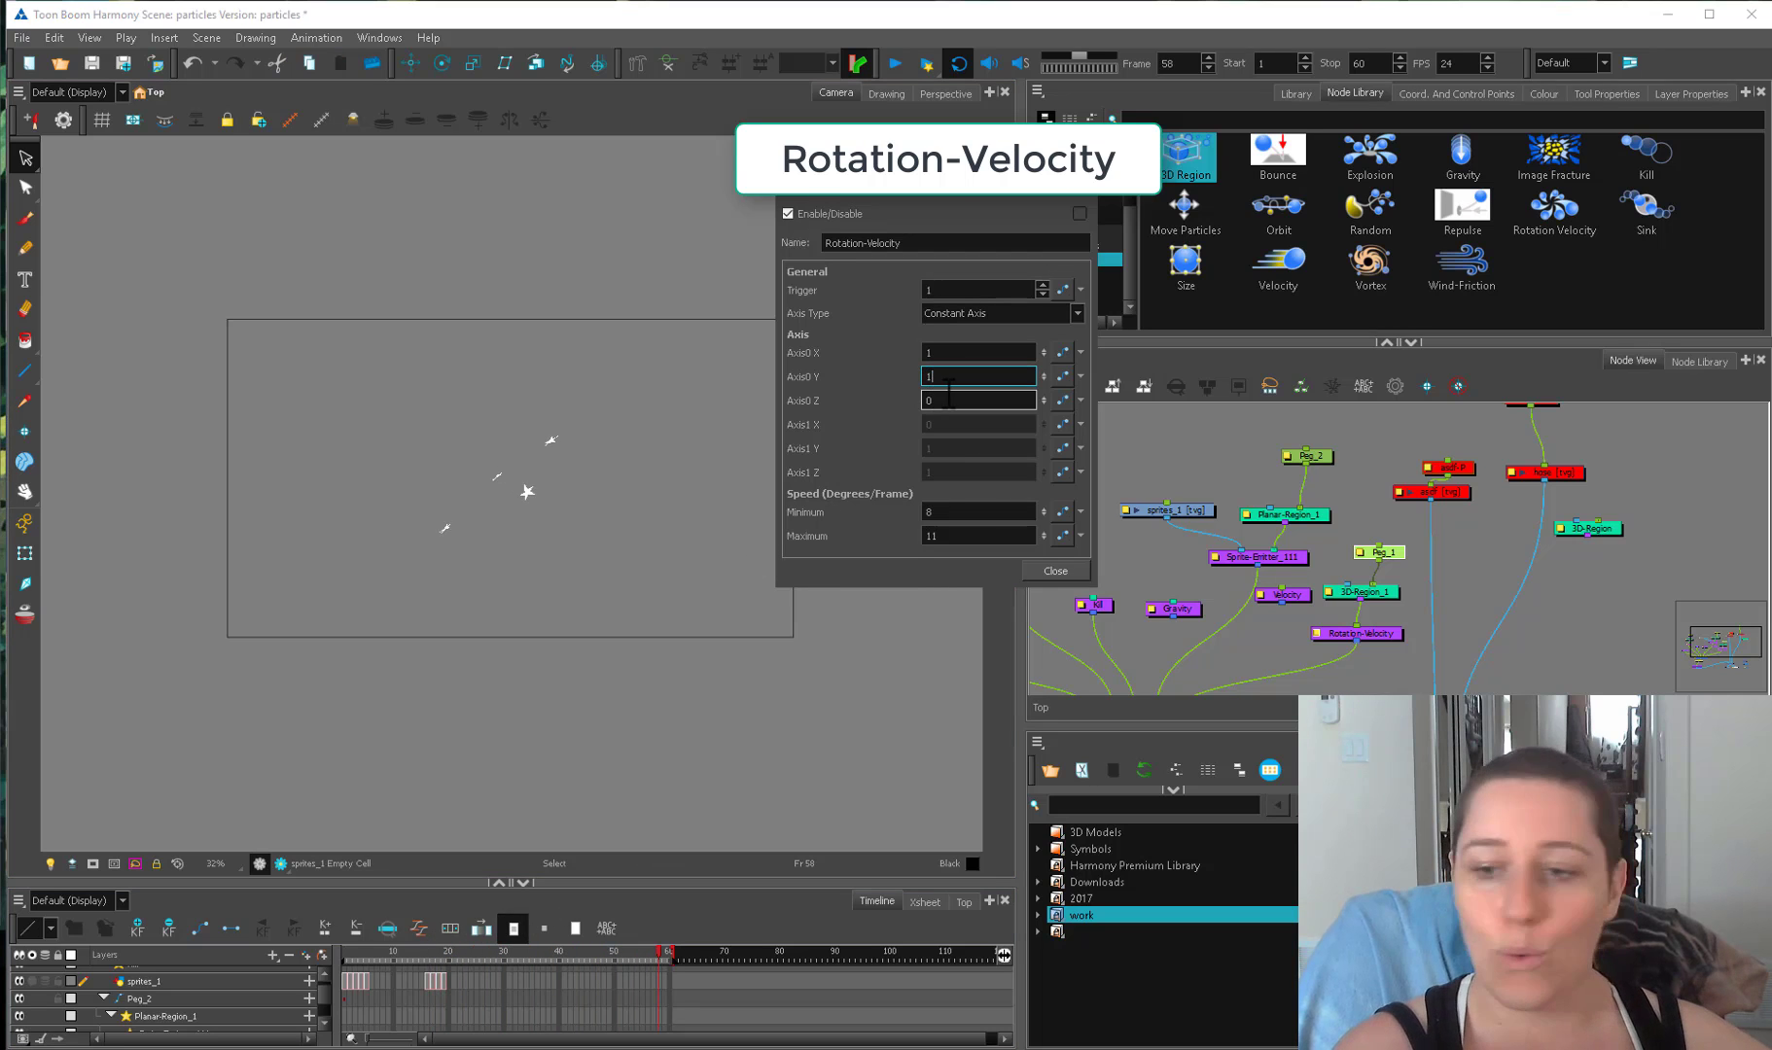
{"action": "left_click", "coordinate": [522, 950]}
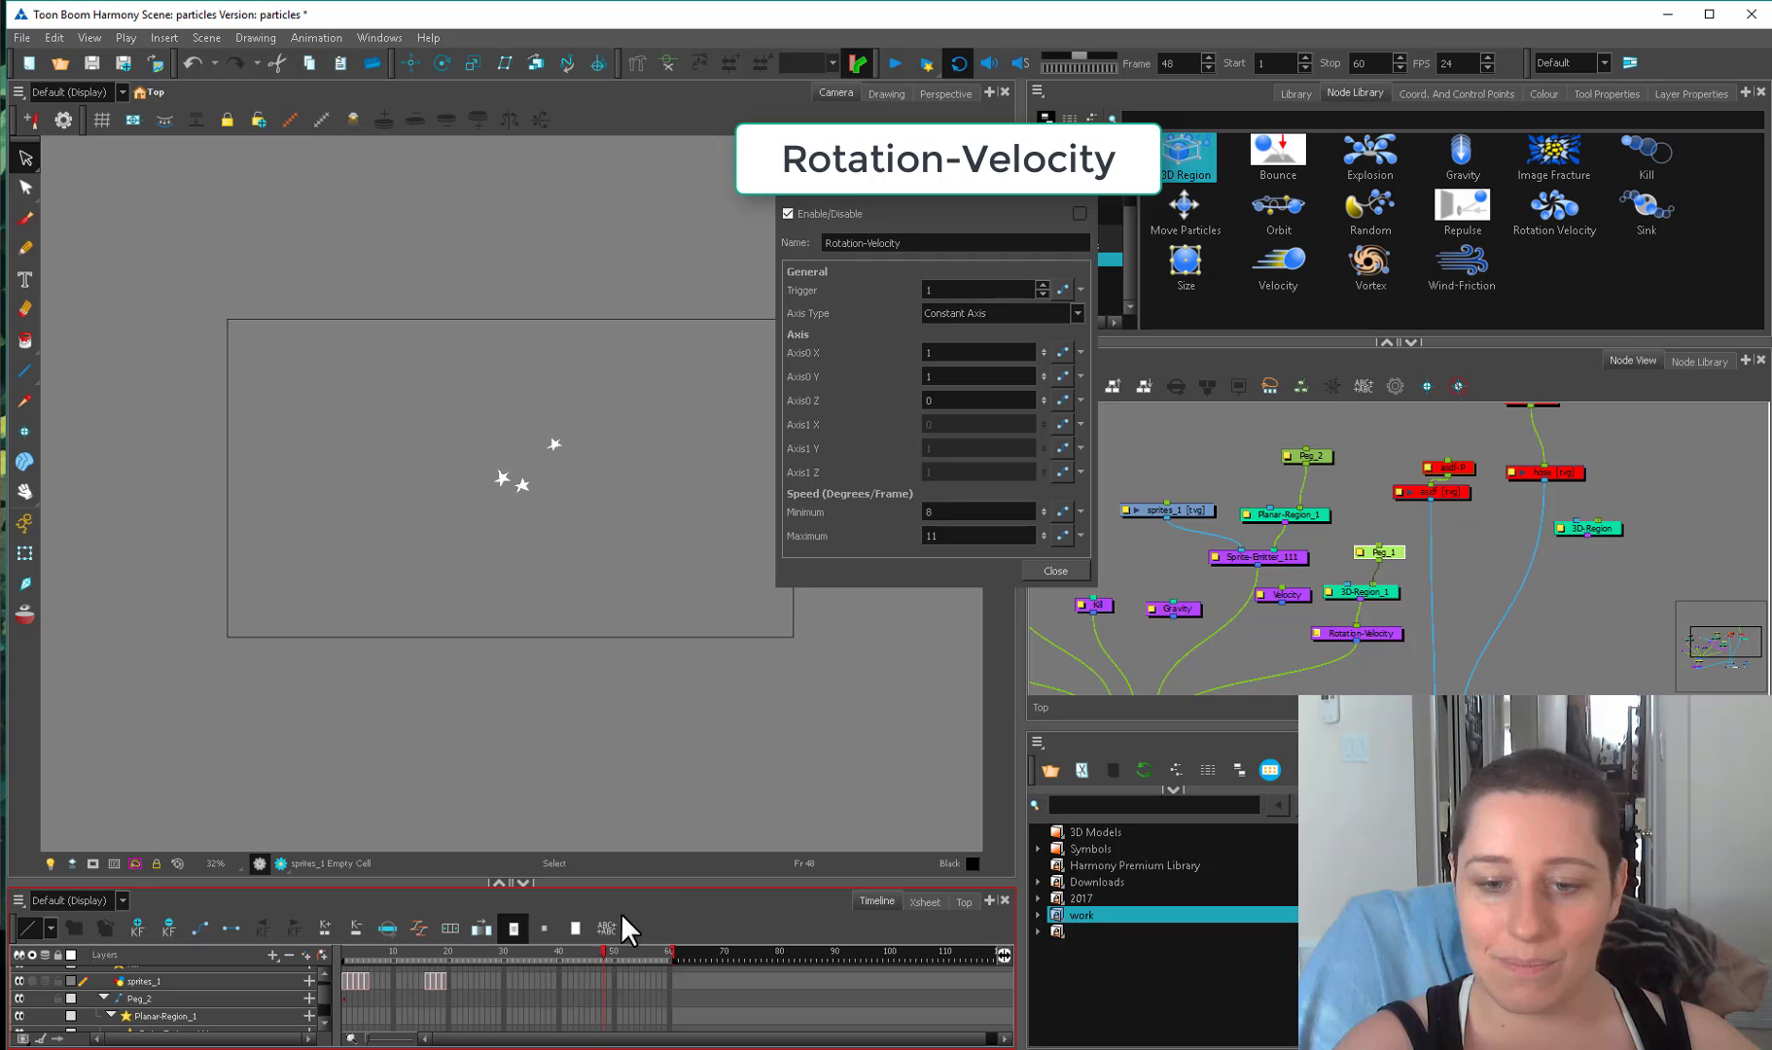
Set Axis0 Z to 1 as well and preview the particles rotating about all three axes.
{"action": "double_click", "coordinate": [943, 400]}
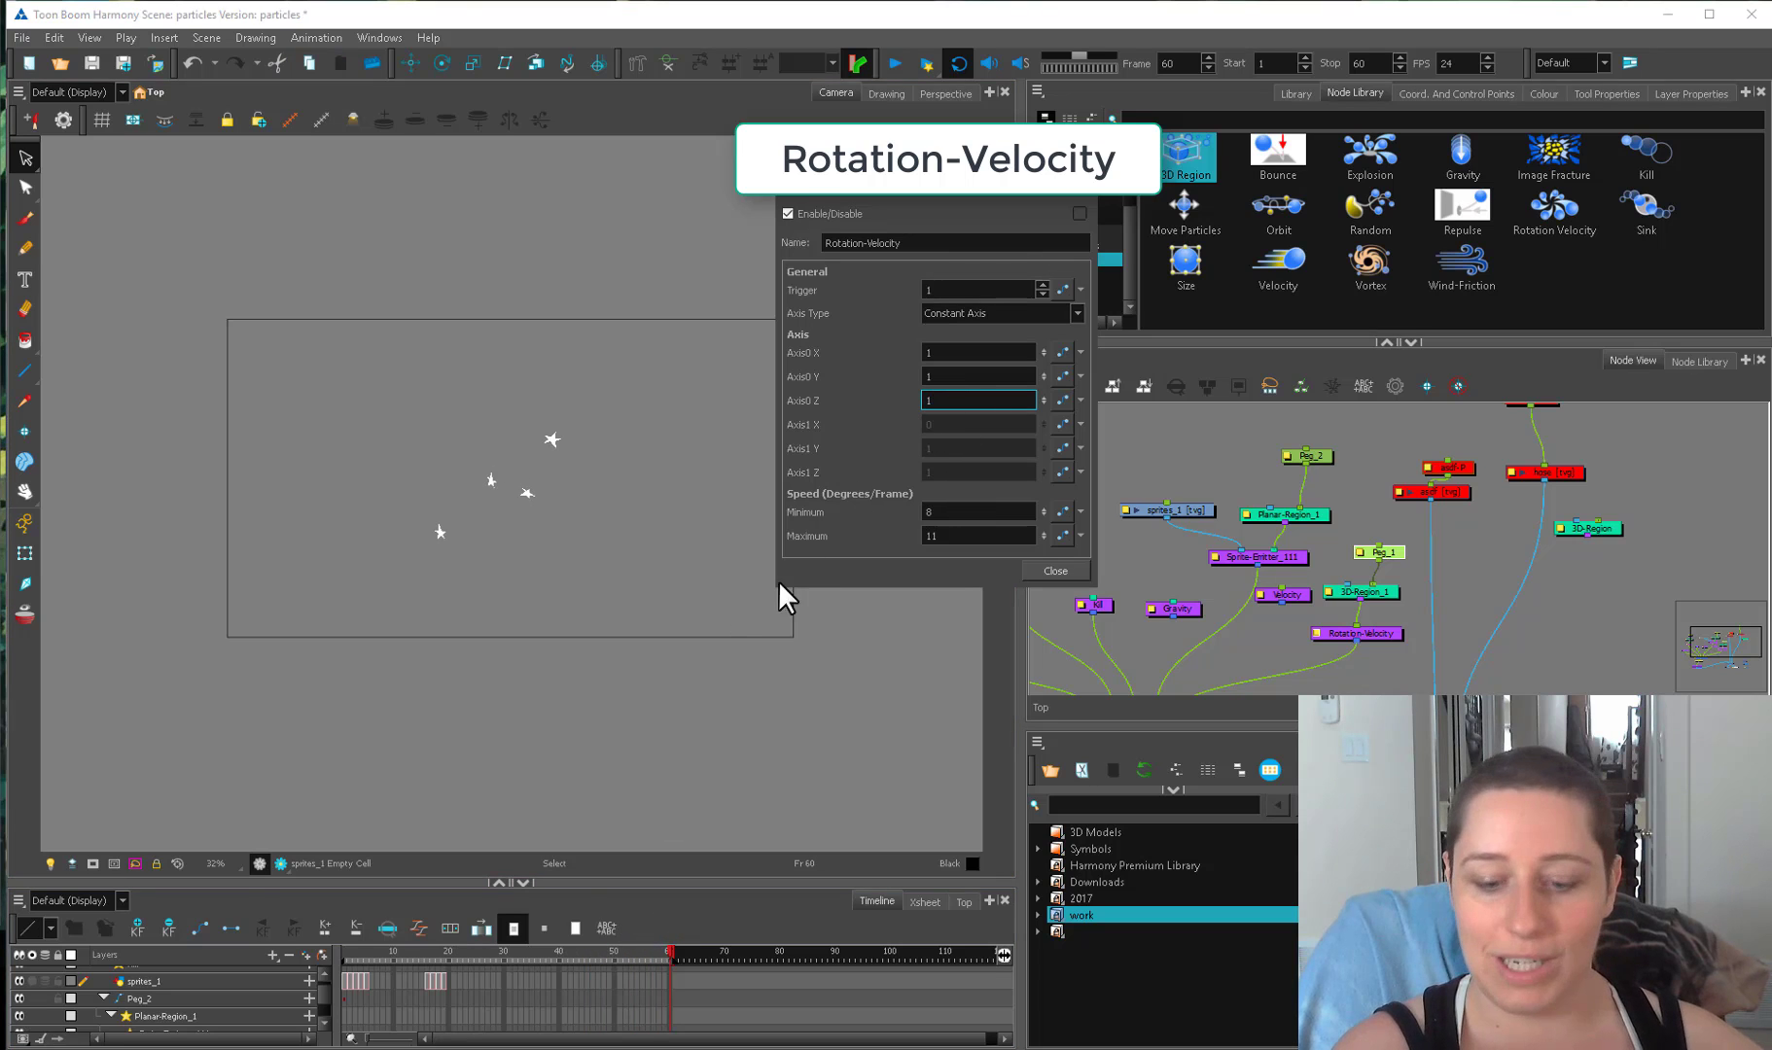
{"action": "left_click_drag", "start_coordinate": [490, 951], "coordinate": [650, 919]}
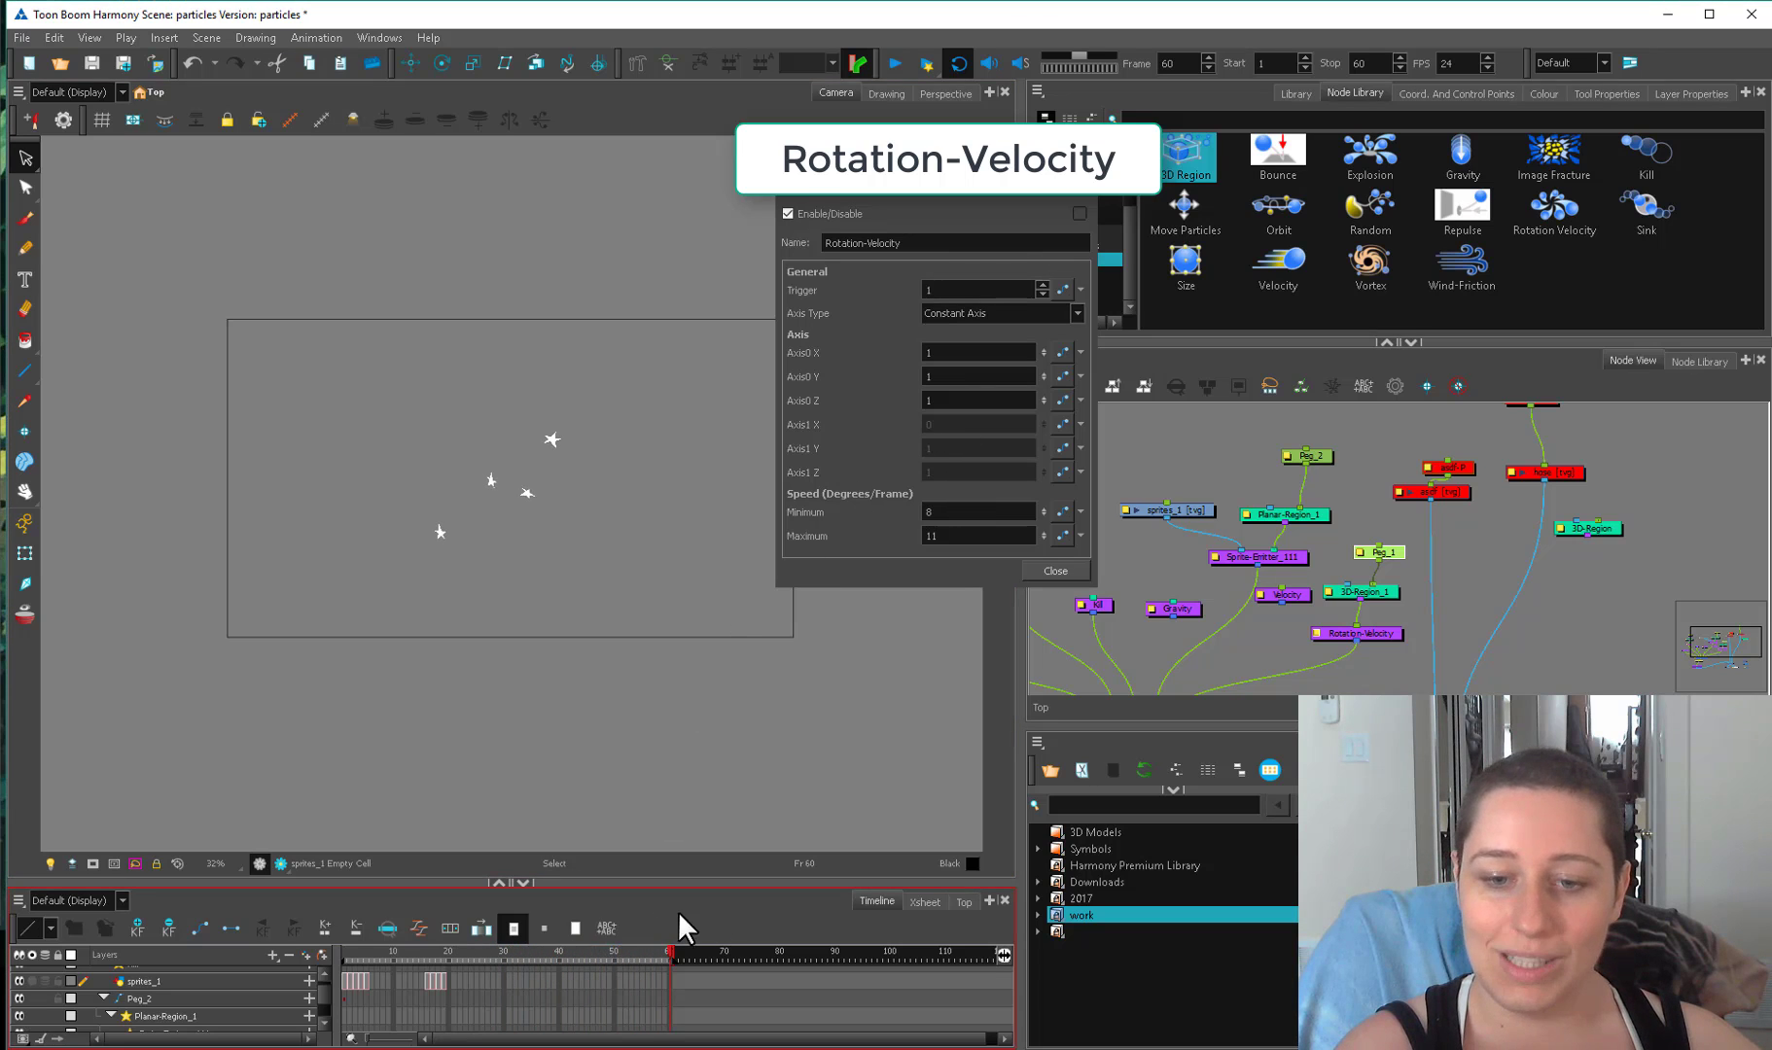
{"action": "left_click_drag", "start_coordinate": [532, 939], "coordinate": [399, 950]}
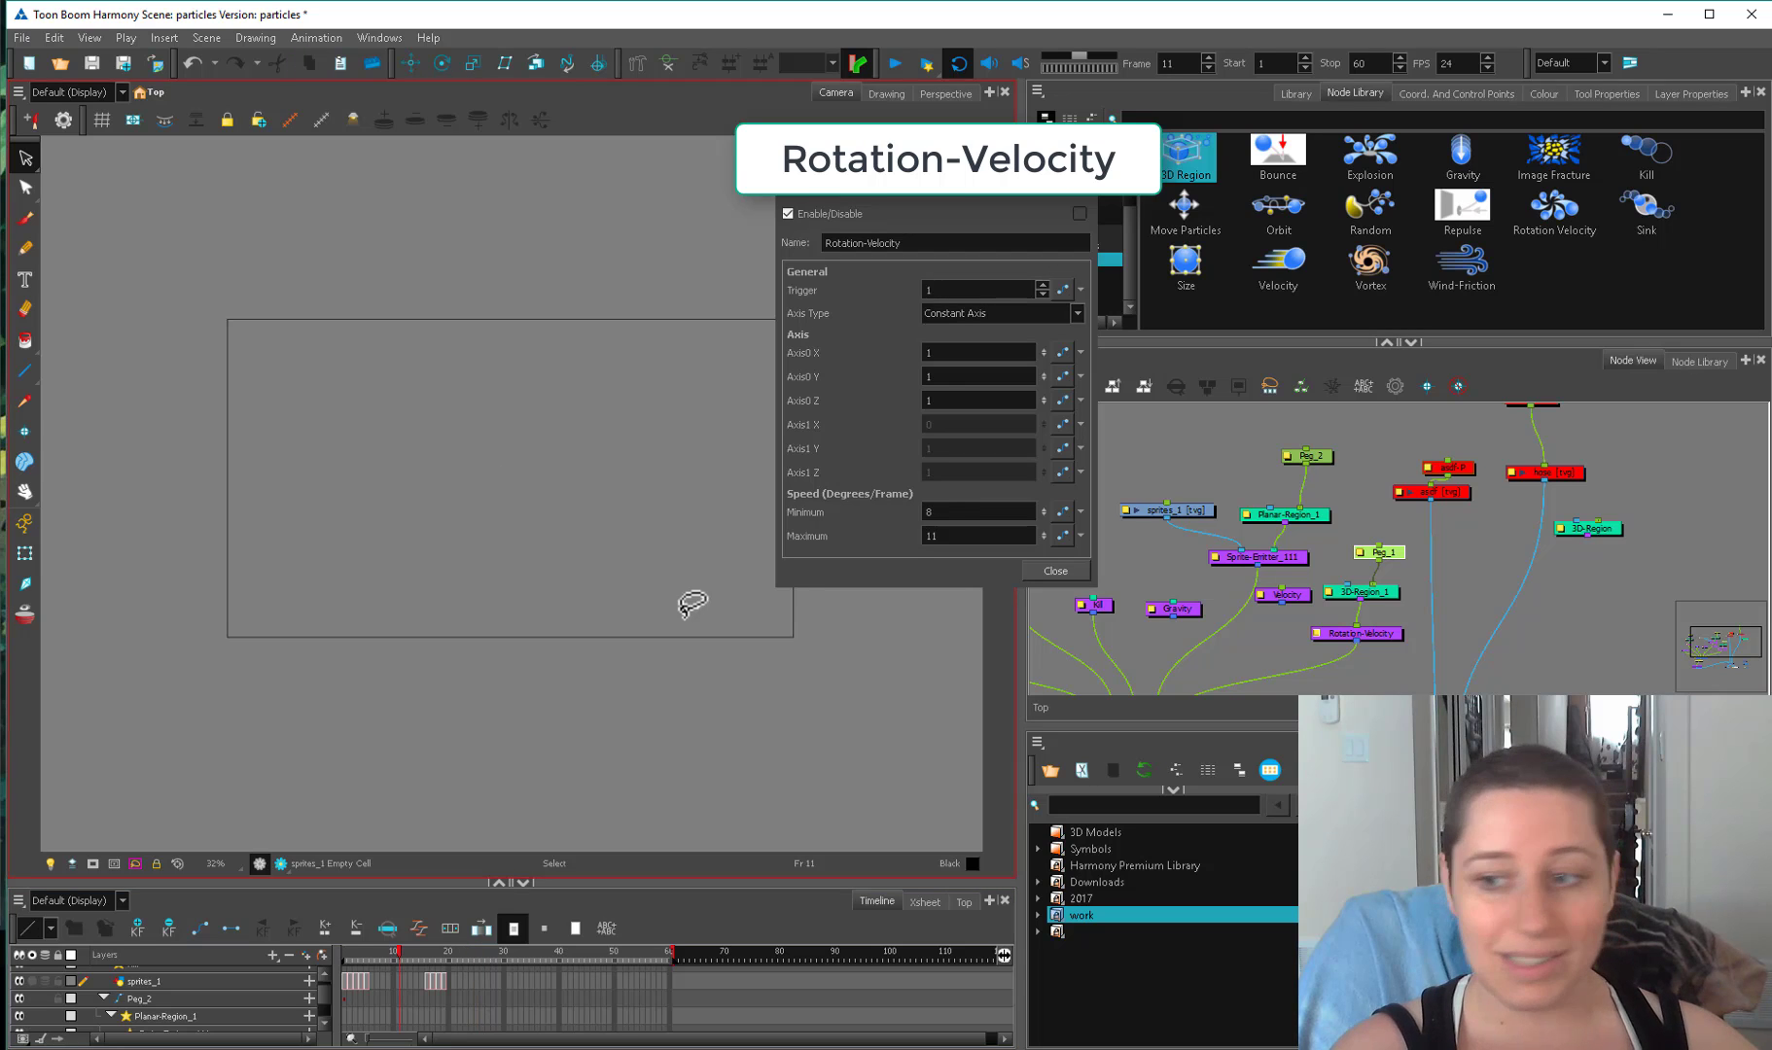
Close the Rotation-Velocity properties and examine the particle network from the emitter's peg and planar region down to the Particle-Visualizer.
{"action": "key", "text": "Escape"}
{"action": "left_click_drag", "start_coordinate": [1317, 453], "coordinate": [1322, 481]}
{"action": "mouse_move", "coordinate": [1312, 511]}
{"action": "left_mouse_down"}
{"action": "mouse_move", "coordinate": [1328, 526]}
{"action": "mouse_move", "coordinate": [1382, 502]}
{"action": "mouse_move", "coordinate": [1340, 516]}
{"action": "left_mouse_up"}
{"action": "left_click", "coordinate": [1367, 448]}
{"action": "left_click_drag", "start_coordinate": [1301, 582], "coordinate": [1370, 420]}
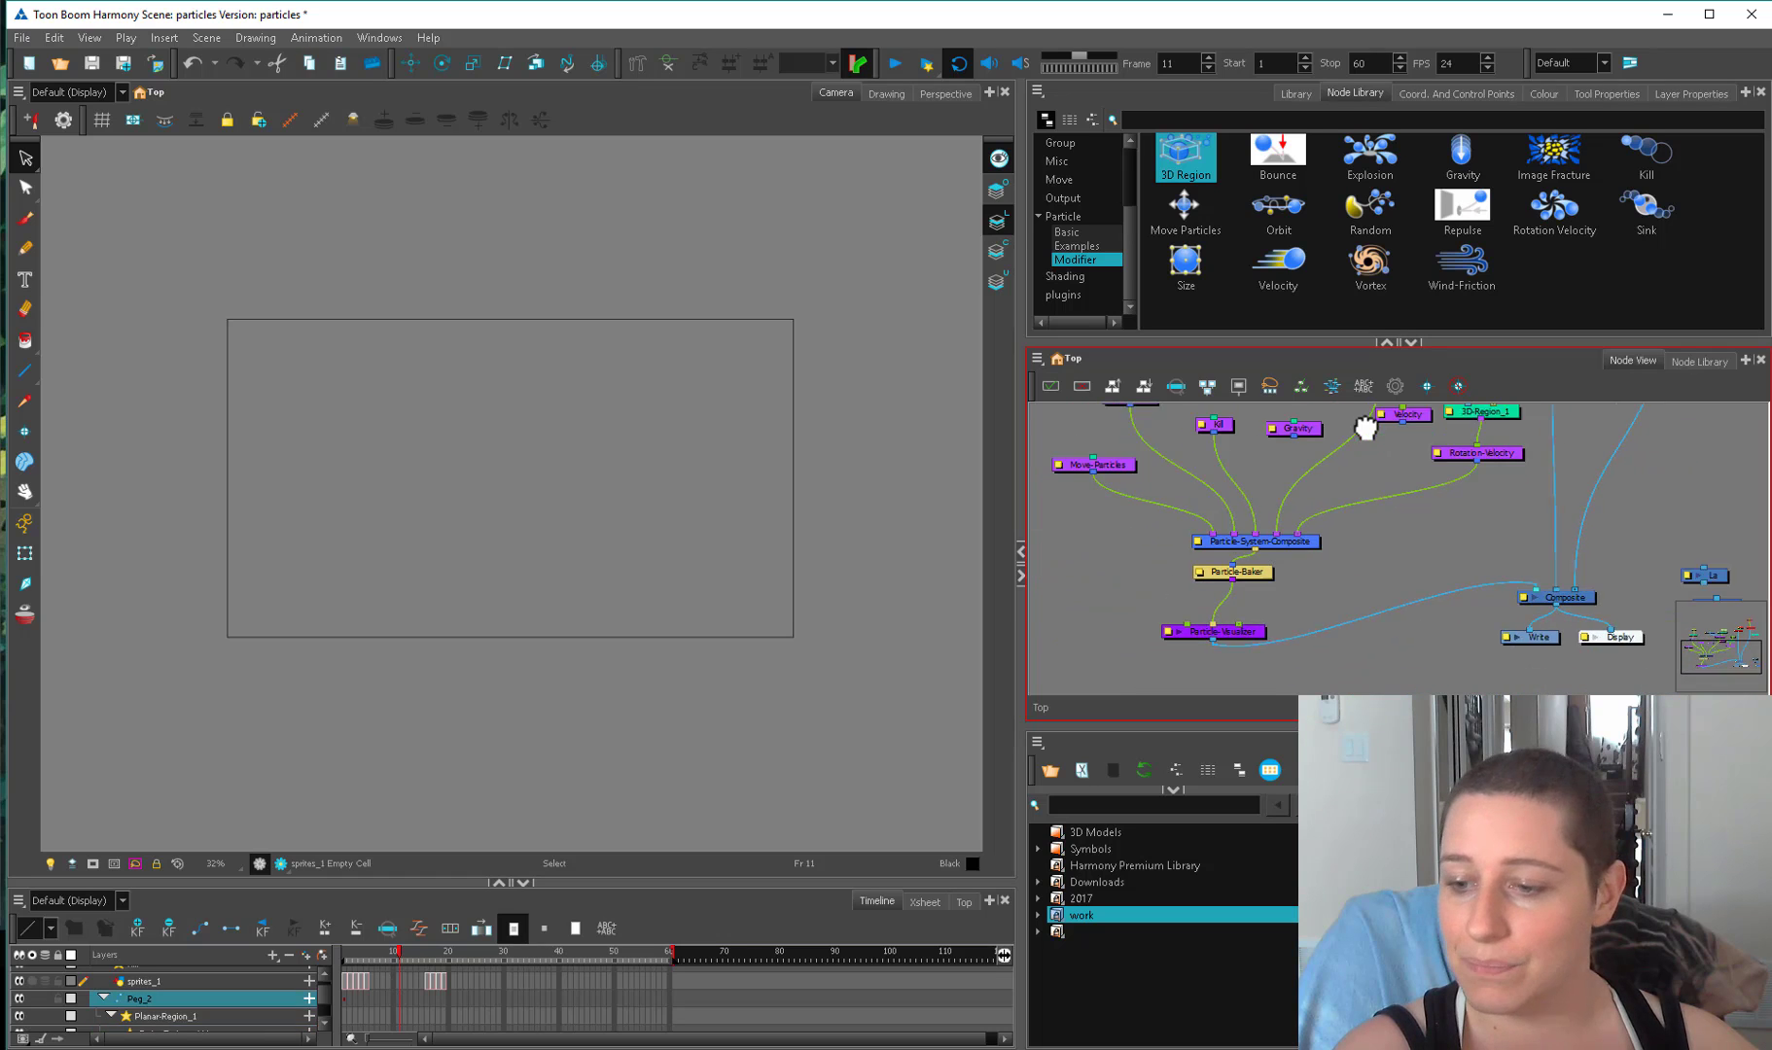
{"action": "left_click_drag", "start_coordinate": [1257, 610], "coordinate": [1264, 617]}
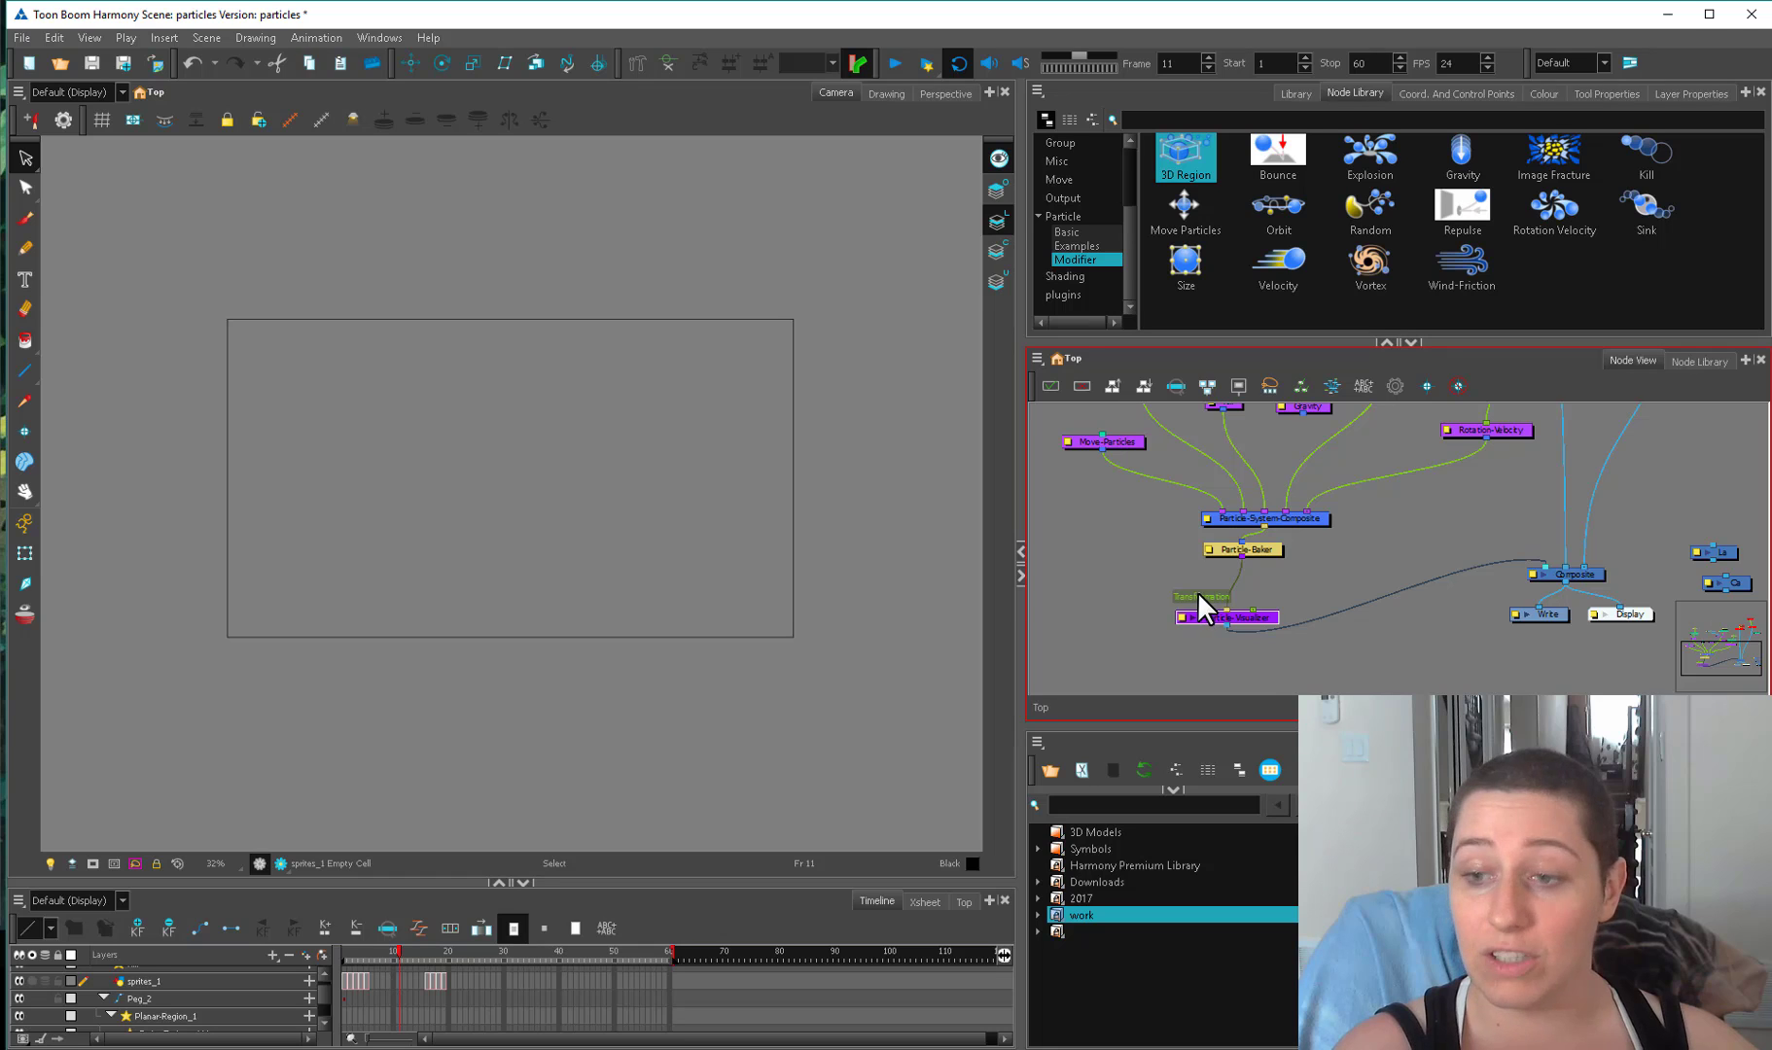
{"action": "left_click_drag", "start_coordinate": [1416, 506], "coordinate": [1344, 588]}
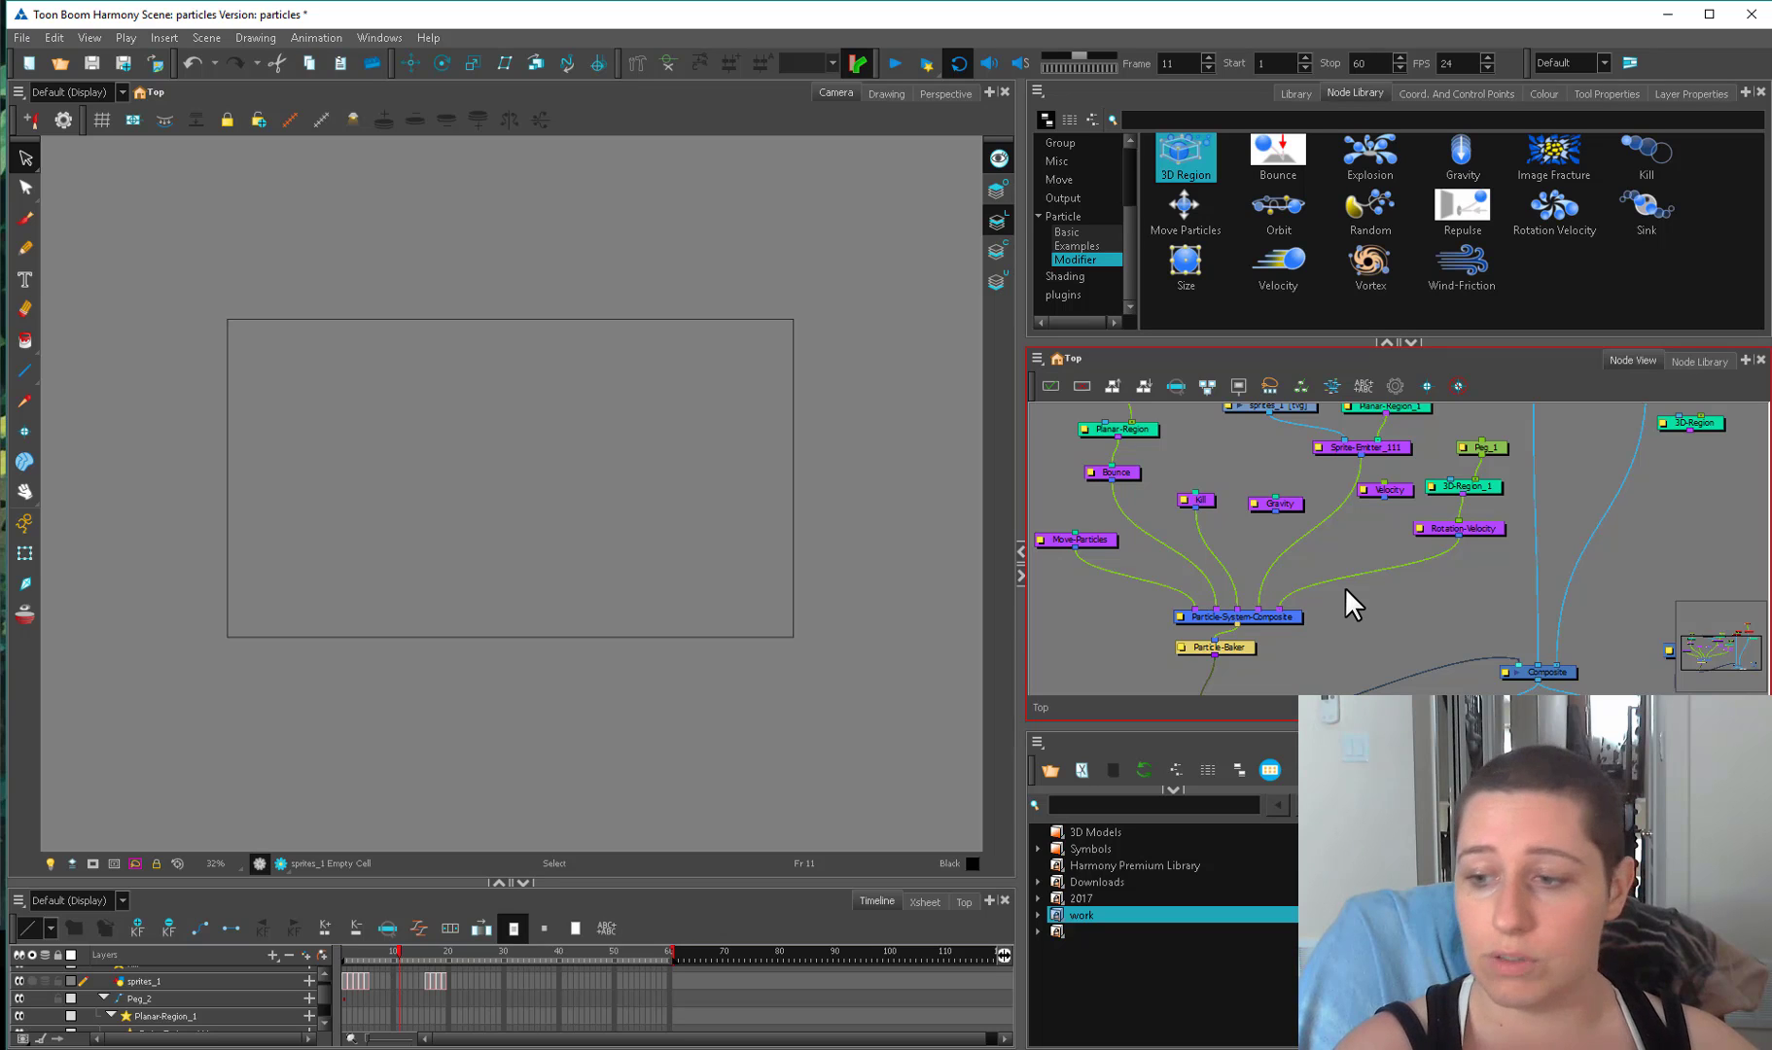
{"action": "left_click_drag", "start_coordinate": [1418, 551], "coordinate": [1330, 662]}
{"action": "scroll", "coordinate": [1328, 661], "scroll_direction": "up", "scroll_amount": 1}
{"action": "left_click_drag", "start_coordinate": [1295, 590], "coordinate": [1328, 538]}
{"action": "left_click_drag", "start_coordinate": [1315, 473], "coordinate": [1302, 518]}
{"action": "left_click_drag", "start_coordinate": [1316, 500], "coordinate": [1310, 502]}
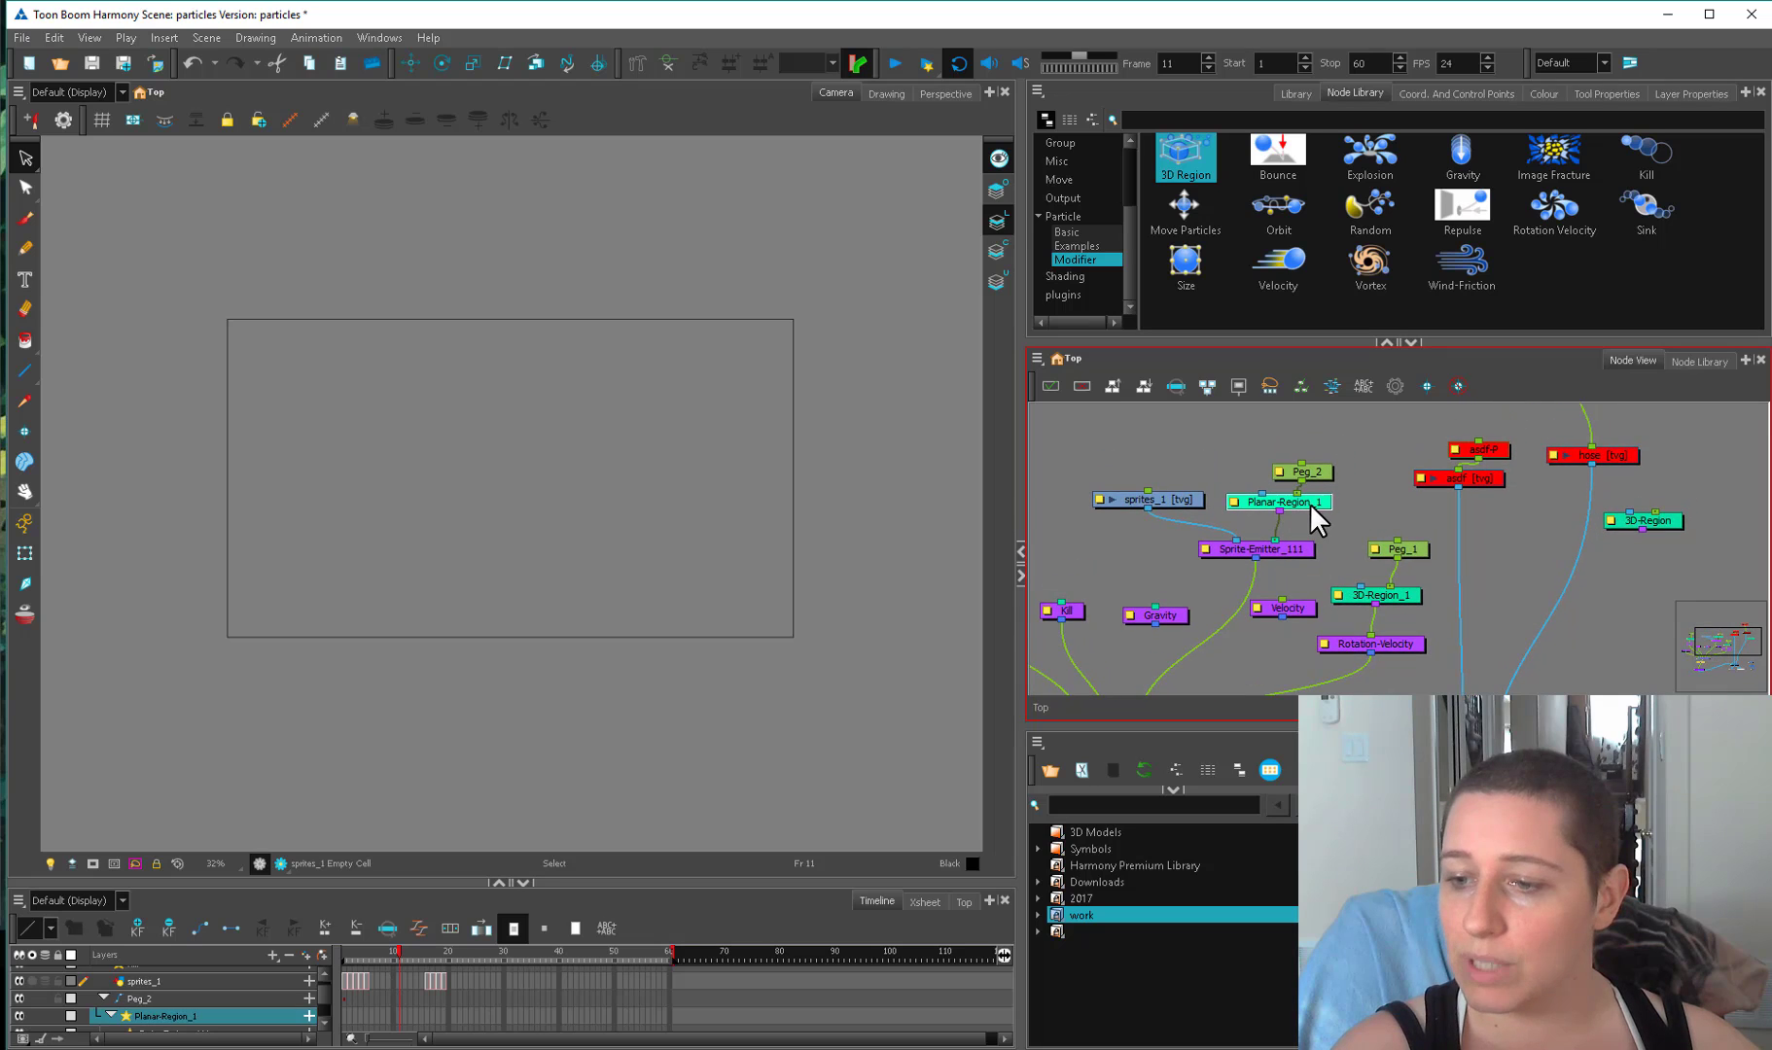
{"action": "left_click_drag", "start_coordinate": [1363, 582], "coordinate": [1476, 582]}
{"action": "scroll", "coordinate": [1410, 603], "scroll_direction": "down", "scroll_amount": 10}
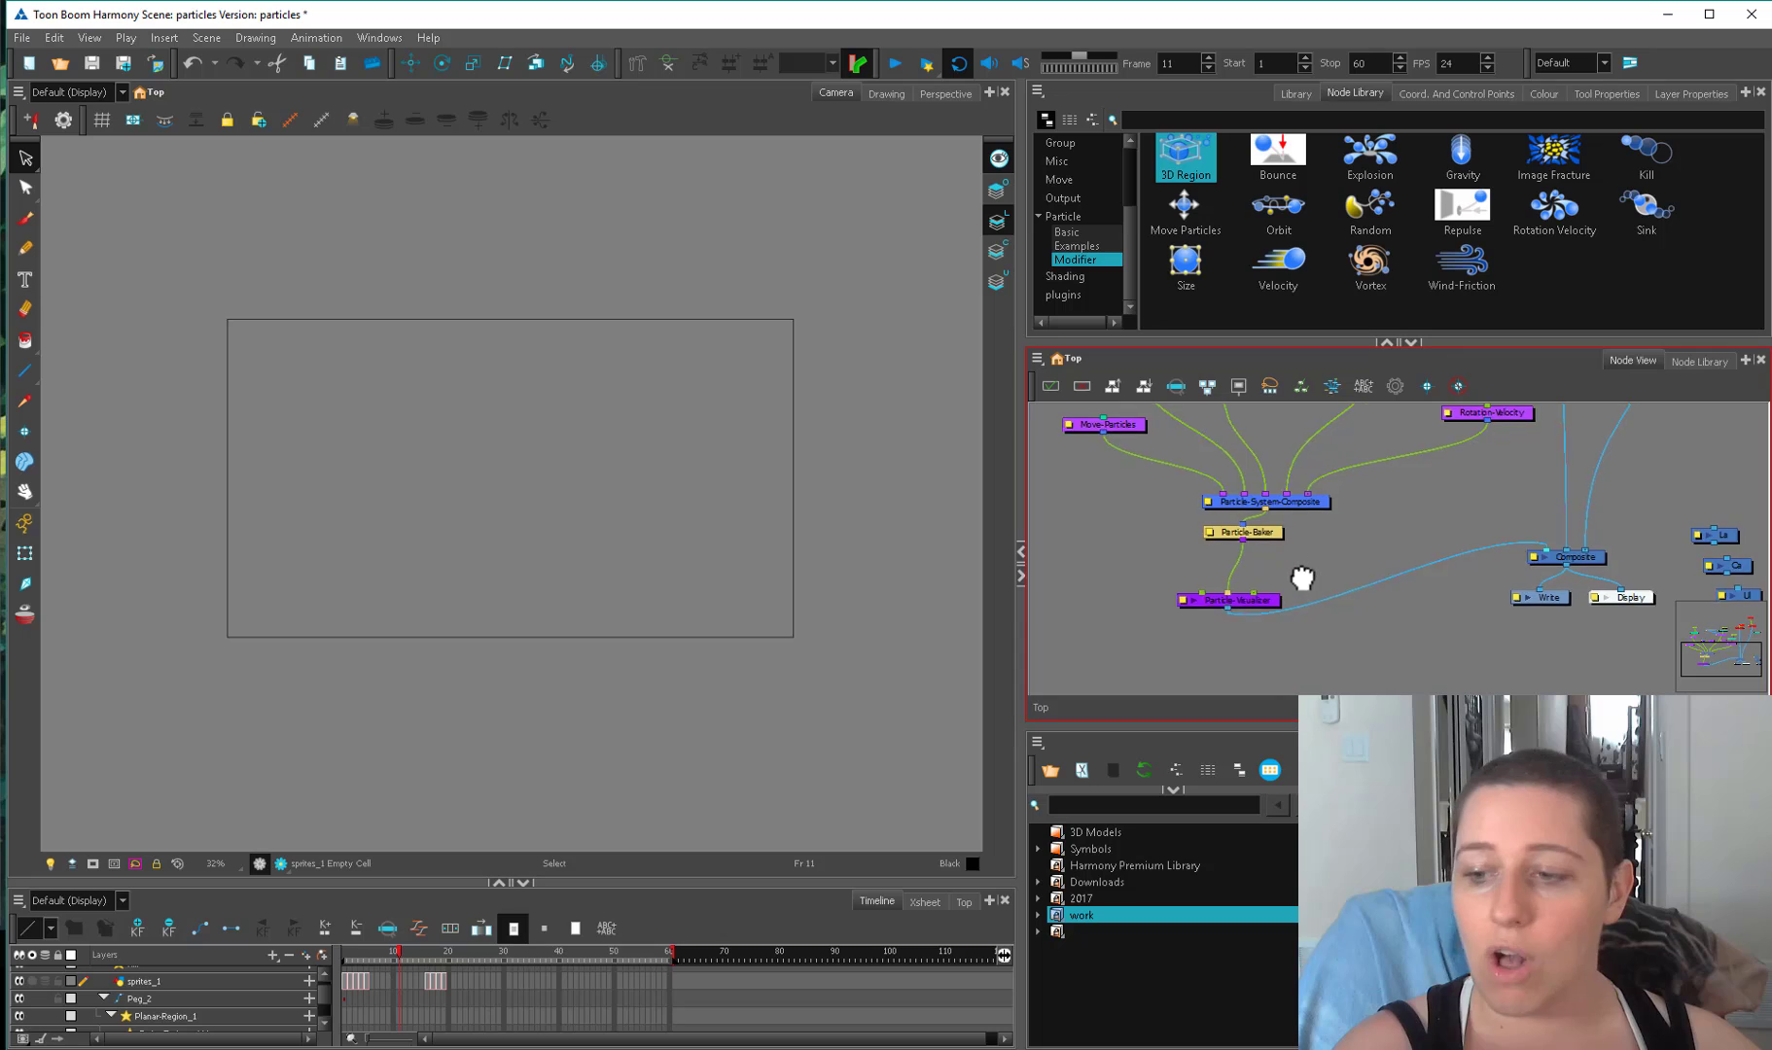
Enable the asdf drawing and its asdf-P peg, and connect asdf-P to Peg_2 and the Velocity node.
{"action": "left_click_drag", "start_coordinate": [1301, 581], "coordinate": [1298, 592]}
{"action": "mouse_move", "coordinate": [1430, 537]}
{"action": "left_mouse_down"}
{"action": "mouse_move", "coordinate": [1276, 659]}
{"action": "mouse_move", "coordinate": [1197, 778]}
{"action": "left_mouse_up"}
{"action": "mouse_move", "coordinate": [1367, 469]}
{"action": "left_mouse_down"}
{"action": "mouse_move", "coordinate": [1323, 526]}
{"action": "mouse_move", "coordinate": [1330, 470]}
{"action": "left_mouse_up"}
{"action": "key", "text": "a"}
{"action": "left_click_drag", "start_coordinate": [1207, 503], "coordinate": [1193, 511]}
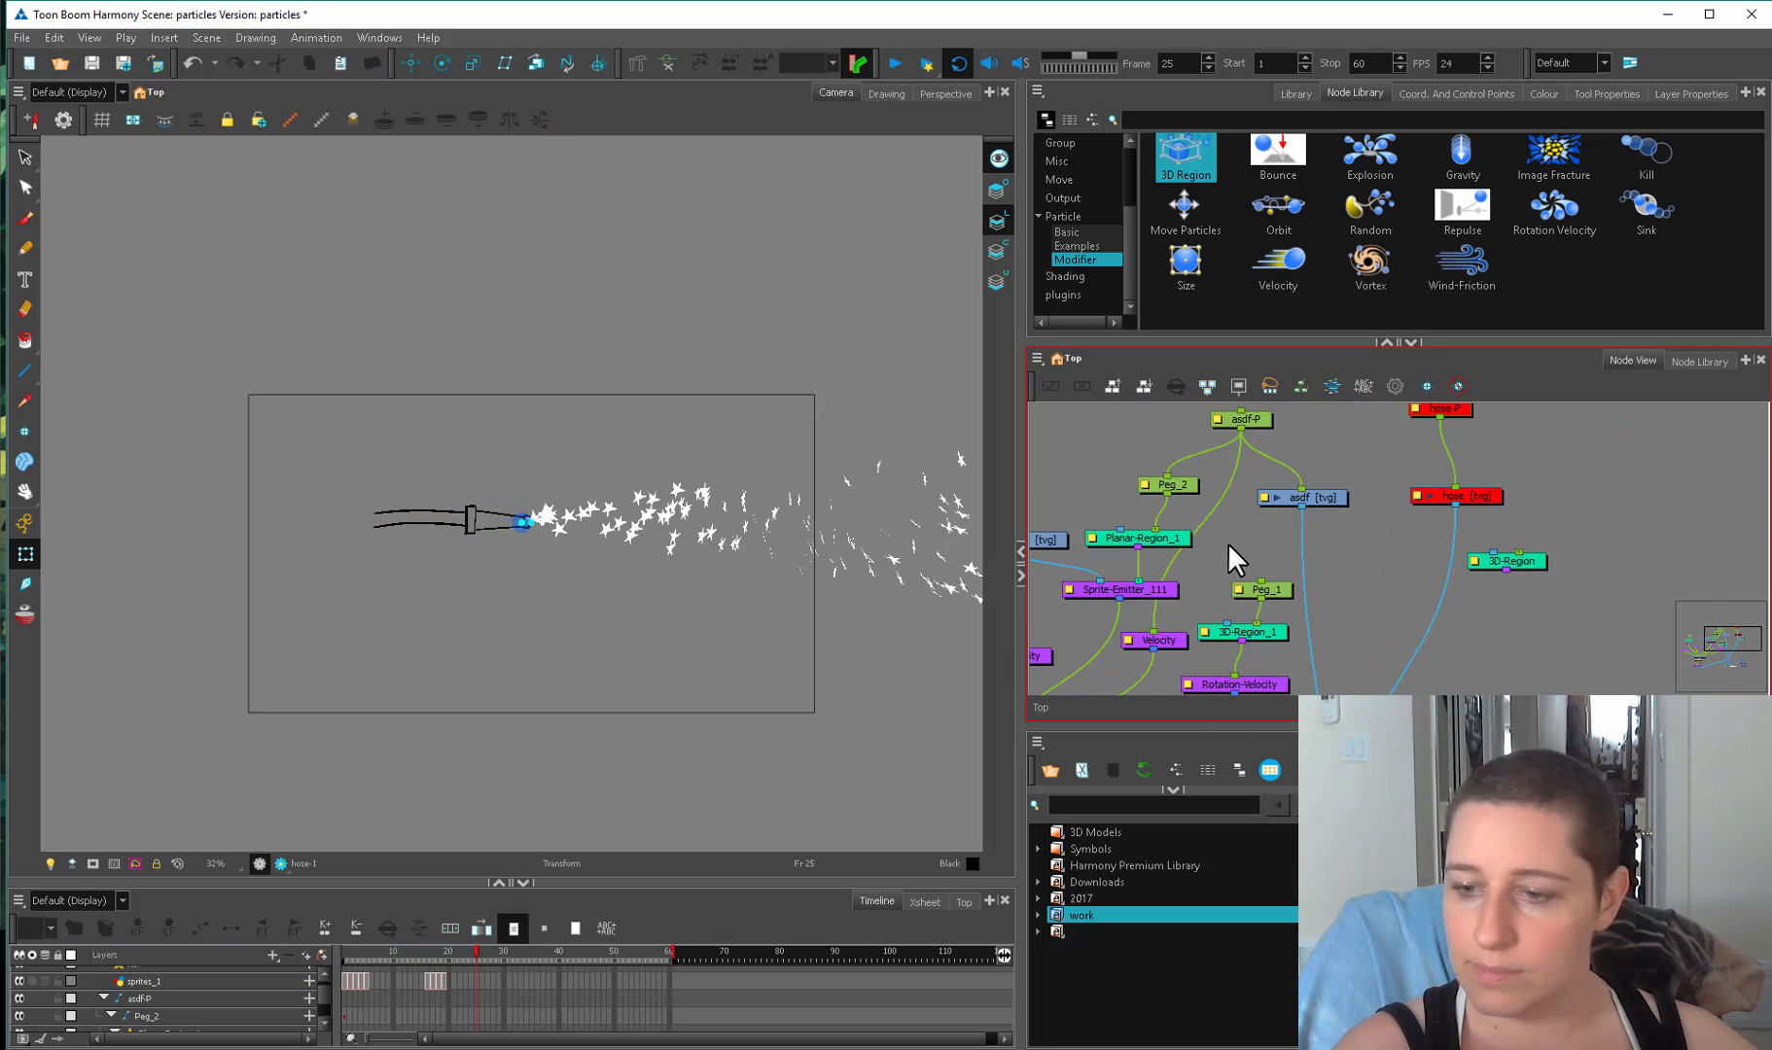
Follow the node network down to the Particle-Visualizer and check its layer properties.
{"action": "key", "text": "1"}
{"action": "key", "text": "1"}
{"action": "left_click_drag", "start_coordinate": [1262, 622], "coordinate": [1346, 428]}
{"action": "key", "text": "2"}
{"action": "left_click_drag", "start_coordinate": [1227, 537], "coordinate": [1361, 576]}
{"action": "left_click_drag", "start_coordinate": [1261, 605], "coordinate": [1234, 551]}
{"action": "key", "text": "2"}
{"action": "left_click", "coordinate": [1107, 611]}
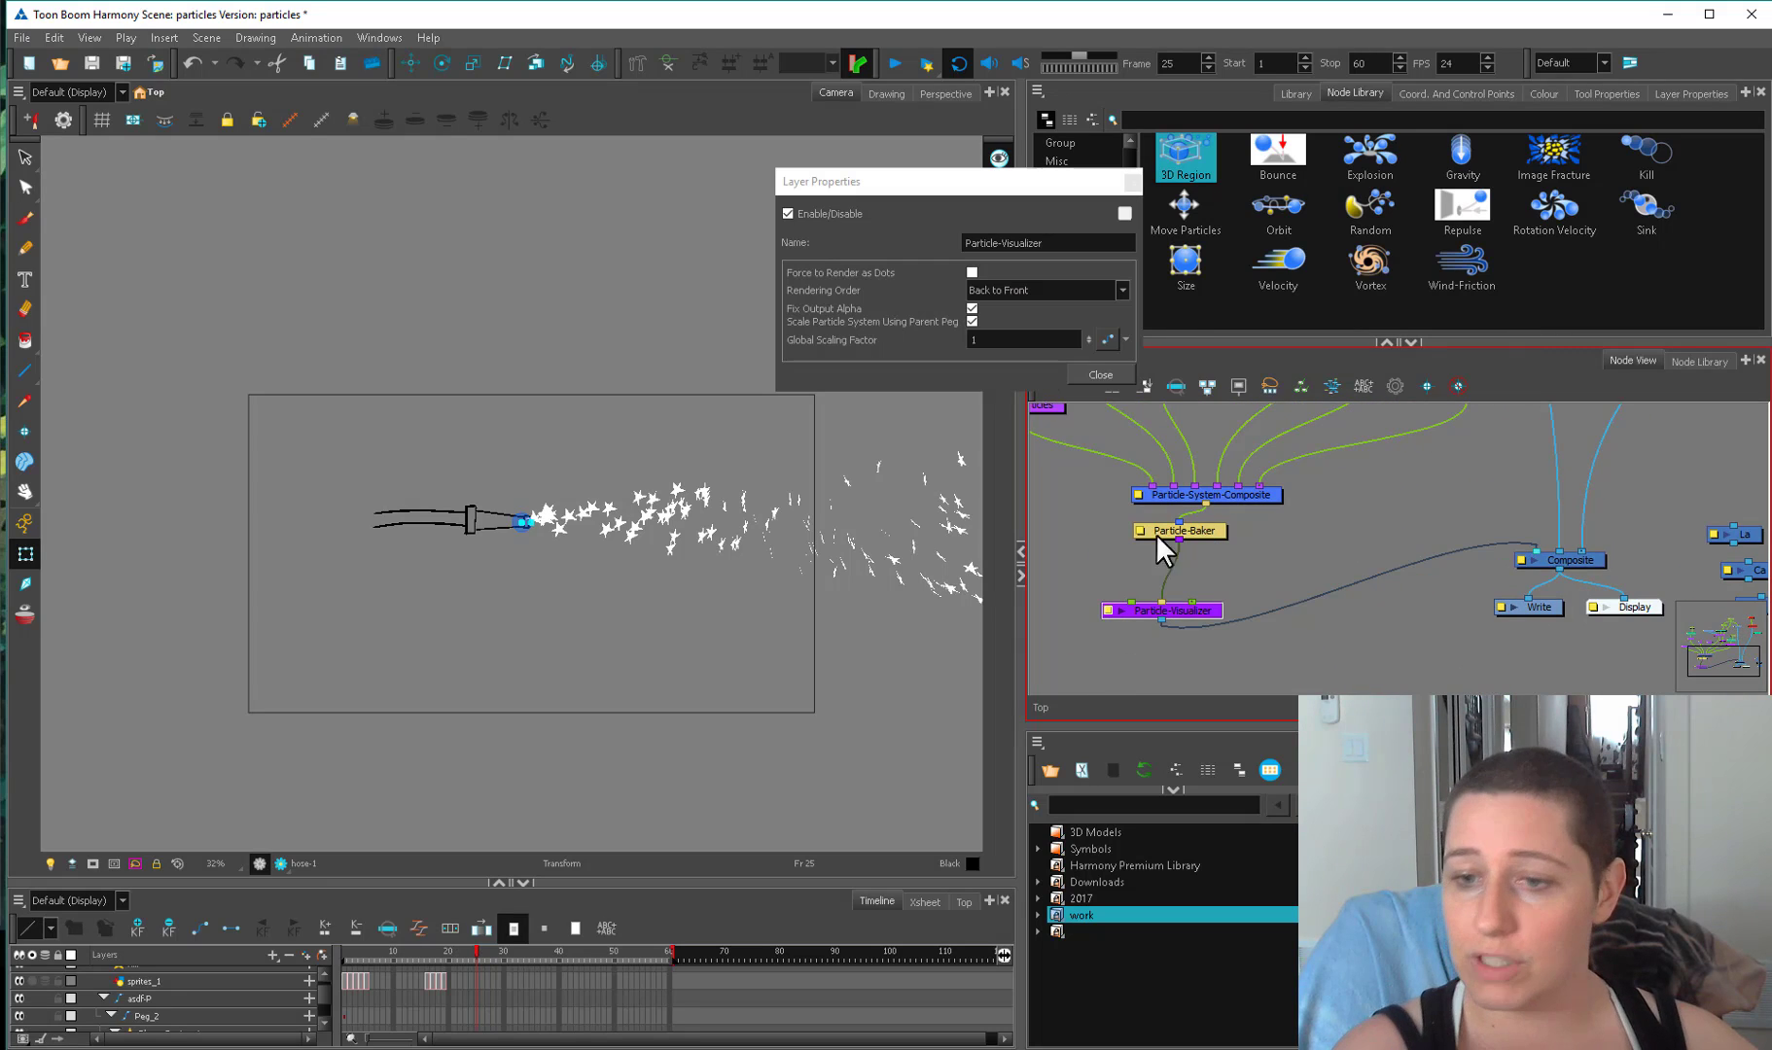
{"action": "left_click", "coordinate": [1106, 376]}
Add a Size modifier feeding the Particle-System-Composite and open its properties.
{"action": "left_click_drag", "start_coordinate": [1186, 263], "coordinate": [1357, 454]}
{"action": "left_click_drag", "start_coordinate": [1365, 495], "coordinate": [1307, 584]}
{"action": "left_click", "coordinate": [1282, 542]}
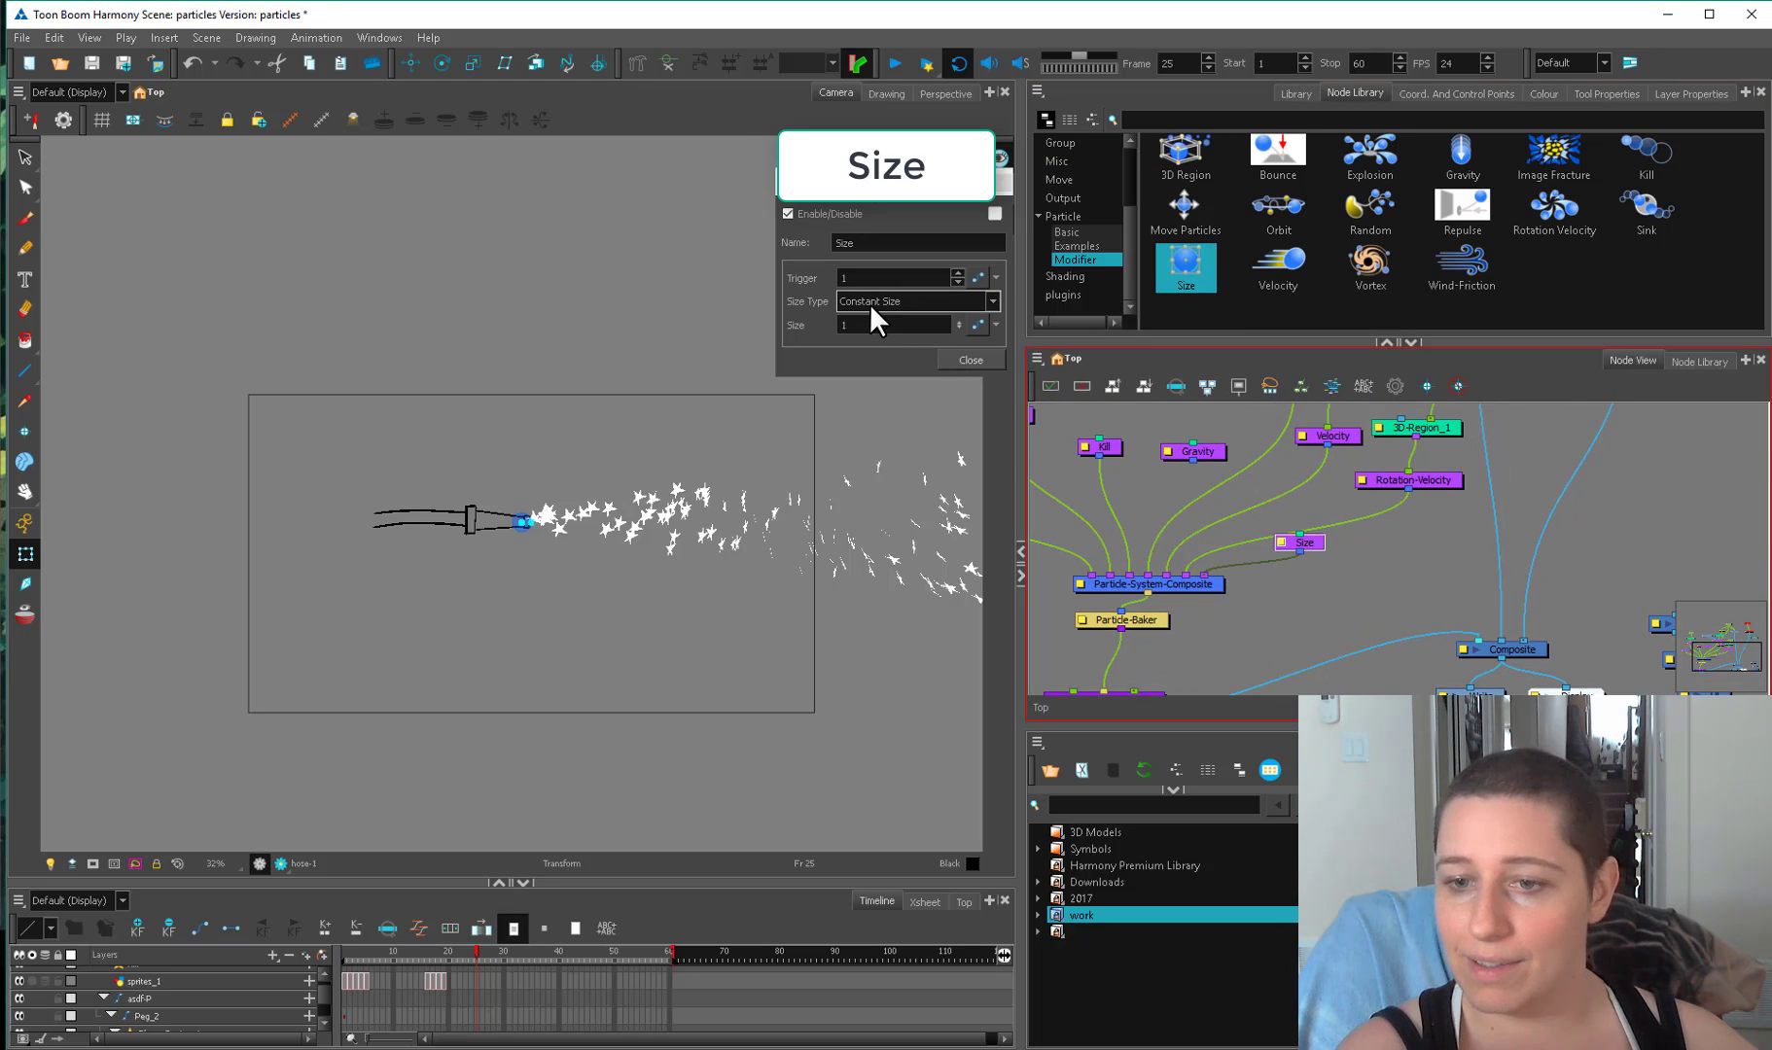
Set the Size node's Size Type to Use Input Shape and close its properties.
{"action": "left_click", "coordinate": [856, 329]}
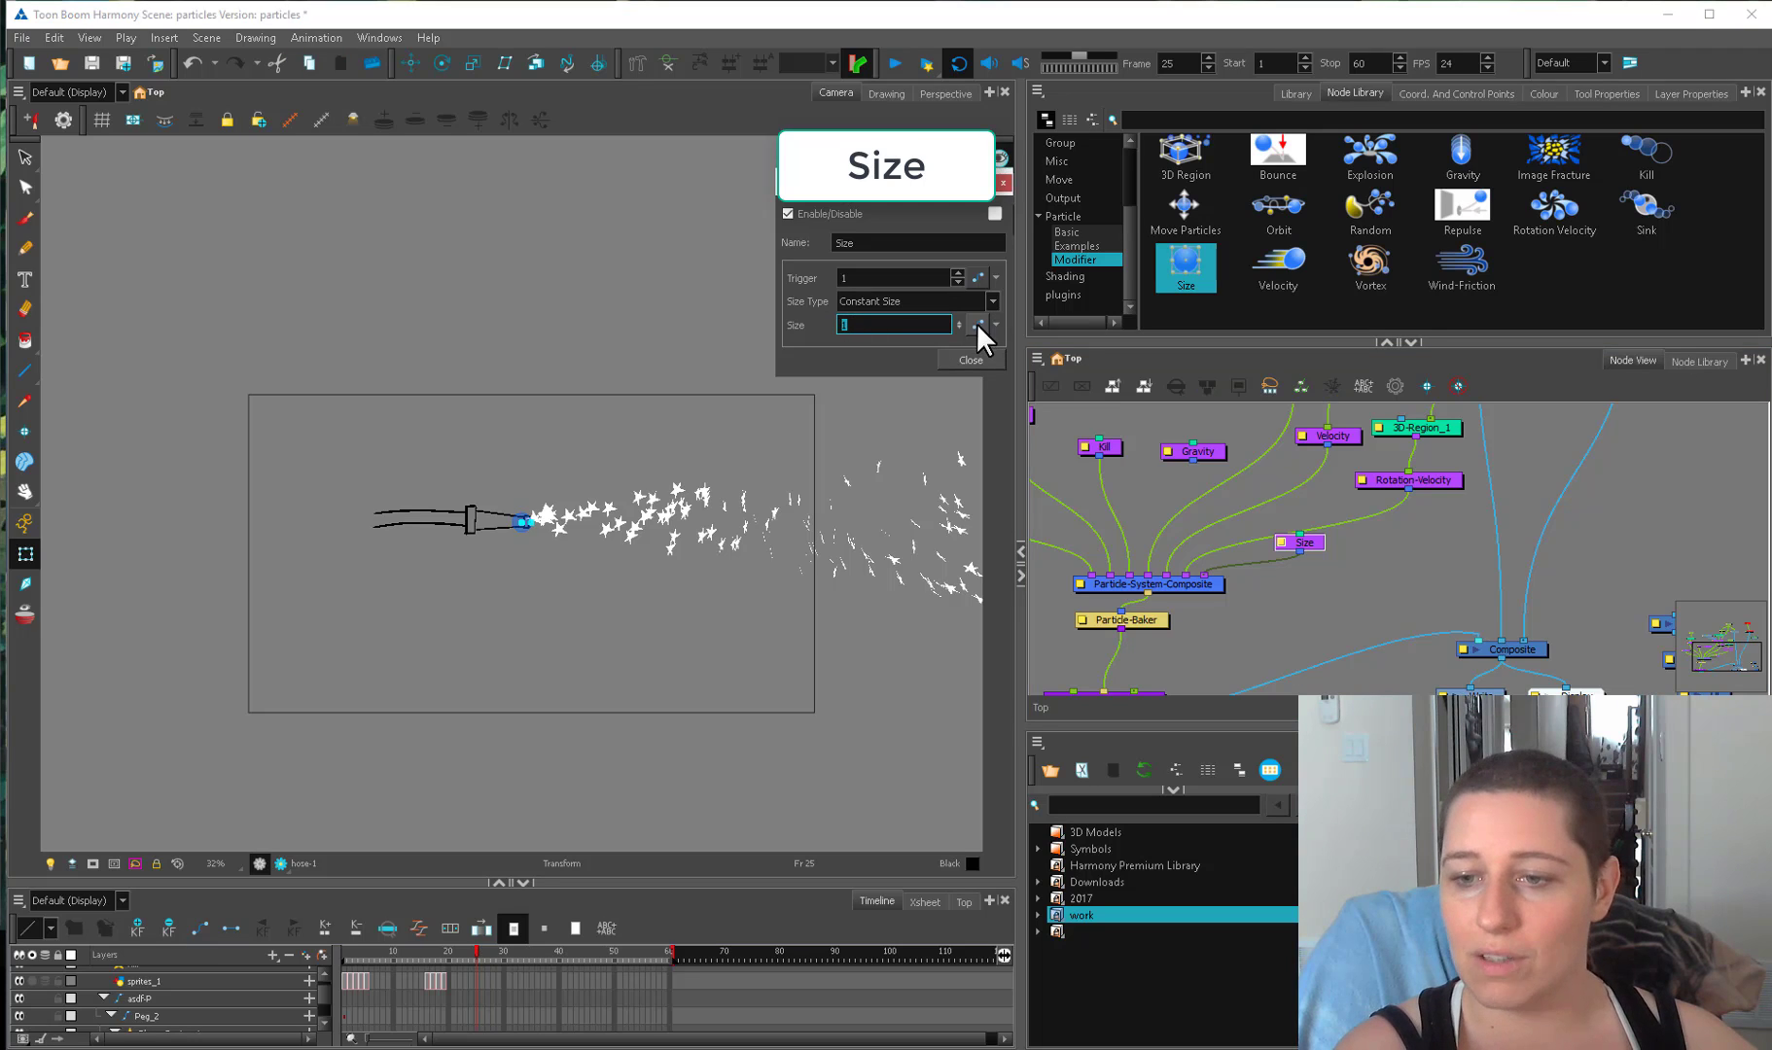
{"action": "left_click", "coordinate": [992, 300]}
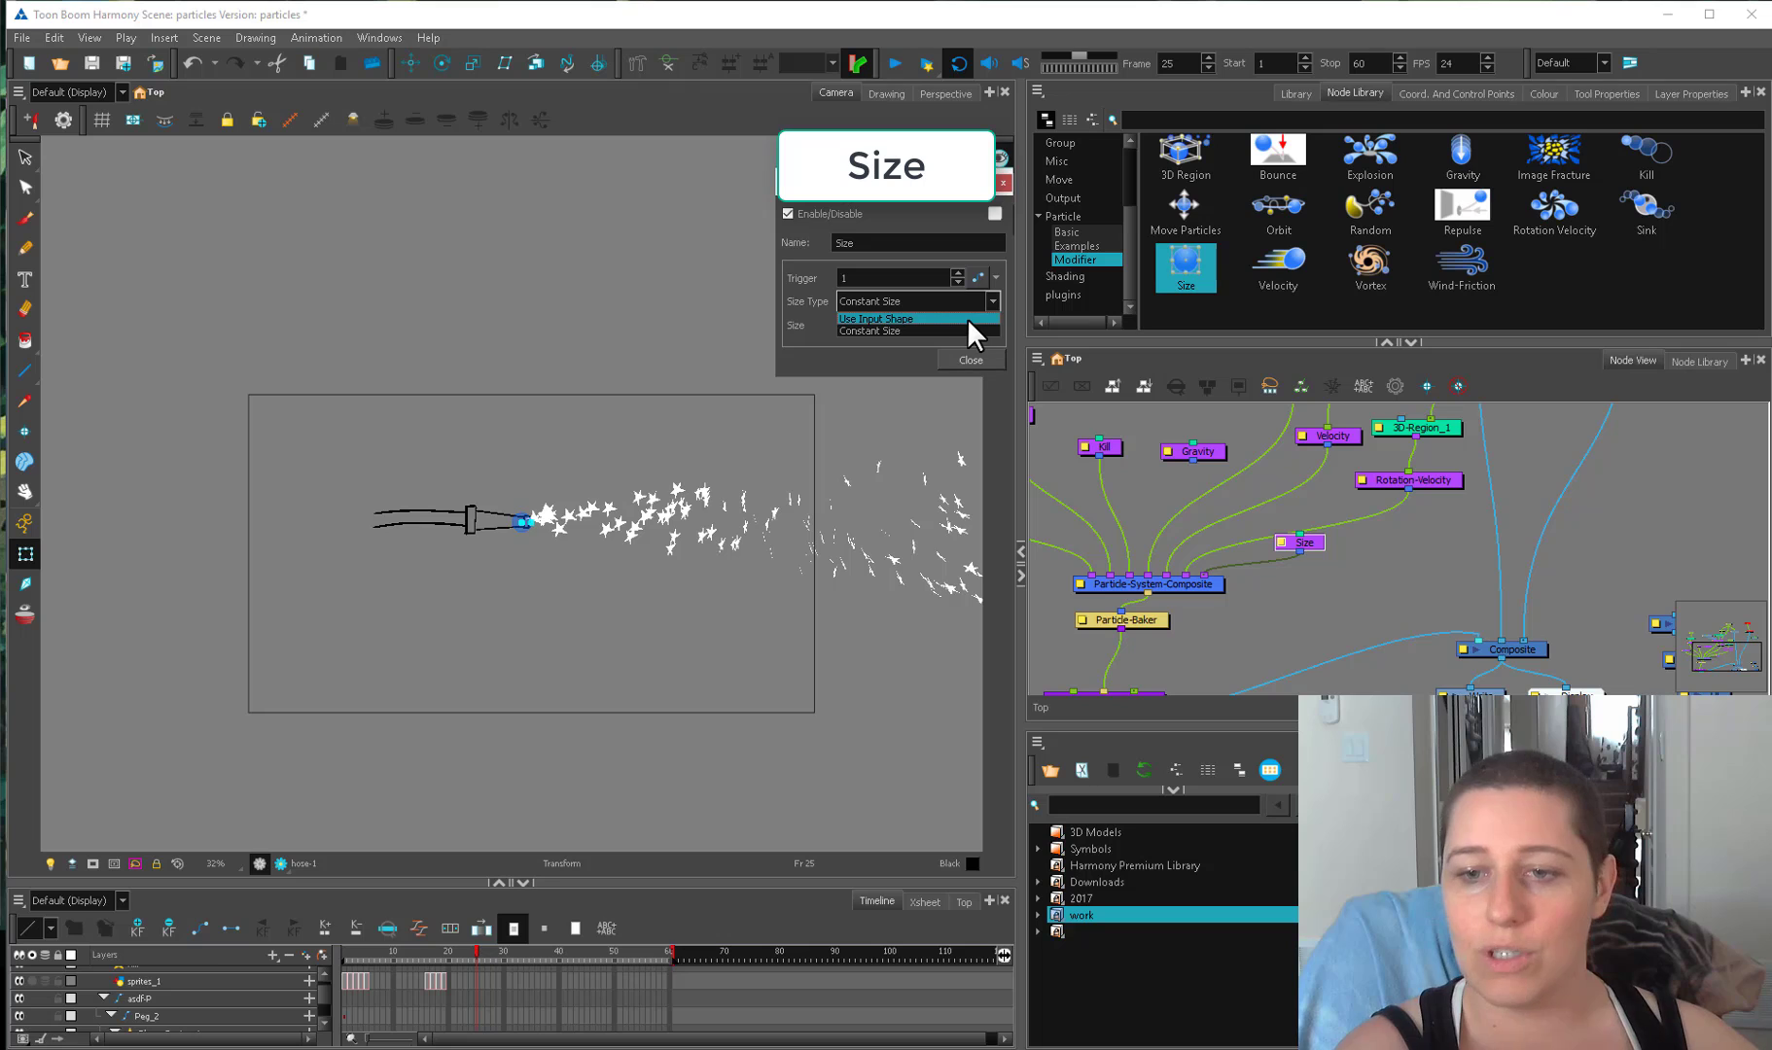
{"action": "left_click", "coordinate": [966, 318]}
{"action": "left_click", "coordinate": [970, 360]}
{"action": "left_click_drag", "start_coordinate": [1404, 482], "coordinate": [1377, 525]}
{"action": "left_click_drag", "start_coordinate": [1230, 630], "coordinate": [1230, 632]}
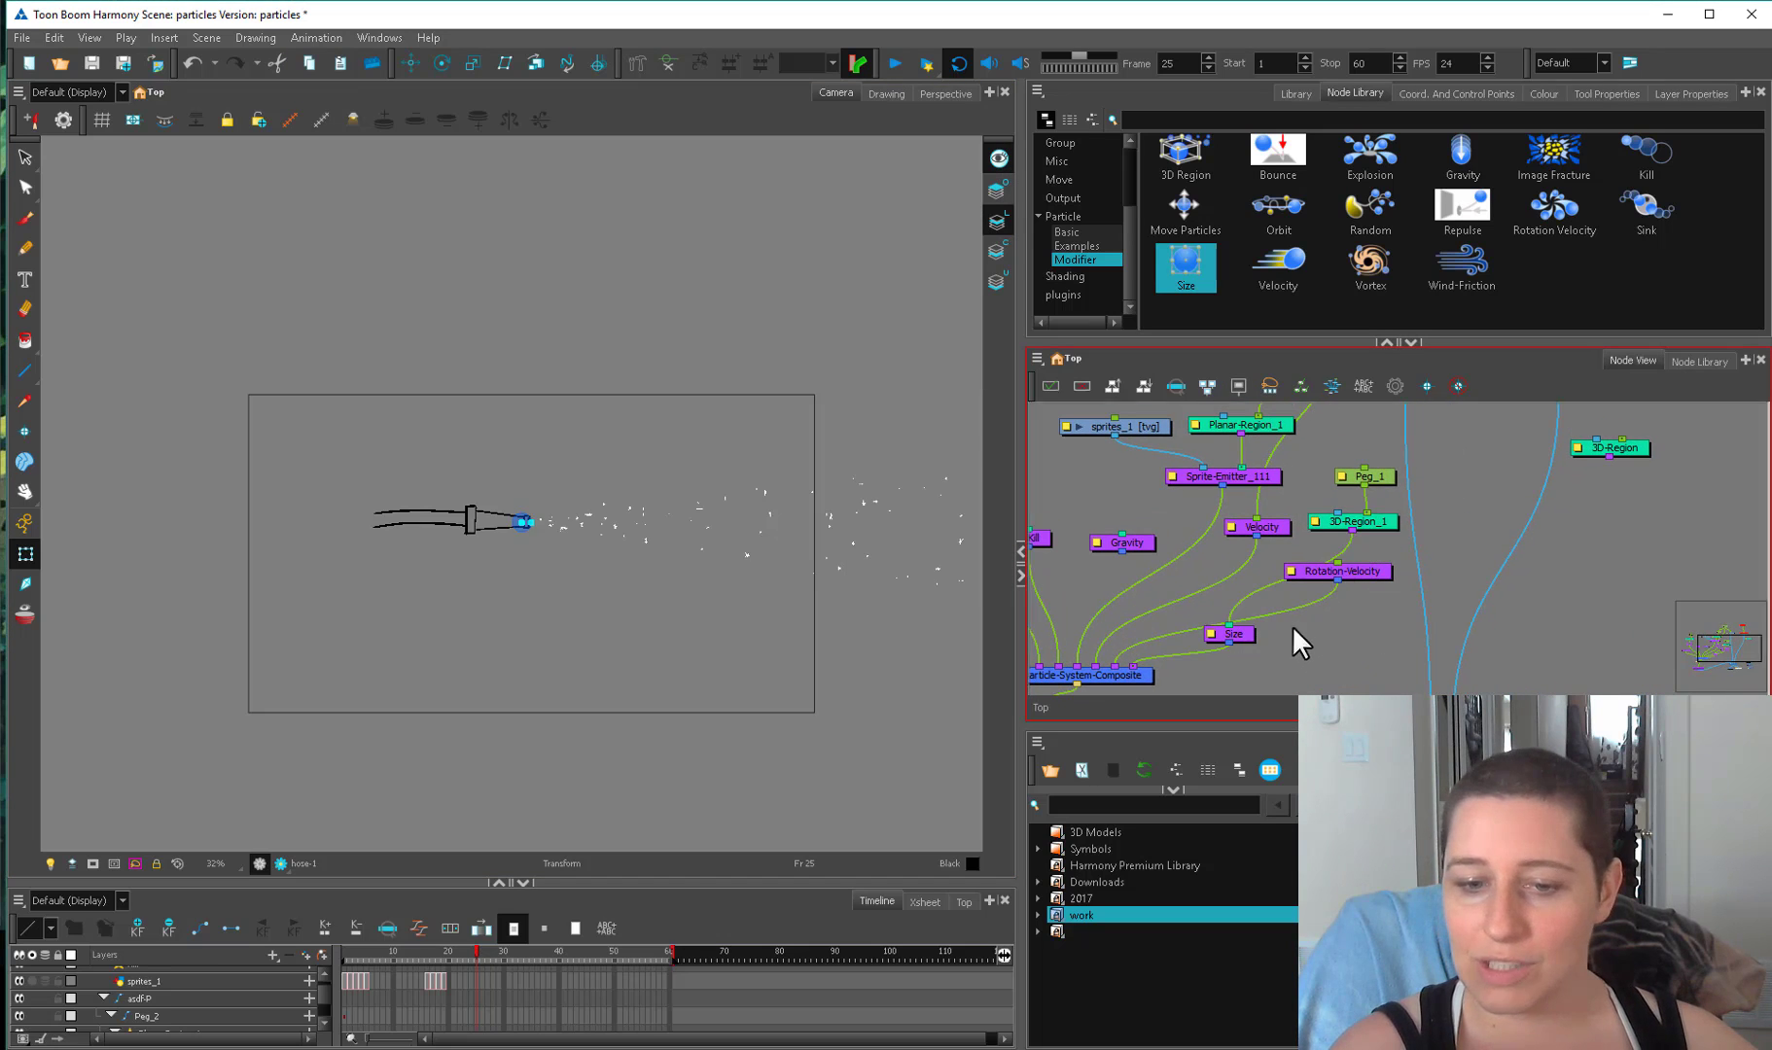
Open the Sprite-Emitter_111 rendering settings and make Size over Age a local value.
{"action": "scroll", "coordinate": [664, 605], "scroll_direction": "up", "scroll_amount": 2}
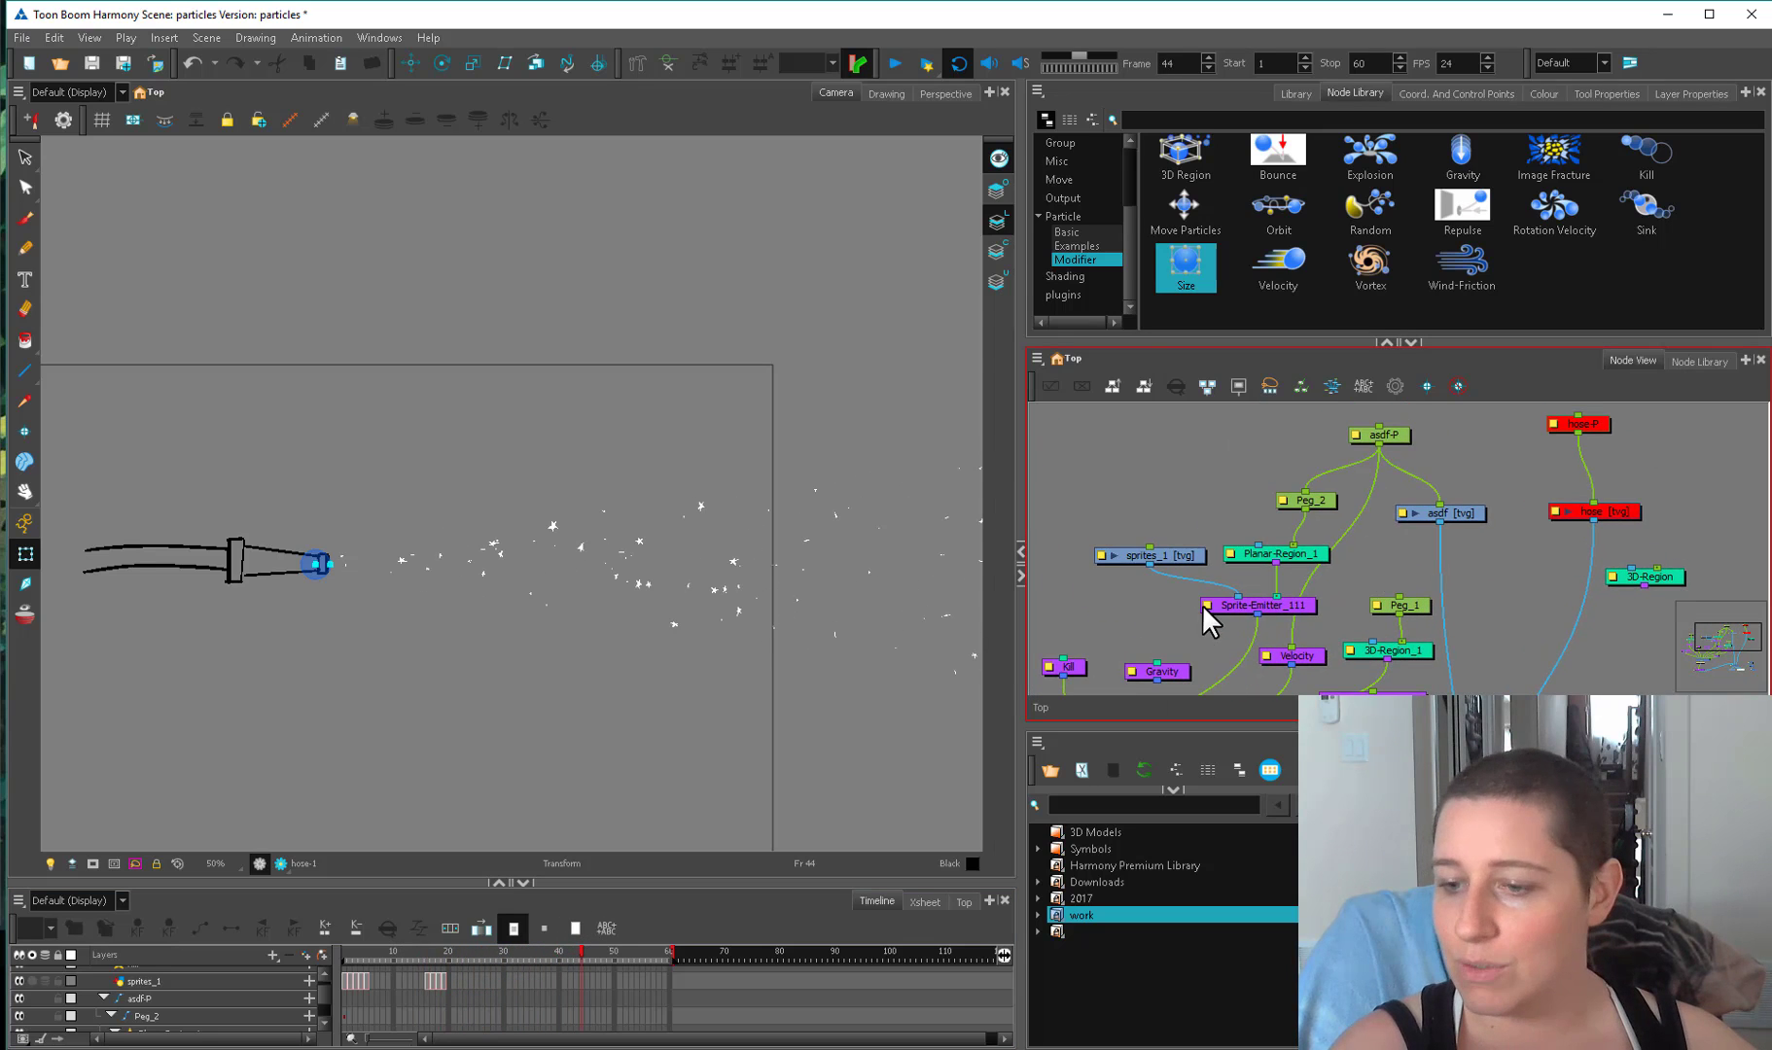
{"action": "double_click", "coordinate": [1227, 605]}
{"action": "left_click", "coordinate": [977, 273]}
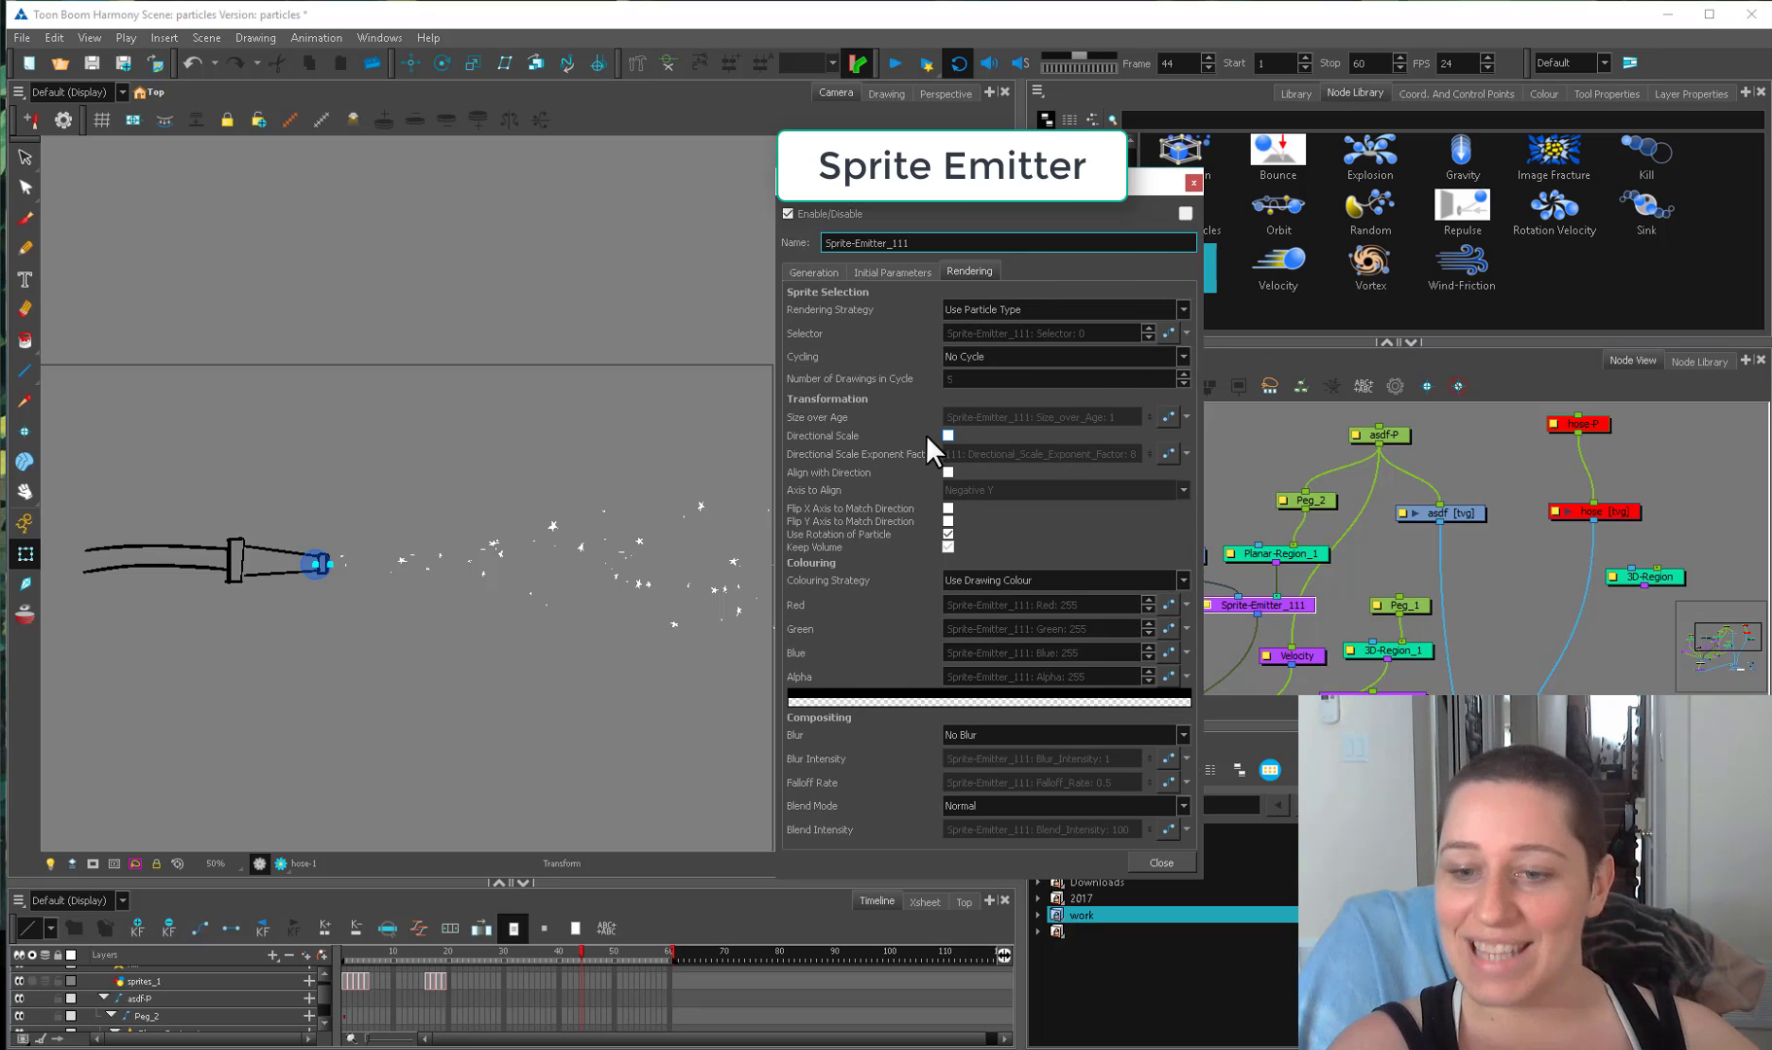
{"action": "left_click", "coordinate": [1188, 416]}
{"action": "left_click", "coordinate": [1194, 479]}
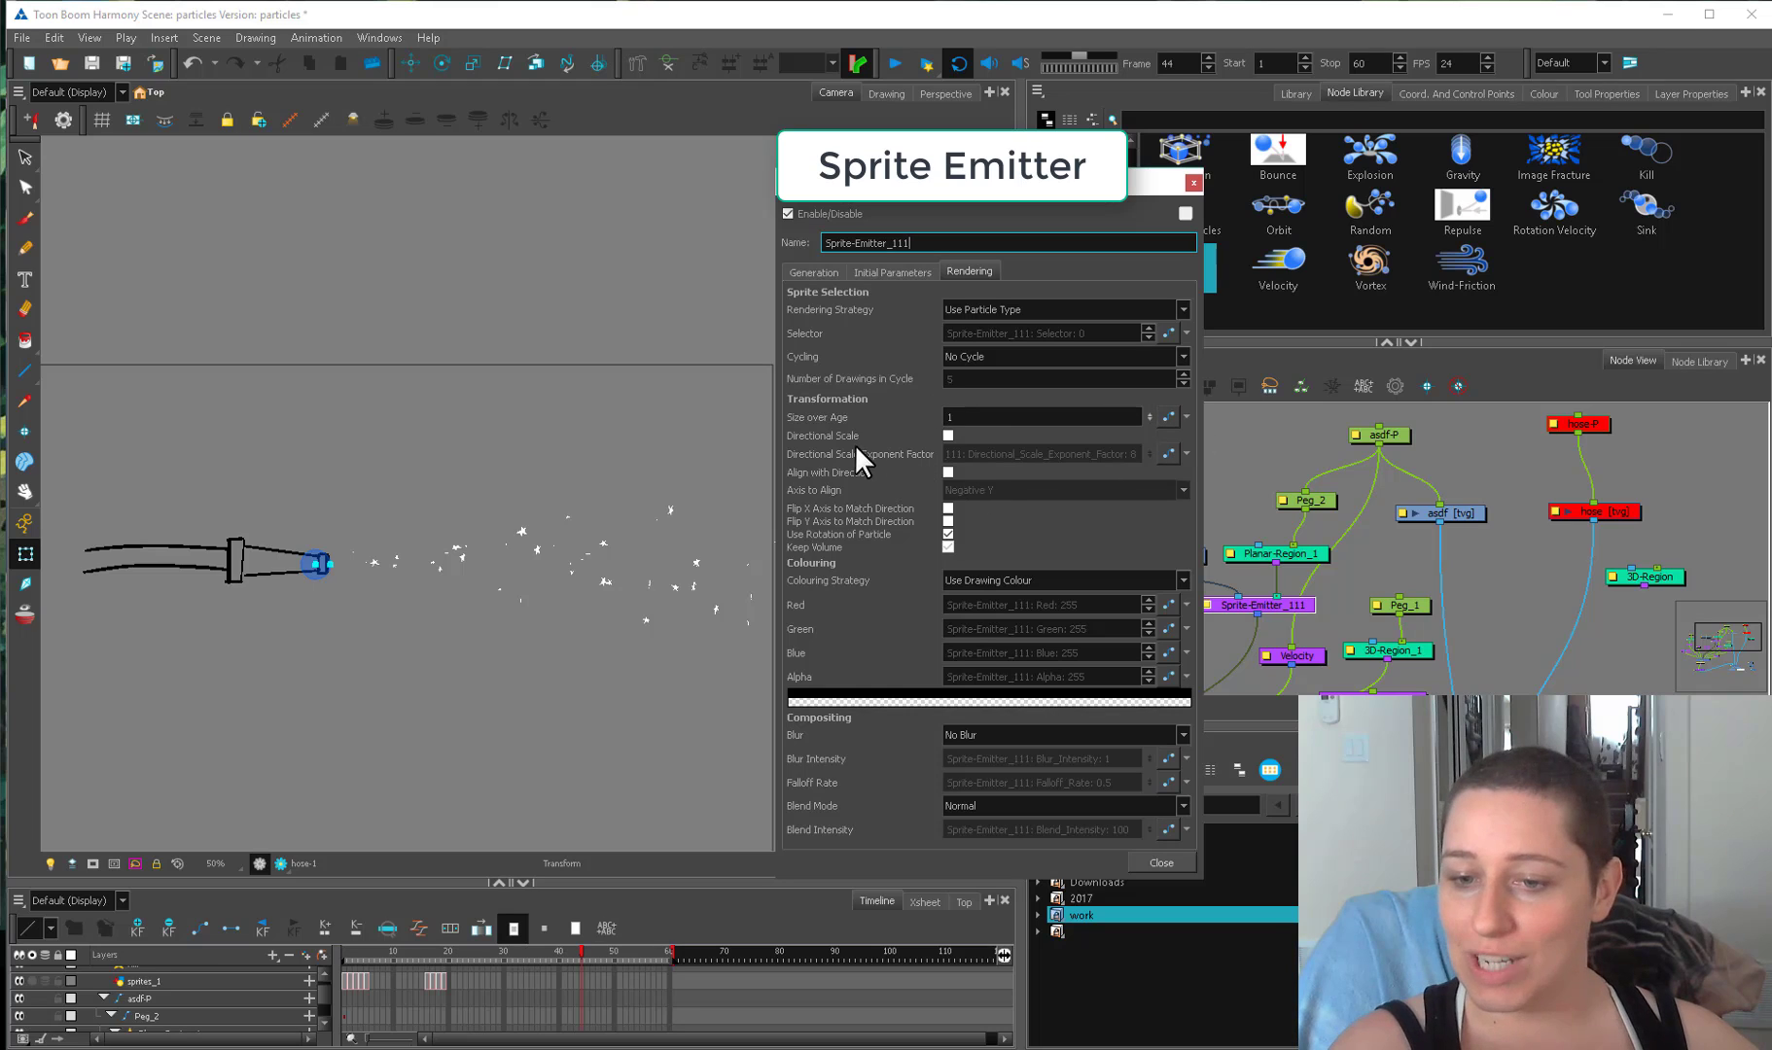
Make the emitter's Directional Scale Exponent Factor a local value and set it to 5.
{"action": "left_click", "coordinate": [1187, 453]}
{"action": "left_click", "coordinate": [1187, 515]}
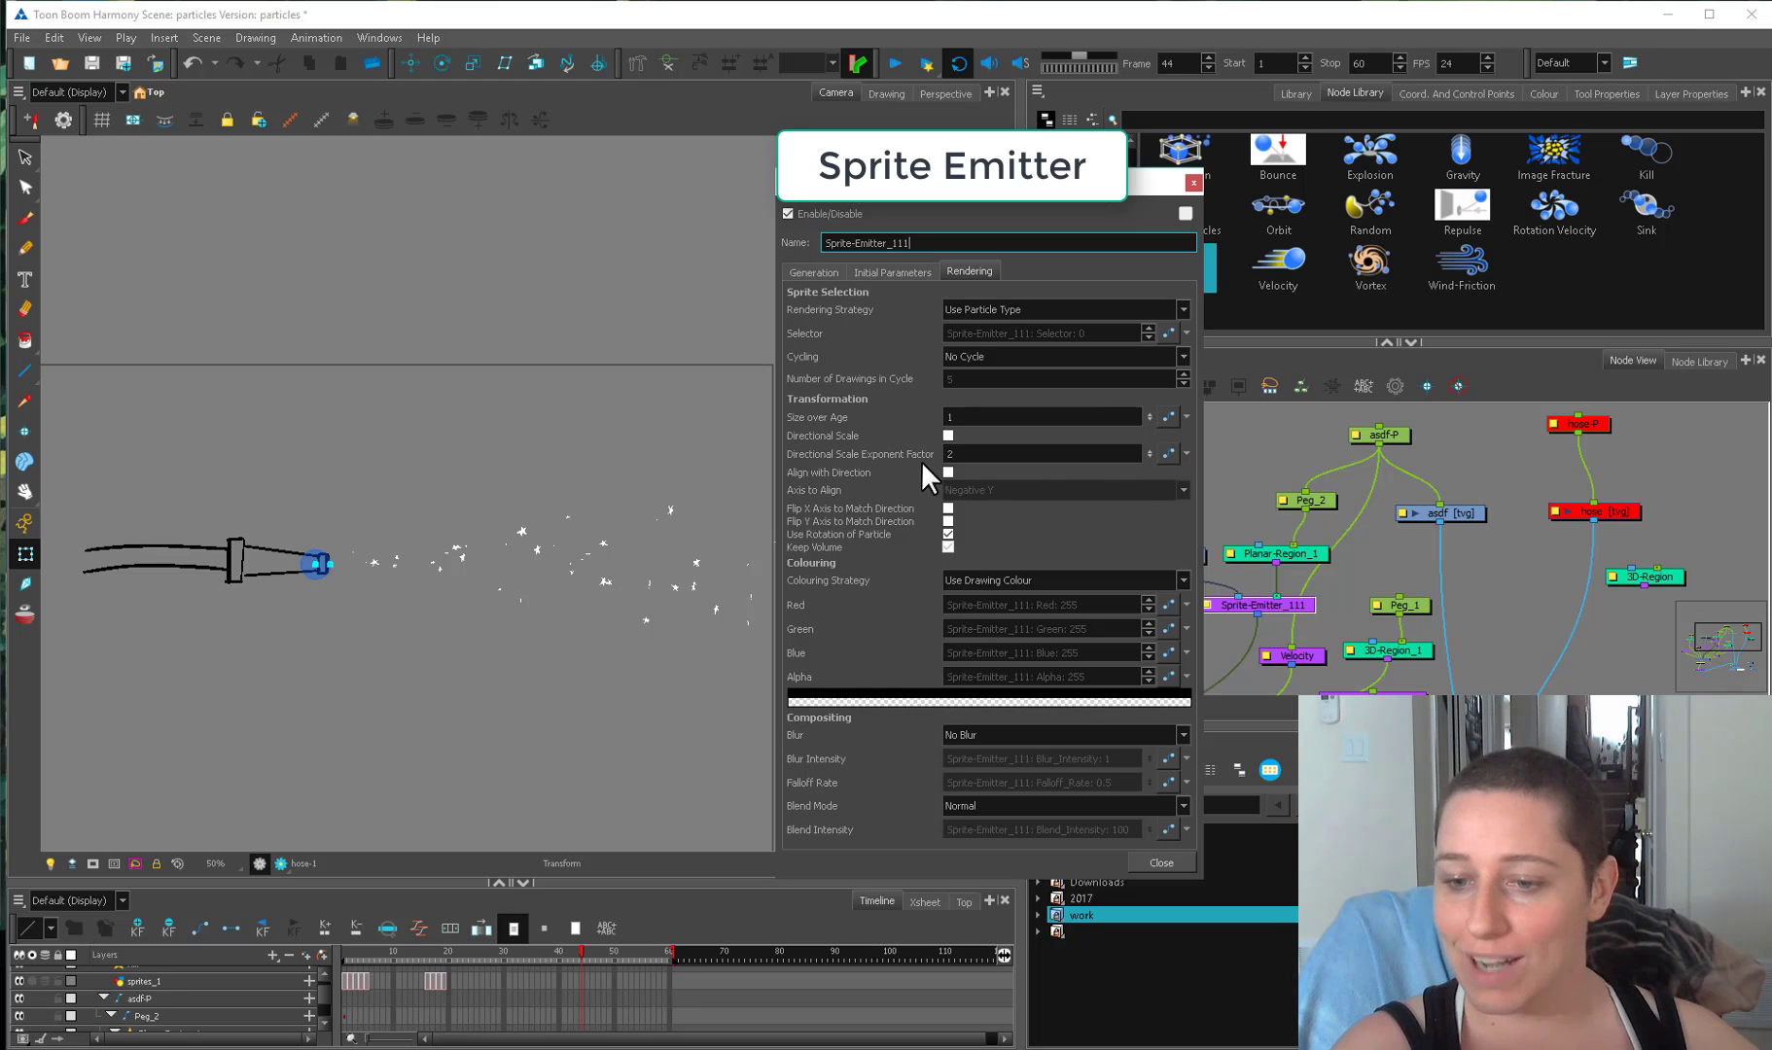
{"action": "double_click", "coordinate": [1094, 453]}
{"action": "type", "text": "5"}
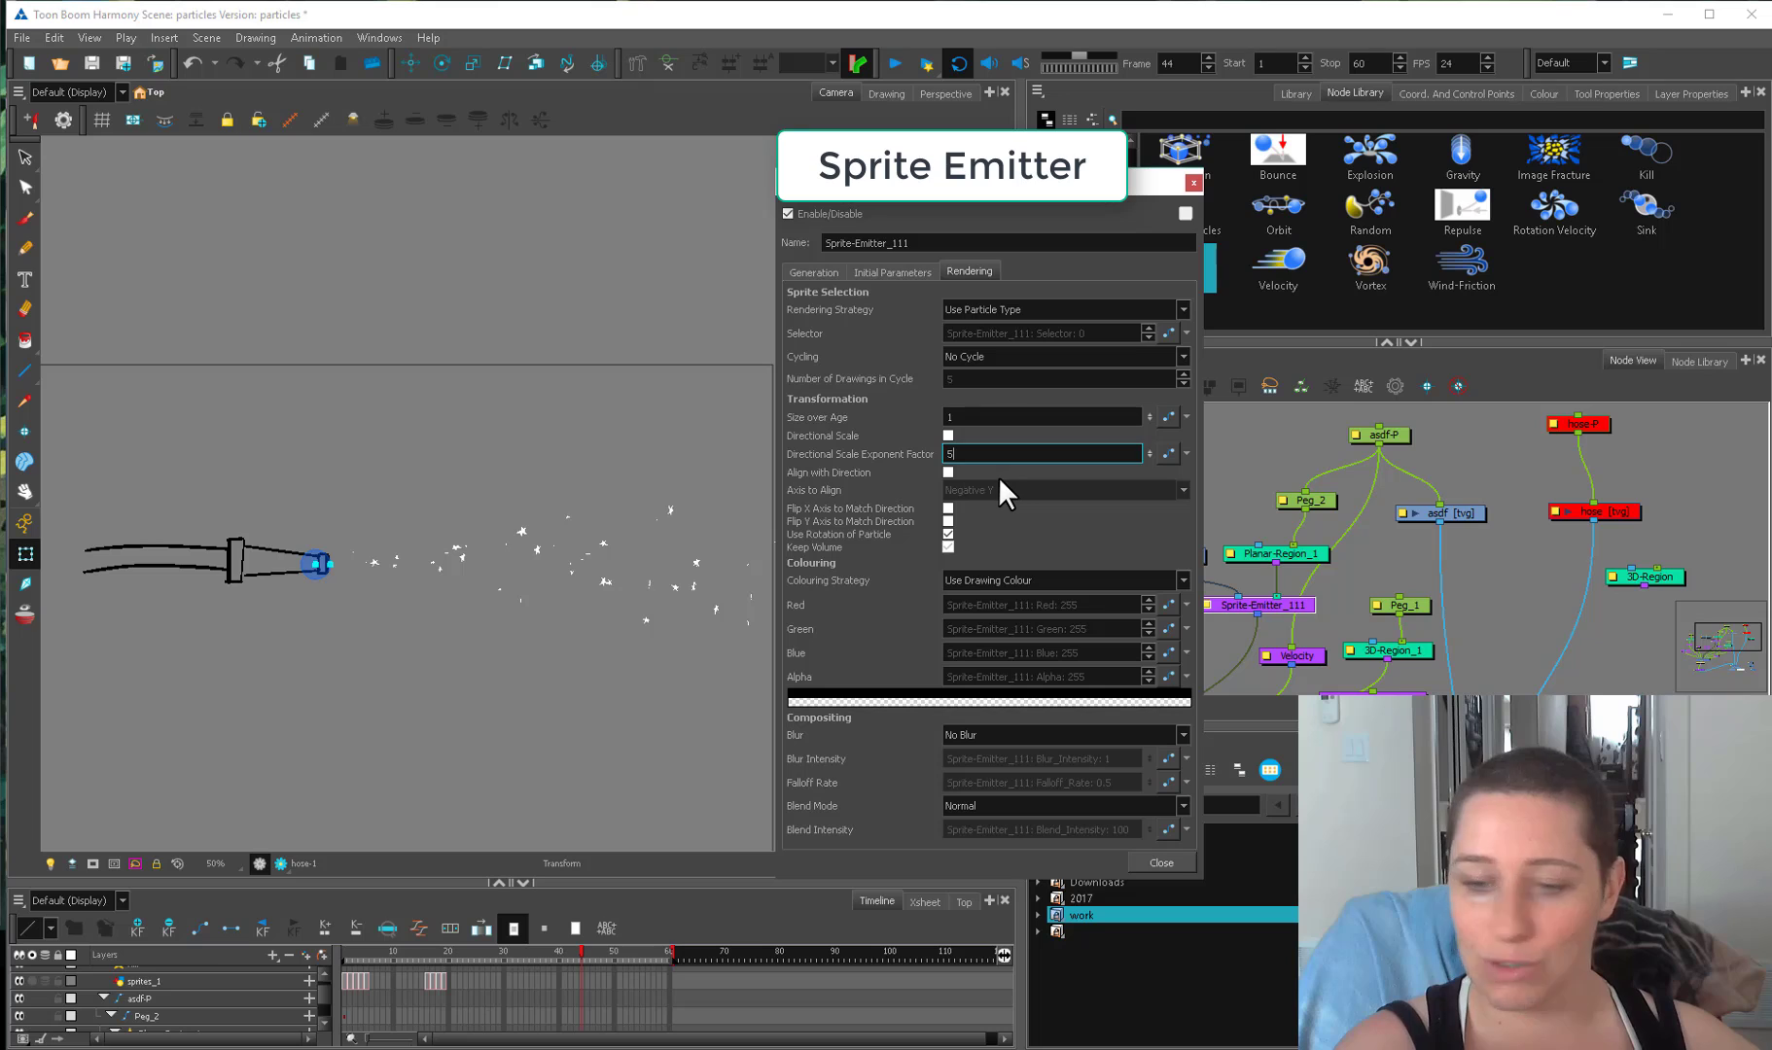
Enable Directional Scale and the flipping of the X and Y axes to match direction, and preview the stretched particles.
{"action": "left_click", "coordinate": [946, 437]}
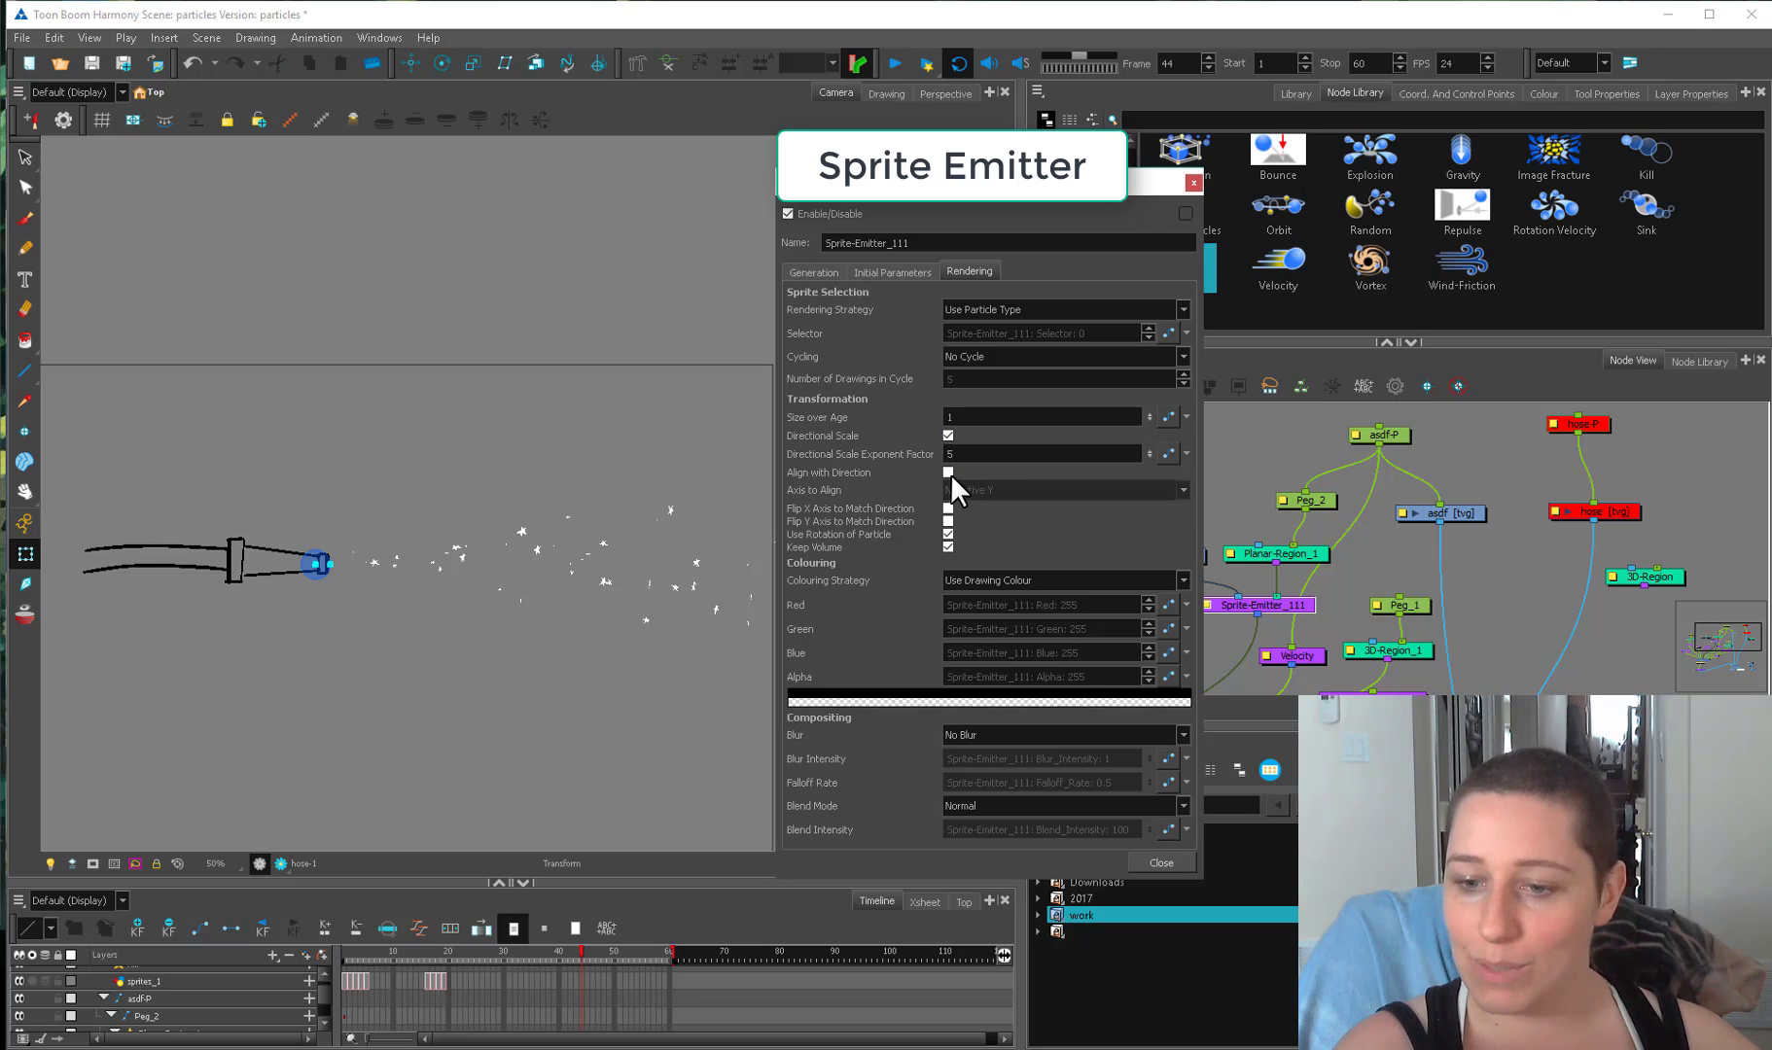
{"action": "left_click", "coordinate": [948, 473]}
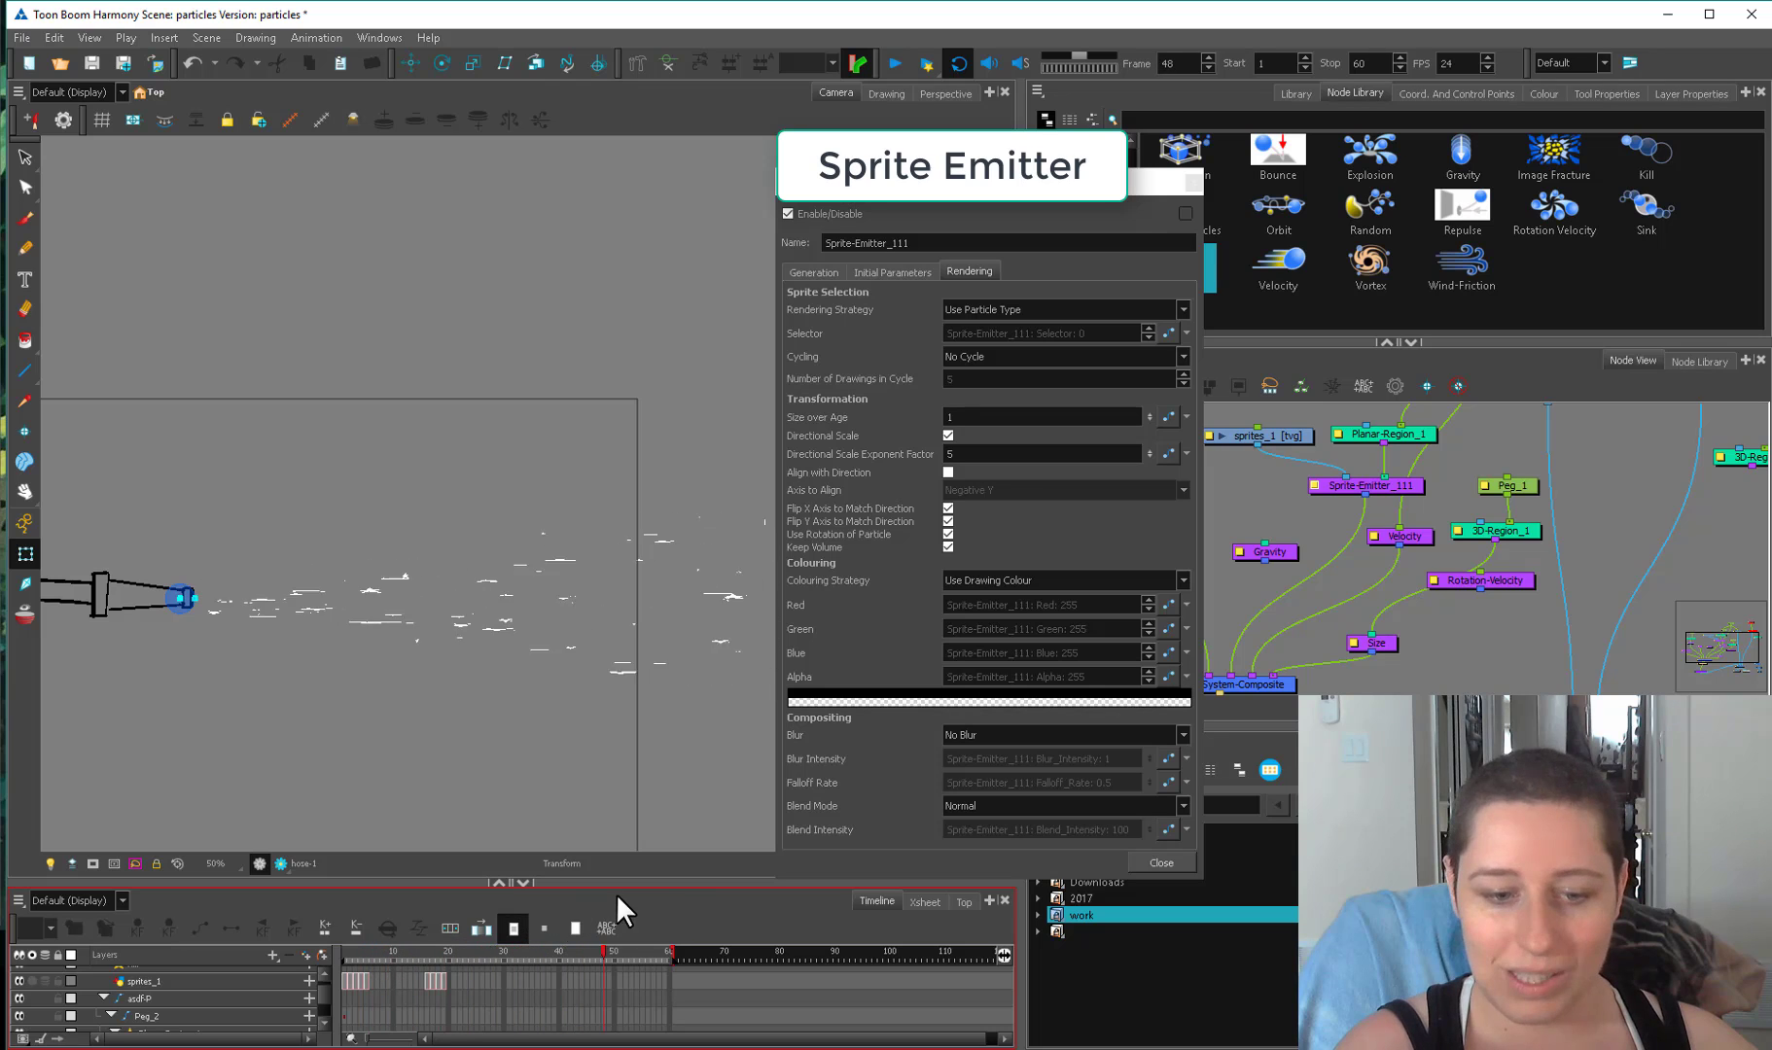
{"action": "scroll", "coordinate": [666, 844], "scroll_direction": "up", "scroll_amount": 1}
{"action": "left_click_drag", "start_coordinate": [646, 956], "coordinate": [334, 958]}
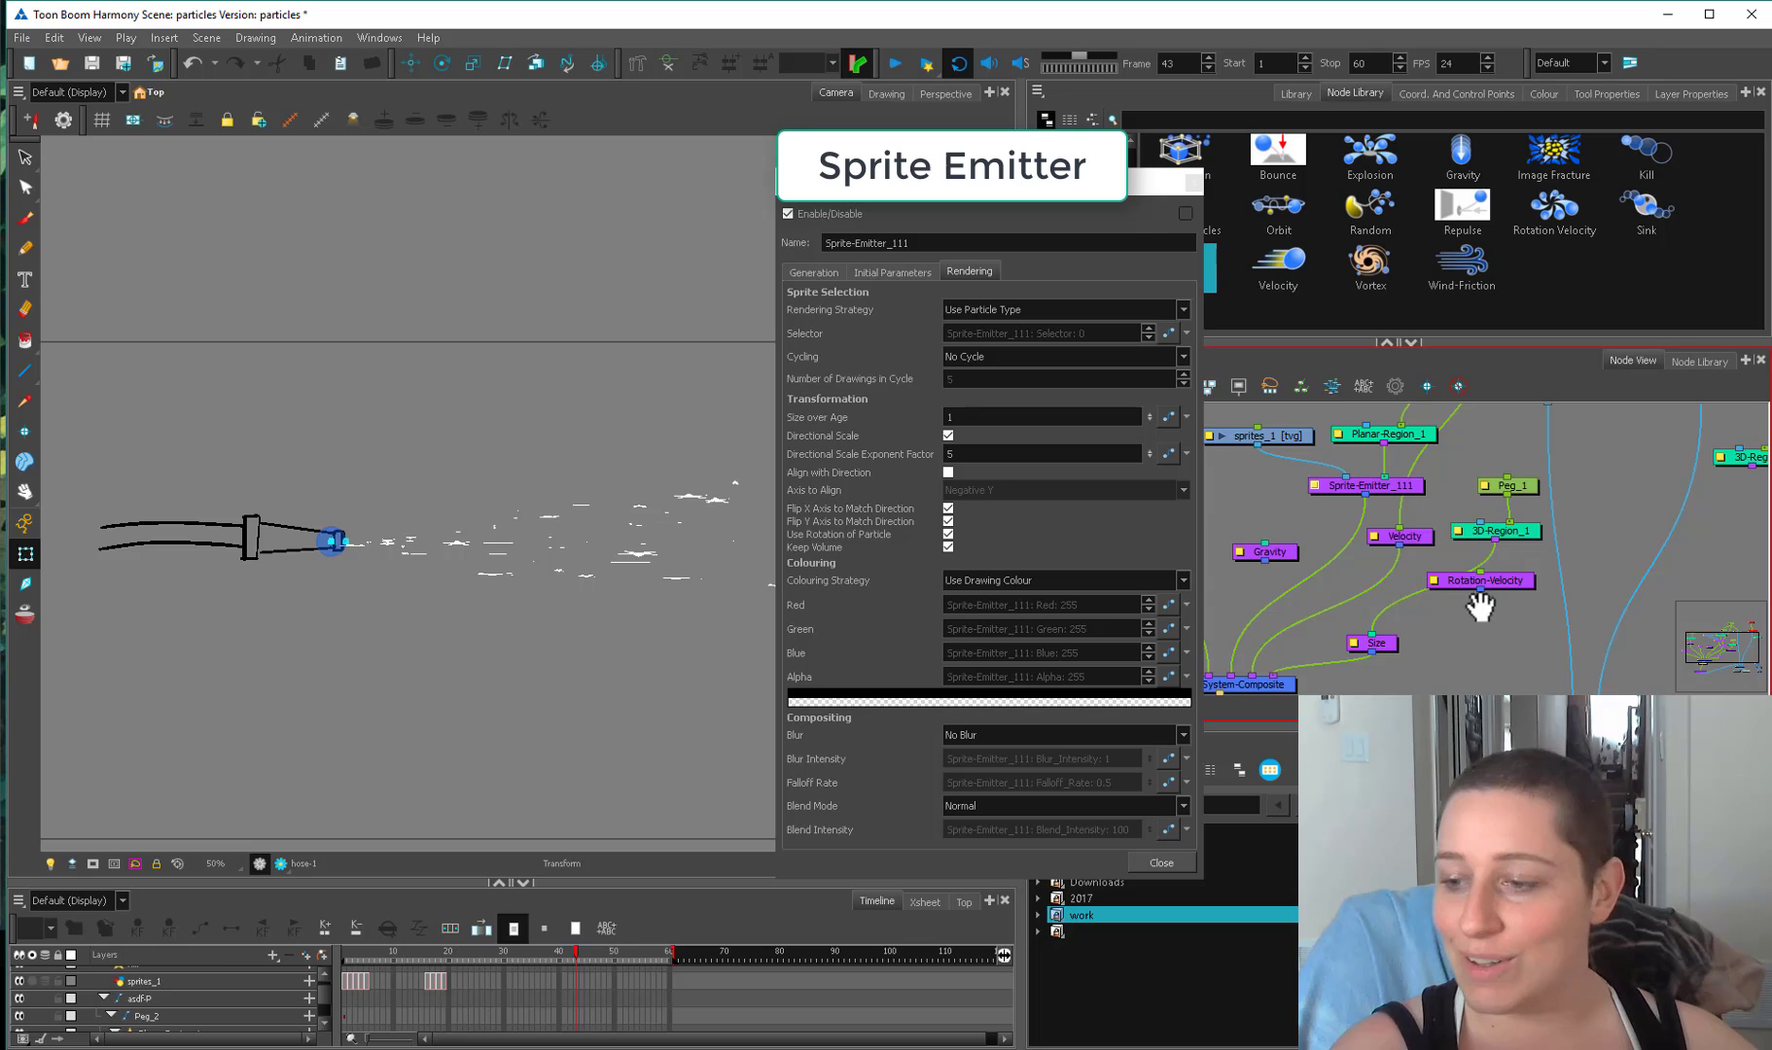
Connect the Rotation-Velocity node directly to the Particle-System-Composite and view its effect on the particles.
{"action": "mouse_move", "coordinate": [1479, 603]}
{"action": "left_mouse_down"}
{"action": "mouse_move", "coordinate": [1506, 576]}
{"action": "mouse_move", "coordinate": [1282, 649]}
{"action": "left_mouse_up"}
{"action": "left_click_drag", "start_coordinate": [605, 760], "coordinate": [452, 772]}
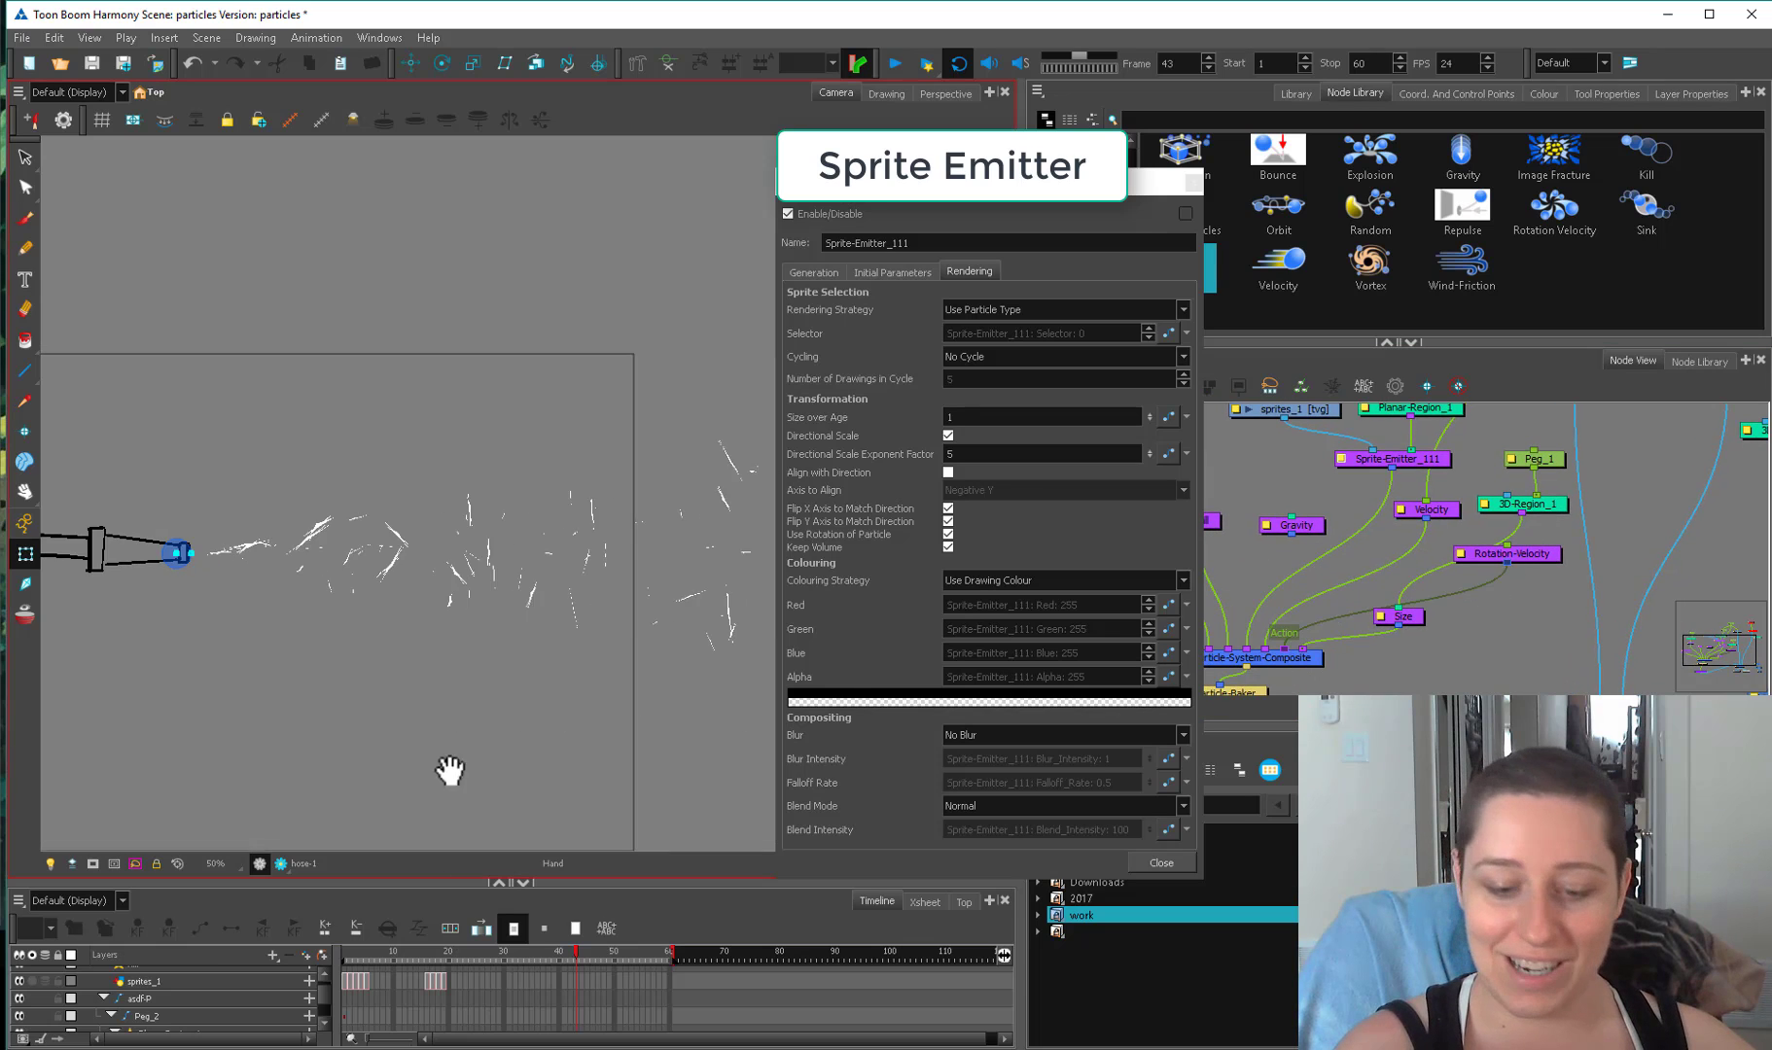
Preview the particles at frame 37, check the Rotation-Velocity node's settings, and close its properties and those of the sprite emitter.
{"action": "left_click_drag", "start_coordinate": [397, 955], "coordinate": [548, 910]}
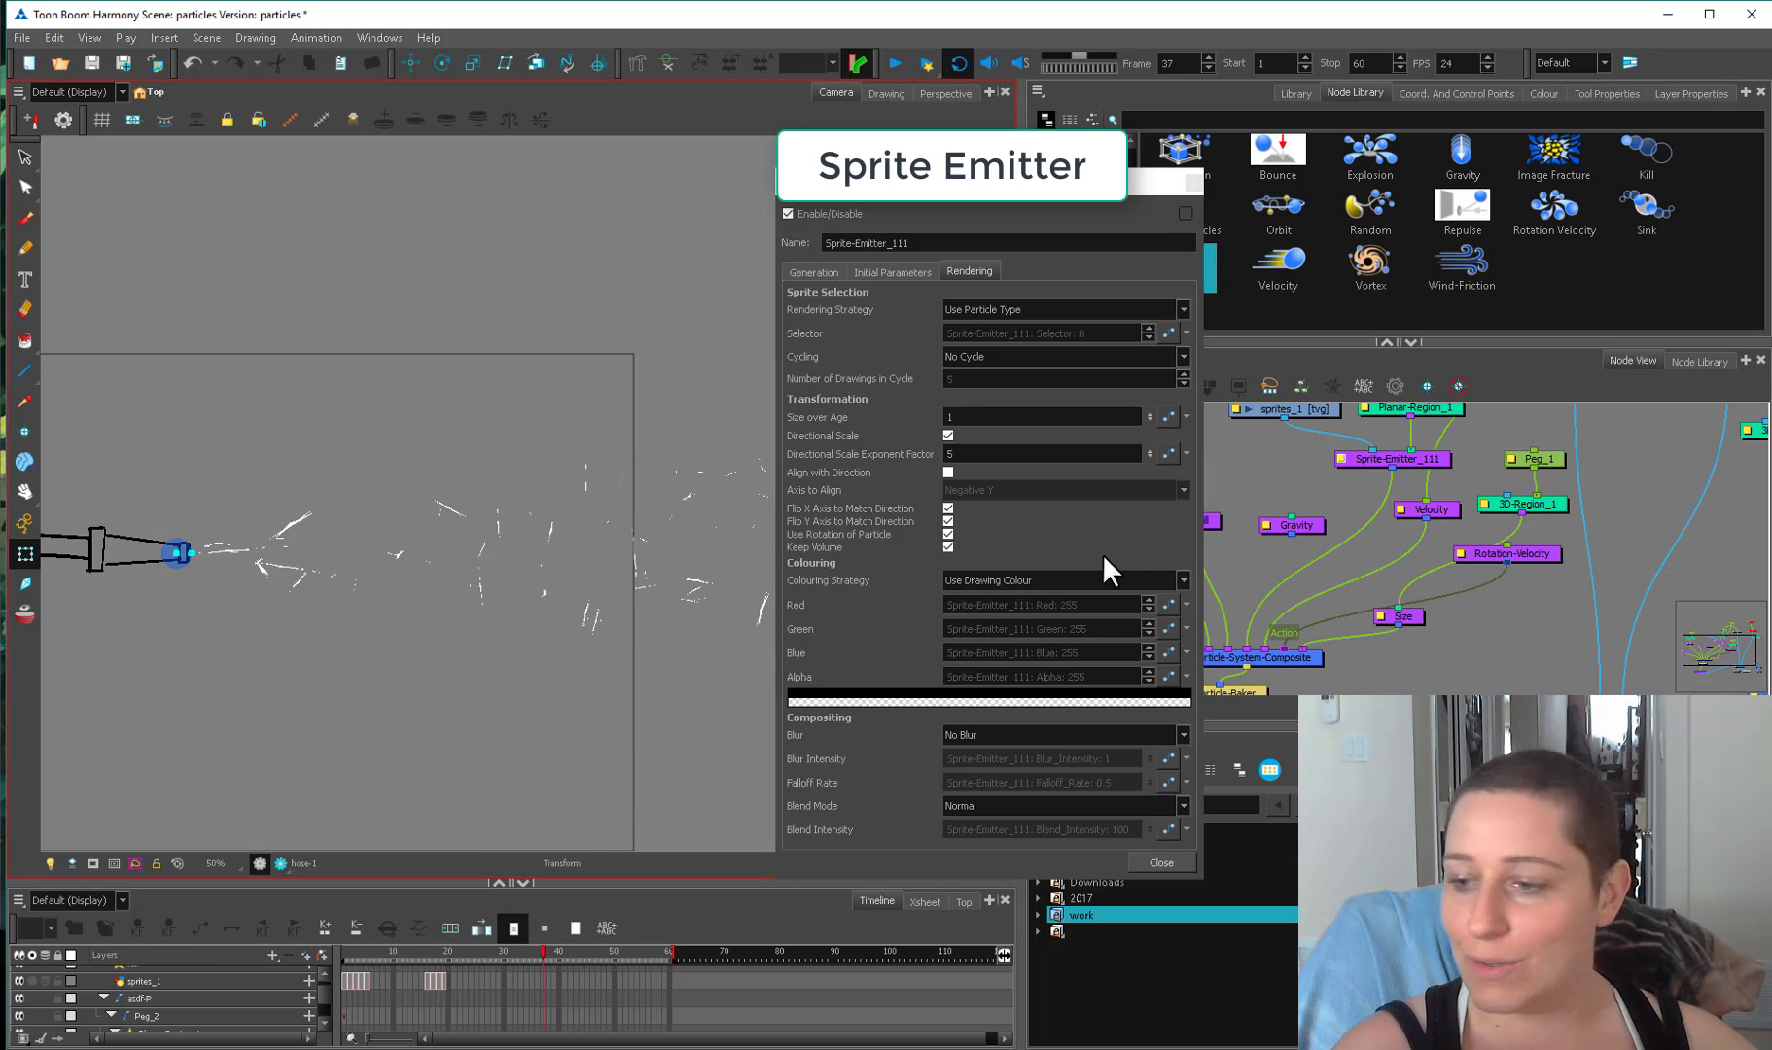
{"action": "left_click_drag", "start_coordinate": [1436, 562], "coordinate": [1464, 601]}
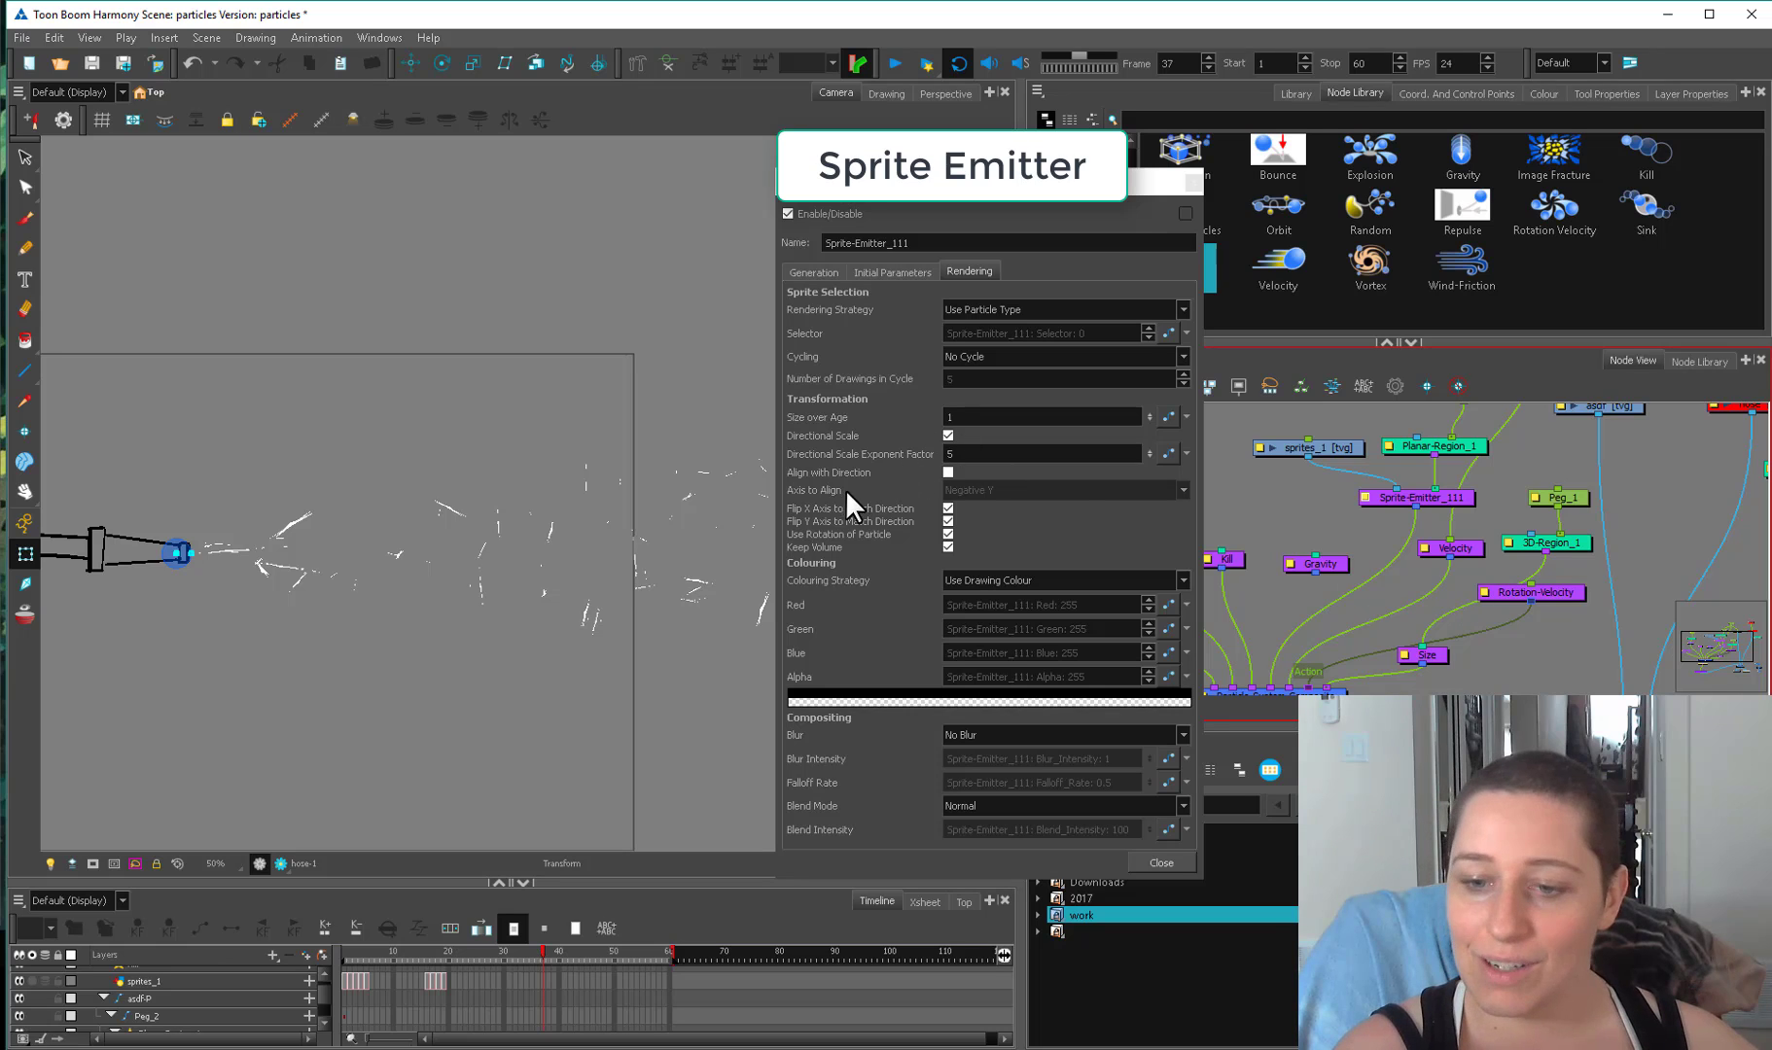
{"action": "double_click", "coordinate": [1501, 592]}
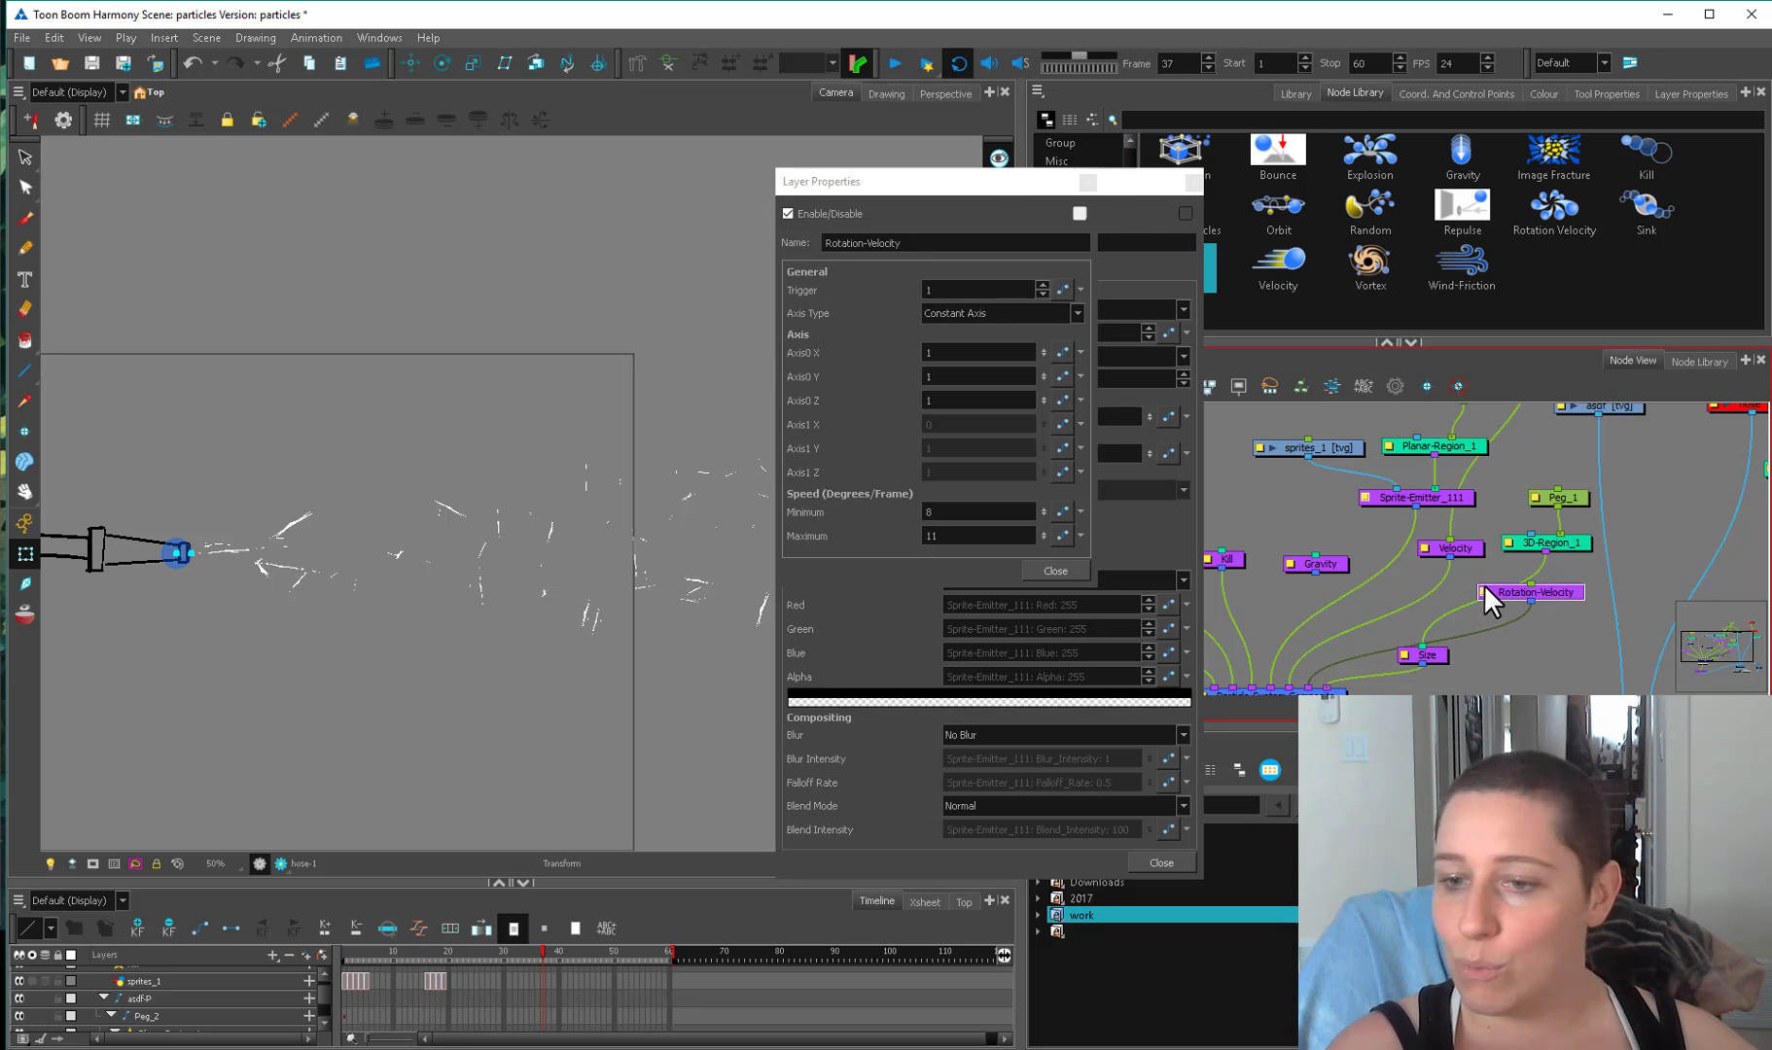
{"action": "left_click", "coordinate": [1062, 573]}
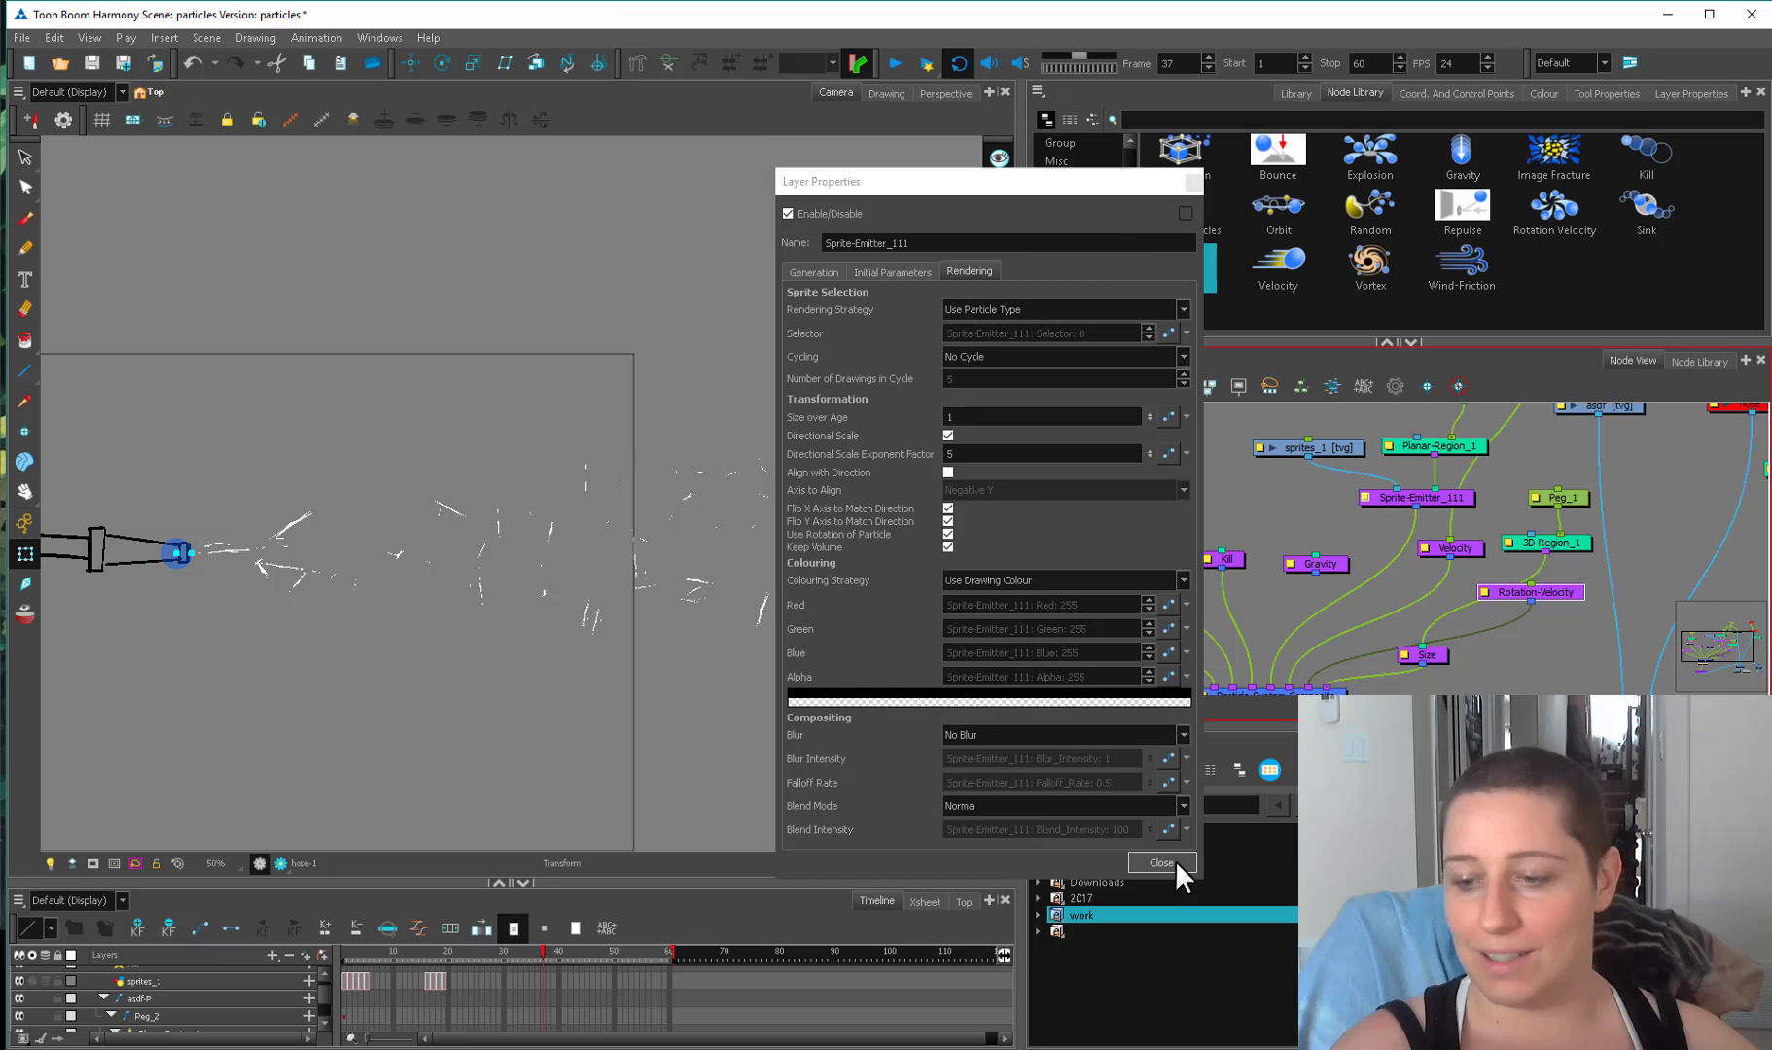
{"action": "left_click", "coordinate": [1162, 863]}
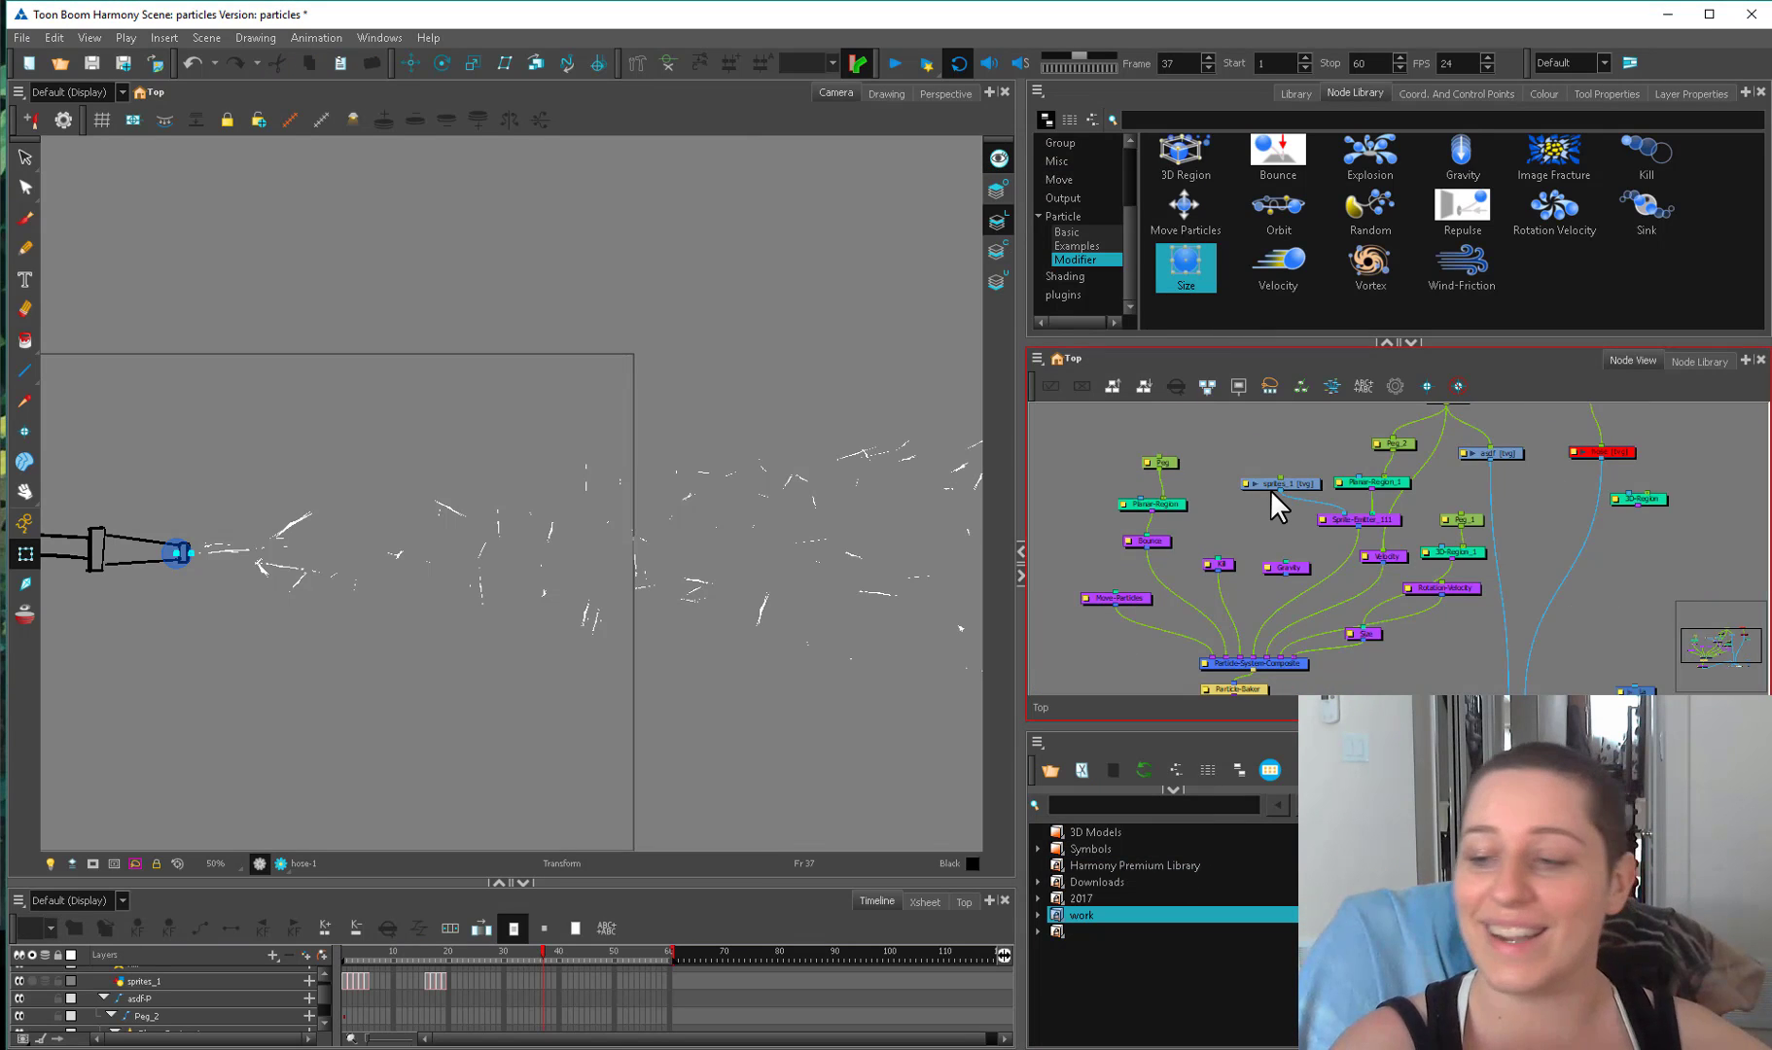
{"action": "left_click_drag", "start_coordinate": [1317, 663], "coordinate": [1334, 599]}
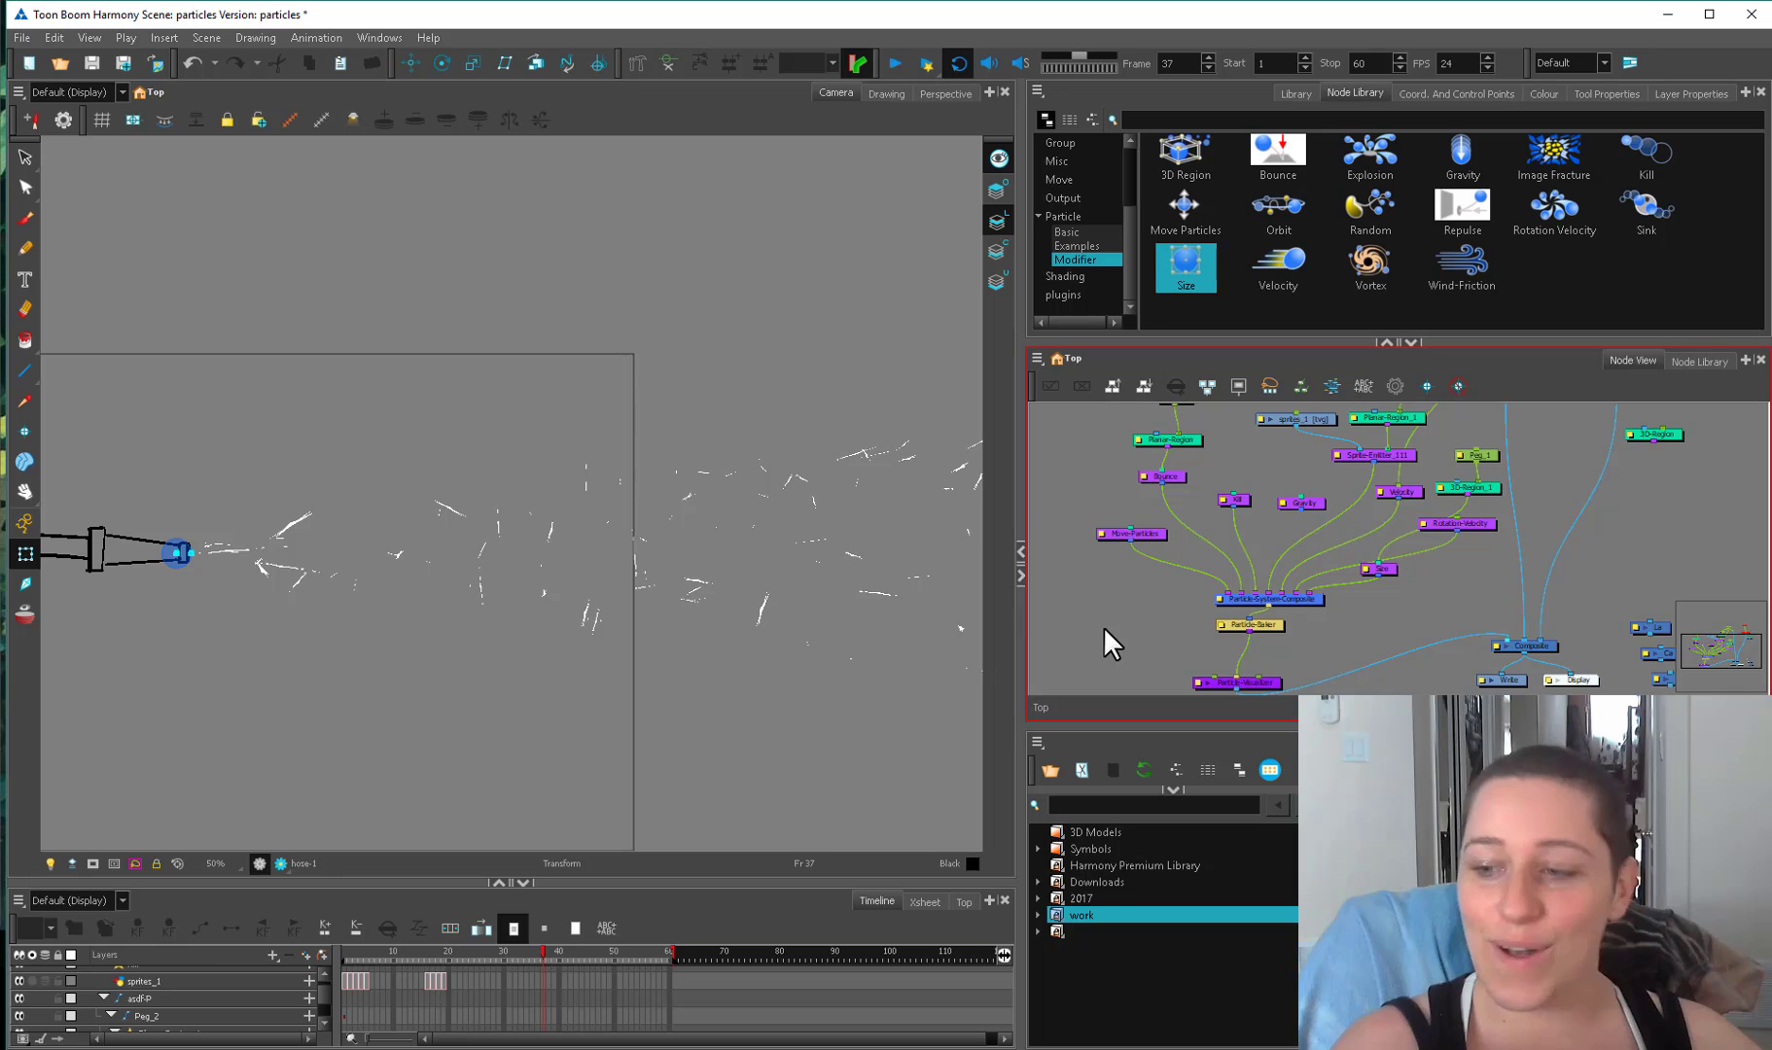
{"action": "left_click_drag", "start_coordinate": [1226, 576], "coordinate": [1192, 652]}
{"action": "left_click", "coordinate": [1305, 526]}
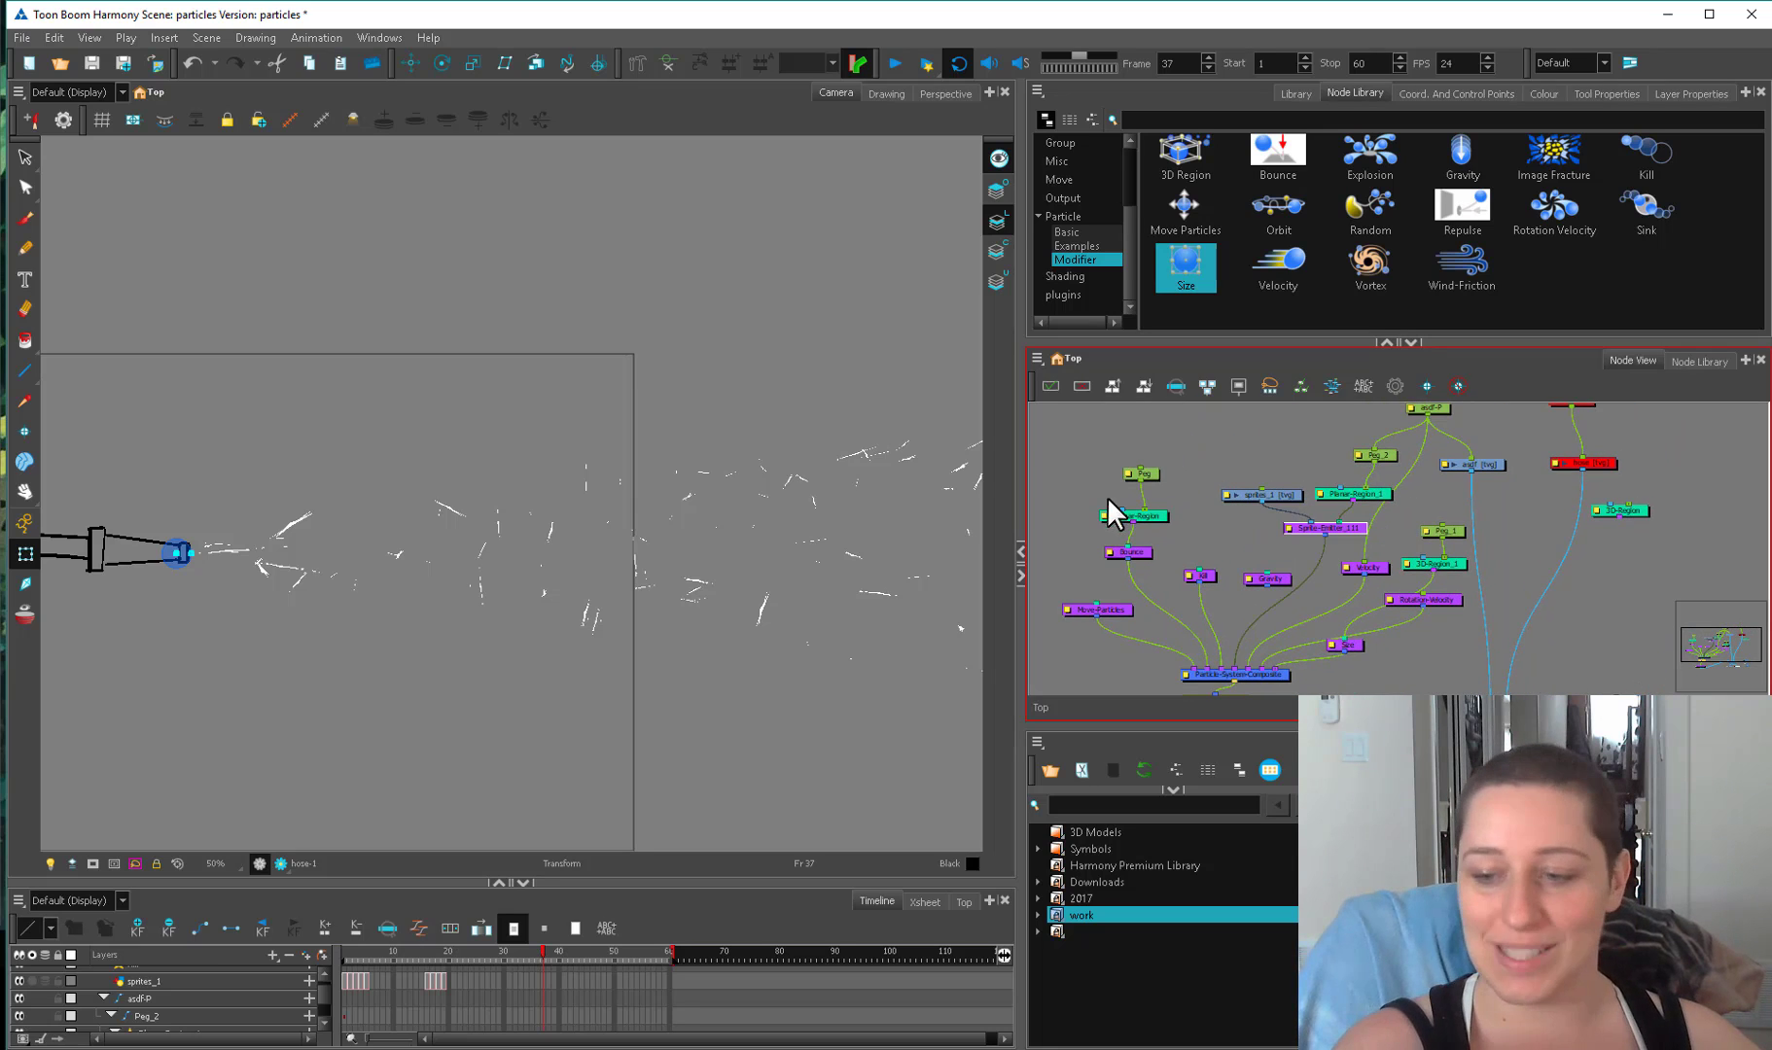
{"action": "scroll", "coordinate": [924, 578], "scroll_direction": "down", "scroll_amount": 2}
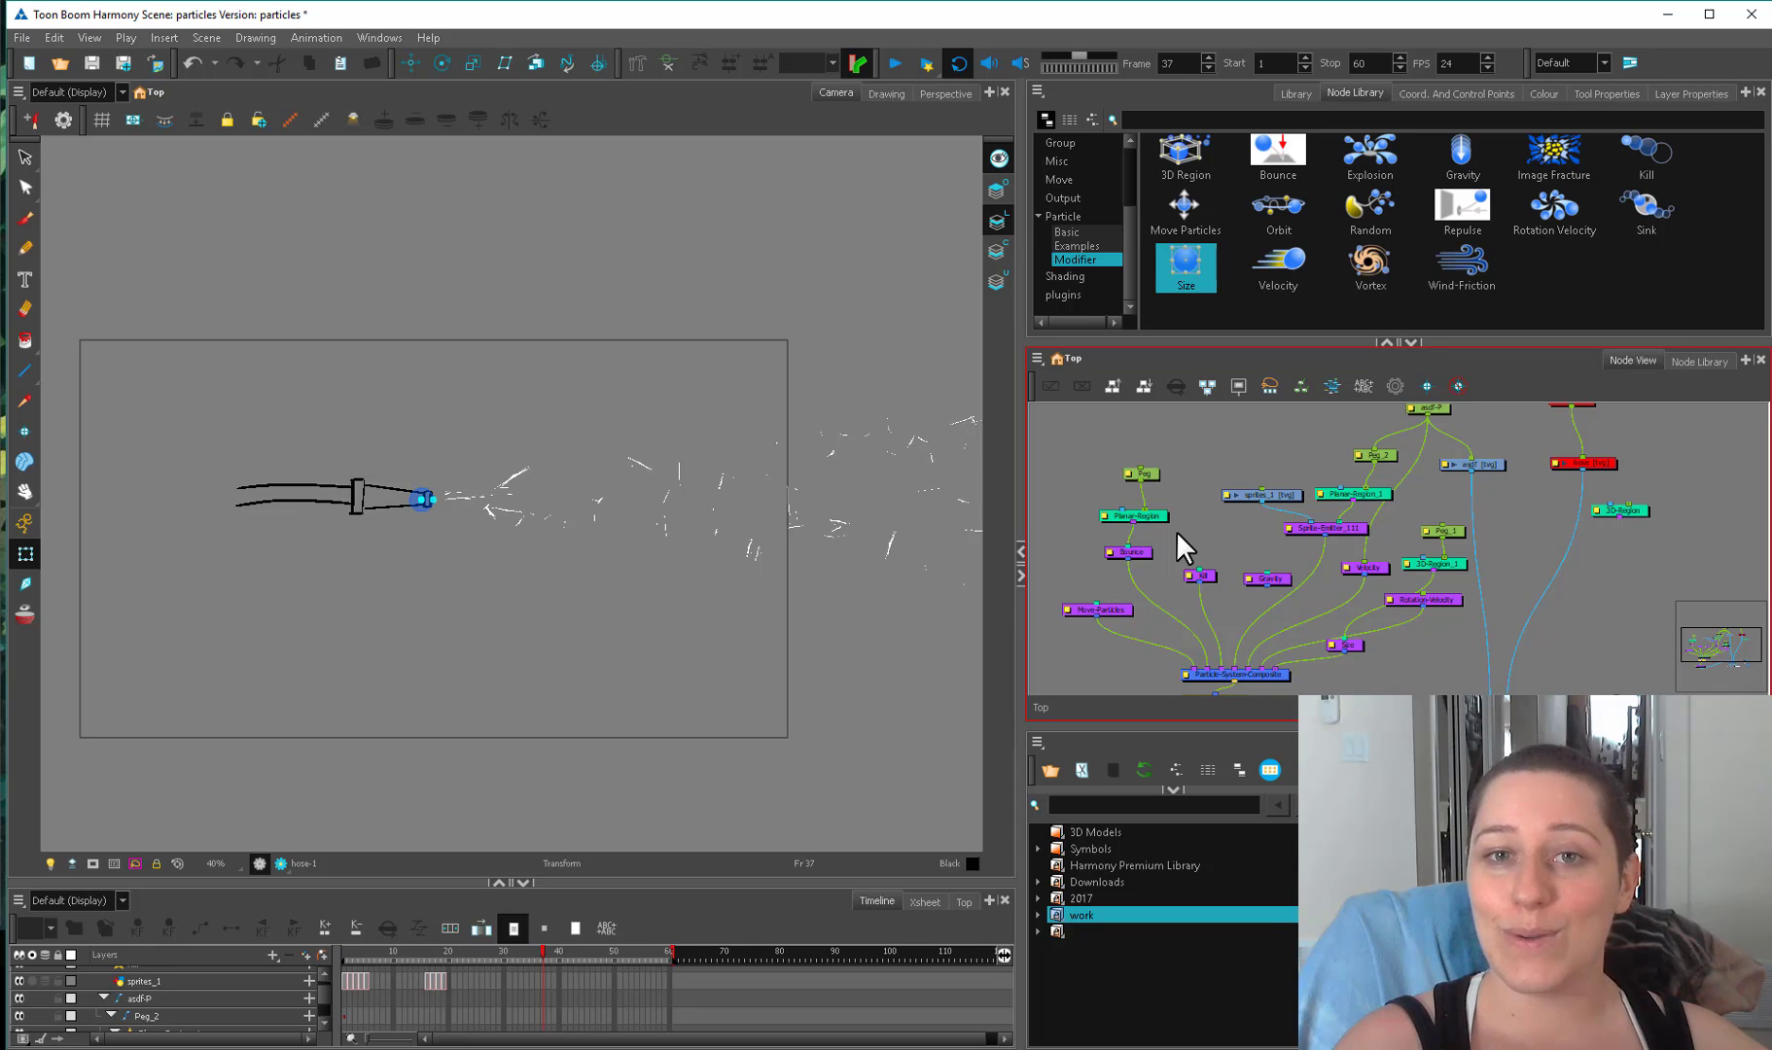
Review the Rendering Strategy options of Sprite-Emitter_111 without changing the selection, and close its properties.
{"action": "double_click", "coordinate": [1288, 527]}
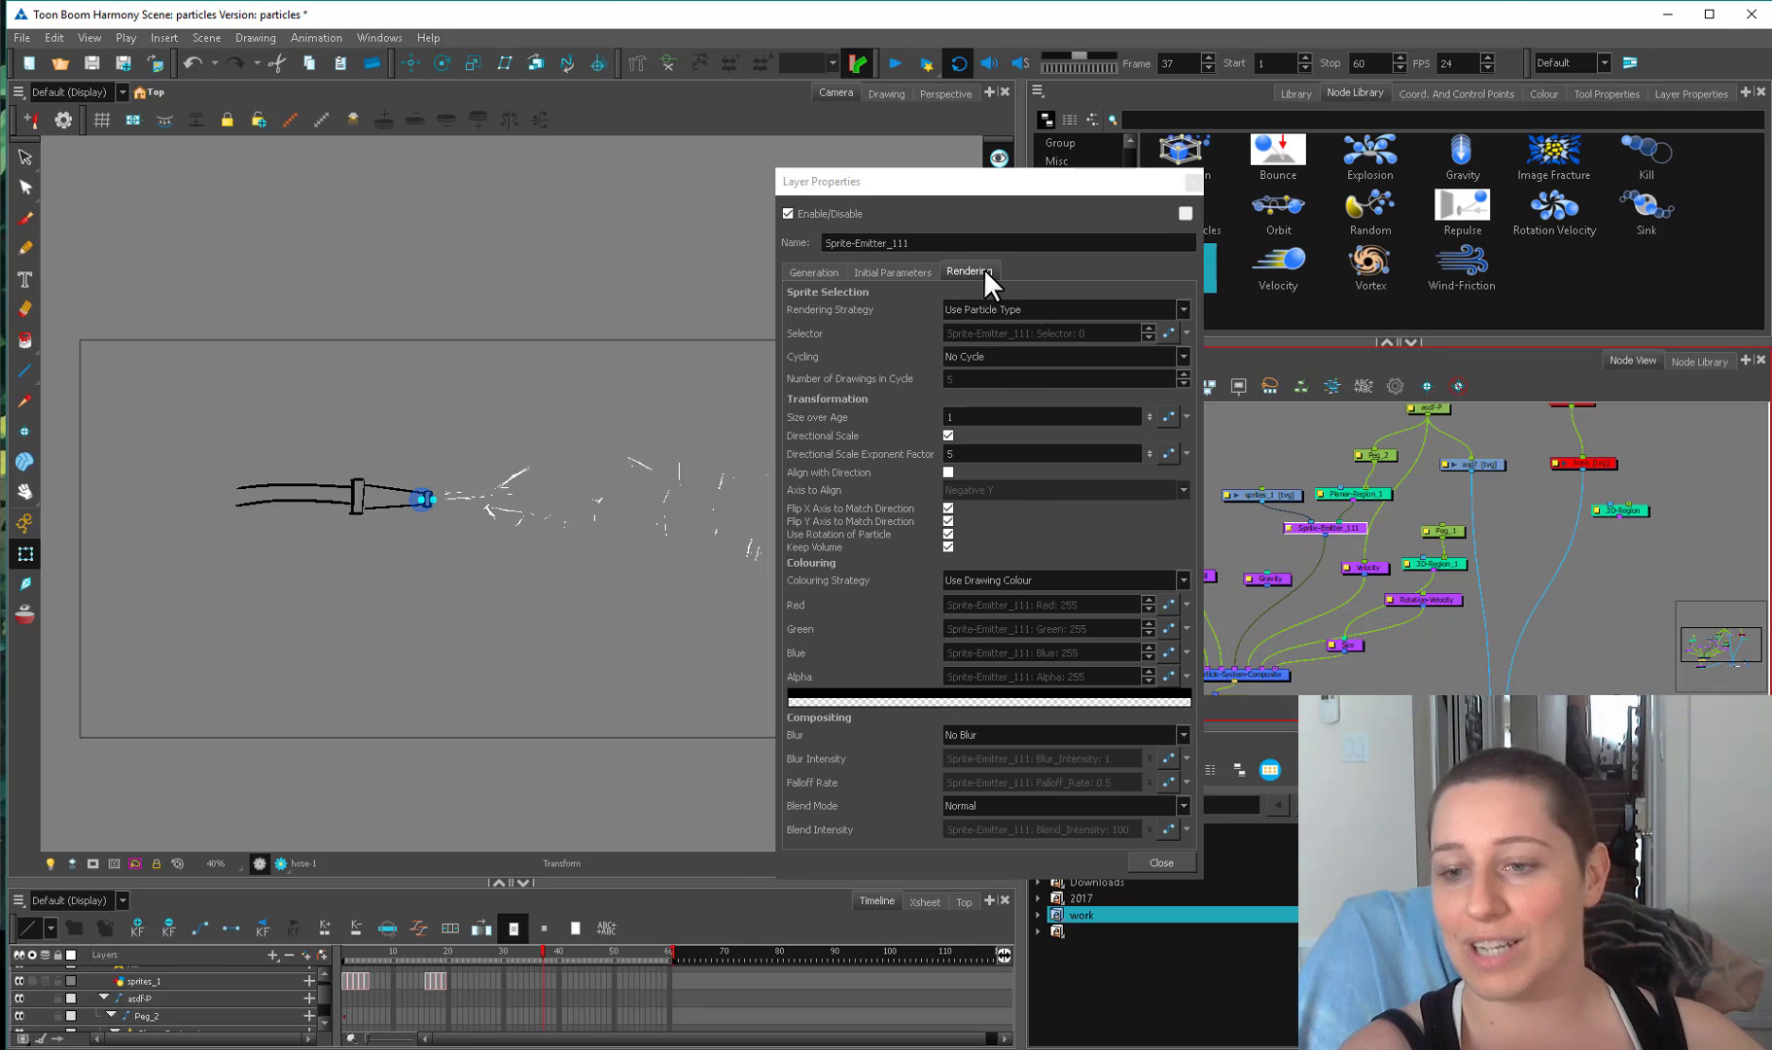
{"action": "left_click", "coordinate": [1029, 308]}
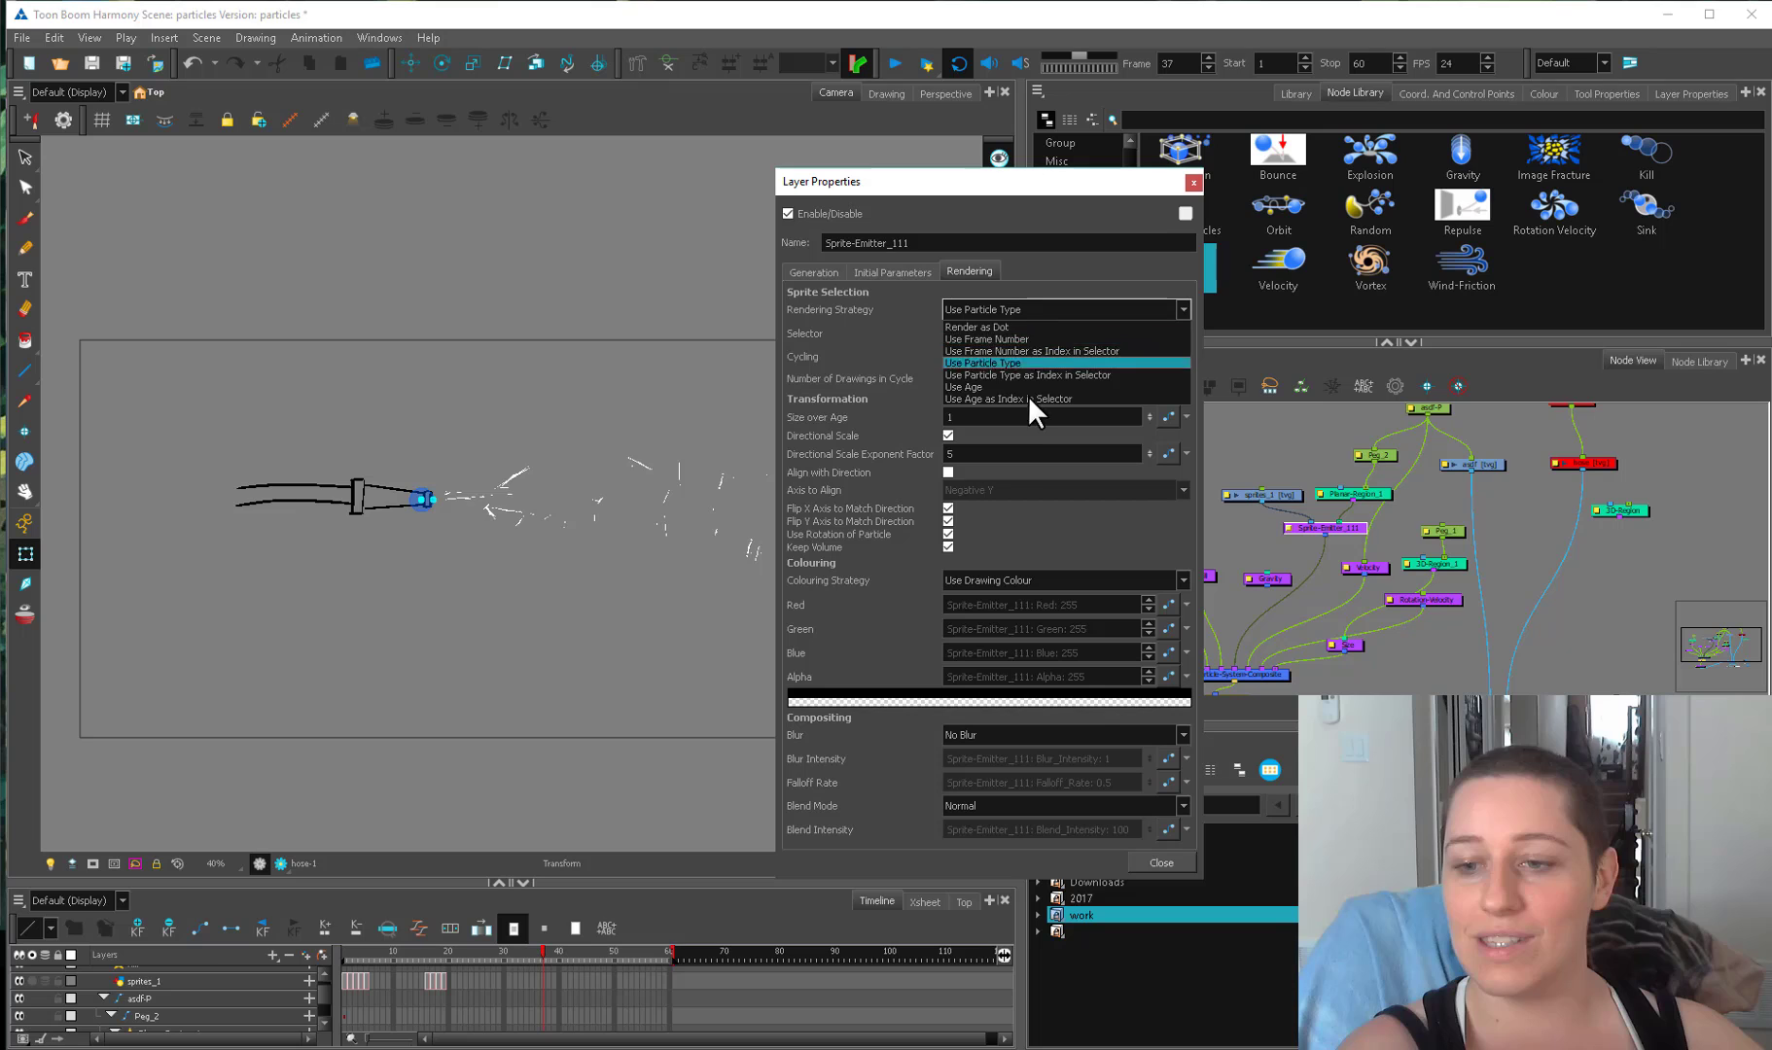
{"action": "left_click", "coordinate": [1027, 260]}
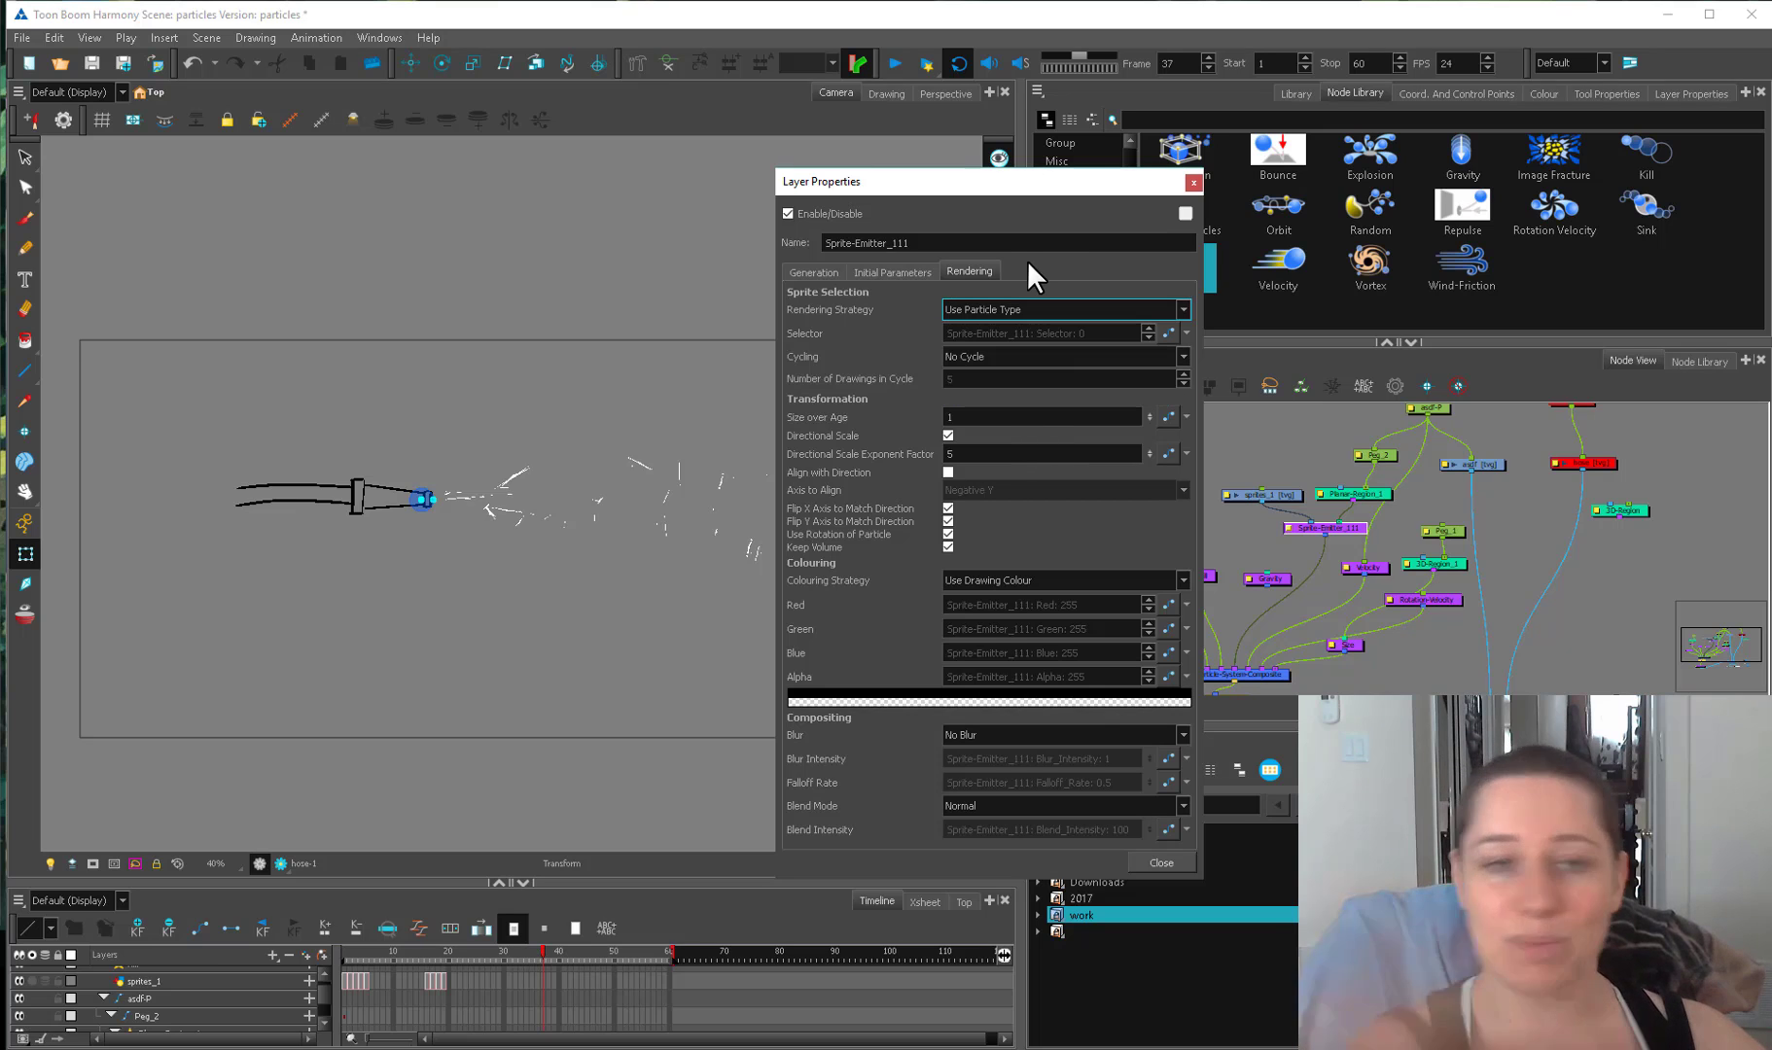
{"action": "left_click", "coordinate": [1193, 183]}
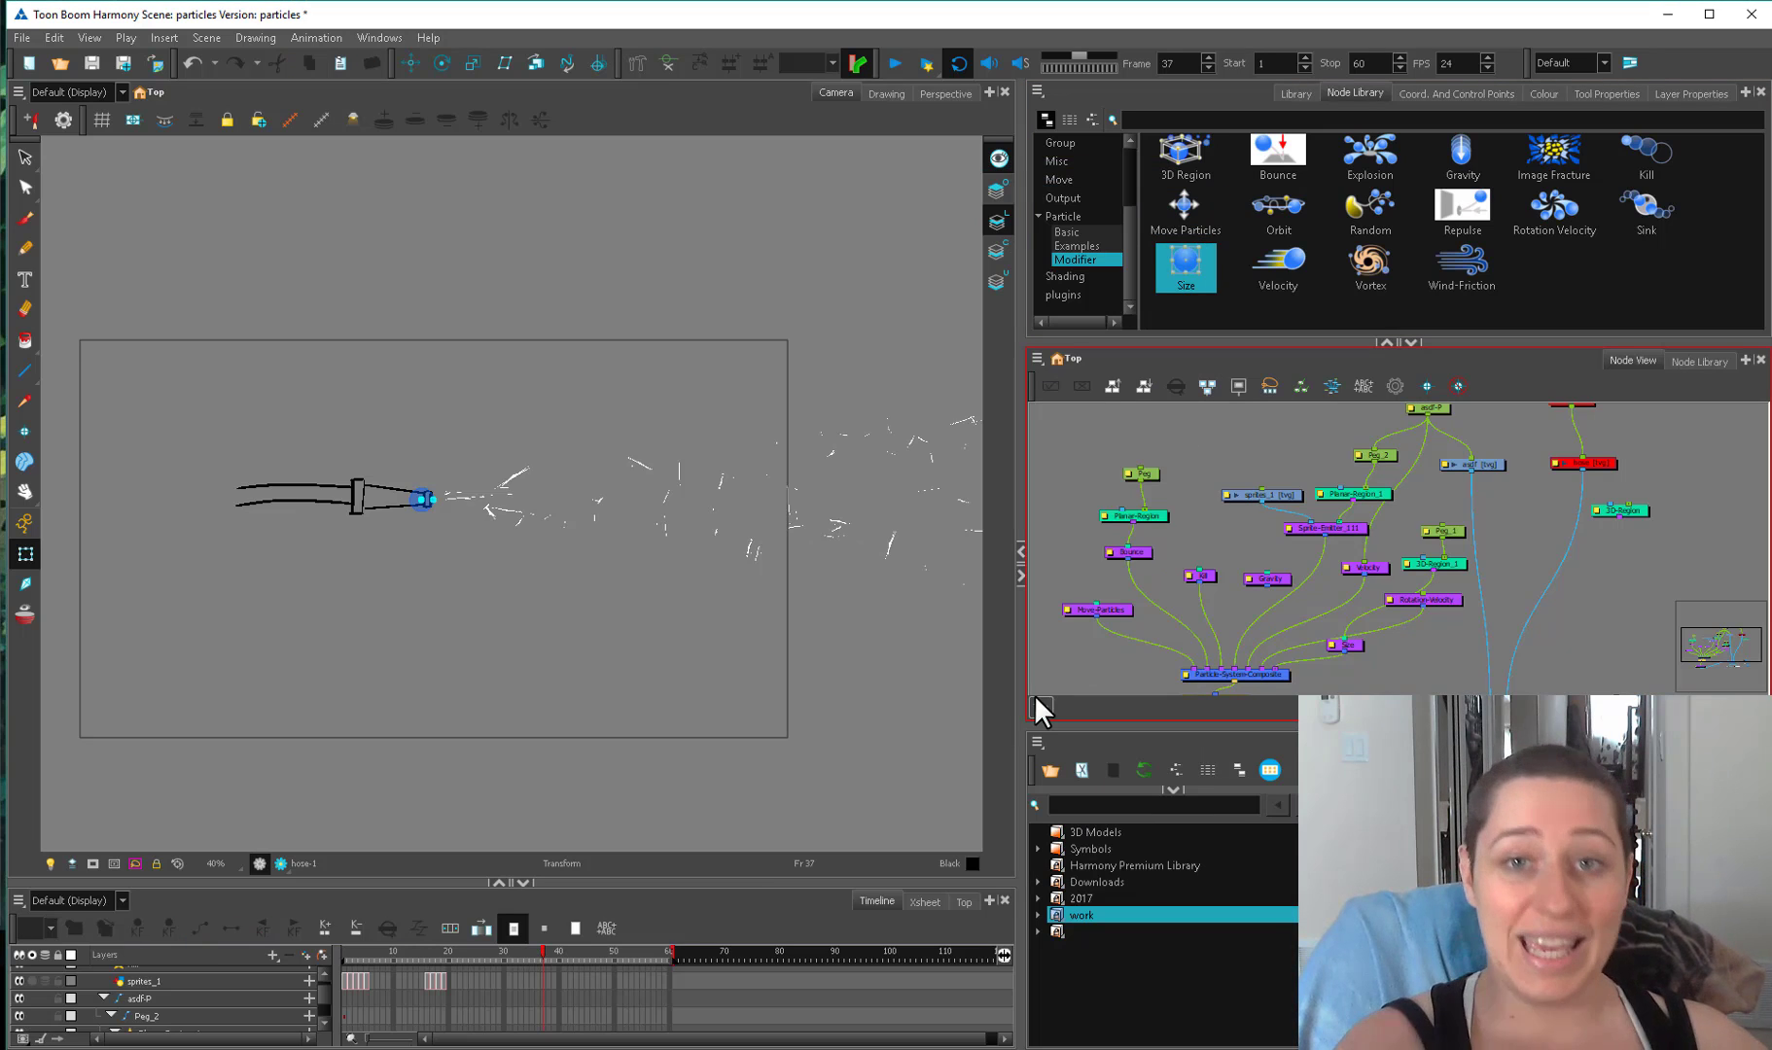